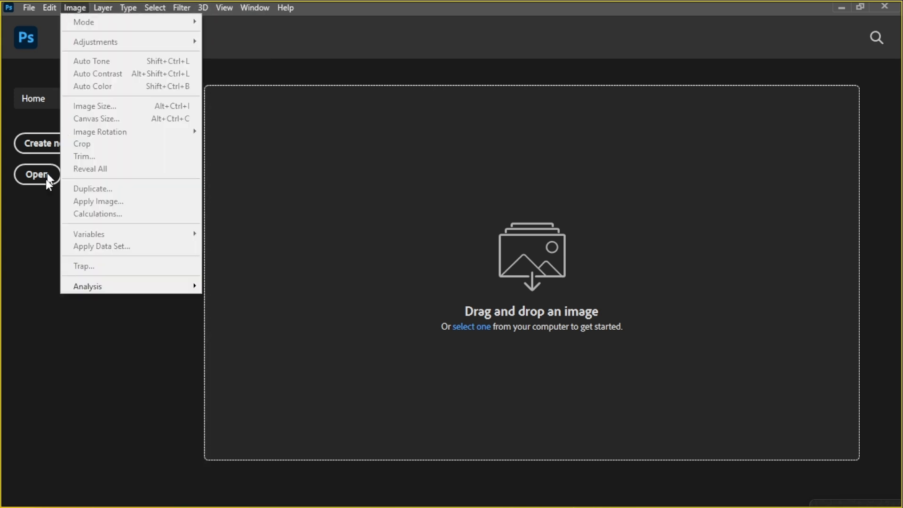
Step: Create a 1500 x 750 px document at 72 ppi from the Youtube Thumbnail preset and unlock its background layer
{"action": "left_click", "coordinate": [33, 207]}
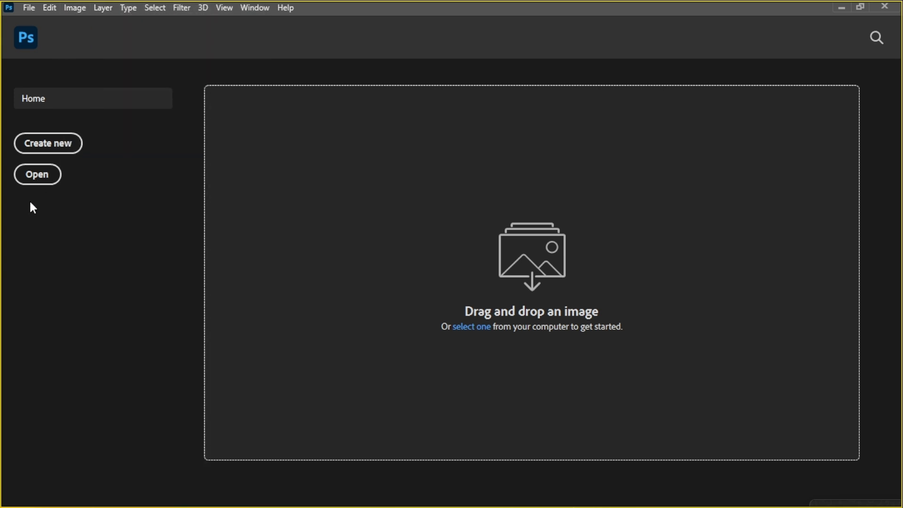
{"action": "left_click", "coordinate": [46, 148]}
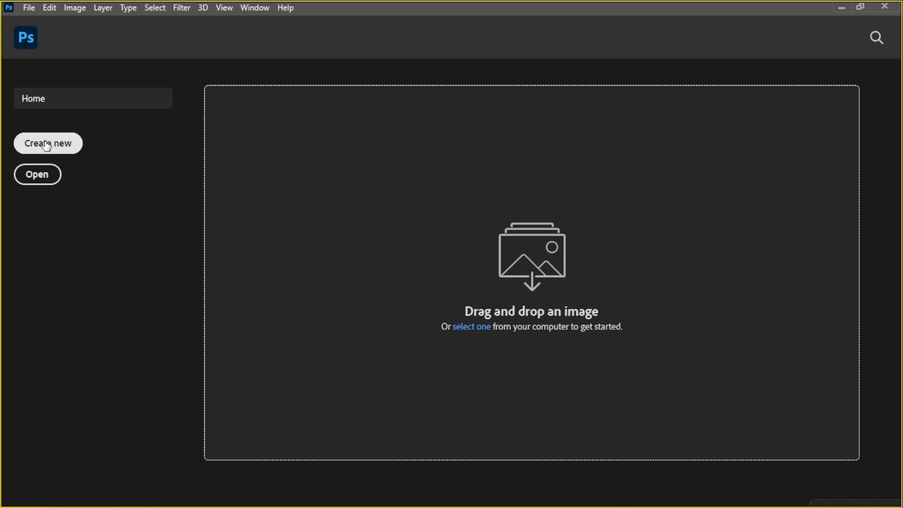
{"action": "key", "text": "ctrl+n"}
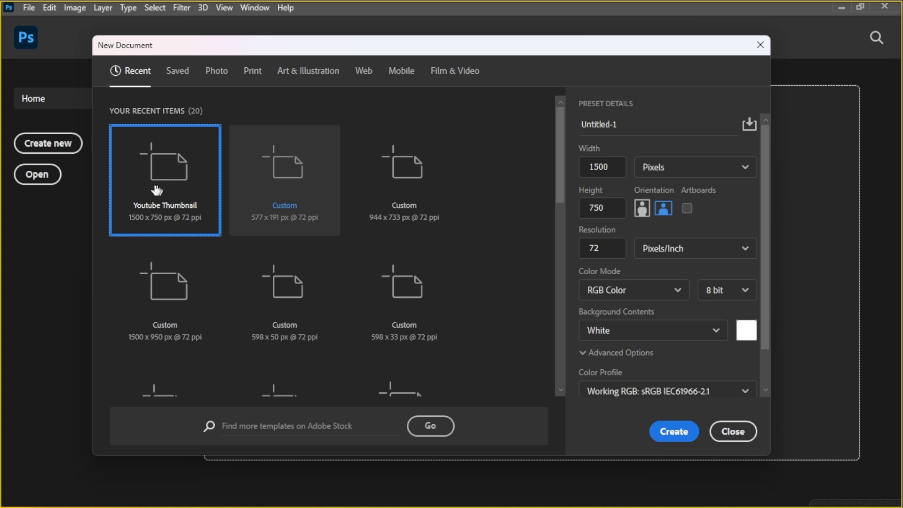
{"action": "left_click", "coordinate": [672, 432]}
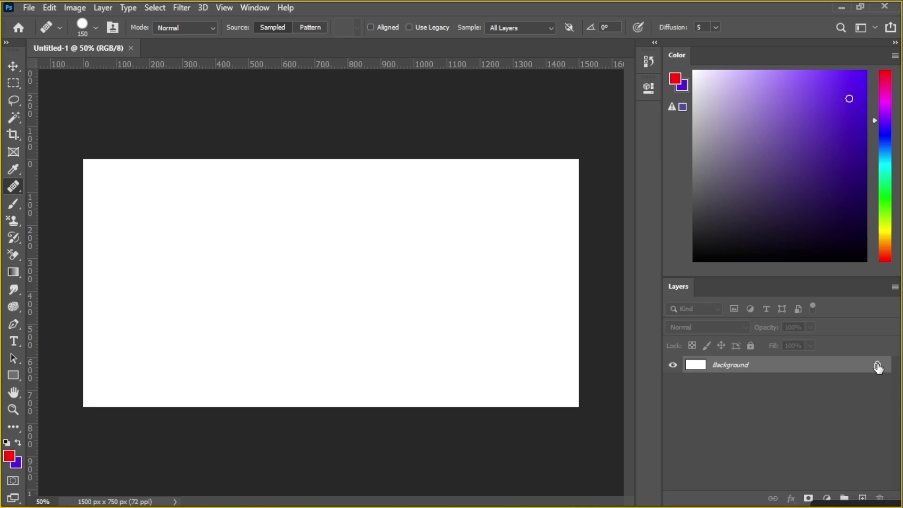
{"action": "left_click", "coordinate": [878, 367]}
Step: Examine the image adjustment commands, from Brightness/Contrast, Levels and Curves to Equalize
{"action": "left_click", "coordinate": [75, 8]}
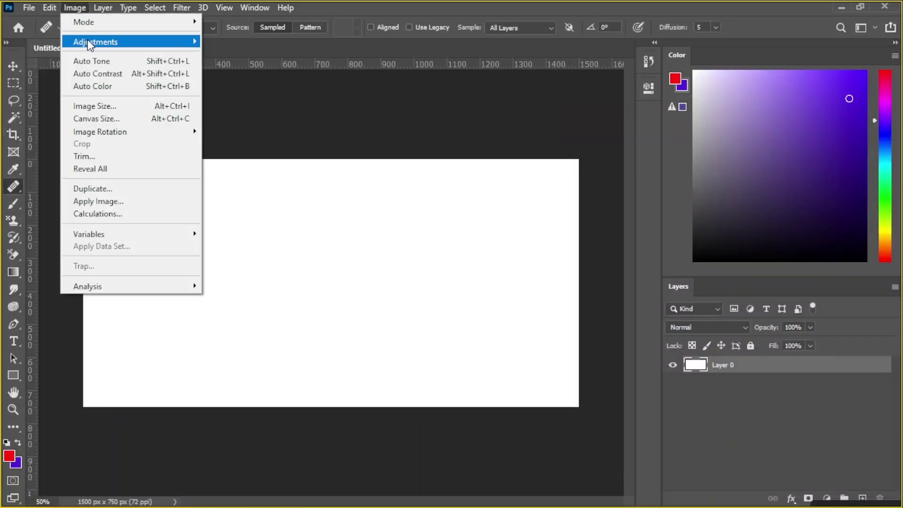
{"action": "mouse_move", "coordinate": [123, 42]}
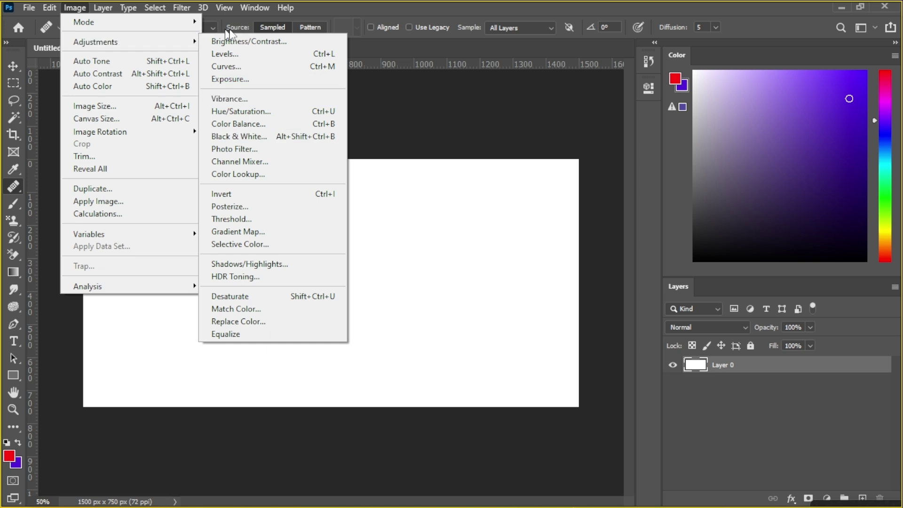
{"action": "mouse_move", "coordinate": [183, 49]}
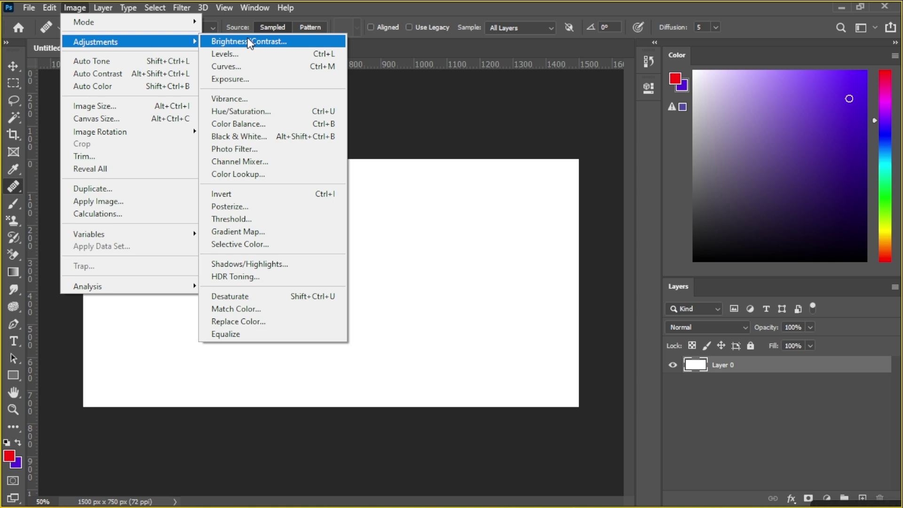
{"action": "mouse_move", "coordinate": [633, 492]}
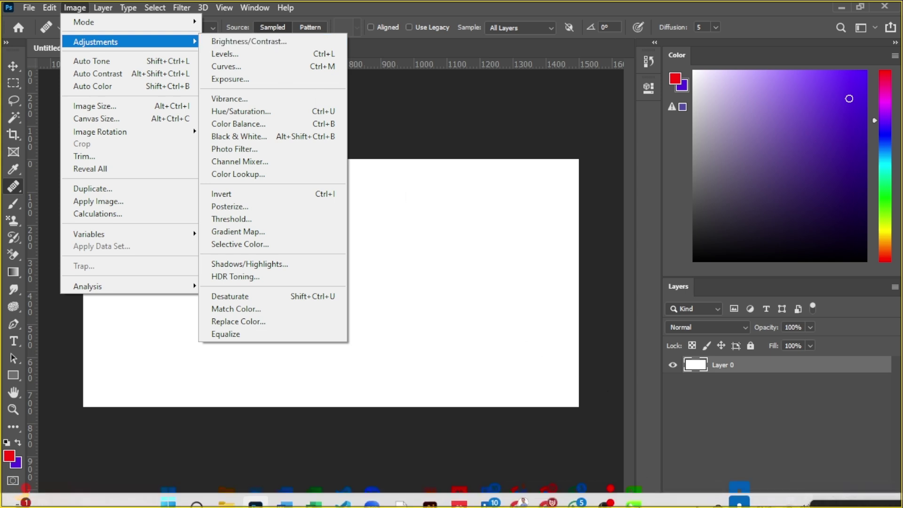
{"action": "left_click", "coordinate": [633, 491]}
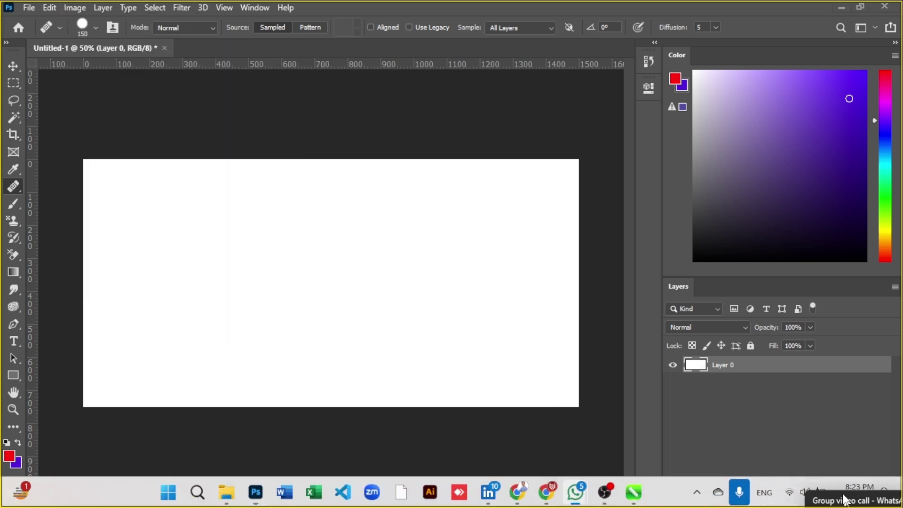
{"action": "left_click_drag", "start_coordinate": [712, 337], "coordinate": [900, 506]}
{"action": "mouse_move", "coordinate": [693, 315]}
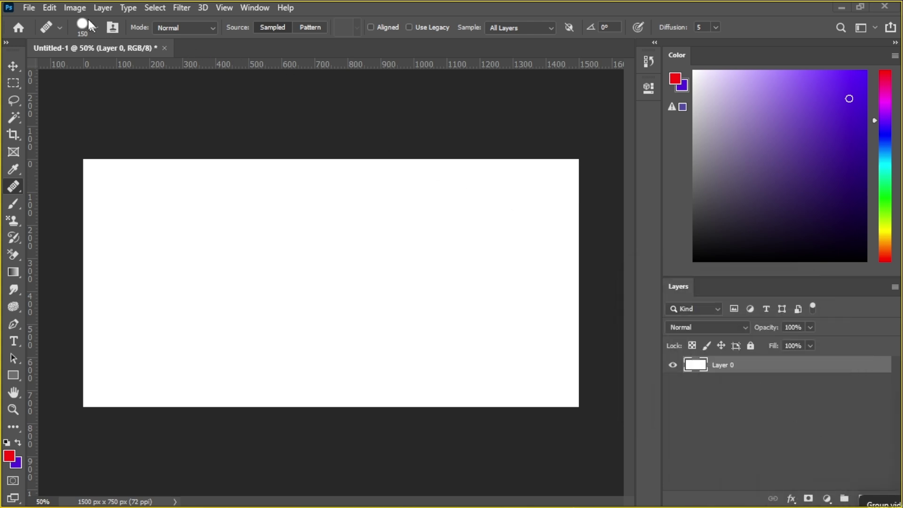
{"action": "left_click", "coordinate": [83, 7]}
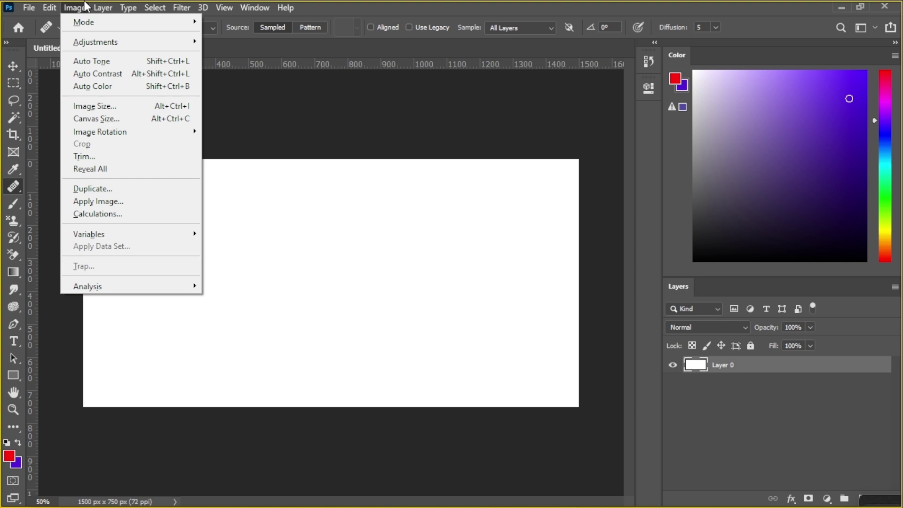
{"action": "mouse_move", "coordinate": [94, 48]}
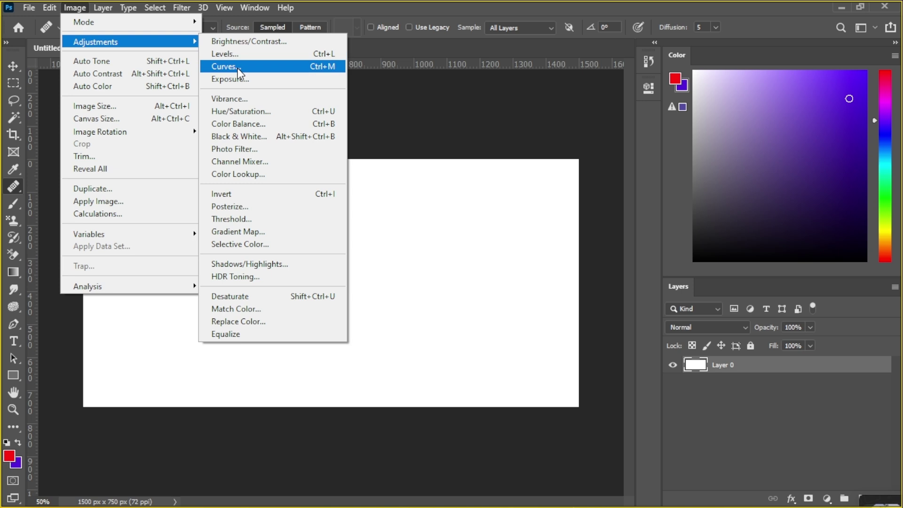
{"action": "left_click", "coordinate": [385, 110]}
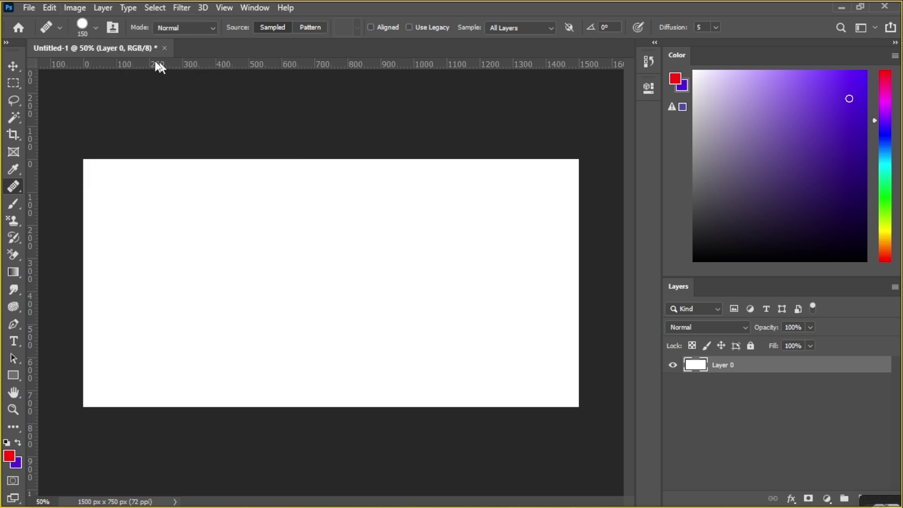
Step: Close the untitled document without saving its changes
{"action": "left_click", "coordinate": [165, 48]}
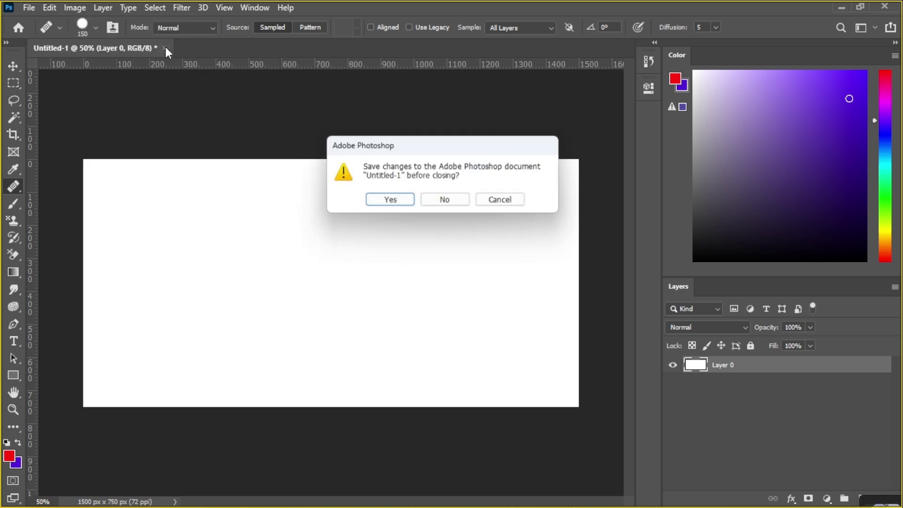
{"action": "left_click", "coordinate": [444, 201]}
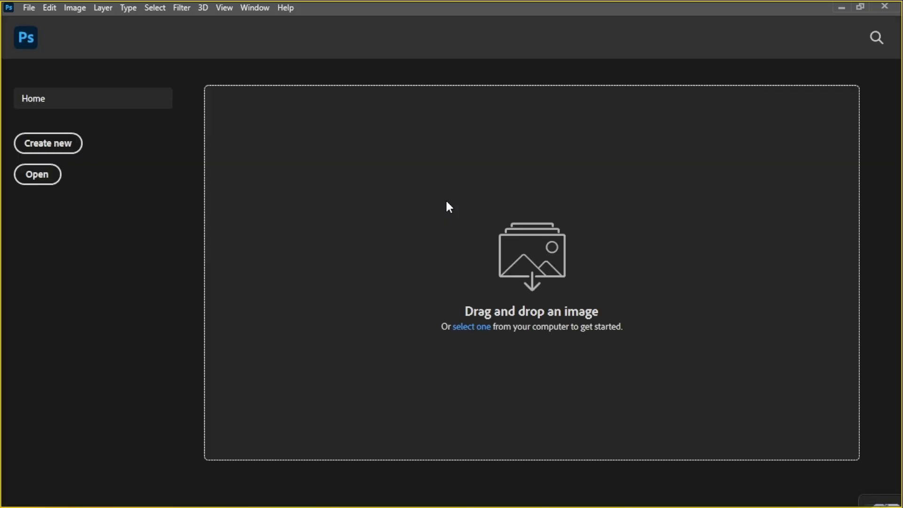
Step: Minimize Photoshop and switch to Chrome, showing the Unsplash results for "badshahi mosque raw image"
{"action": "left_click", "coordinate": [841, 8]}
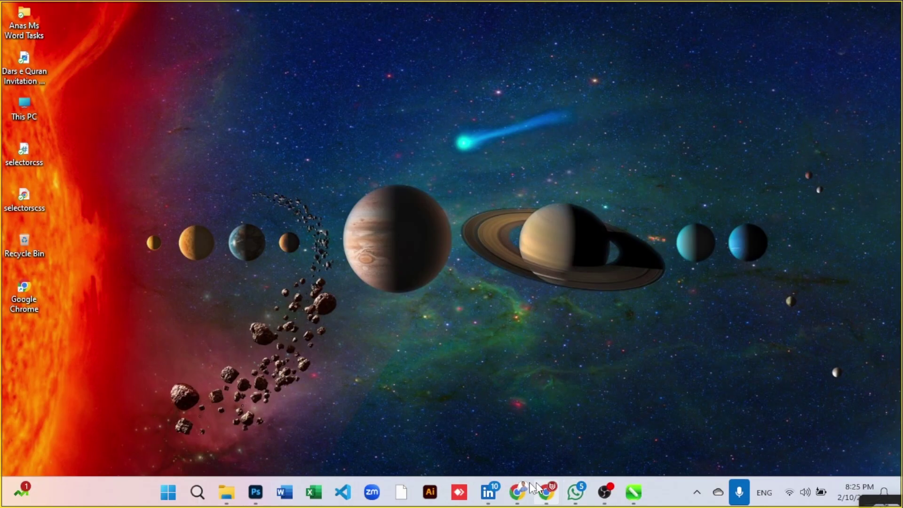
{"action": "left_click", "coordinate": [517, 492]}
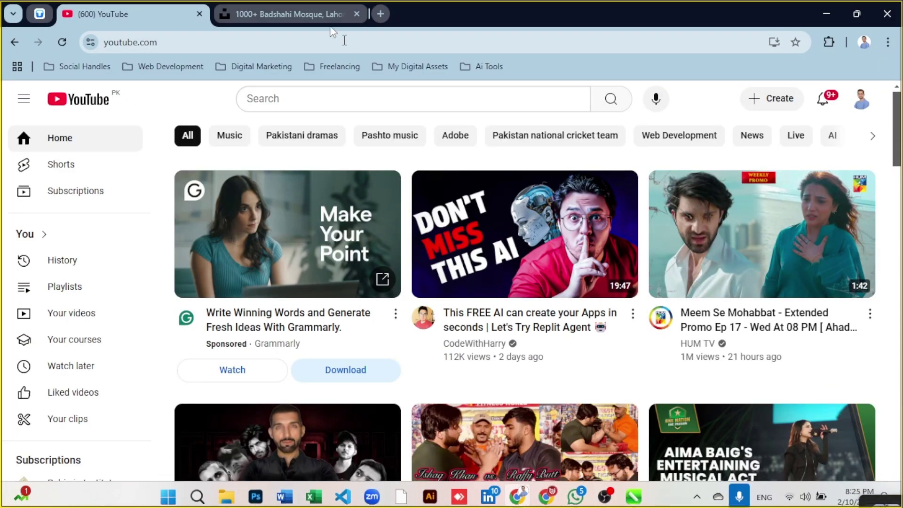
{"action": "left_click", "coordinate": [292, 13]}
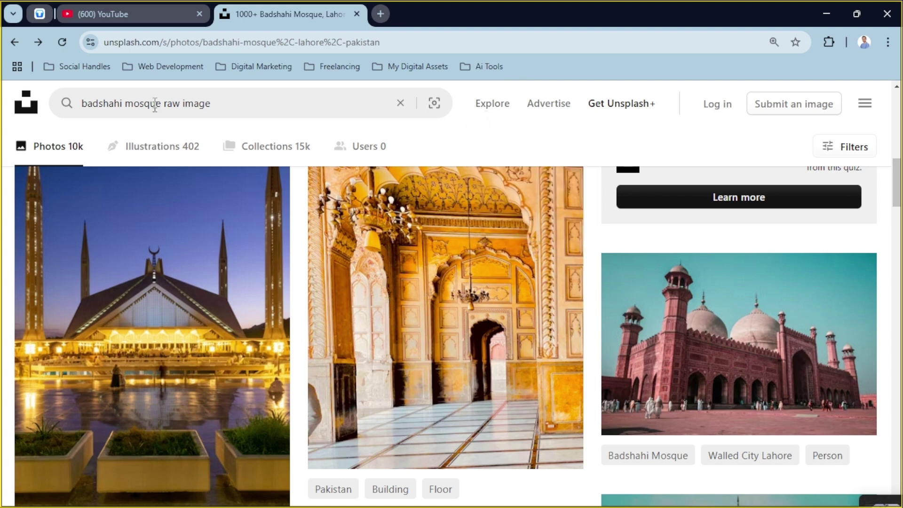
{"action": "left_click_drag", "start_coordinate": [226, 100], "coordinate": [77, 122]}
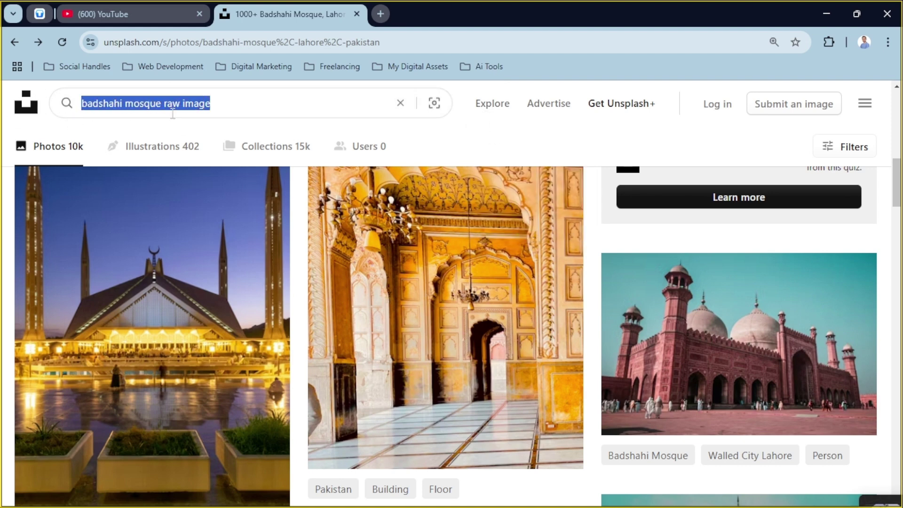
{"action": "left_click", "coordinate": [210, 103]}
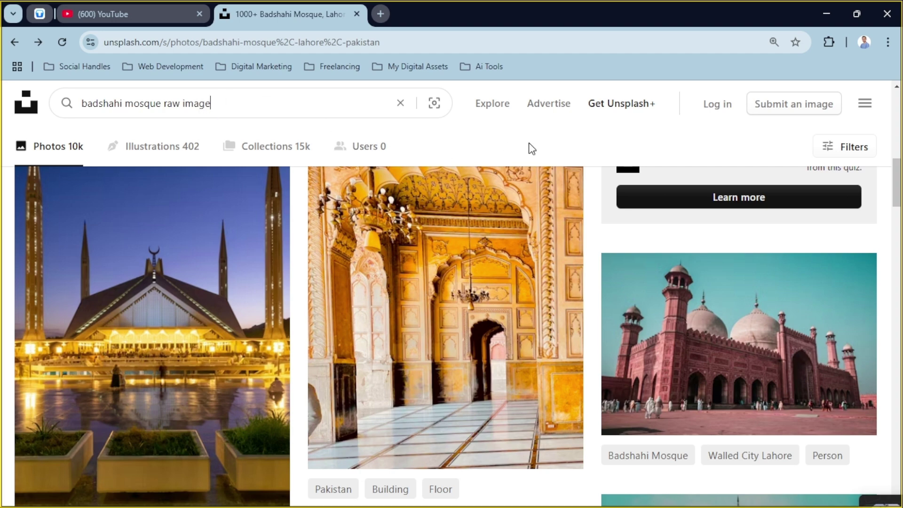
Step: Download the free Unsplash photo of birds flying over the brown and white mosque domes, then dismiss the attribution notice
{"action": "scroll", "coordinate": [531, 146], "scroll_direction": "down", "scroll_amount": 1}
{"action": "scroll", "coordinate": [531, 146], "scroll_direction": "down", "scroll_amount": 4}
{"action": "scroll", "coordinate": [663, 268], "scroll_direction": "down", "scroll_amount": 8}
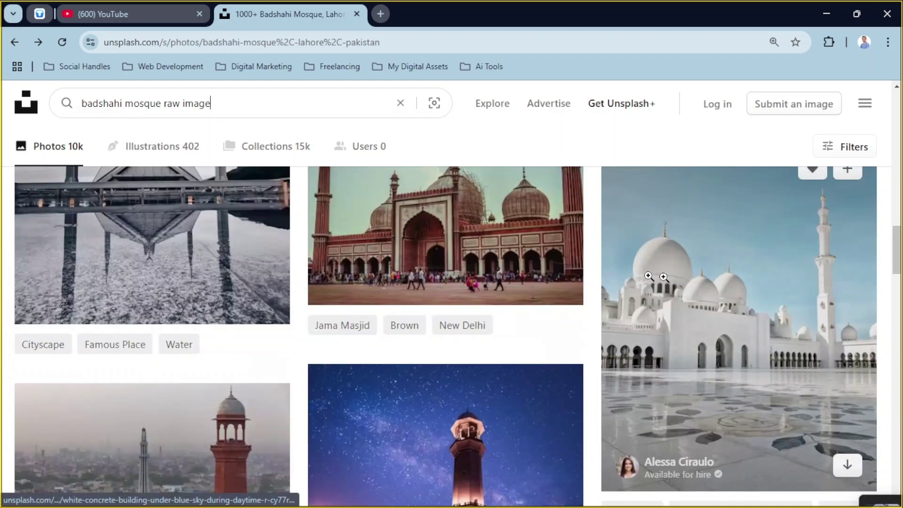
{"action": "scroll", "coordinate": [550, 286], "scroll_direction": "up", "scroll_amount": 2}
{"action": "scroll", "coordinate": [517, 278], "scroll_direction": "up", "scroll_amount": 10}
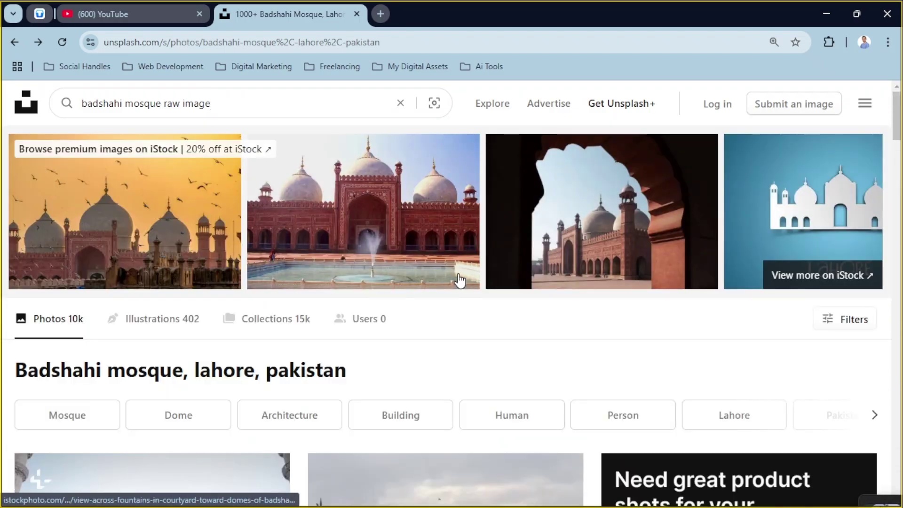
{"action": "scroll", "coordinate": [460, 277], "scroll_direction": "down", "scroll_amount": 1}
{"action": "scroll", "coordinate": [461, 278], "scroll_direction": "down", "scroll_amount": 4}
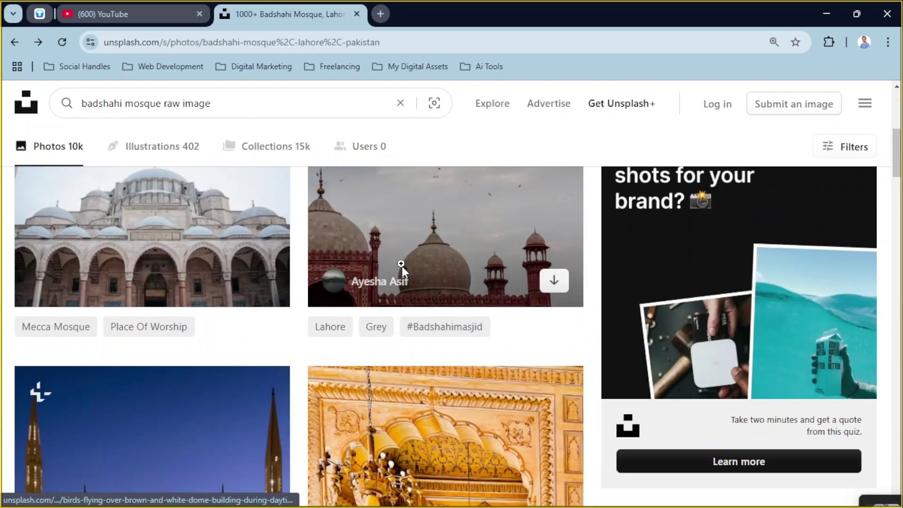
{"action": "left_click", "coordinate": [431, 233]}
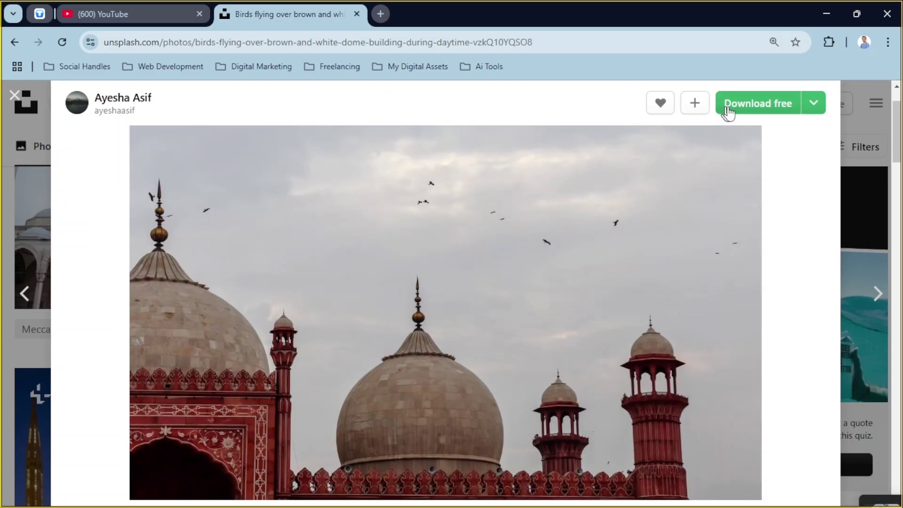
{"action": "left_click", "coordinate": [744, 110]}
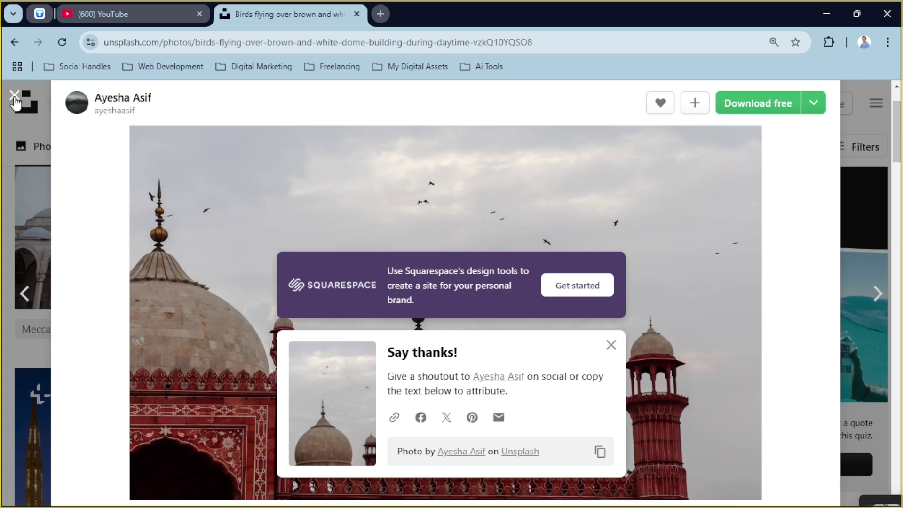
{"action": "left_click", "coordinate": [15, 98]}
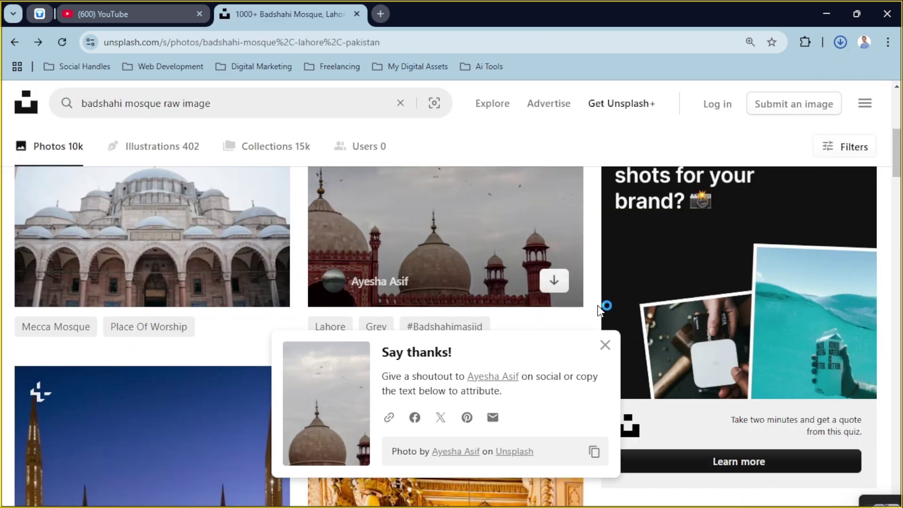
{"action": "scroll", "coordinate": [596, 329], "scroll_direction": "down", "scroll_amount": 15}
{"action": "left_click", "coordinate": [603, 345]}
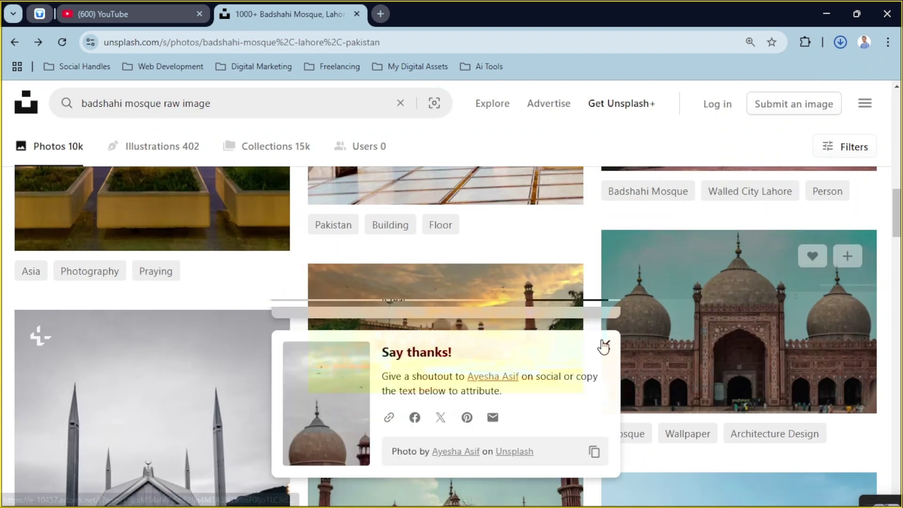
Step: Download the domed mosque photo with the long battlemented wall from the brown dome building's related images, then minimize the browser
{"action": "left_click", "coordinate": [702, 329]}
{"action": "scroll", "coordinate": [619, 262], "scroll_direction": "down", "scroll_amount": 12}
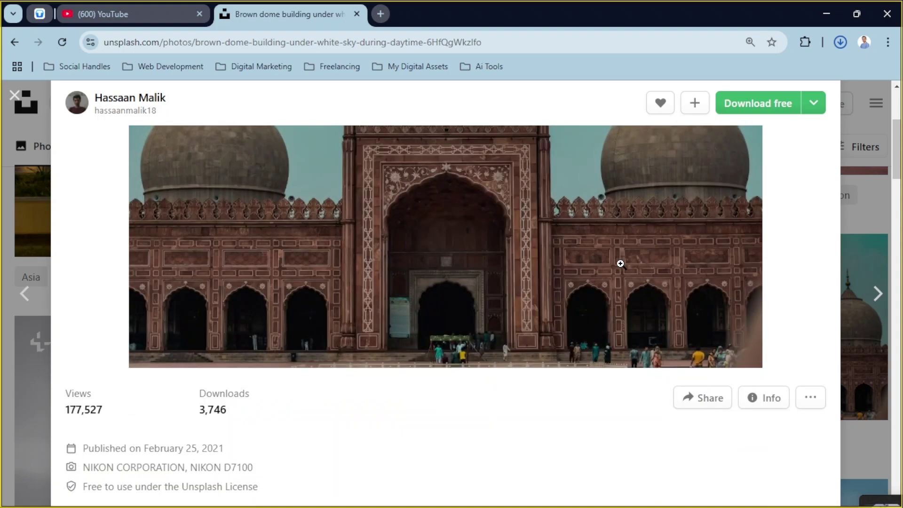
{"action": "scroll", "coordinate": [677, 376], "scroll_direction": "down", "scroll_amount": 7}
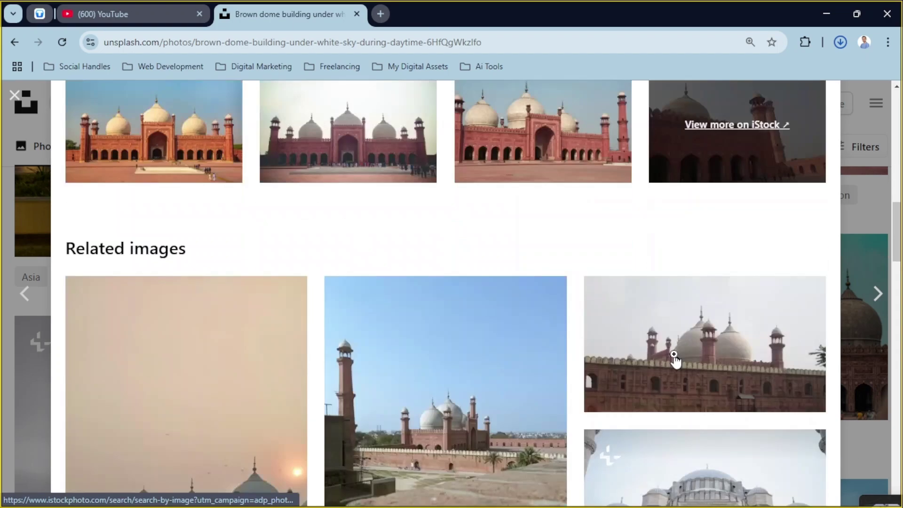
{"action": "scroll", "coordinate": [674, 374], "scroll_direction": "up", "scroll_amount": 1}
{"action": "left_click", "coordinate": [691, 302]}
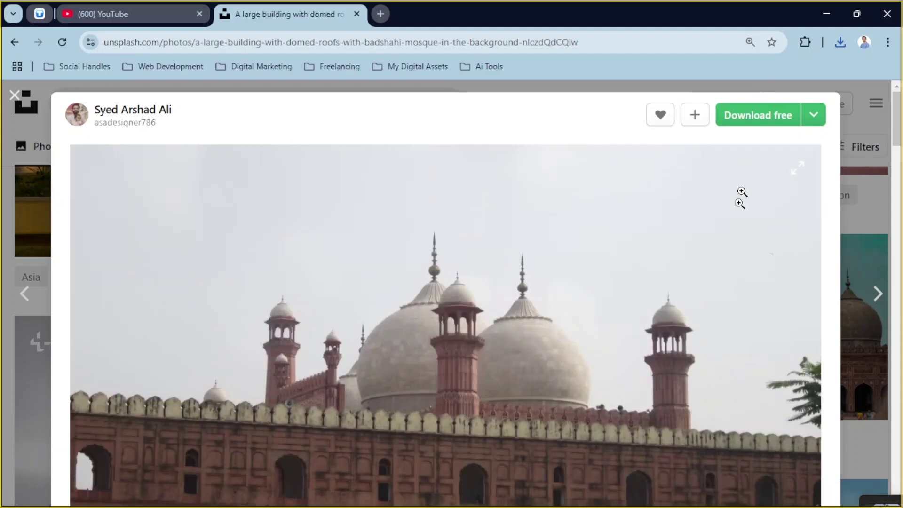
{"action": "left_click", "coordinate": [743, 121]}
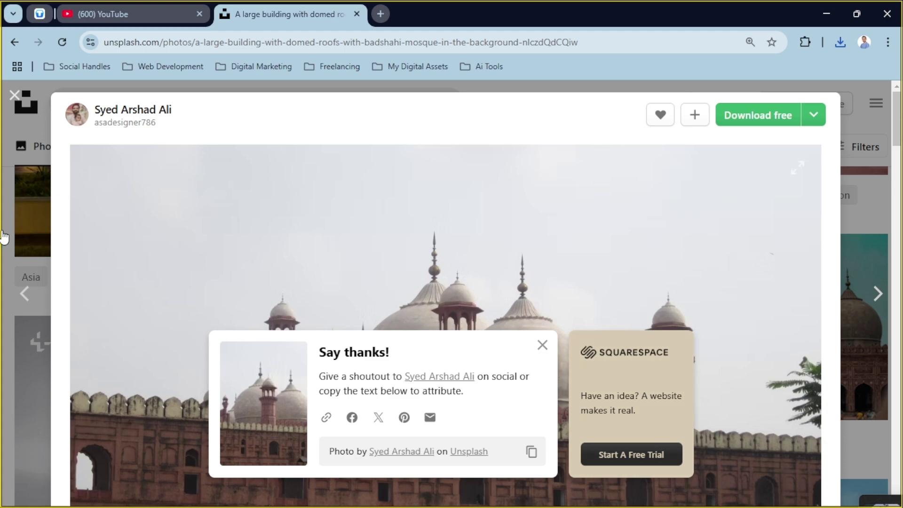
{"action": "left_click", "coordinate": [13, 97]}
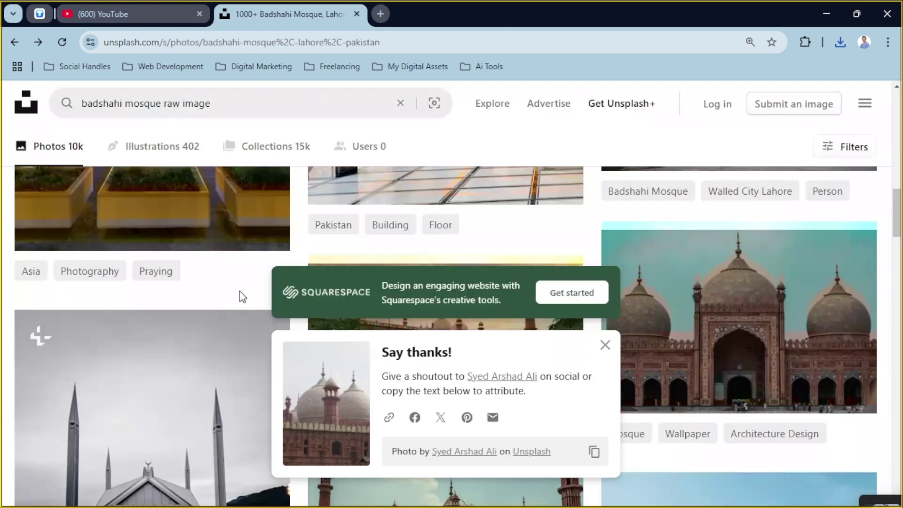
{"action": "scroll", "coordinate": [239, 291], "scroll_direction": "down", "scroll_amount": 5}
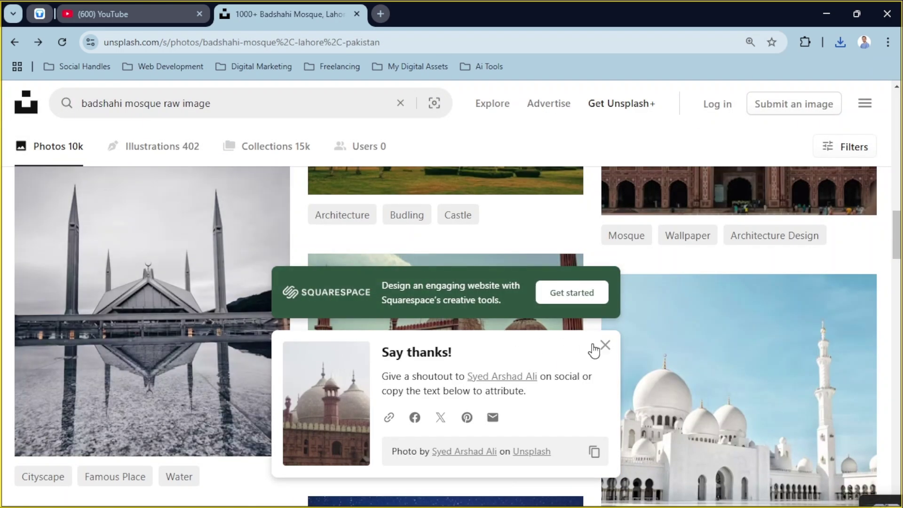
{"action": "left_click", "coordinate": [605, 344]}
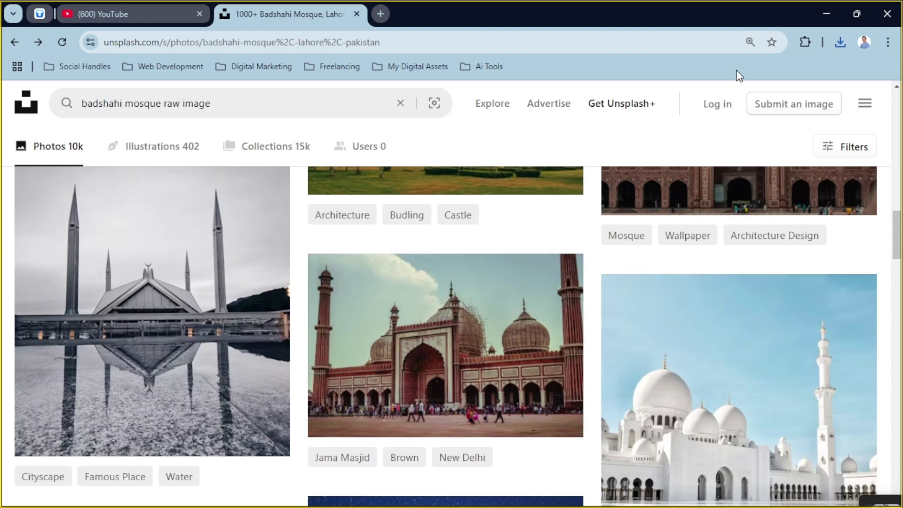
{"action": "left_click", "coordinate": [831, 14]}
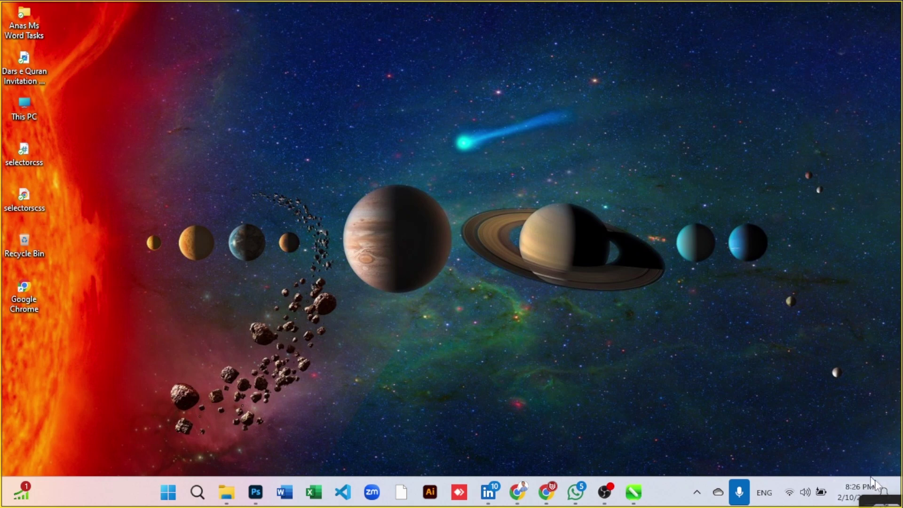
Step: Check the participants of the WhatsApp group call, minimize the call, and move its floating window out of the way
{"action": "left_click_drag", "start_coordinate": [887, 502], "coordinate": [507, 264]}
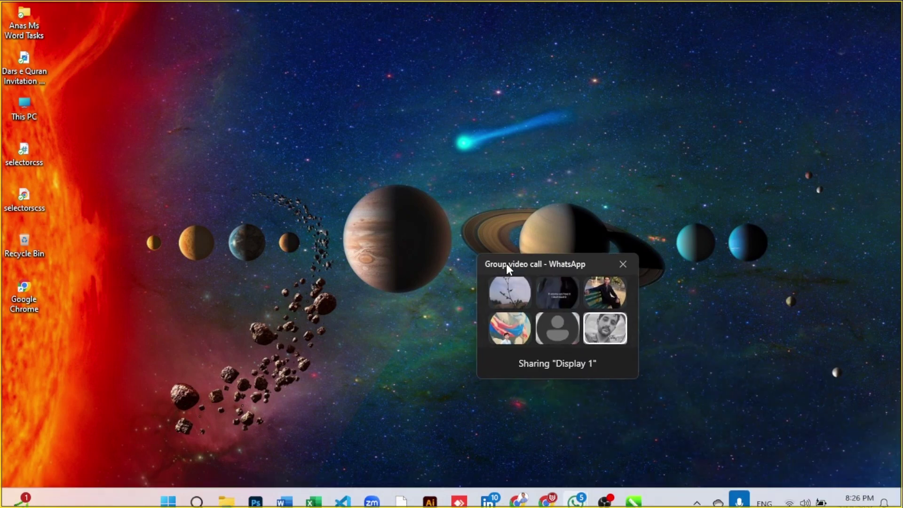
{"action": "left_click", "coordinate": [534, 309]}
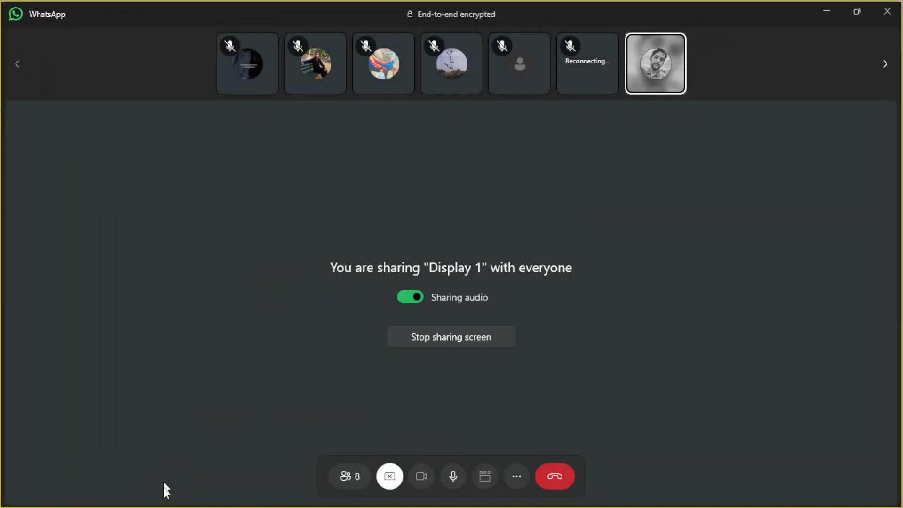
{"action": "left_click", "coordinate": [338, 474]}
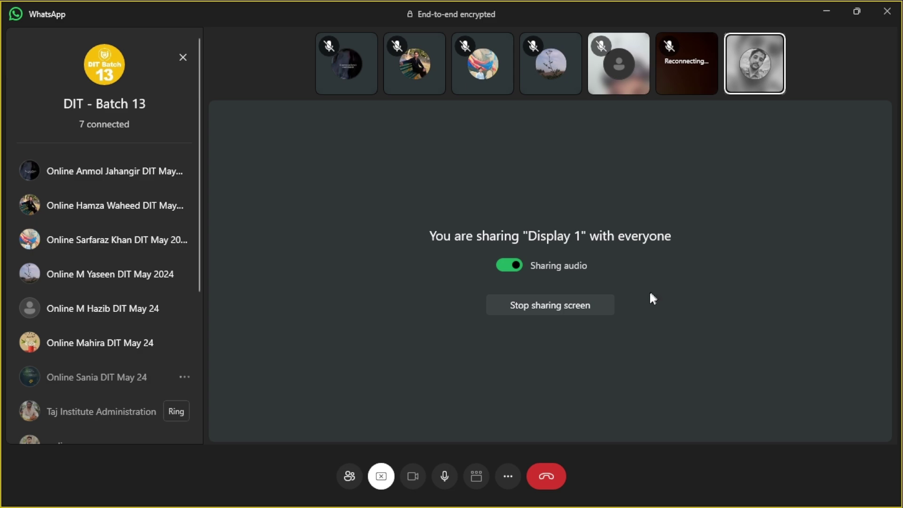
{"action": "left_click", "coordinate": [826, 11]}
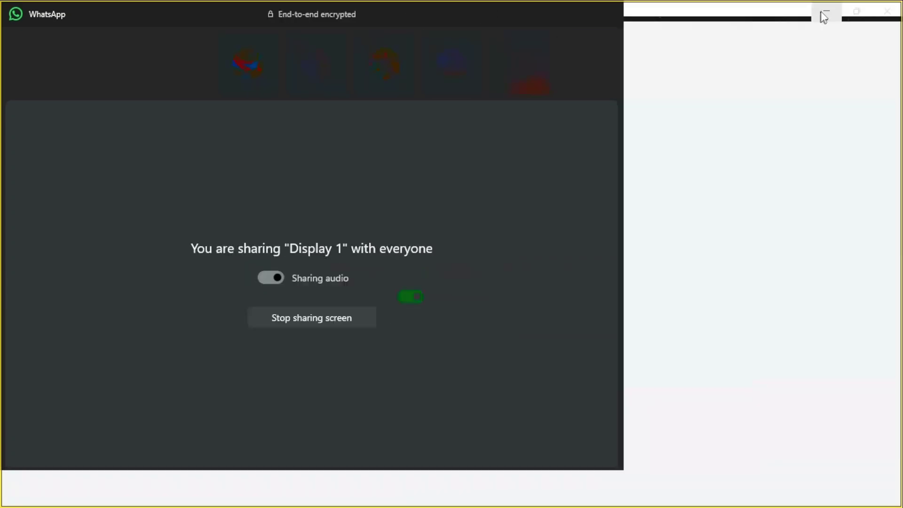
{"action": "left_click", "coordinate": [822, 13]}
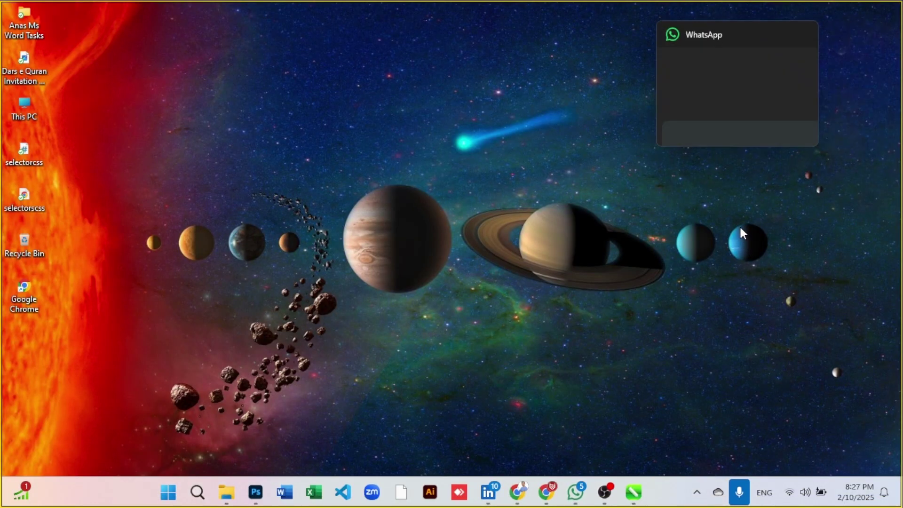
{"action": "mouse_move", "coordinate": [682, 36]}
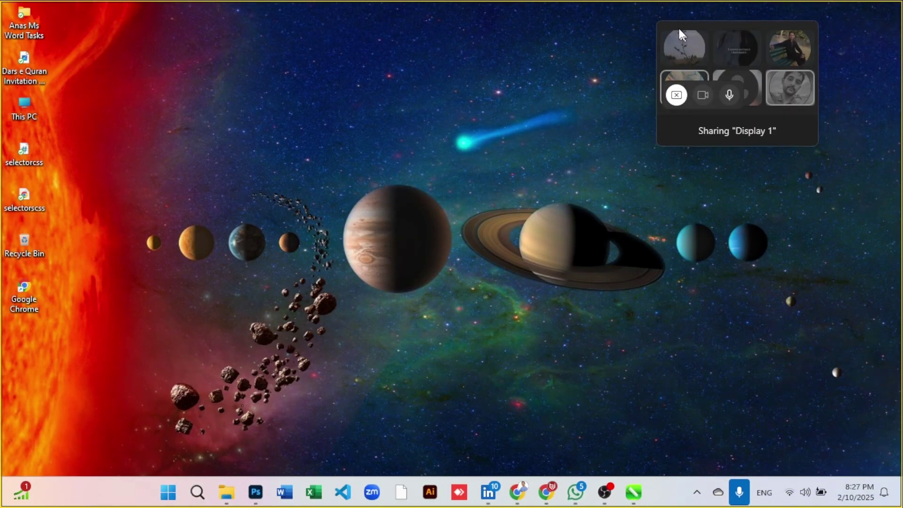
{"action": "left_click", "coordinate": [679, 27]}
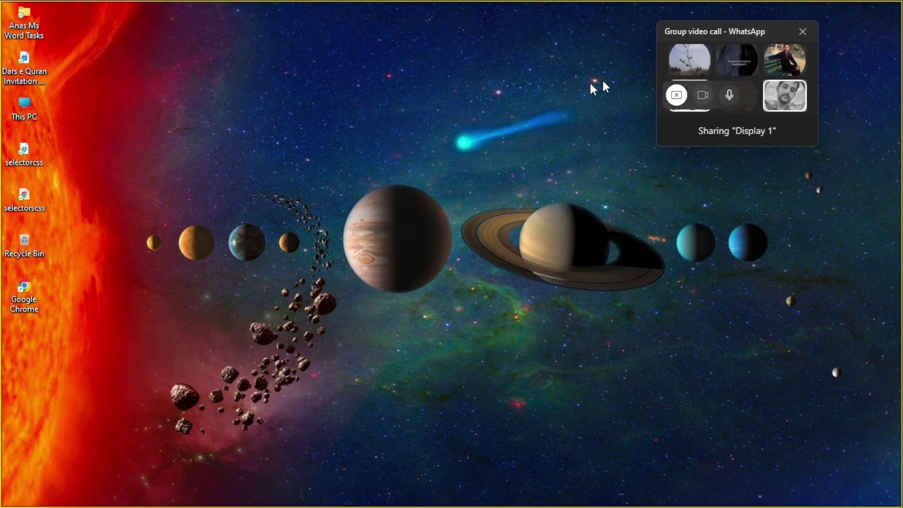
{"action": "left_click_drag", "start_coordinate": [685, 30], "coordinate": [842, 502]}
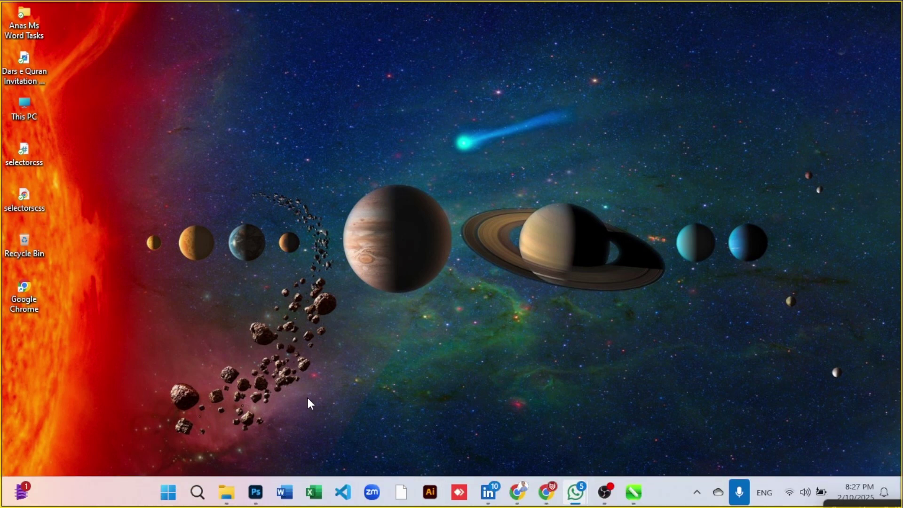
Step: Switch to Photoshop and open both downloaded mosque photos from the Downloads folder together
{"action": "left_click", "coordinate": [255, 499]}
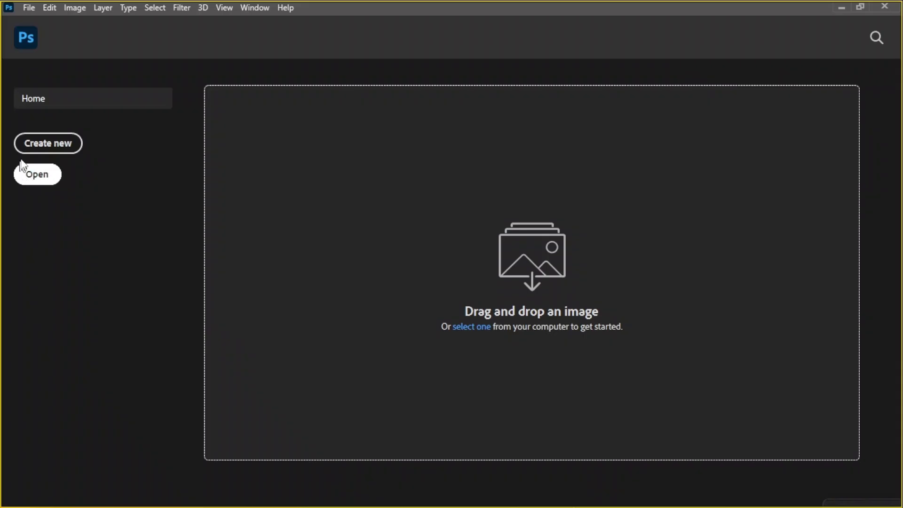
{"action": "left_click", "coordinate": [36, 179]}
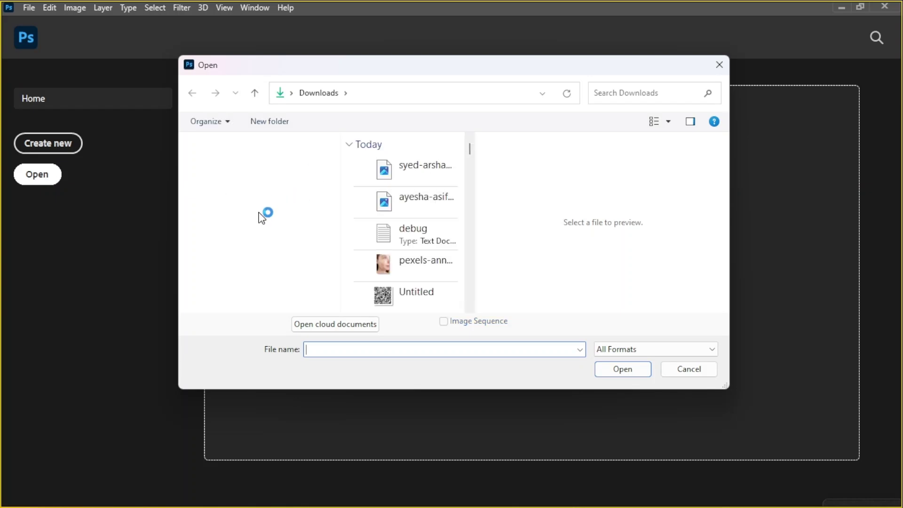
{"action": "left_click", "coordinate": [406, 169]}
{"action": "left_click", "coordinate": [405, 199], "text": "ctrl"}
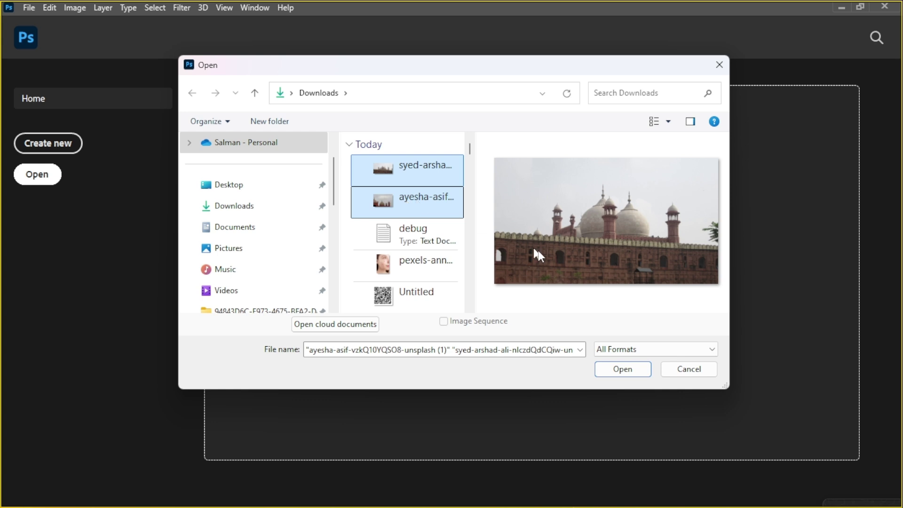
{"action": "left_click", "coordinate": [627, 371]}
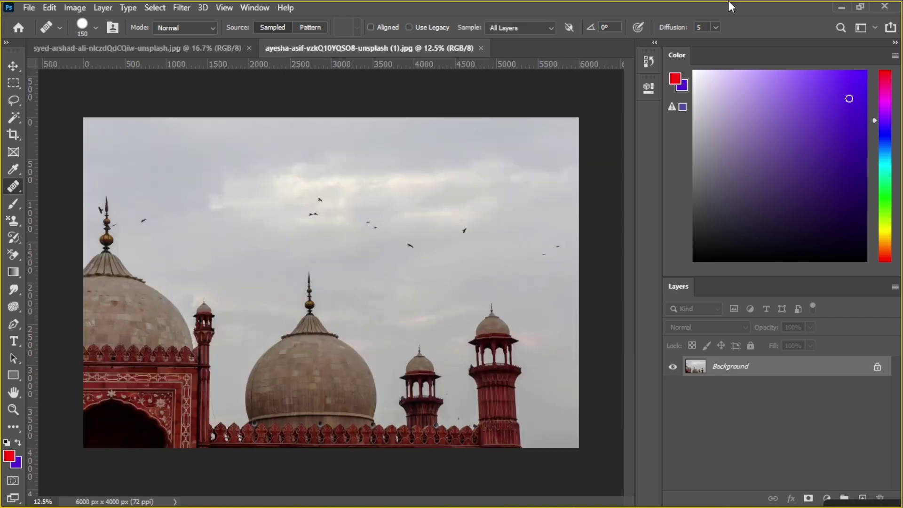
Step: Unlock the Background layer of the mosque photo with birds, then view the other mosque photo and return to this one
{"action": "left_click", "coordinate": [876, 368]}
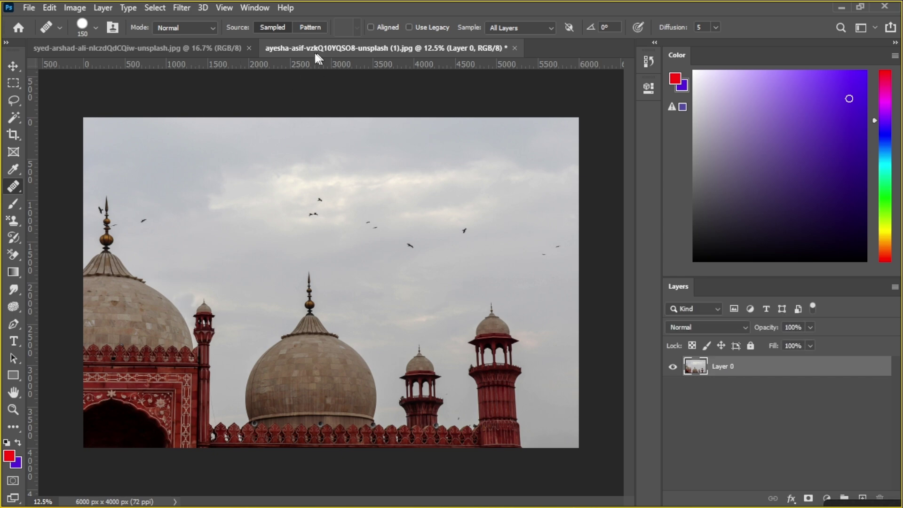
{"action": "left_click_drag", "start_coordinate": [314, 53], "coordinate": [140, 46]}
{"action": "left_click", "coordinate": [209, 45]}
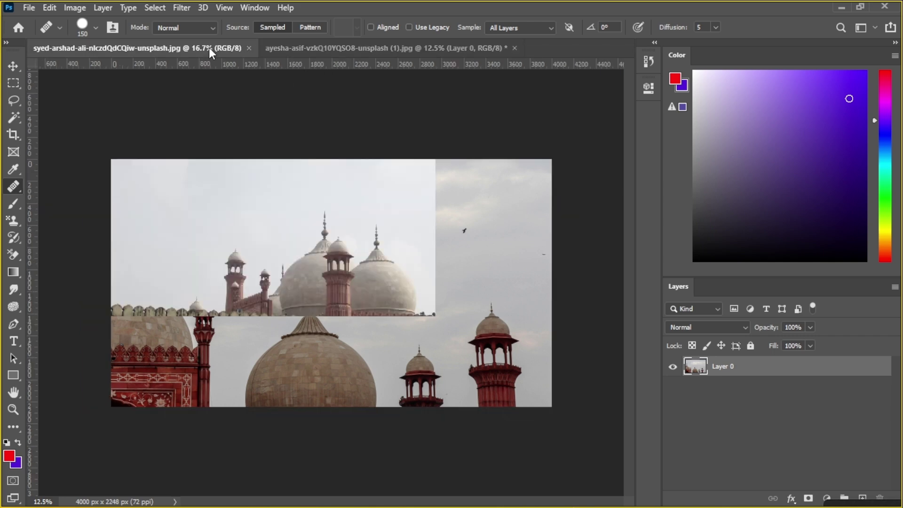
{"action": "left_click", "coordinate": [324, 48]}
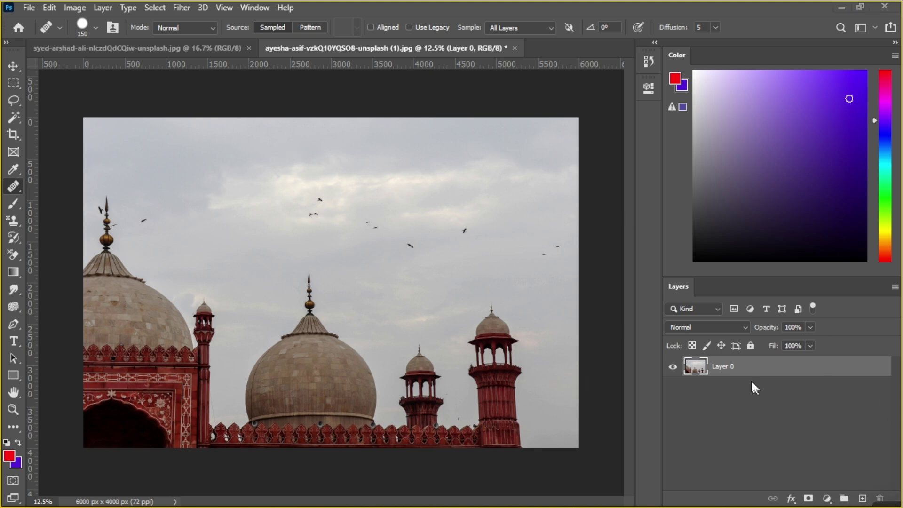
{"action": "left_click", "coordinate": [672, 367]}
{"action": "left_click", "coordinate": [672, 367]}
{"action": "left_click", "coordinate": [81, 7]}
{"action": "mouse_move", "coordinate": [89, 43]}
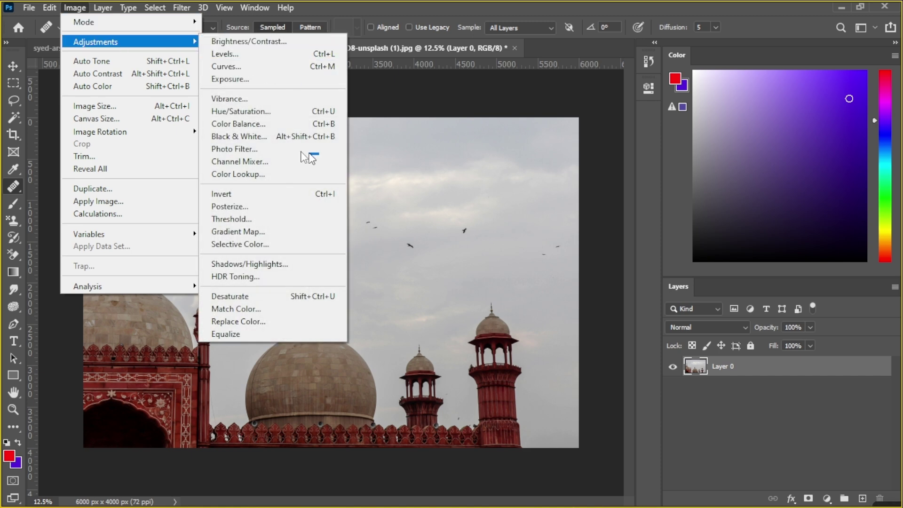
{"action": "left_click", "coordinate": [609, 214]}
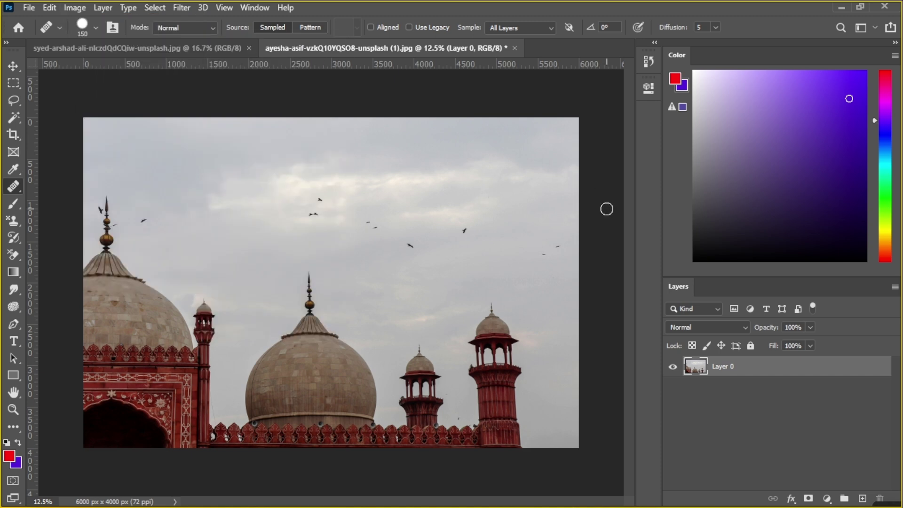
Step: Duplicate Layer 0 through the Duplicate Layer dialog and again directly, undoing each copy
{"action": "right_click", "coordinate": [763, 369]}
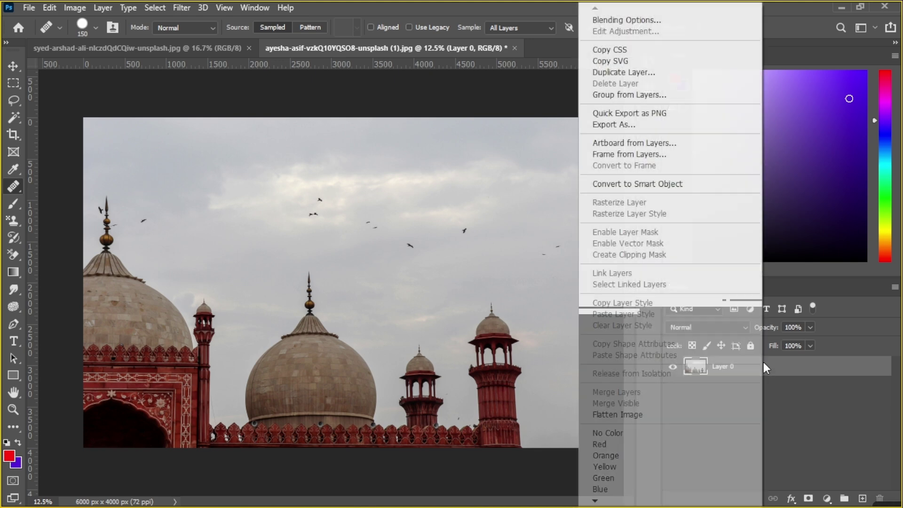
{"action": "left_click", "coordinate": [615, 74]}
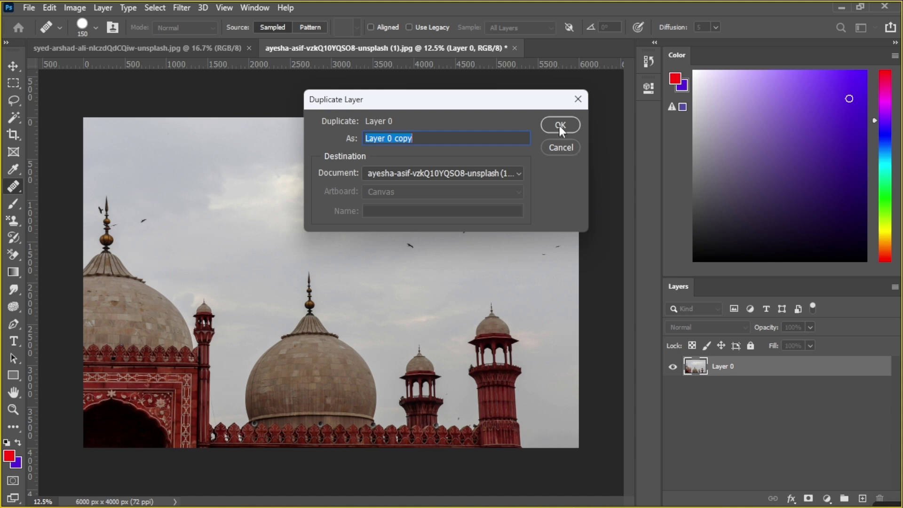
{"action": "left_click", "coordinate": [559, 125]}
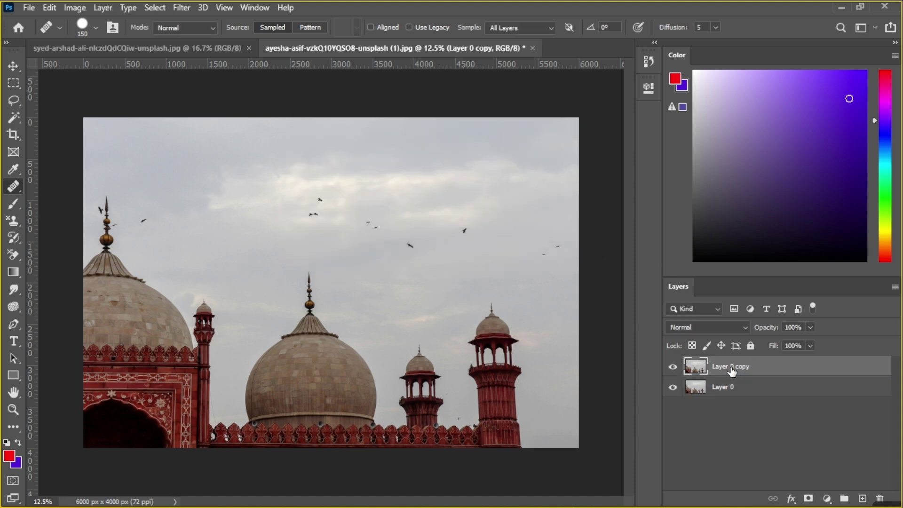
{"action": "key", "text": "ctrl+z"}
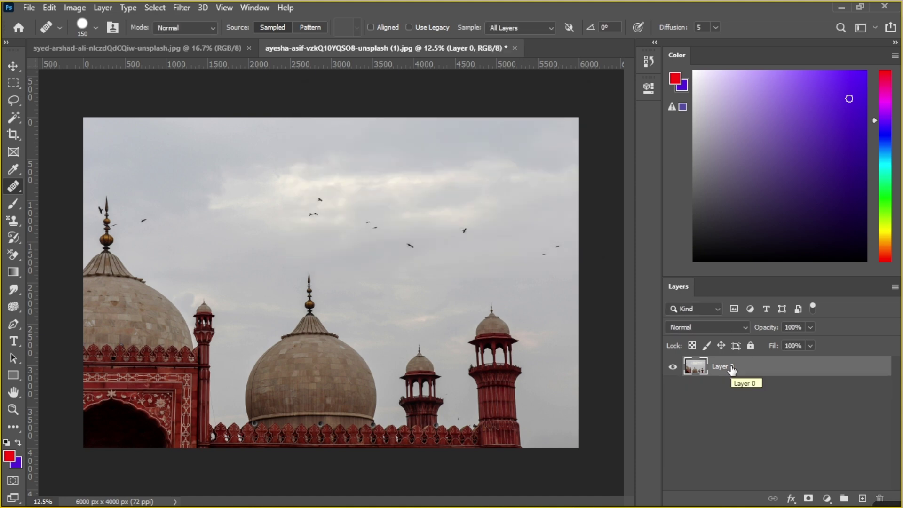
{"action": "key", "text": "ctrl+j"}
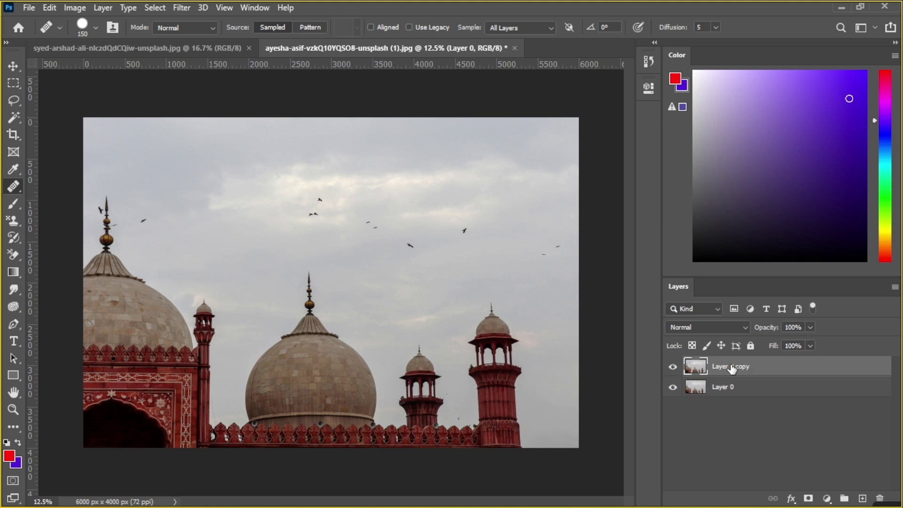
{"action": "key", "text": "ctrl+z"}
Step: Duplicate Layer 0 within the layer stack, then delete the copy
{"action": "left_click_drag", "start_coordinate": [759, 374], "coordinate": [863, 497]}
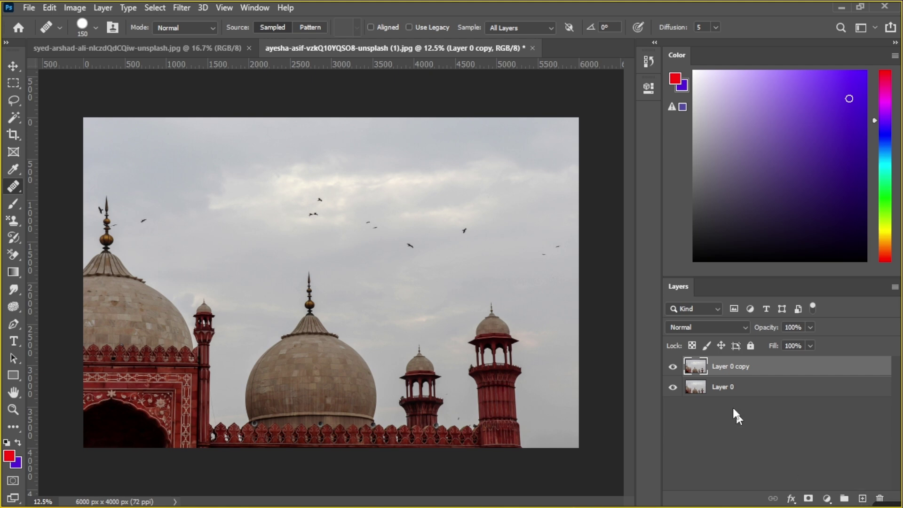
{"action": "right_click", "coordinate": [751, 368]}
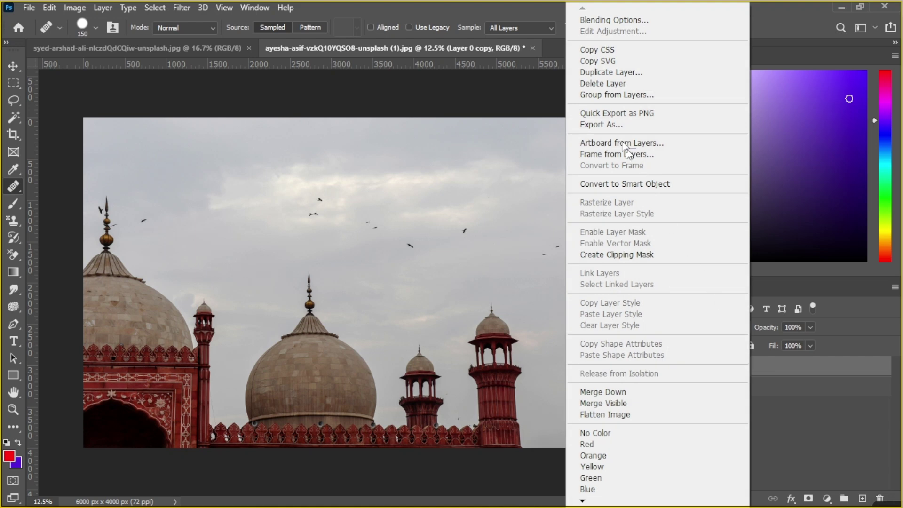
{"action": "left_click", "coordinate": [518, 211]}
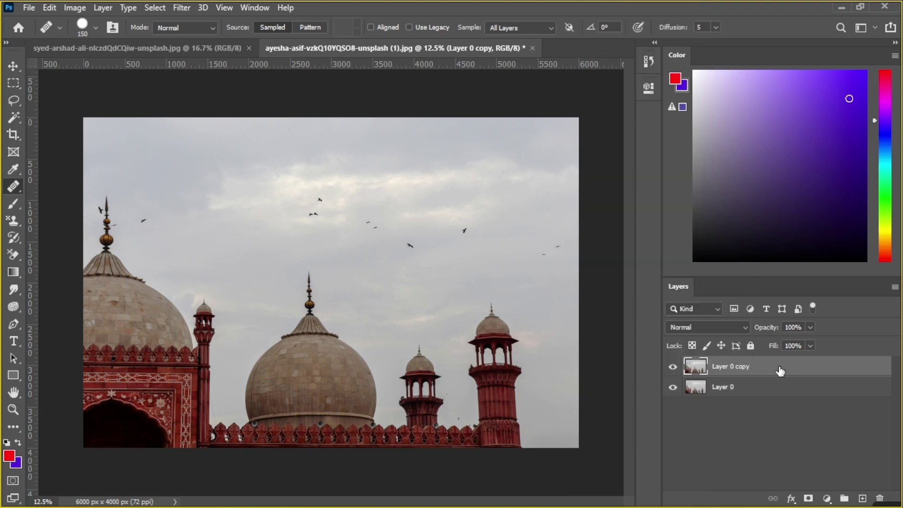
{"action": "key", "text": "Delete"}
Step: Duplicate the mosque photo's layer and rename the copy "Brightness and Contrast"
{"action": "left_click_drag", "start_coordinate": [768, 370], "coordinate": [862, 498]}
{"action": "left_click", "coordinate": [80, 9]}
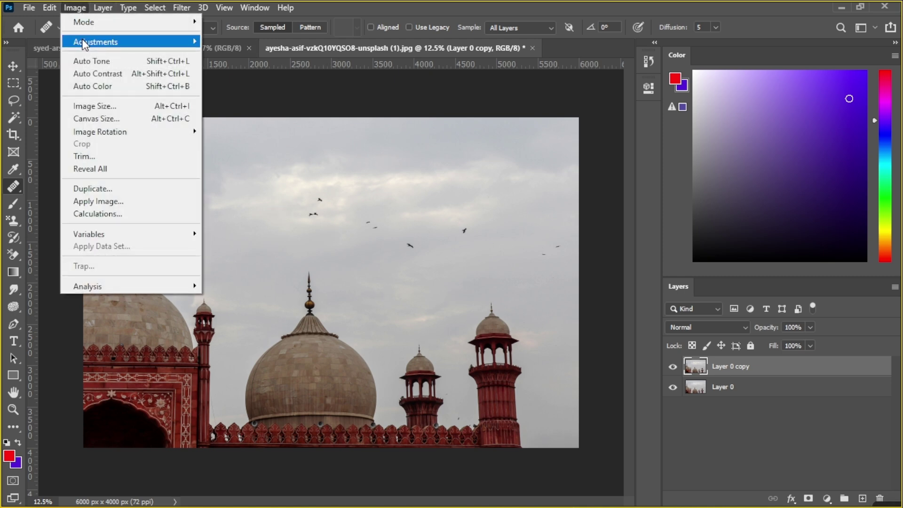
{"action": "mouse_move", "coordinate": [84, 45]}
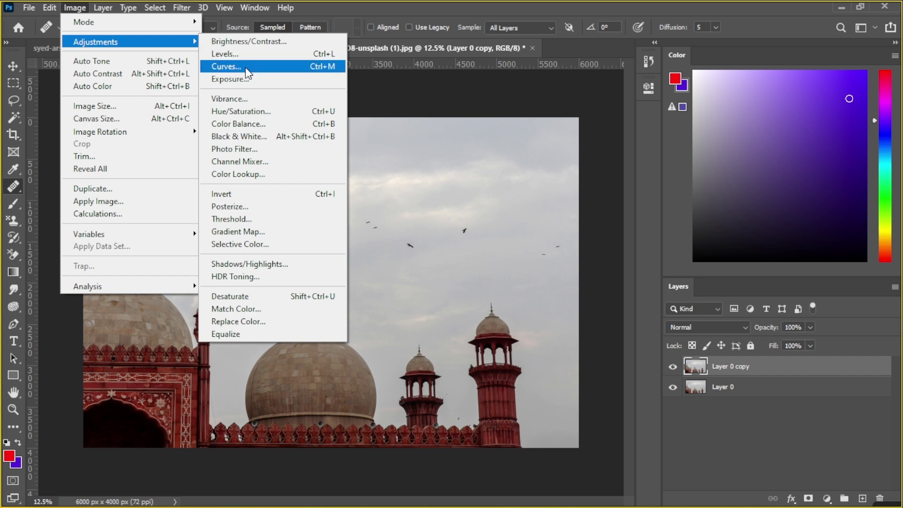
{"action": "left_click", "coordinate": [592, 197]}
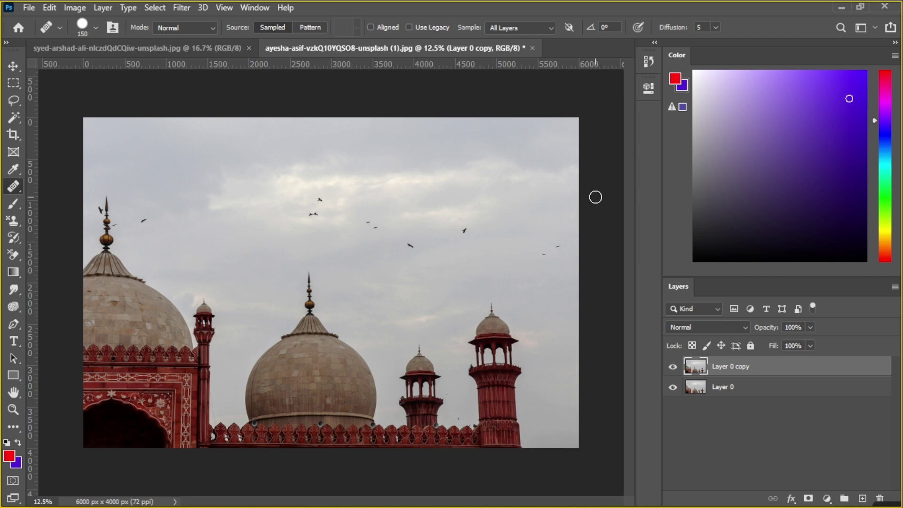
{"action": "double_click", "coordinate": [742, 368]}
{"action": "type", "text": "Brightness and Contrast"}
{"action": "key", "text": "Return"}
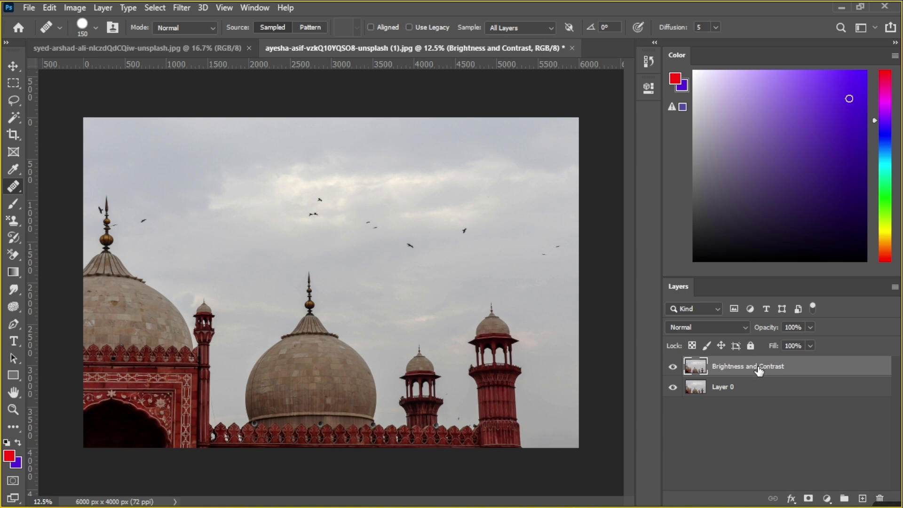
Step: Rename Layer 0 as "Original Image" and select the Brightness and Contrast layer
{"action": "double_click", "coordinate": [728, 388]}
{"action": "type", "text": "ori"}
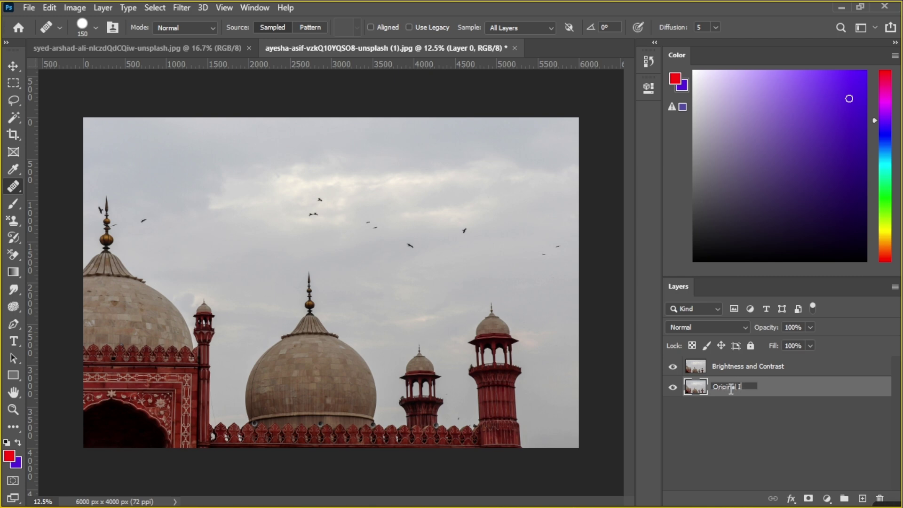
{"action": "type", "text": "ginal Image"}
{"action": "key", "text": "Return"}
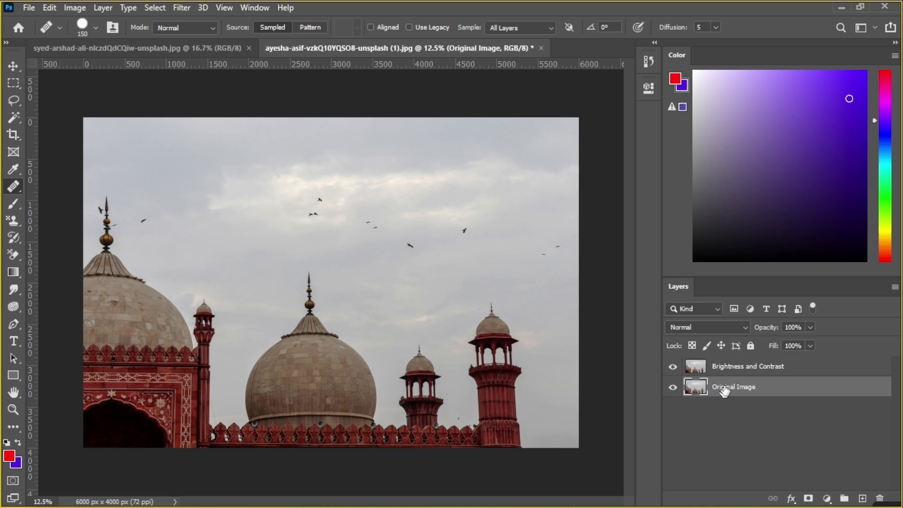
{"action": "left_click", "coordinate": [731, 371]}
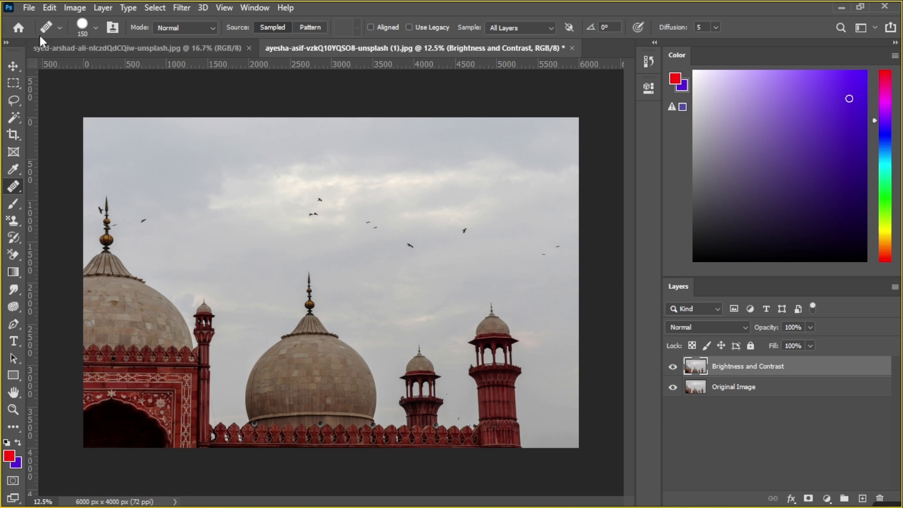
{"action": "left_click", "coordinate": [74, 8]}
{"action": "mouse_move", "coordinate": [86, 47]}
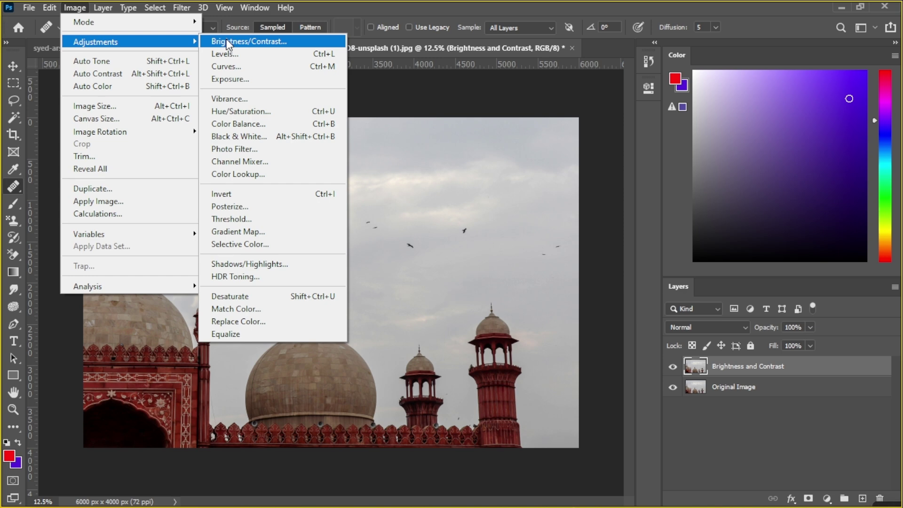
{"action": "left_click", "coordinate": [826, 461]}
{"action": "left_click", "coordinate": [826, 460]}
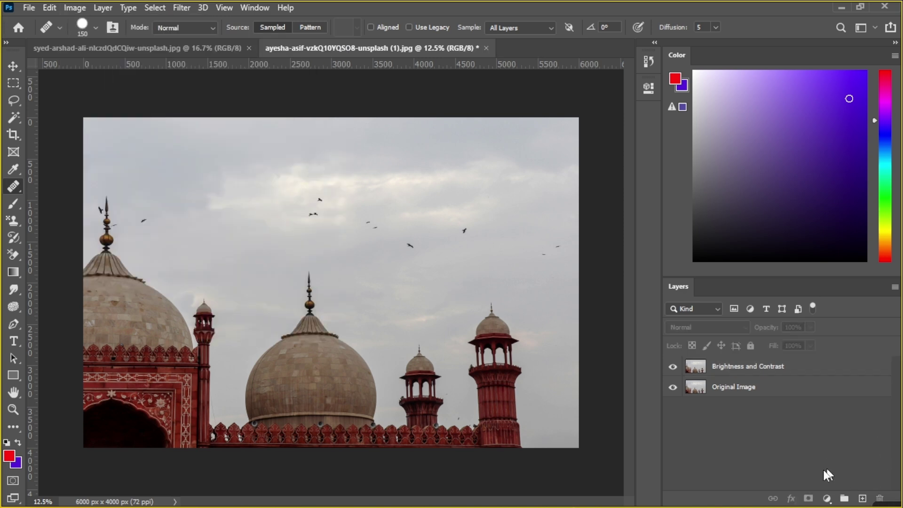
{"action": "left_click", "coordinate": [758, 374]}
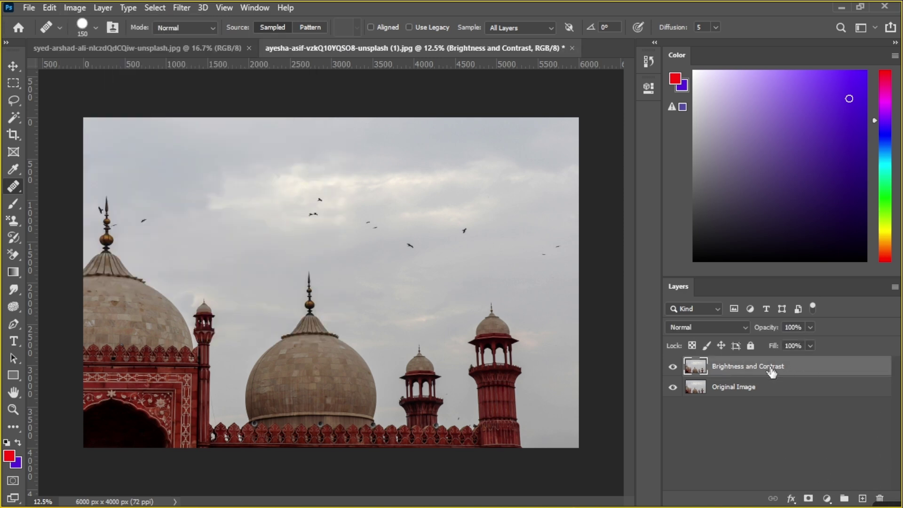
{"action": "left_click", "coordinate": [827, 499]}
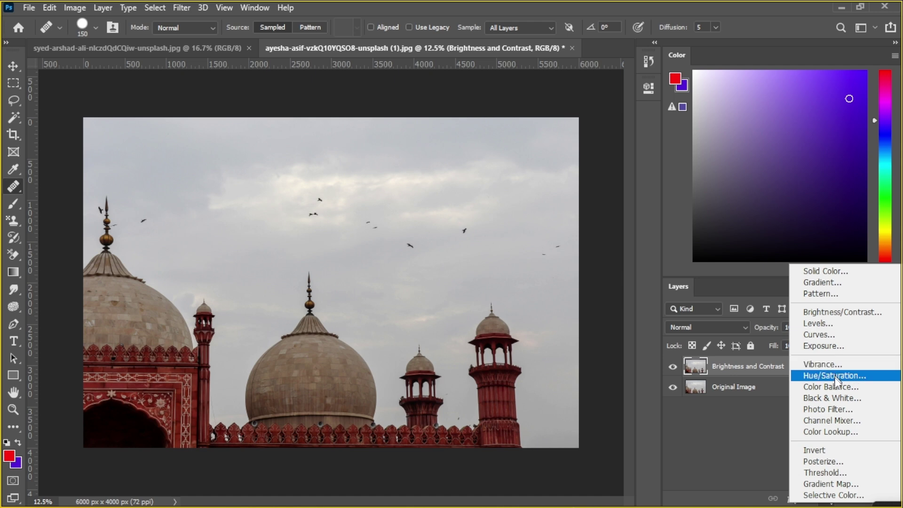
{"action": "left_click", "coordinate": [738, 442]}
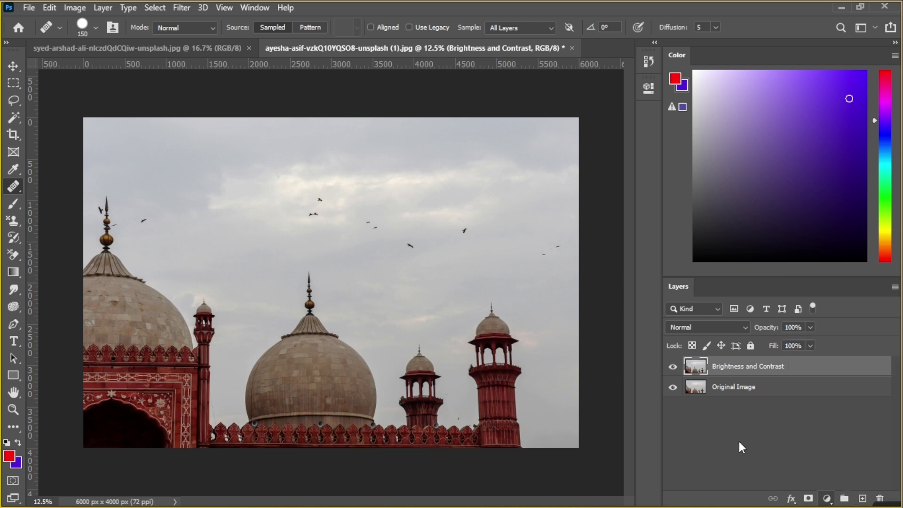
{"action": "left_click", "coordinate": [75, 8]}
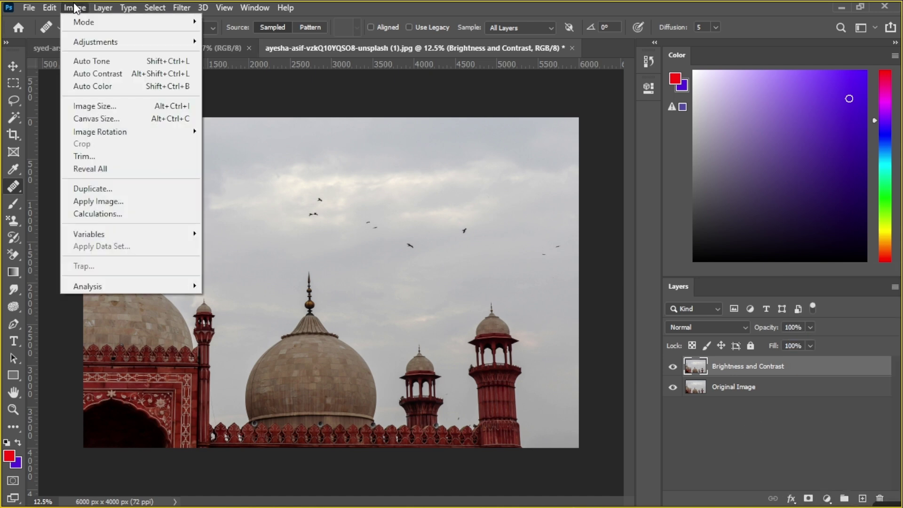
{"action": "mouse_move", "coordinate": [94, 42]}
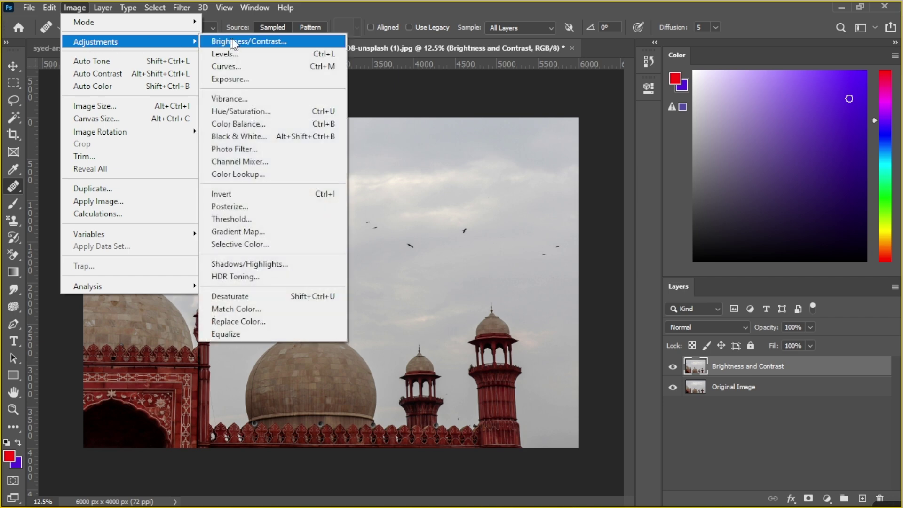
{"action": "left_click", "coordinate": [748, 374]}
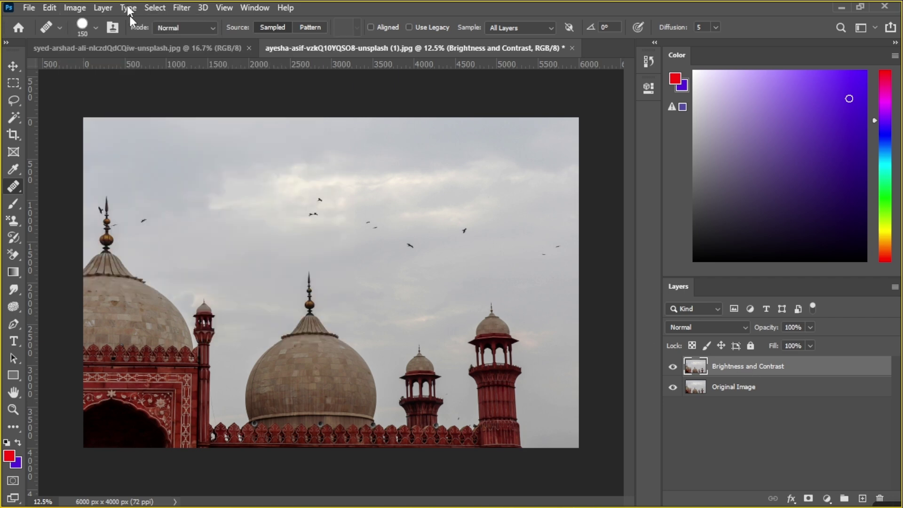
Step: Open the Brightness/Contrast adjustment on the Brightness and Contrast layer and place its dialog so the mosque photo stays mostly uncovered
{"action": "left_click", "coordinate": [80, 11]}
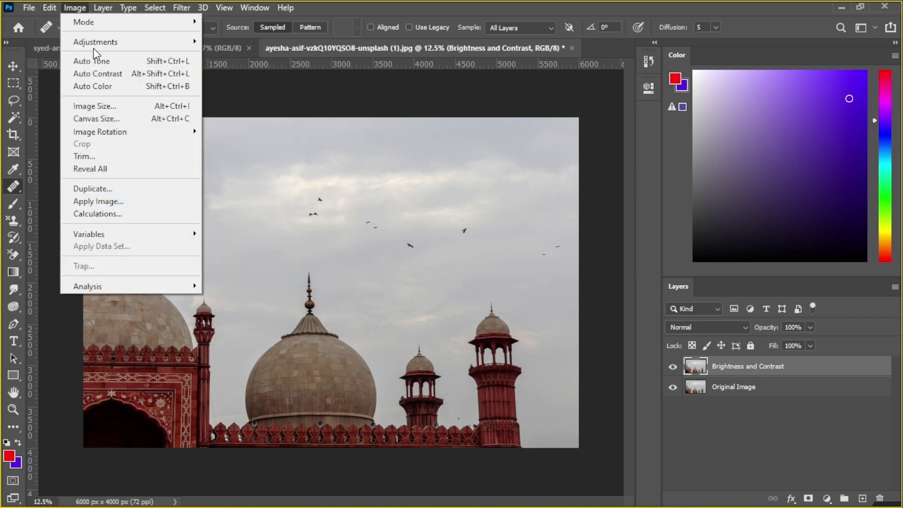
{"action": "mouse_move", "coordinate": [94, 42]}
{"action": "left_click", "coordinate": [247, 43]}
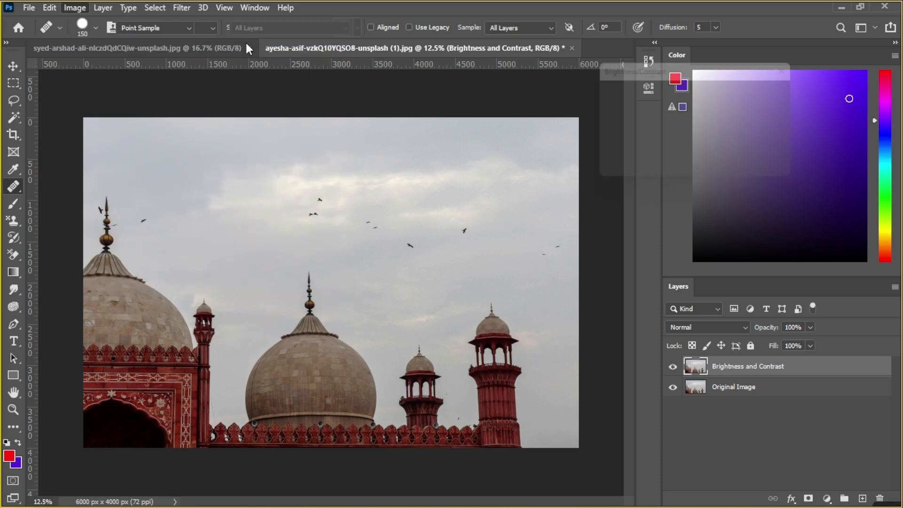
{"action": "left_click_drag", "start_coordinate": [627, 73], "coordinate": [416, 137]}
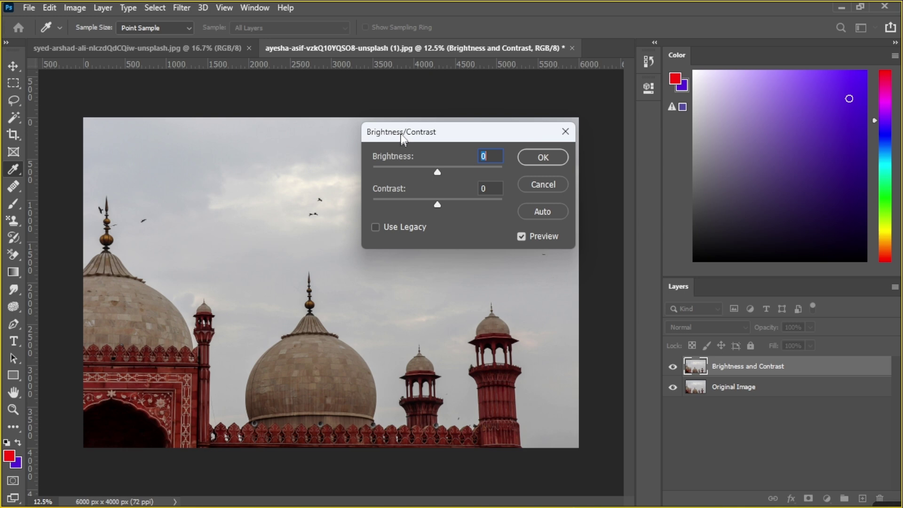
{"action": "left_click_drag", "start_coordinate": [402, 139], "coordinate": [408, 71]}
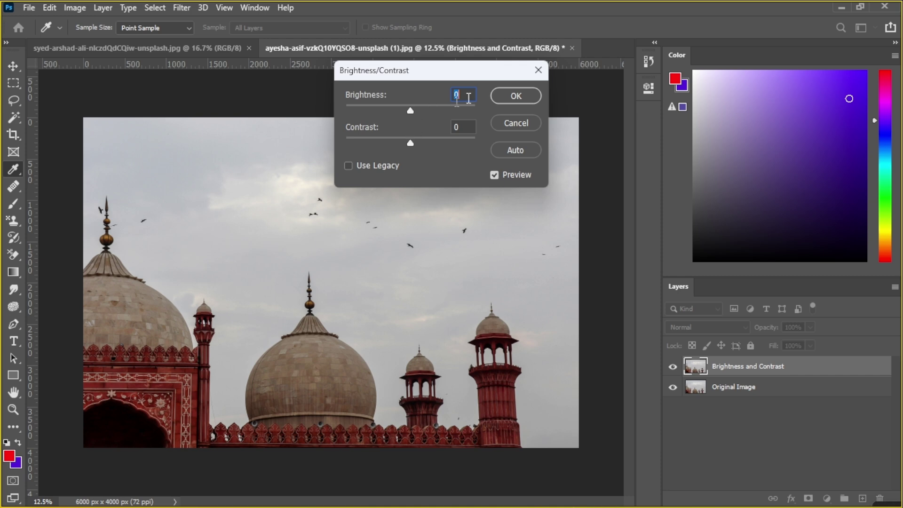
{"action": "left_click", "coordinate": [410, 143]}
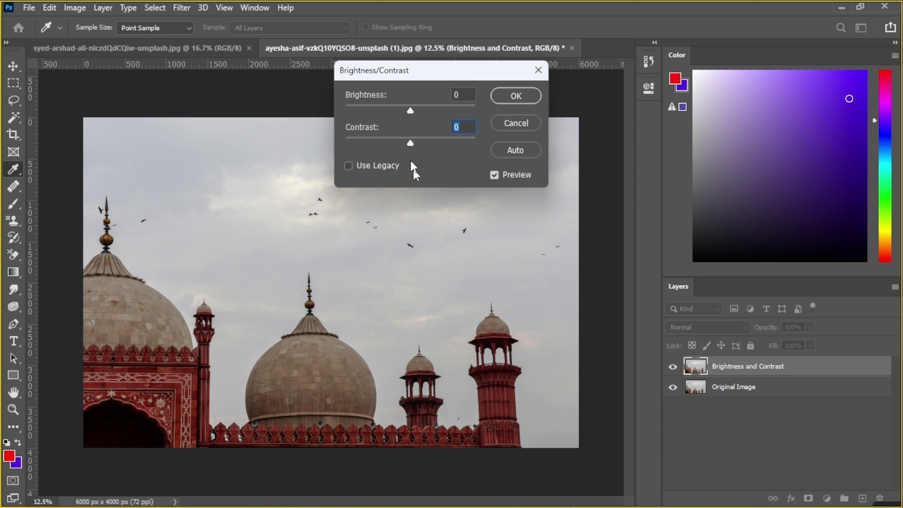
{"action": "left_click_drag", "start_coordinate": [423, 72], "coordinate": [452, 120]}
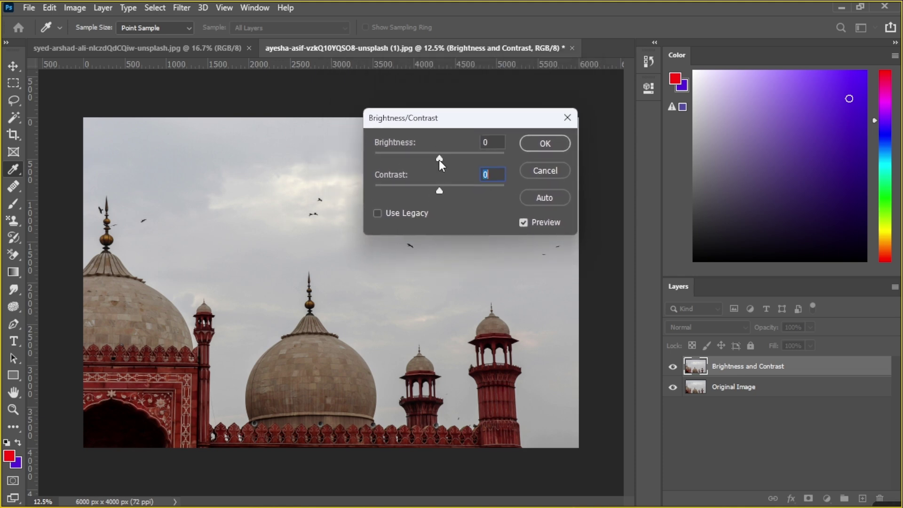
{"action": "left_click_drag", "start_coordinate": [447, 119], "coordinate": [455, 76]}
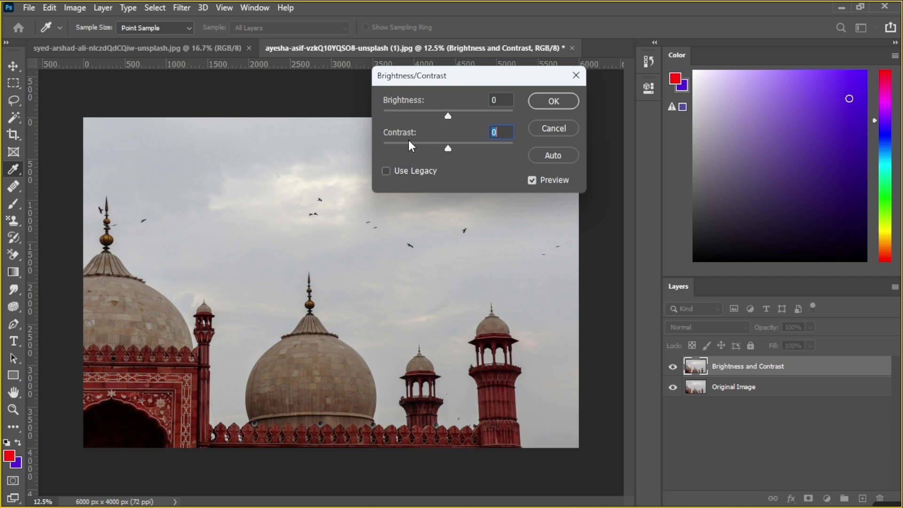
{"action": "left_click_drag", "start_coordinate": [455, 72], "coordinate": [408, 100]}
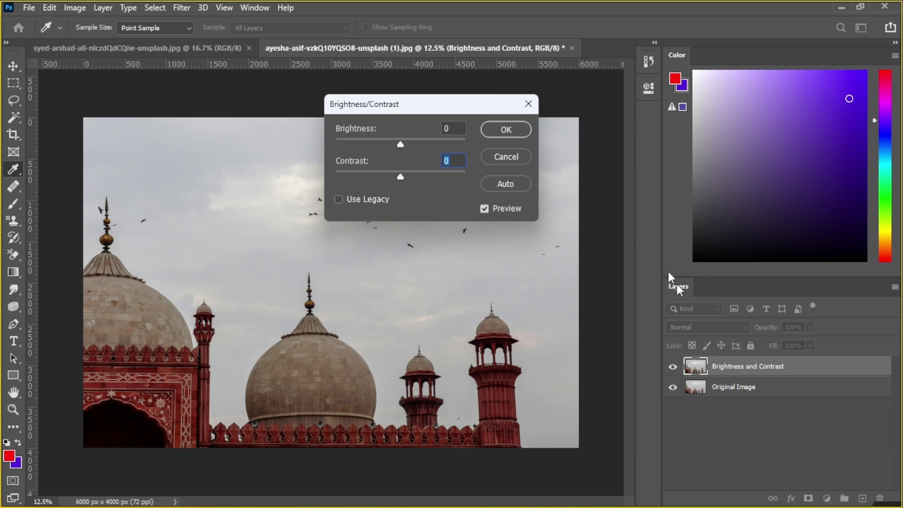
{"action": "left_click_drag", "start_coordinate": [464, 107], "coordinate": [781, 94]}
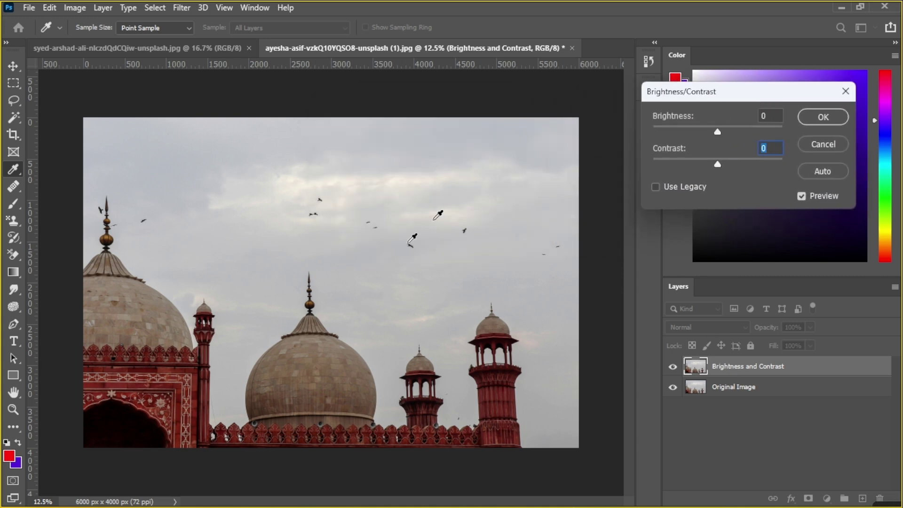
{"action": "left_click_drag", "start_coordinate": [705, 93], "coordinate": [624, 144]}
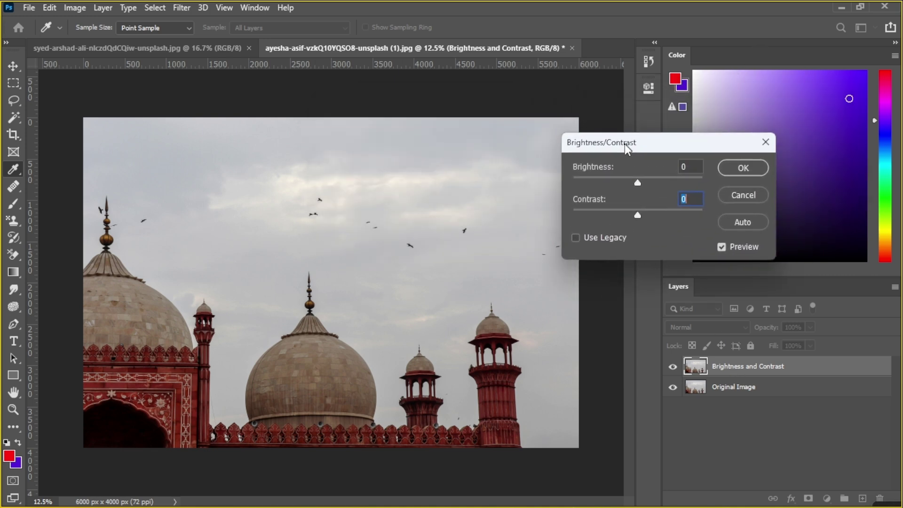
Step: Try brightness values of 116 and -147 on the mosque photo, then settle on 17
{"action": "left_click_drag", "start_coordinate": [637, 184], "coordinate": [687, 182]}
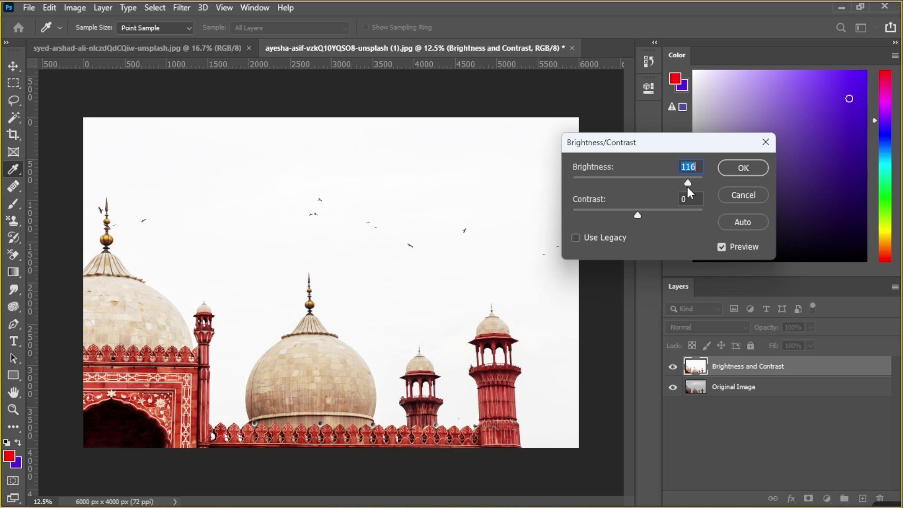
{"action": "left_click_drag", "start_coordinate": [688, 185], "coordinate": [564, 180]}
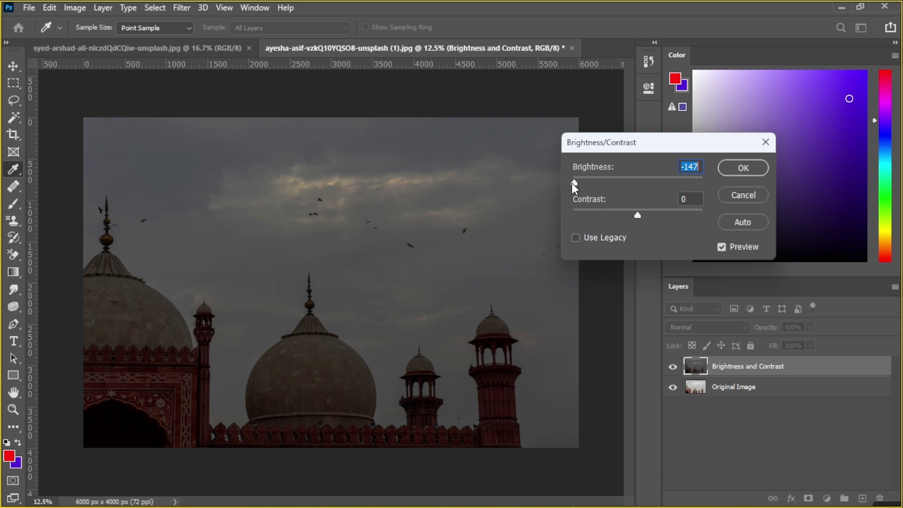
{"action": "left_click_drag", "start_coordinate": [574, 182], "coordinate": [645, 181]}
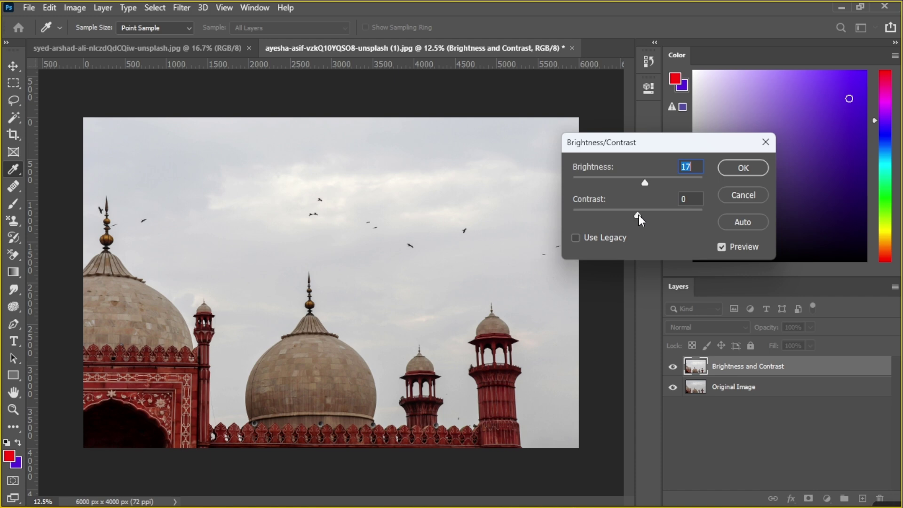
Step: Try contrast values of 82, 88, -43, 92 and -2 with preview on, then discard the whole adjustment
{"action": "left_click_drag", "start_coordinate": [639, 214], "coordinate": [673, 220]}
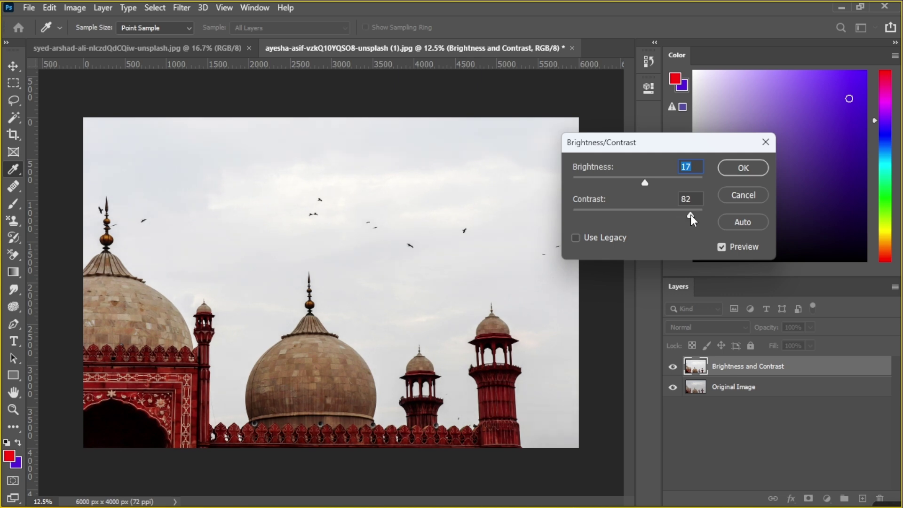
{"action": "left_click_drag", "start_coordinate": [695, 215], "coordinate": [695, 213]}
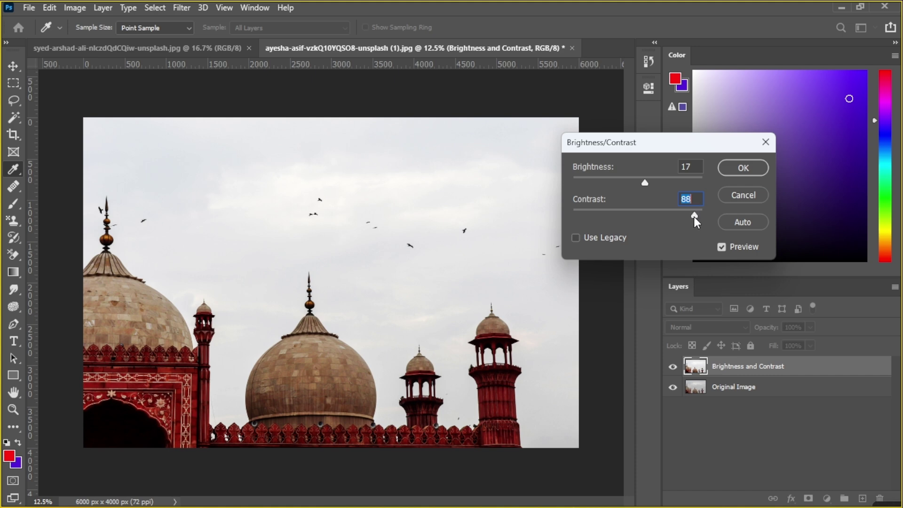
{"action": "mouse_move", "coordinate": [695, 216]}
{"action": "left_mouse_down"}
{"action": "mouse_move", "coordinate": [568, 217]}
{"action": "mouse_move", "coordinate": [711, 205]}
{"action": "mouse_move", "coordinate": [608, 213]}
{"action": "mouse_move", "coordinate": [702, 216]}
{"action": "left_mouse_up"}
{"action": "left_click_drag", "start_coordinate": [702, 218], "coordinate": [582, 218]}
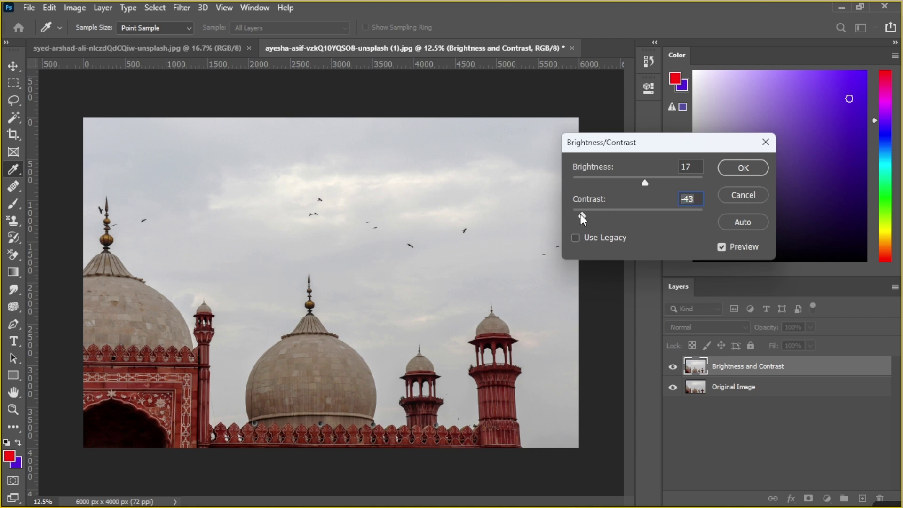
{"action": "left_click_drag", "start_coordinate": [580, 213], "coordinate": [698, 217]}
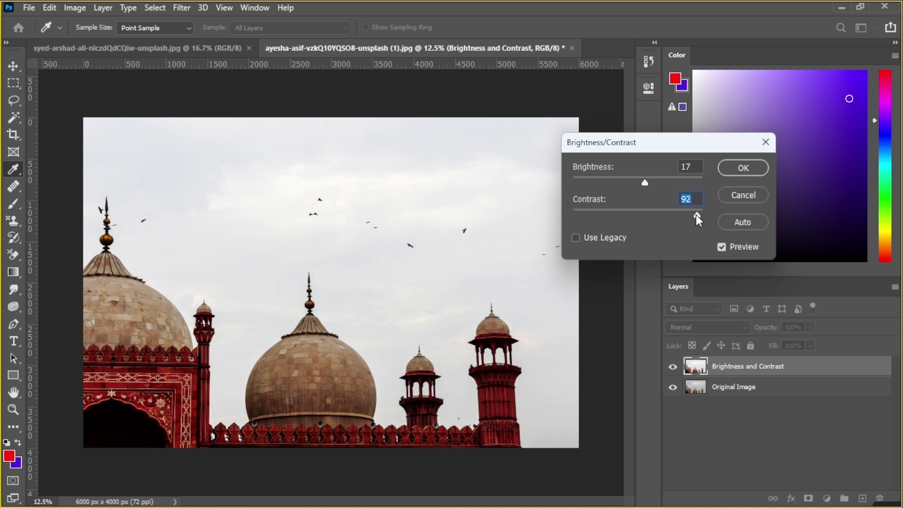
{"action": "left_click_drag", "start_coordinate": [696, 214], "coordinate": [635, 215]}
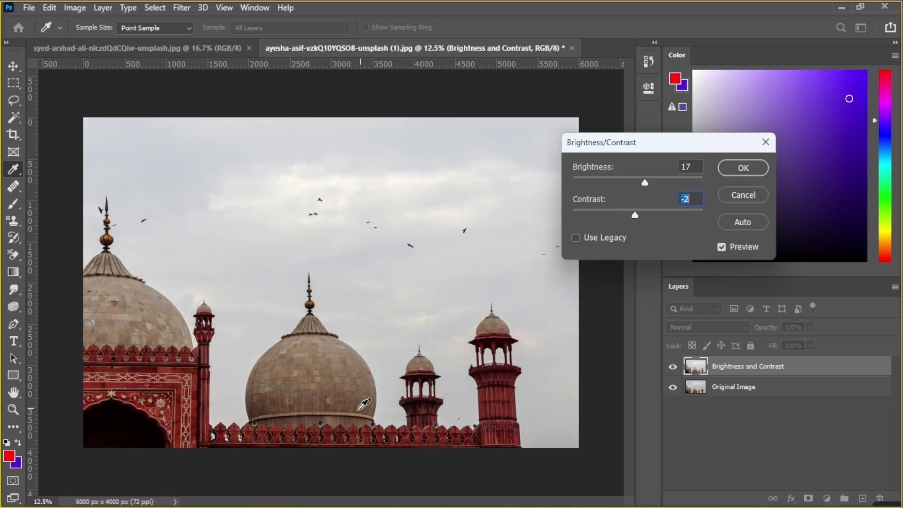
{"action": "key", "text": "alt"}
{"action": "left_click", "coordinate": [765, 142]}
Step: Open the Brightness/Contrast adjustment again on the Brightness and Contrast layer, with the central dome in close view
{"action": "key", "text": "j"}
{"action": "scroll", "coordinate": [292, 423], "scroll_direction": "up", "scroll_amount": 3}
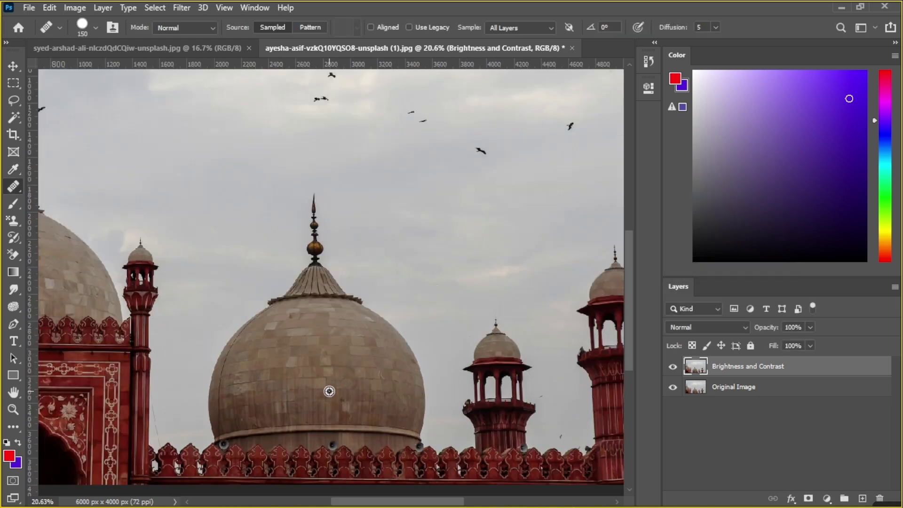
{"action": "scroll", "coordinate": [329, 391], "scroll_direction": "up", "scroll_amount": 2}
{"action": "left_click_drag", "start_coordinate": [325, 389], "coordinate": [329, 308]}
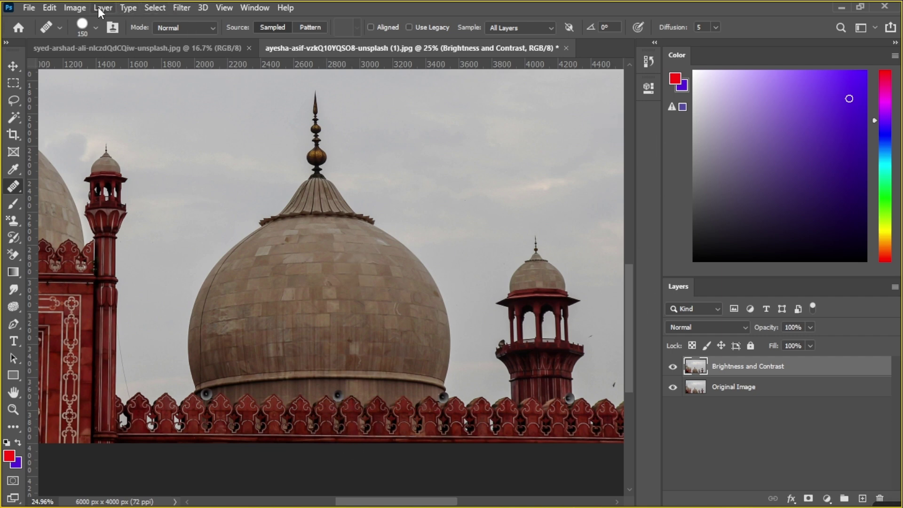
{"action": "left_click", "coordinate": [85, 7]}
{"action": "mouse_move", "coordinate": [86, 40]}
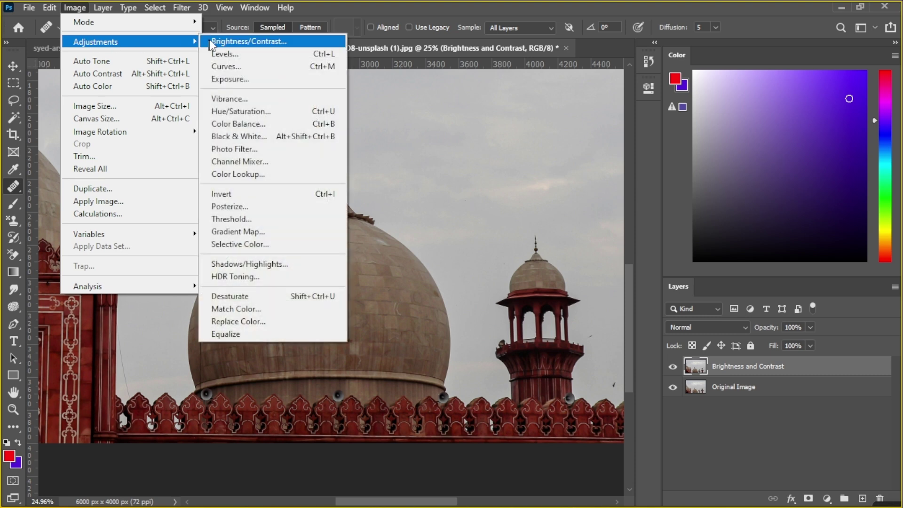
{"action": "left_click", "coordinate": [211, 42]}
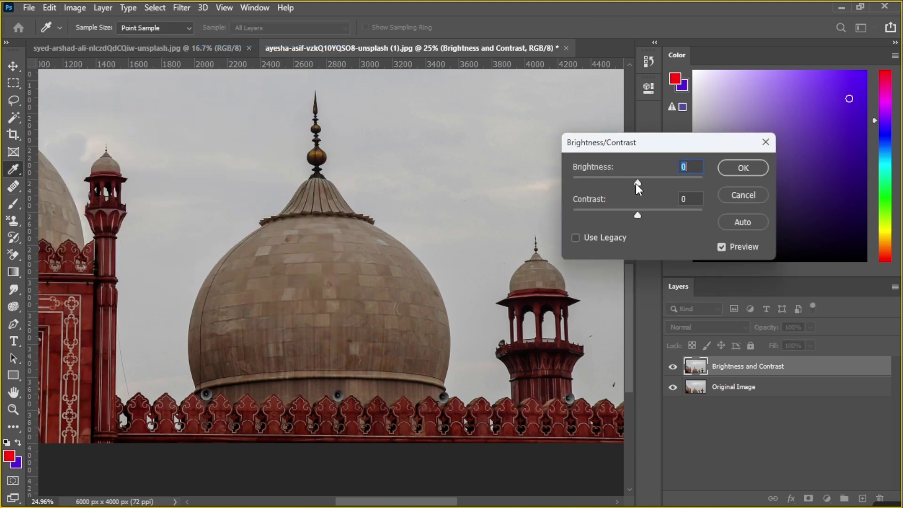
Step: Try brightness -3 with contrast values of 62, 100 and -1 on the central dome
{"action": "mouse_move", "coordinate": [635, 184]}
{"action": "left_mouse_down"}
{"action": "mouse_move", "coordinate": [690, 181]}
{"action": "mouse_move", "coordinate": [594, 181]}
{"action": "mouse_move", "coordinate": [637, 182]}
{"action": "left_mouse_up"}
{"action": "left_click_drag", "start_coordinate": [637, 216], "coordinate": [669, 215]}
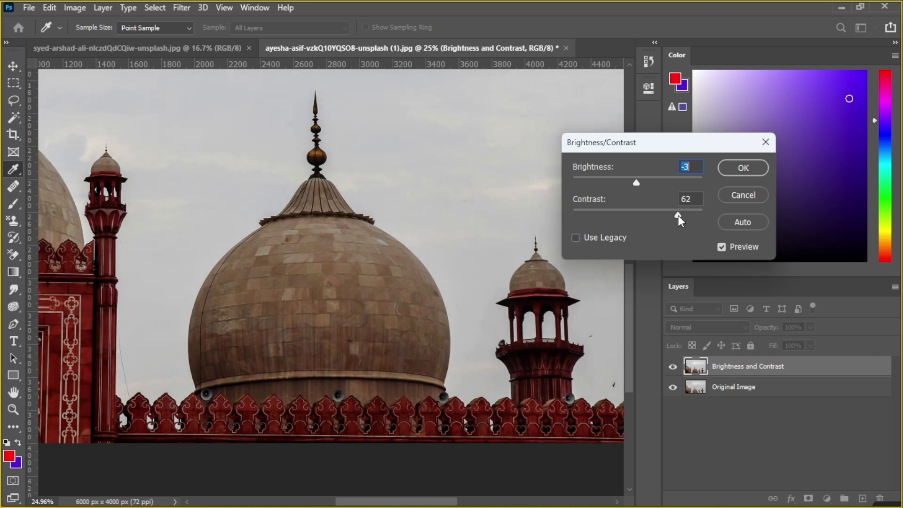
{"action": "left_click", "coordinate": [678, 216]}
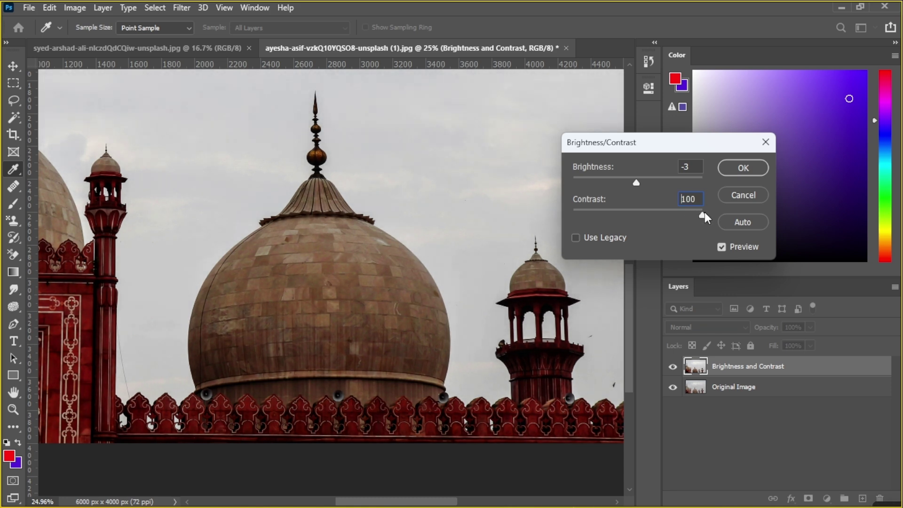
{"action": "left_click_drag", "start_coordinate": [707, 213], "coordinate": [636, 213]}
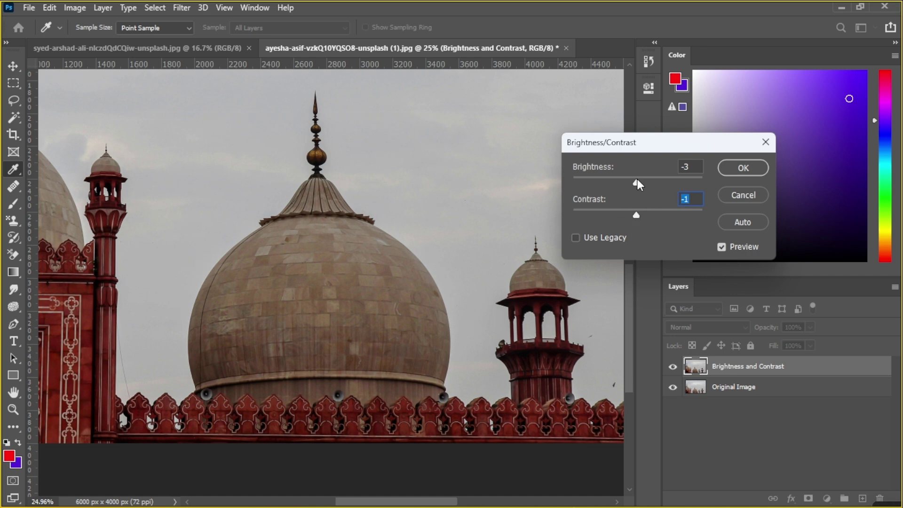
Step: Try brightness 44 with contrast 76, then reset both values in the Brightness/Contrast dialog
{"action": "left_click_drag", "start_coordinate": [636, 183], "coordinate": [656, 182]}
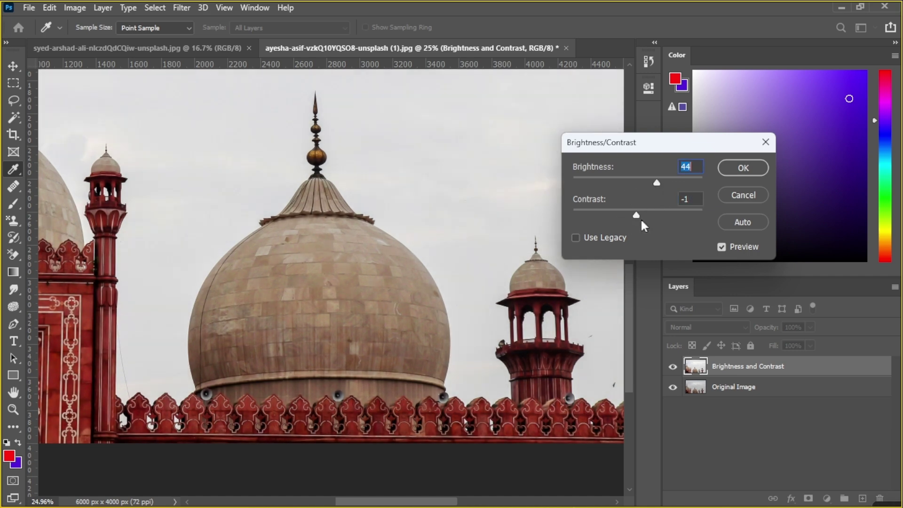
{"action": "left_click_drag", "start_coordinate": [636, 213], "coordinate": [687, 211]}
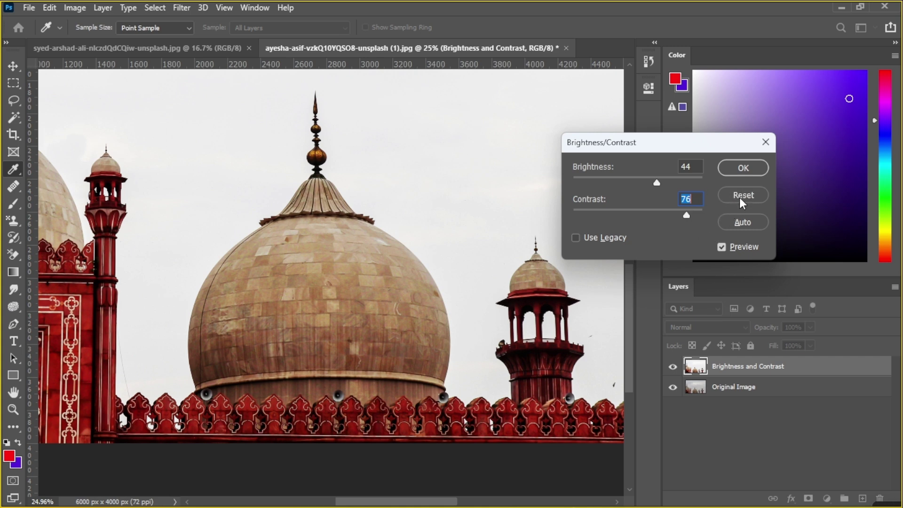
{"action": "left_click", "coordinate": [739, 198]}
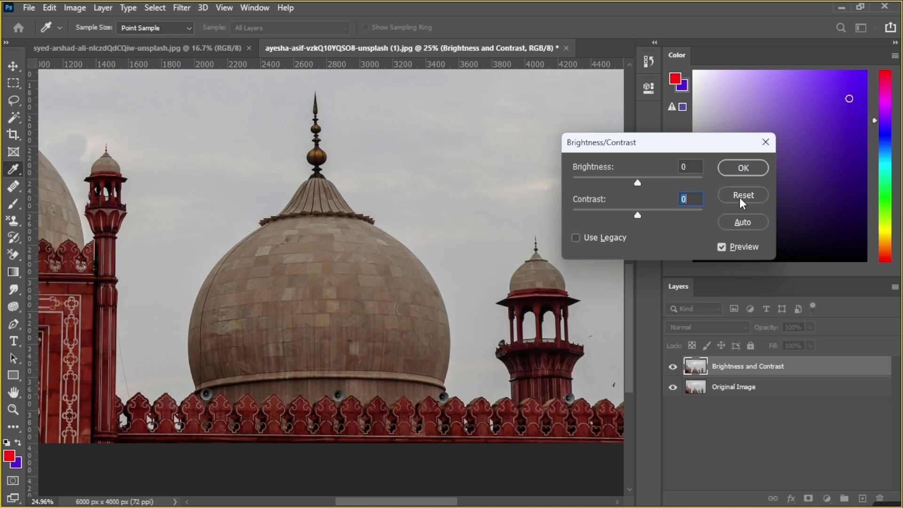
Step: Try brightness 75 with contrast values of 60 and 82, then apply the adjustment with contrast 40 and a slightly lower brightness
{"action": "left_click_drag", "start_coordinate": [646, 183], "coordinate": [670, 182]}
{"action": "left_click_drag", "start_coordinate": [639, 216], "coordinate": [668, 214]}
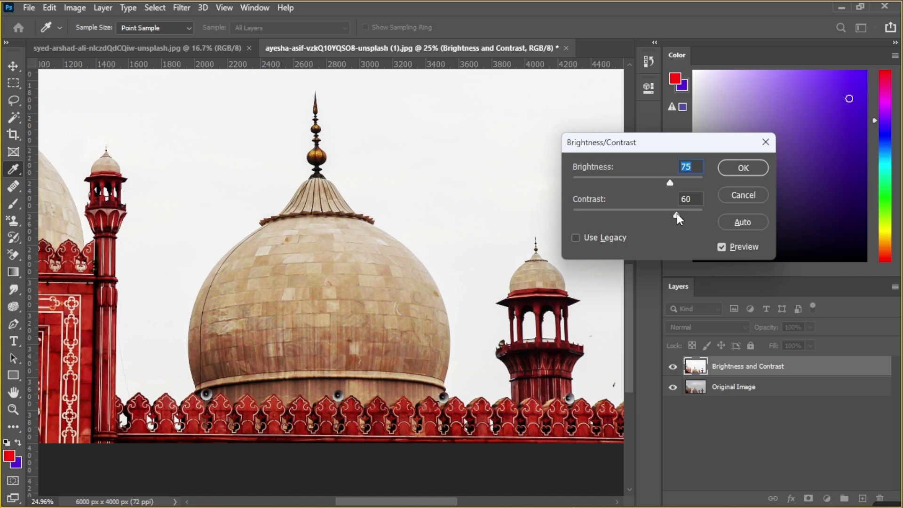
{"action": "left_click_drag", "start_coordinate": [676, 213], "coordinate": [676, 213]}
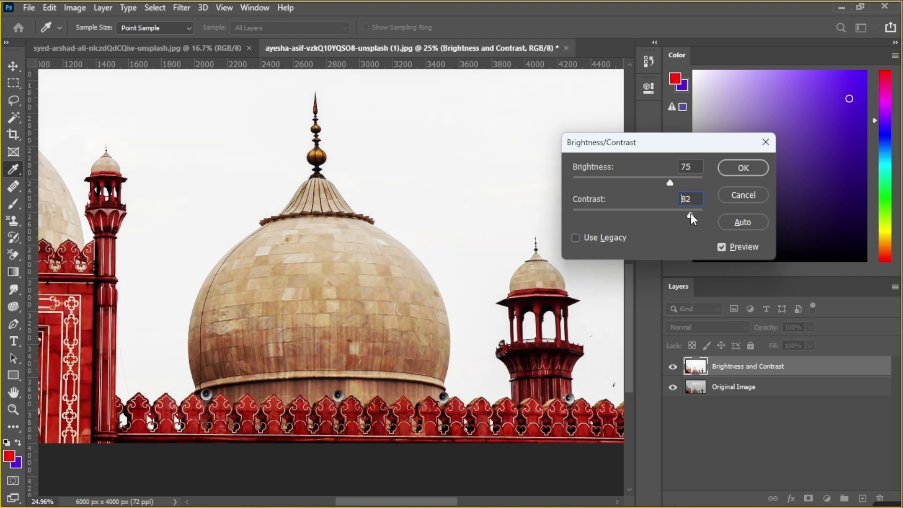
{"action": "mouse_move", "coordinate": [690, 214]}
{"action": "left_mouse_down"}
{"action": "mouse_move", "coordinate": [575, 214]}
{"action": "mouse_move", "coordinate": [678, 214]}
{"action": "left_mouse_up"}
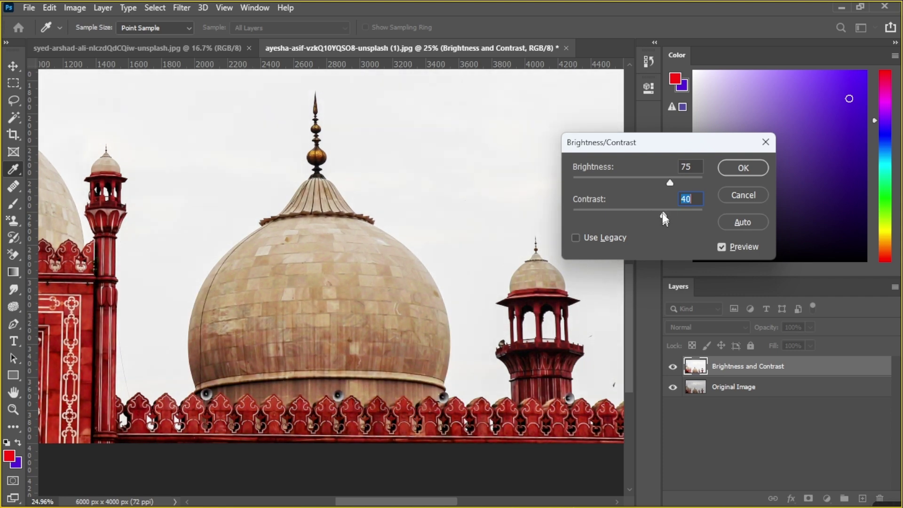
{"action": "left_click_drag", "start_coordinate": [667, 182], "coordinate": [661, 181]}
{"action": "left_click", "coordinate": [732, 170]}
{"action": "key", "text": "j"}
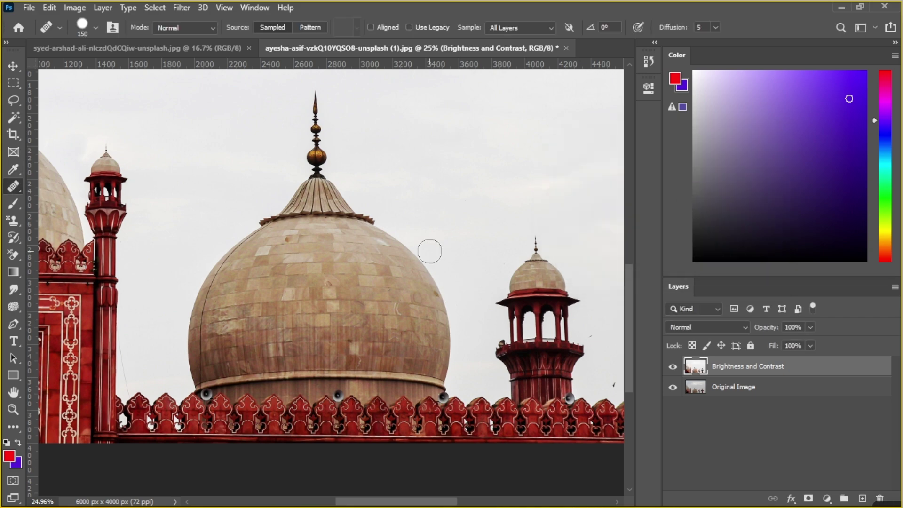
Step: Compare the adjusted photo with the original by repeatedly toggling the Brightness and Contrast layer's visibility, ending with it shown
{"action": "scroll", "coordinate": [434, 252], "scroll_direction": "down", "scroll_amount": 5}
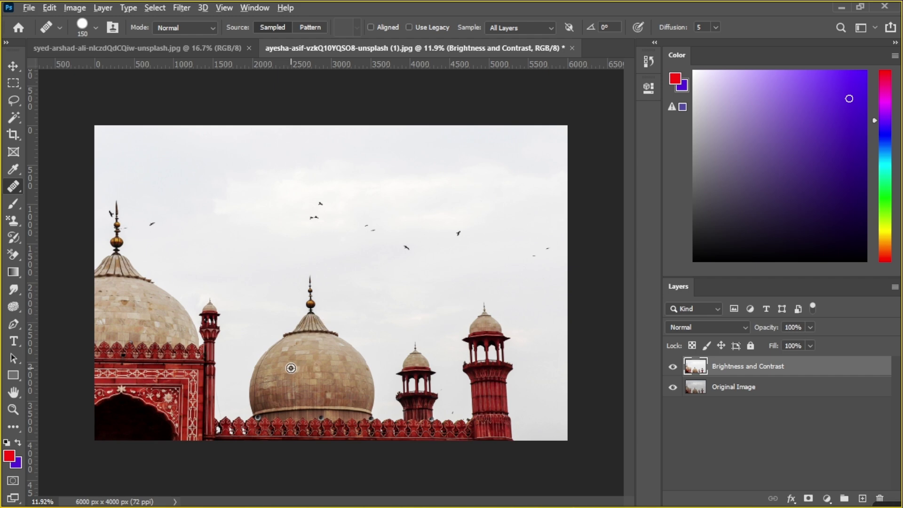
{"action": "scroll", "coordinate": [291, 368], "scroll_direction": "up", "scroll_amount": 1}
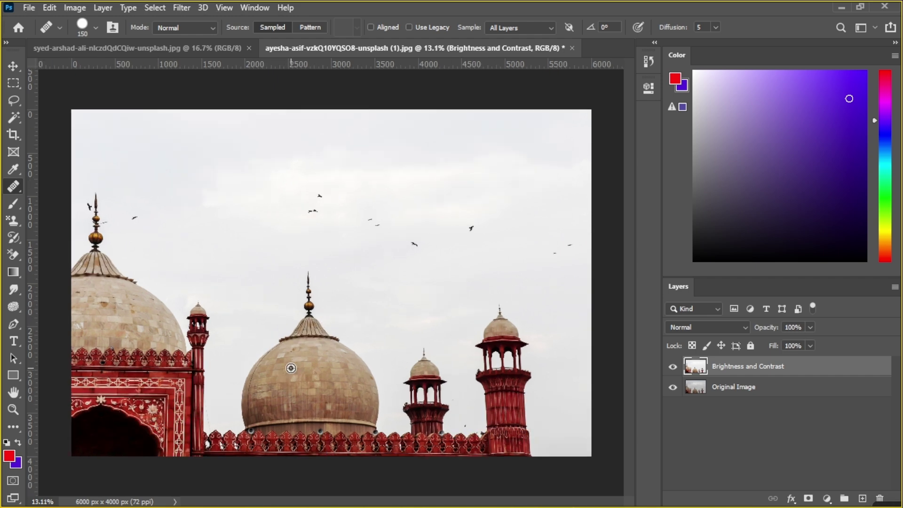
{"action": "left_click", "coordinate": [672, 367]}
{"action": "left_click", "coordinate": [673, 371]}
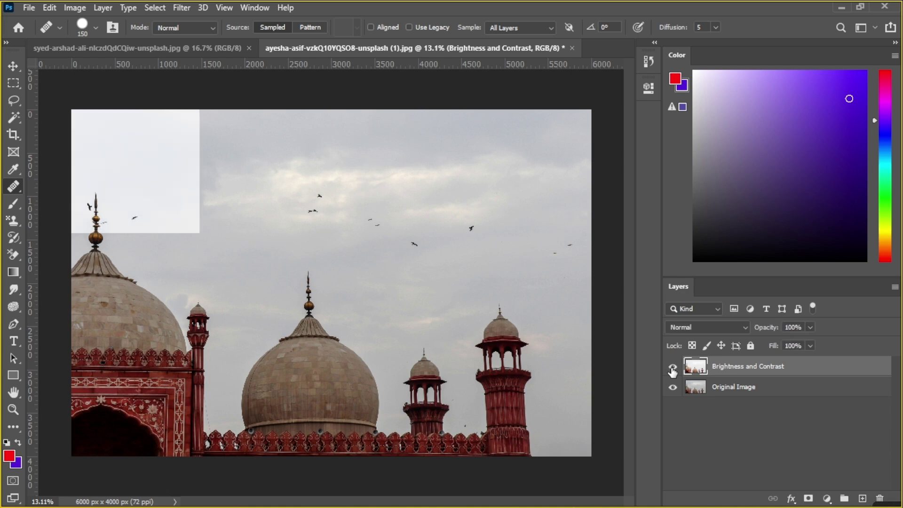
{"action": "left_click", "coordinate": [673, 371]}
{"action": "left_click", "coordinate": [673, 371]}
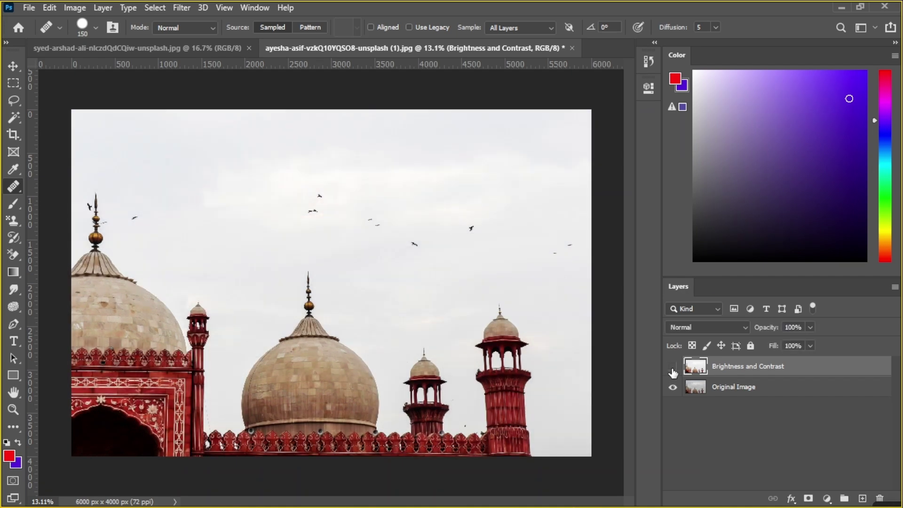
{"action": "left_click", "coordinate": [672, 370]}
{"action": "left_click", "coordinate": [672, 371]}
{"action": "left_click", "coordinate": [673, 371]}
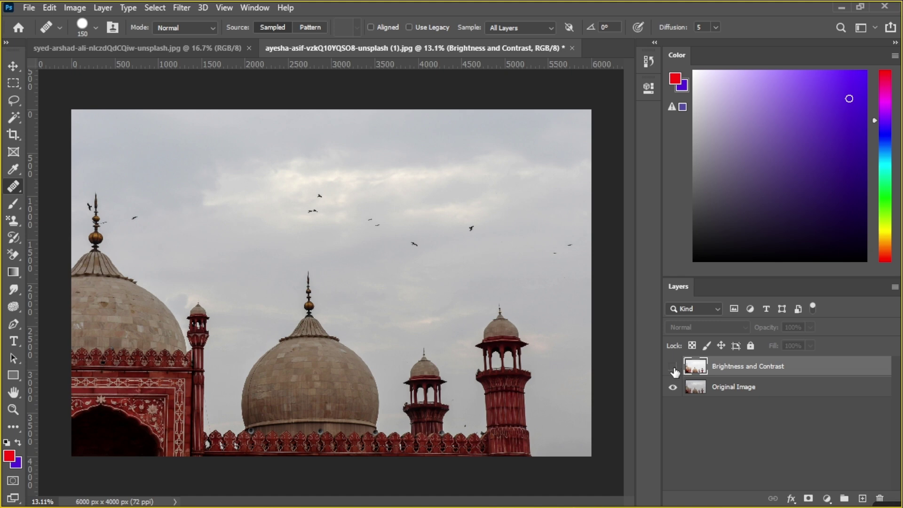
{"action": "left_click", "coordinate": [673, 371]}
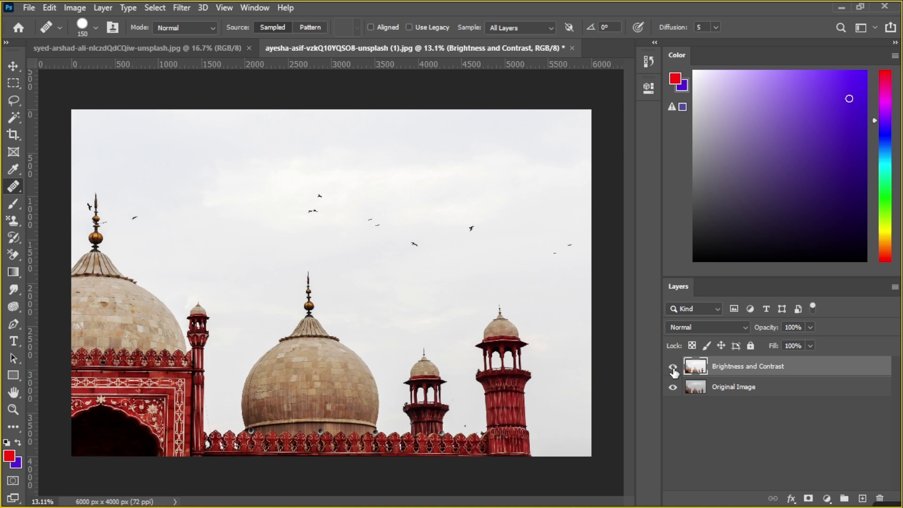
Step: Open the Brightness/Contrast adjustment on the Brightness and Contrast layer and turn on Use Legacy
{"action": "left_click", "coordinate": [75, 8]}
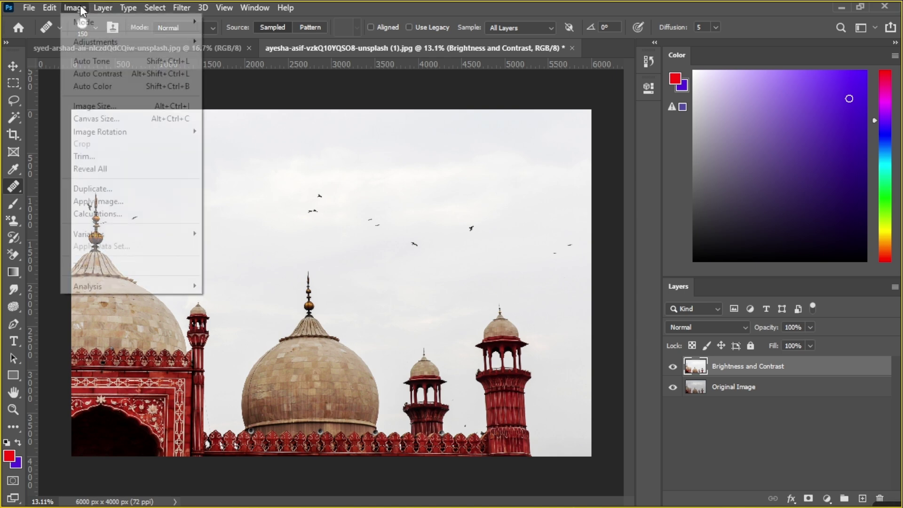
{"action": "mouse_move", "coordinate": [92, 41]}
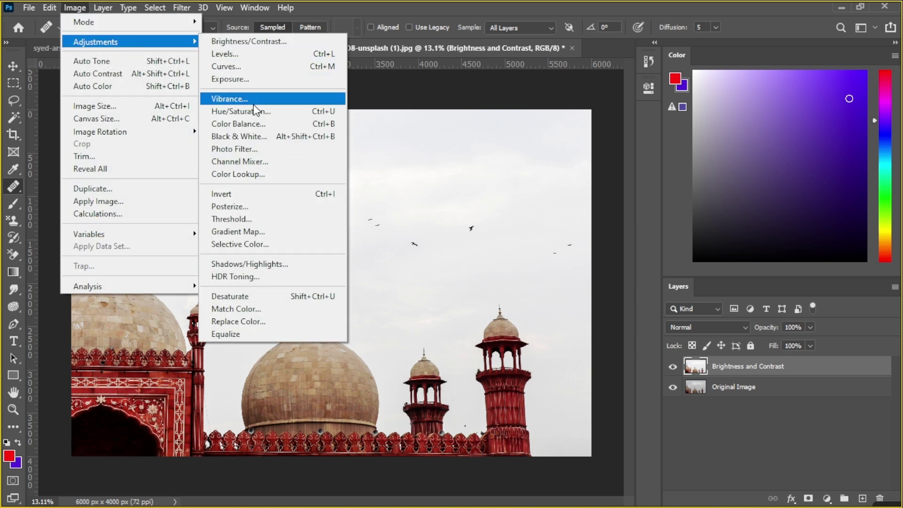
{"action": "left_click", "coordinate": [240, 42]}
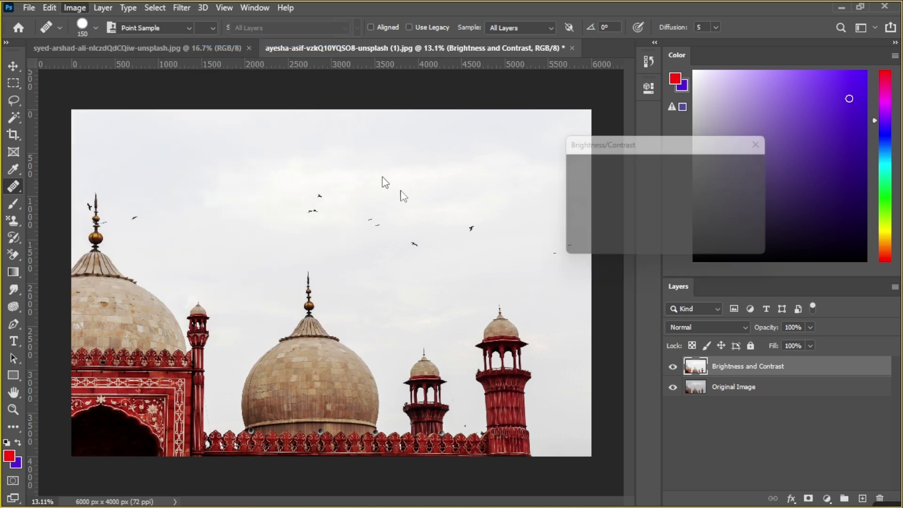
{"action": "left_click_drag", "start_coordinate": [595, 141], "coordinate": [455, 145]}
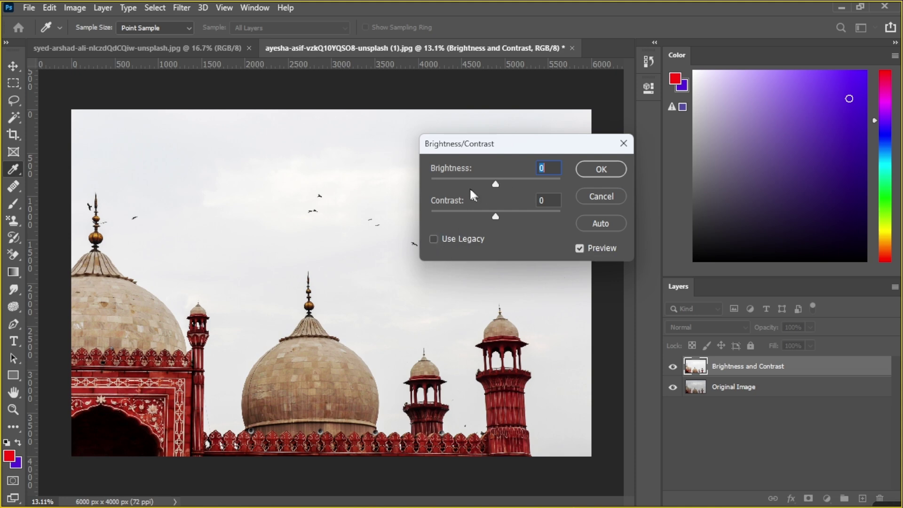
{"action": "left_click", "coordinate": [445, 241]}
Step: Try legacy brightness 96 with contrast values of 93, -51 and -86
{"action": "left_click_drag", "start_coordinate": [496, 184], "coordinate": [556, 180]}
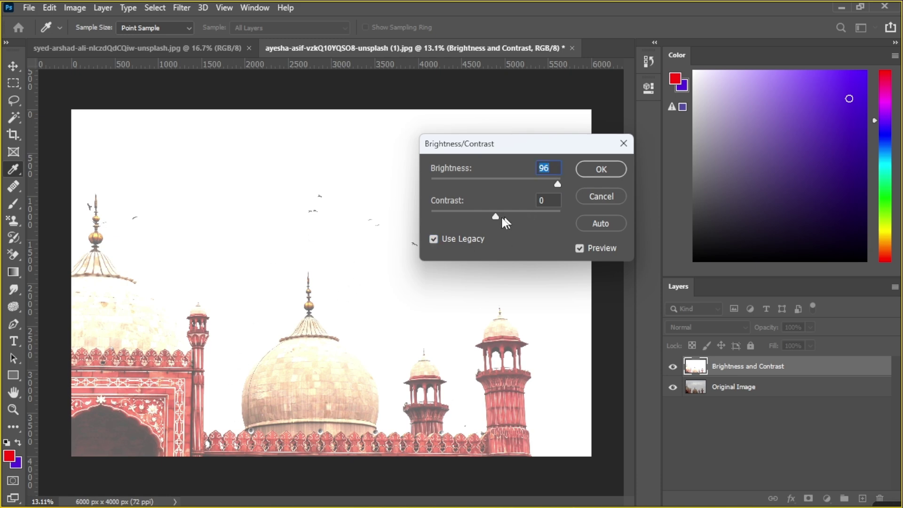
{"action": "left_click_drag", "start_coordinate": [495, 217], "coordinate": [556, 210]}
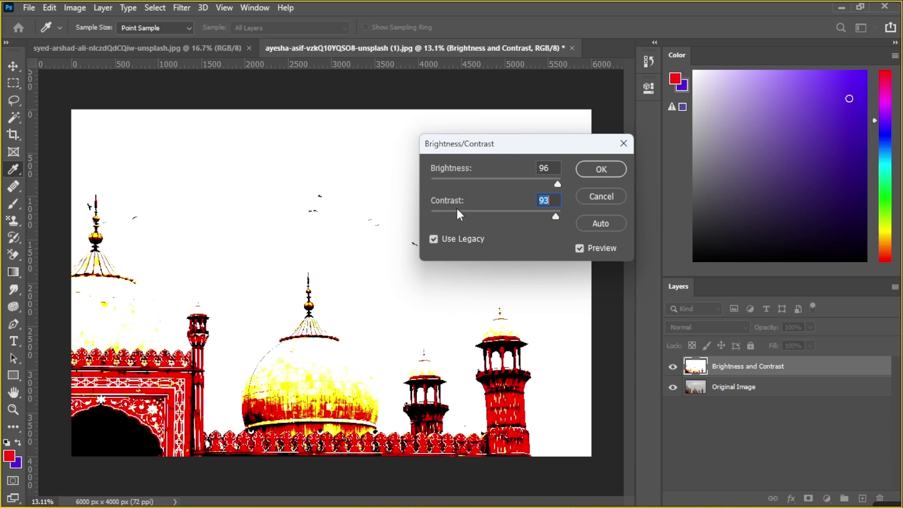
{"action": "left_click_drag", "start_coordinate": [556, 216], "coordinate": [463, 214]}
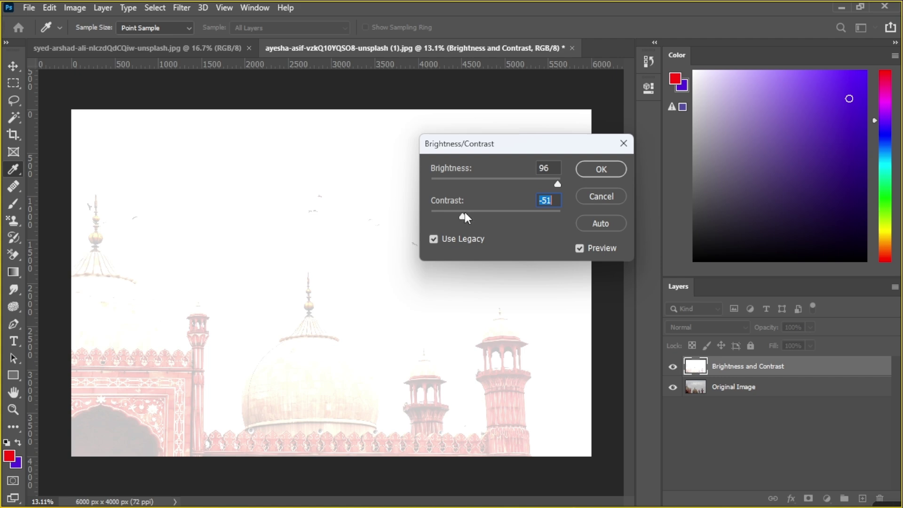
{"action": "left_click_drag", "start_coordinate": [462, 217], "coordinate": [440, 215]}
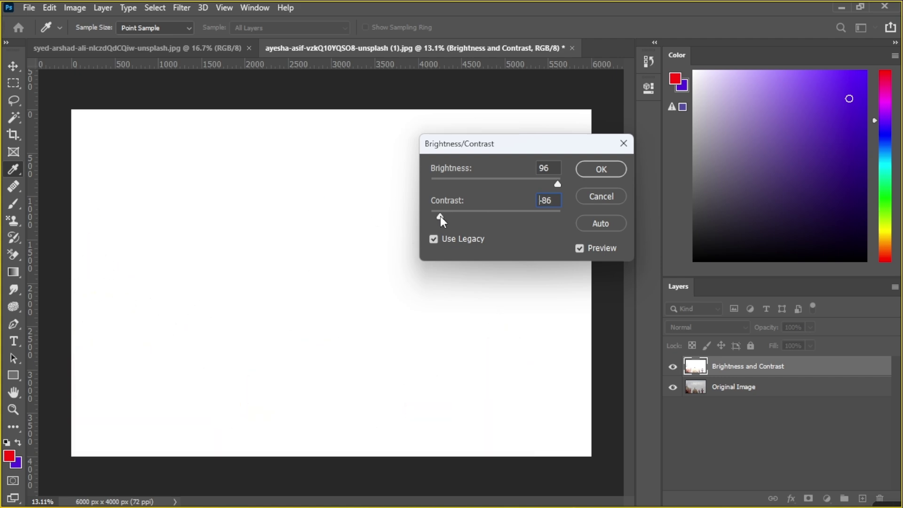
Step: Turn off Use Legacy, try a strongly reduced contrast and a brightness of 54, then discard the adjustment
{"action": "left_click", "coordinate": [433, 239]}
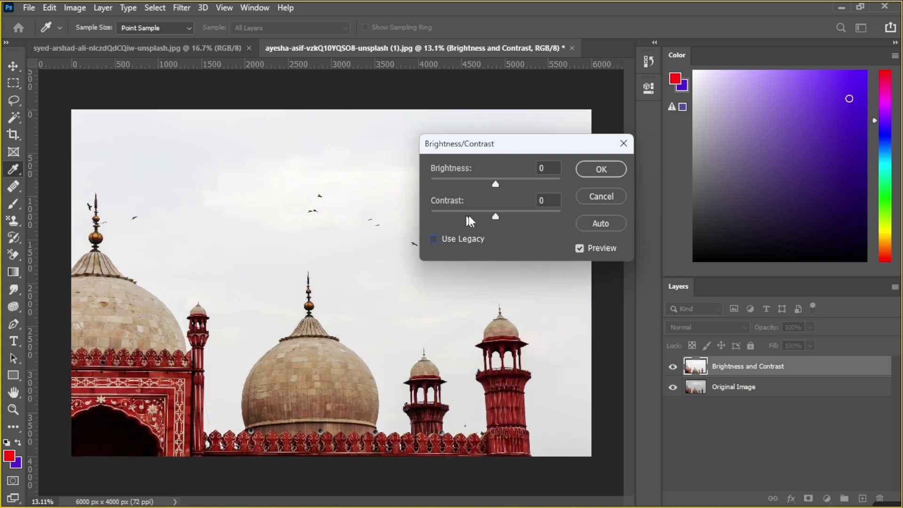
{"action": "left_click_drag", "start_coordinate": [495, 216], "coordinate": [433, 213]}
{"action": "left_click", "coordinate": [459, 241]}
{"action": "left_click_drag", "start_coordinate": [495, 184], "coordinate": [519, 184]}
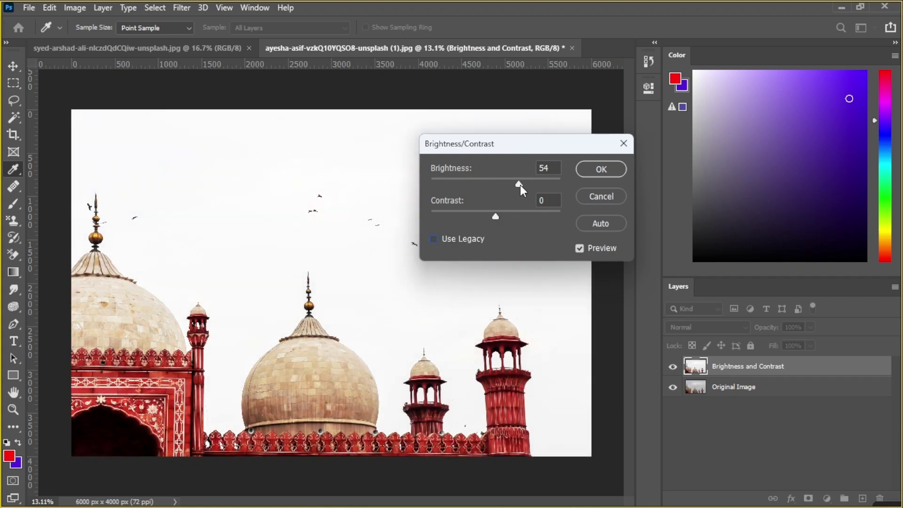
{"action": "left_click", "coordinate": [624, 144]}
{"action": "key", "text": "j"}
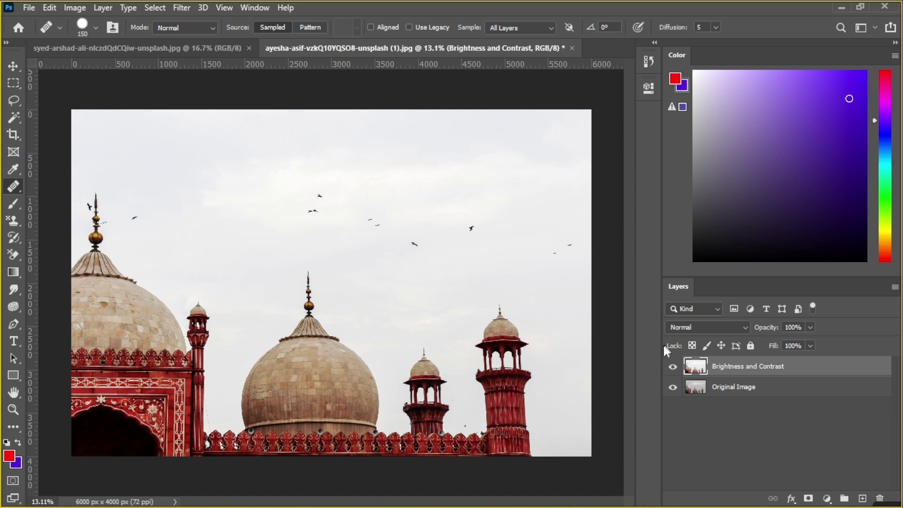
Step: Duplicate the Original Image layer and rename the copy Levels
{"action": "left_click", "coordinate": [753, 387]}
{"action": "left_click_drag", "start_coordinate": [754, 387], "coordinate": [862, 498]}
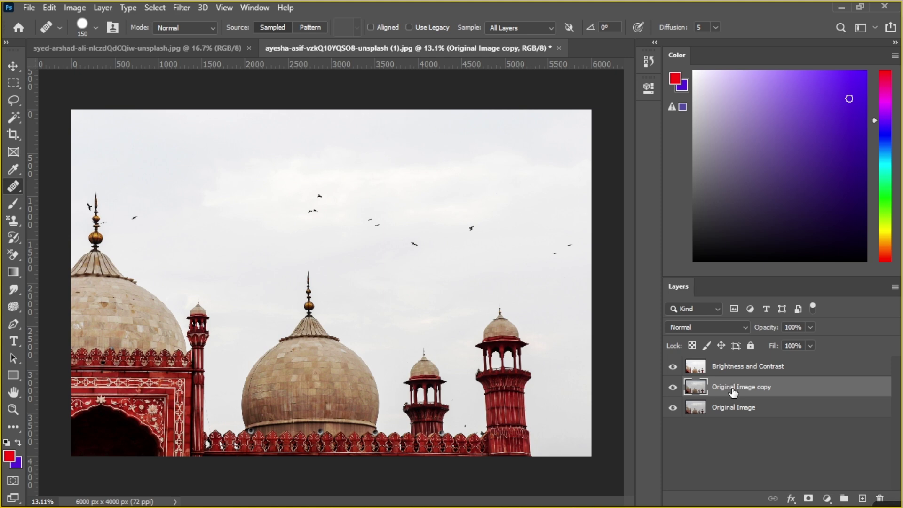
{"action": "right_click", "coordinate": [732, 389]}
{"action": "left_click", "coordinate": [781, 392]}
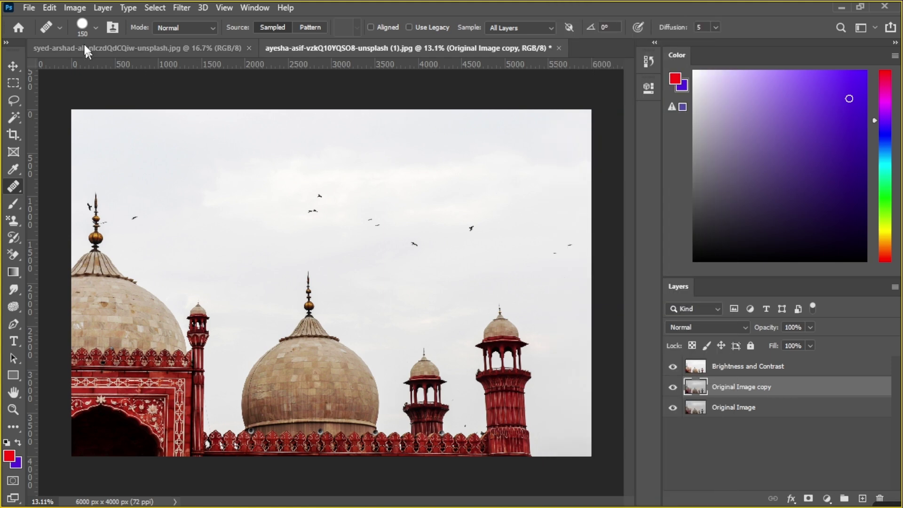
{"action": "left_click", "coordinate": [75, 8]}
{"action": "mouse_move", "coordinate": [89, 42]}
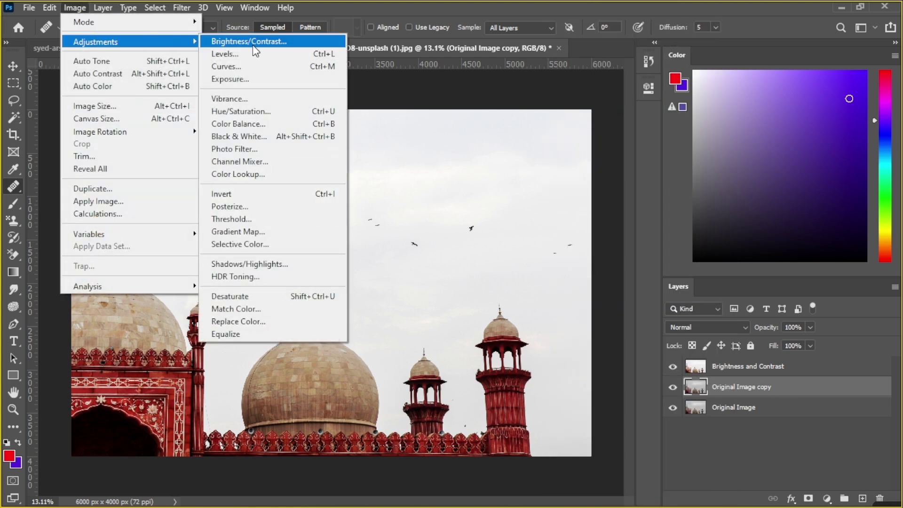
{"action": "left_click", "coordinate": [729, 389]}
{"action": "double_click", "coordinate": [736, 386]}
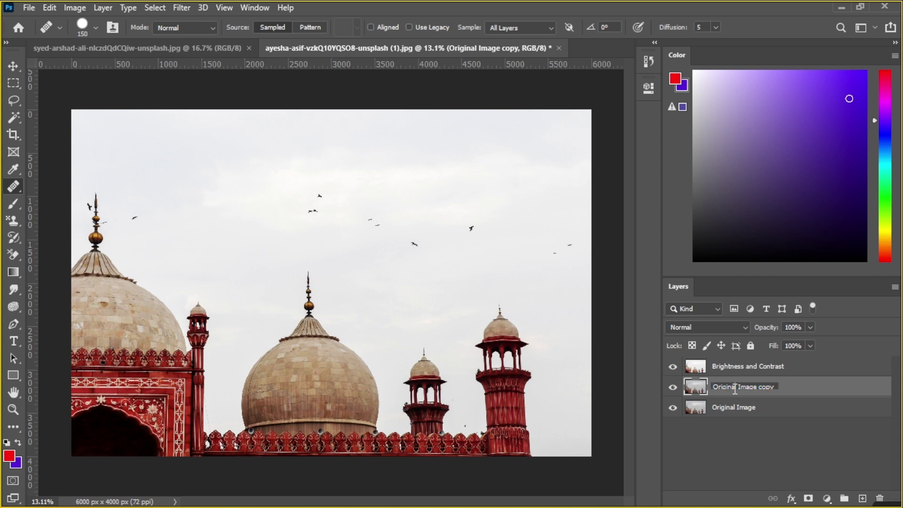
{"action": "type", "text": "Levels"}
{"action": "key", "text": "Return"}
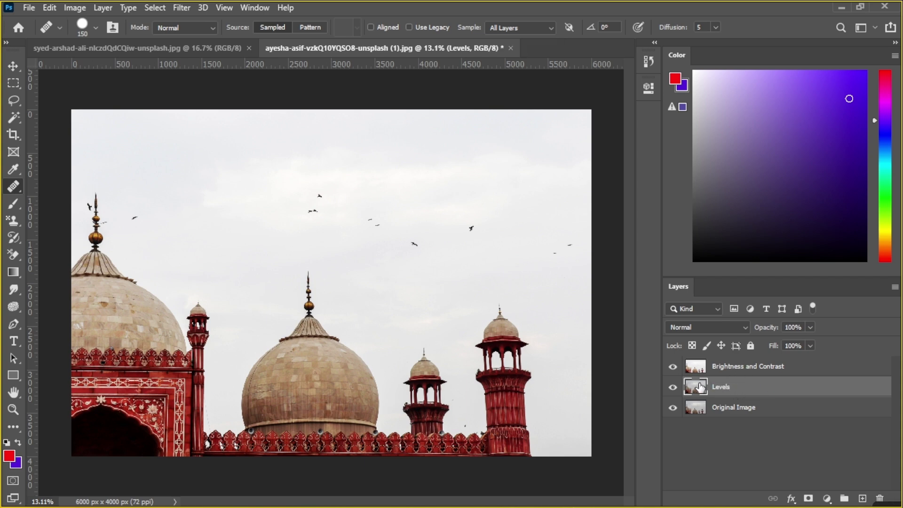
Step: Move the Brightness and Contrast layer to the bottom of the layer stack and select the Levels layer
{"action": "left_click", "coordinate": [673, 367]}
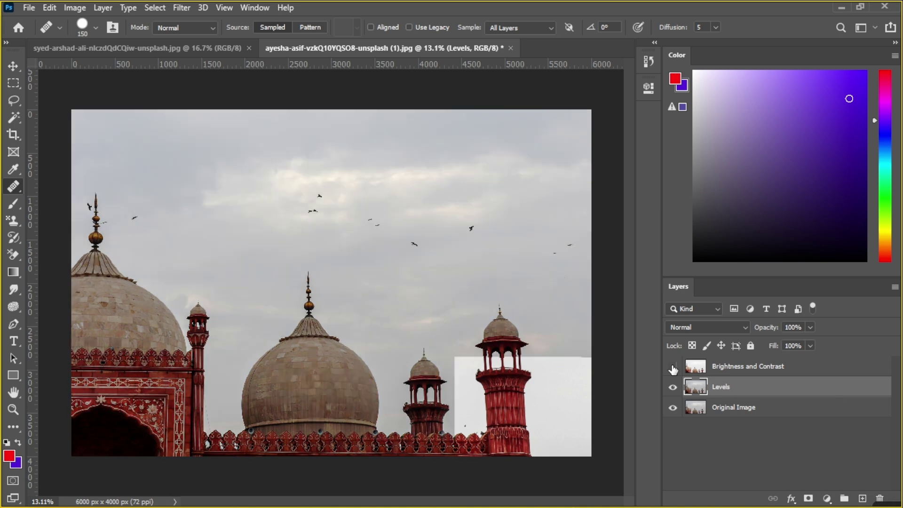
{"action": "left_click", "coordinate": [673, 366]}
{"action": "left_click_drag", "start_coordinate": [730, 371], "coordinate": [725, 425]}
{"action": "left_click", "coordinate": [732, 435]}
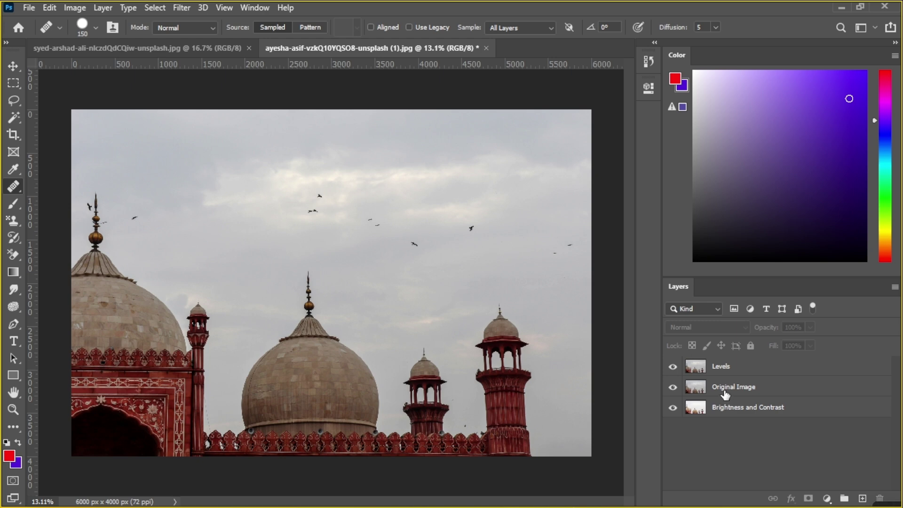
{"action": "left_click", "coordinate": [728, 371]}
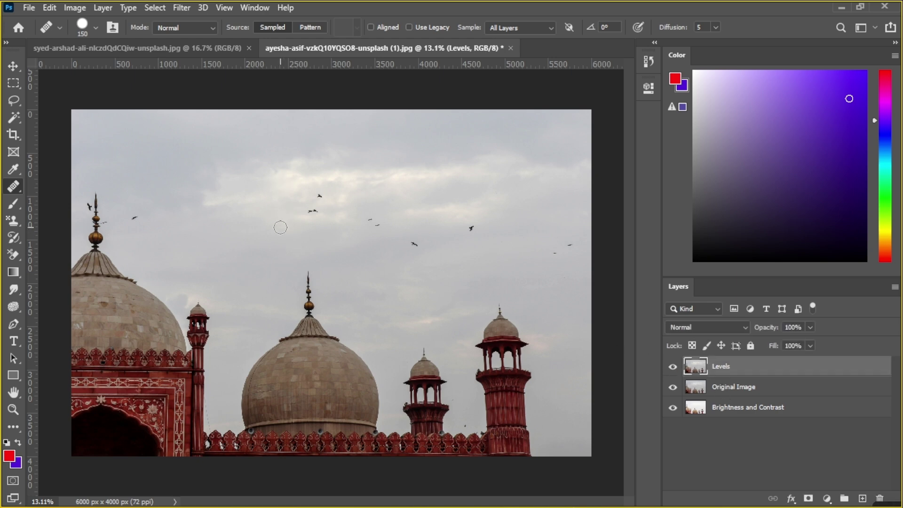
Step: Open the Levels adjustment on the Levels layer, try its shadow and highlight input sliders, and raise the midtone input to 1.09
{"action": "key", "text": "v"}
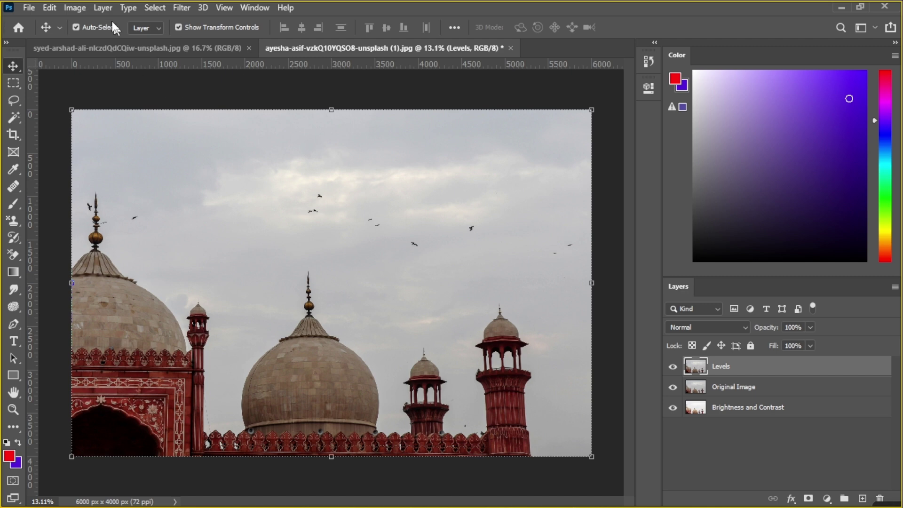
{"action": "left_click", "coordinate": [74, 8]}
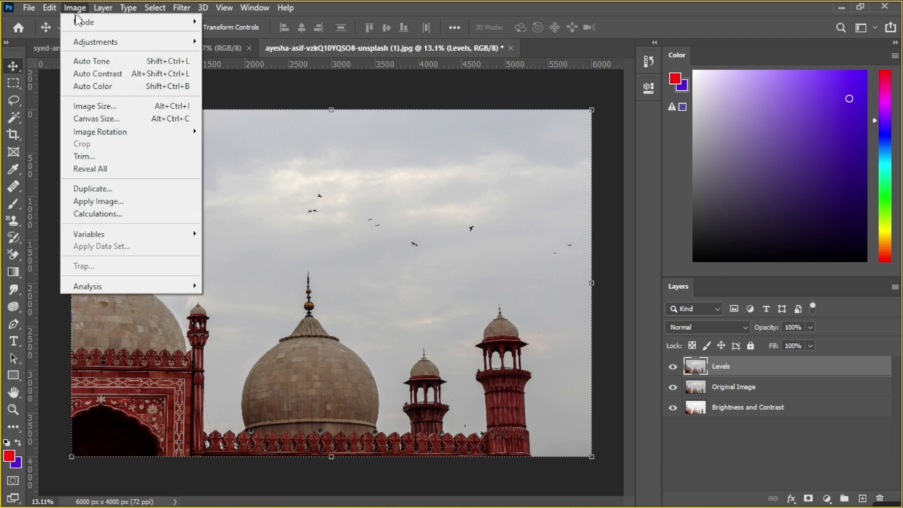
{"action": "mouse_move", "coordinate": [86, 42]}
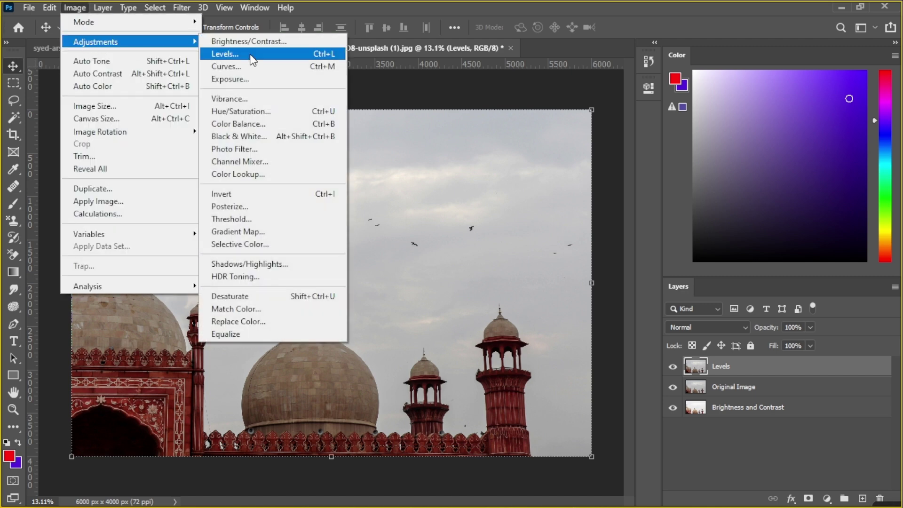
{"action": "left_click", "coordinate": [231, 54]}
{"action": "left_click_drag", "start_coordinate": [591, 57], "coordinate": [403, 102]}
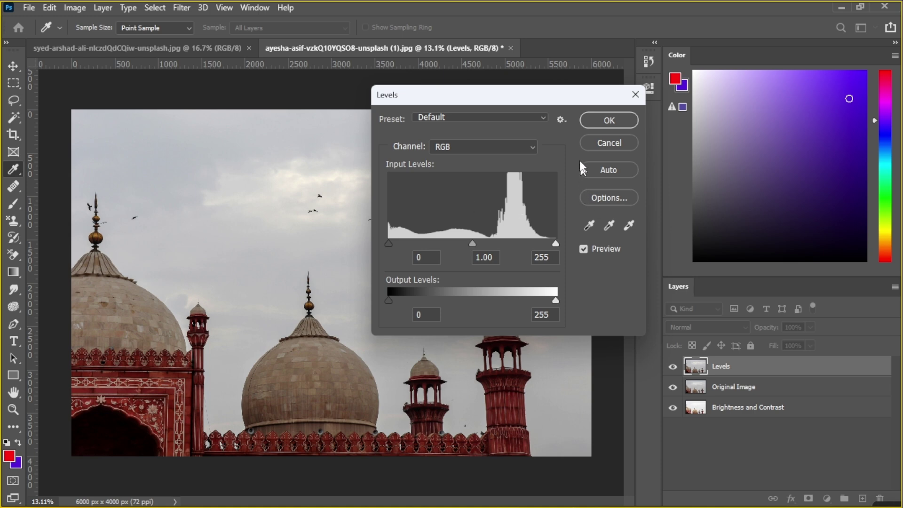
{"action": "left_click_drag", "start_coordinate": [485, 100], "coordinate": [555, 73]}
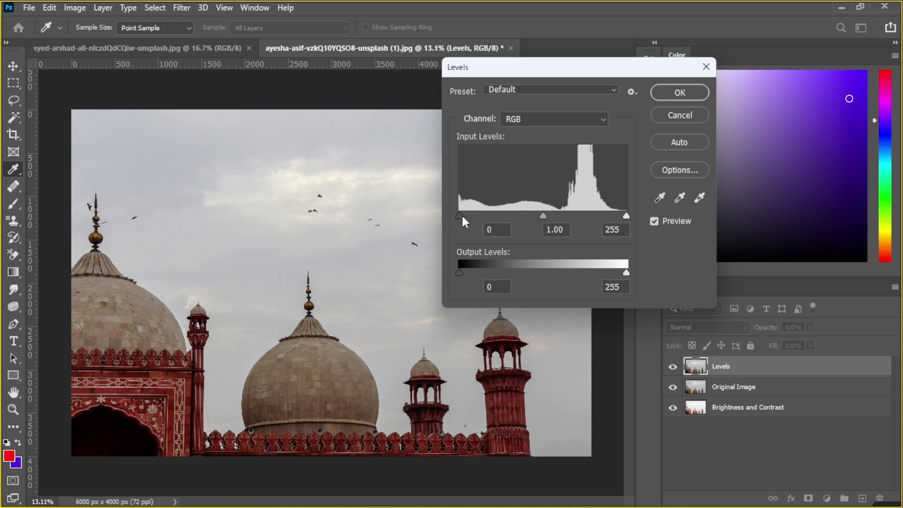
{"action": "mouse_move", "coordinate": [460, 215]}
{"action": "left_mouse_down"}
{"action": "mouse_move", "coordinate": [482, 215]}
{"action": "mouse_move", "coordinate": [450, 213]}
{"action": "mouse_move", "coordinate": [512, 214]}
{"action": "mouse_move", "coordinate": [449, 214]}
{"action": "left_mouse_up"}
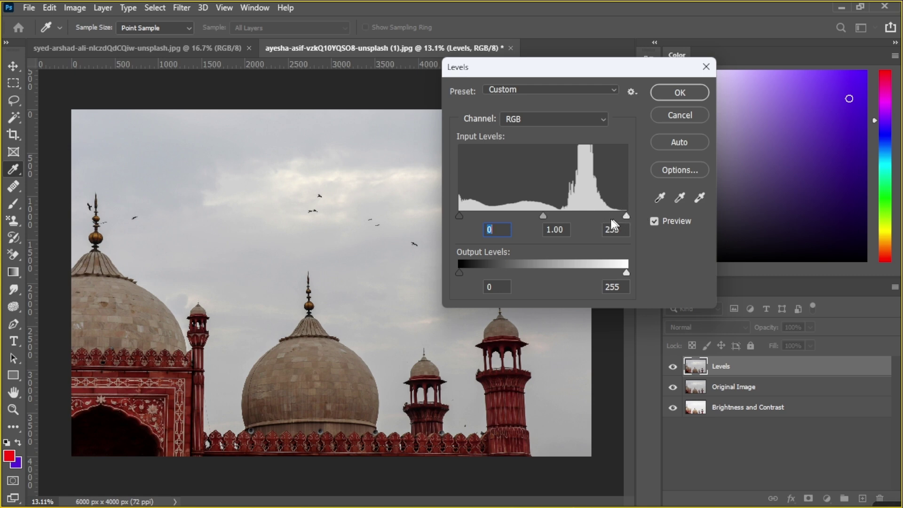
{"action": "mouse_move", "coordinate": [627, 216]}
{"action": "left_mouse_down"}
{"action": "mouse_move", "coordinate": [545, 216]}
{"action": "mouse_move", "coordinate": [630, 215]}
{"action": "left_mouse_up"}
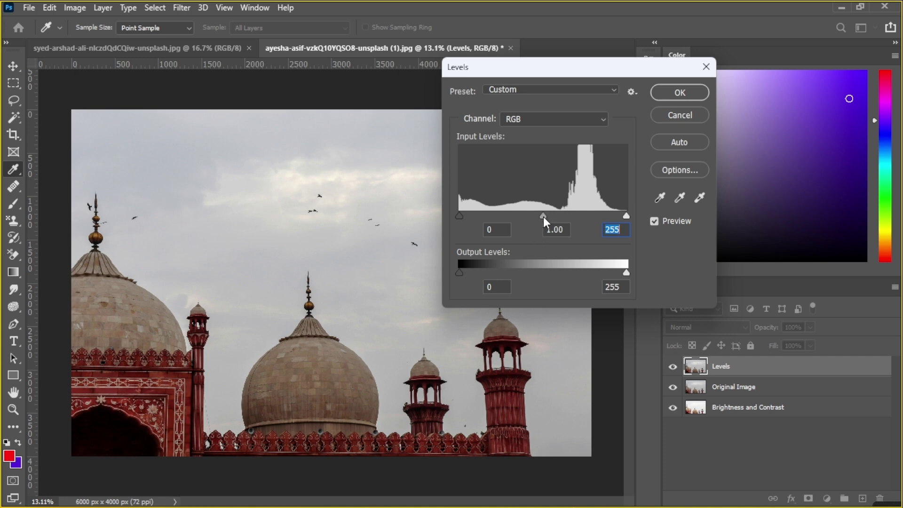
{"action": "mouse_move", "coordinate": [543, 216]}
{"action": "left_mouse_down"}
{"action": "mouse_move", "coordinate": [563, 219]}
{"action": "mouse_move", "coordinate": [509, 216]}
{"action": "mouse_move", "coordinate": [546, 216]}
{"action": "left_mouse_up"}
{"action": "key", "text": "shift+Tab"}
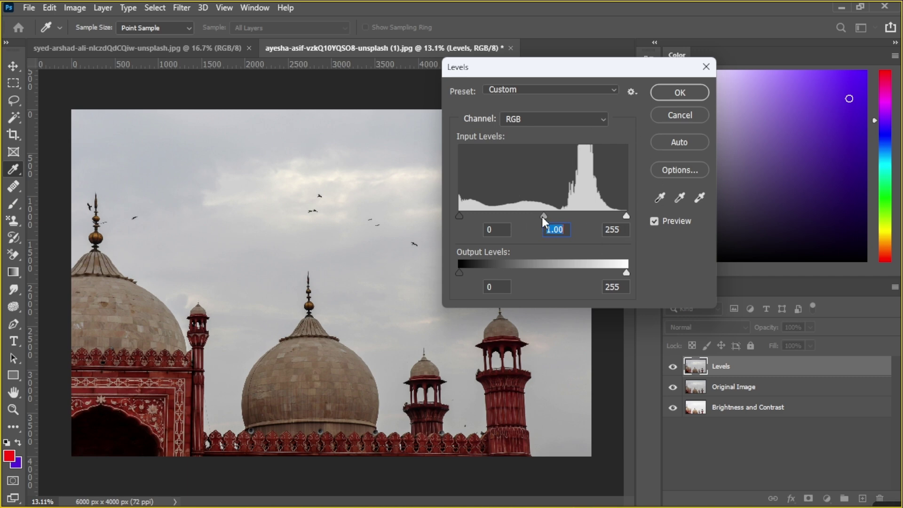
{"action": "mouse_move", "coordinate": [544, 216]}
{"action": "left_mouse_down"}
{"action": "mouse_move", "coordinate": [491, 215]}
{"action": "mouse_move", "coordinate": [562, 213]}
{"action": "mouse_move", "coordinate": [522, 214]}
{"action": "mouse_move", "coordinate": [559, 217]}
{"action": "mouse_move", "coordinate": [524, 215]}
{"action": "mouse_move", "coordinate": [538, 214]}
{"action": "mouse_move", "coordinate": [547, 228]}
{"action": "mouse_move", "coordinate": [535, 227]}
{"action": "left_mouse_up"}
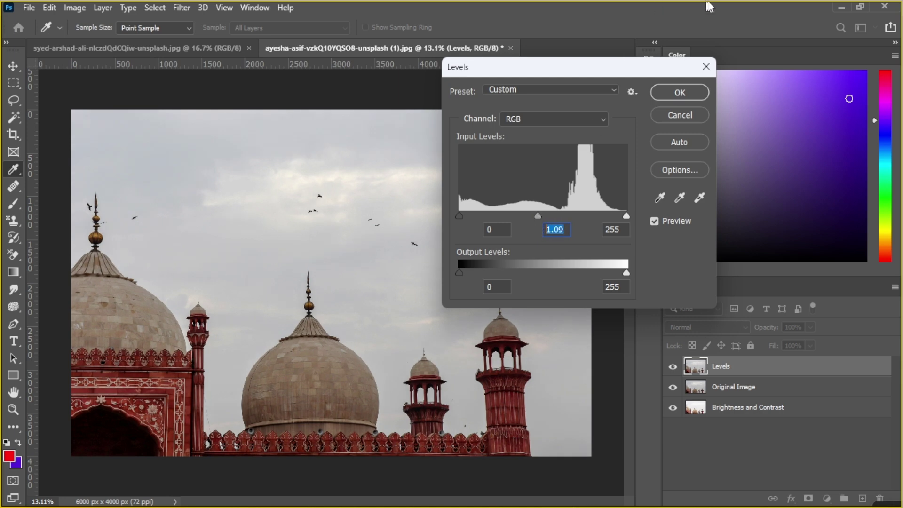
Step: Try a midtone input level of 0, then set the midtone back to 1
{"action": "type", "text": "0"}
{"action": "key", "text": "Return"}
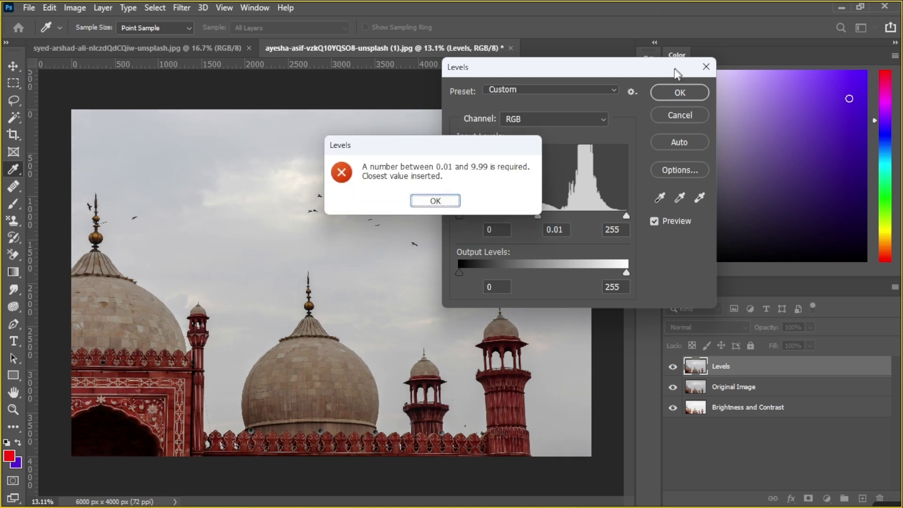
{"action": "left_click", "coordinate": [415, 201]}
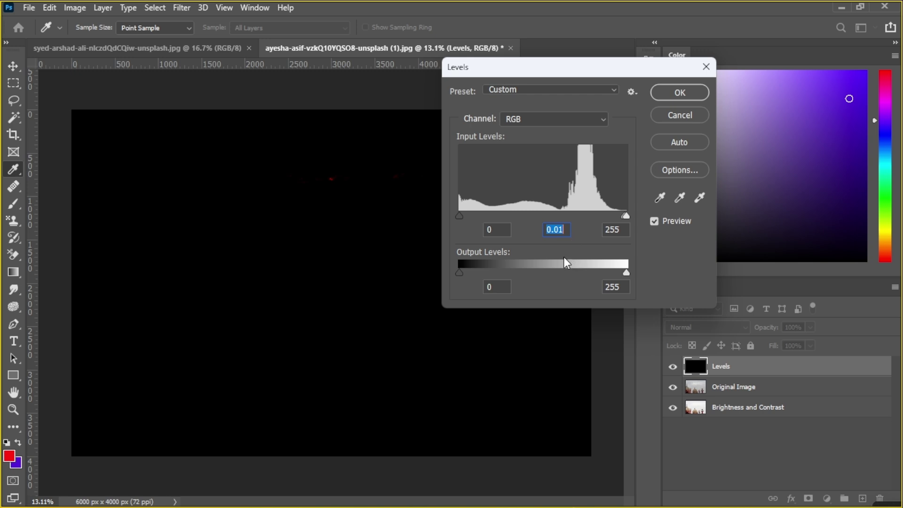
{"action": "type", "text": "1"}
{"action": "key", "text": "Return"}
{"action": "type", "text": "1"}
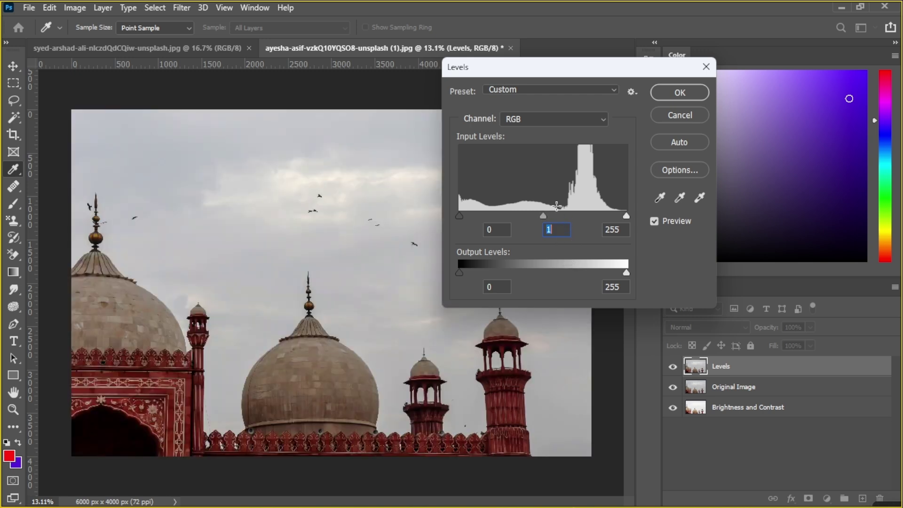
Step: Try a shadow input level of 255, then discard the Levels adjustment
{"action": "double_click", "coordinate": [607, 231]}
{"action": "left_click", "coordinate": [617, 229]}
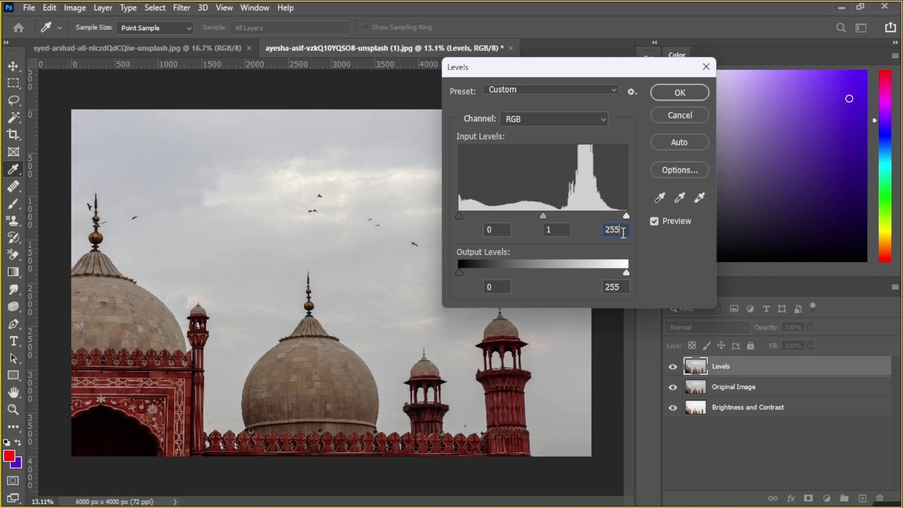
{"action": "left_click_drag", "start_coordinate": [624, 233], "coordinate": [604, 232]}
{"action": "left_click", "coordinate": [486, 229]}
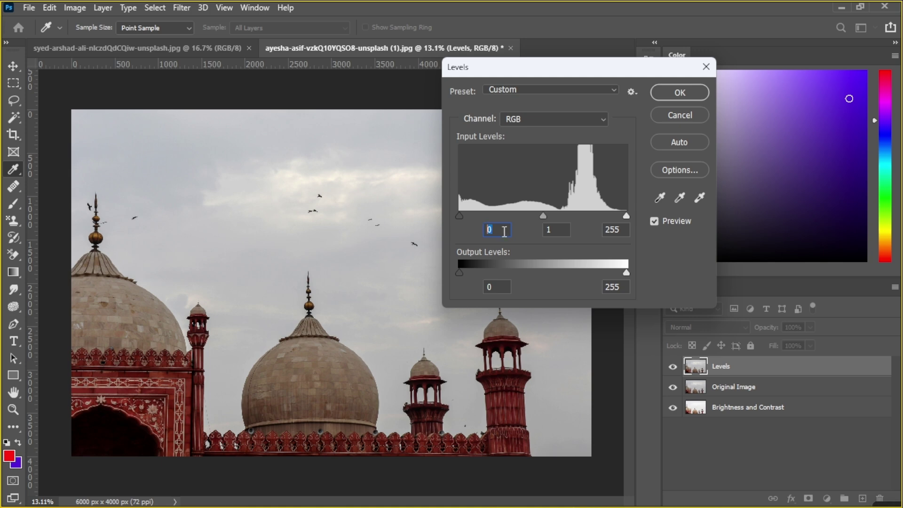
{"action": "type", "text": "255"}
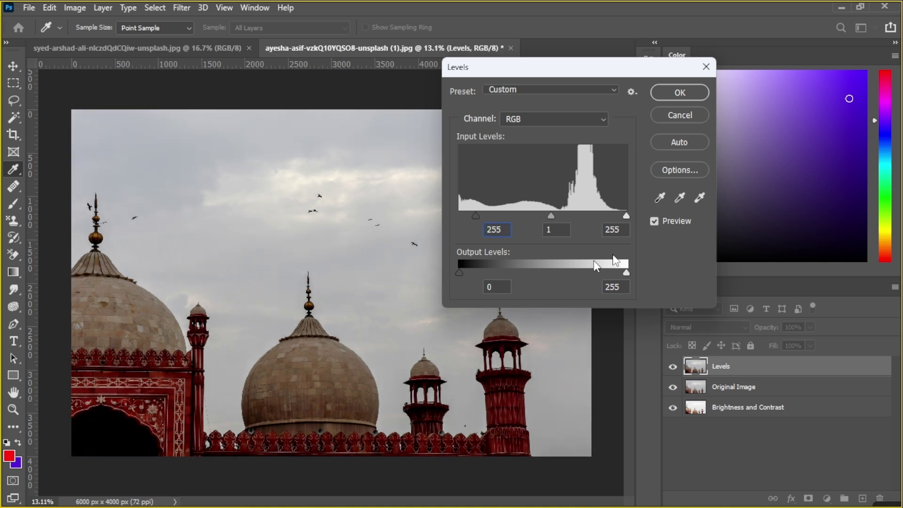
{"action": "left_click", "coordinate": [616, 230]}
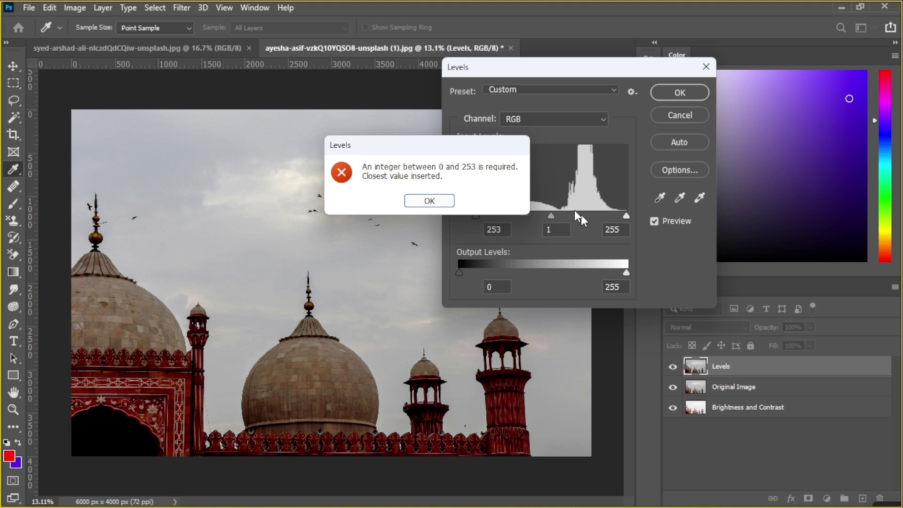
{"action": "left_click", "coordinate": [426, 201]}
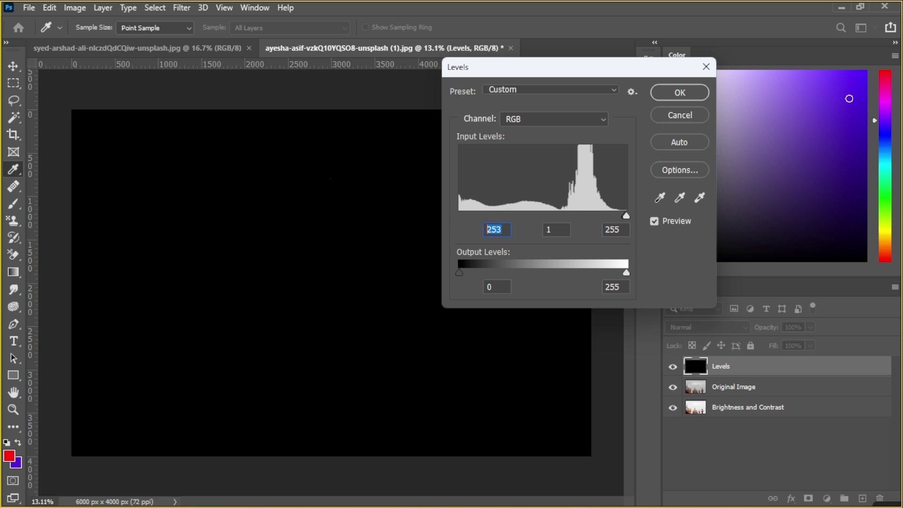
{"action": "key", "text": "Escape"}
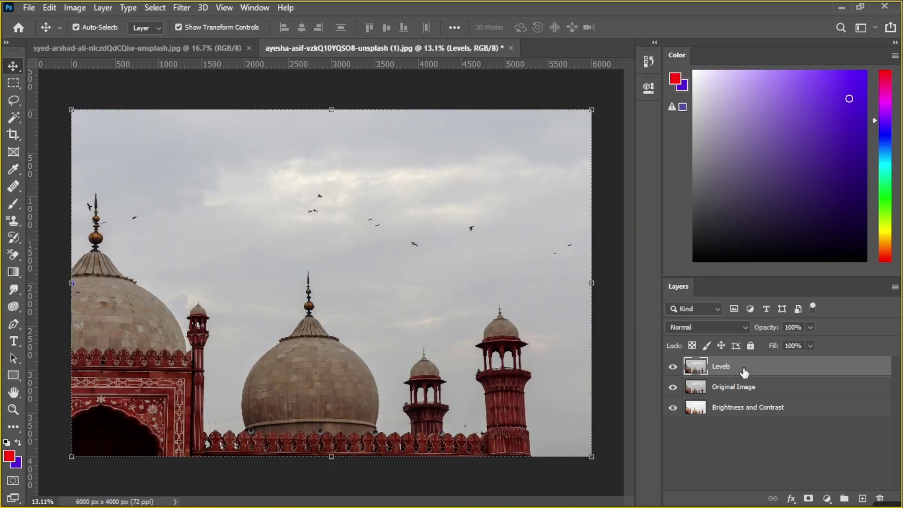
Step: Reopen the Levels adjustment for the Levels layer and move its dialog off more of the image
{"action": "left_click", "coordinate": [79, 8]}
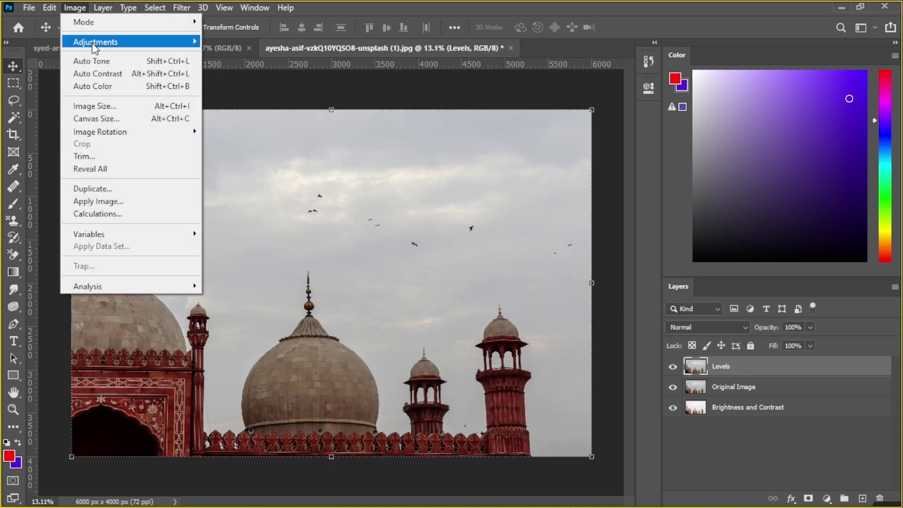
{"action": "mouse_move", "coordinate": [95, 47]}
{"action": "left_click", "coordinate": [236, 54]}
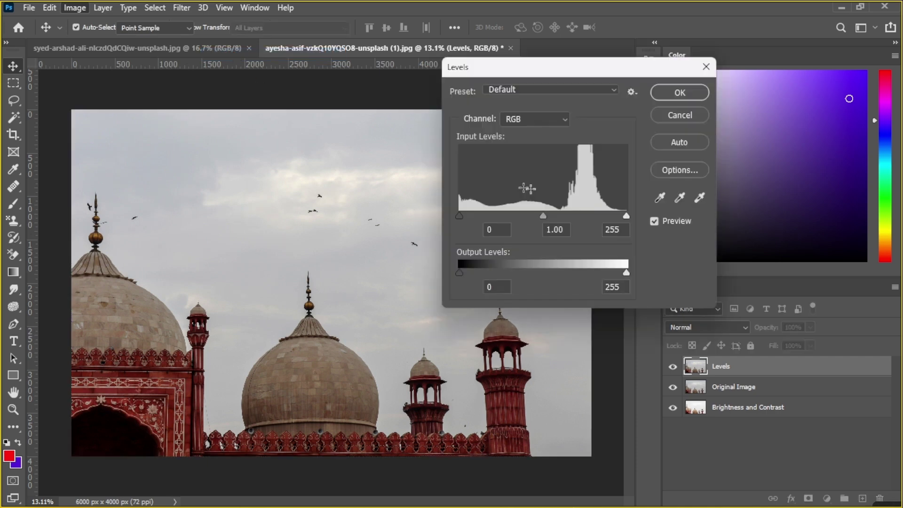
{"action": "left_click_drag", "start_coordinate": [566, 68], "coordinate": [600, 45]}
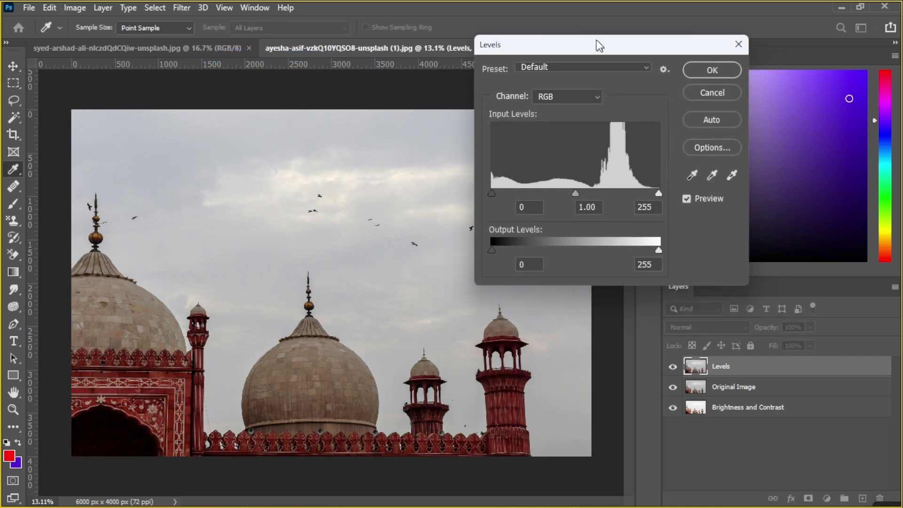
Step: Try the automatic Levels correction twice, resetting the adjustment to its defaults each time
{"action": "left_click", "coordinate": [723, 121]}
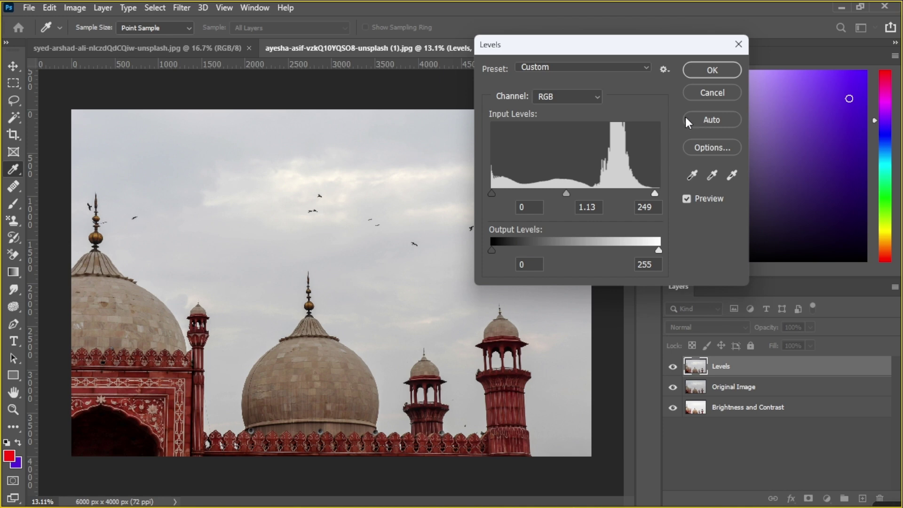
{"action": "key", "text": "alt"}
{"action": "left_click", "coordinate": [713, 94], "text": "alt"}
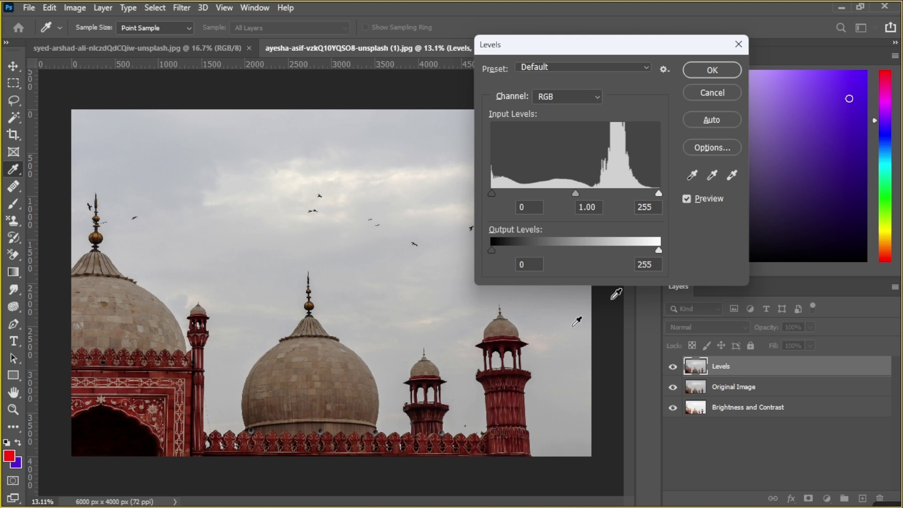
{"action": "left_click", "coordinate": [734, 119]}
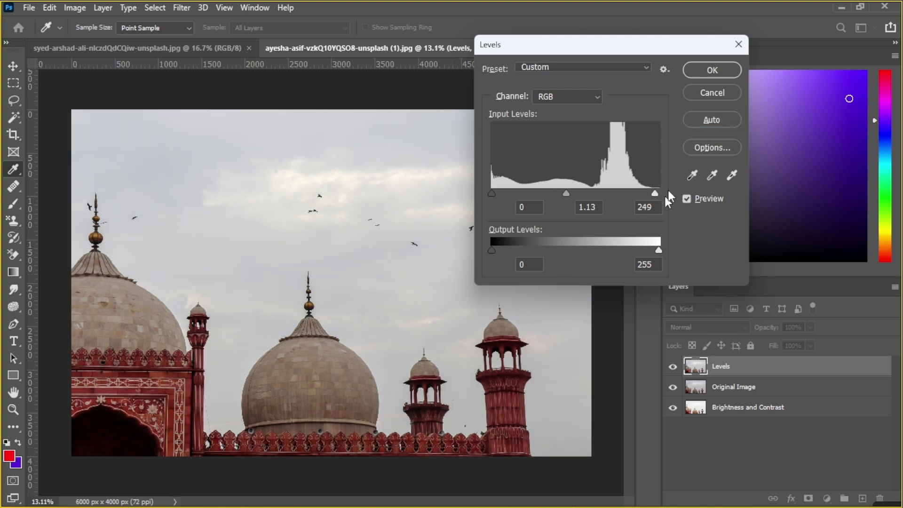
{"action": "left_click", "coordinate": [722, 93], "text": "alt"}
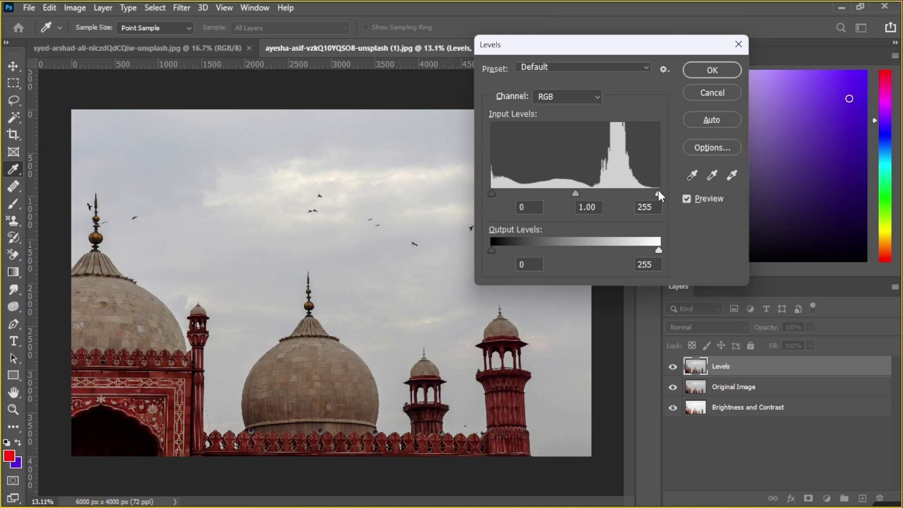
Step: Set the RGB input levels to 21 for shadows, 1.43 for midtones and 222 for highlights, and apply the adjustment
{"action": "left_click_drag", "start_coordinate": [658, 192], "coordinate": [635, 190]}
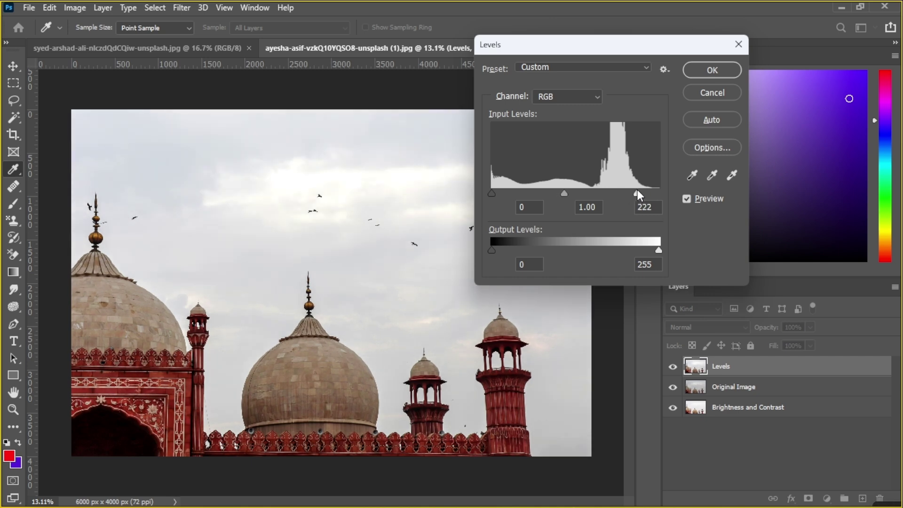
{"action": "mouse_move", "coordinate": [491, 193]}
{"action": "left_mouse_down"}
{"action": "mouse_move", "coordinate": [514, 191]}
{"action": "mouse_move", "coordinate": [506, 191]}
{"action": "left_mouse_up"}
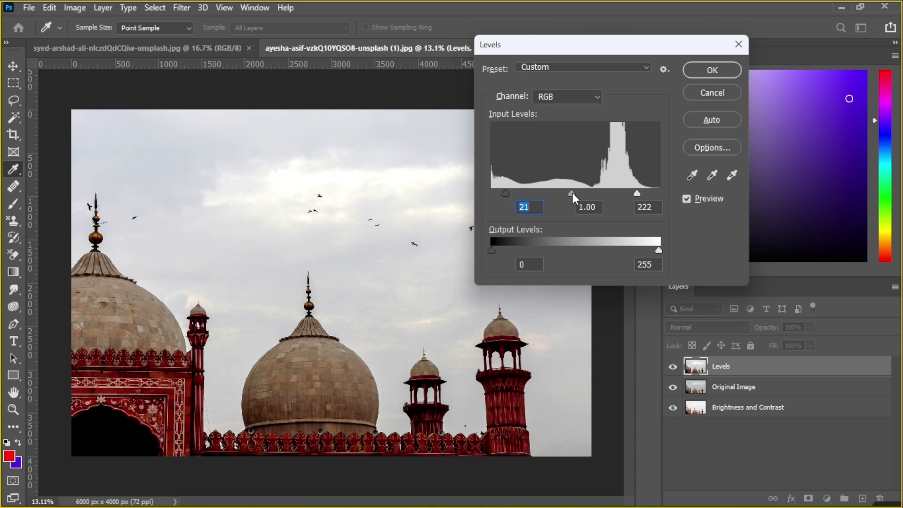
{"action": "mouse_move", "coordinate": [572, 193]}
{"action": "left_mouse_down"}
{"action": "mouse_move", "coordinate": [585, 191]}
{"action": "mouse_move", "coordinate": [558, 188]}
{"action": "left_mouse_up"}
{"action": "left_click_drag", "start_coordinate": [558, 189], "coordinate": [555, 188]}
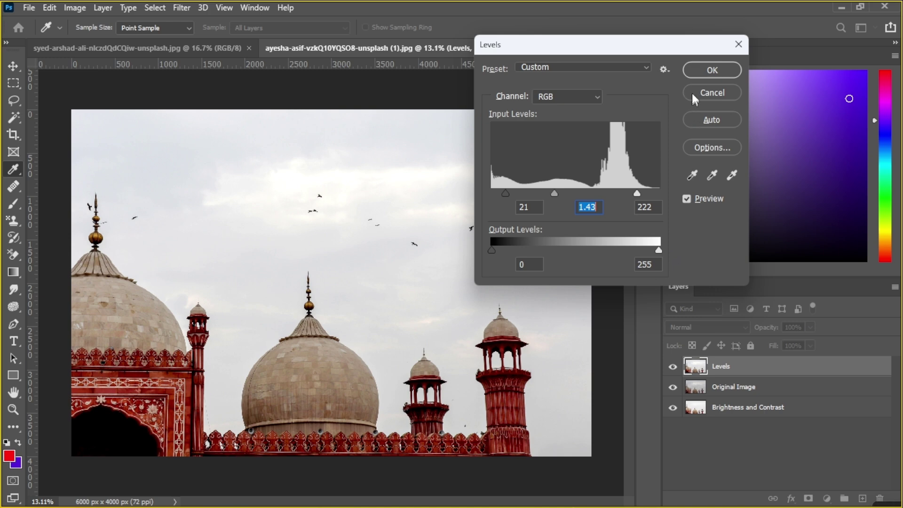
{"action": "left_click", "coordinate": [702, 71]}
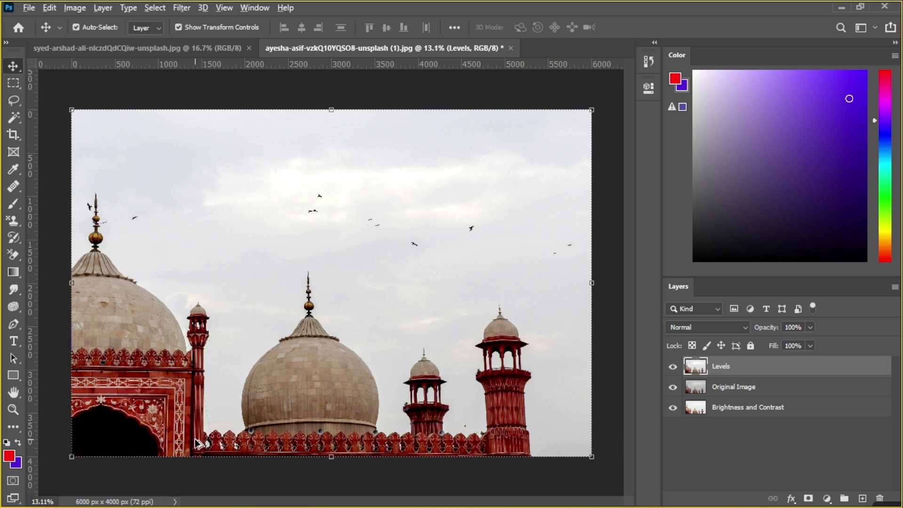
Step: Compare the Levels, Original Image and Brightness and Contrast versions up close by switching the layers' visibility
{"action": "scroll", "coordinate": [197, 441], "scroll_direction": "up", "scroll_amount": 4}
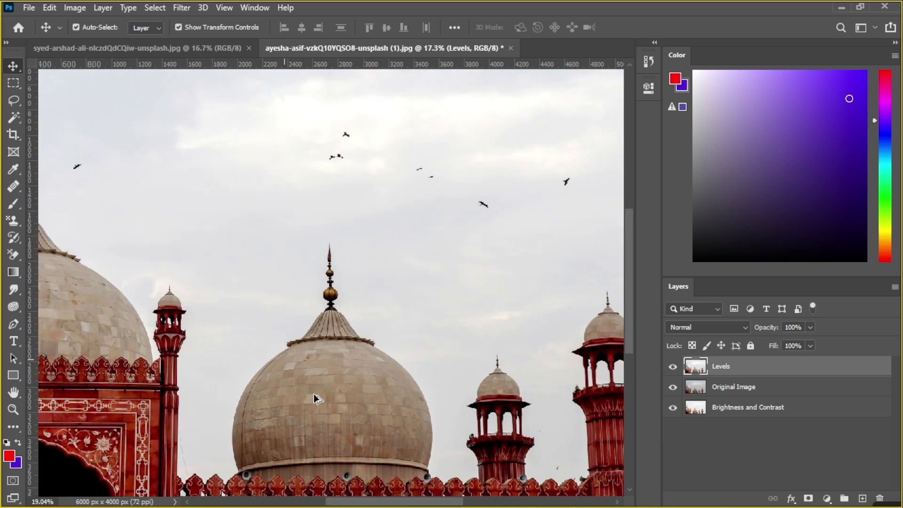
{"action": "scroll", "coordinate": [310, 390], "scroll_direction": "up", "scroll_amount": 1}
{"action": "scroll", "coordinate": [310, 390], "scroll_direction": "down", "scroll_amount": 4}
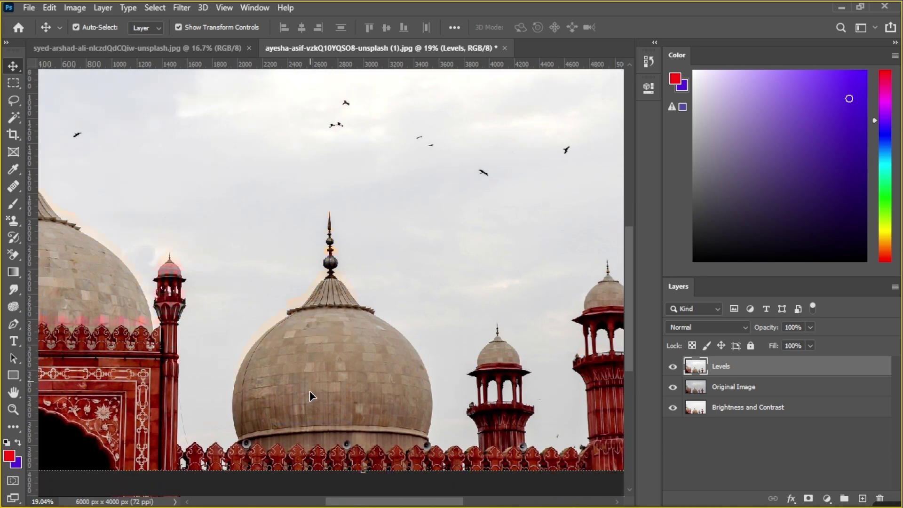
{"action": "left_click", "coordinate": [673, 367]}
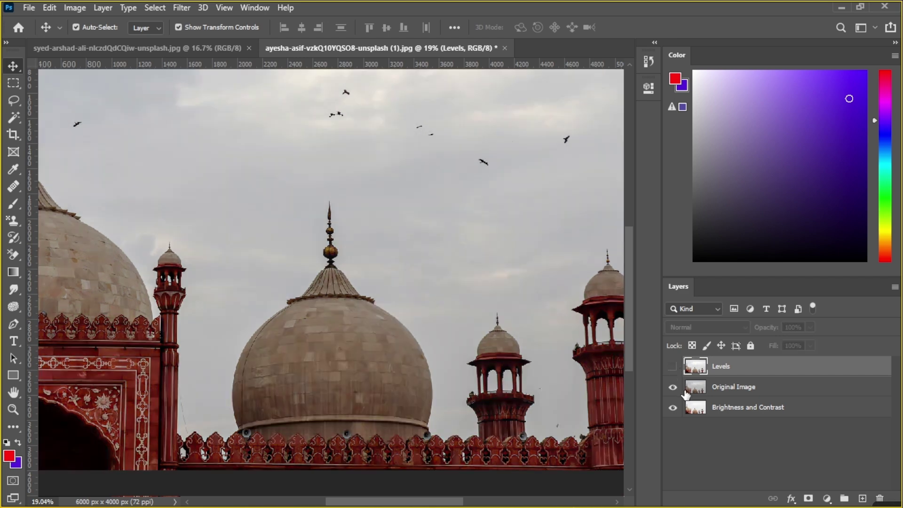
{"action": "left_click", "coordinate": [672, 387]}
{"action": "left_click", "coordinate": [675, 405]}
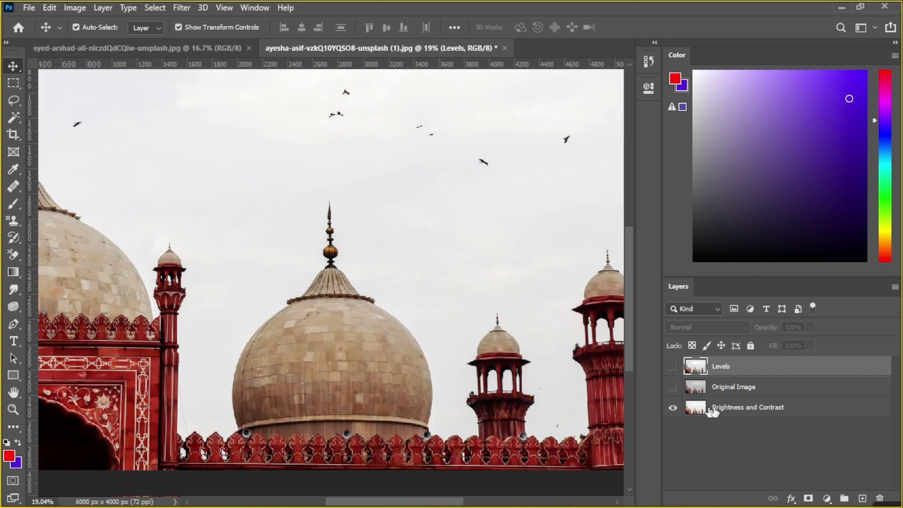
{"action": "left_click", "coordinate": [727, 412]}
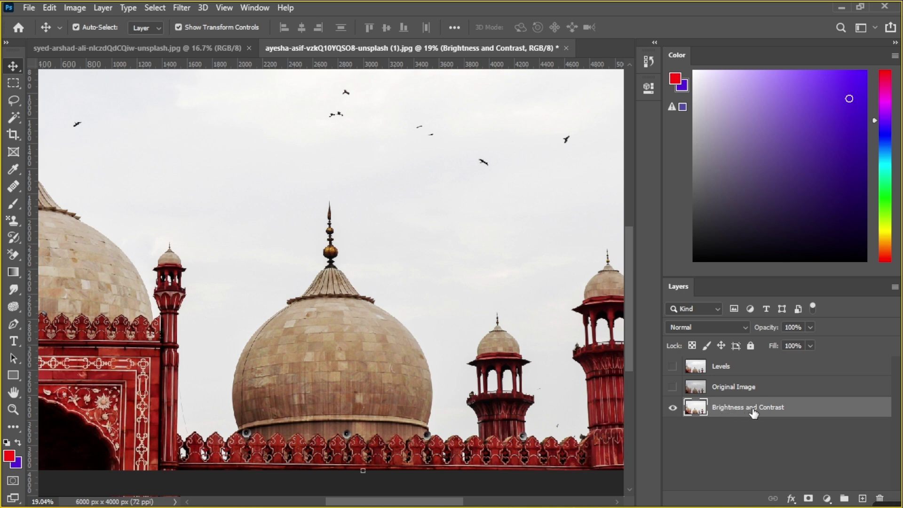
{"action": "left_click", "coordinate": [673, 411]}
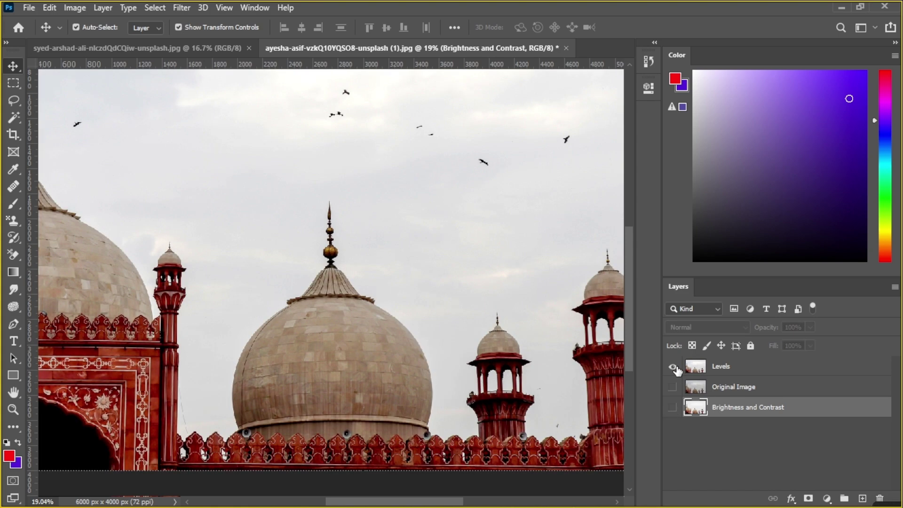
Step: Compare the Levels and Brightness and Contrast versions by showing both layers and repeatedly switching the Levels layer's visibility
{"action": "left_click", "coordinate": [672, 408]}
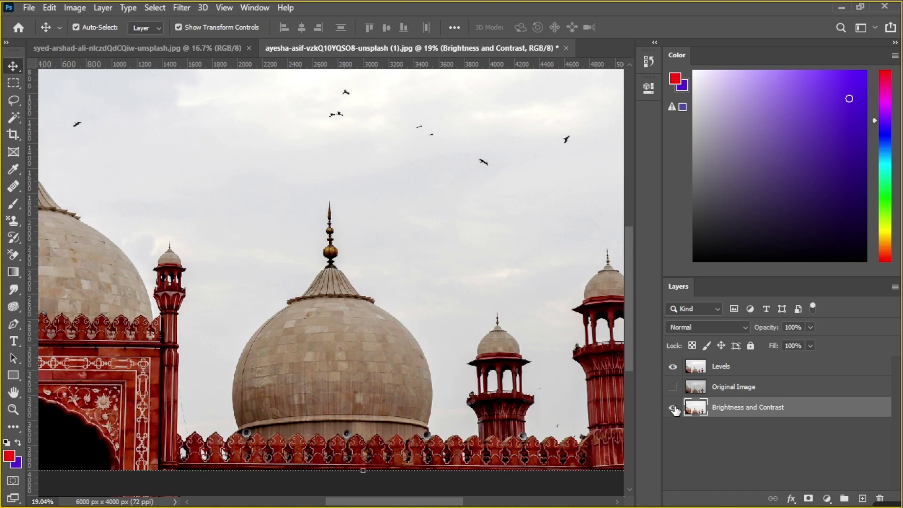
{"action": "left_click", "coordinate": [673, 367]}
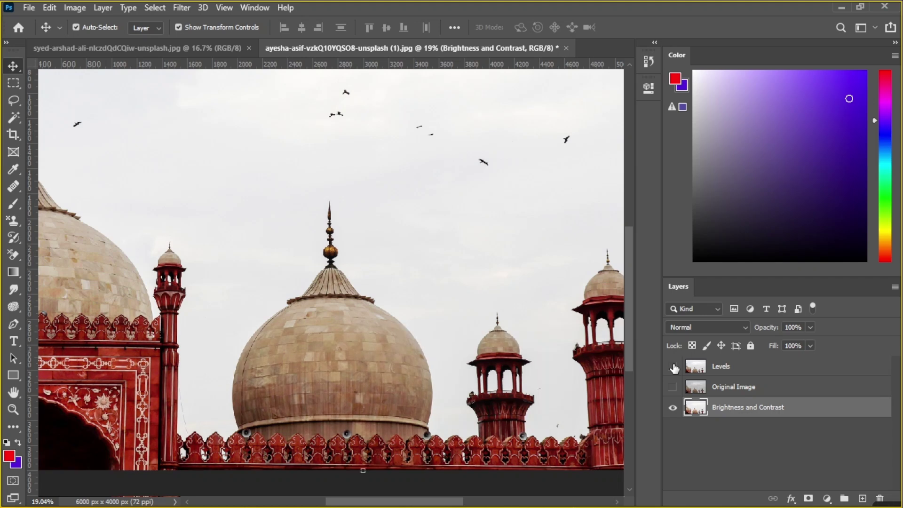
{"action": "left_click", "coordinate": [673, 368]}
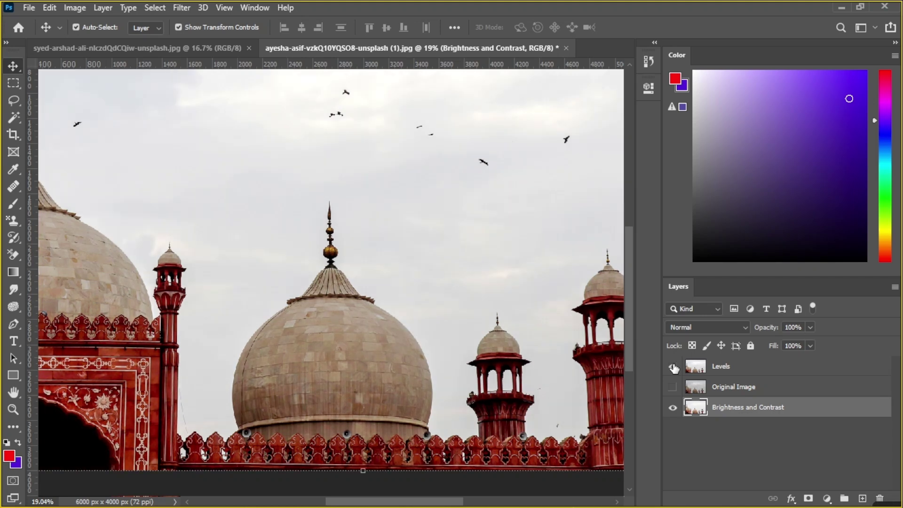
{"action": "left_click", "coordinate": [673, 367]}
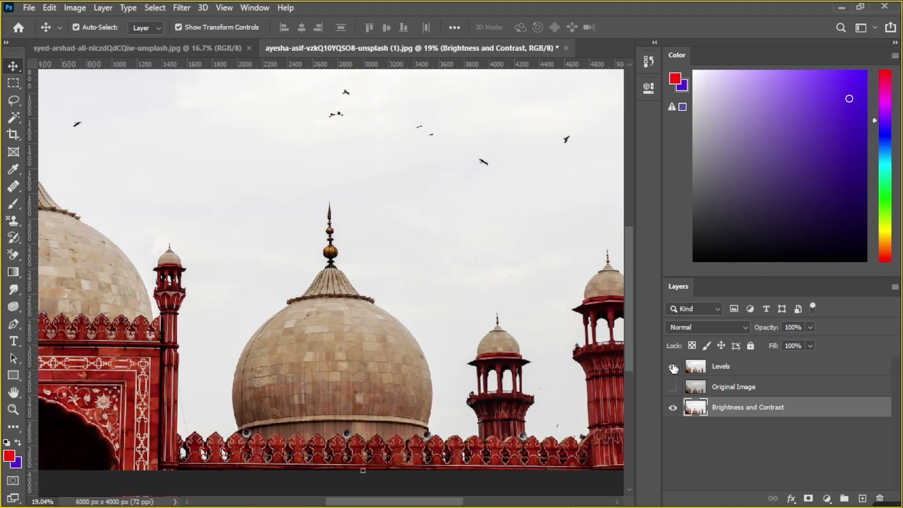
{"action": "left_click", "coordinate": [673, 368]}
{"action": "left_click", "coordinate": [673, 367]}
{"action": "left_click", "coordinate": [672, 368]}
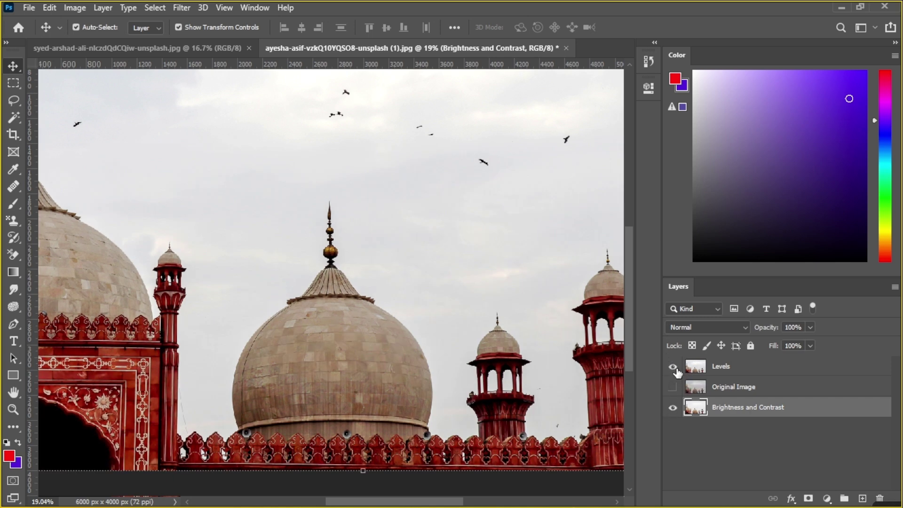
{"action": "left_click", "coordinate": [673, 368]}
{"action": "left_click", "coordinate": [673, 368]}
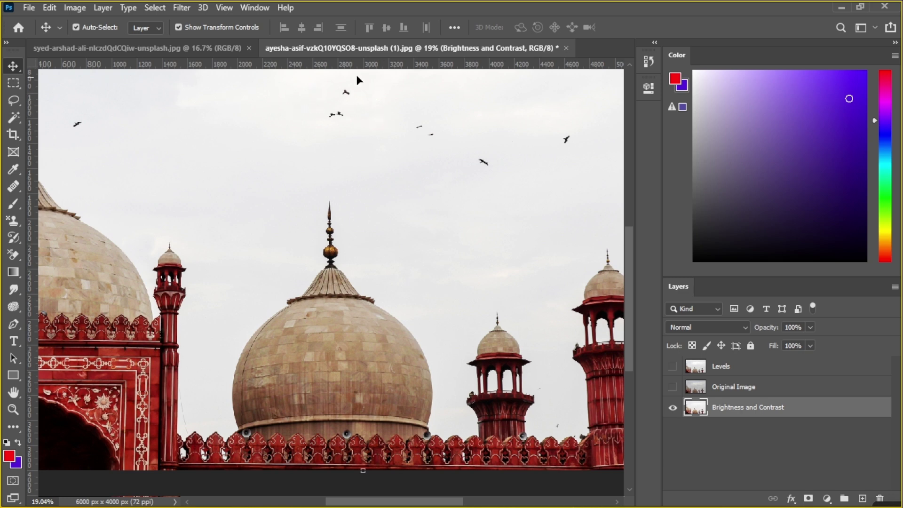
{"action": "left_click", "coordinate": [674, 367]}
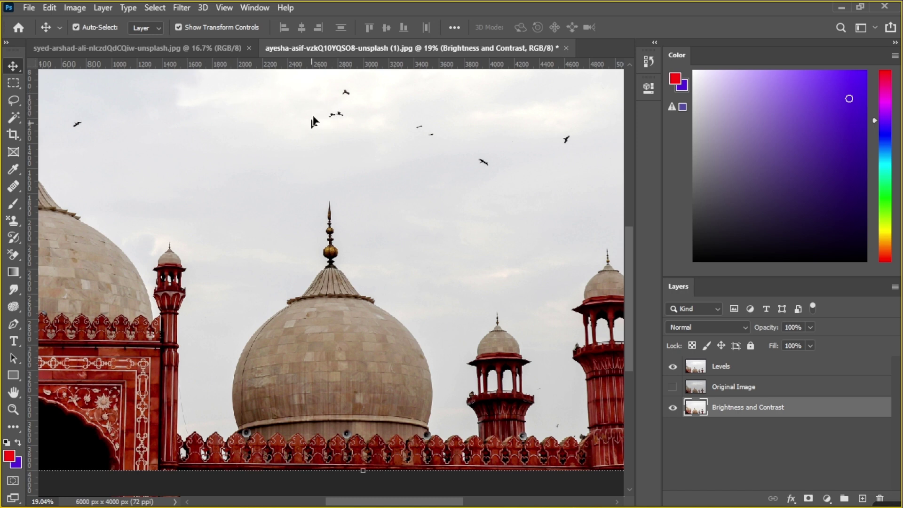
Step: Check the full picture, look at the other open mosque photo and return to the layered image
{"action": "scroll", "coordinate": [359, 184], "scroll_direction": "down", "scroll_amount": 3}
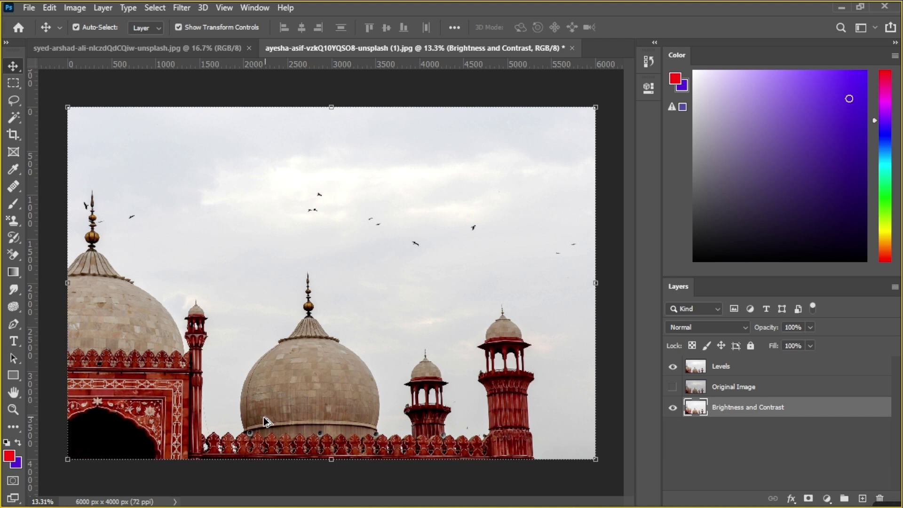
{"action": "scroll", "coordinate": [263, 415], "scroll_direction": "up", "scroll_amount": 2}
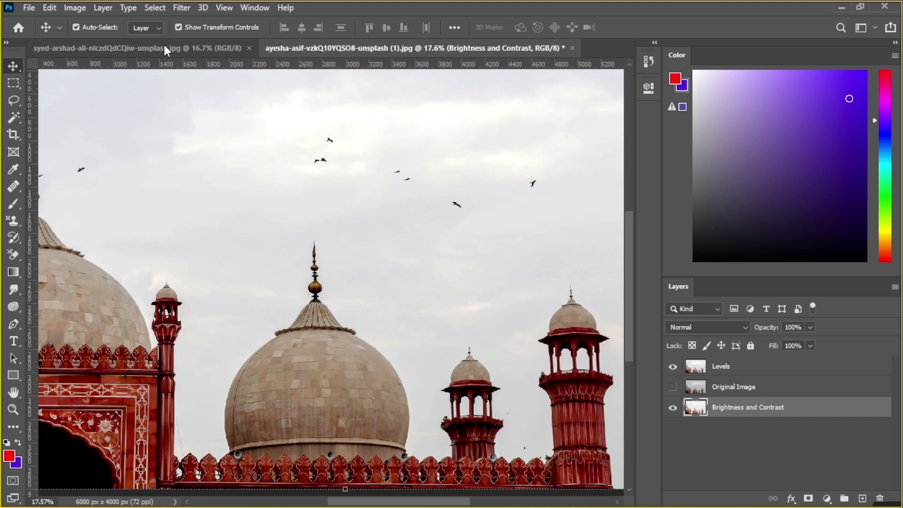
{"action": "left_click", "coordinate": [164, 47]}
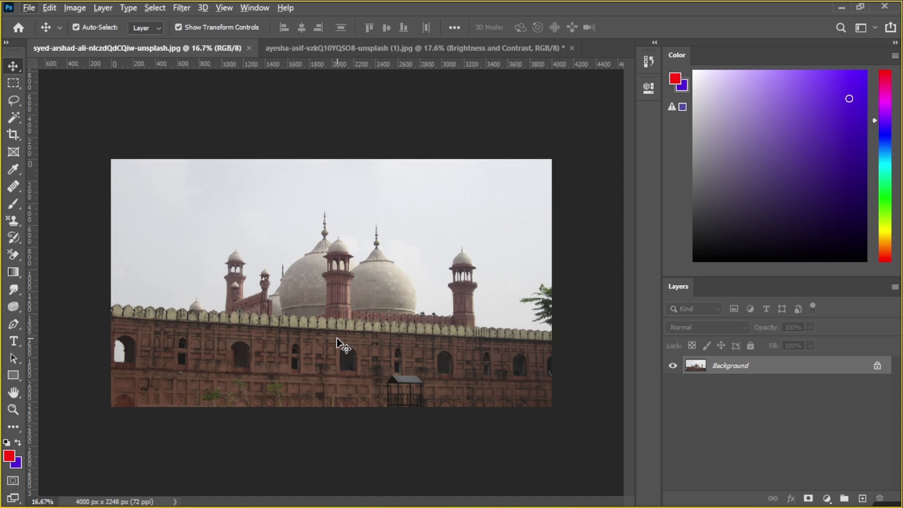
{"action": "left_click", "coordinate": [316, 53]}
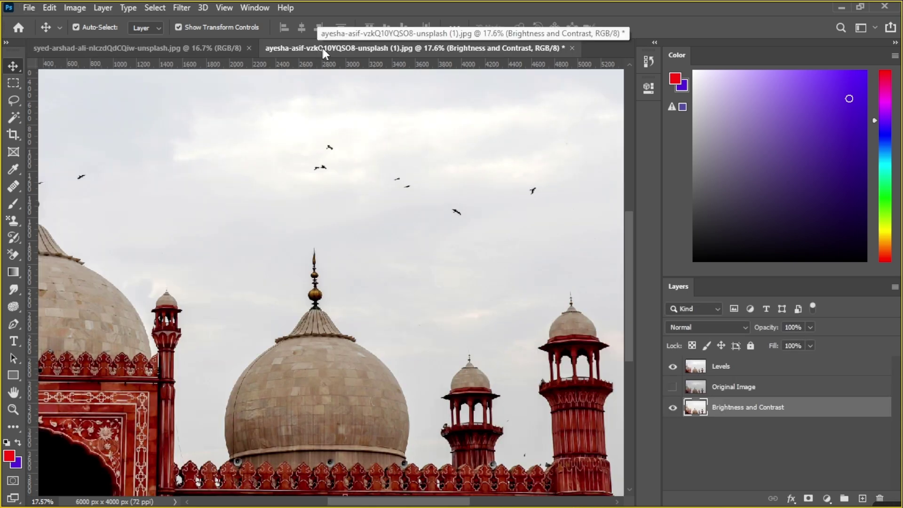
Step: Select the Levels layer, hide the Brightness and Contrast layer and inspect the large red minaret's shaft up close
{"action": "scroll", "coordinate": [570, 356], "scroll_direction": "down", "scroll_amount": 5}
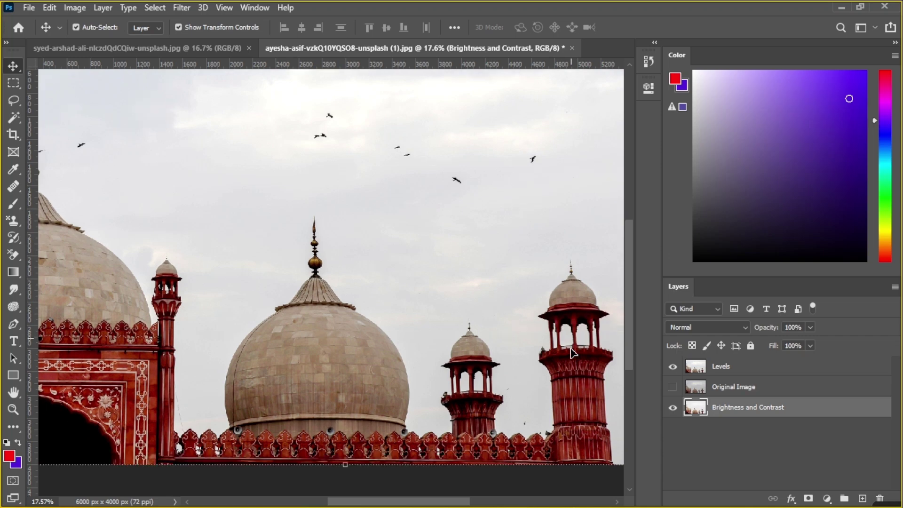
{"action": "scroll", "coordinate": [587, 376], "scroll_direction": "up", "scroll_amount": 4}
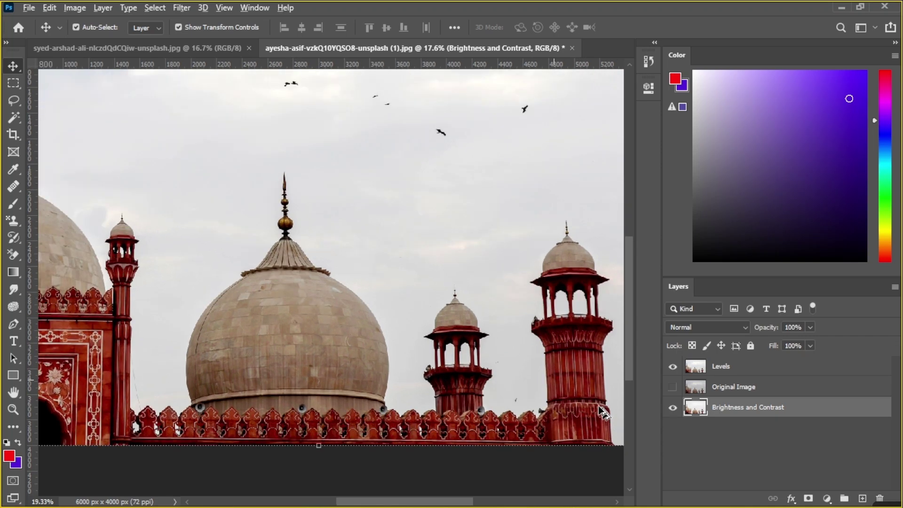
{"action": "scroll", "coordinate": [595, 376], "scroll_direction": "up", "scroll_amount": 6}
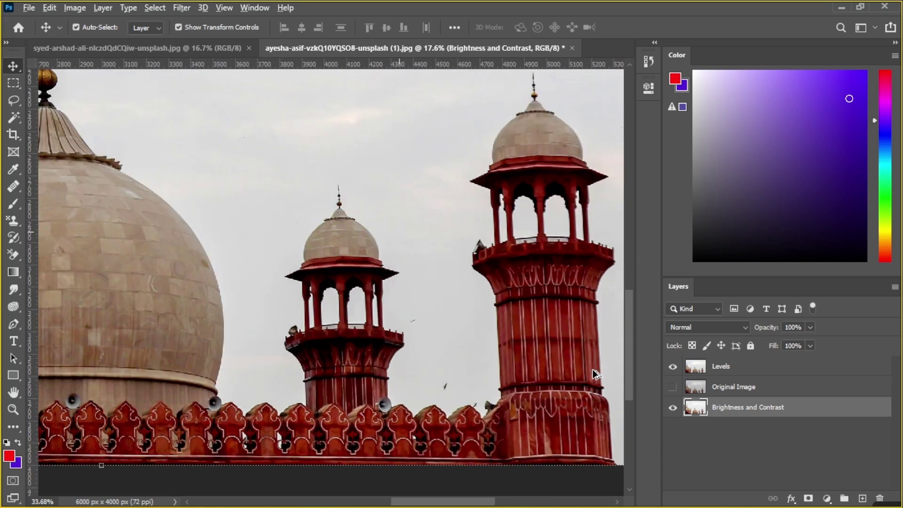
{"action": "scroll", "coordinate": [594, 375], "scroll_direction": "up", "scroll_amount": 3}
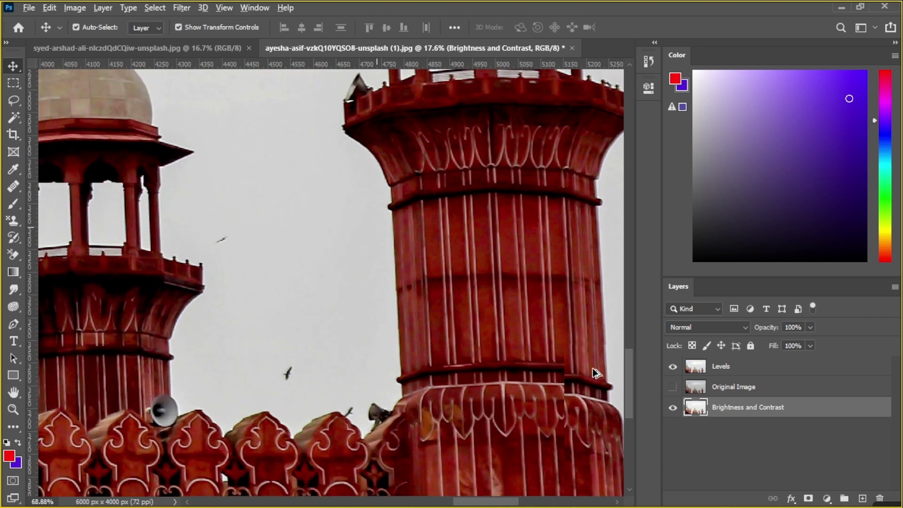
{"action": "left_click", "coordinate": [720, 372]}
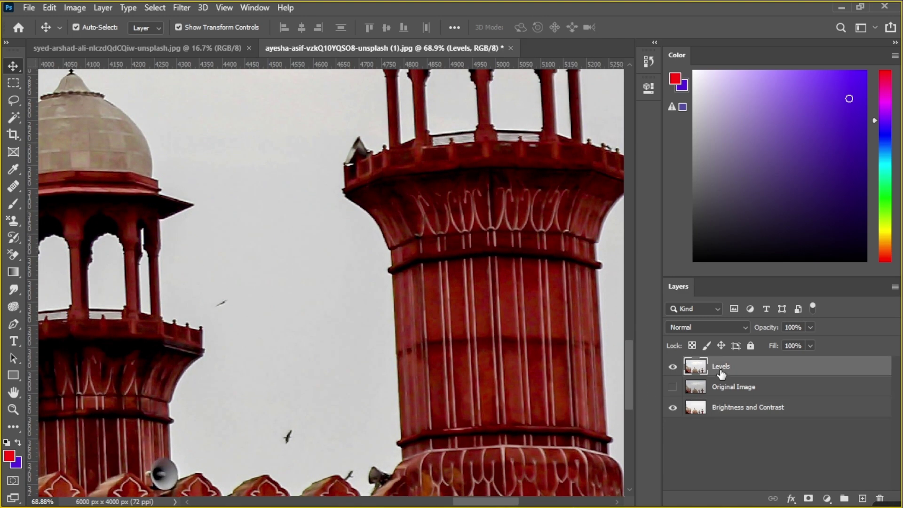
{"action": "left_click", "coordinate": [672, 407]}
{"action": "scroll", "coordinate": [489, 297], "scroll_direction": "up", "scroll_amount": 1}
{"action": "scroll", "coordinate": [489, 296], "scroll_direction": "up", "scroll_amount": 4}
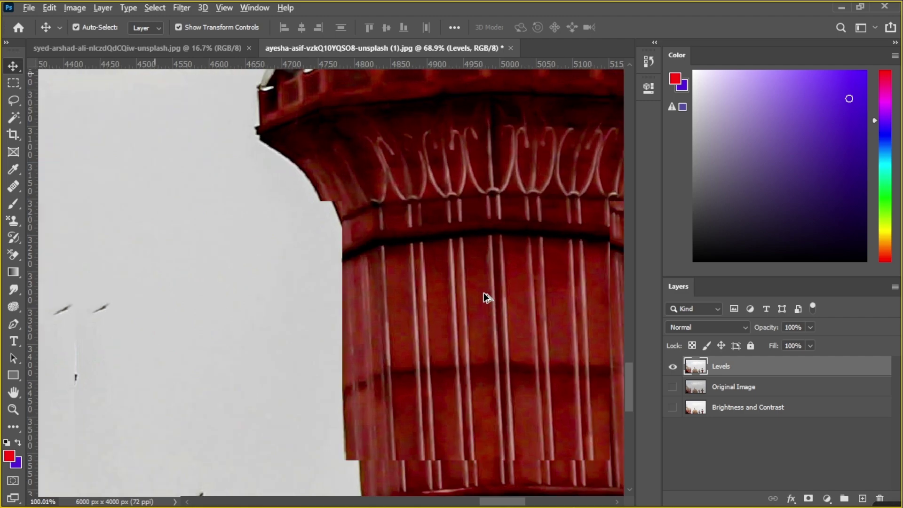
{"action": "scroll", "coordinate": [486, 297], "scroll_direction": "up", "scroll_amount": 3}
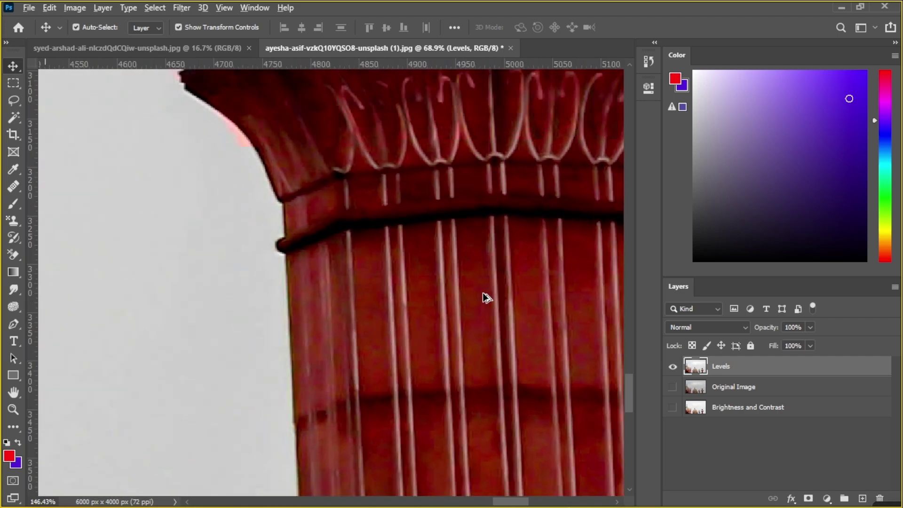
{"action": "scroll", "coordinate": [475, 282], "scroll_direction": "up", "scroll_amount": 1}
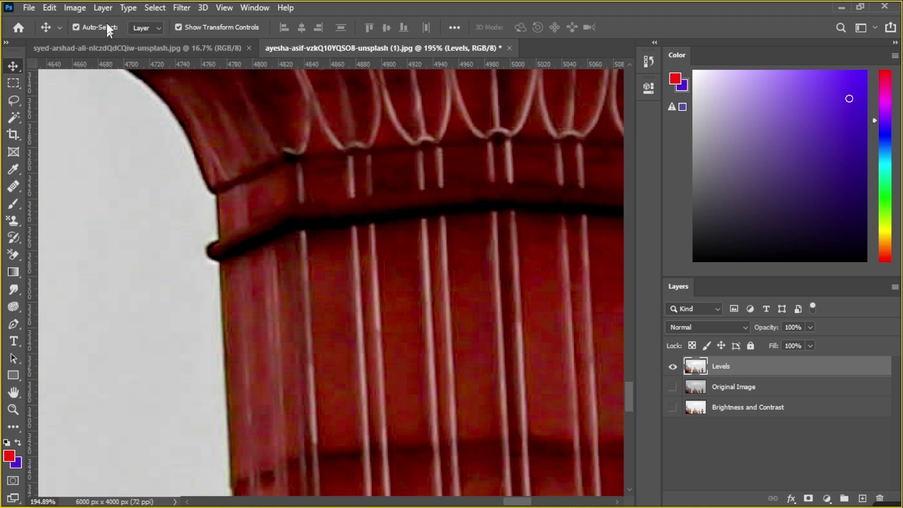
Step: Open the Levels adjustment for the Levels layer and move its dialog off most of the minaret
{"action": "left_click", "coordinate": [69, 10]}
{"action": "mouse_move", "coordinate": [106, 42]}
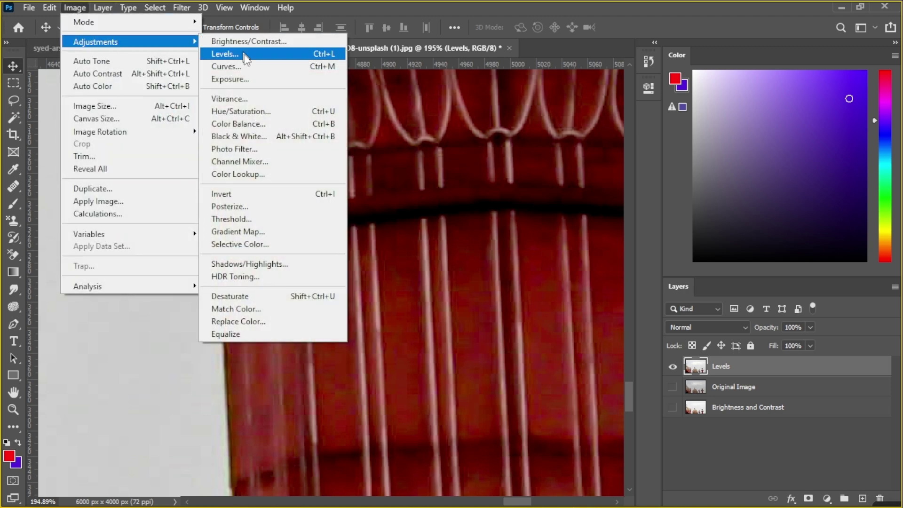
{"action": "left_click", "coordinate": [236, 53]}
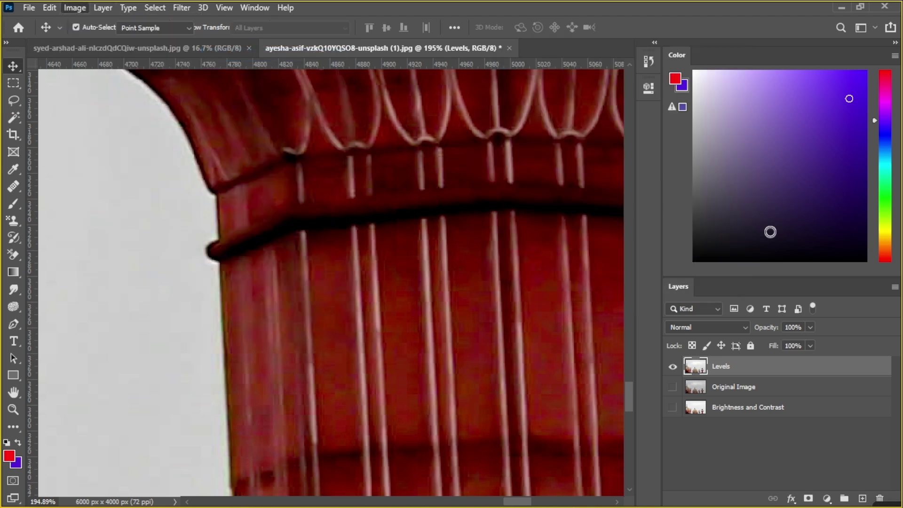
{"action": "left_click_drag", "start_coordinate": [541, 37], "coordinate": [630, 72]}
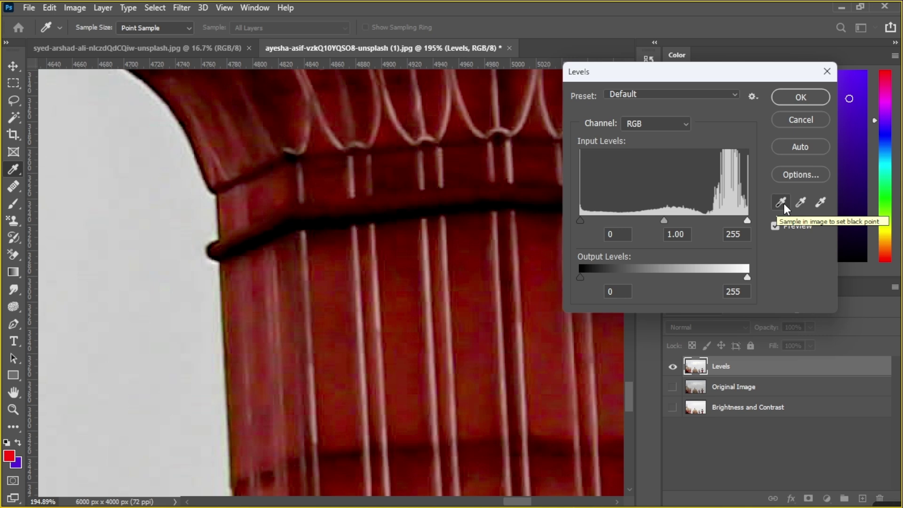
Step: Try setting the white point from a pale stripe on the minaret's shaft, view the whole image and reset the Levels adjustment
{"action": "left_click", "coordinate": [820, 203]}
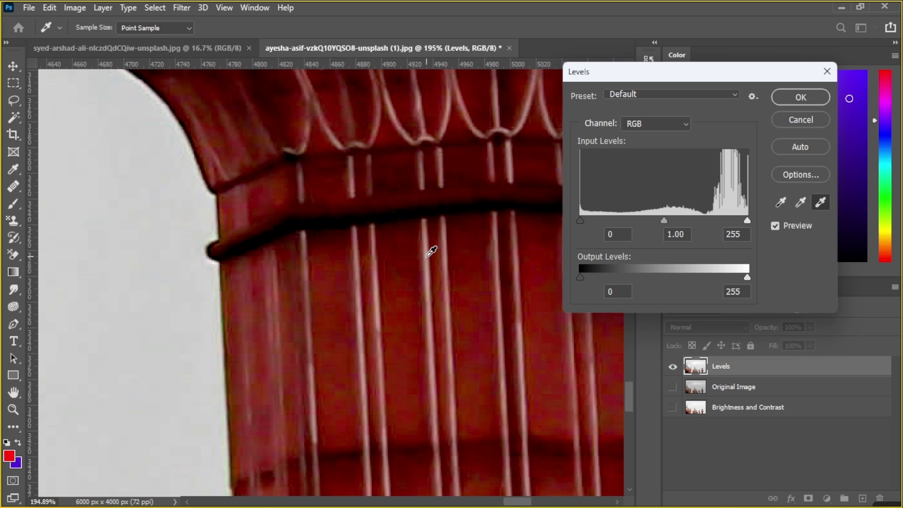
{"action": "left_click", "coordinate": [429, 254]}
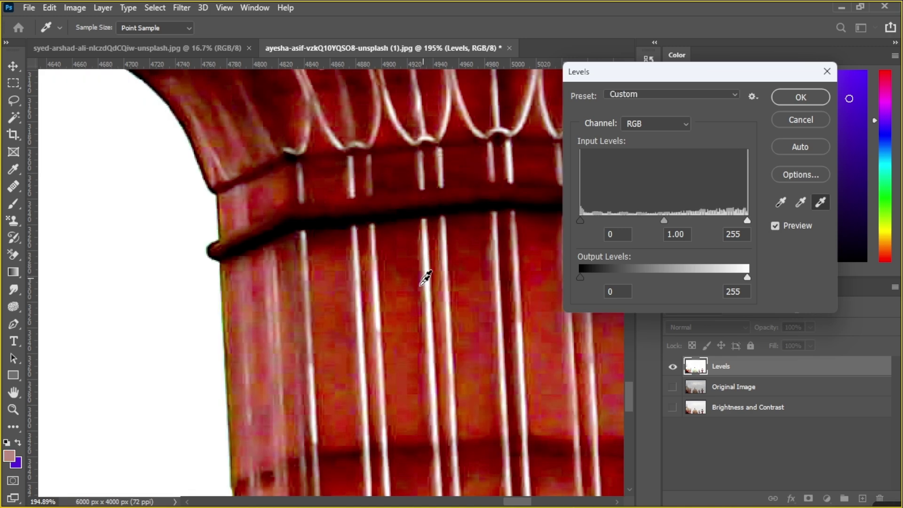
{"action": "scroll", "coordinate": [403, 295], "scroll_direction": "down", "scroll_amount": 5}
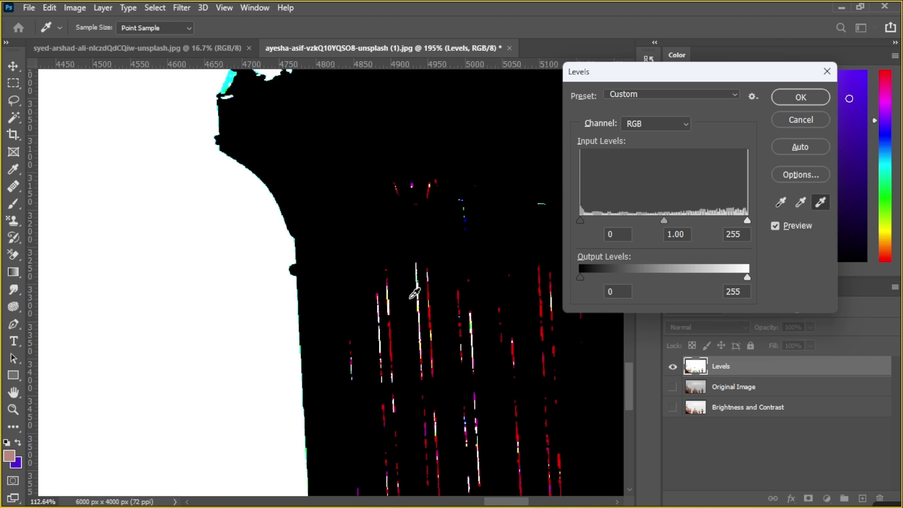
{"action": "scroll", "coordinate": [414, 294], "scroll_direction": "down", "scroll_amount": 4}
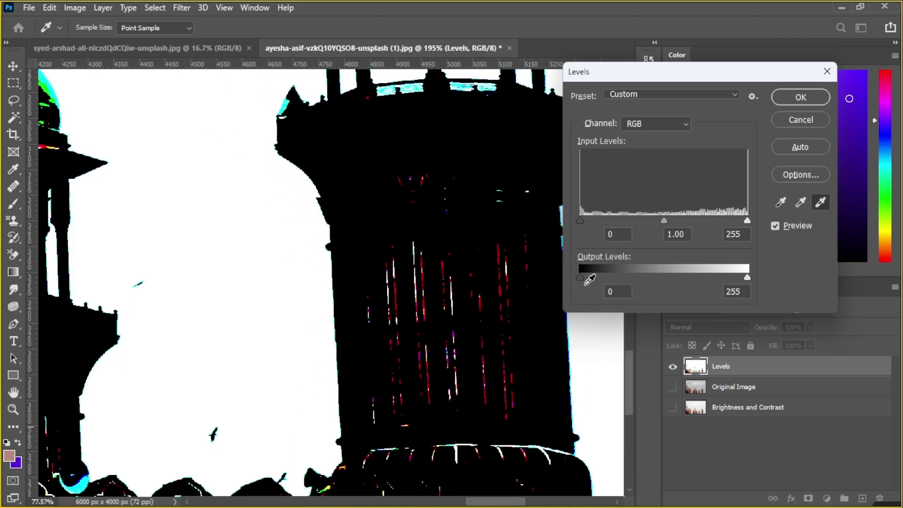
{"action": "scroll", "coordinate": [510, 276], "scroll_direction": "down", "scroll_amount": 6}
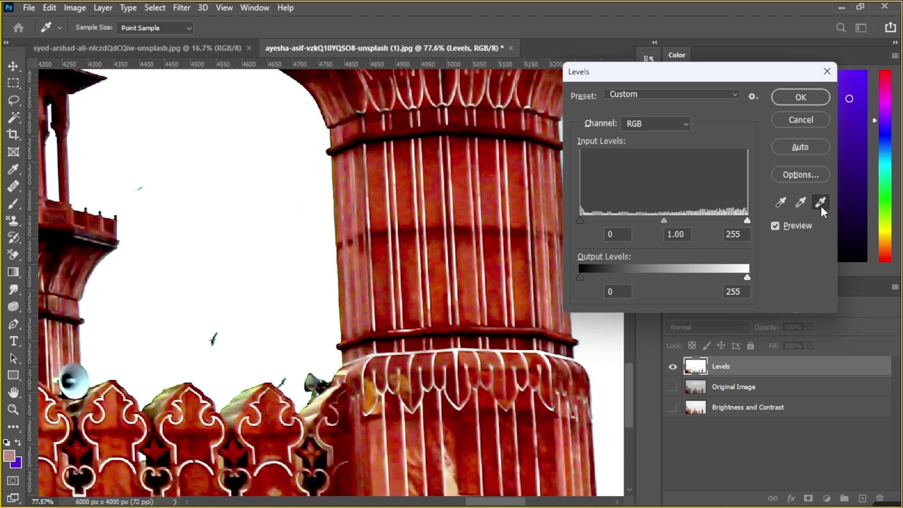
{"action": "scroll", "coordinate": [401, 334], "scroll_direction": "down", "scroll_amount": 2}
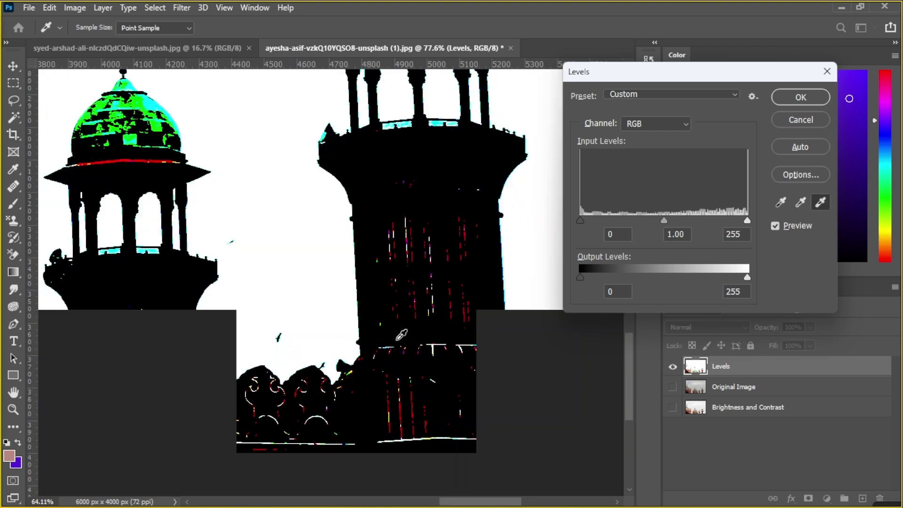
{"action": "scroll", "coordinate": [401, 334], "scroll_direction": "down", "scroll_amount": 8}
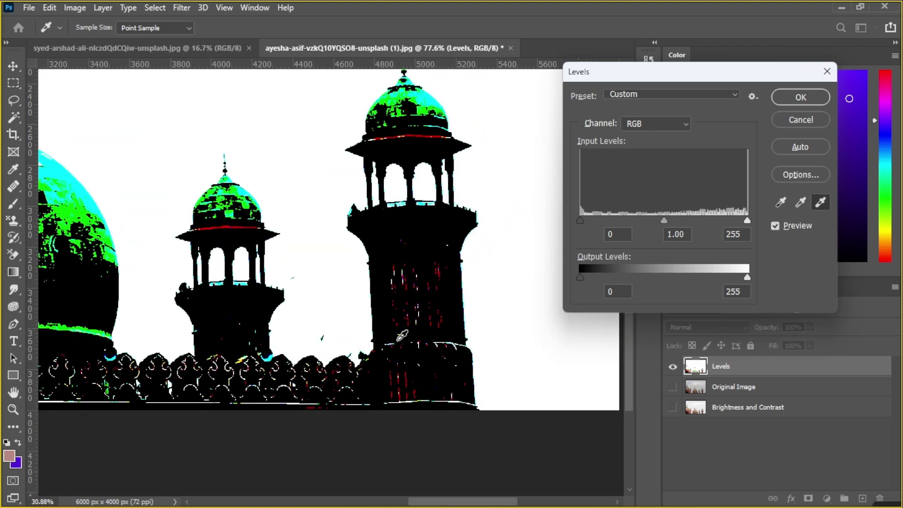
{"action": "scroll", "coordinate": [401, 334], "scroll_direction": "down", "scroll_amount": 6}
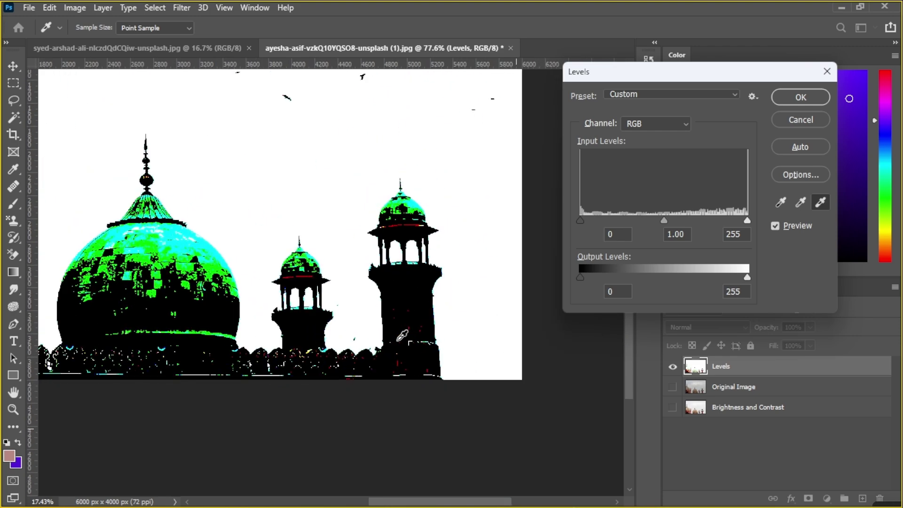
{"action": "scroll", "coordinate": [402, 336], "scroll_direction": "down", "scroll_amount": 3}
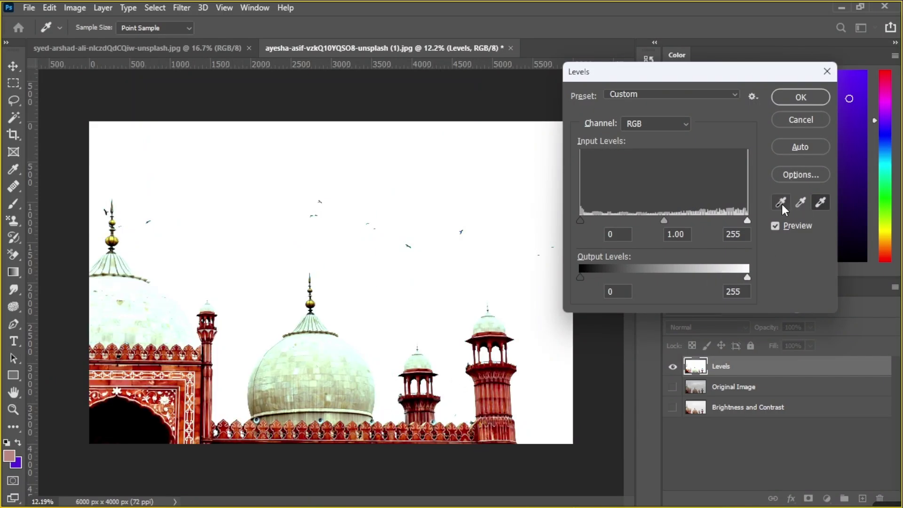
{"action": "left_click", "coordinate": [820, 202]}
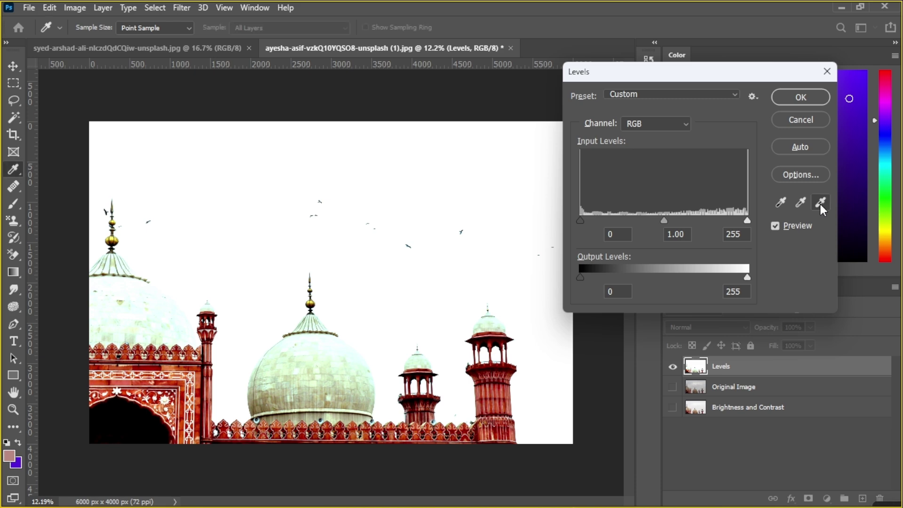
{"action": "left_click", "coordinate": [803, 121], "text": "alt"}
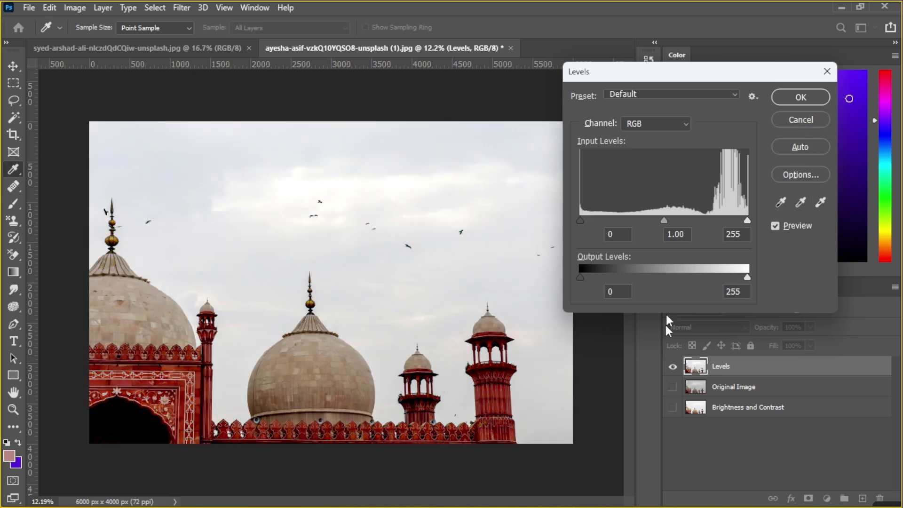
Step: Set the black point by sampling a dark spot just below the large minaret's dome, and apply the Levels adjustment
{"action": "left_click", "coordinate": [784, 203]}
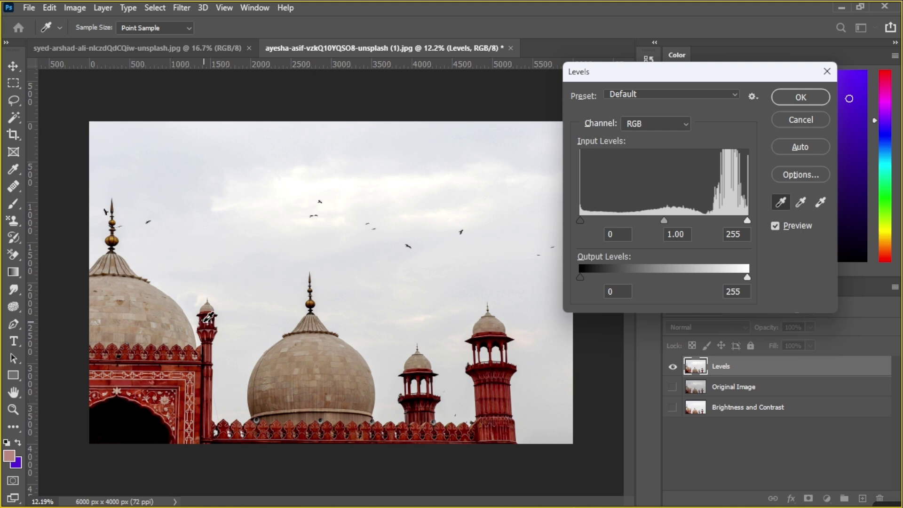
{"action": "left_click", "coordinate": [488, 337]}
{"action": "left_click", "coordinate": [792, 99]}
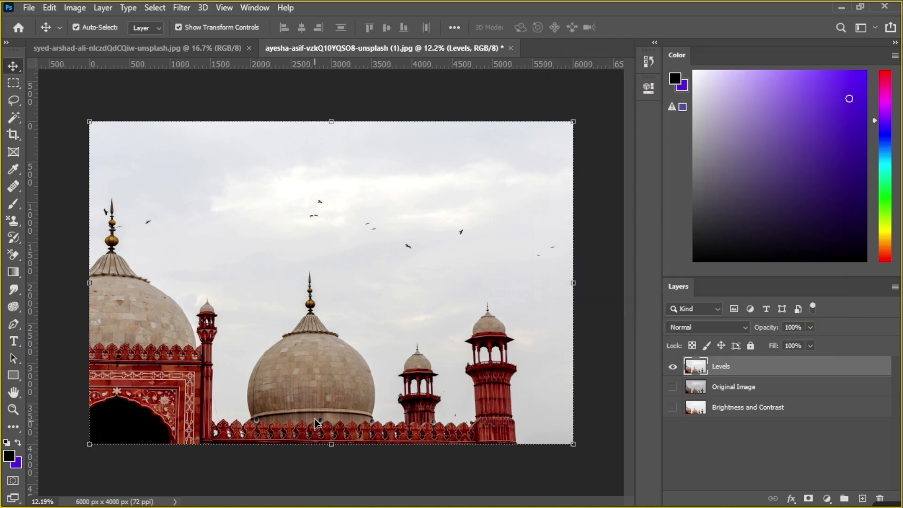
Step: Open the Levels adjustment again for the Levels layer to work on the central dome
{"action": "left_click_drag", "start_coordinate": [314, 417], "coordinate": [580, 367]}
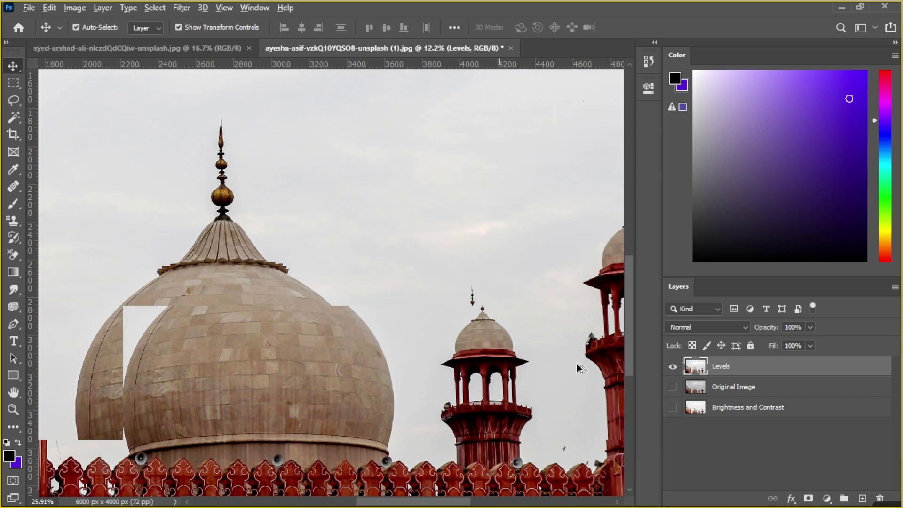
{"action": "scroll", "coordinate": [406, 397], "scroll_direction": "up", "scroll_amount": 7}
{"action": "scroll", "coordinate": [406, 397], "scroll_direction": "down", "scroll_amount": 1}
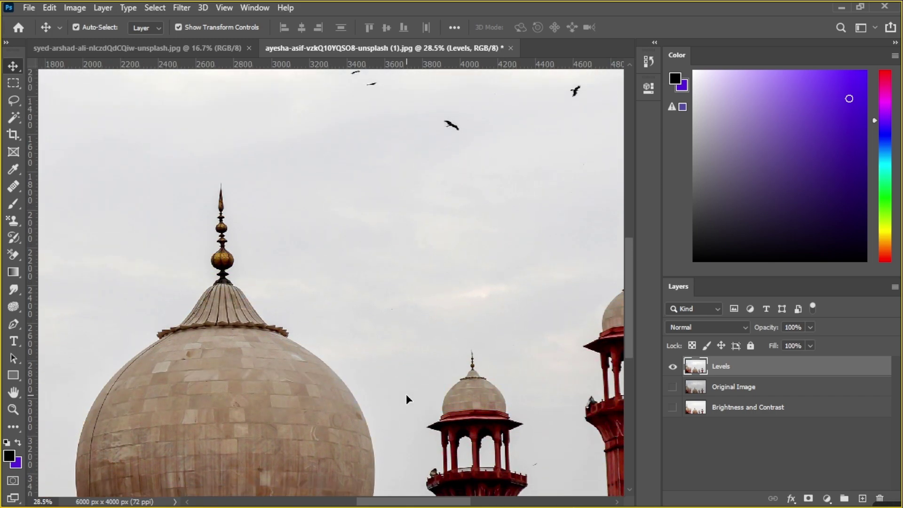
{"action": "scroll", "coordinate": [406, 393], "scroll_direction": "down", "scroll_amount": 3}
{"action": "left_click", "coordinate": [74, 7]}
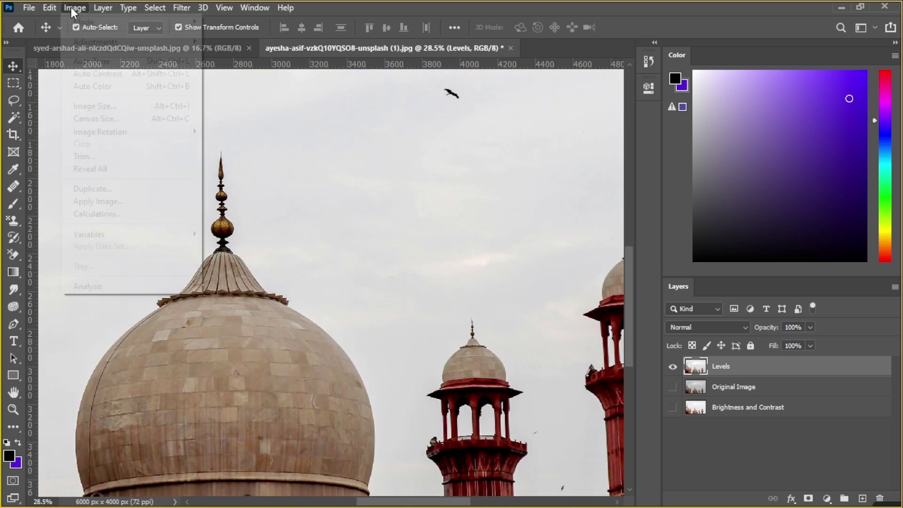
{"action": "mouse_move", "coordinate": [85, 40]}
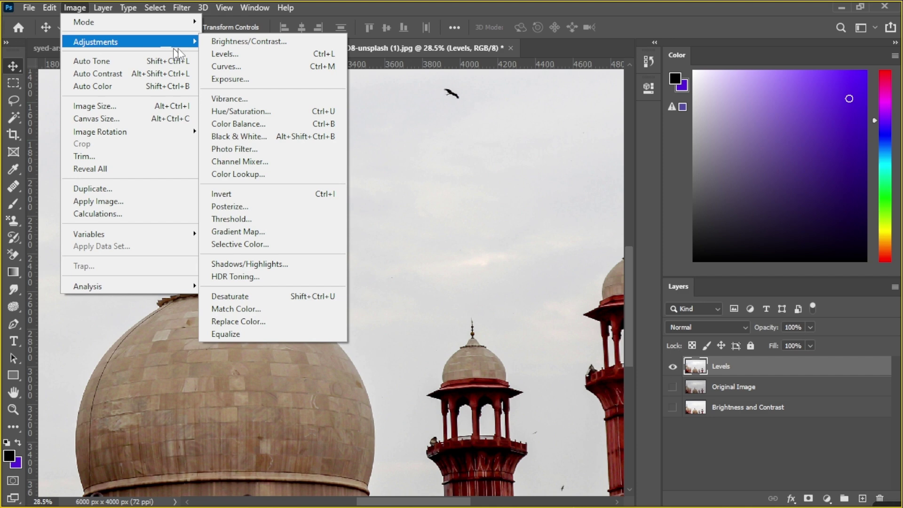
{"action": "left_click", "coordinate": [224, 54]}
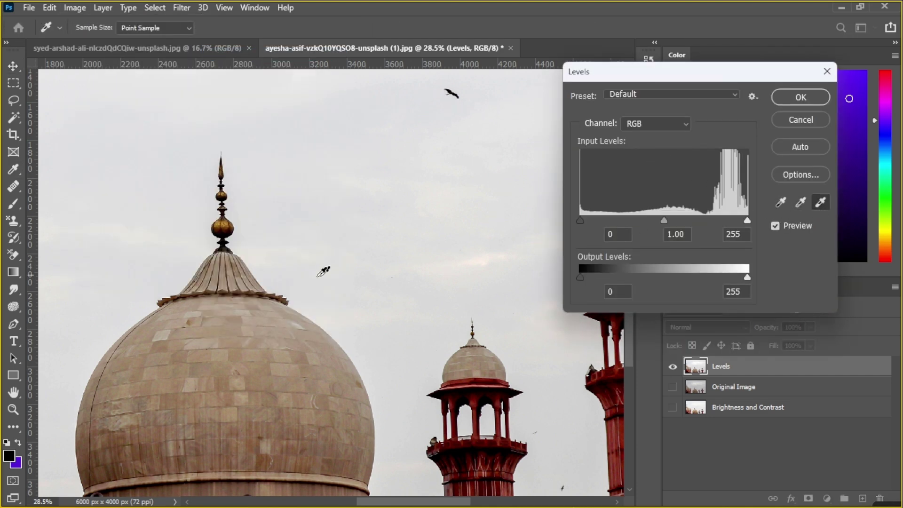
Step: Try setting the white point from a pale stone on the central dome, reset the Levels adjustment and close it
{"action": "left_click", "coordinate": [163, 334]}
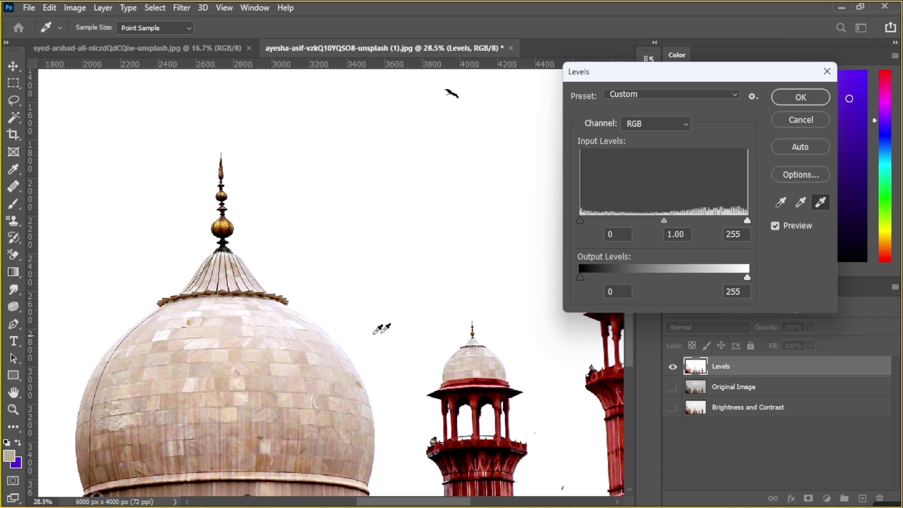
{"action": "left_click", "coordinate": [418, 296]}
{"action": "scroll", "coordinate": [426, 290], "scroll_direction": "down", "scroll_amount": 3}
{"action": "scroll", "coordinate": [431, 292], "scroll_direction": "down", "scroll_amount": 3}
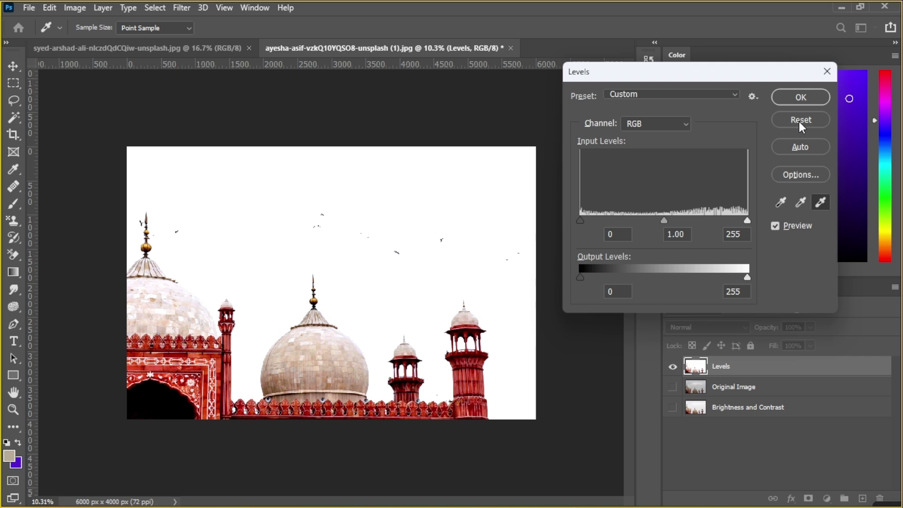
{"action": "left_click", "coordinate": [799, 122], "text": "alt"}
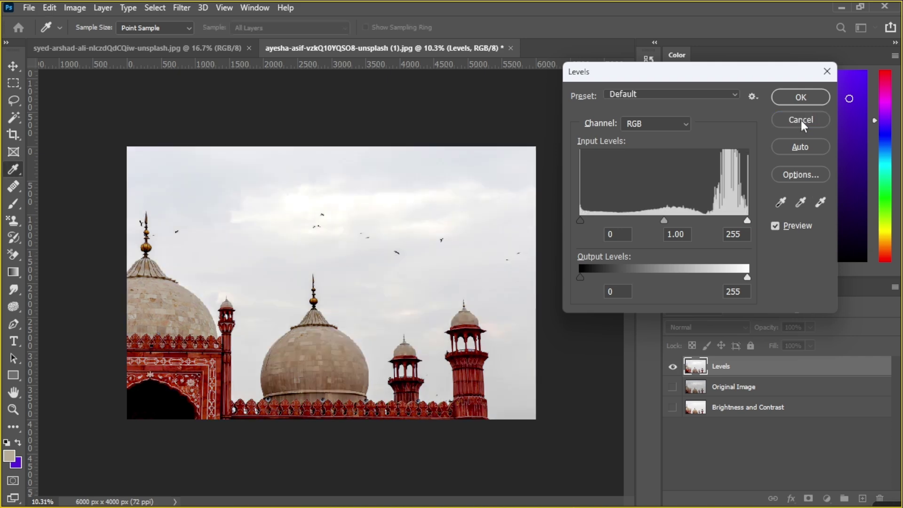
{"action": "left_click", "coordinate": [807, 100]}
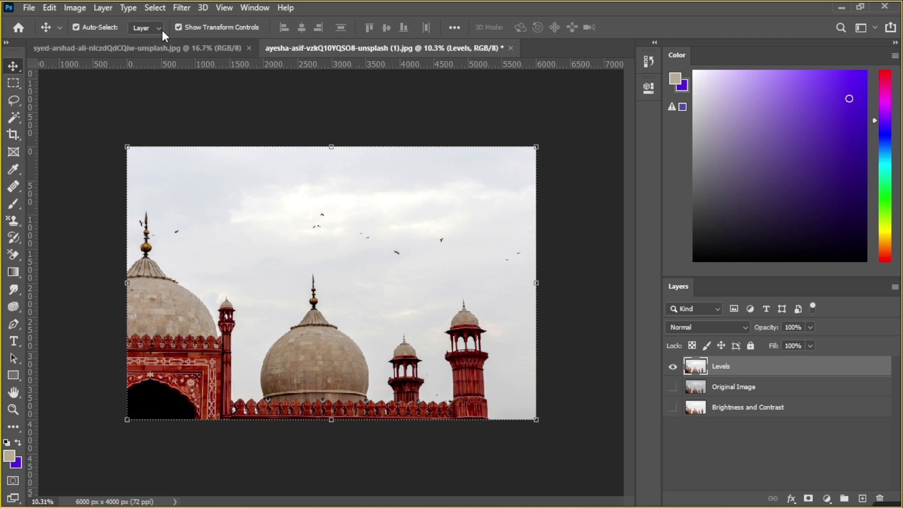
Step: Show the hidden layers and duplicate the Brightness and Contrast layer under the name Curves
{"action": "left_click", "coordinate": [673, 407]}
{"action": "left_click", "coordinate": [733, 407]}
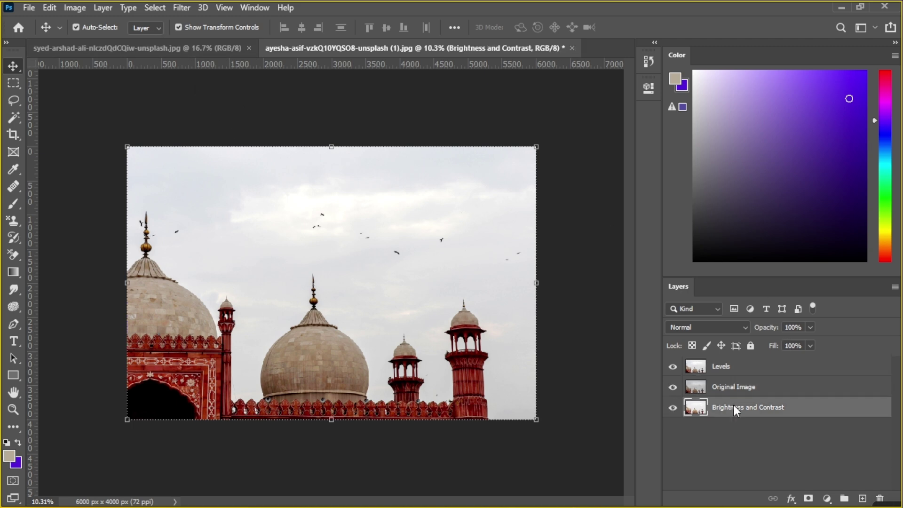
{"action": "right_click", "coordinate": [734, 407]}
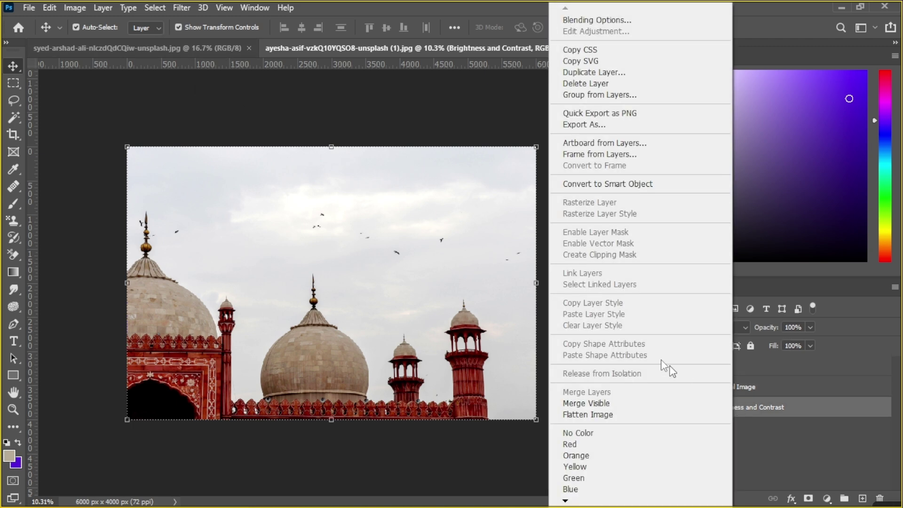
{"action": "left_click", "coordinate": [589, 72]}
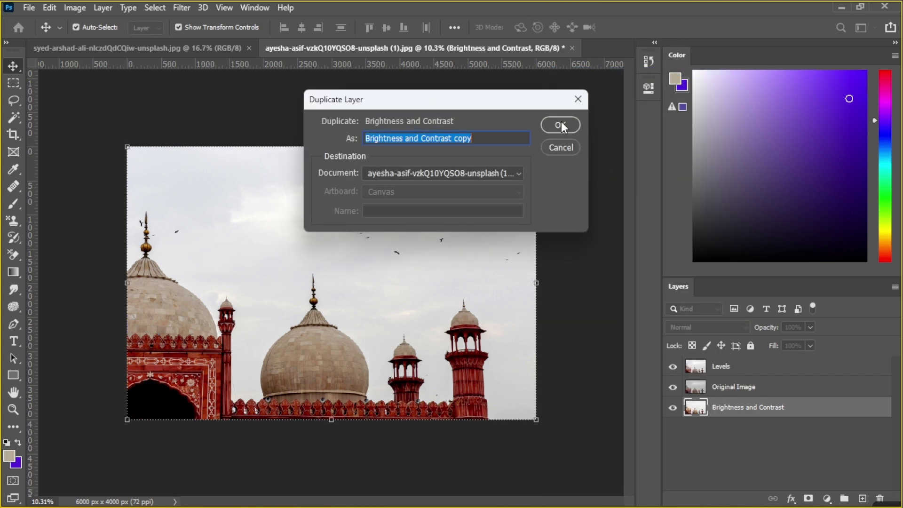
{"action": "type", "text": "Le"}
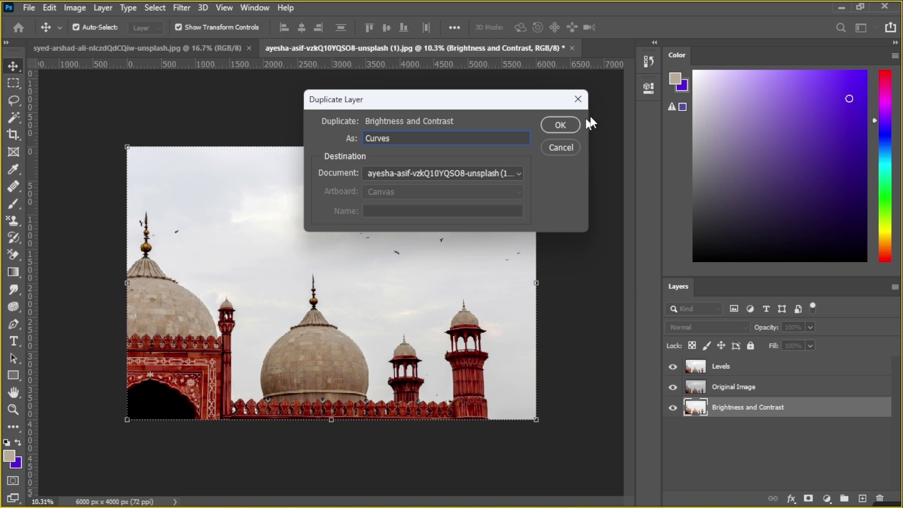
{"action": "left_click", "coordinate": [564, 125]}
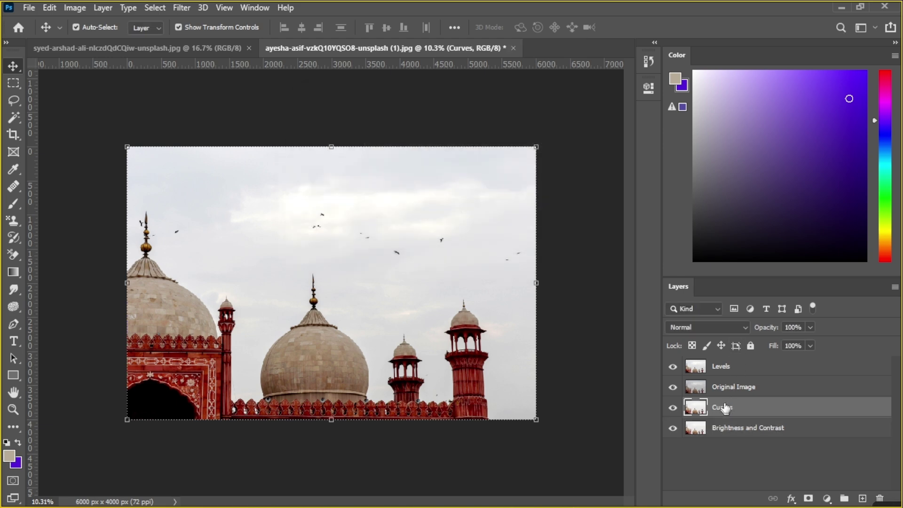
Step: Move the Curves layer to the top of the layer stack and hide all the other layers
{"action": "left_click_drag", "start_coordinate": [724, 409], "coordinate": [721, 371]}
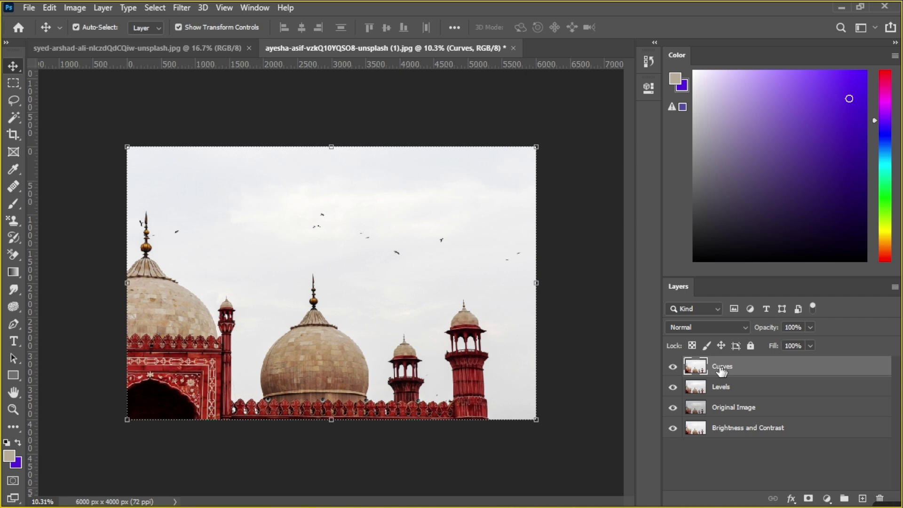
{"action": "left_click", "coordinate": [672, 387]}
{"action": "left_click", "coordinate": [673, 428]}
{"action": "left_click", "coordinate": [749, 369]}
Step: Open the Curves adjustment for the Curves layer and move its dialog so the domes stay in view
{"action": "left_click", "coordinate": [71, 8]}
{"action": "mouse_move", "coordinate": [75, 41]}
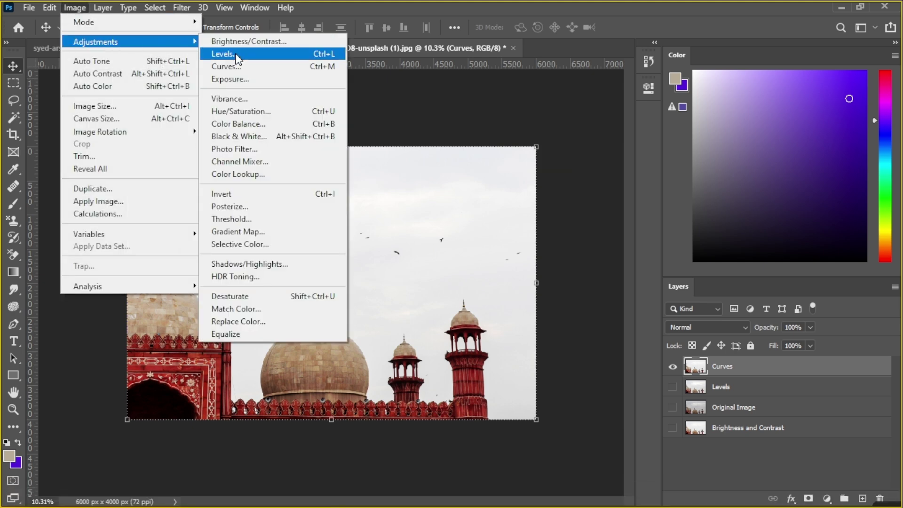
{"action": "left_click", "coordinate": [238, 70]}
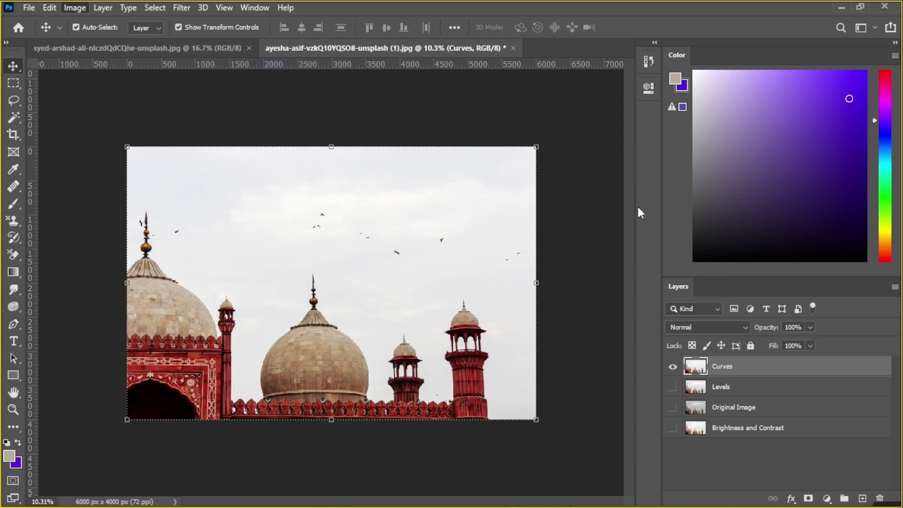
{"action": "mouse_move", "coordinate": [477, 56]}
{"action": "left_mouse_down"}
{"action": "mouse_move", "coordinate": [370, 60]}
{"action": "mouse_move", "coordinate": [591, 57]}
{"action": "mouse_move", "coordinate": [473, 49]}
{"action": "left_mouse_up"}
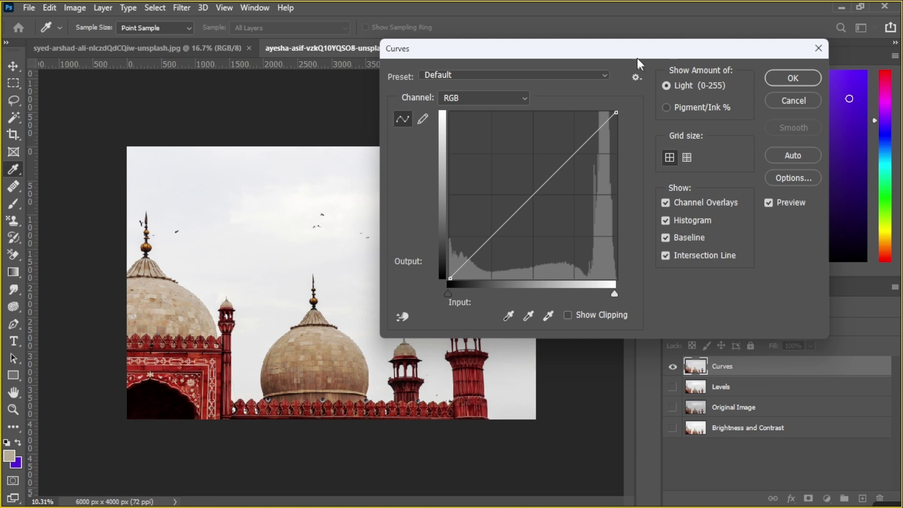
{"action": "left_click_drag", "start_coordinate": [637, 57], "coordinate": [611, 67]}
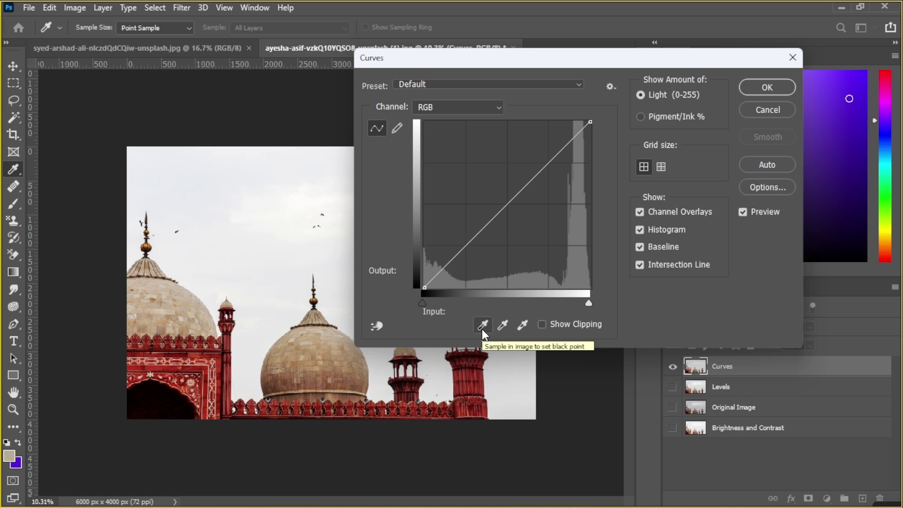
{"action": "left_click", "coordinate": [524, 328]}
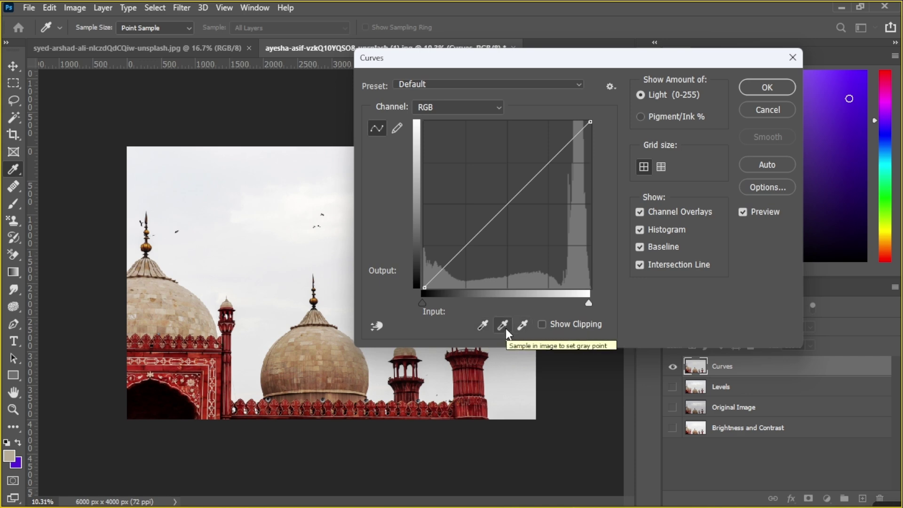
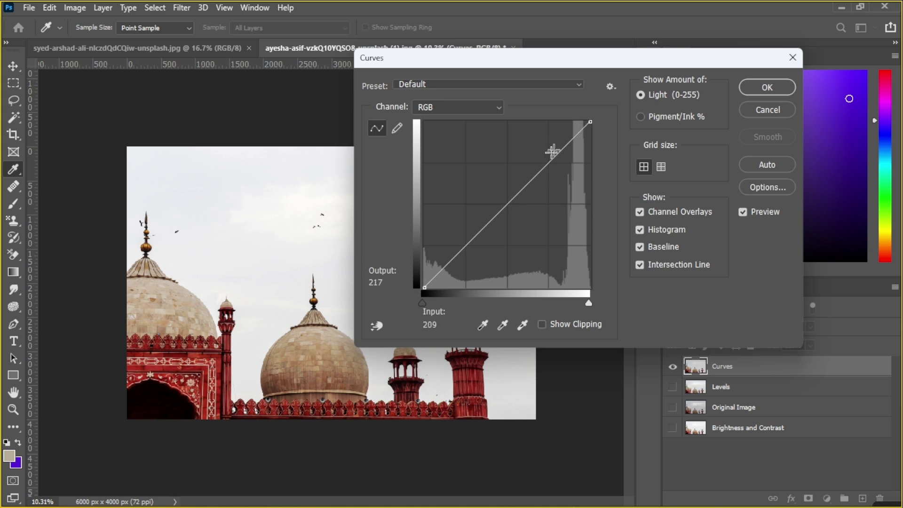
Step: Try adding and removing a midtone curve point, and test the white and black input sliders, returning them to 255 and 0
{"action": "left_click", "coordinate": [513, 201]}
{"action": "left_click_drag", "start_coordinate": [513, 201], "coordinate": [614, 196]}
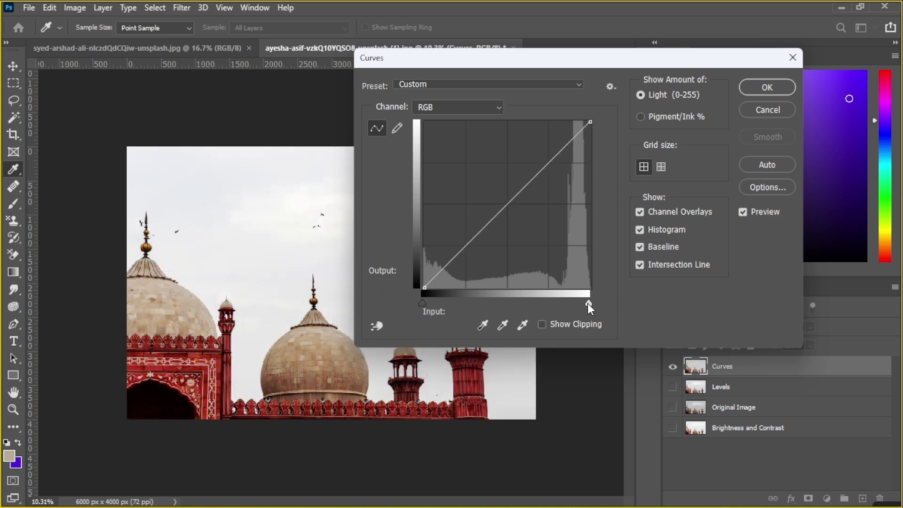
{"action": "mouse_move", "coordinate": [588, 303]}
{"action": "left_mouse_down"}
{"action": "mouse_move", "coordinate": [532, 303]}
{"action": "mouse_move", "coordinate": [600, 297]}
{"action": "left_mouse_up"}
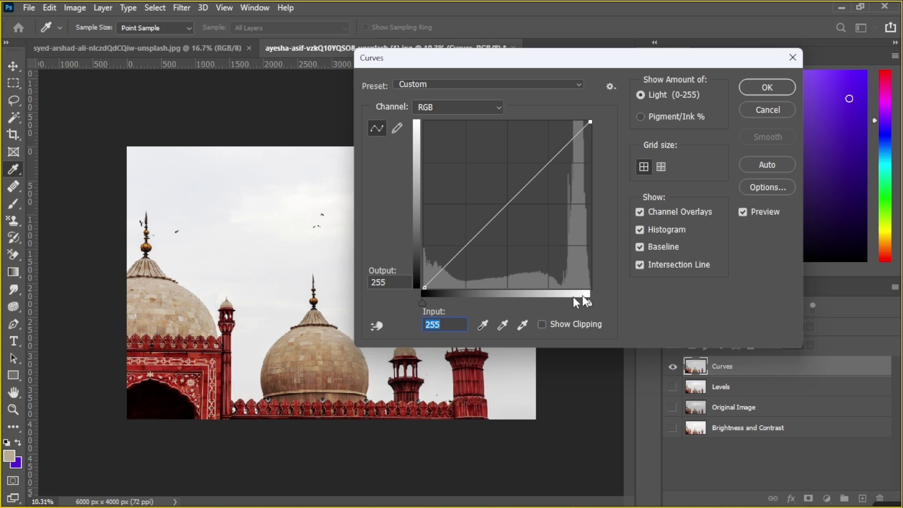
{"action": "left_click", "coordinate": [424, 303]}
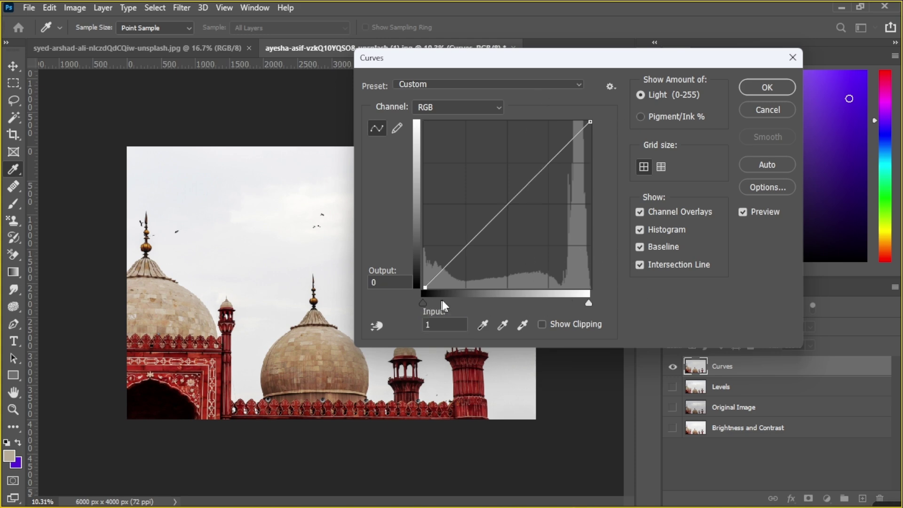
{"action": "left_click_drag", "start_coordinate": [442, 301], "coordinate": [410, 299]}
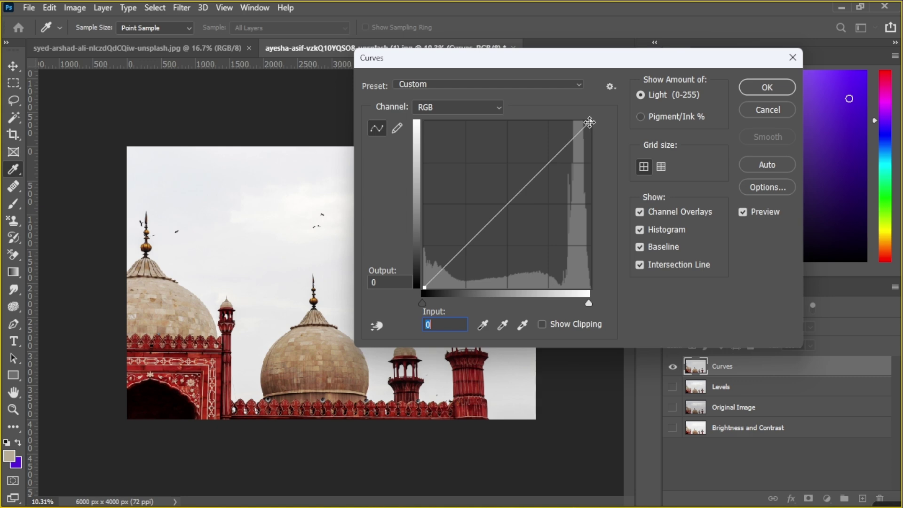
Step: Try lowering the curve's white endpoint to an output of 78, and return both endpoints to their original corners
{"action": "left_click_drag", "start_coordinate": [589, 122], "coordinate": [583, 237]}
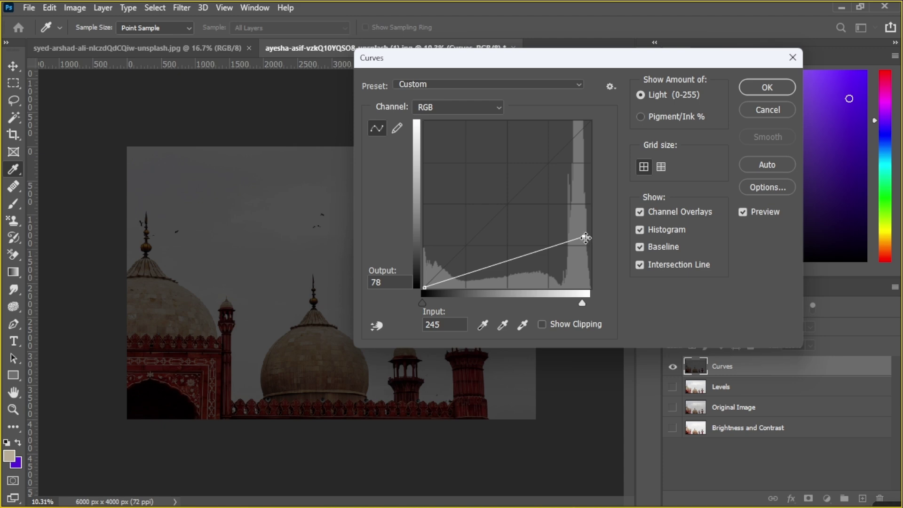
{"action": "left_click_drag", "start_coordinate": [586, 238], "coordinate": [588, 237]}
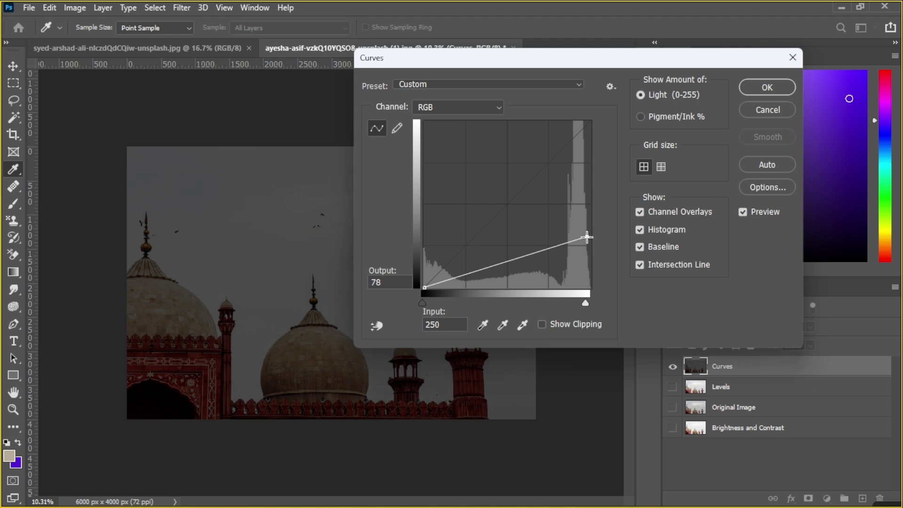
{"action": "left_click_drag", "start_coordinate": [587, 237], "coordinate": [596, 118]}
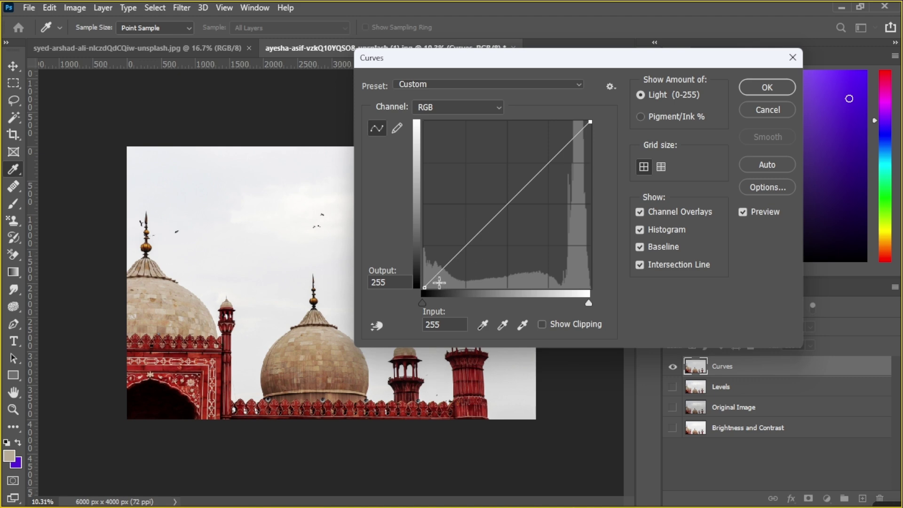
{"action": "mouse_move", "coordinate": [425, 287]}
{"action": "left_mouse_down"}
{"action": "mouse_move", "coordinate": [425, 124]}
{"action": "mouse_move", "coordinate": [413, 232]}
{"action": "mouse_move", "coordinate": [424, 288]}
{"action": "left_mouse_up"}
{"action": "mouse_move", "coordinate": [423, 303]}
{"action": "left_mouse_down"}
{"action": "mouse_move", "coordinate": [464, 300]}
{"action": "mouse_move", "coordinate": [419, 301]}
{"action": "left_mouse_up"}
{"action": "mouse_move", "coordinate": [589, 303]}
{"action": "left_mouse_down"}
{"action": "mouse_move", "coordinate": [502, 303]}
{"action": "mouse_move", "coordinate": [596, 304]}
{"action": "left_mouse_up"}
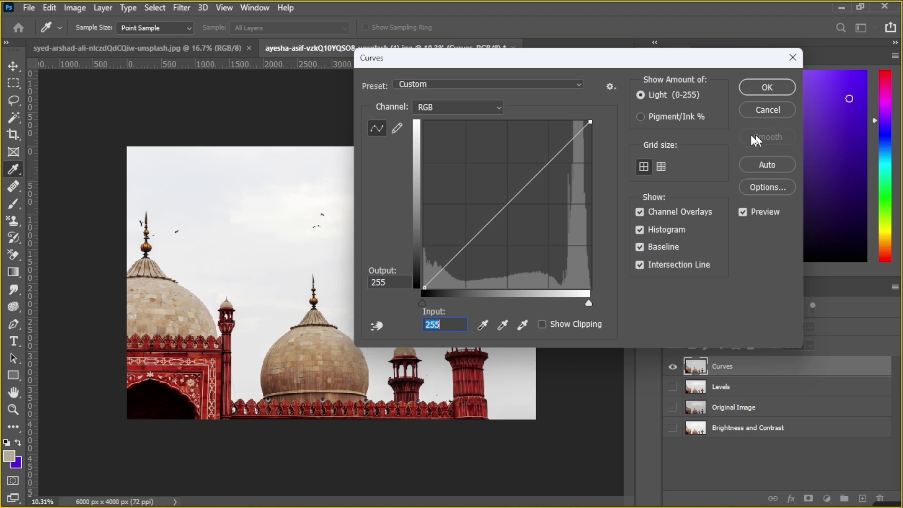
Step: Try the automatic Curves correction and cancel the Curves adjustment
{"action": "left_click", "coordinate": [765, 164]}
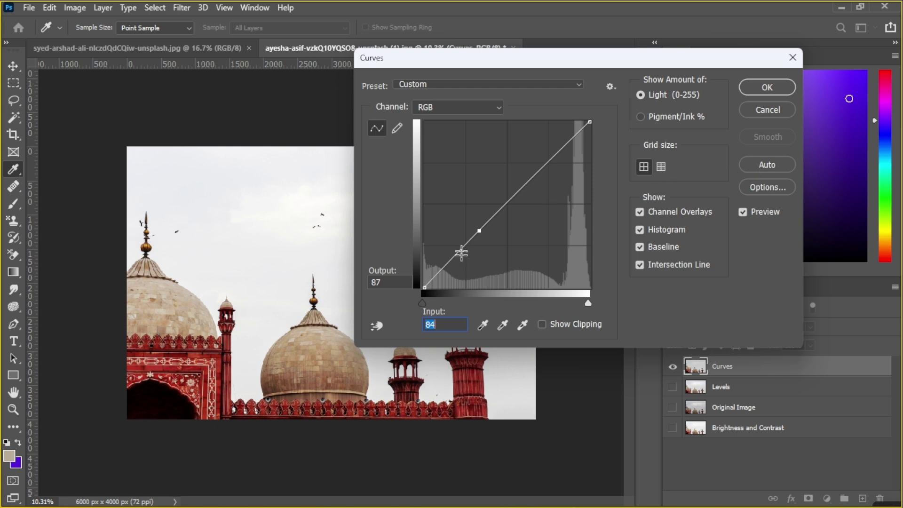
{"action": "left_click", "coordinate": [782, 112]}
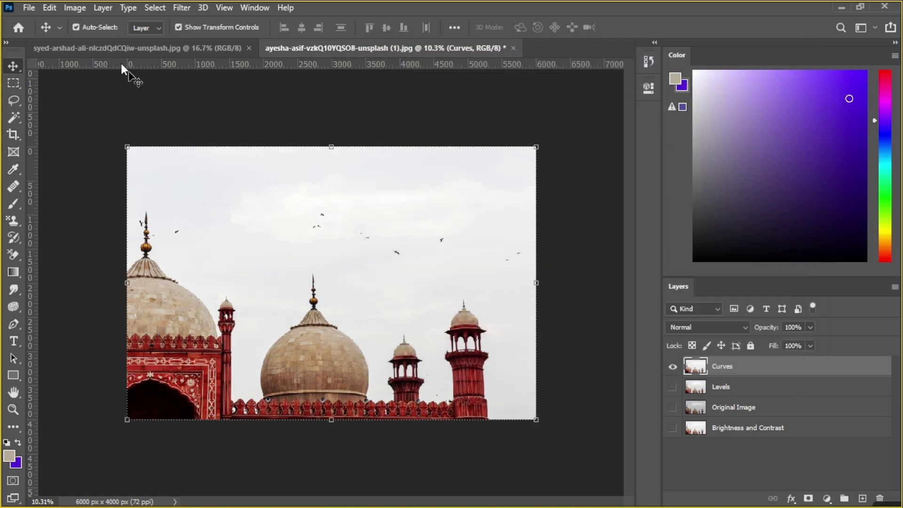
Step: Open the Curves adjustment for the Curves layer, try pulling a highlight point down to input 222, output 86, and undo it
{"action": "left_click", "coordinate": [79, 8]}
{"action": "mouse_move", "coordinate": [93, 38]}
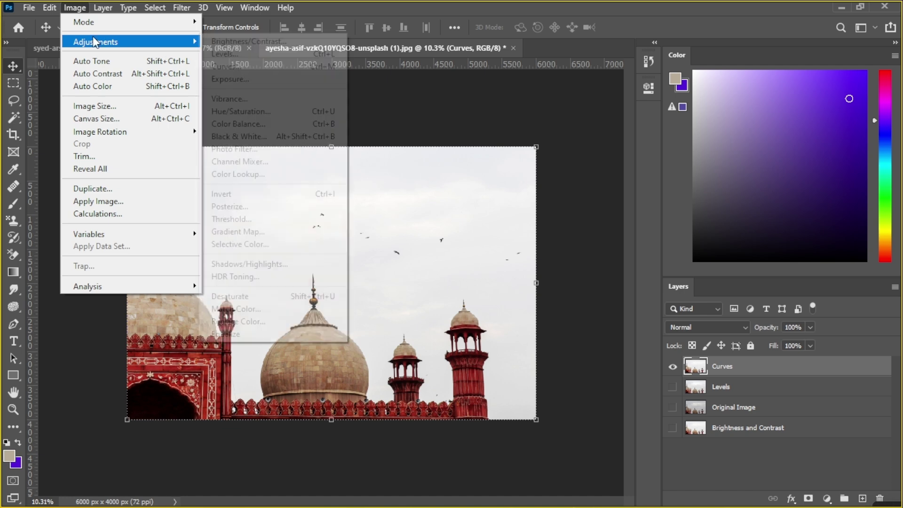
{"action": "left_click", "coordinate": [228, 66]}
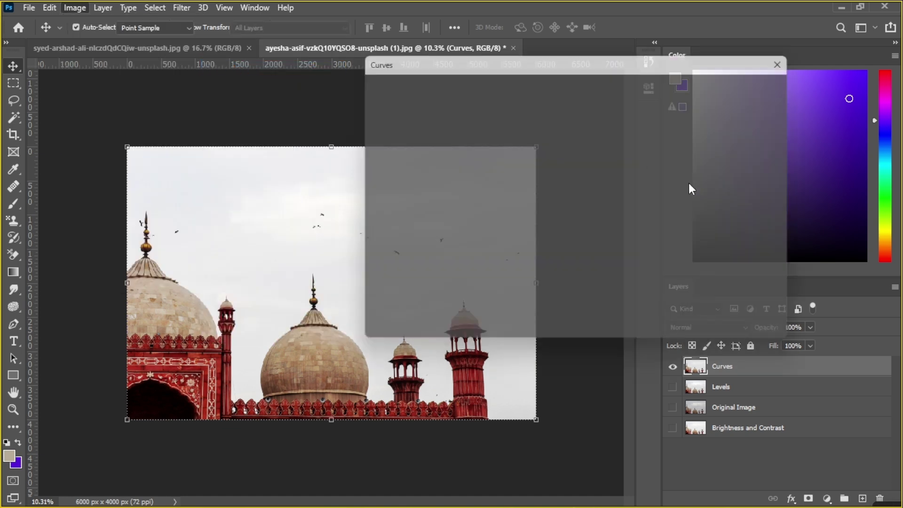
{"action": "left_click_drag", "start_coordinate": [613, 62], "coordinate": [727, 22]}
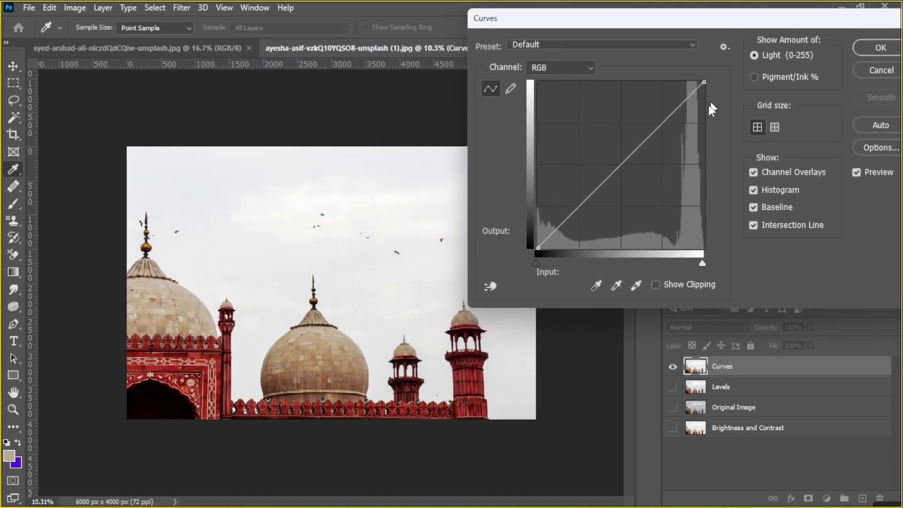
{"action": "left_click_drag", "start_coordinate": [666, 116], "coordinate": [683, 192]}
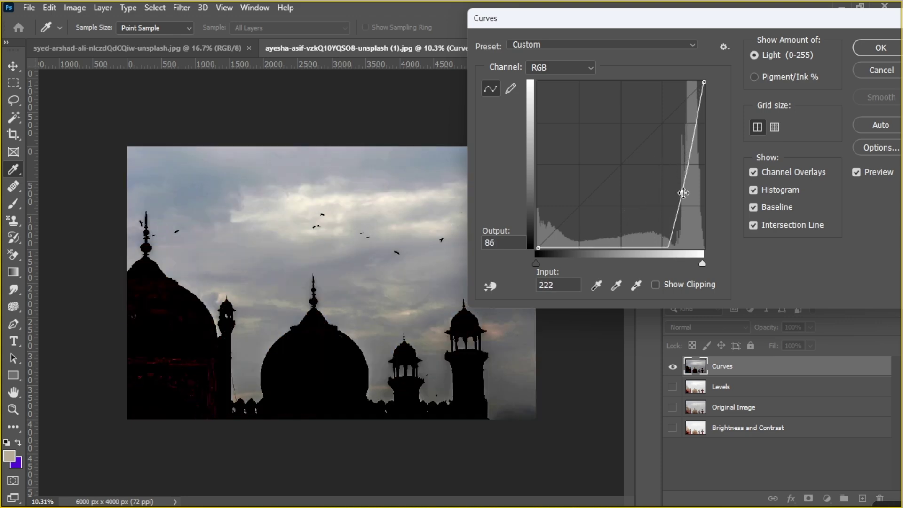
{"action": "key", "text": "ctrl+z"}
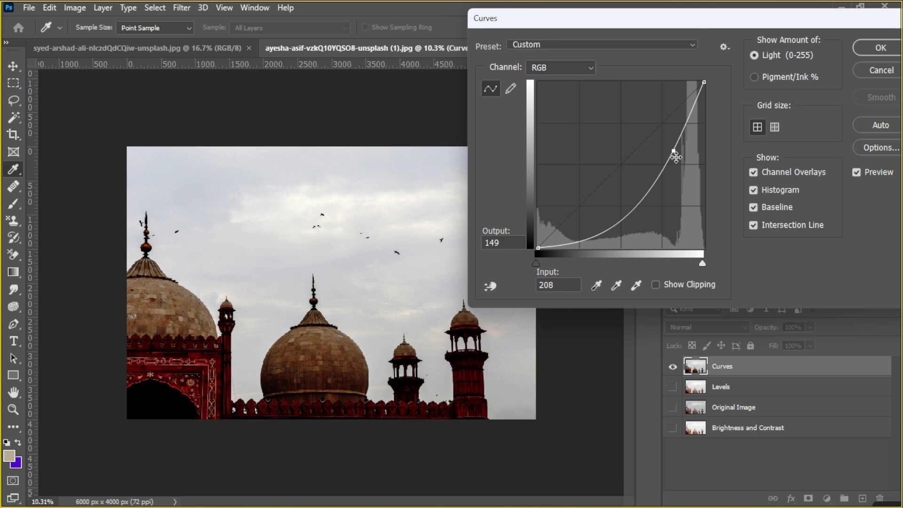
Step: Try an S-shaped curve with a highlight point at input 184, output 207 and a shadow point at input 89, output 55
{"action": "left_click_drag", "start_coordinate": [673, 151], "coordinate": [627, 119]}
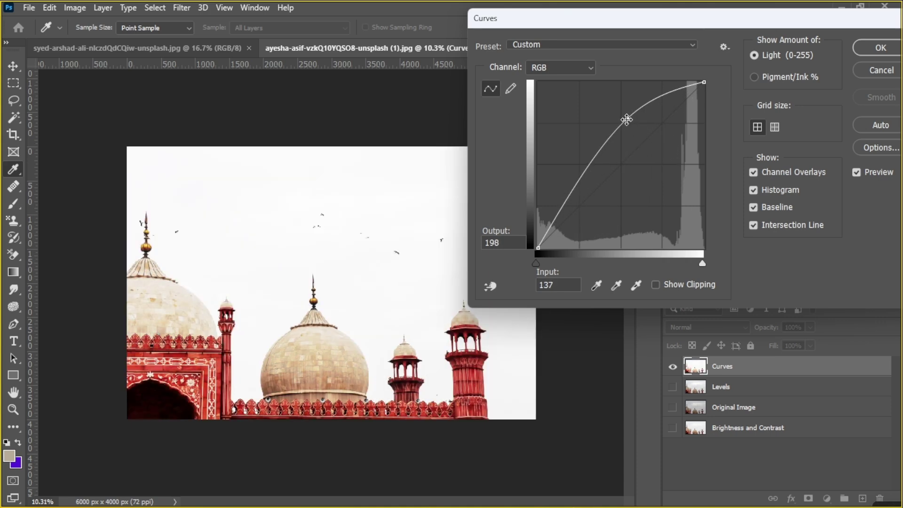
{"action": "left_click_drag", "start_coordinate": [626, 119], "coordinate": [658, 114]}
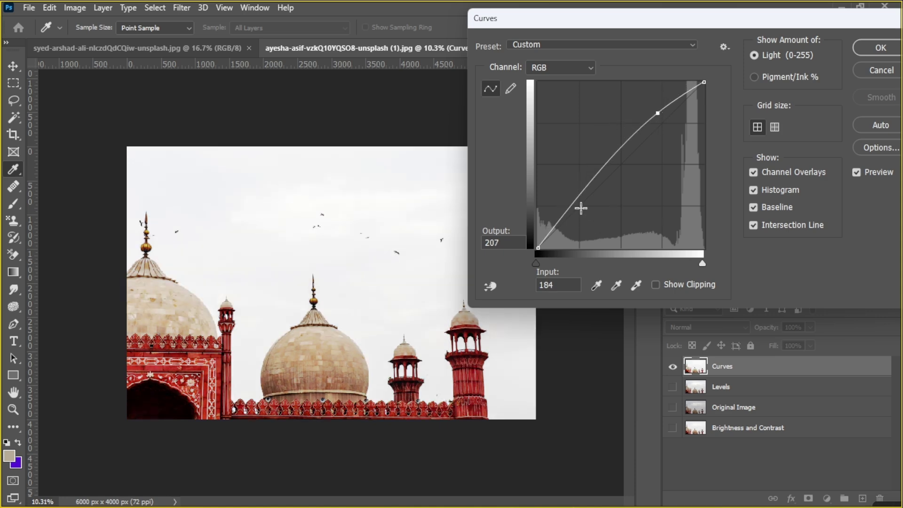
{"action": "left_click_drag", "start_coordinate": [577, 199], "coordinate": [596, 213]}
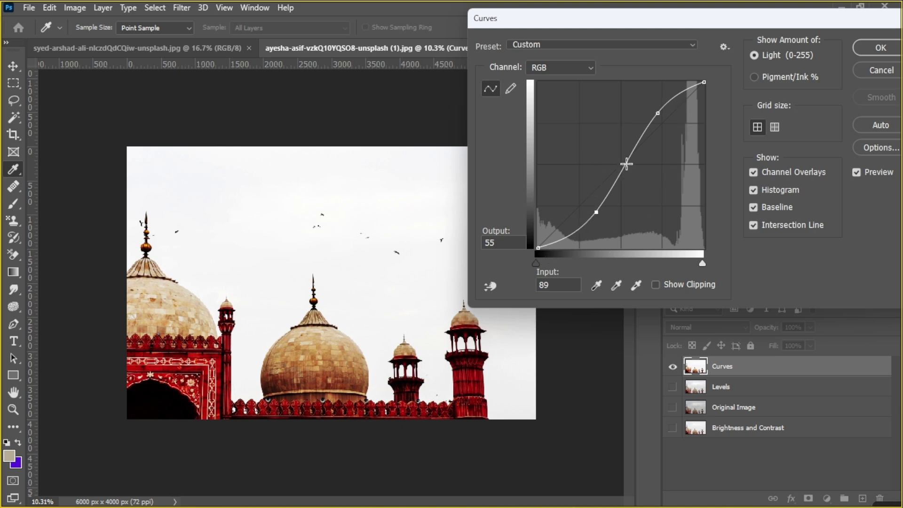
Step: Try distorting the tones by adding and moving several midtone curve points into a wavy curve, and cancel the Curves adjustment
{"action": "left_click_drag", "start_coordinate": [627, 163], "coordinate": [608, 168]}
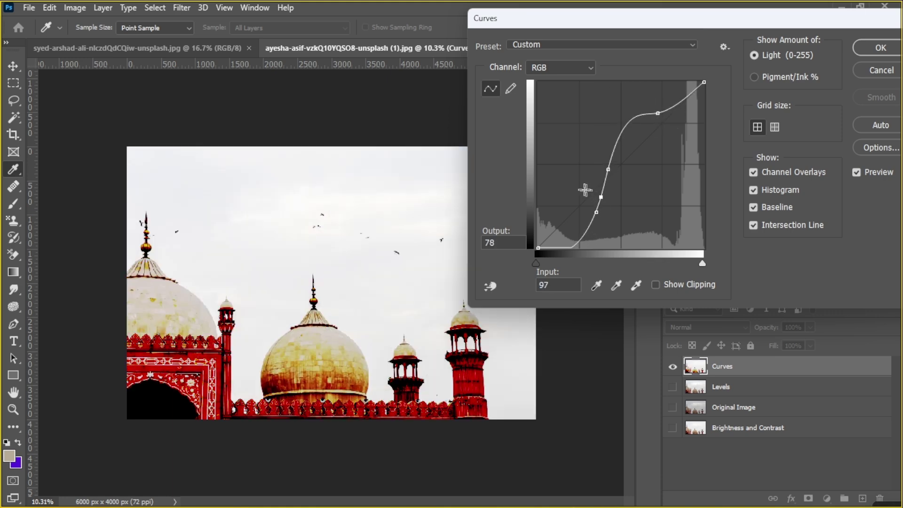
{"action": "mouse_move", "coordinate": [597, 213]}
{"action": "left_mouse_down"}
{"action": "mouse_move", "coordinate": [580, 198]}
{"action": "mouse_move", "coordinate": [605, 198]}
{"action": "left_mouse_up"}
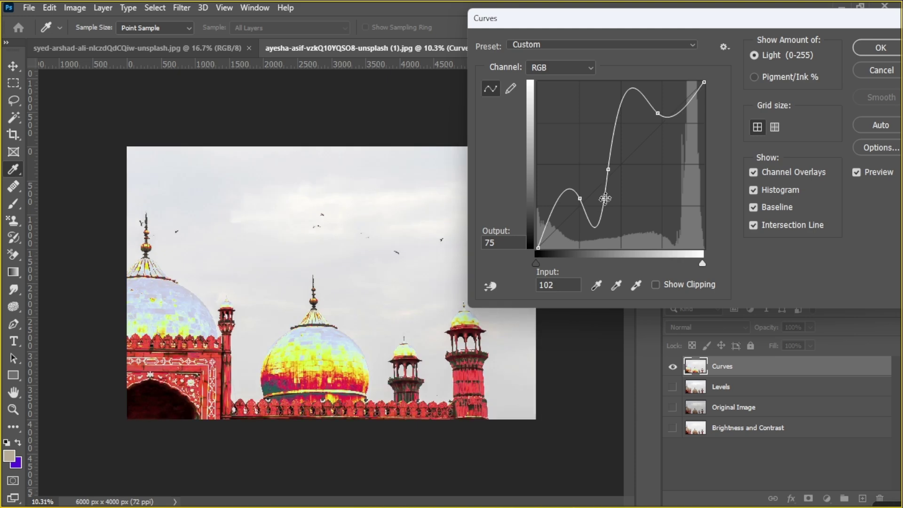
{"action": "left_click_drag", "start_coordinate": [611, 142], "coordinate": [647, 148]}
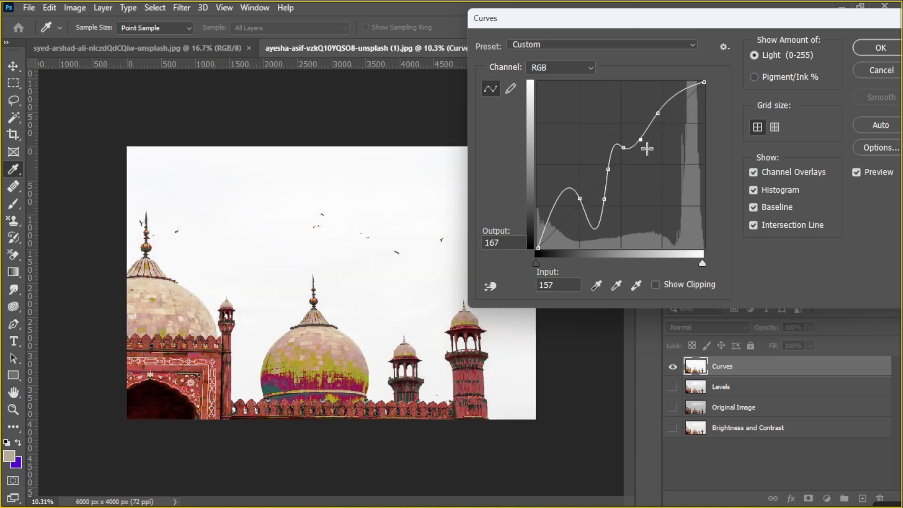
{"action": "left_click", "coordinate": [601, 180]}
{"action": "left_click_drag", "start_coordinate": [602, 179], "coordinate": [646, 170]}
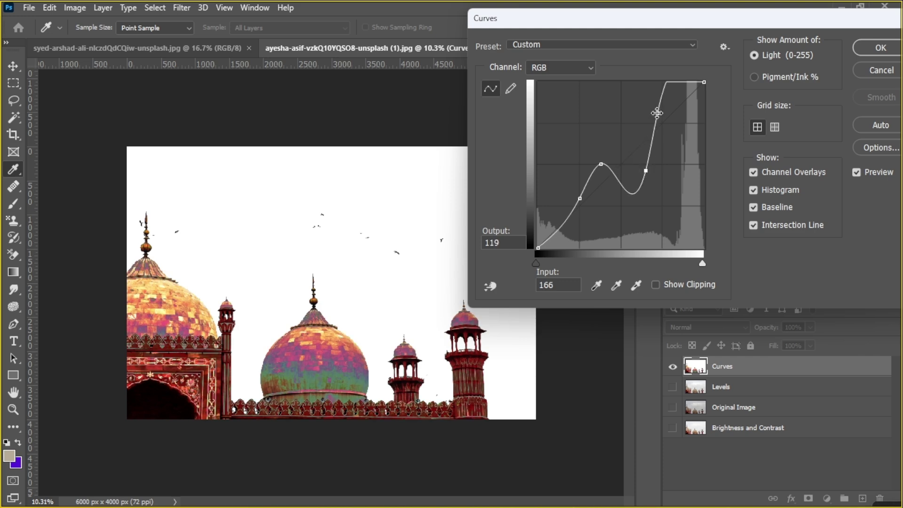
{"action": "left_click_drag", "start_coordinate": [657, 113], "coordinate": [663, 134]}
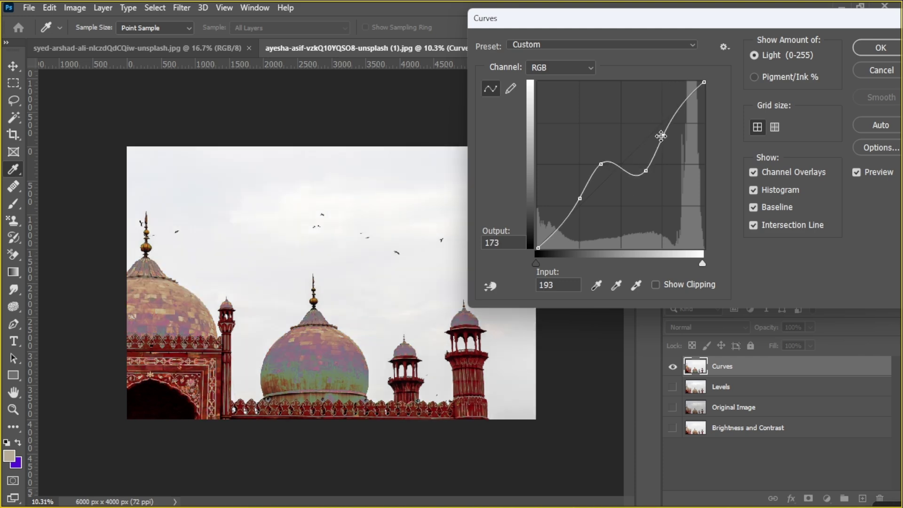
{"action": "key", "text": "ctrl+z"}
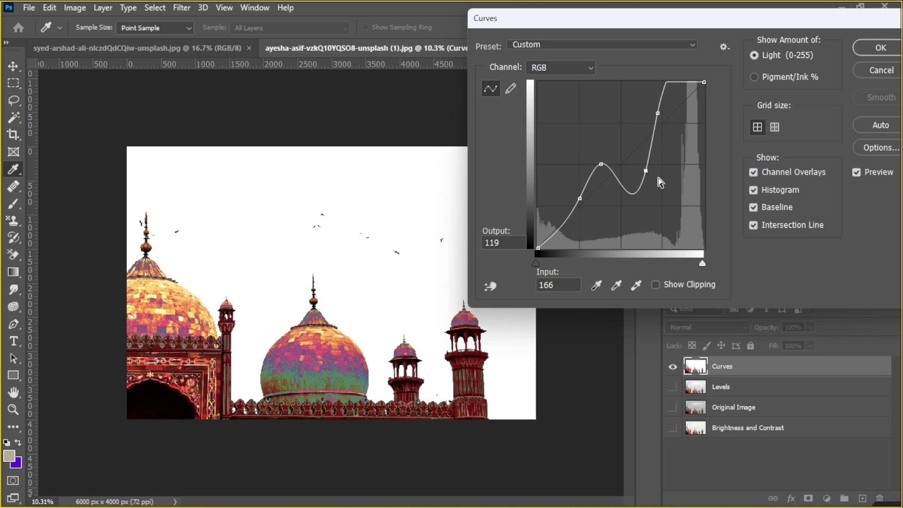
{"action": "left_click", "coordinate": [874, 70]}
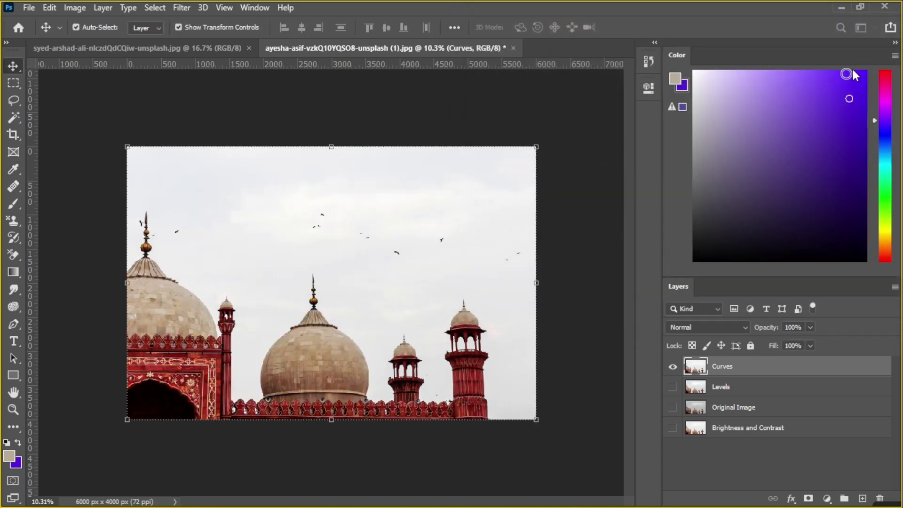
Step: Reopen the Curves adjustment and try an S-curve with points at input 184, output 212 and input 78, output 58
{"action": "left_click", "coordinate": [85, 9]}
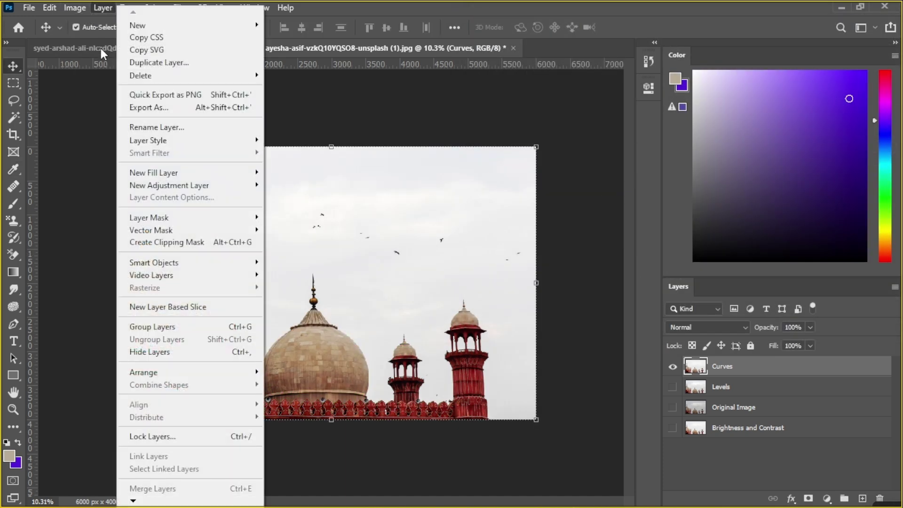
{"action": "mouse_move", "coordinate": [85, 43]}
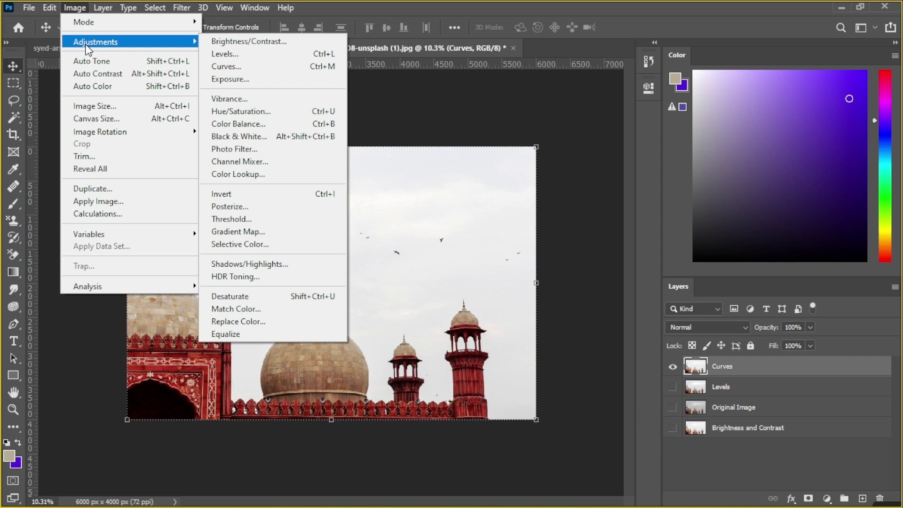
{"action": "left_click", "coordinate": [221, 65]}
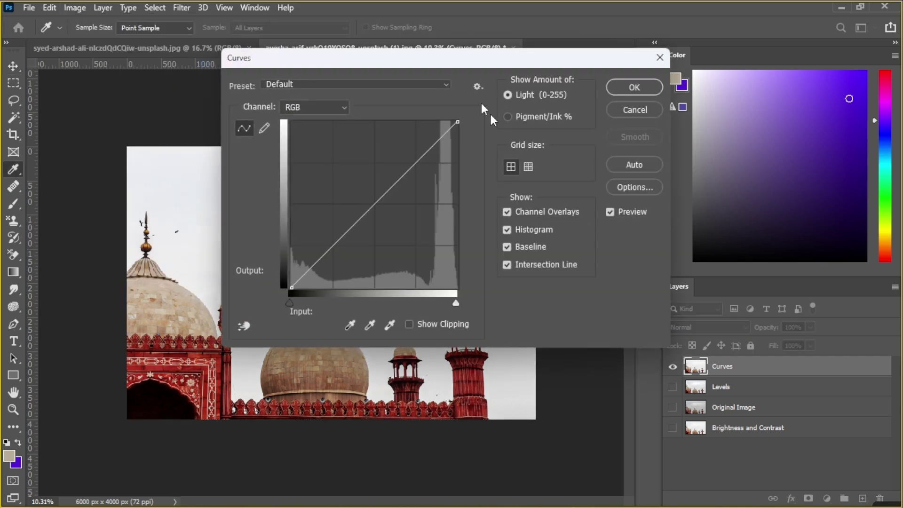
{"action": "left_click_drag", "start_coordinate": [447, 57], "coordinate": [644, 37]}
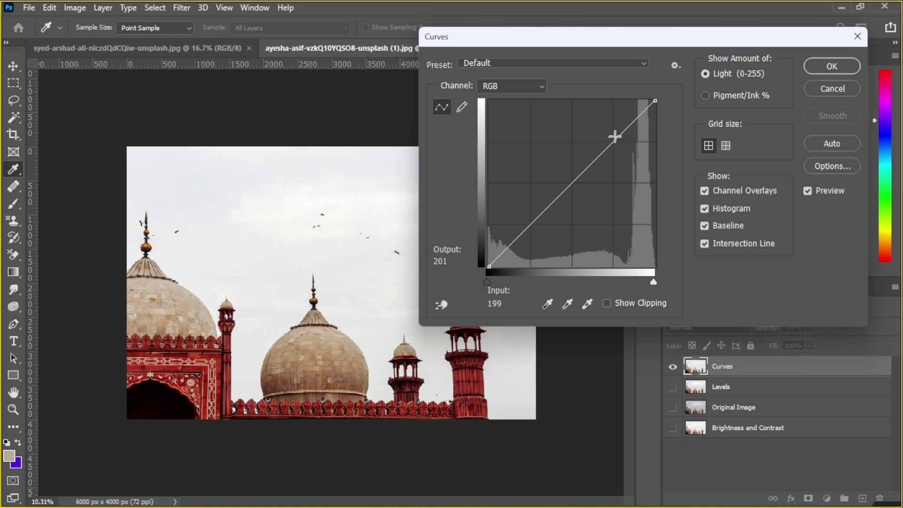
{"action": "left_click_drag", "start_coordinate": [614, 141], "coordinate": [608, 128]}
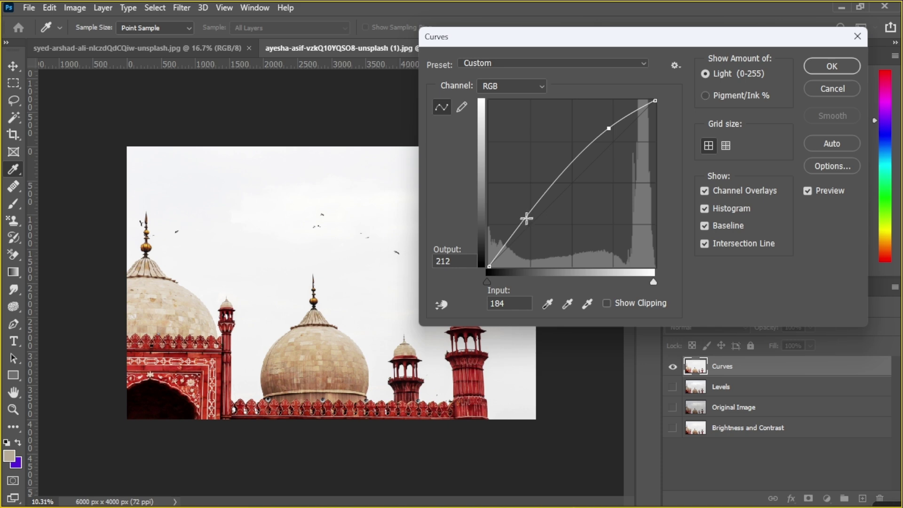
{"action": "left_click_drag", "start_coordinate": [528, 215], "coordinate": [540, 229]}
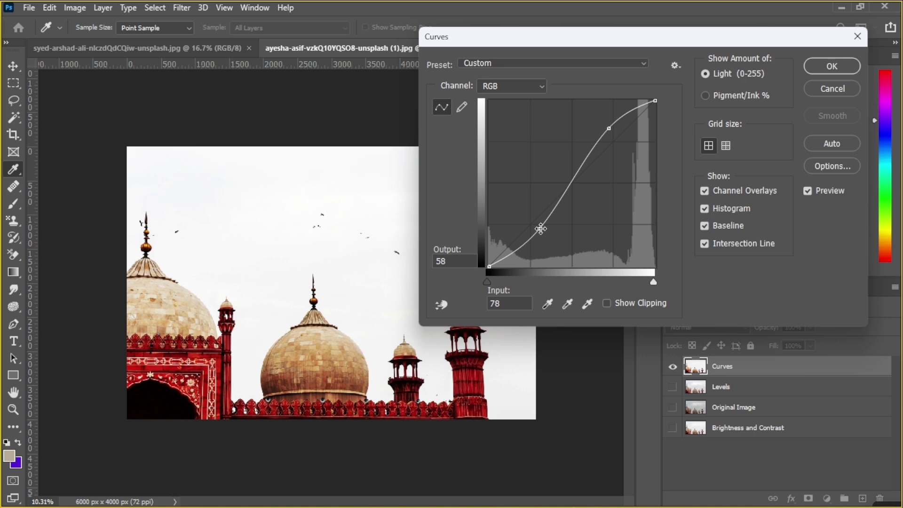
Step: Try gentler and stronger contrast by repositioning both curve points, ending at input 176, output 193 and input 77, output 53
{"action": "left_click_drag", "start_coordinate": [541, 229], "coordinate": [523, 230]}
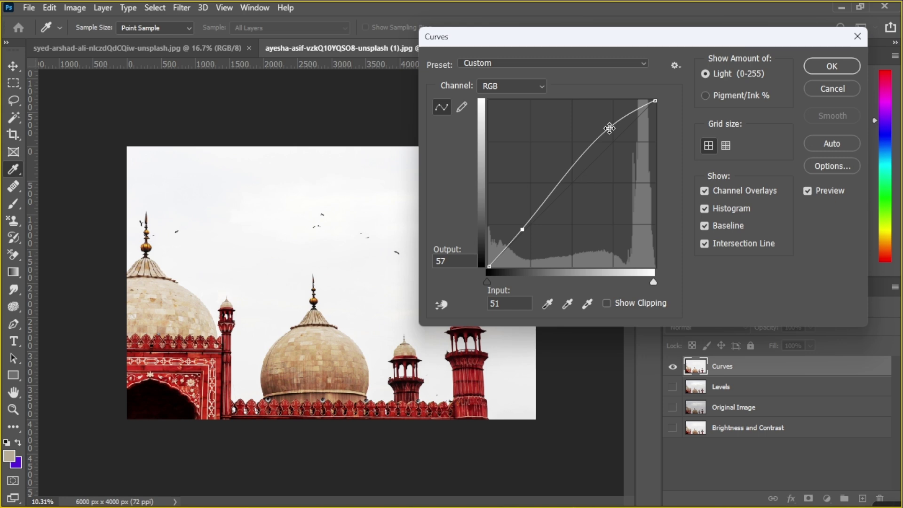
{"action": "left_click_drag", "start_coordinate": [608, 128], "coordinate": [606, 142]}
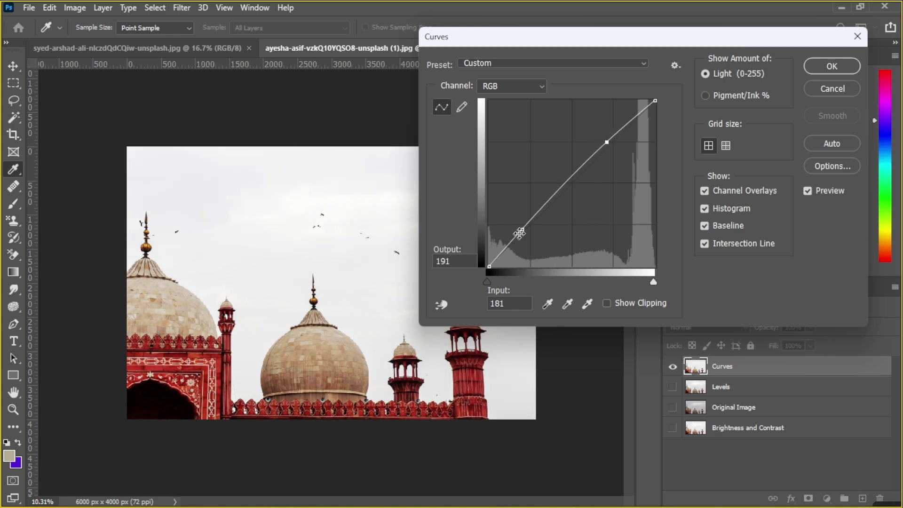
{"action": "mouse_move", "coordinate": [521, 231]}
{"action": "left_mouse_down"}
{"action": "mouse_move", "coordinate": [560, 237]}
{"action": "mouse_move", "coordinate": [530, 227]}
{"action": "left_mouse_up"}
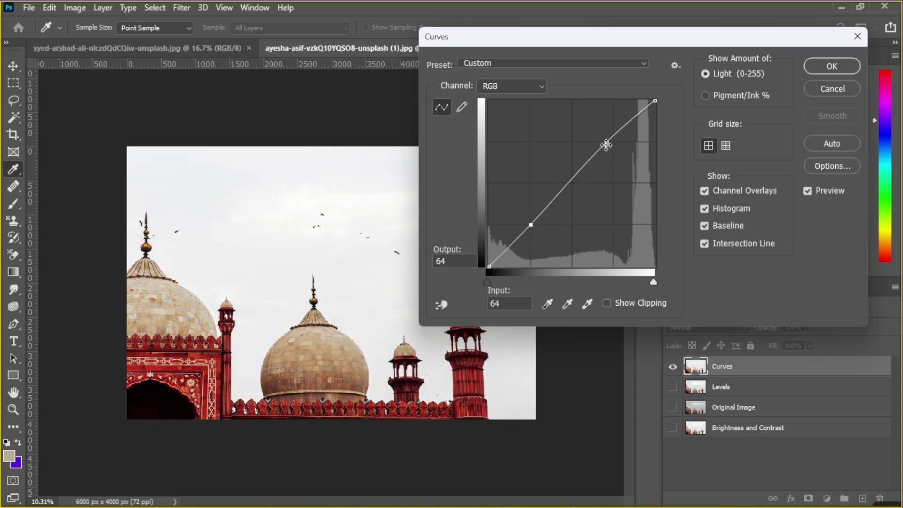
{"action": "mouse_move", "coordinate": [606, 143]}
{"action": "left_mouse_down"}
{"action": "mouse_move", "coordinate": [627, 173]}
{"action": "mouse_move", "coordinate": [586, 134]}
{"action": "mouse_move", "coordinate": [603, 141]}
{"action": "left_mouse_up"}
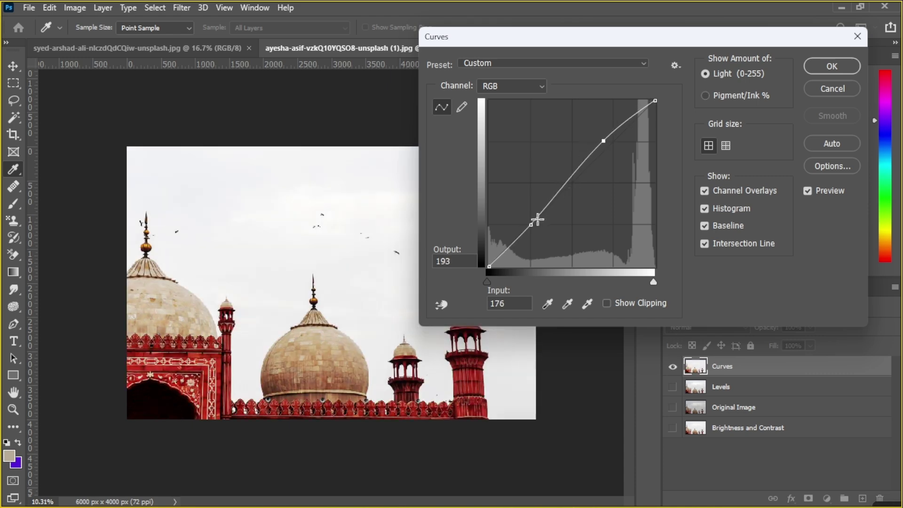
{"action": "left_click_drag", "start_coordinate": [532, 225], "coordinate": [541, 233]}
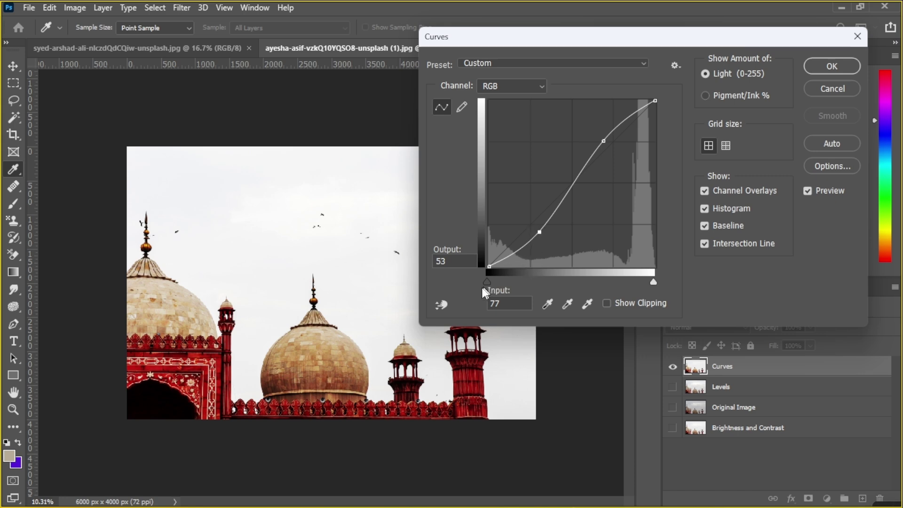
Step: Try raising the curve's black point to input 45 with output 0, and close the Curves adjustment
{"action": "left_click_drag", "start_coordinate": [495, 282], "coordinate": [517, 281]}
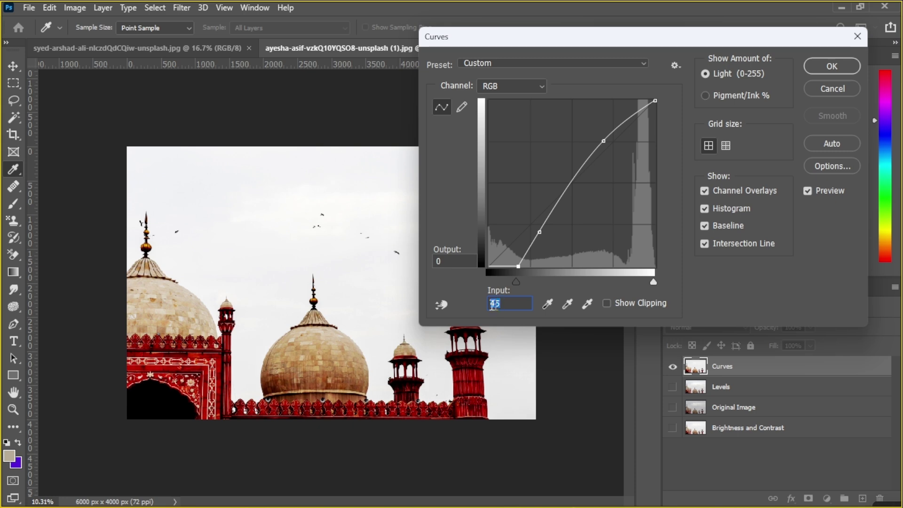
{"action": "left_click", "coordinate": [454, 261]}
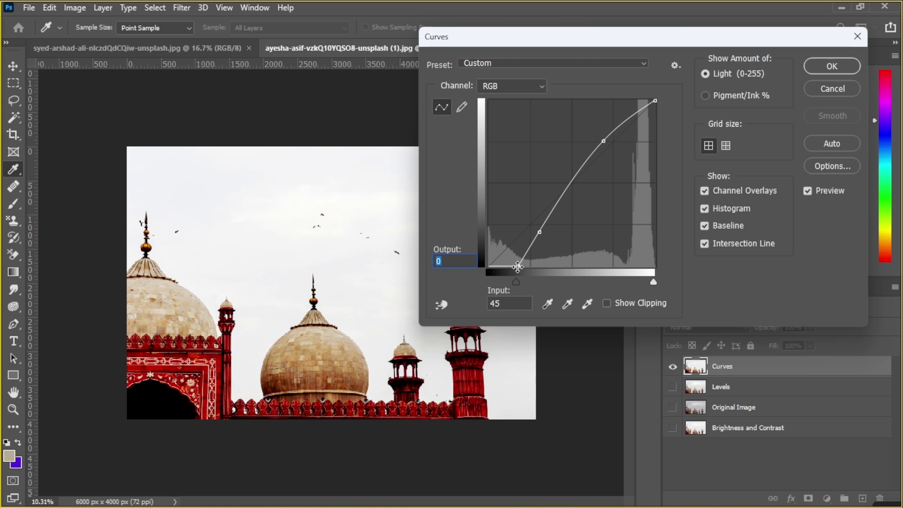
{"action": "left_click", "coordinate": [832, 67]}
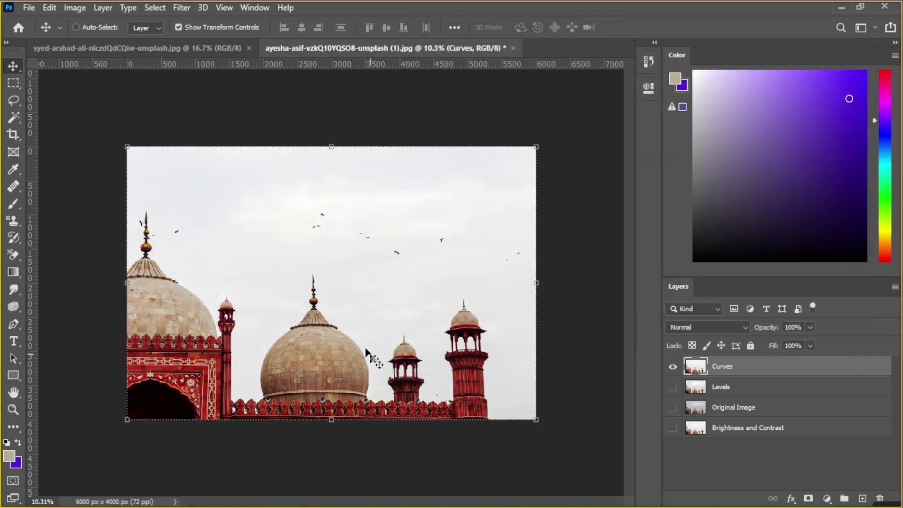
Step: Add a Curves adjustment layer above the Curves layer and brighten the central dome's tones with the on-image adjustment tool
{"action": "left_click", "coordinate": [827, 500]}
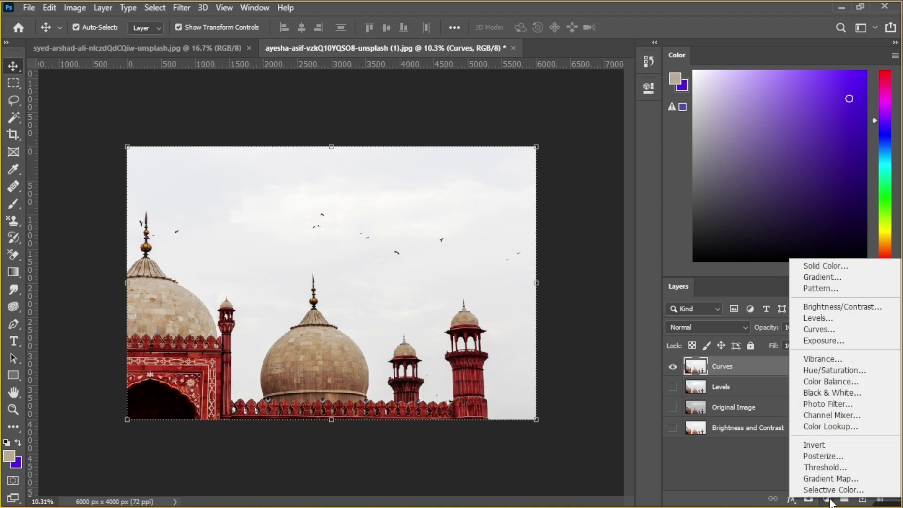
{"action": "left_click", "coordinate": [821, 330]}
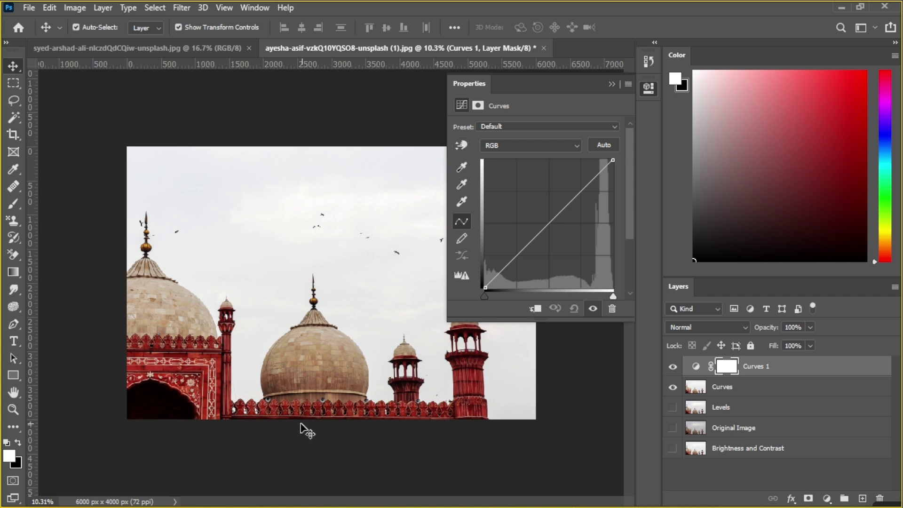
{"action": "scroll", "coordinate": [296, 429], "scroll_direction": "up", "scroll_amount": 2}
{"action": "scroll", "coordinate": [306, 402], "scroll_direction": "up", "scroll_amount": 5}
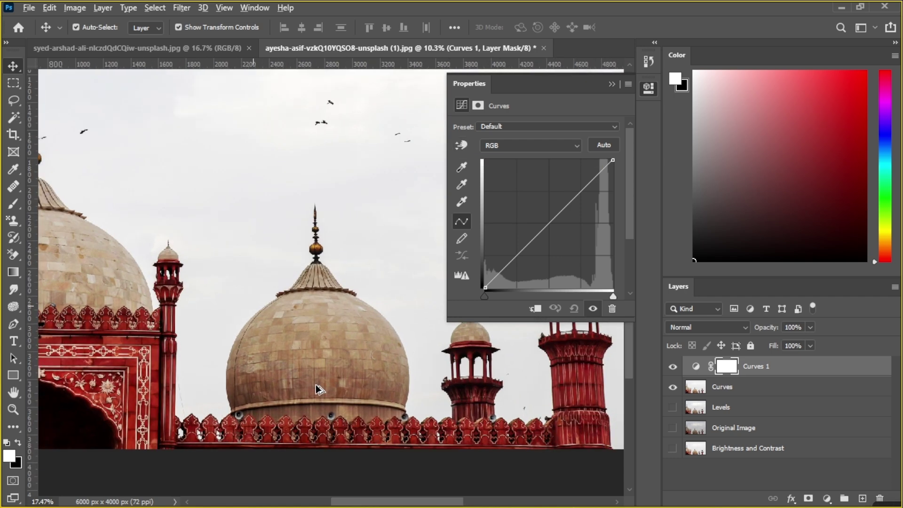
{"action": "scroll", "coordinate": [320, 388], "scroll_direction": "up", "scroll_amount": 2}
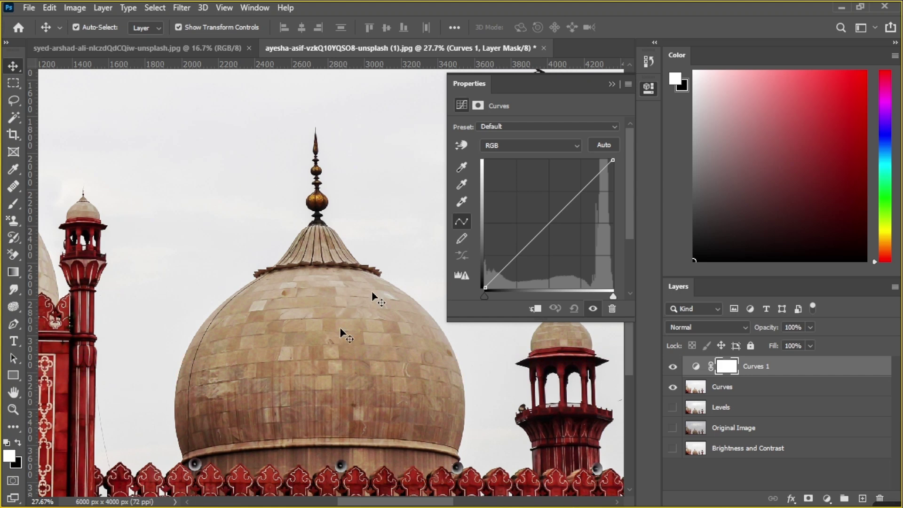
{"action": "left_click", "coordinate": [465, 145]}
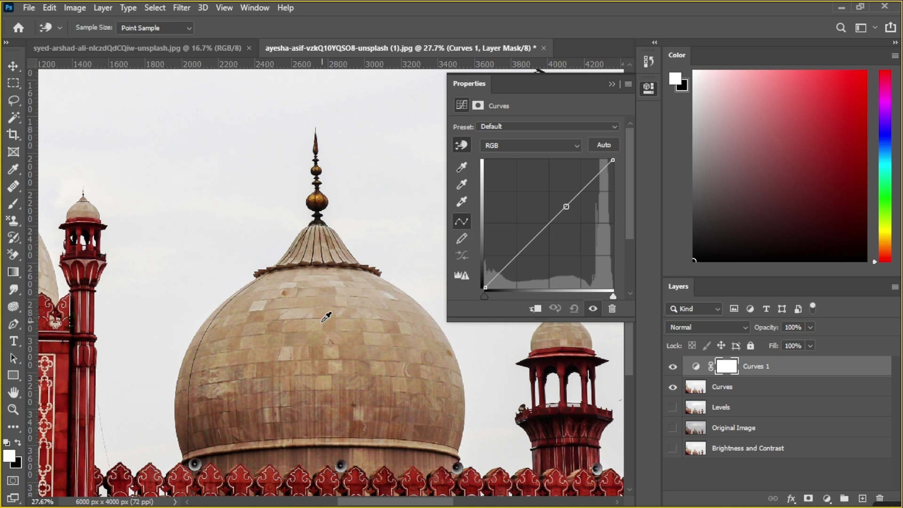
{"action": "left_click_drag", "start_coordinate": [321, 319], "coordinate": [315, 293]}
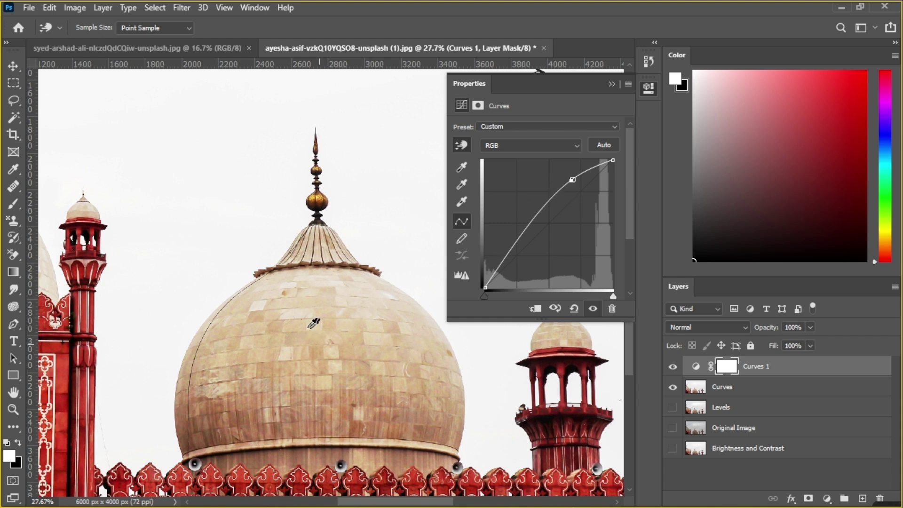
Step: Try darkening the central dome's tones with the on-image Curves tool, undo the curve changes, and toggle the tool off and on
{"action": "left_click_drag", "start_coordinate": [312, 302], "coordinate": [312, 344]}
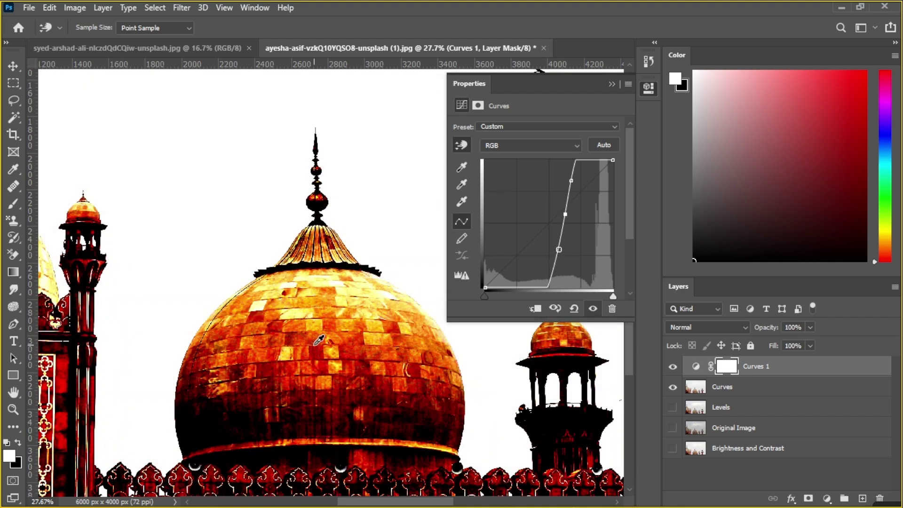
{"action": "key", "text": "ctrl+z"}
{"action": "key", "text": "ctrl+z"}
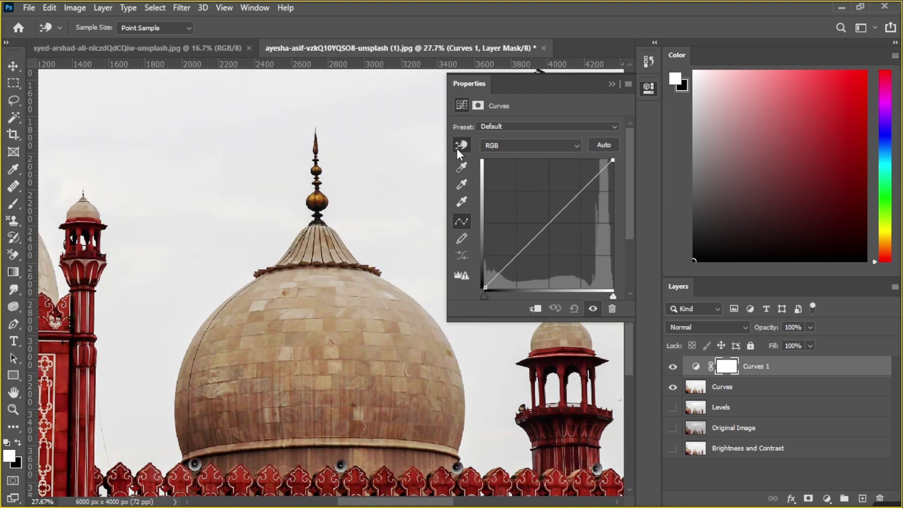
{"action": "left_click", "coordinate": [462, 145]}
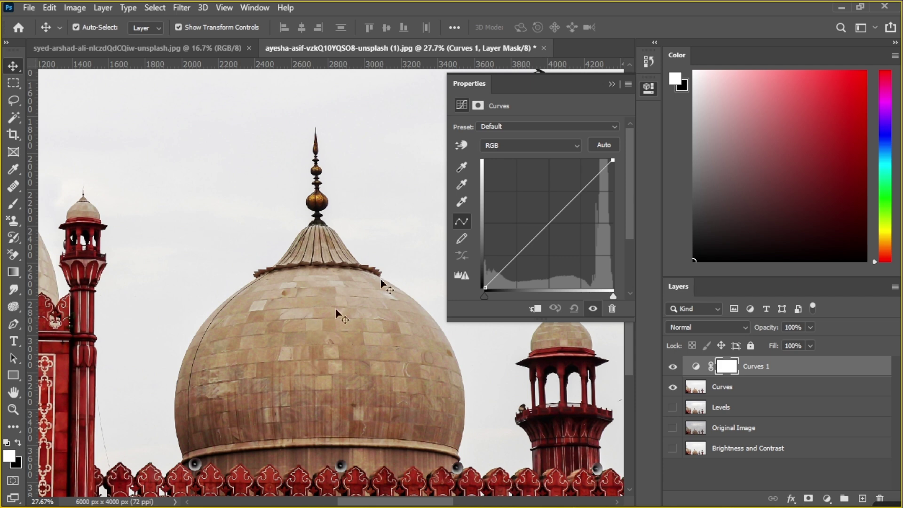
{"action": "left_click", "coordinate": [461, 145]}
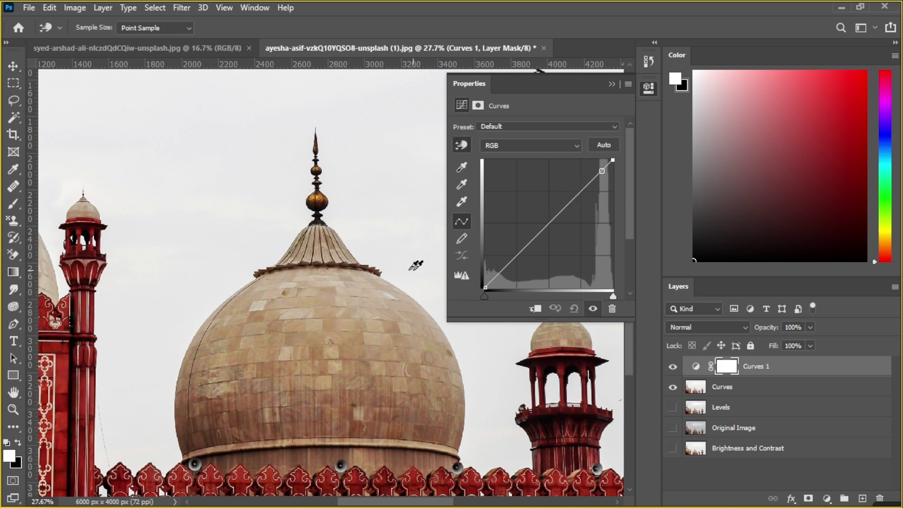
Step: Try darkening the tones of the central dome's golden finial with the on-image Curves tool, and undo the change
{"action": "left_click", "coordinate": [318, 197]}
{"action": "left_click_drag", "start_coordinate": [318, 198], "coordinate": [321, 212]}
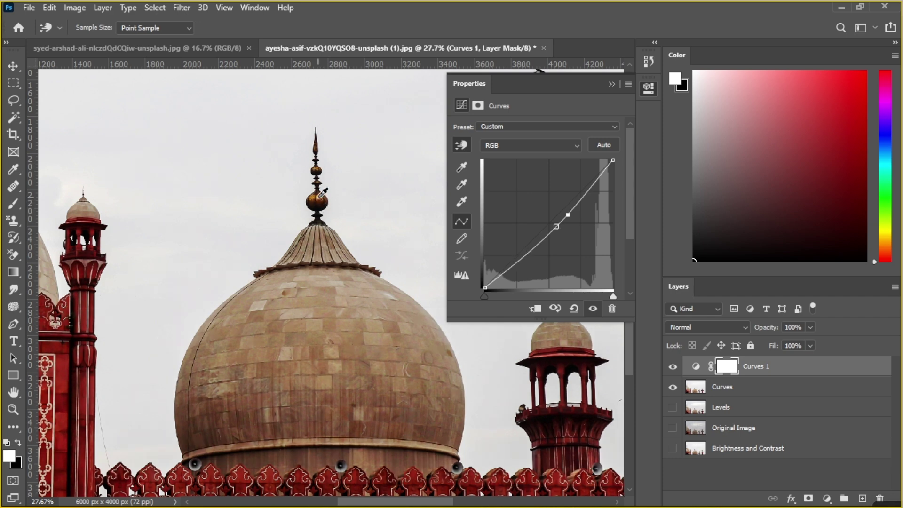
{"action": "key", "text": "ctrl+z"}
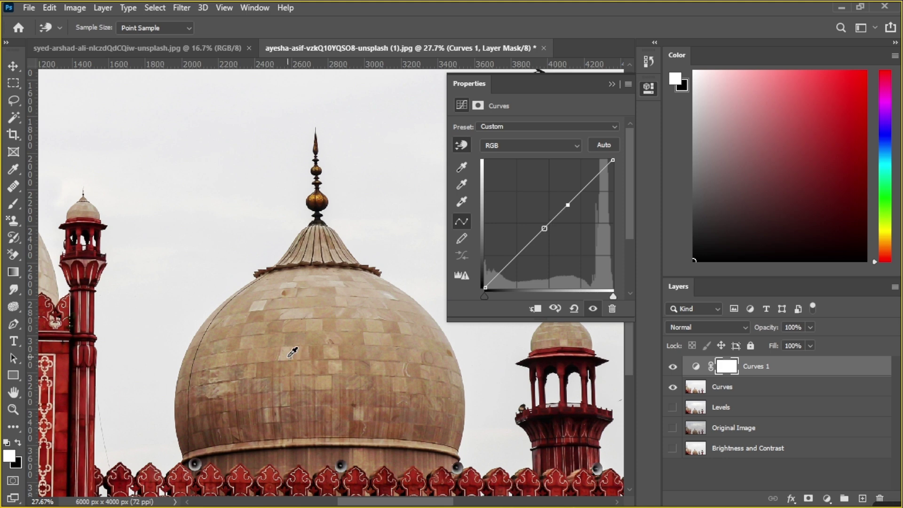
Step: Darken the central dome's tones with the on-image Curves tool and collapse the Curves properties to review the whole photo
{"action": "left_click", "coordinate": [306, 353]}
{"action": "left_click_drag", "start_coordinate": [306, 356], "coordinate": [306, 364]}
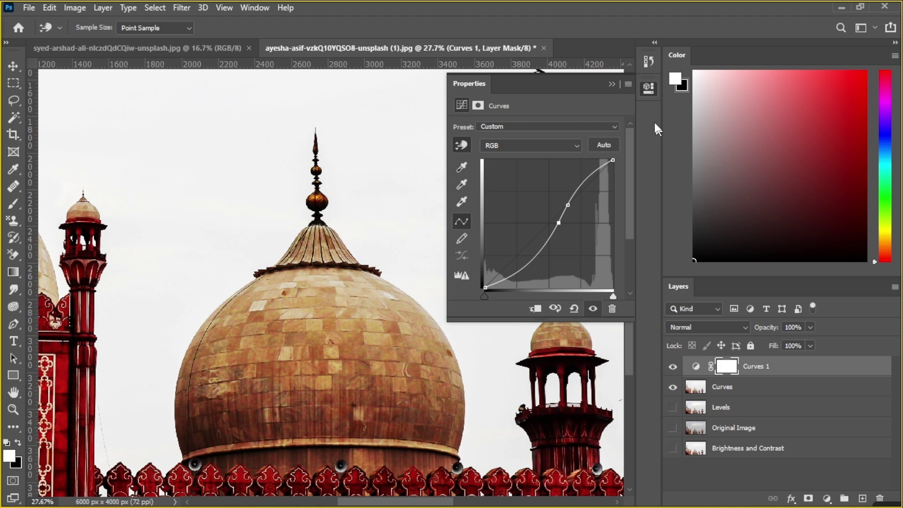
{"action": "left_click", "coordinate": [654, 83]}
{"action": "scroll", "coordinate": [401, 410], "scroll_direction": "down", "scroll_amount": 1}
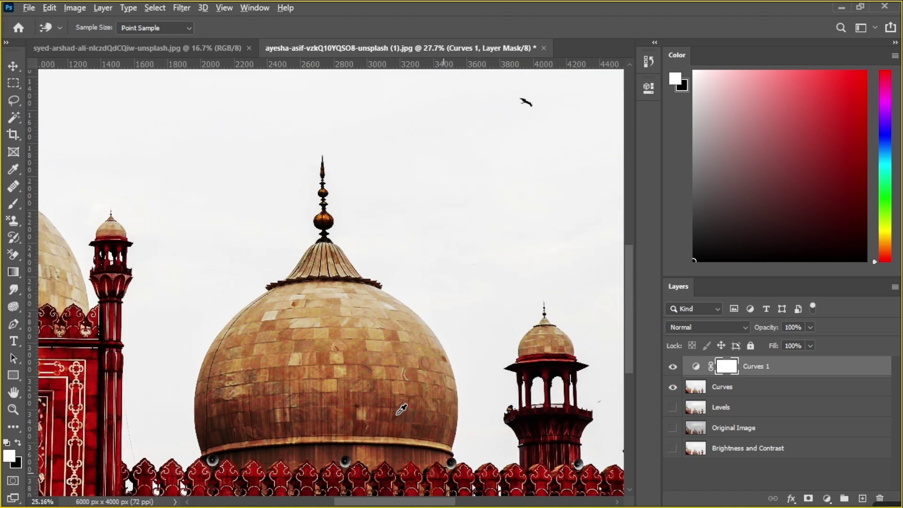
{"action": "scroll", "coordinate": [401, 410], "scroll_direction": "down", "scroll_amount": 7}
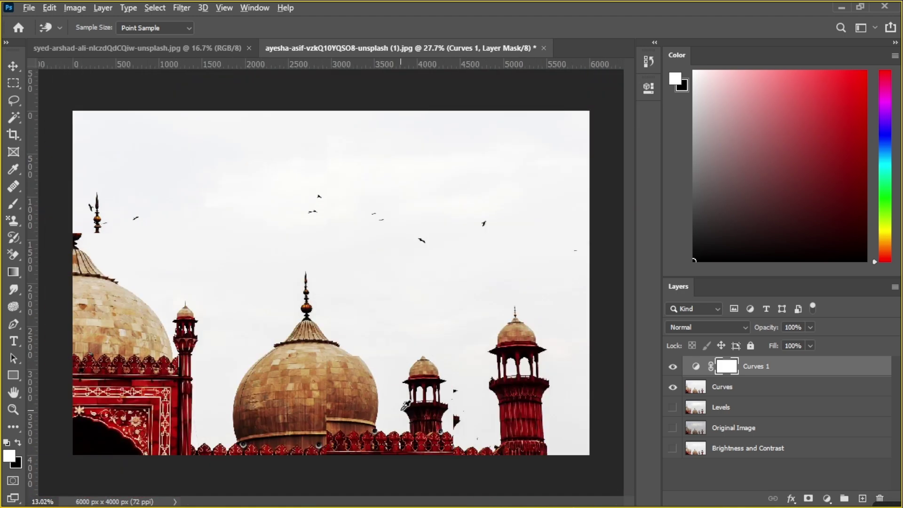
{"action": "scroll", "coordinate": [404, 405], "scroll_direction": "down", "scroll_amount": 1}
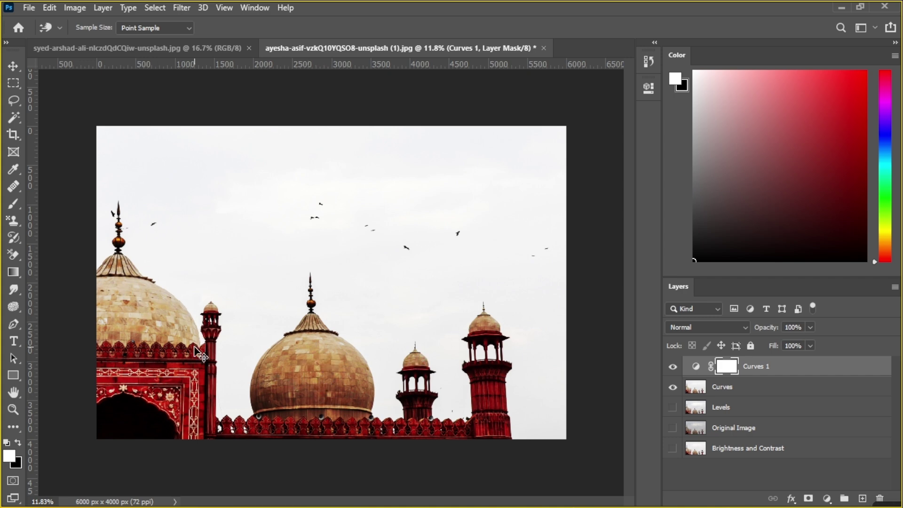
Step: Compare the photo without the Curves 1 adjustment layer and merge that layer down into the Curves layer
{"action": "left_click_drag", "start_coordinate": [200, 355], "coordinate": [200, 342]}
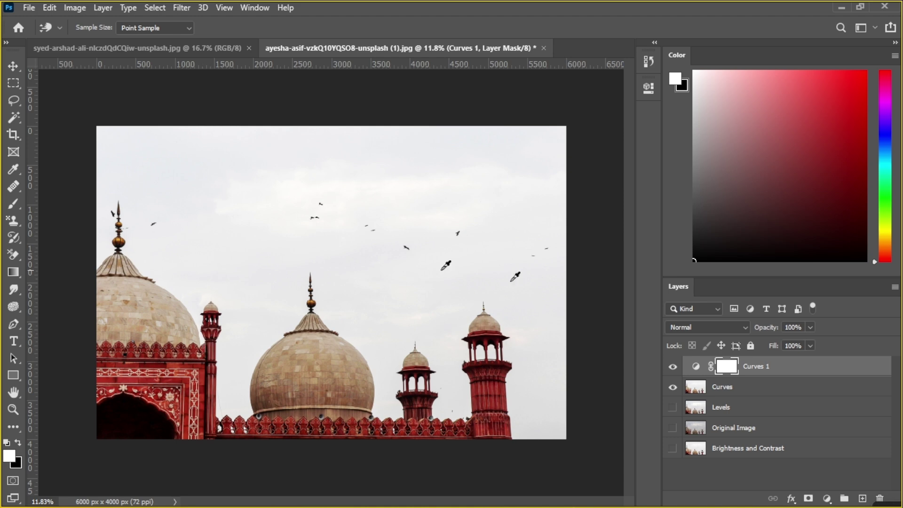
{"action": "left_click", "coordinate": [673, 367]}
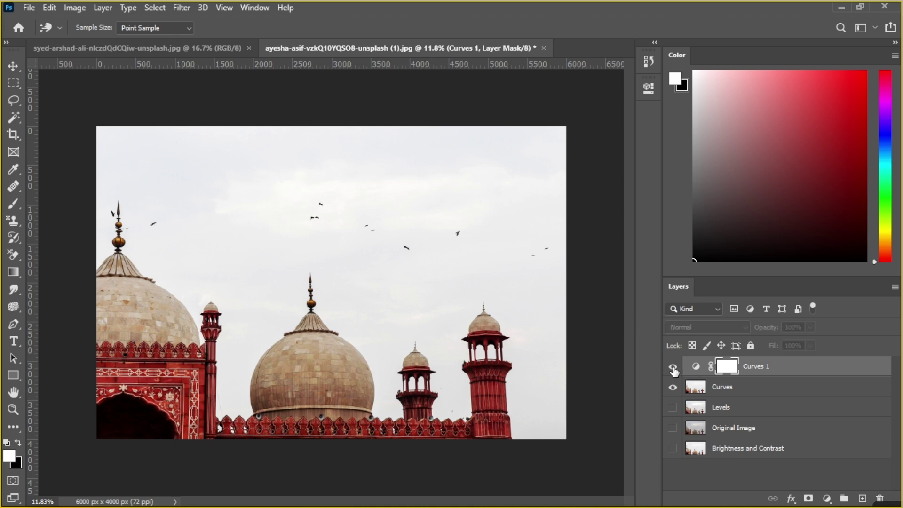
{"action": "key", "text": "ctrl+e"}
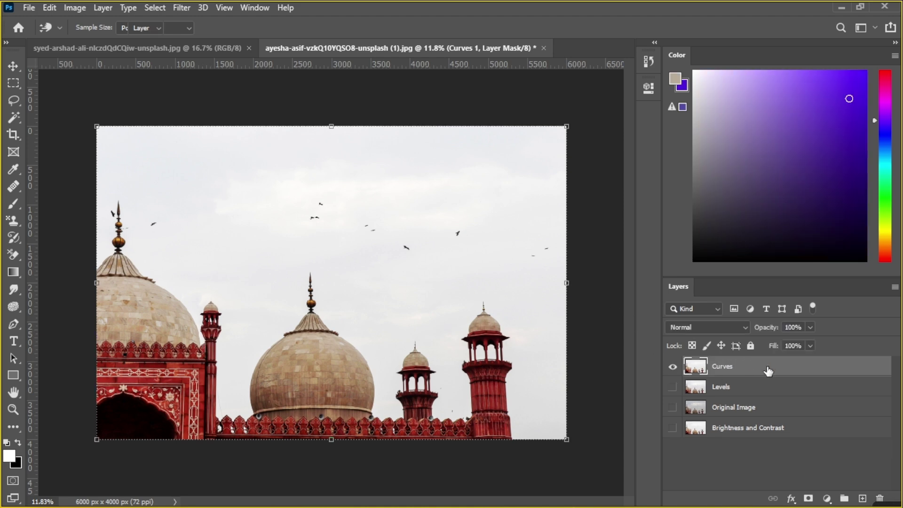
Step: Open Curves on the Curves layer and try the Green channel at input 149, output 203, and at input 121, output 57
{"action": "left_click", "coordinate": [74, 8]}
{"action": "mouse_move", "coordinate": [87, 42]}
{"action": "left_click", "coordinate": [235, 66]}
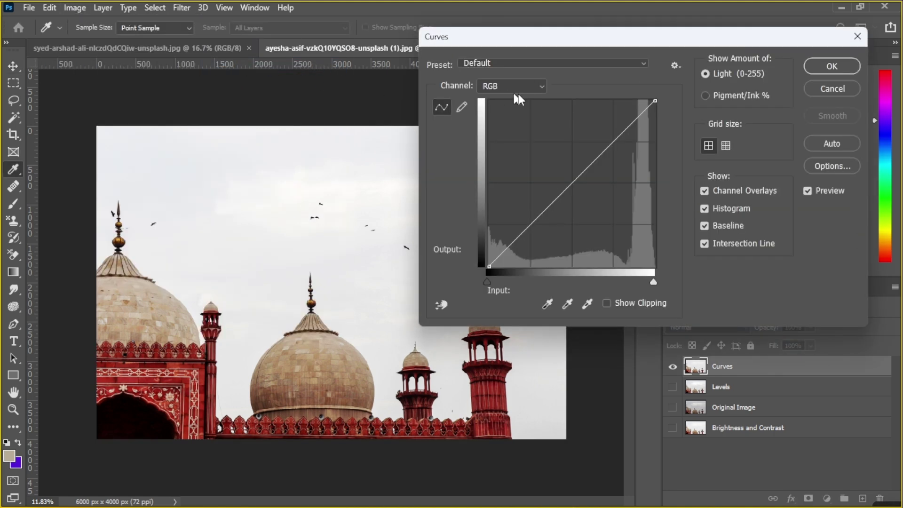
{"action": "left_click", "coordinate": [530, 92]}
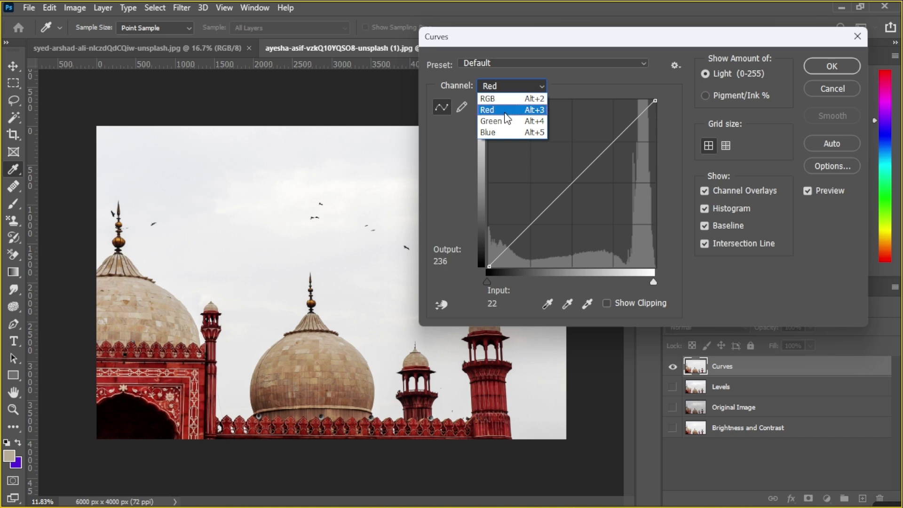
{"action": "left_click", "coordinate": [506, 124]}
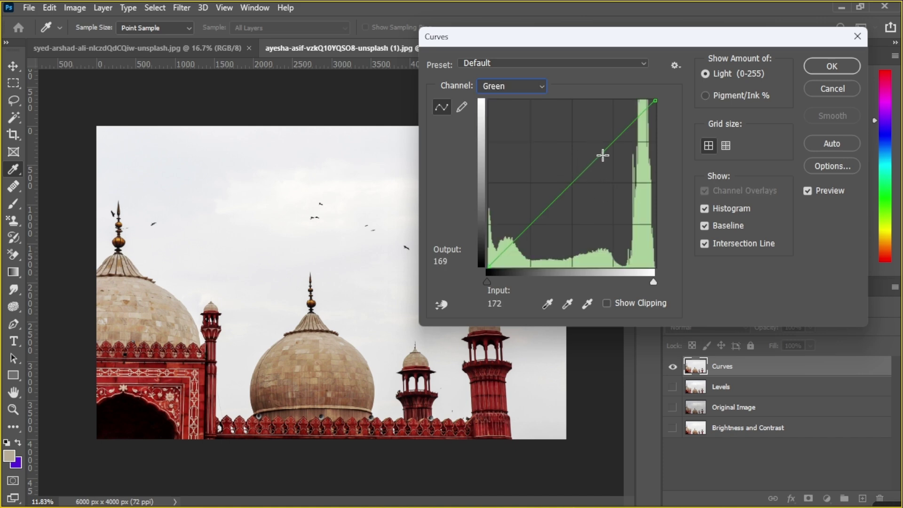
{"action": "left_click_drag", "start_coordinate": [606, 149], "coordinate": [586, 134]}
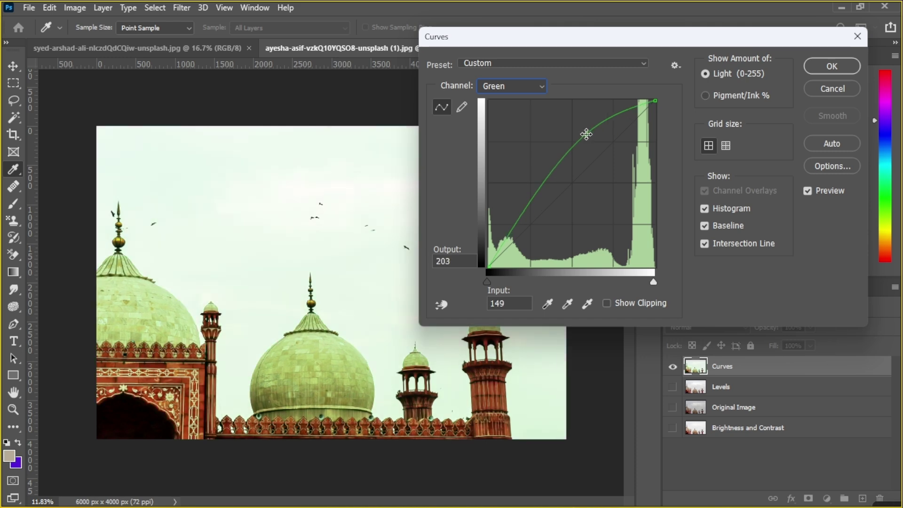
{"action": "key", "text": "ctrl+z"}
{"action": "left_click_drag", "start_coordinate": [529, 223], "coordinate": [568, 227]}
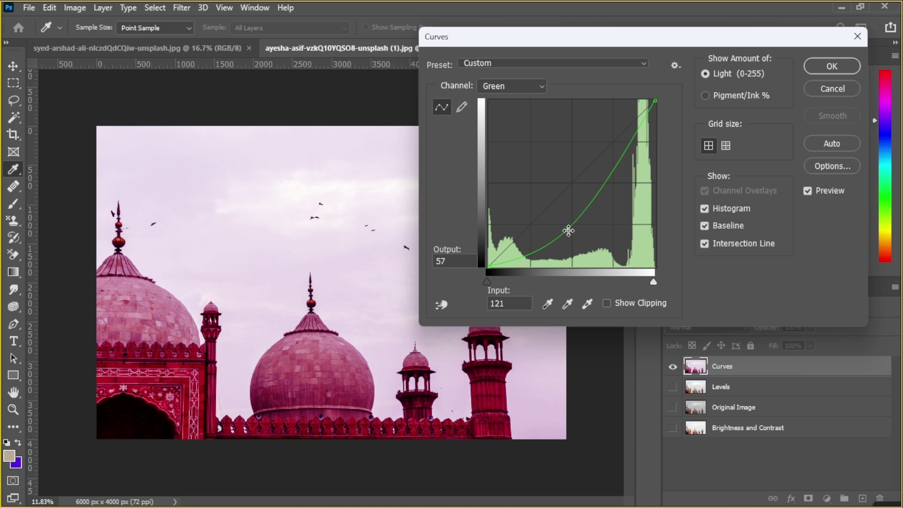
{"action": "key", "text": "ctrl+z"}
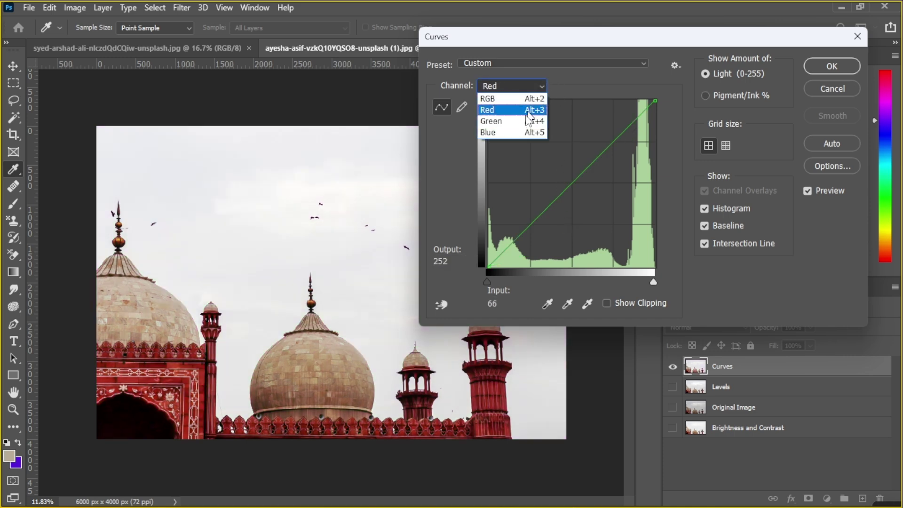
Step: Try the Blue channel curve with a point at input 172, output 116, and another at input 157, output 211
{"action": "left_click", "coordinate": [521, 134]}
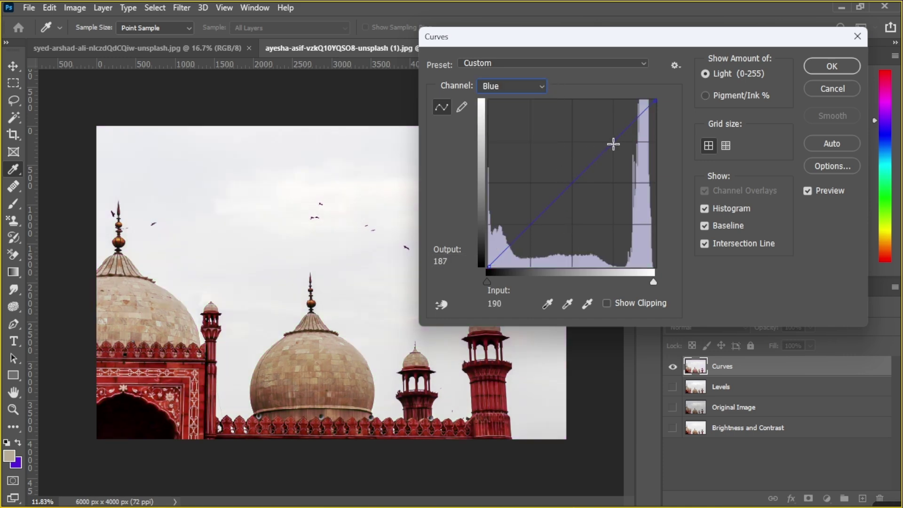
{"action": "left_click_drag", "start_coordinate": [613, 144], "coordinate": [602, 191]}
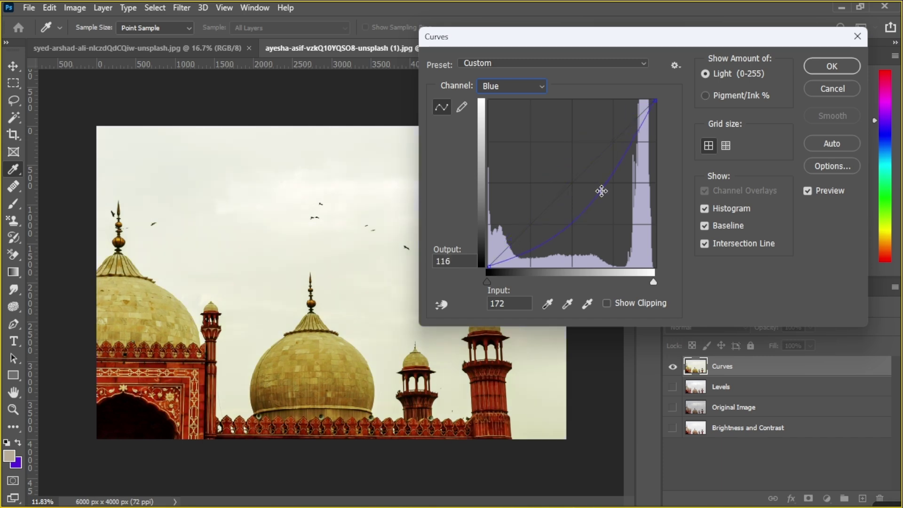
{"action": "key", "text": "ctrl+z"}
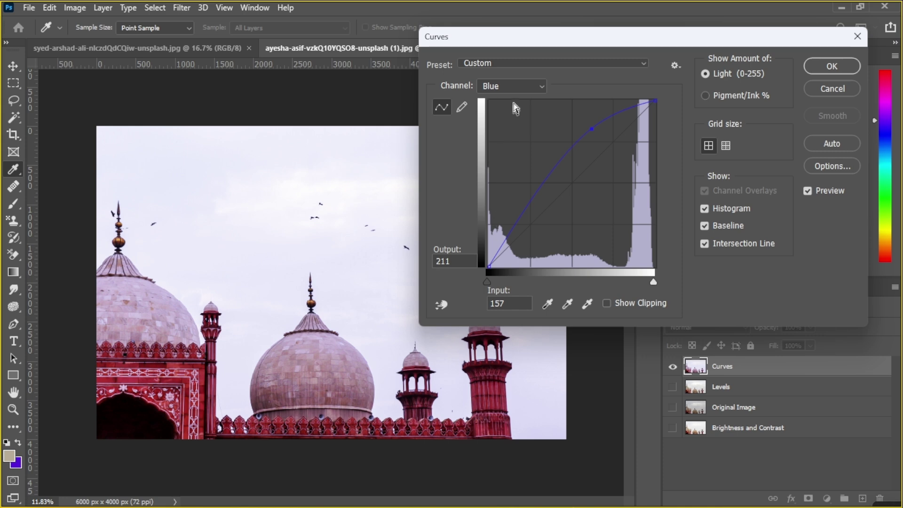
Step: Return to the combined RGB channel, apply the blue-shifted Curves adjustment, and undo it
{"action": "left_click", "coordinate": [517, 90]}
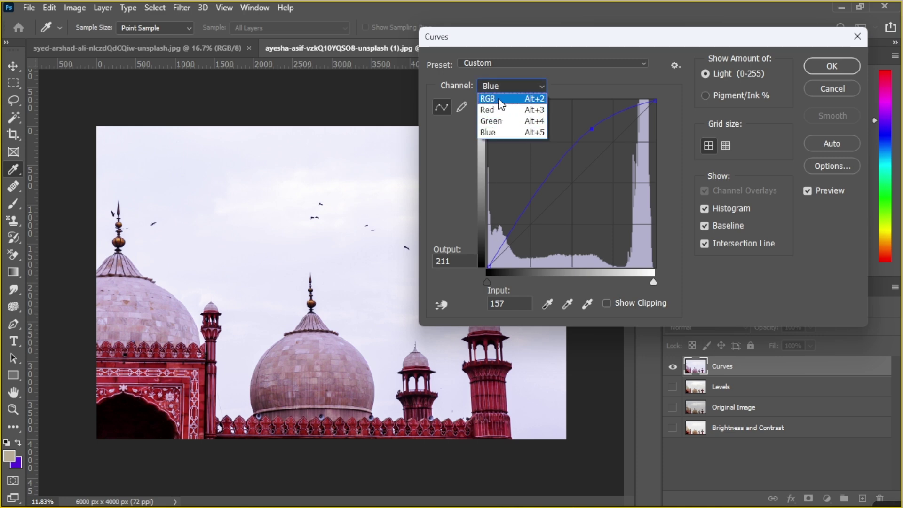
{"action": "left_click", "coordinate": [501, 99]}
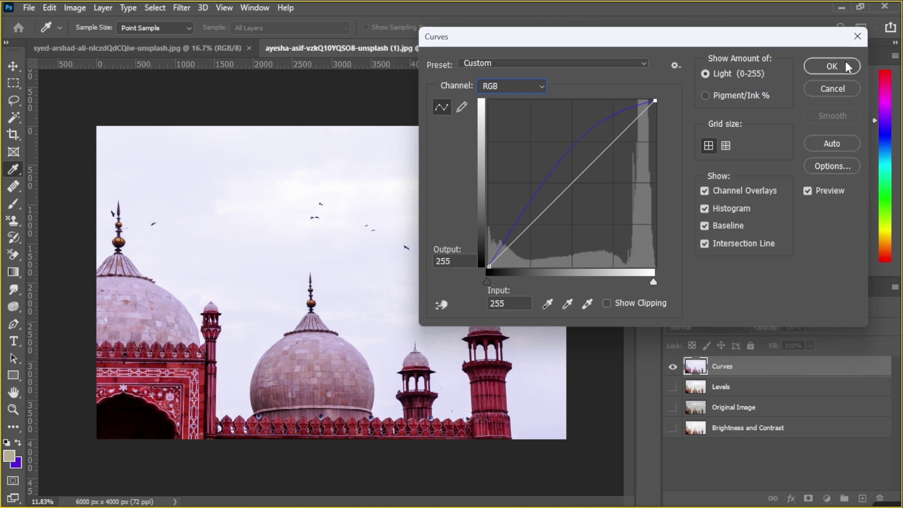
{"action": "left_click", "coordinate": [831, 67]}
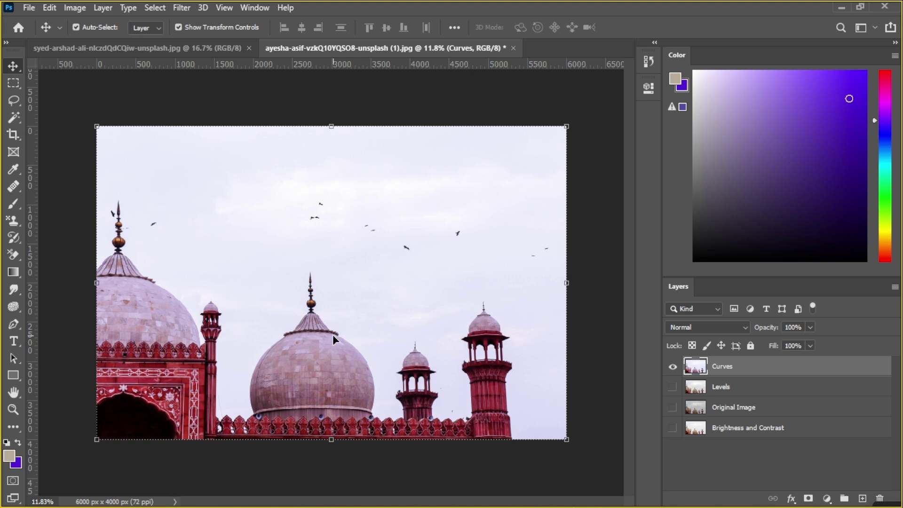
{"action": "key", "text": "ctrl+z"}
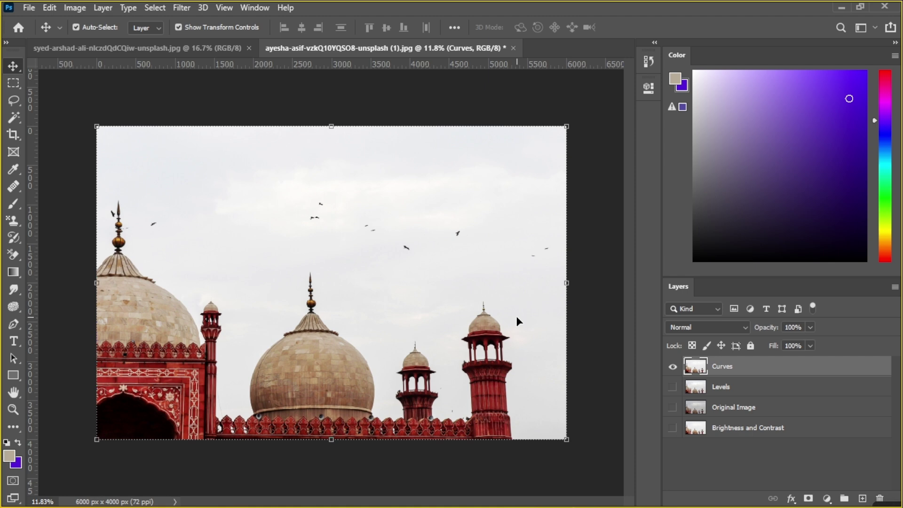
Step: Hide the Curves layer, duplicate the Brightness and Contrast layer, and place the copy at the top of the layer stack
{"action": "left_click", "coordinate": [674, 372]}
{"action": "right_click", "coordinate": [732, 430]}
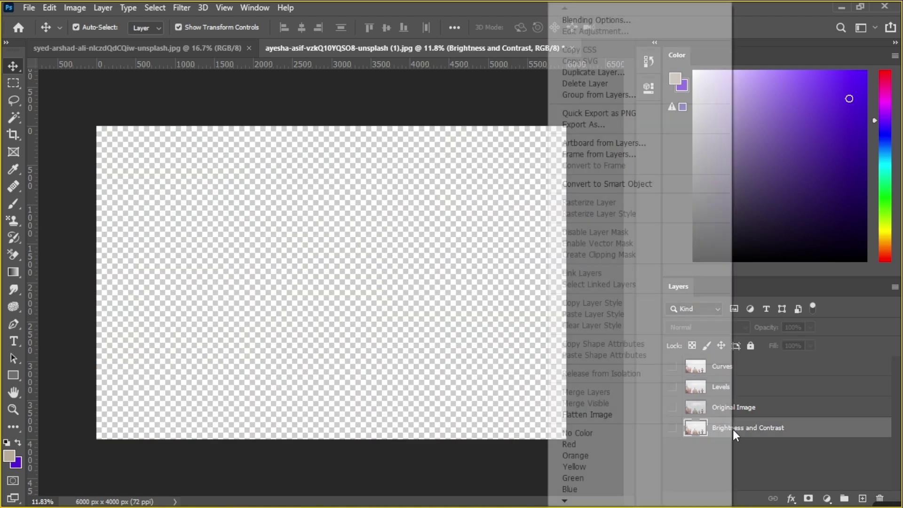
{"action": "left_click", "coordinate": [594, 72]}
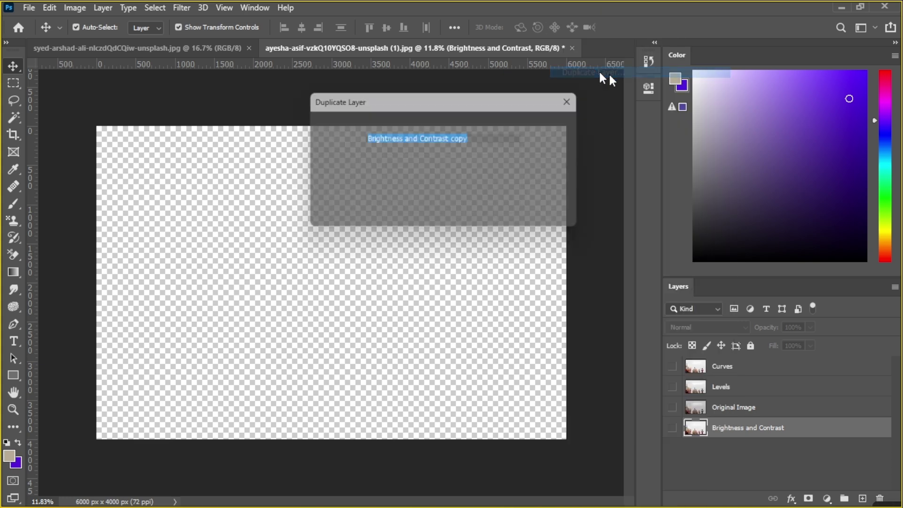
{"action": "left_click", "coordinate": [560, 117]}
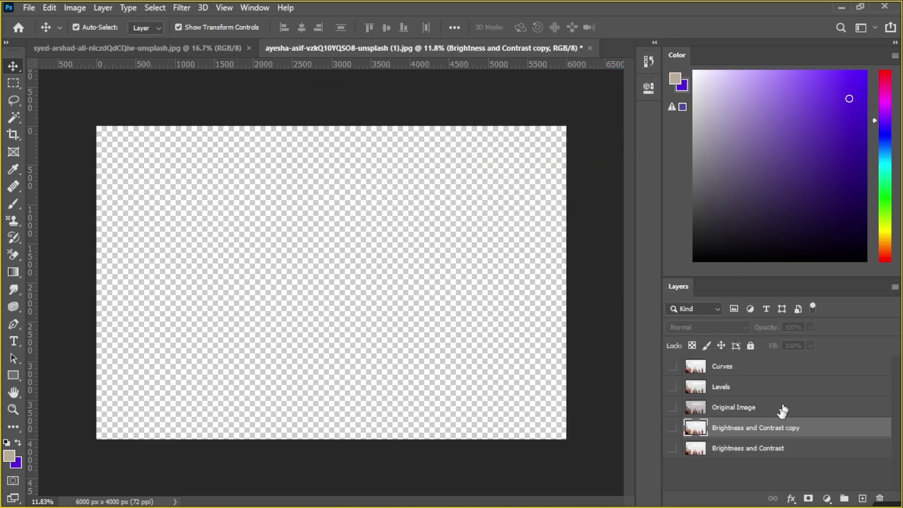
{"action": "left_click_drag", "start_coordinate": [741, 370], "coordinate": [736, 366]}
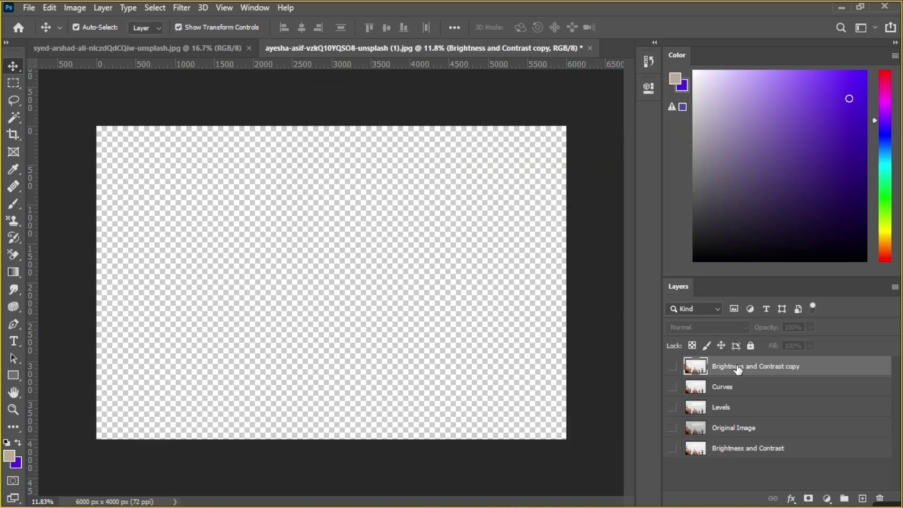
Step: Rename the duplicated top layer as Exposure and make it visible
{"action": "right_click", "coordinate": [736, 365]}
{"action": "left_click", "coordinate": [743, 367]}
{"action": "double_click", "coordinate": [744, 366]}
{"action": "type", "text": "Exposure"}
{"action": "key", "text": "Return"}
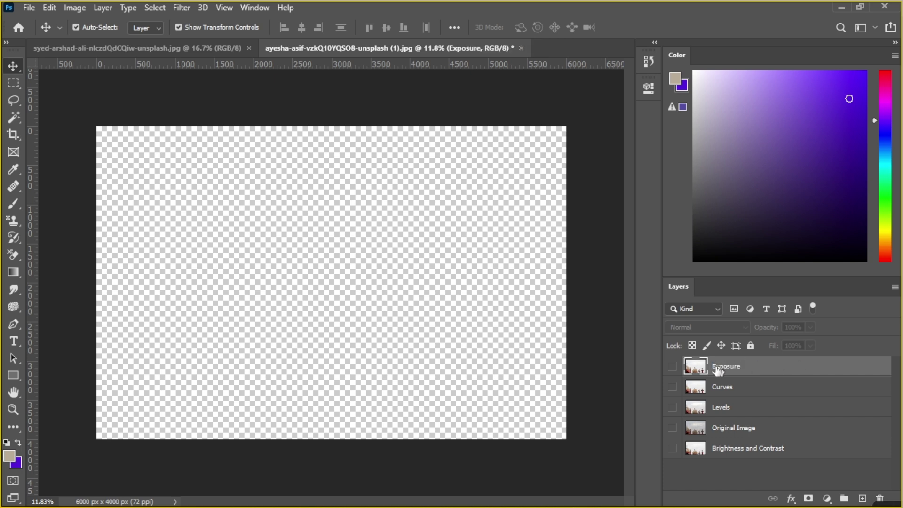
{"action": "left_click", "coordinate": [672, 367]}
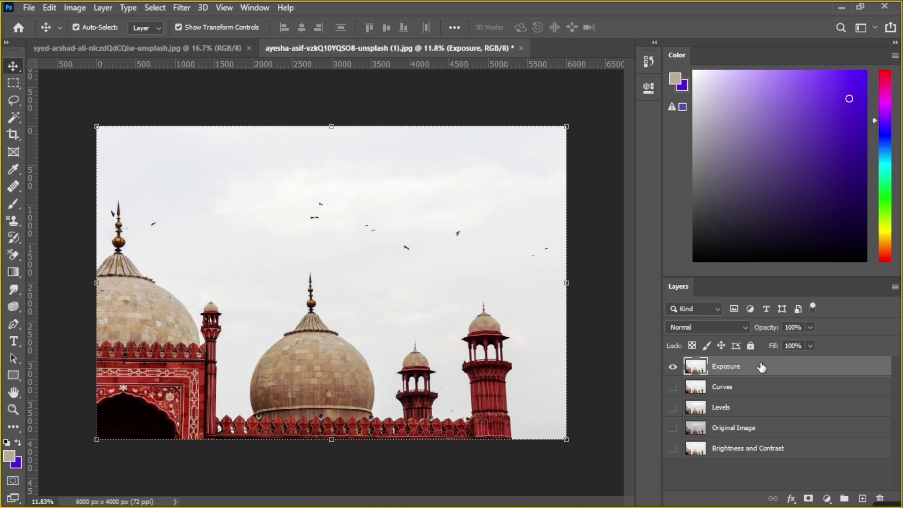
Step: Open the Exposure adjustment for the Exposure layer and try the Minus 1.0 and Minus 2.0 presets
{"action": "left_click", "coordinate": [77, 8]}
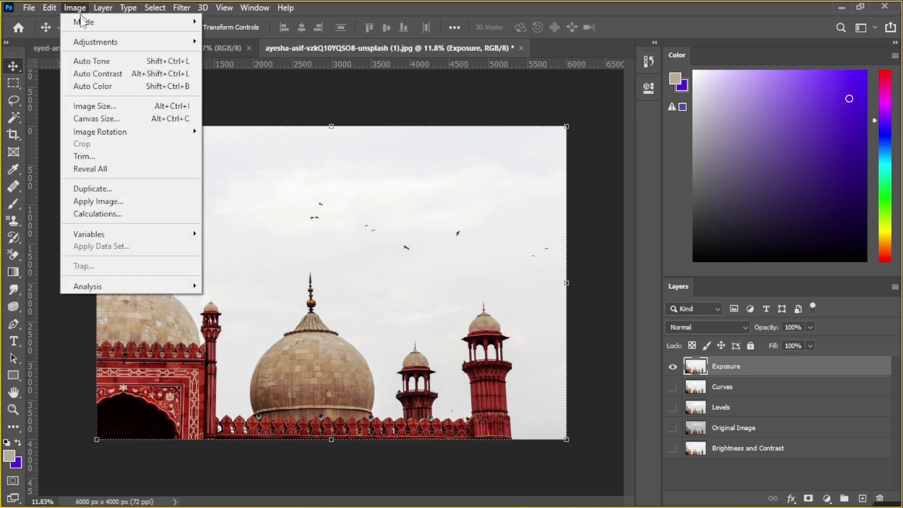
{"action": "mouse_move", "coordinate": [87, 41]}
{"action": "left_click", "coordinate": [235, 80]}
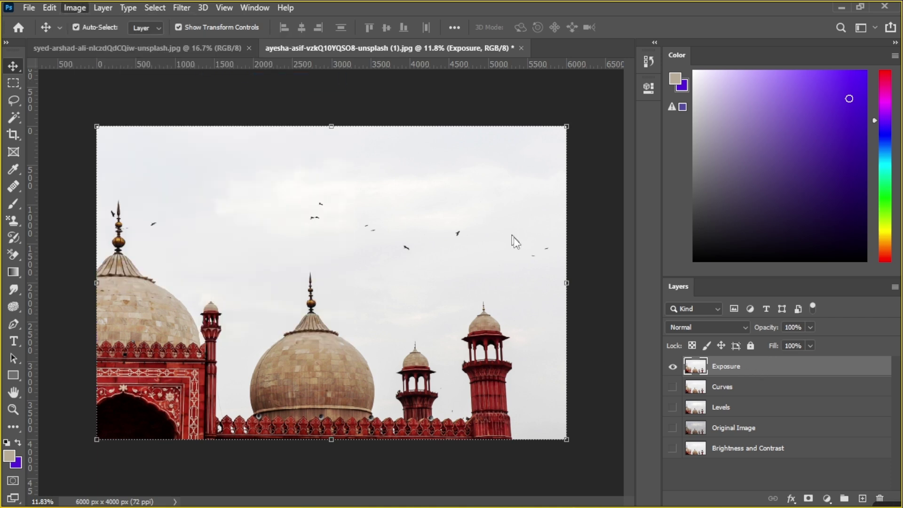
{"action": "left_click_drag", "start_coordinate": [586, 83], "coordinate": [462, 106]}
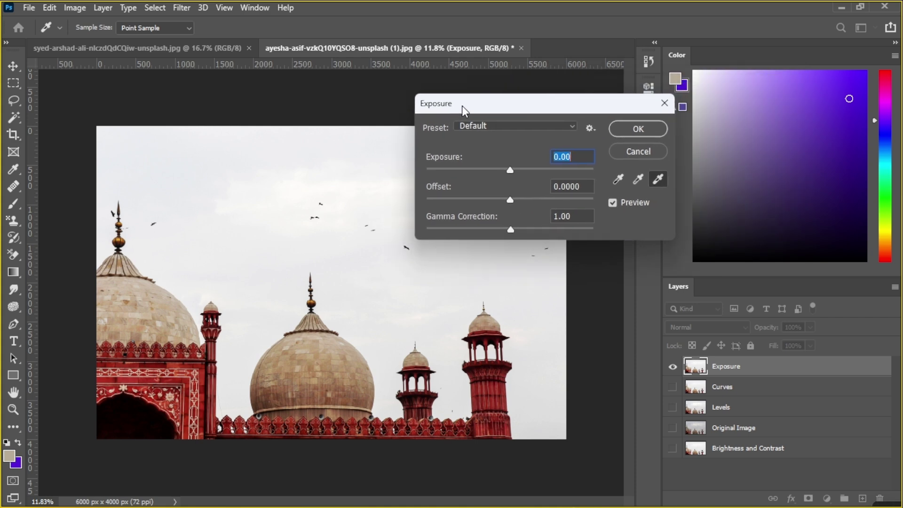
{"action": "left_click", "coordinate": [505, 126]}
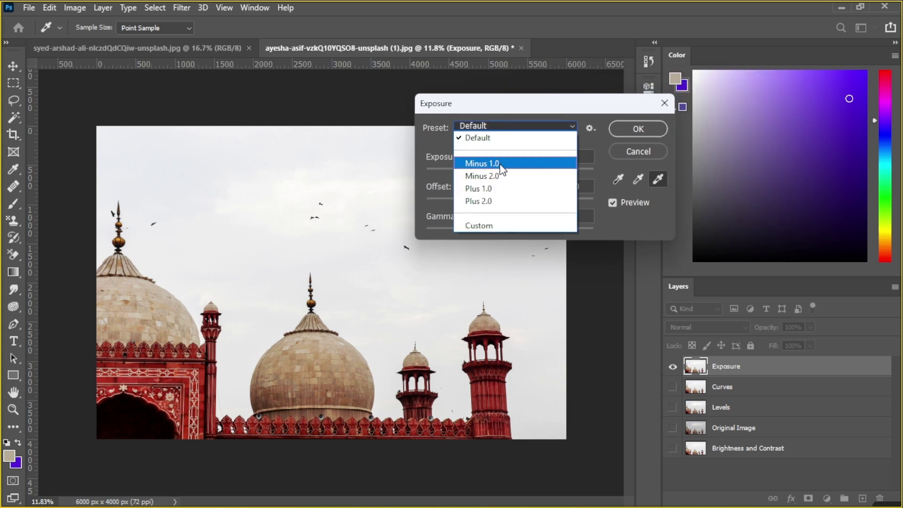
{"action": "left_click", "coordinate": [500, 165]}
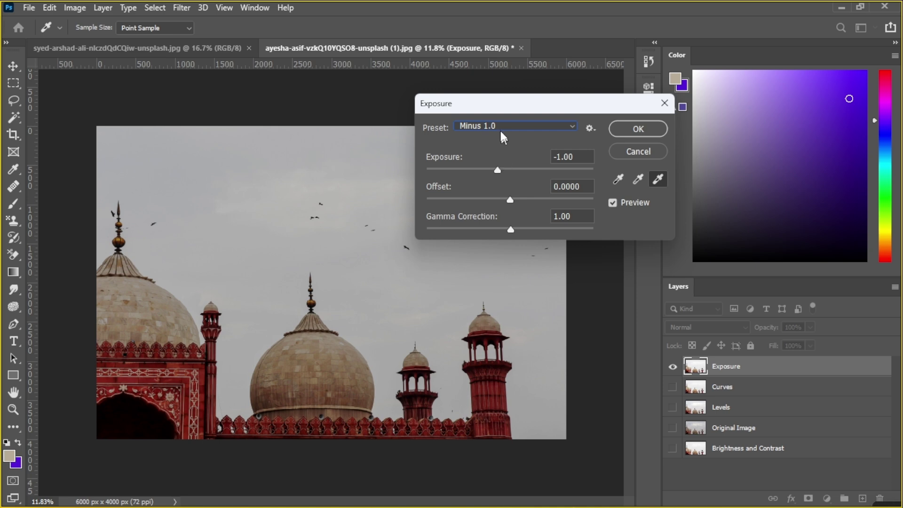
{"action": "left_click", "coordinate": [501, 129]}
{"action": "left_click", "coordinate": [495, 173]}
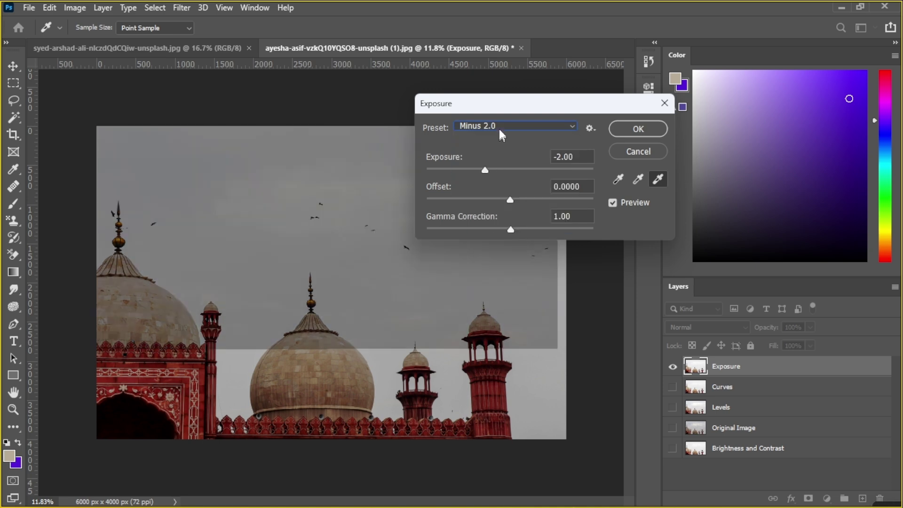
Step: Try the Plus 1.0, Plus 2.0 and Default presets of the Exposure adjustment, and cancel the adjustment
{"action": "left_click", "coordinate": [499, 126]}
{"action": "left_click", "coordinate": [493, 189]}
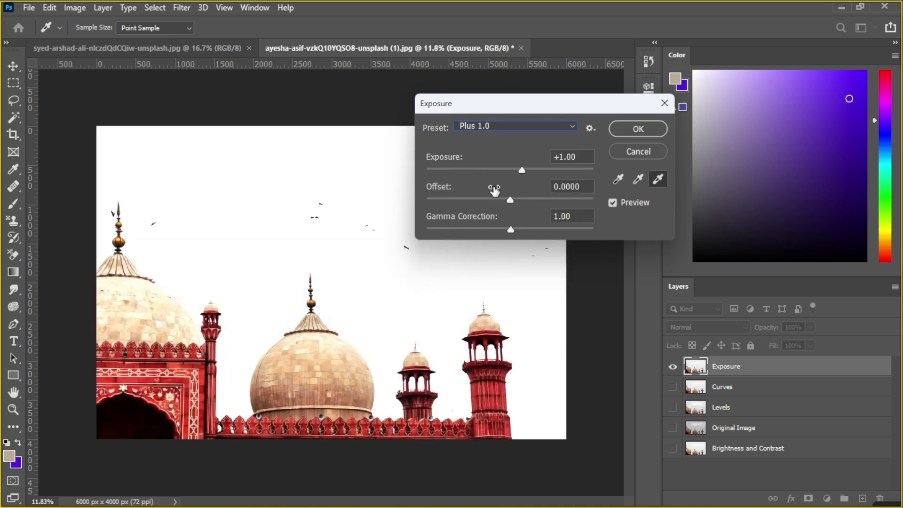
{"action": "left_click", "coordinate": [495, 125]}
{"action": "left_click", "coordinate": [494, 197]}
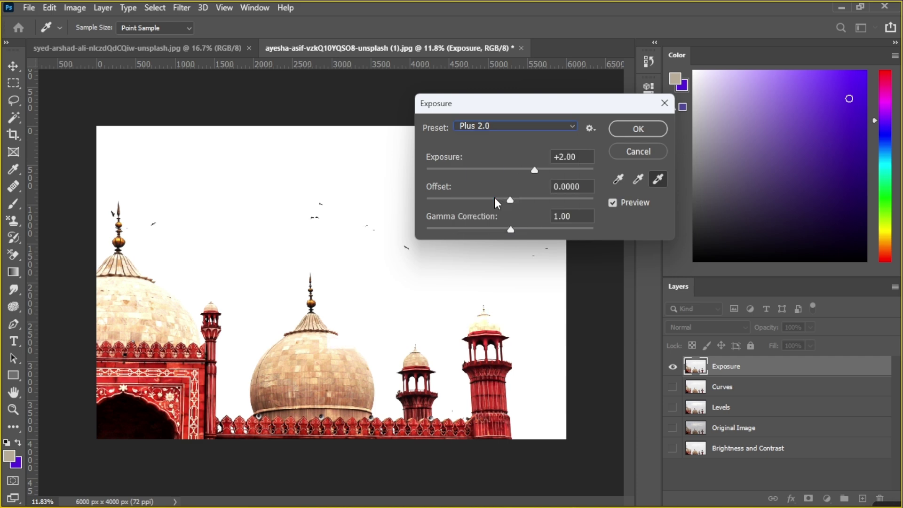
{"action": "left_click", "coordinate": [503, 127]}
{"action": "left_click", "coordinate": [495, 139]}
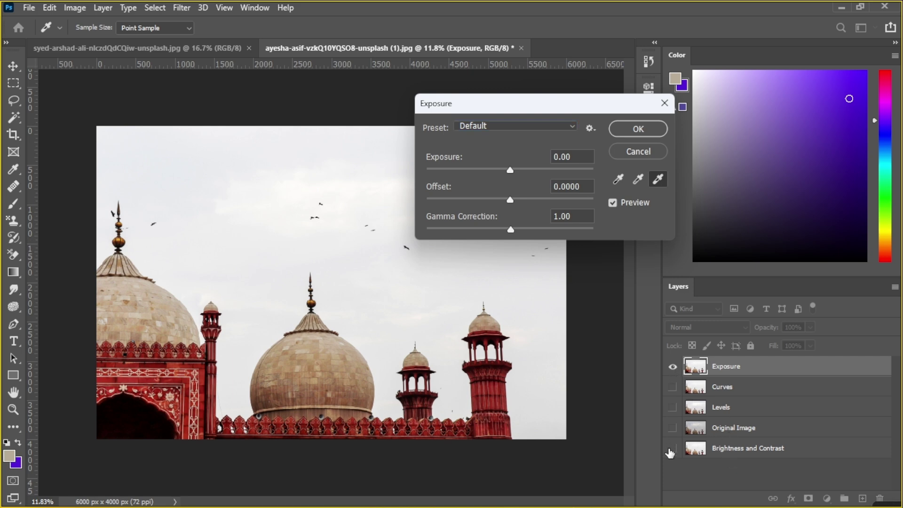
{"action": "left_click", "coordinate": [647, 151]}
Step: Delete the existing Exposure layer after hiding it and briefly showing the Brightness and Contrast layer on its own
{"action": "left_click", "coordinate": [673, 366]}
{"action": "left_click", "coordinate": [673, 449]}
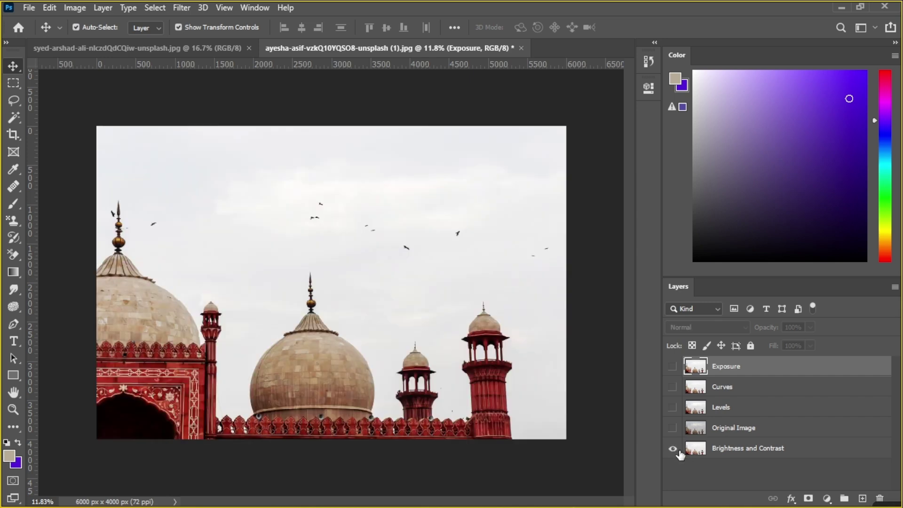
{"action": "left_click", "coordinate": [673, 448]}
{"action": "left_click", "coordinate": [722, 431]}
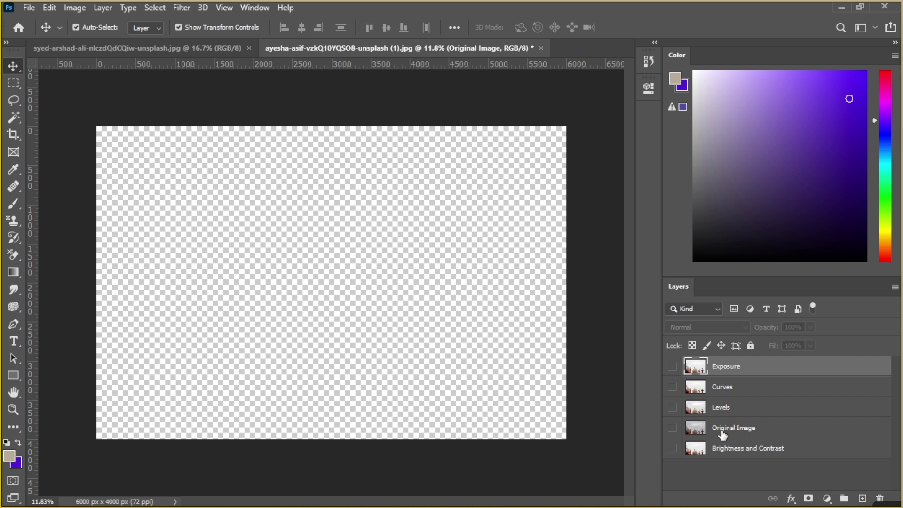
{"action": "left_click", "coordinate": [719, 370]}
{"action": "key", "text": "Delete"}
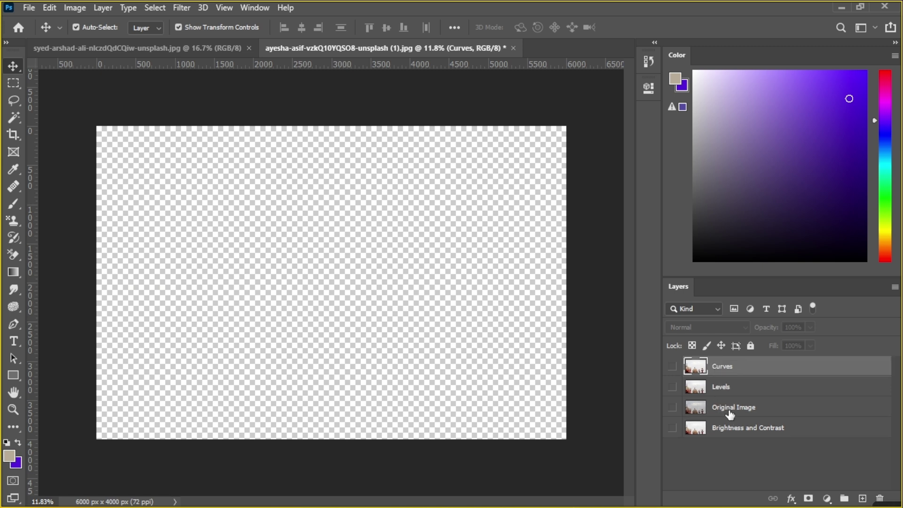
Step: Duplicate the Original Image layer and move the copy to the top of the layer stack
{"action": "left_click", "coordinate": [730, 414]}
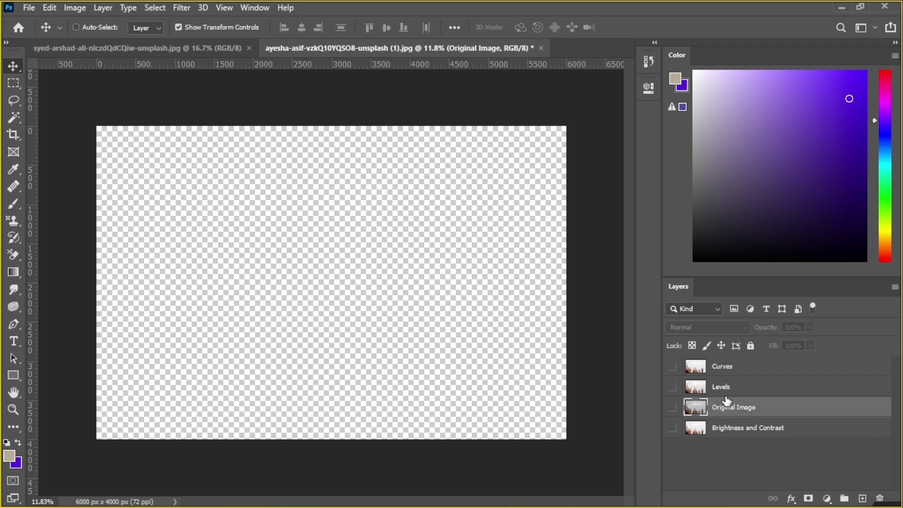
{"action": "key", "text": "ctrl+j"}
{"action": "left_click_drag", "start_coordinate": [754, 405], "coordinate": [740, 366]}
Step: Rename the copied layer as Exposure and make it visible
{"action": "double_click", "coordinate": [740, 366]}
{"action": "type", "text": "ex"}
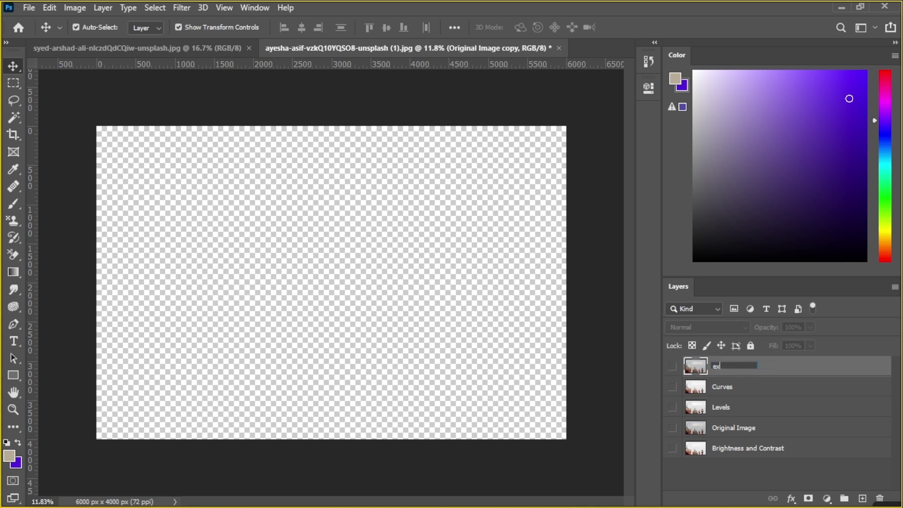
{"action": "type", "text": "posure"}
{"action": "key", "text": "Return"}
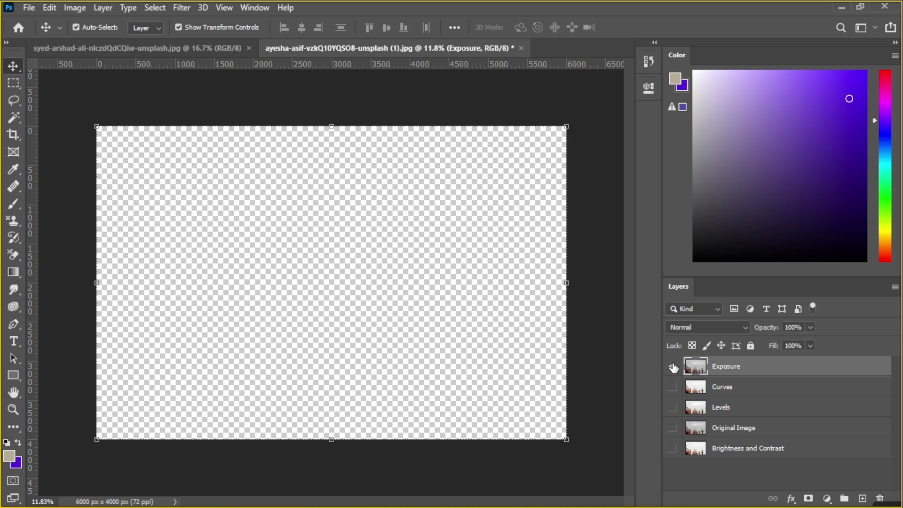
{"action": "left_click", "coordinate": [673, 367]}
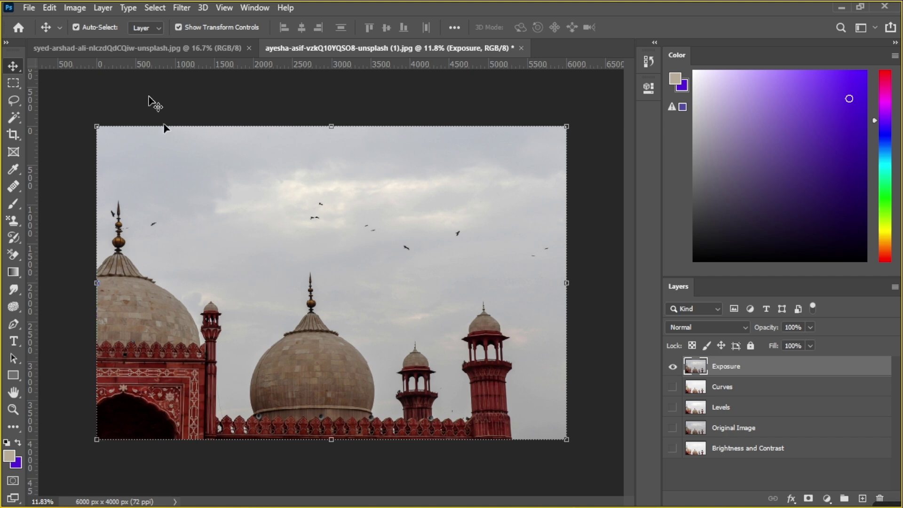
{"action": "left_click", "coordinate": [84, 6]}
{"action": "mouse_move", "coordinate": [87, 43]}
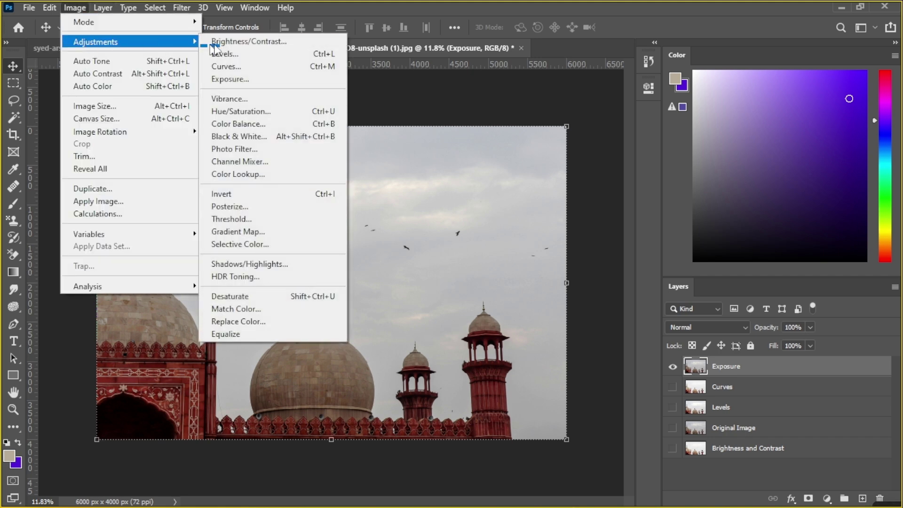
{"action": "left_click", "coordinate": [218, 79]}
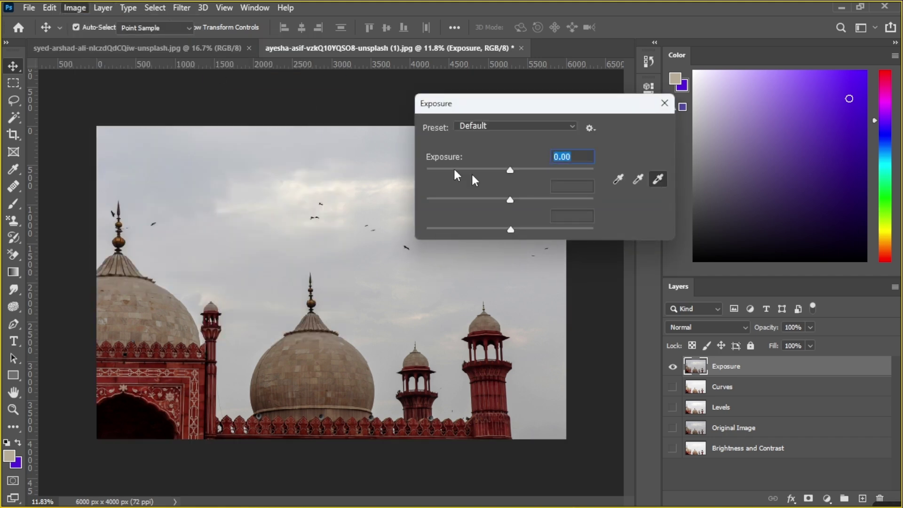
{"action": "left_click_drag", "start_coordinate": [520, 111], "coordinate": [616, 78]}
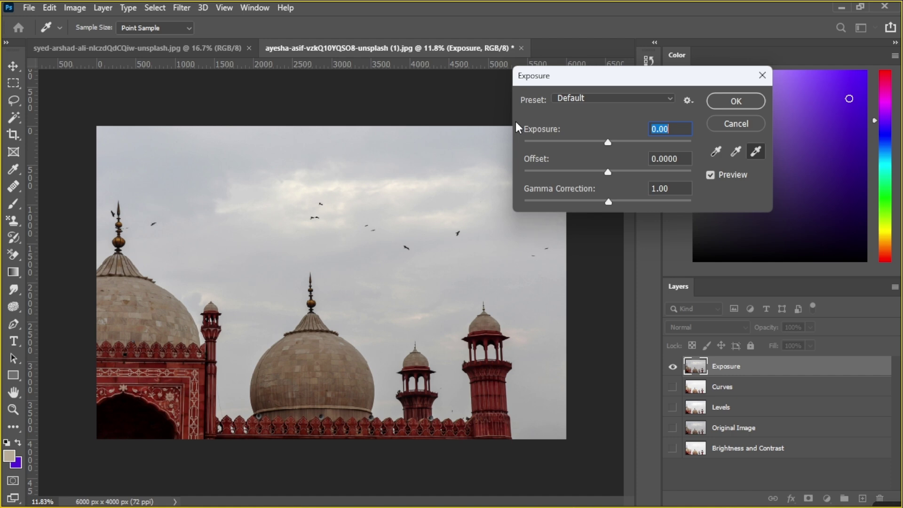
{"action": "left_click", "coordinate": [757, 79]}
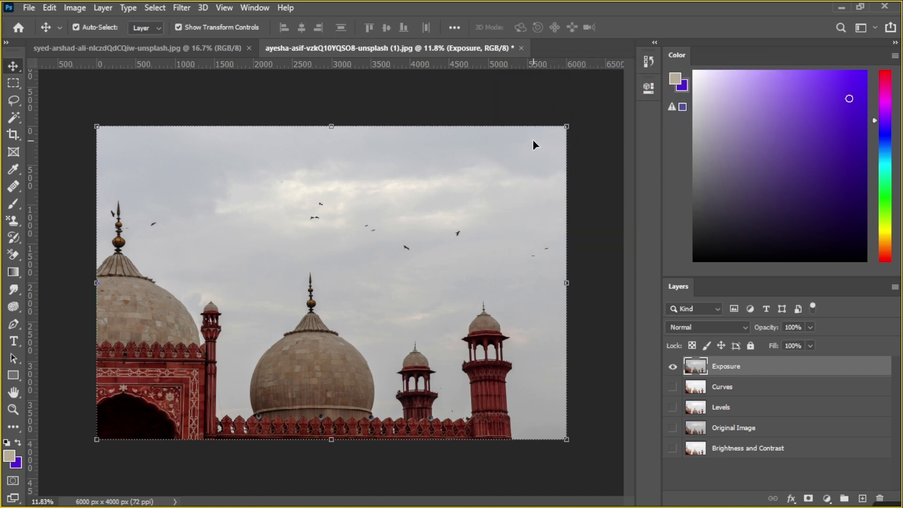
Step: Switch to Word and create a blank document
{"action": "key", "text": "super+r"}
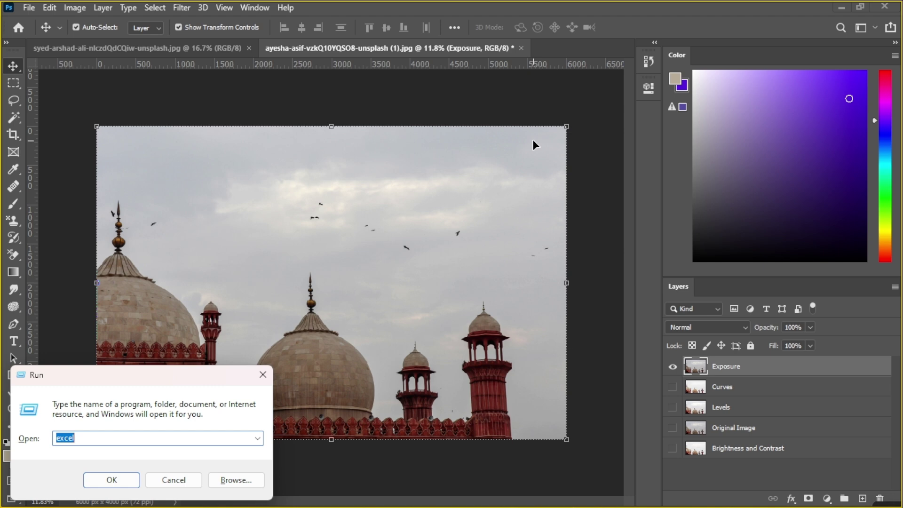
{"action": "type", "text": "winword"}
{"action": "key", "text": "Return"}
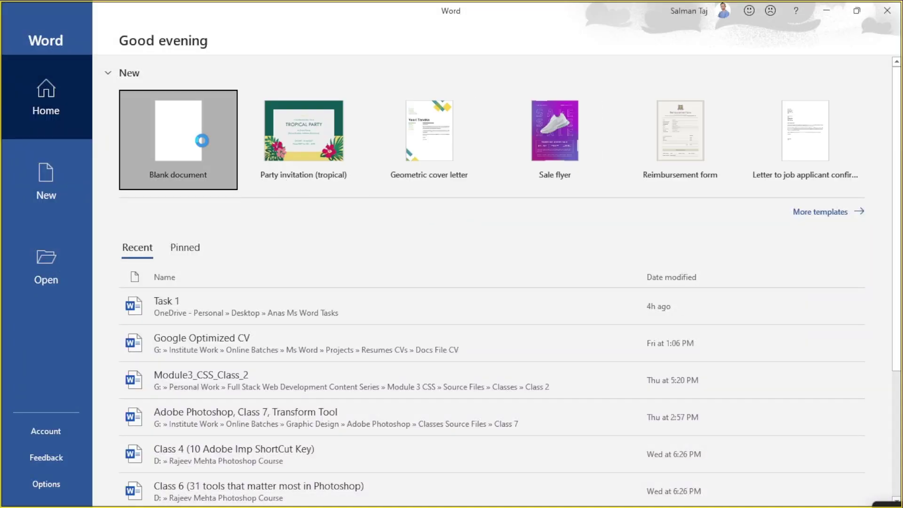
{"action": "left_click", "coordinate": [202, 142]}
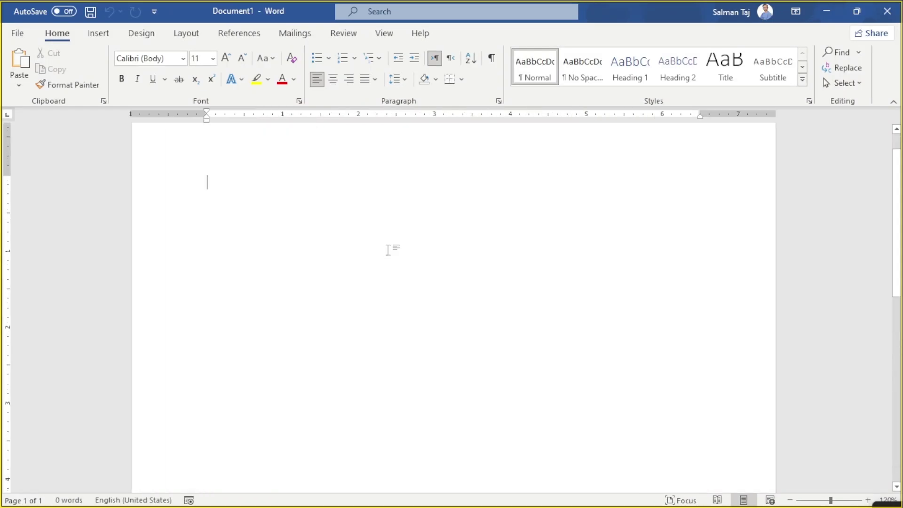
Step: Write the heading "3 Light Tones" in 20 pt text at the start of the document
{"action": "key", "text": "ctrl+shift+period"}
{"action": "type", "text": "3"}
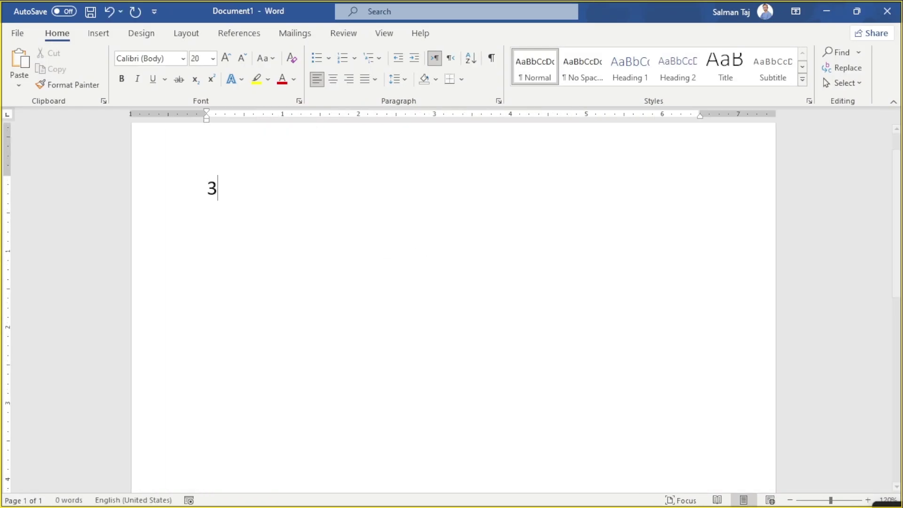
{"action": "type", "text": " Ligth Tone"}
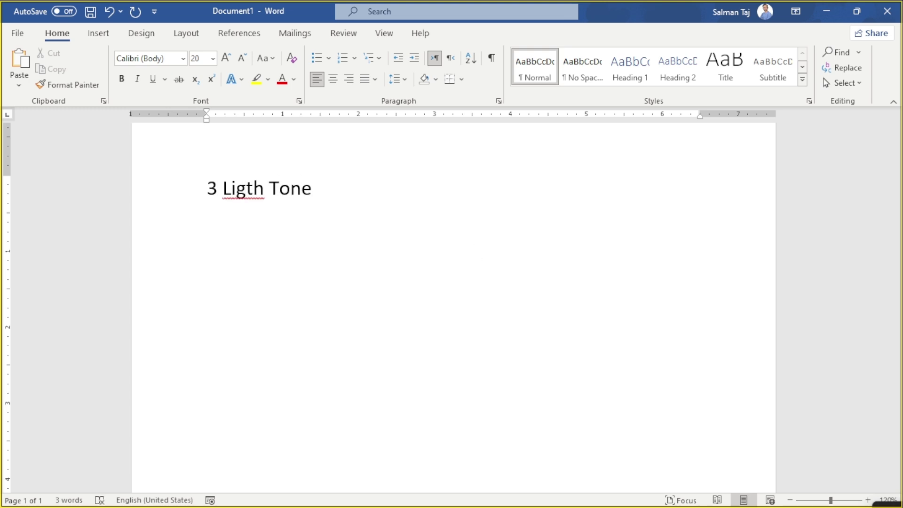
{"action": "key", "text": "BackSpace"}
{"action": "key", "text": "BackSpace"}
{"action": "key", "text": "BackSpace"}
{"action": "key", "text": "BackSpace"}
{"action": "key", "text": "BackSpace"}
{"action": "key", "text": "BackSpace"}
{"action": "key", "text": "BackSpace"}
{"action": "key", "text": "BackSpace"}
{"action": "type", "text": "g"}
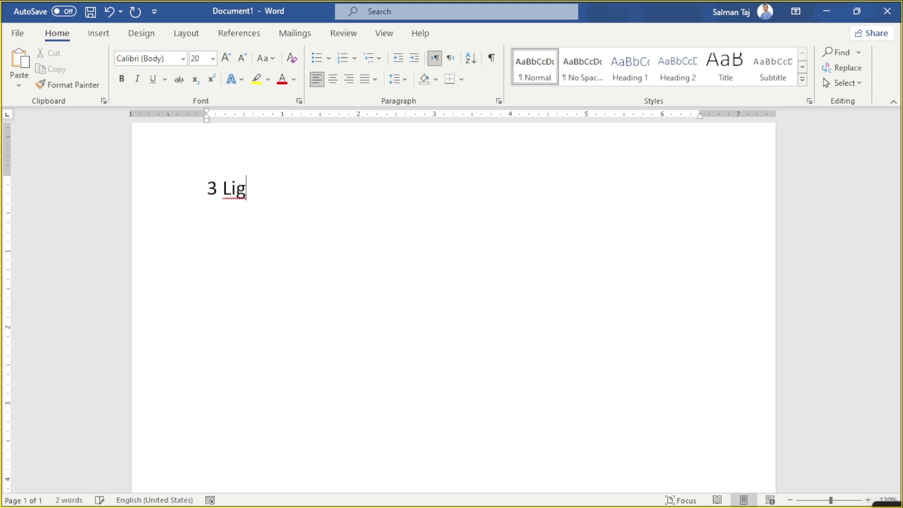
{"action": "type", "text": "ht Tones"}
{"action": "key", "text": "Return"}
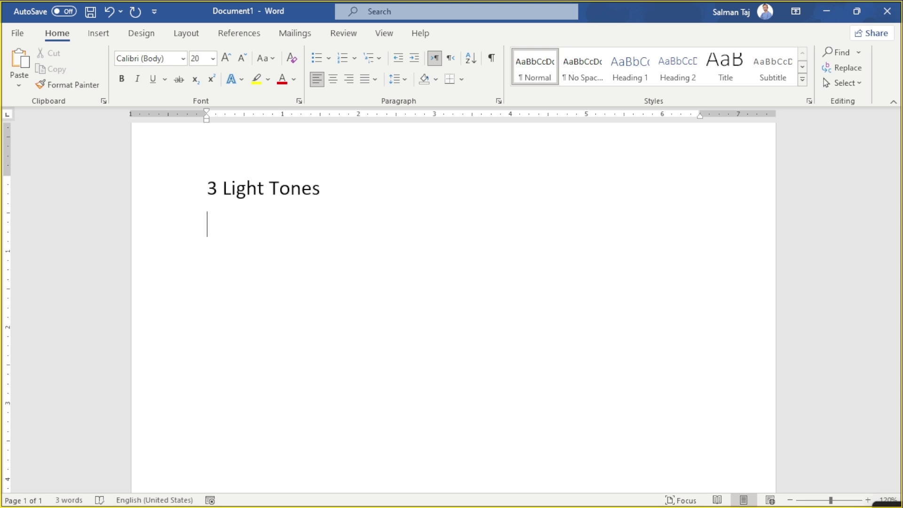
Step: Add a numbered list below the heading with the items Shadows, Mid Tones and Highlights, correctly spelled
{"action": "type", "text": "1. "}
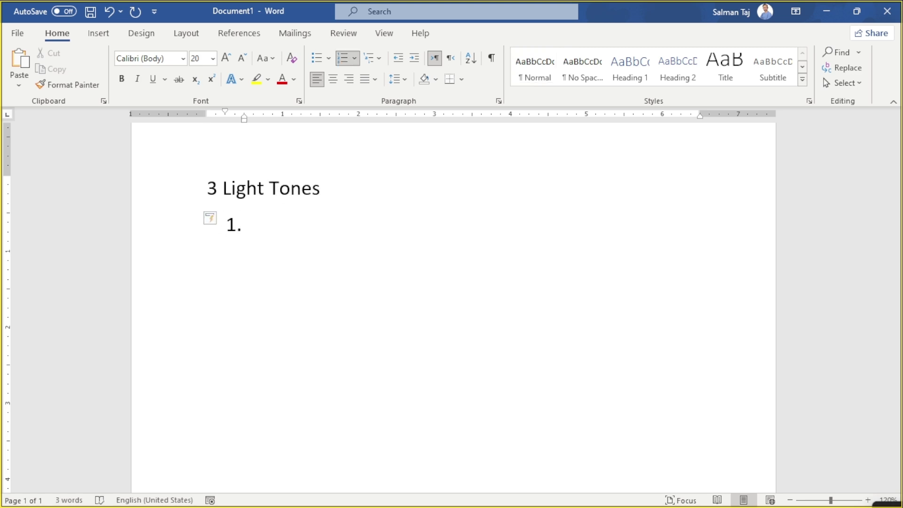
{"action": "type", "text": "Shadows"}
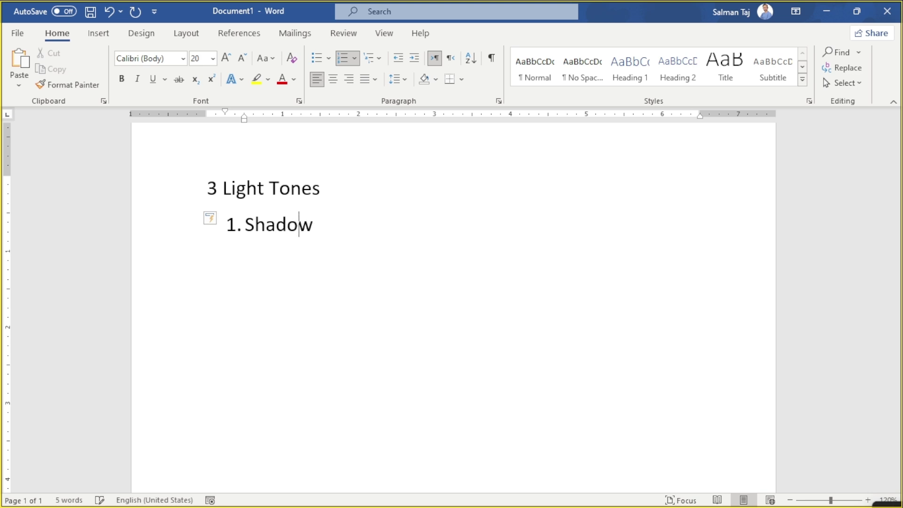
{"action": "key", "text": "Return"}
{"action": "type", "text": "Mid Tones"}
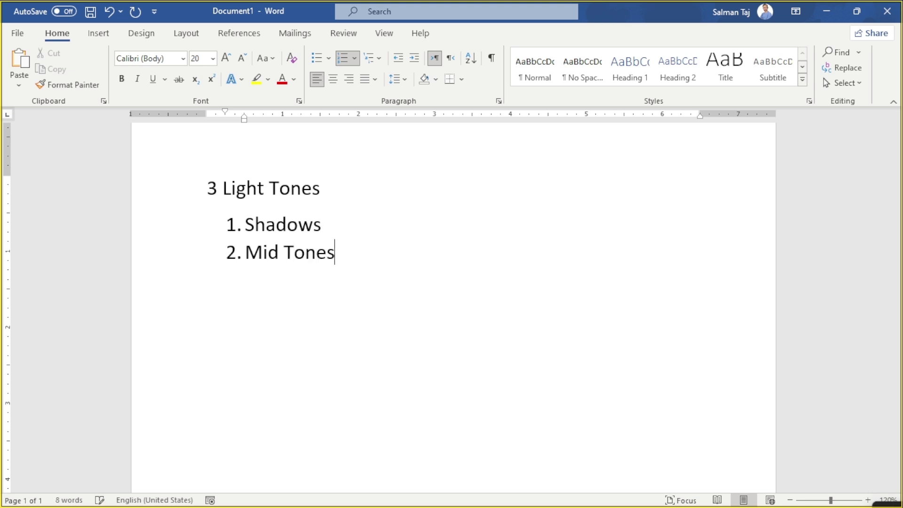
{"action": "key", "text": "Return"}
{"action": "type", "text": "Hightli"}
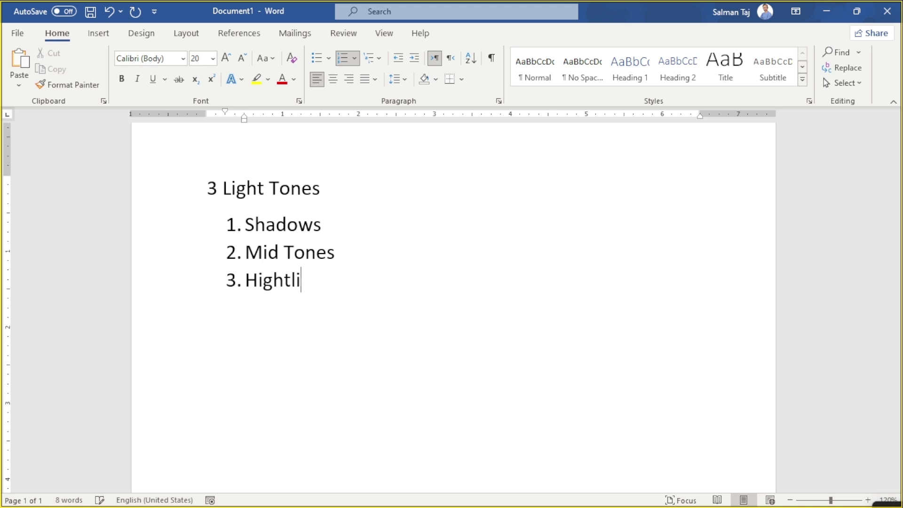
{"action": "type", "text": "ghts"}
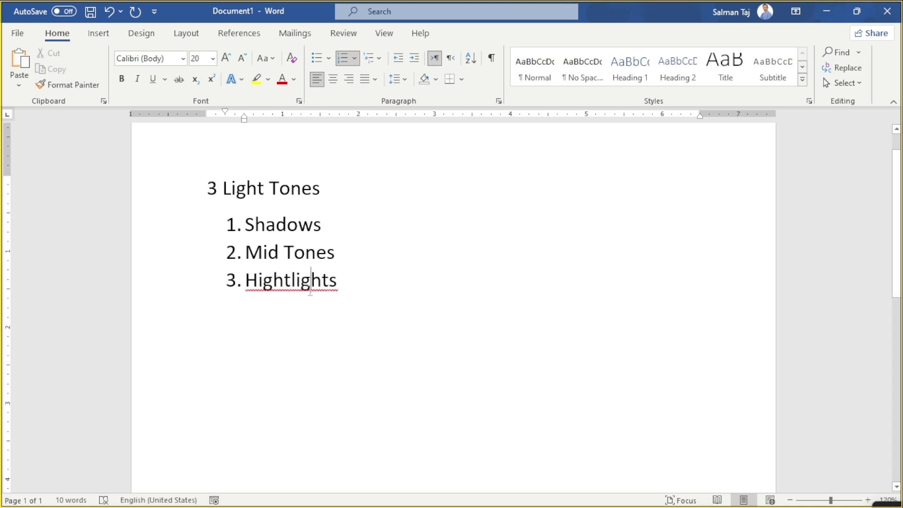
{"action": "right_click", "coordinate": [310, 285]}
{"action": "left_click", "coordinate": [202, 207]}
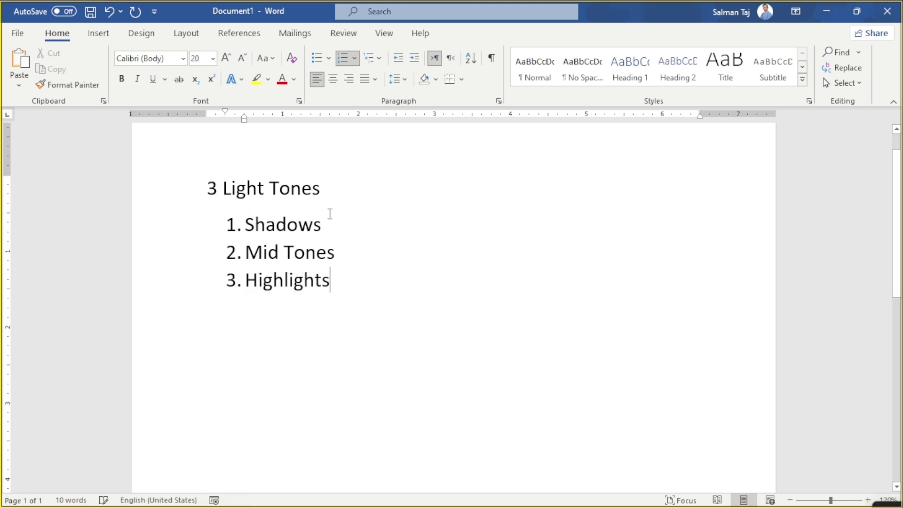
Step: Switch the input language to Urdu and add the explanation "جہاں اندھیرا زیادہ ہے۔" after Shadows in the list
{"action": "left_click", "coordinate": [345, 224]}
{"action": "type", "text": "("}
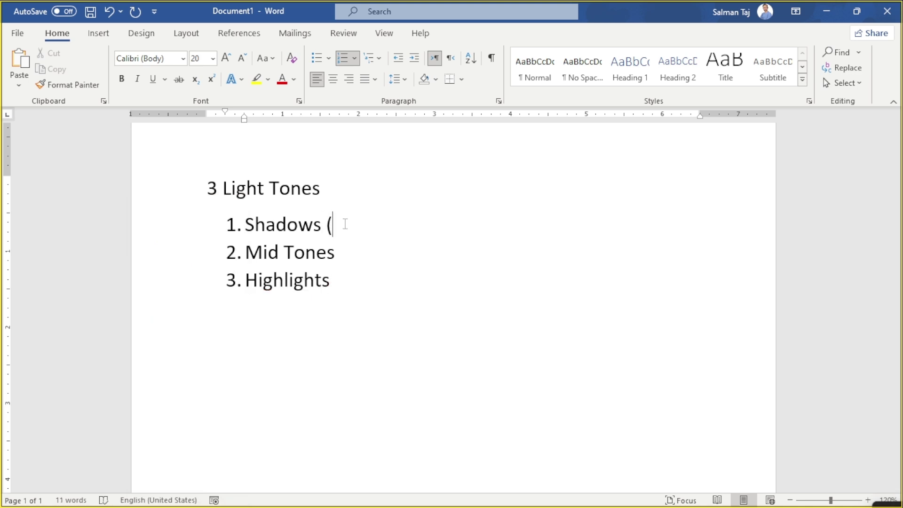
{"action": "key", "text": "BackSpace"}
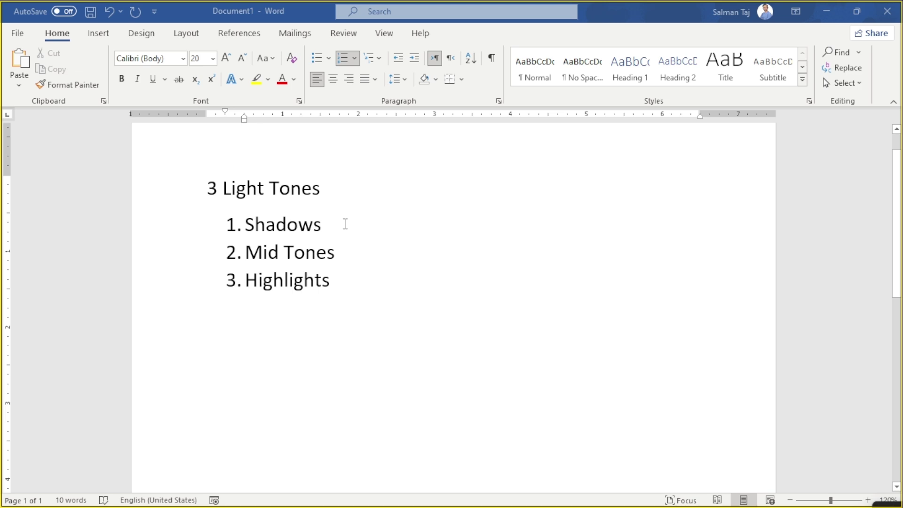
{"action": "key", "text": "super"}
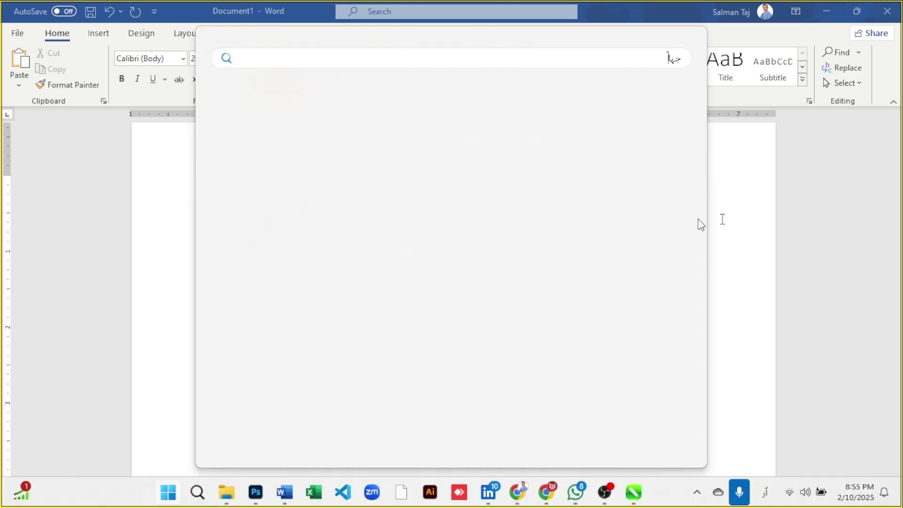
{"action": "left_click", "coordinate": [768, 222]}
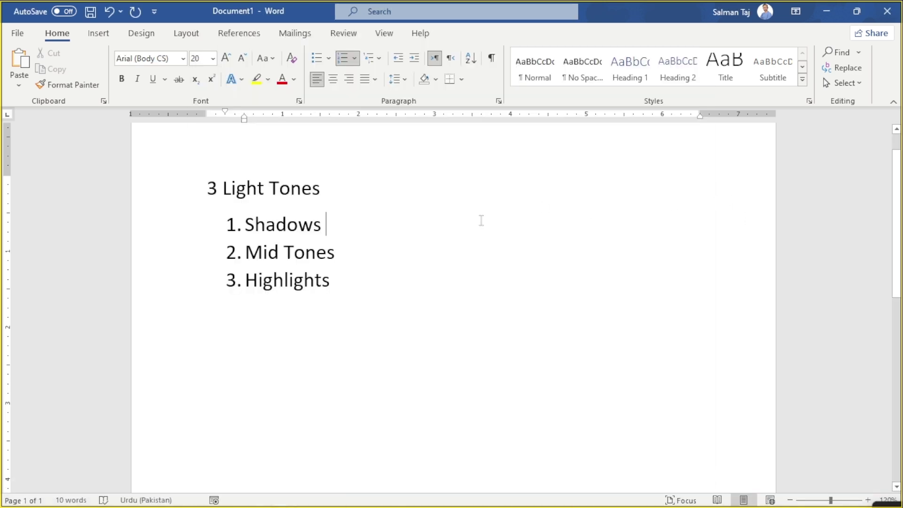
{"action": "type", "text": "جہاں اند"}
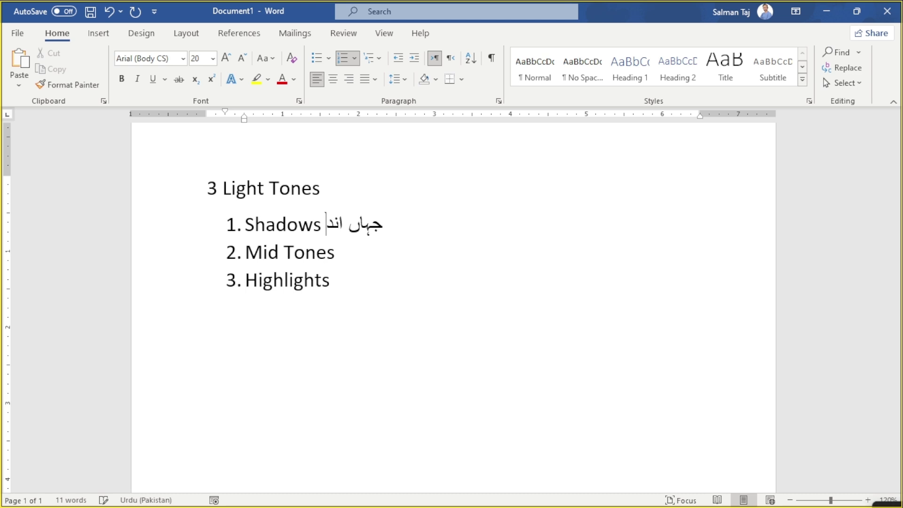
{"action": "type", "text": "ھیرا "}
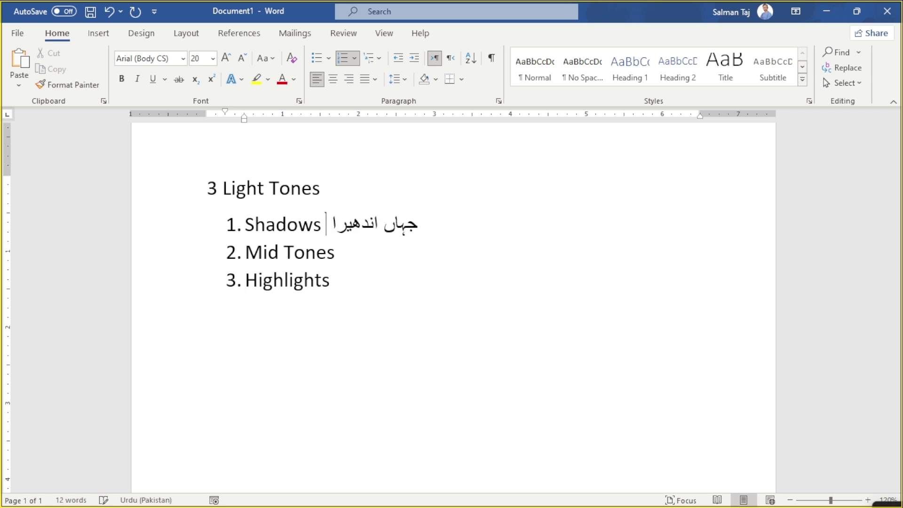
{"action": "type", "text": "زیادہ ہے"}
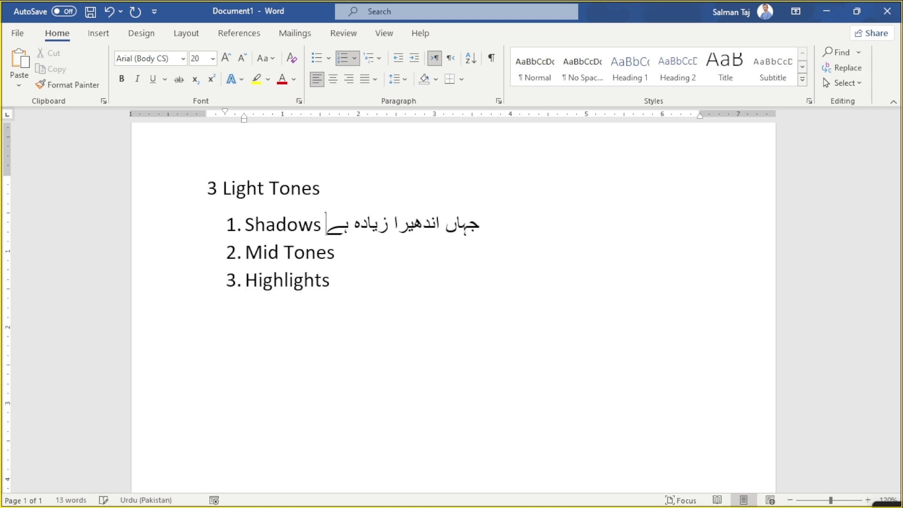
{"action": "type", "text": "۔"}
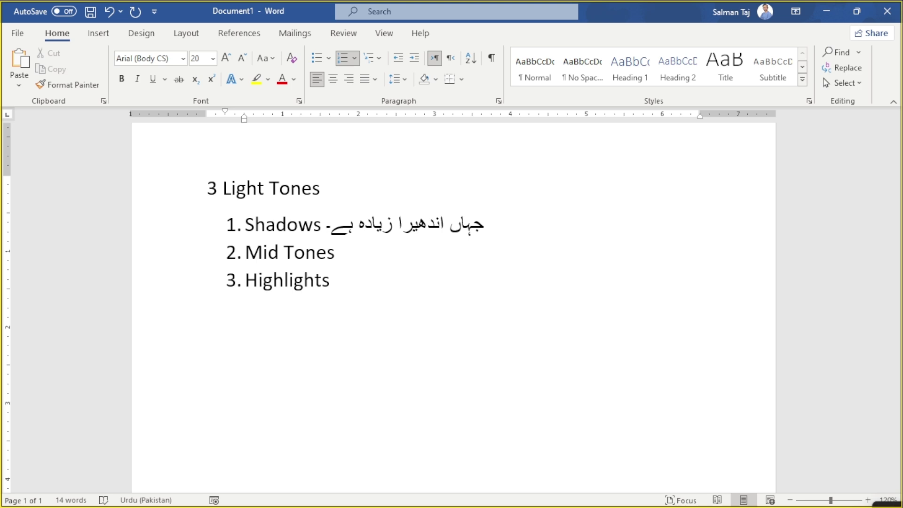
Step: Add the Urdu explanation "جہاں روشنی زیادہ ہے۔" after Highlights in the numbered list
{"action": "key", "text": "alt+shift"}
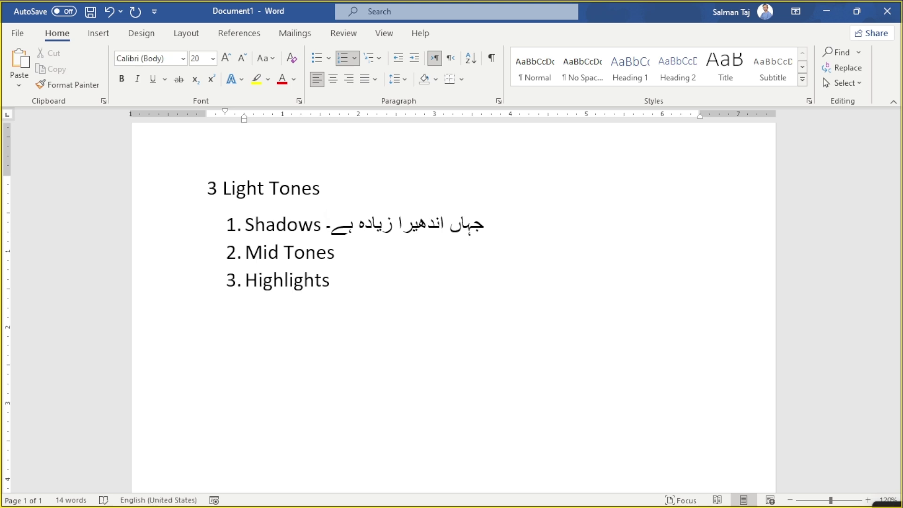
{"action": "key", "text": "alt+shift"}
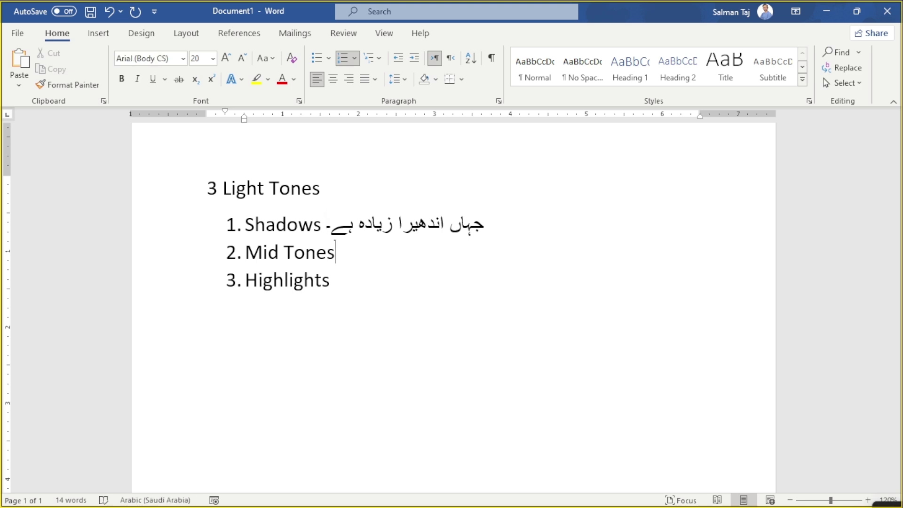
{"action": "key", "text": "alt+shift"}
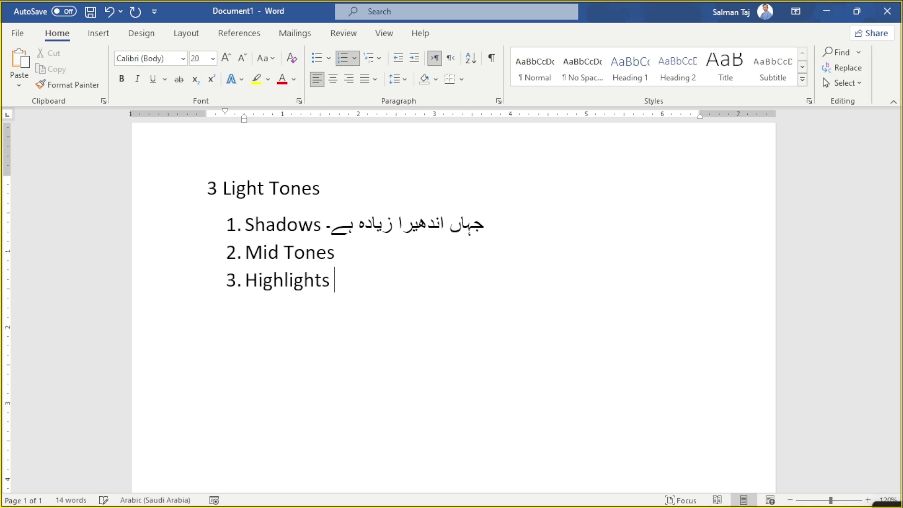
{"action": "key", "text": "alt+shift"}
{"action": "type", "text": "جہاں "}
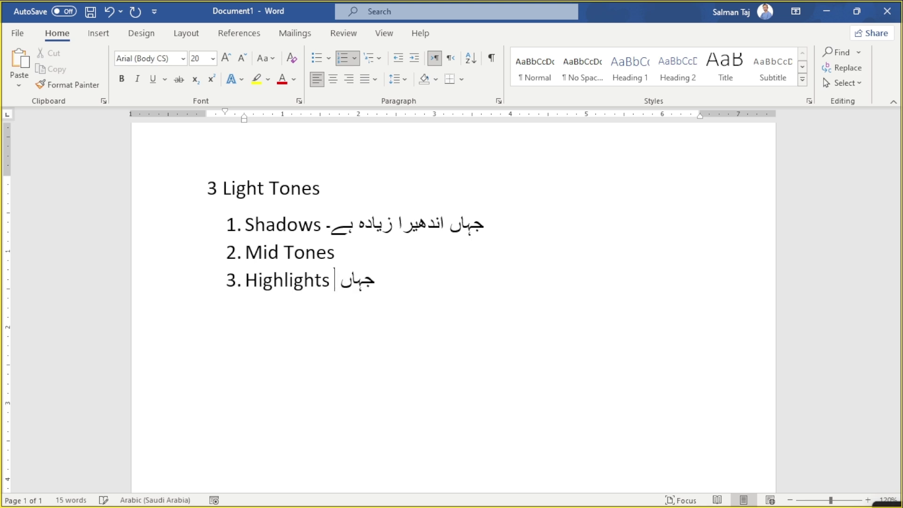
{"action": "type", "text": "روشنی زیداہ"}
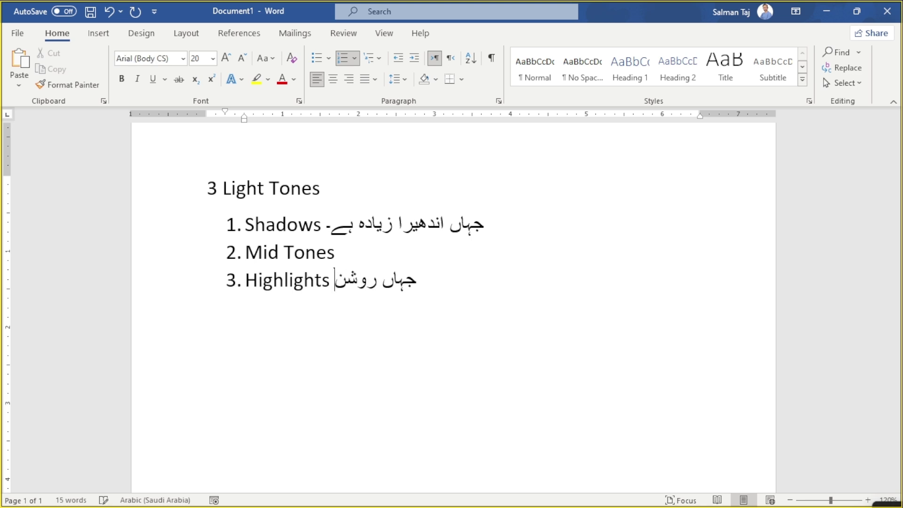
{"action": "key", "text": "BackSpace"}
{"action": "key", "text": "BackSpace"}
{"action": "key", "text": "BackSpace"}
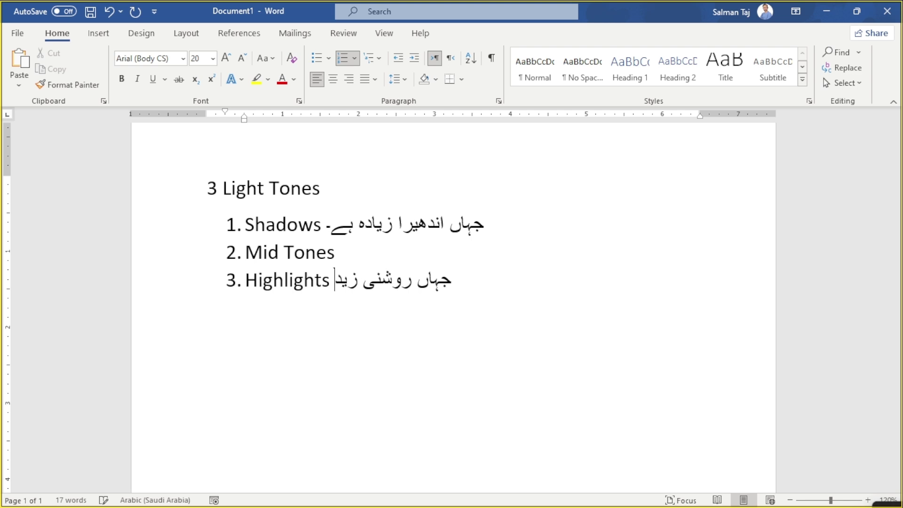
{"action": "type", "text": "ادہ ہے۔"}
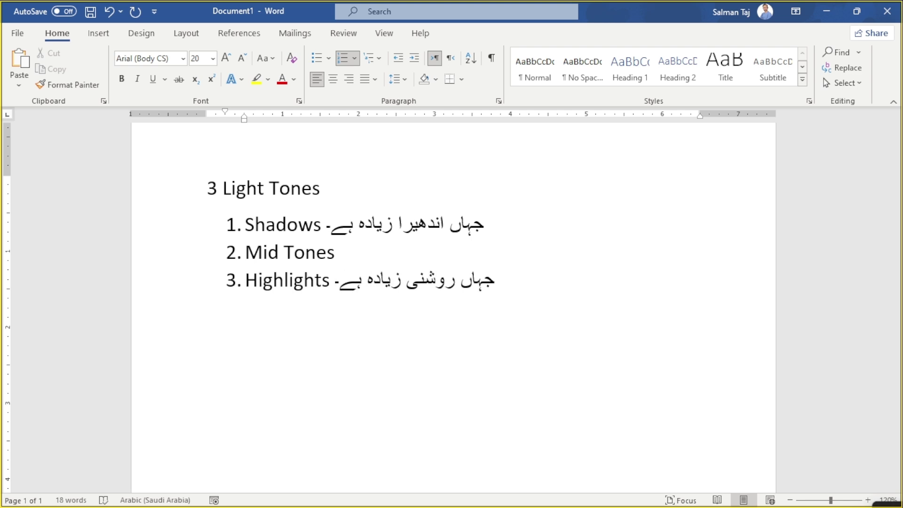
Step: Add a dash and the Urdu explanation "یہ اندھیرے اور روشنی کی بیچ کی چیز ہے۔" after Mid Tones in the list
{"action": "left_click", "coordinate": [341, 252]}
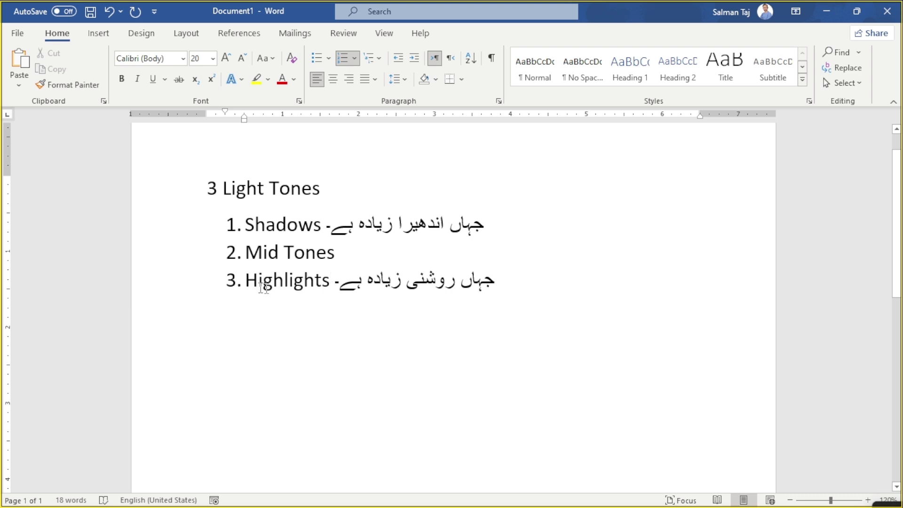
{"action": "left_click_drag", "start_coordinate": [422, 286], "coordinate": [460, 289]}
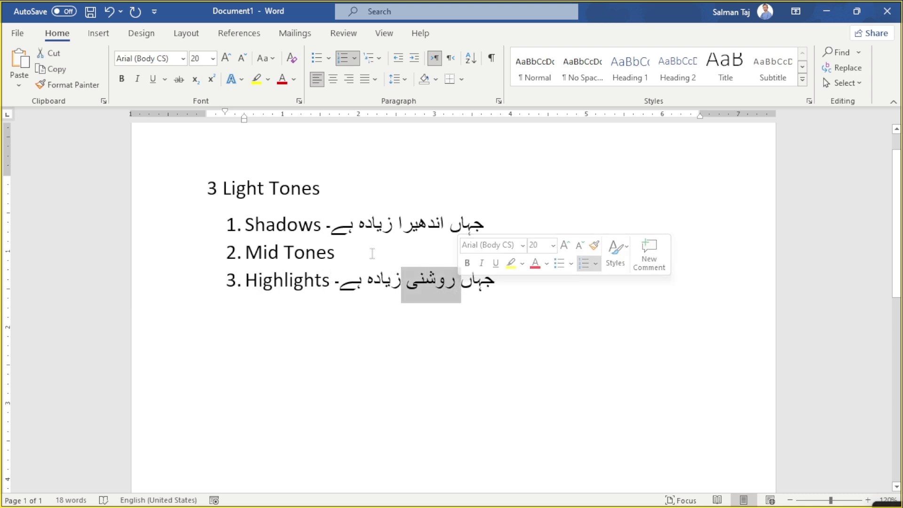
{"action": "left_click", "coordinate": [370, 253]}
{"action": "type", "text": "-"}
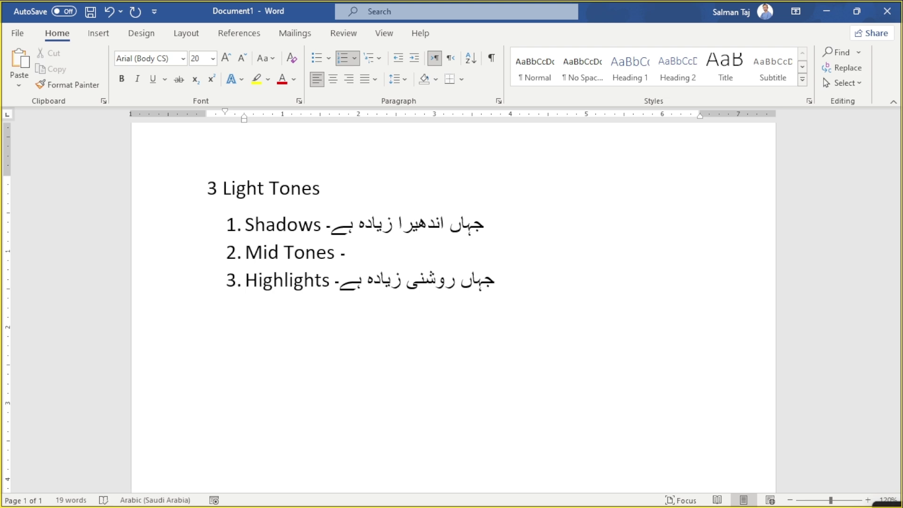
{"action": "type", "text": "یہ اندھیرے اور ر"}
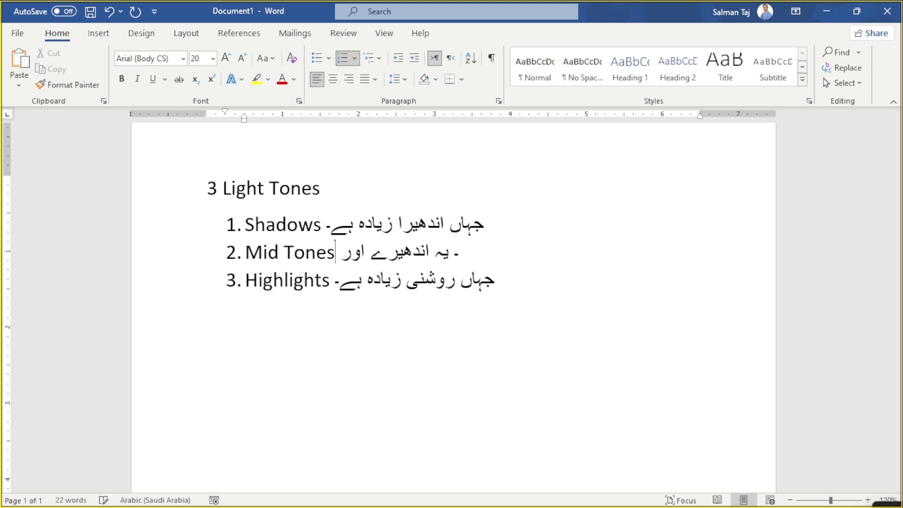
{"action": "type", "text": " روشنی کی"}
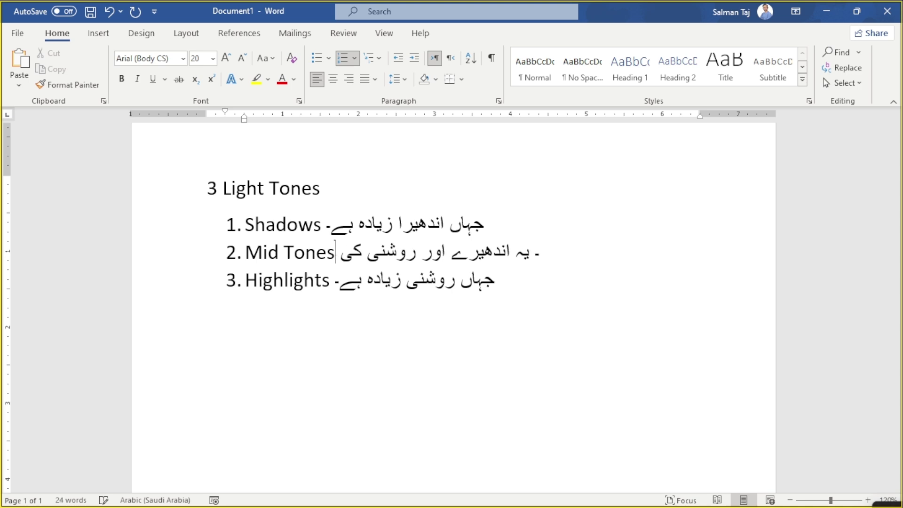
{"action": "type", "text": " بیچ کی"}
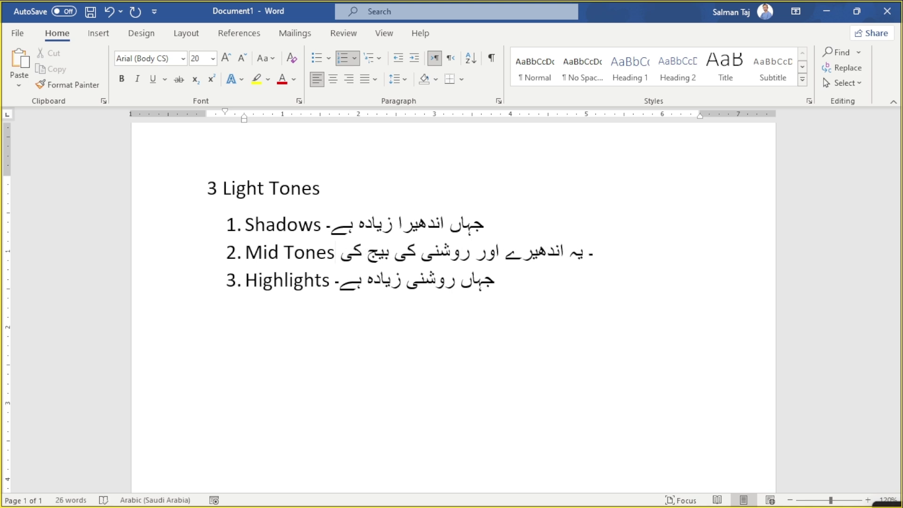
{"action": "type", "text": " چیز ہے۔"}
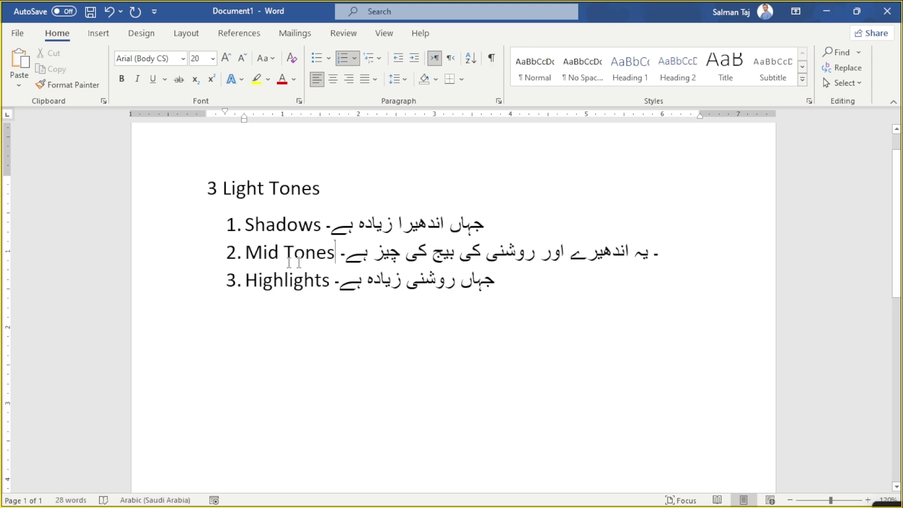
Step: Review the Shadows, Mid Tones and Highlights entries of the numbered list one by one
{"action": "left_click_drag", "start_coordinate": [249, 254], "coordinate": [333, 261]}
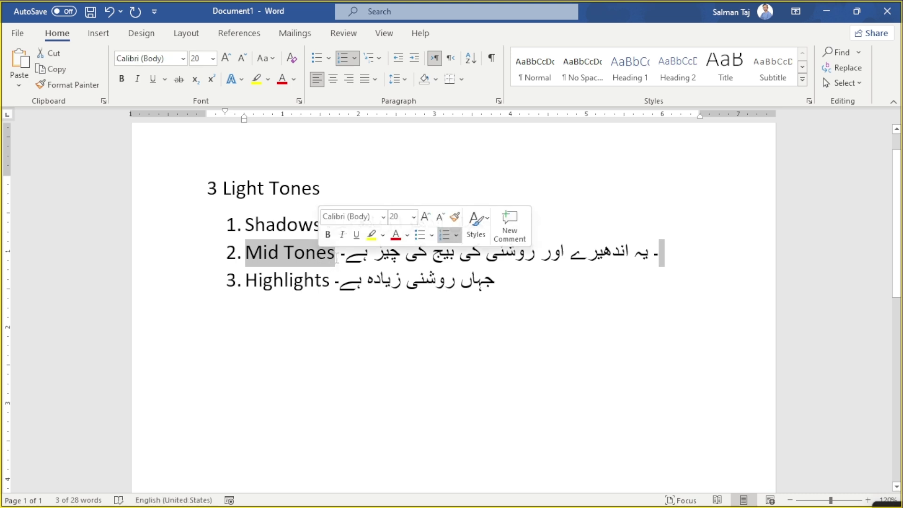
{"action": "left_click", "coordinate": [337, 257]}
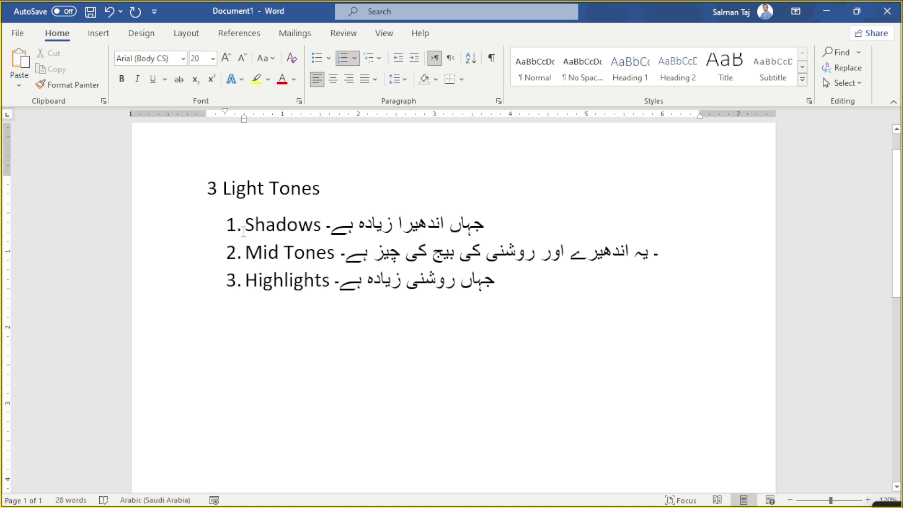
{"action": "left_click_drag", "start_coordinate": [245, 227], "coordinate": [321, 231]}
{"action": "left_click", "coordinate": [303, 281]}
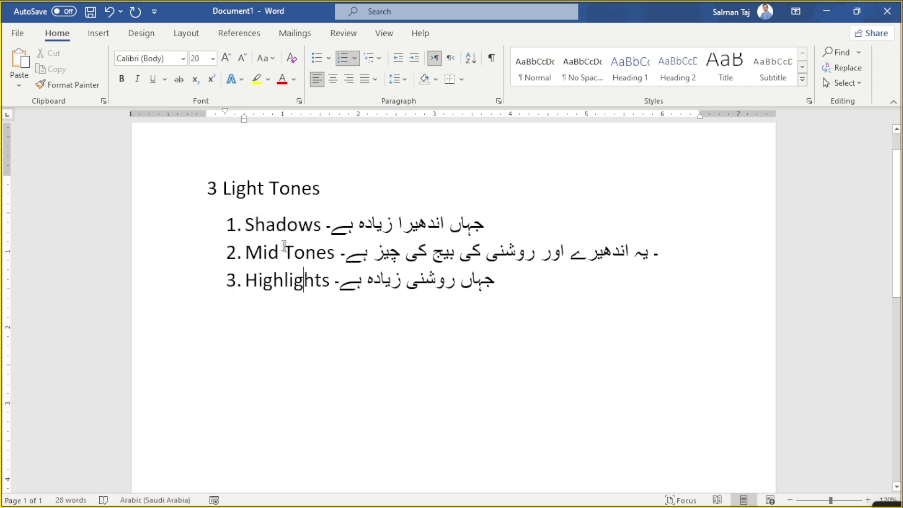
{"action": "left_click_drag", "start_coordinate": [245, 228], "coordinate": [323, 233]}
{"action": "left_click_drag", "start_coordinate": [246, 253], "coordinate": [328, 283]}
{"action": "left_click", "coordinate": [235, 281]}
{"action": "key", "text": "ctrl+z"}
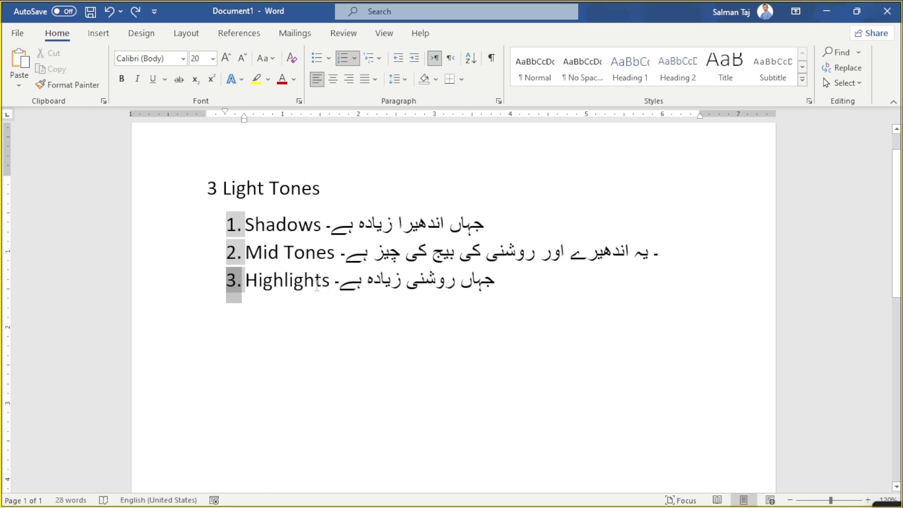
{"action": "left_click", "coordinate": [321, 225]}
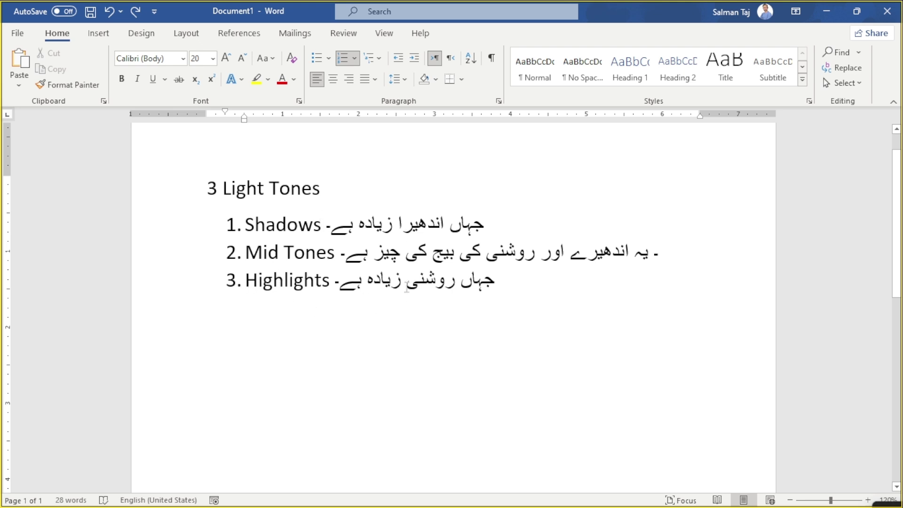
{"action": "left_click", "coordinate": [407, 287]}
{"action": "left_click", "coordinate": [294, 254]}
Step: Switch to Photoshop and look at the Exposure adjustment's settings for the Exposure layer without applying them
{"action": "key", "text": "alt+Tab"}
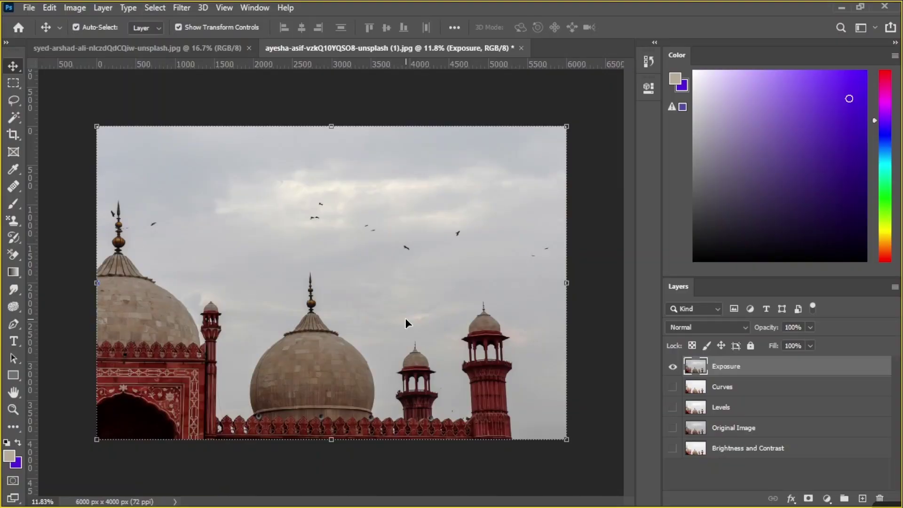
{"action": "left_click", "coordinate": [73, 8]}
{"action": "mouse_move", "coordinate": [83, 41]}
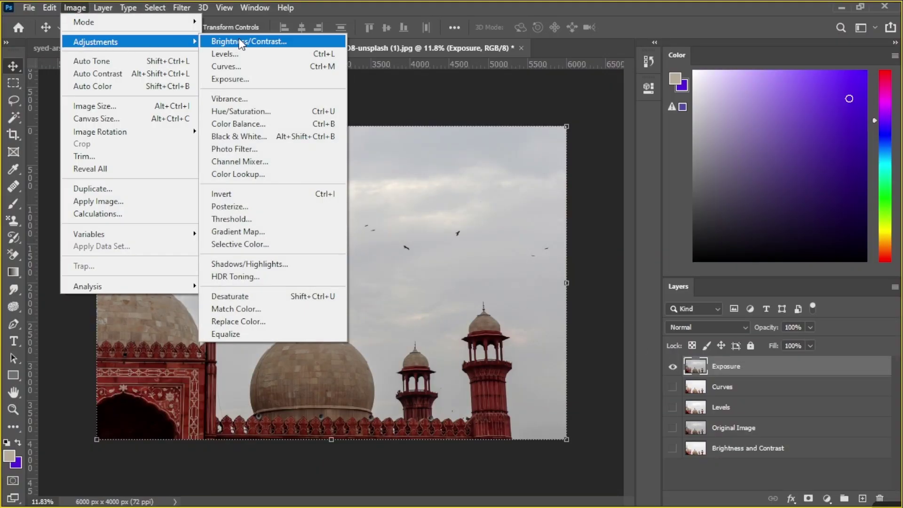
{"action": "left_click", "coordinate": [234, 80]}
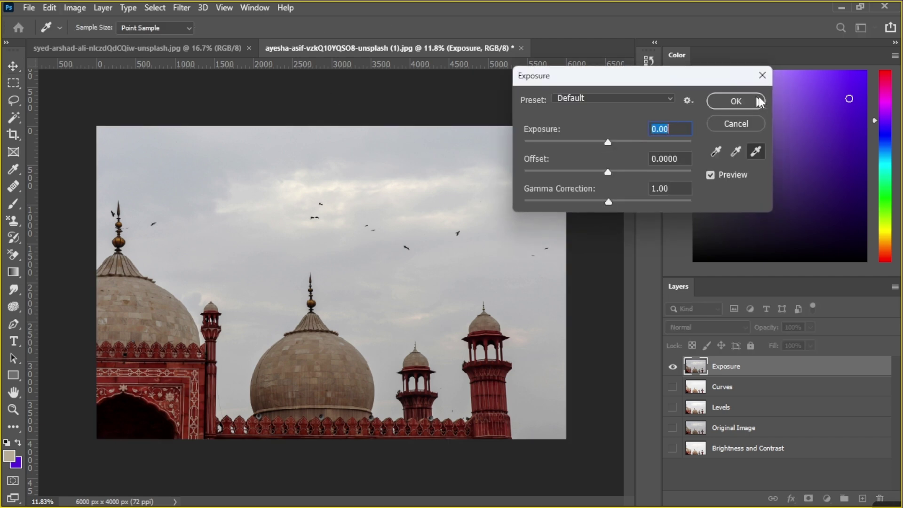
{"action": "key", "text": "Escape"}
Step: Preview Brightness/Contrast on the Exposure layer with brightness -5 and contrast up to about 91, and close it without applying
{"action": "left_click", "coordinate": [75, 8]}
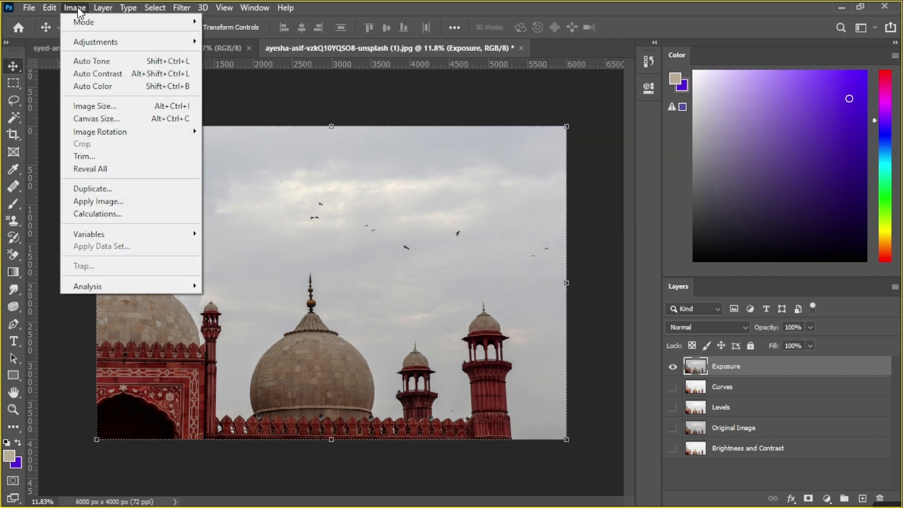
{"action": "mouse_move", "coordinate": [122, 45]}
{"action": "left_click", "coordinate": [242, 43]}
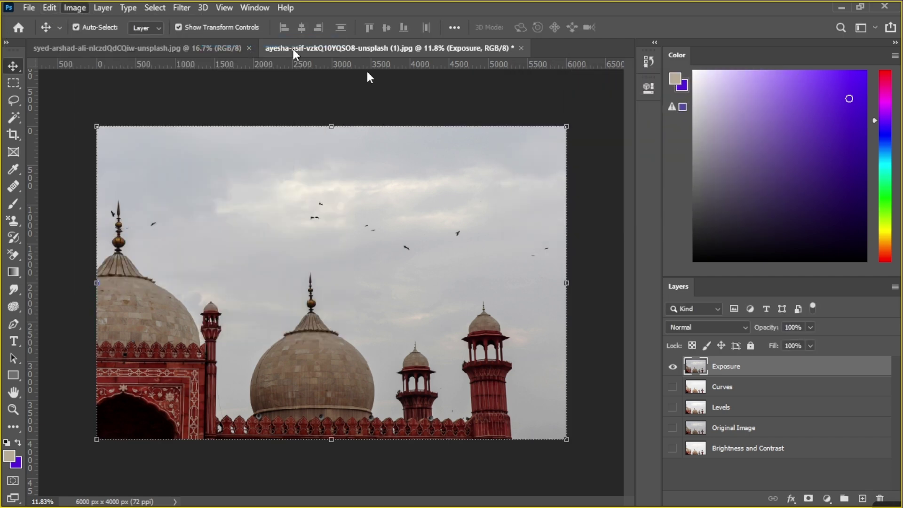
{"action": "mouse_move", "coordinate": [496, 184]}
{"action": "left_mouse_down"}
{"action": "mouse_move", "coordinate": [542, 182]}
{"action": "mouse_move", "coordinate": [434, 185]}
{"action": "mouse_move", "coordinate": [564, 181]}
{"action": "mouse_move", "coordinate": [437, 179]}
{"action": "mouse_move", "coordinate": [493, 182]}
{"action": "left_mouse_up"}
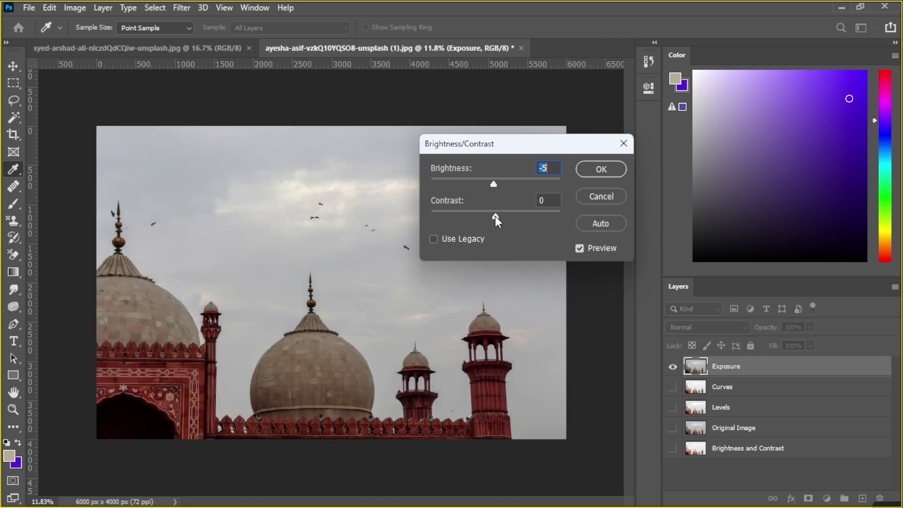
{"action": "left_click_drag", "start_coordinate": [494, 216], "coordinate": [540, 213]}
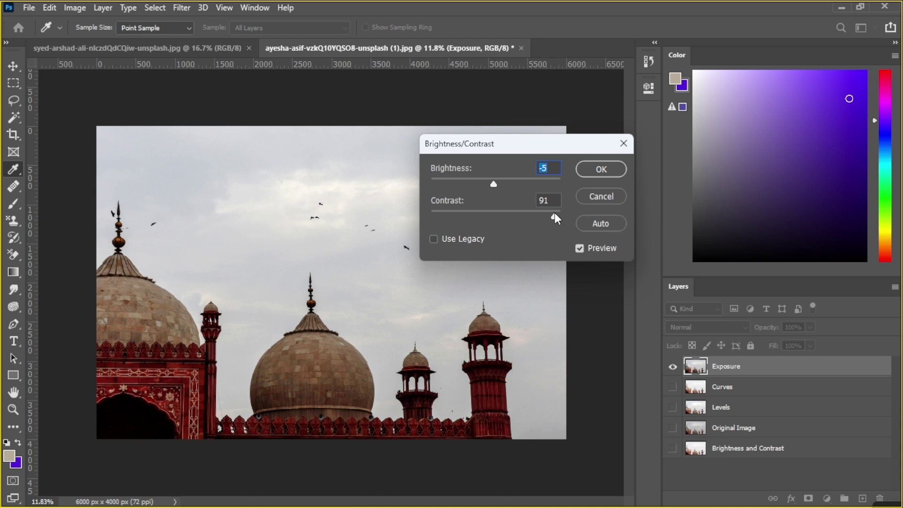
{"action": "left_click_drag", "start_coordinate": [566, 214], "coordinate": [495, 215]}
{"action": "left_click", "coordinate": [622, 141]}
{"action": "key", "text": "v"}
Step: Try the white, black and midtone input sliders of Levels on the Exposure layer, with midtones about 1.6, and cancel
{"action": "left_click", "coordinate": [75, 7]}
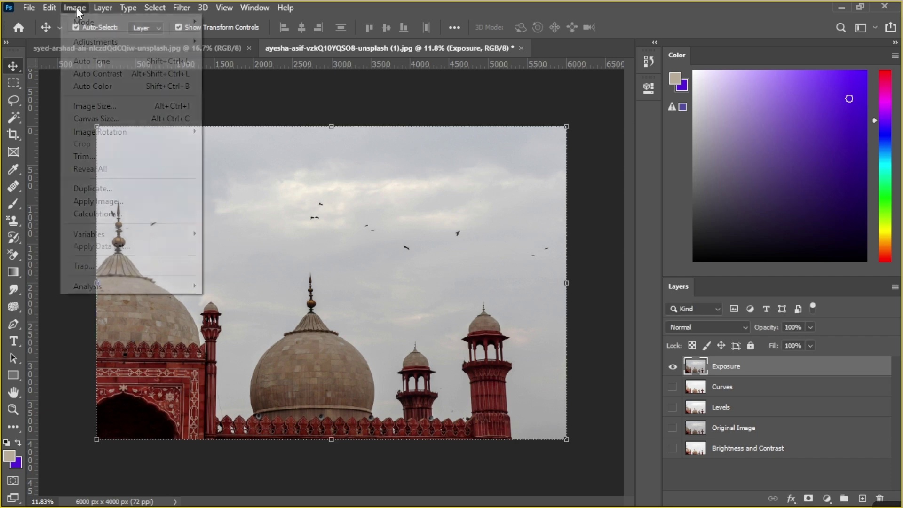
{"action": "mouse_move", "coordinate": [94, 41]}
{"action": "left_click", "coordinate": [277, 55]}
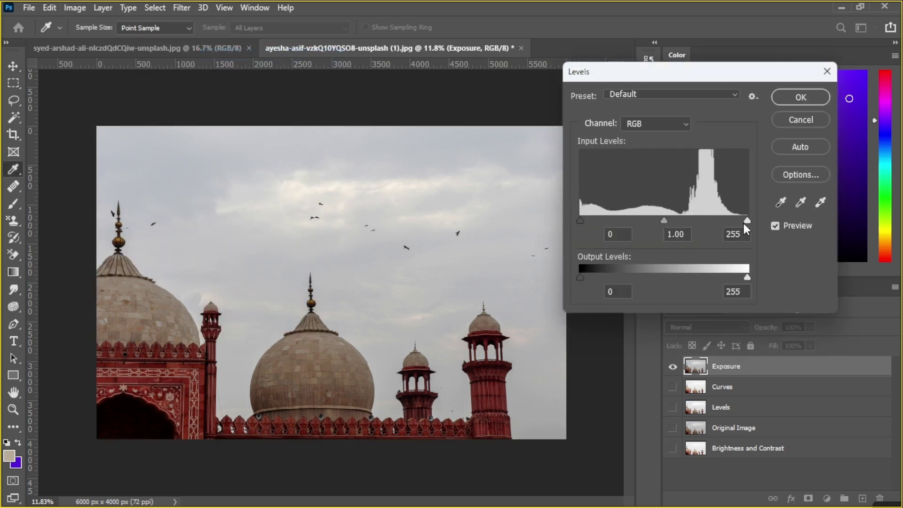
{"action": "mouse_move", "coordinate": [746, 221]}
{"action": "left_mouse_down"}
{"action": "mouse_move", "coordinate": [695, 218]}
{"action": "mouse_move", "coordinate": [747, 221]}
{"action": "left_mouse_up"}
{"action": "mouse_move", "coordinate": [581, 218]}
{"action": "left_mouse_down"}
{"action": "mouse_move", "coordinate": [656, 217]}
{"action": "mouse_move", "coordinate": [580, 219]}
{"action": "left_mouse_up"}
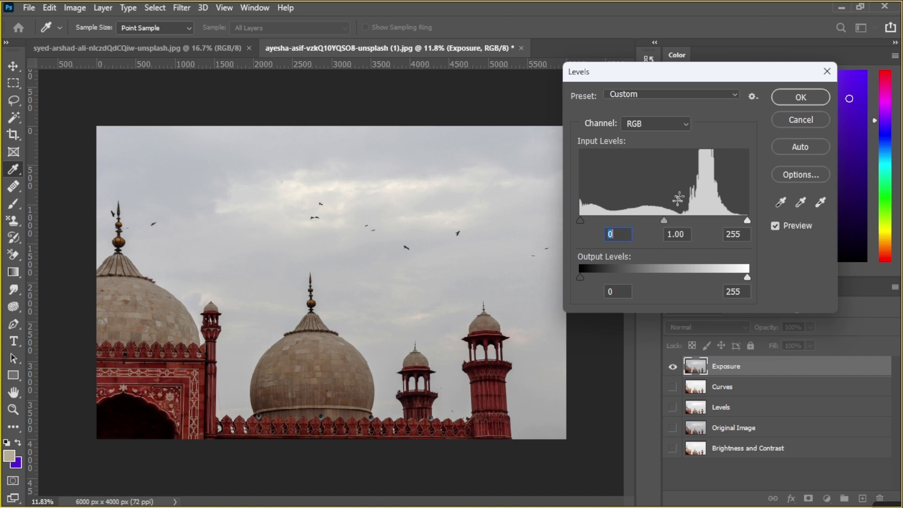
{"action": "left_click_drag", "start_coordinate": [662, 223], "coordinate": [636, 219]}
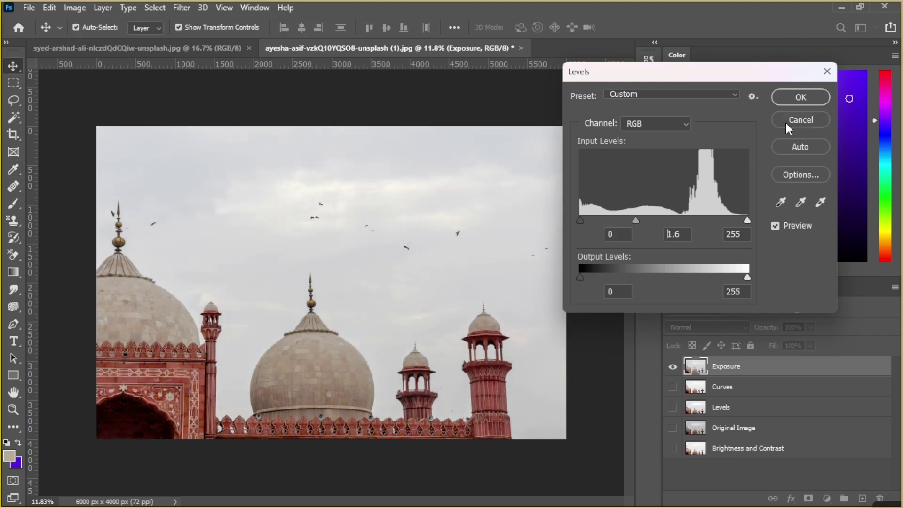
{"action": "left_click", "coordinate": [786, 120]}
Step: Open Curves for the Exposure layer and try the white and black input sliders beneath the curve
{"action": "mouse_move", "coordinate": [98, 43]}
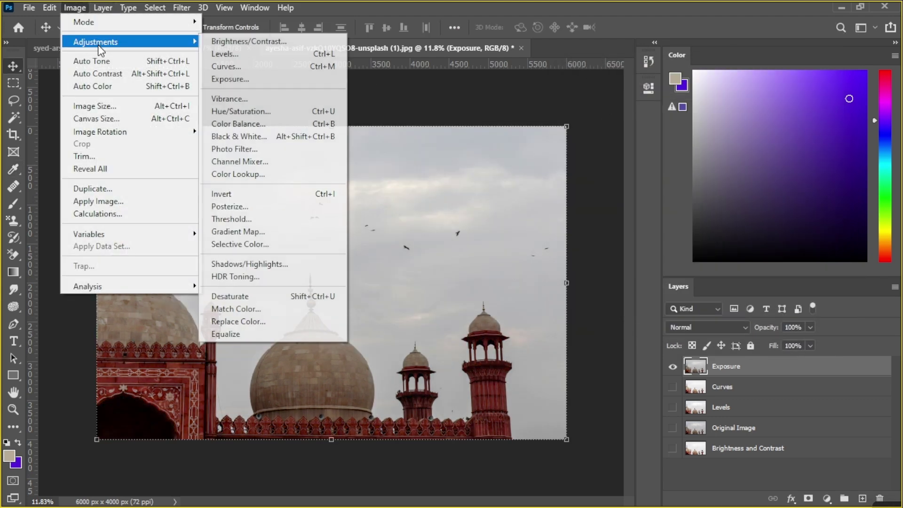
{"action": "left_click", "coordinate": [237, 67]}
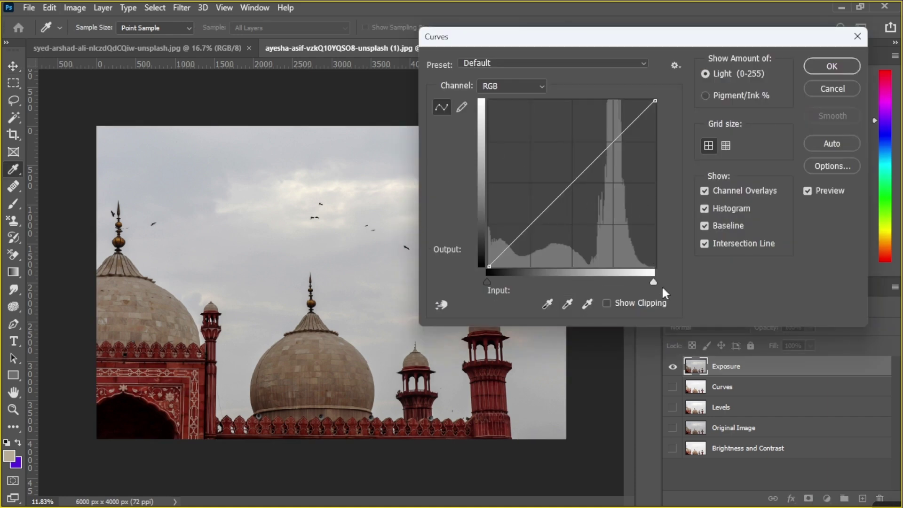
{"action": "left_click_drag", "start_coordinate": [653, 283], "coordinate": [670, 275]}
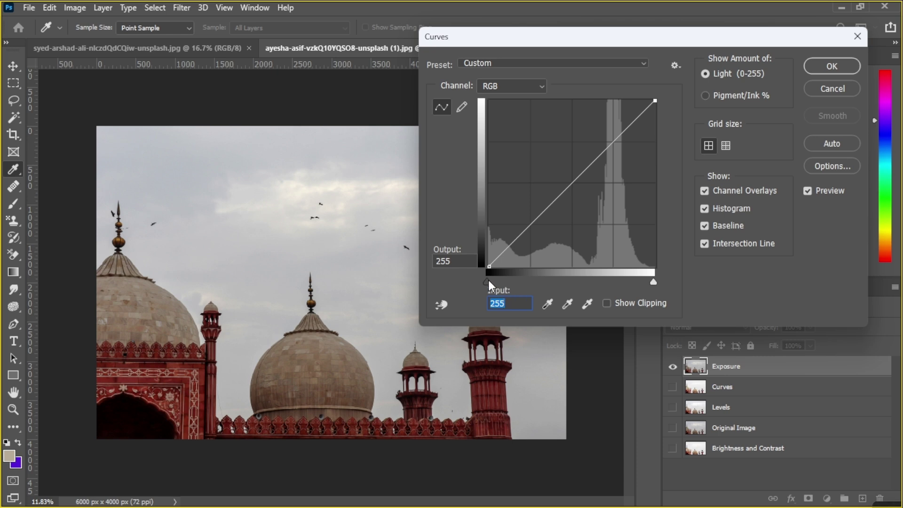
{"action": "mouse_move", "coordinate": [488, 281]}
{"action": "left_mouse_down"}
{"action": "mouse_move", "coordinate": [557, 281]}
{"action": "mouse_move", "coordinate": [486, 280]}
{"action": "left_mouse_up"}
{"action": "mouse_move", "coordinate": [654, 284]}
{"action": "left_mouse_down"}
{"action": "mouse_move", "coordinate": [565, 279]}
{"action": "mouse_move", "coordinate": [659, 277]}
{"action": "left_mouse_up"}
Step: Try bending the curve into an S with points at about input 193, output 219 and input 79, output 57, and cancel Curves
{"action": "left_click_drag", "start_coordinate": [581, 173], "coordinate": [547, 183]}
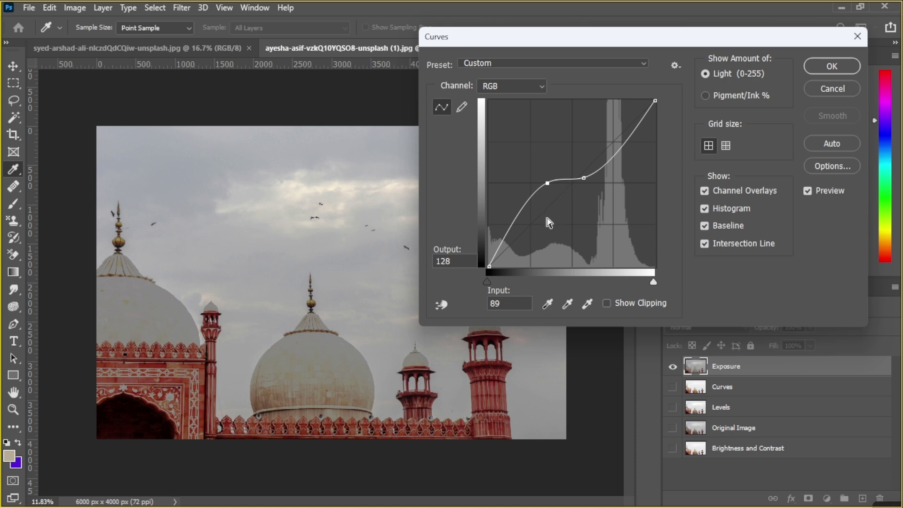
{"action": "key", "text": "ctrl+z"}
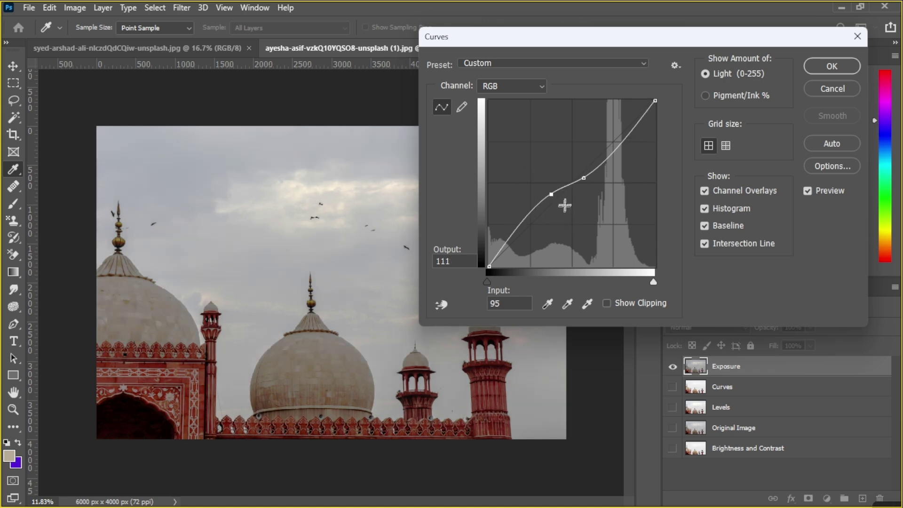
{"action": "left_click_drag", "start_coordinate": [583, 178], "coordinate": [615, 125]}
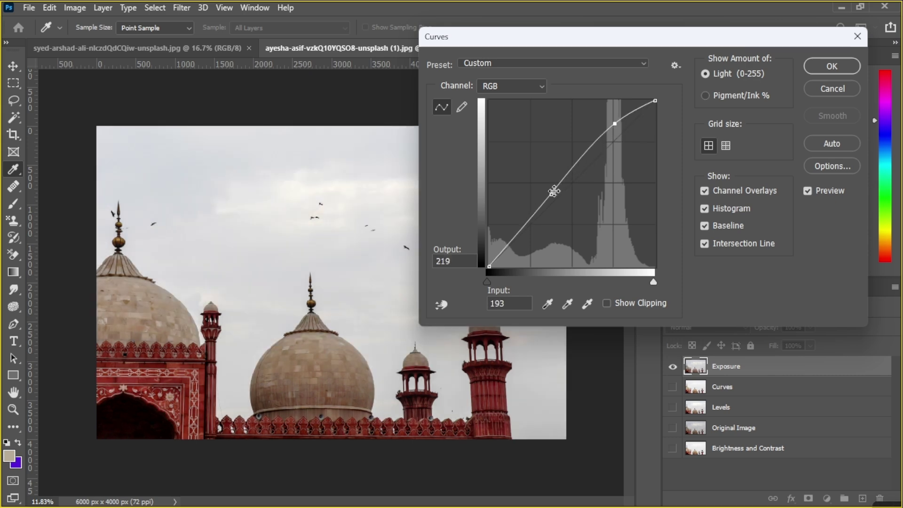
{"action": "left_click_drag", "start_coordinate": [552, 193], "coordinate": [541, 232]}
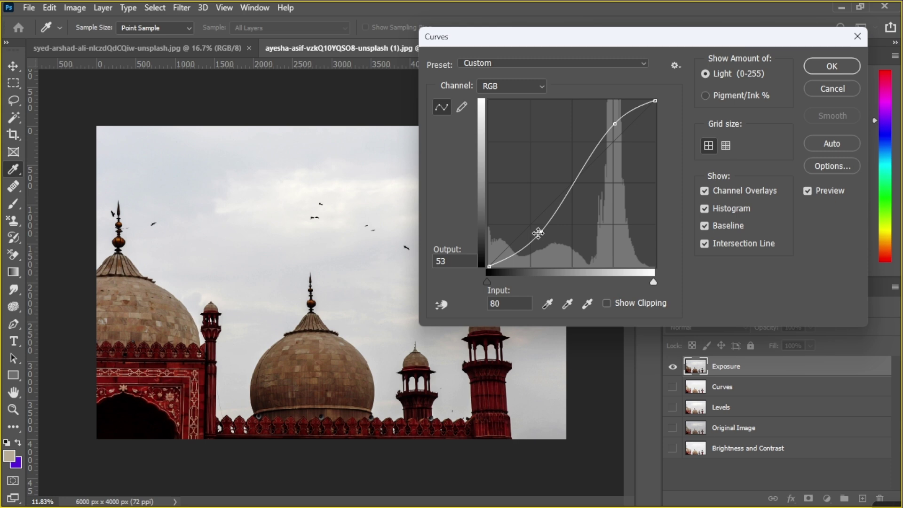
{"action": "left_click_drag", "start_coordinate": [539, 231], "coordinate": [539, 229]}
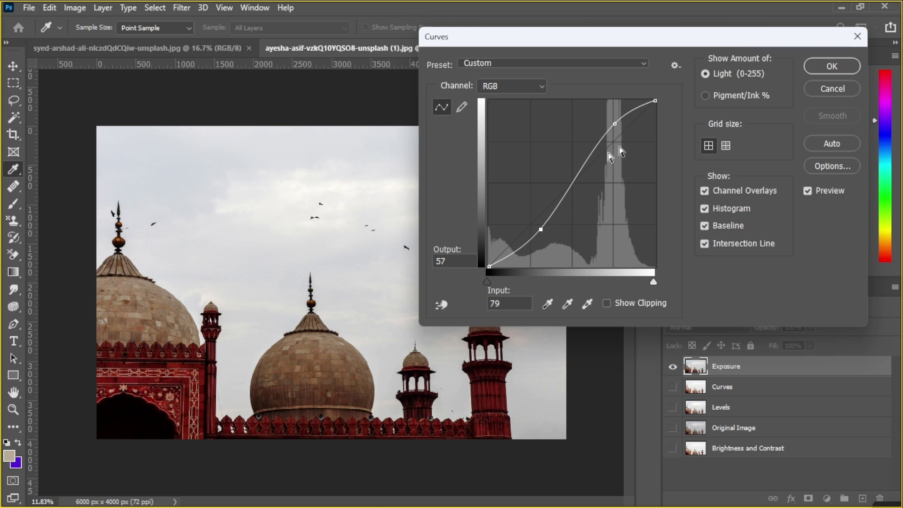
{"action": "left_click", "coordinate": [831, 89]}
Step: Open the Exposure adjustment for the Exposure layer and move its dialog nearer the image
{"action": "left_click", "coordinate": [74, 7]}
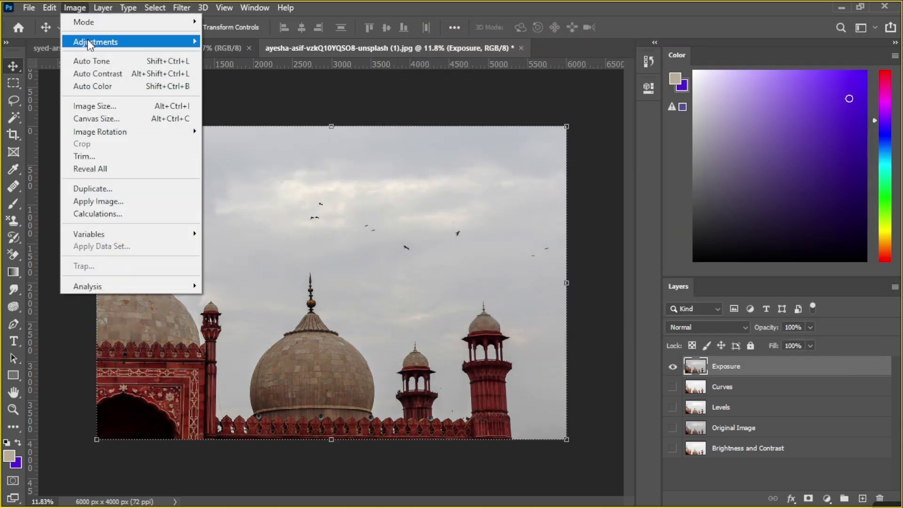
{"action": "mouse_move", "coordinate": [90, 41]}
{"action": "left_click", "coordinate": [224, 80]}
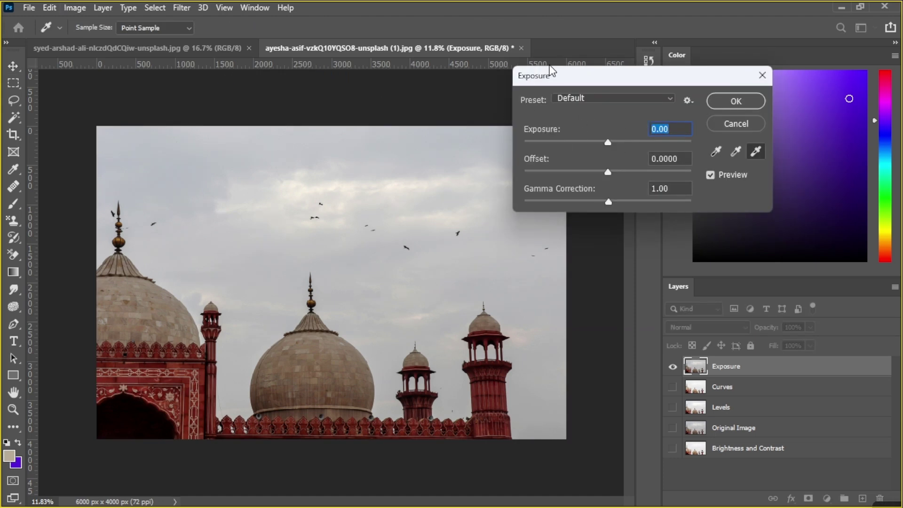
{"action": "left_click_drag", "start_coordinate": [549, 68], "coordinate": [445, 113]}
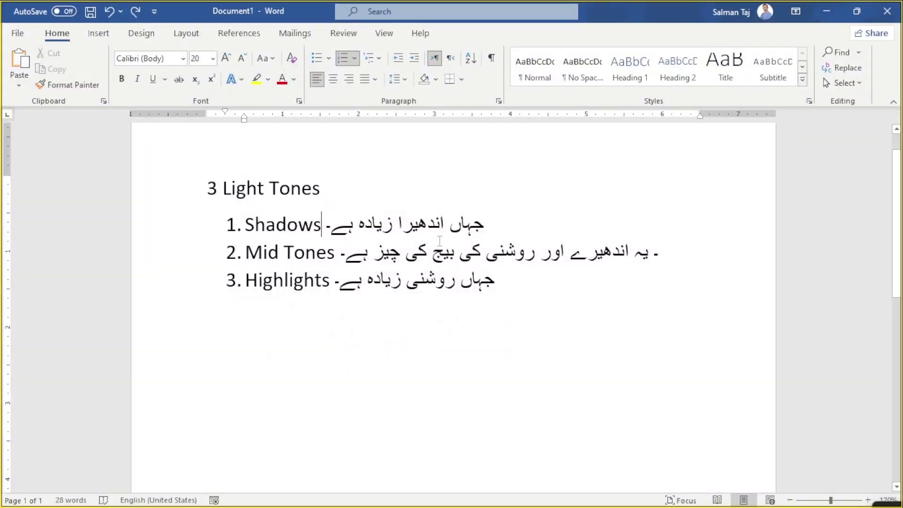
Step: Switch to the Word notes and add "(offset)" after Shadows in the first list item
{"action": "type", "text": "("}
{"action": "key", "text": "BackSpace"}
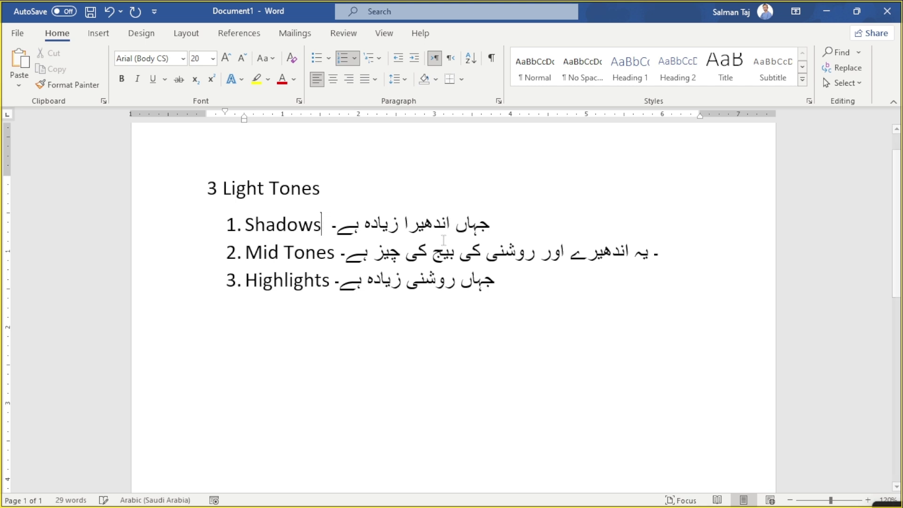
{"action": "key", "text": "alt+shift"}
{"action": "type", "text": "("}
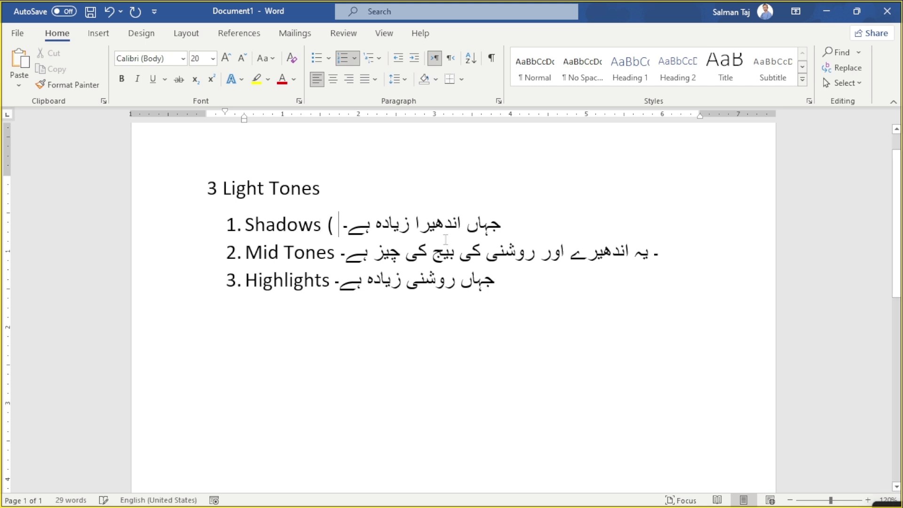
{"action": "key", "text": "BackSpace"}
{"action": "type", "text": "offset"}
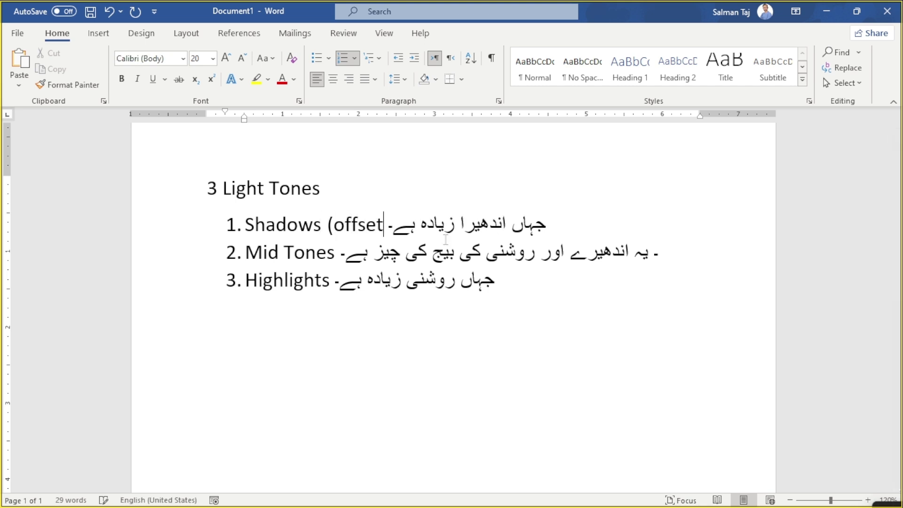
{"action": "type", "text": ")"}
Step: Check the setting names in Photoshop's Exposure dialog and add "(exposure)" after Highlights in the Word notes
{"action": "key", "text": "alt+Tab"}
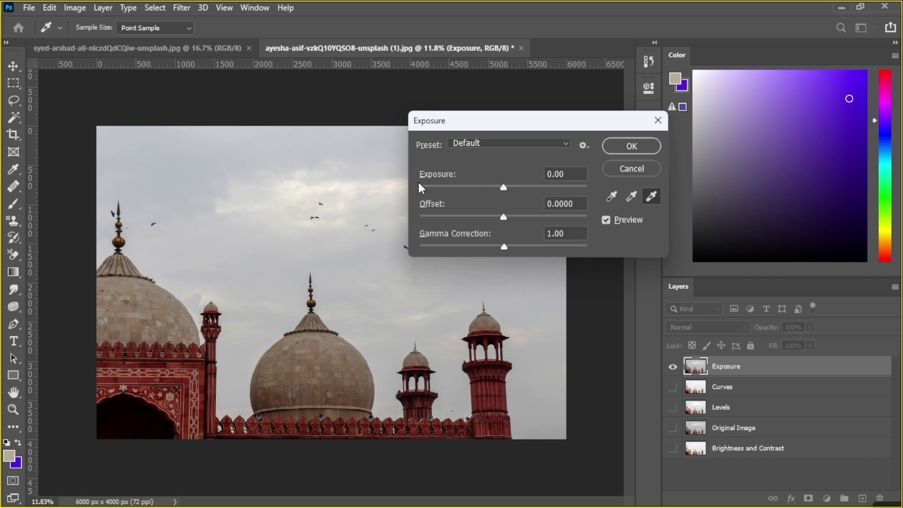
{"action": "key", "text": "alt+Tab"}
{"action": "left_click", "coordinate": [330, 279]}
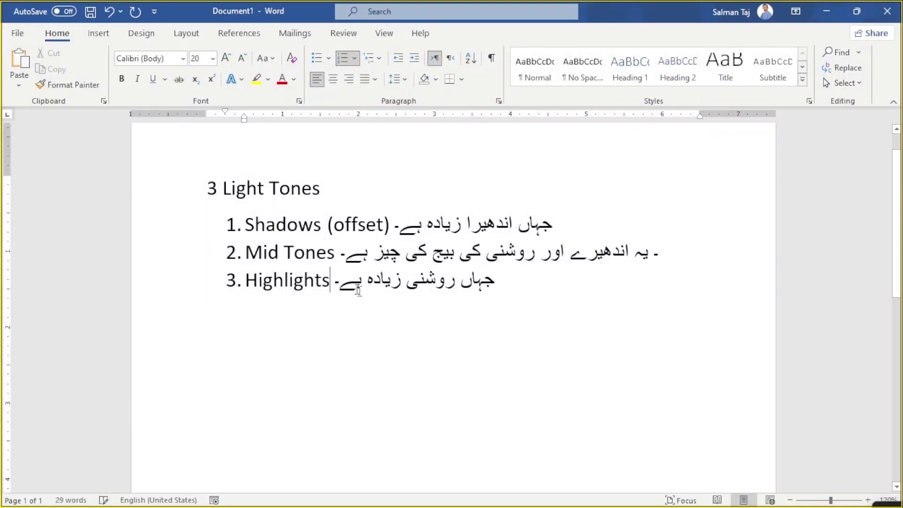
{"action": "type", "text": "("}
{"action": "type", "text": "exposure"}
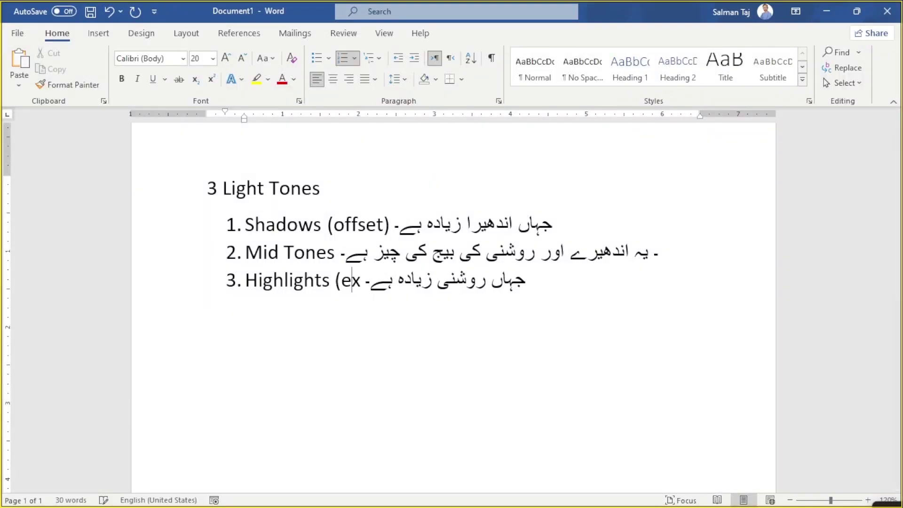
{"action": "type", "text": ")"}
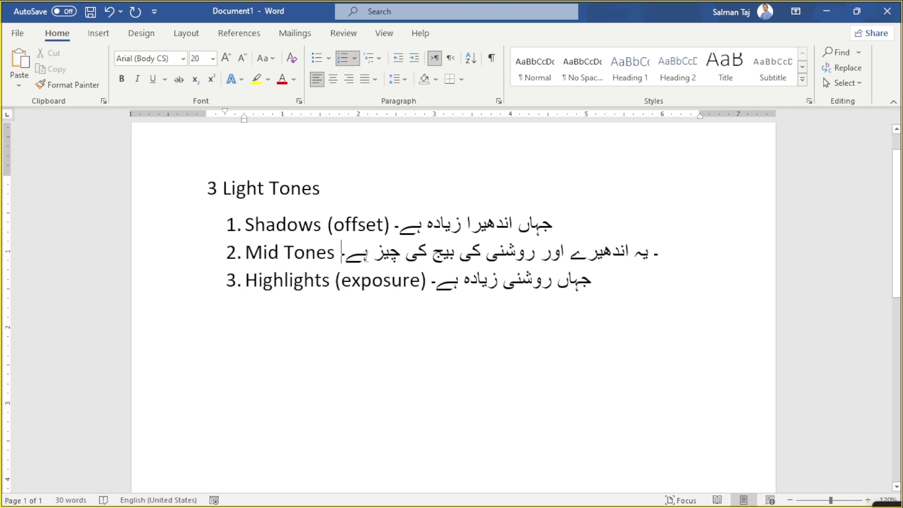
{"action": "key", "text": "alt+shift"}
{"action": "type", "text": "("}
{"action": "key", "text": "alt+shift"}
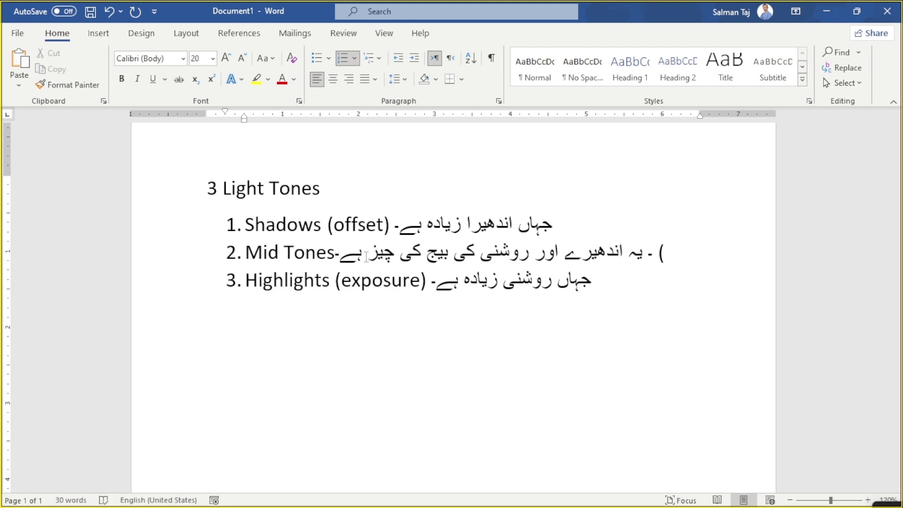
{"action": "key", "text": "BackSpace"}
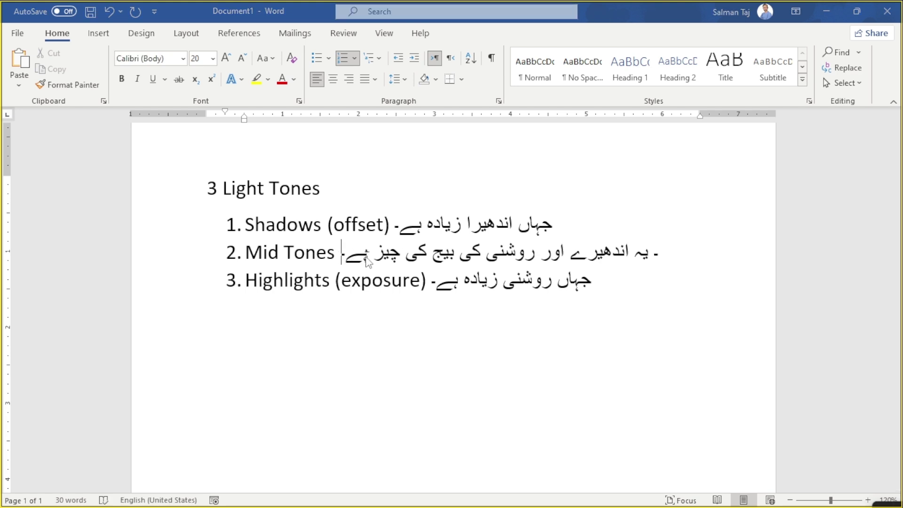
{"action": "key", "text": "super"}
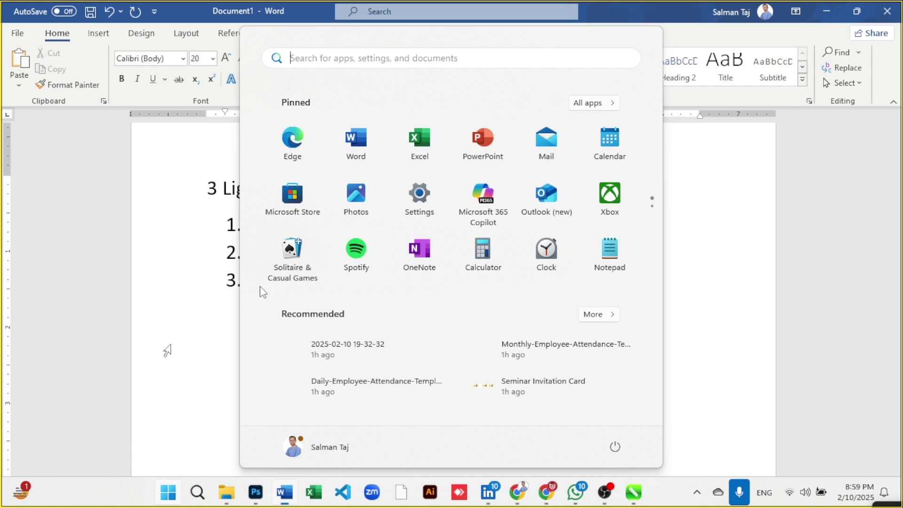
{"action": "key", "text": "Escape"}
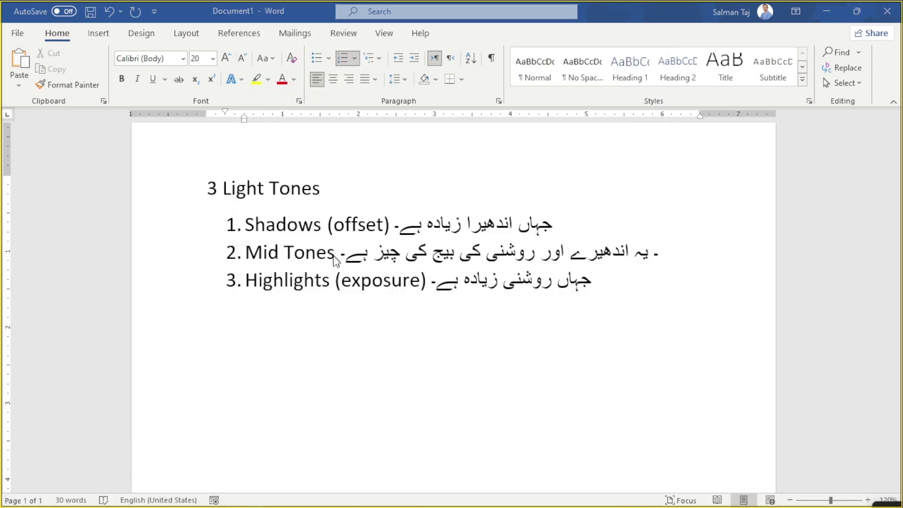
{"action": "left_click", "coordinate": [336, 257]}
{"action": "key", "text": "BackSpace"}
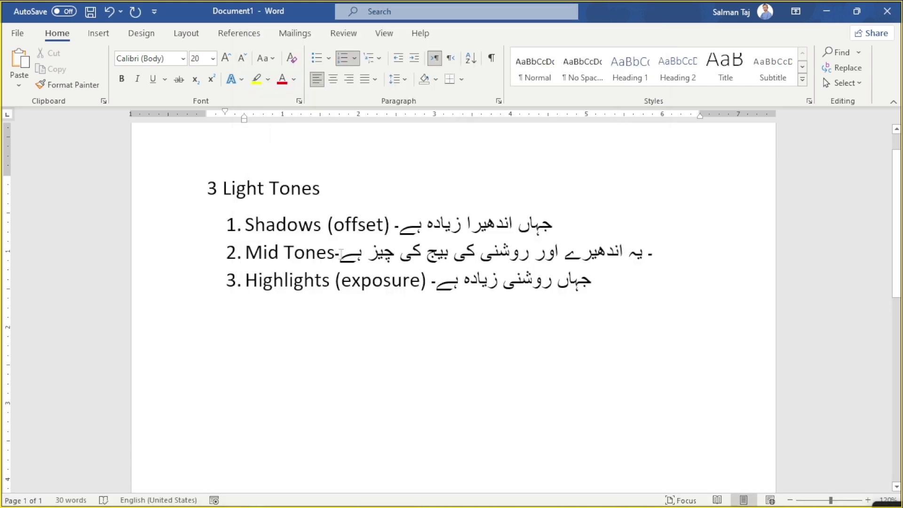
{"action": "key", "text": "alt+shift"}
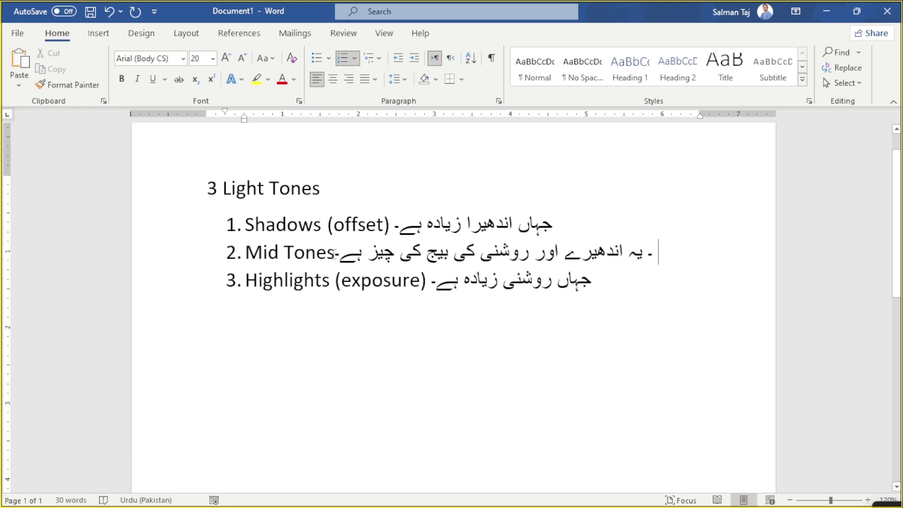
{"action": "type", "text": "ط"}
{"action": "key", "text": "alt+shift"}
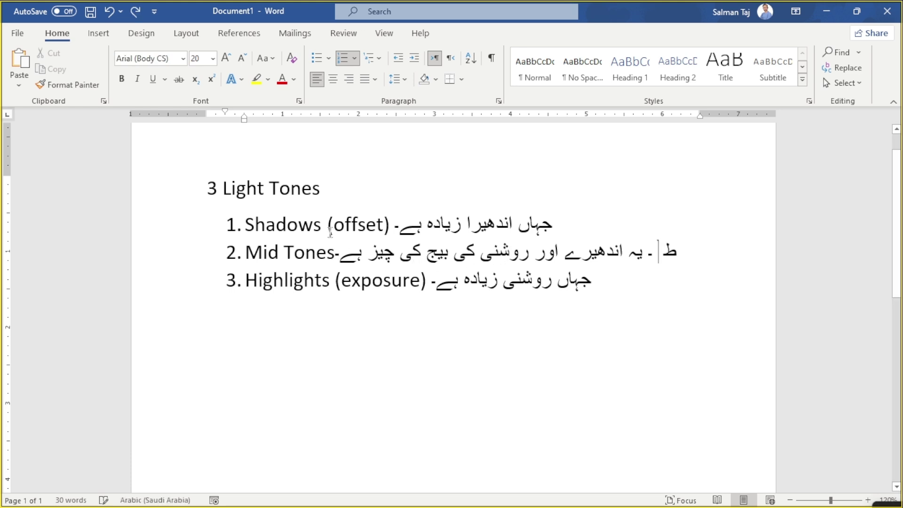
{"action": "key", "text": "ctrl+z"}
Step: Insert "(gamma correction)" in front of Mid Tones in the second list item
{"action": "left_click", "coordinate": [339, 255]}
{"action": "key", "text": "alt+shift"}
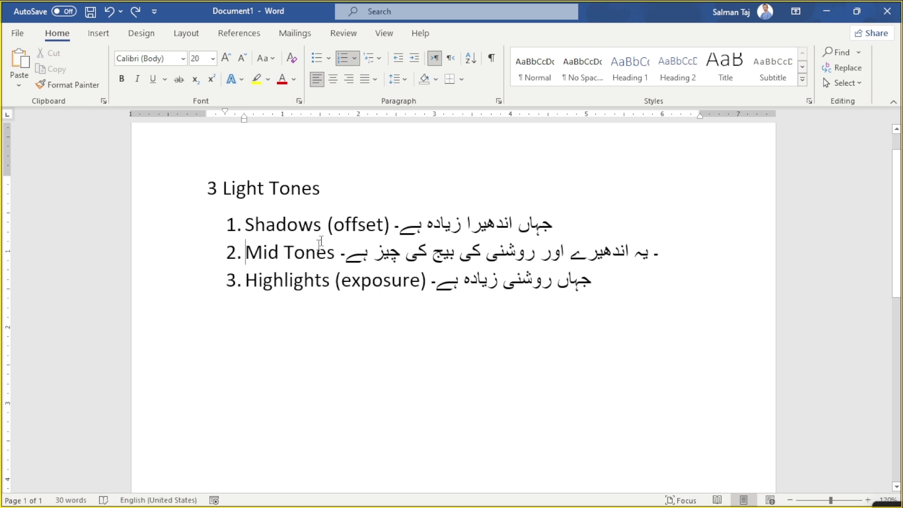
{"action": "type", "text": "(gamma"}
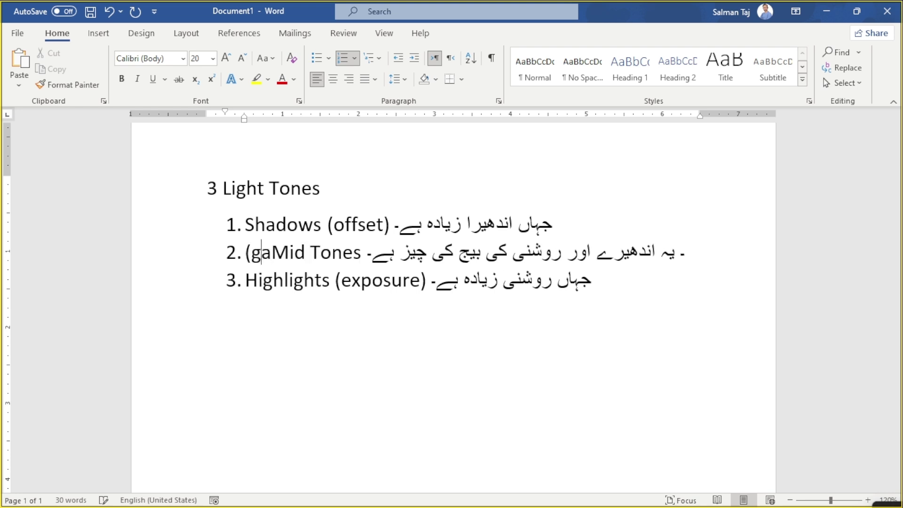
{"action": "type", "text": " corMid Tone"}
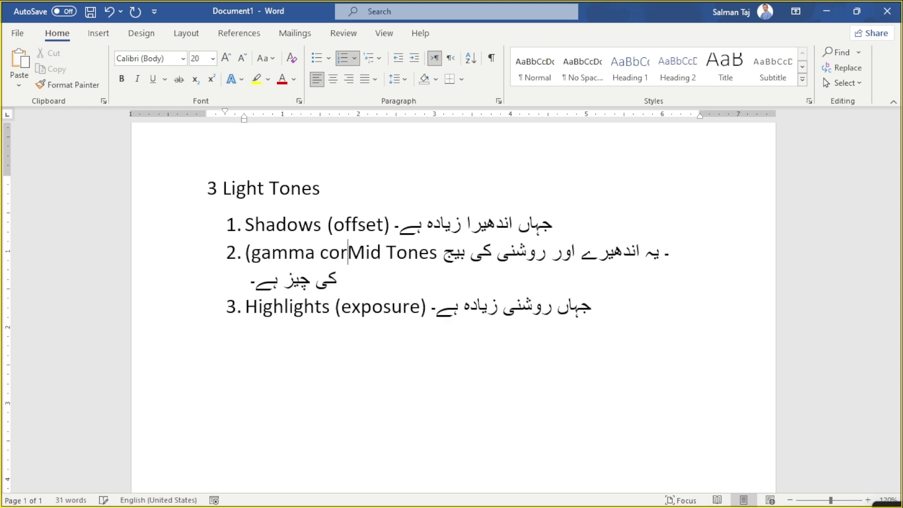
{"action": "key", "text": "BackSpace"}
{"action": "type", "text": "rection)"}
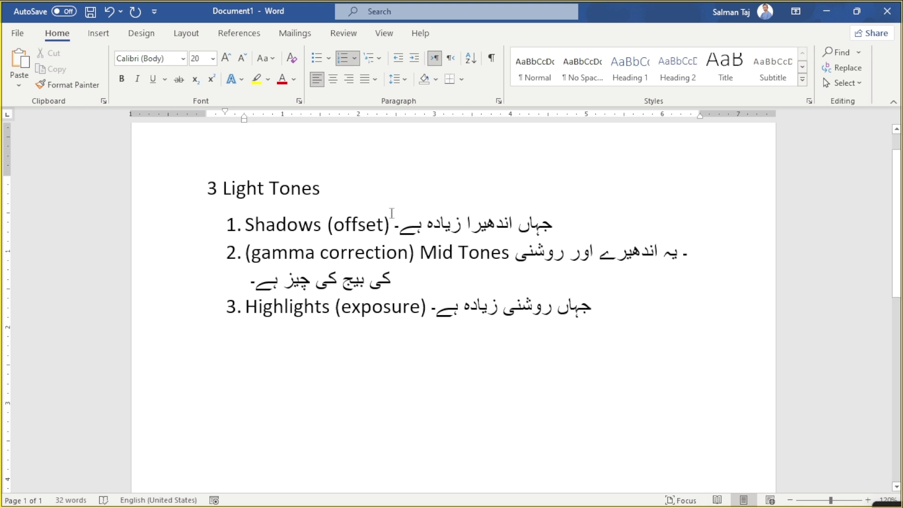
Step: Select Shadows in the notes, switch to Photoshop, try Exposure offsets of about +0.43 and -0.23, return it to about +0.01, and switch back to Word
{"action": "left_click_drag", "start_coordinate": [247, 225], "coordinate": [321, 226]}
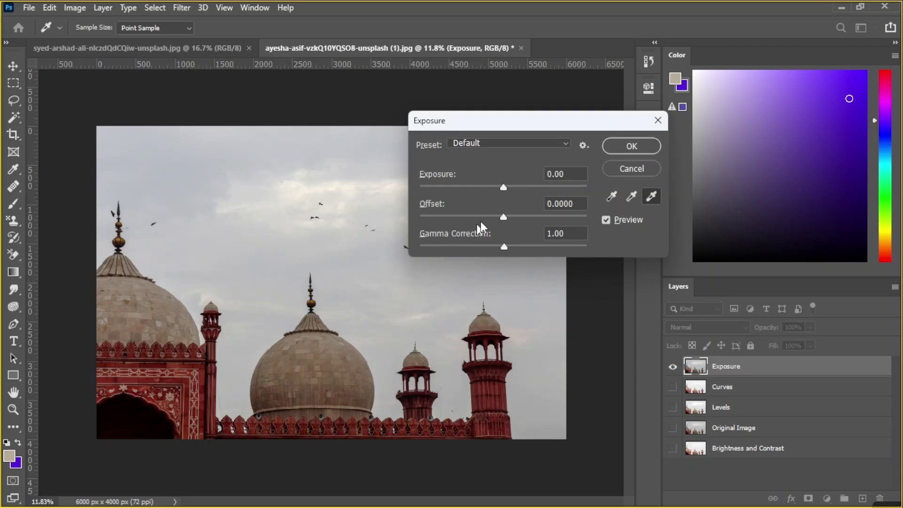
{"action": "left_click_drag", "start_coordinate": [504, 219], "coordinate": [568, 220]}
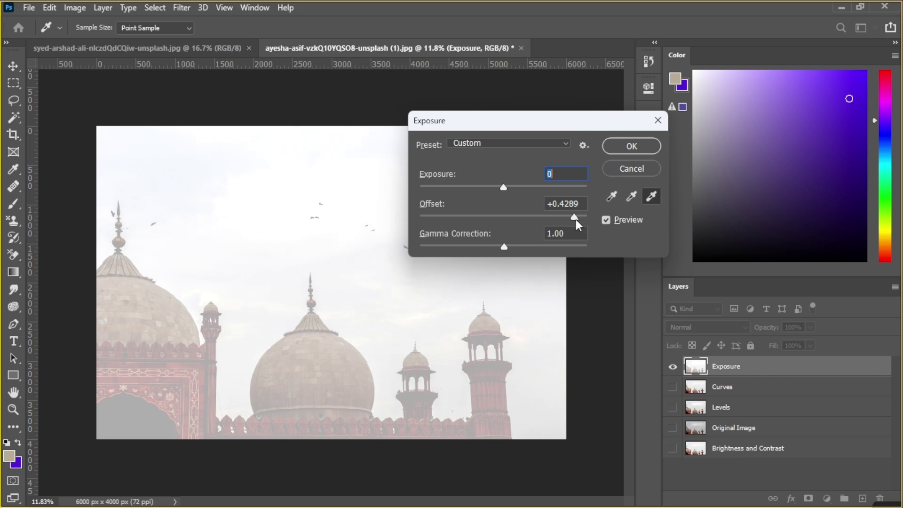
{"action": "mouse_move", "coordinate": [575, 219]}
{"action": "left_mouse_down"}
{"action": "mouse_move", "coordinate": [553, 216]}
{"action": "mouse_move", "coordinate": [562, 217]}
{"action": "left_mouse_up"}
{"action": "key", "text": "Tab"}
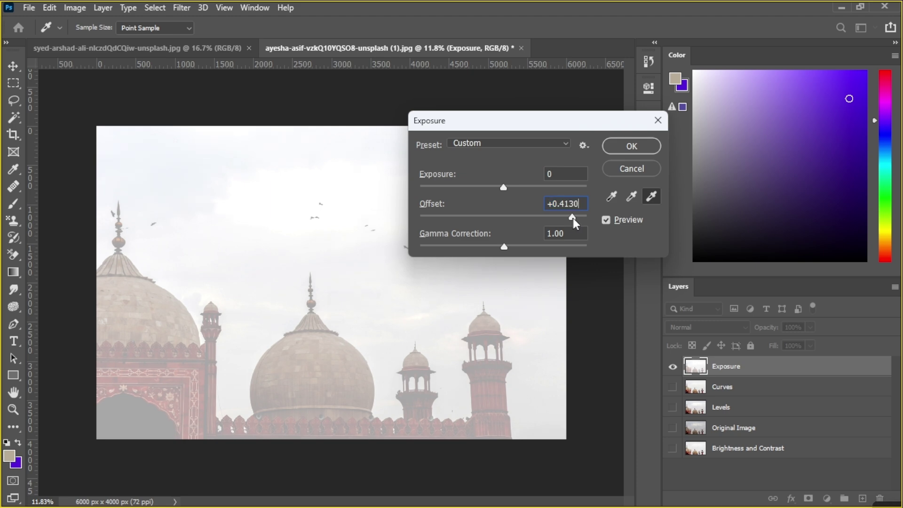
{"action": "left_click_drag", "start_coordinate": [574, 218], "coordinate": [466, 216]}
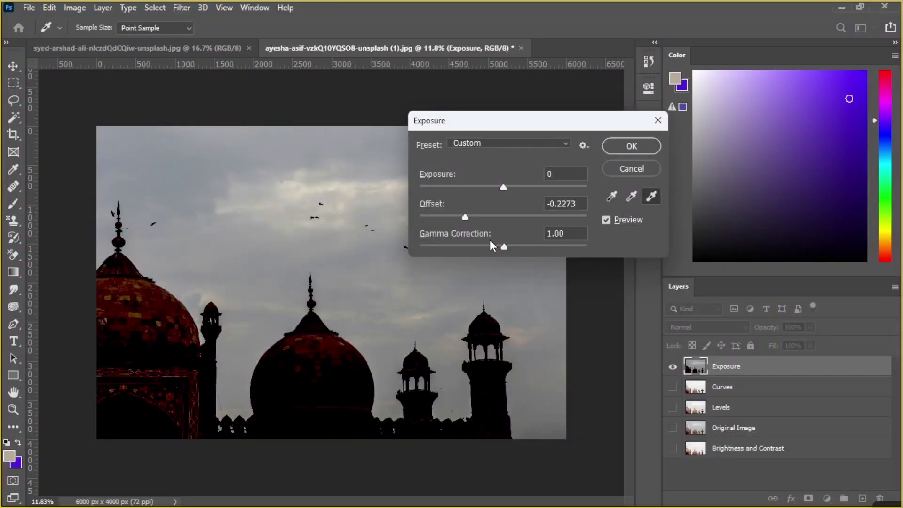
{"action": "left_click_drag", "start_coordinate": [467, 218], "coordinate": [506, 216]}
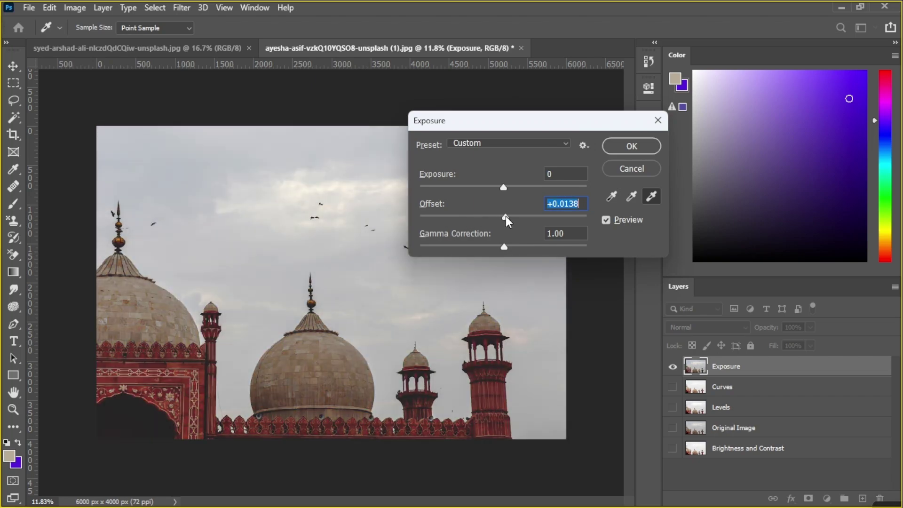
{"action": "key", "text": "alt+Tab"}
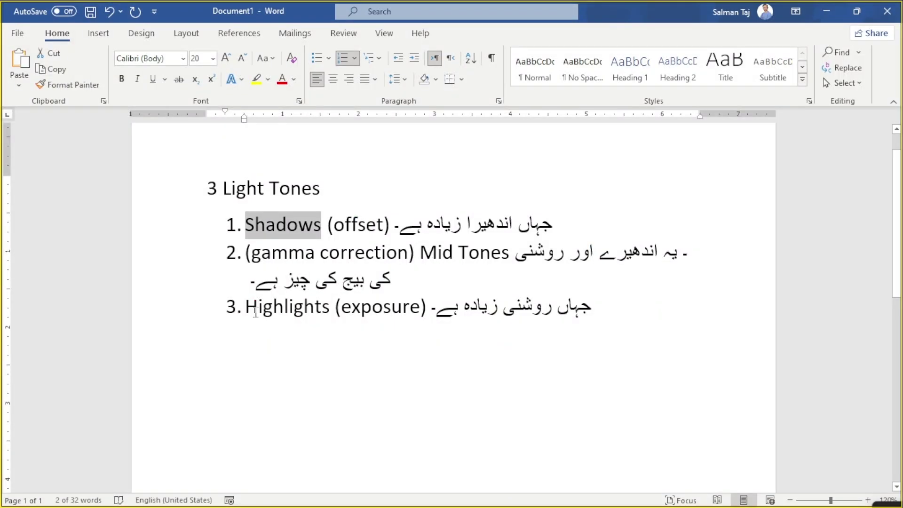
Step: Compare Highlights, "(exposure)" and its Urdu explanation in the Word notes with the settings in Photoshop's Exposure dialog
{"action": "double_click", "coordinate": [262, 312]}
{"action": "left_click", "coordinate": [371, 307]}
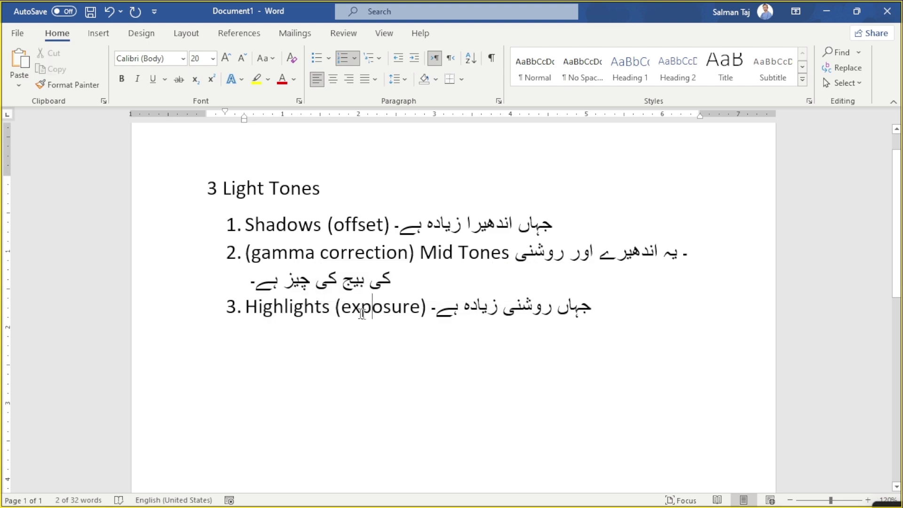
{"action": "left_click_drag", "start_coordinate": [340, 307], "coordinate": [419, 314]}
{"action": "key", "text": "alt+Tab"}
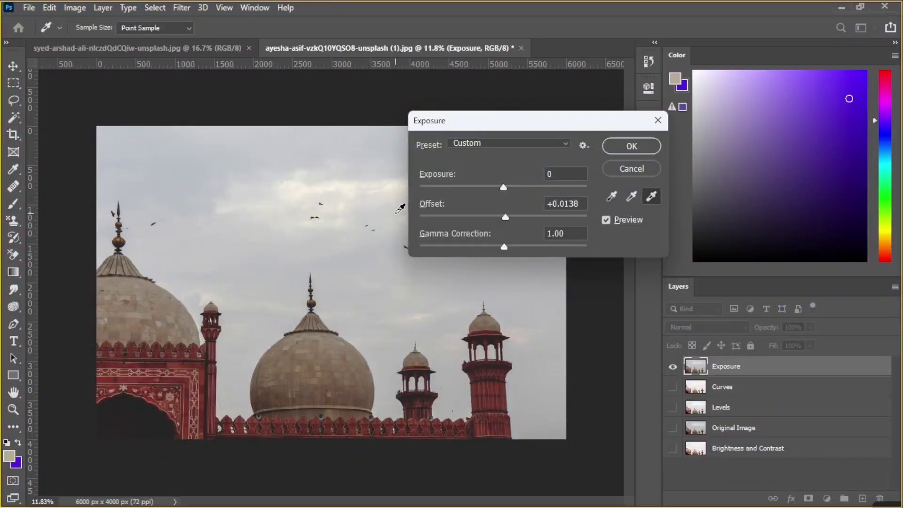
{"action": "key", "text": "alt+Tab"}
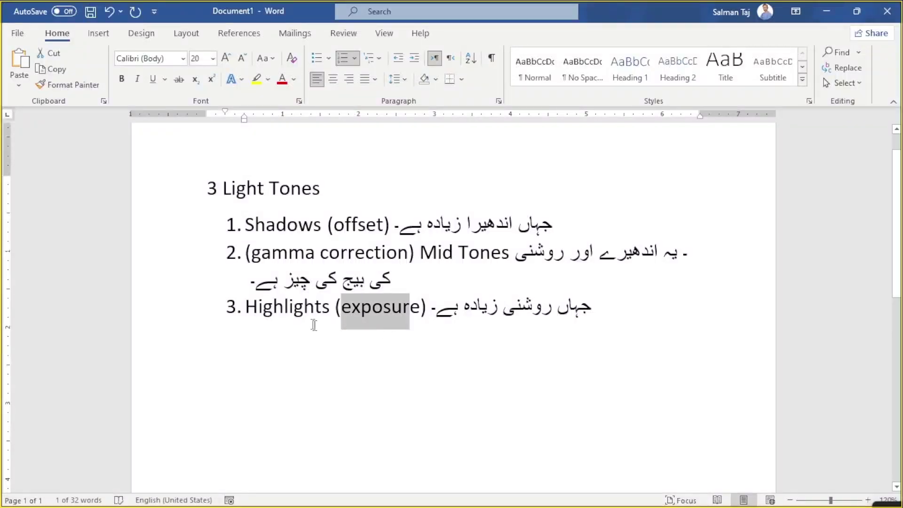
{"action": "left_click", "coordinate": [313, 309]}
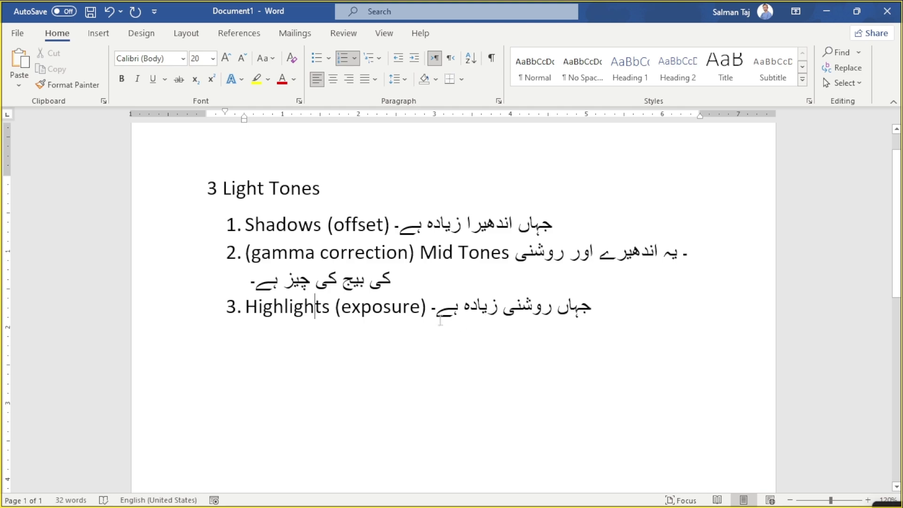
{"action": "left_click_drag", "start_coordinate": [440, 321], "coordinate": [594, 310]}
{"action": "key", "text": "alt+Tab"}
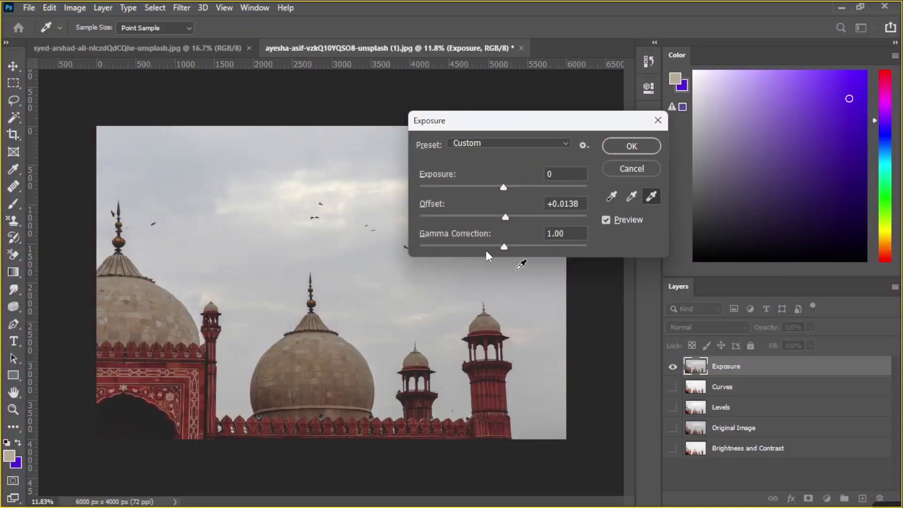
Step: Try an exposure of about +0.76 with an offset of about +0.33, and delete the Urdu explanation after Highlights in the Word notes
{"action": "mouse_move", "coordinate": [504, 187]}
{"action": "left_mouse_down"}
{"action": "mouse_move", "coordinate": [560, 187]}
{"action": "mouse_move", "coordinate": [503, 193]}
{"action": "left_mouse_up"}
{"action": "left_click_drag", "start_coordinate": [540, 192], "coordinate": [555, 217]}
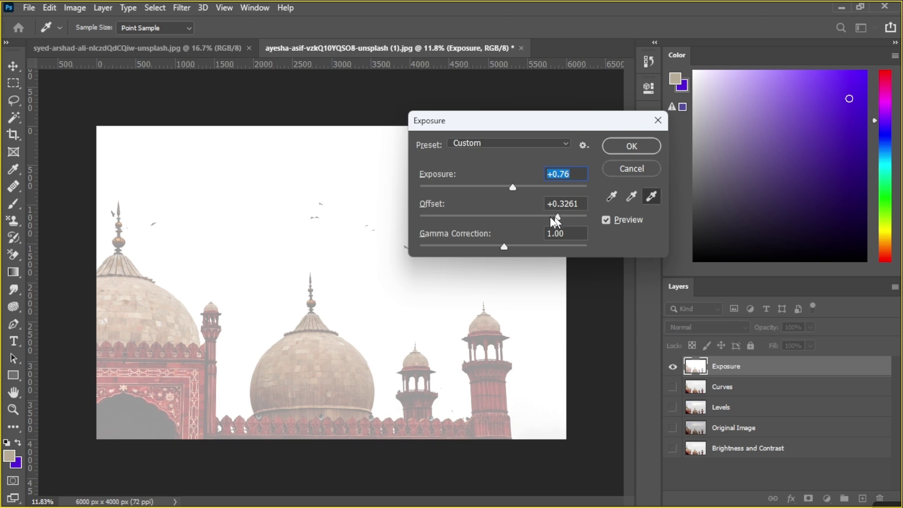
{"action": "left_click_drag", "start_coordinate": [551, 216], "coordinate": [511, 200]}
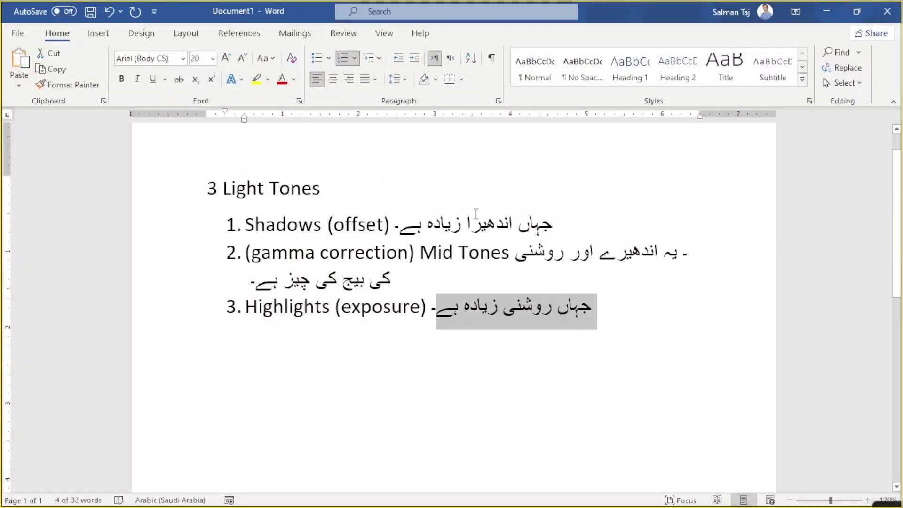
{"action": "key", "text": "BackSpace"}
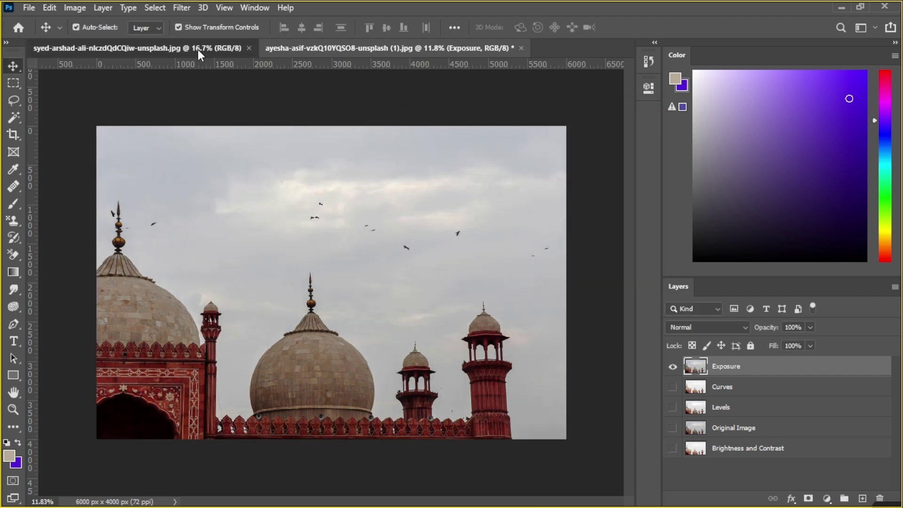
Step: Switch to the other open mosque photo in Photoshop and duplicate Layer 0
{"action": "left_click", "coordinate": [198, 50]}
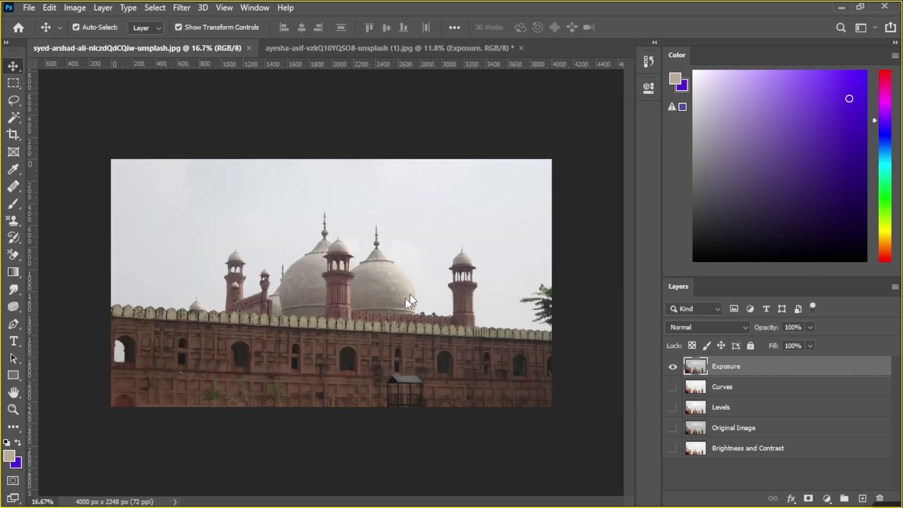
{"action": "left_click", "coordinate": [878, 369]}
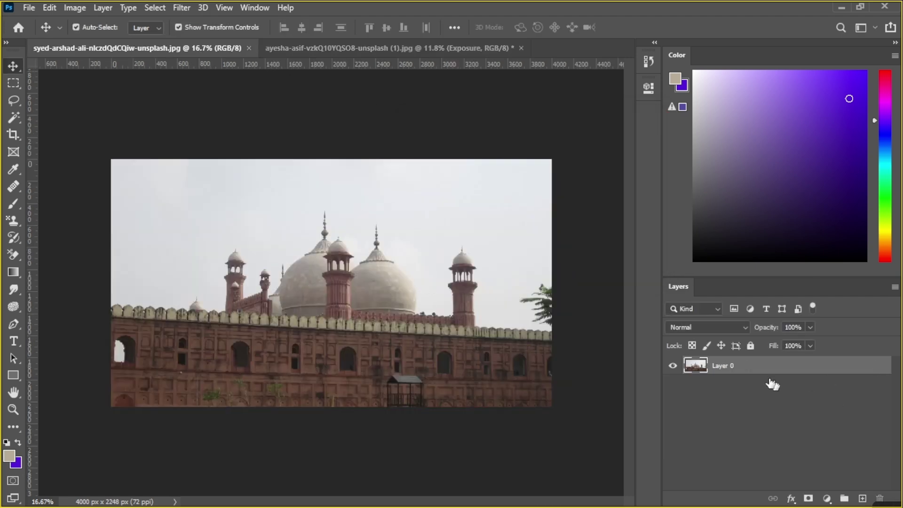
{"action": "left_click_drag", "start_coordinate": [814, 367], "coordinate": [862, 498]}
{"action": "key", "text": "ctrl+plus"}
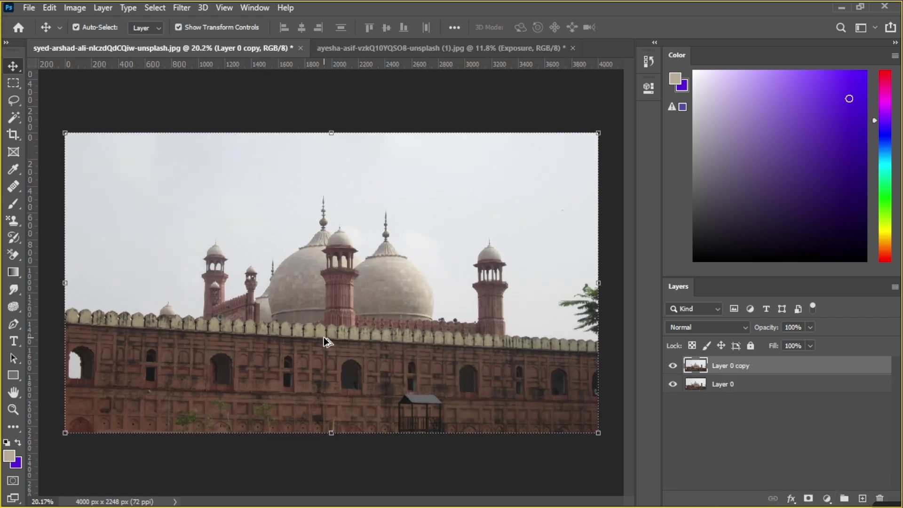
Step: Apply an Exposure adjustment to the duplicated layer with exposure +0.29, offset -0.0375 and gamma correction 0.87
{"action": "left_click", "coordinate": [81, 7]}
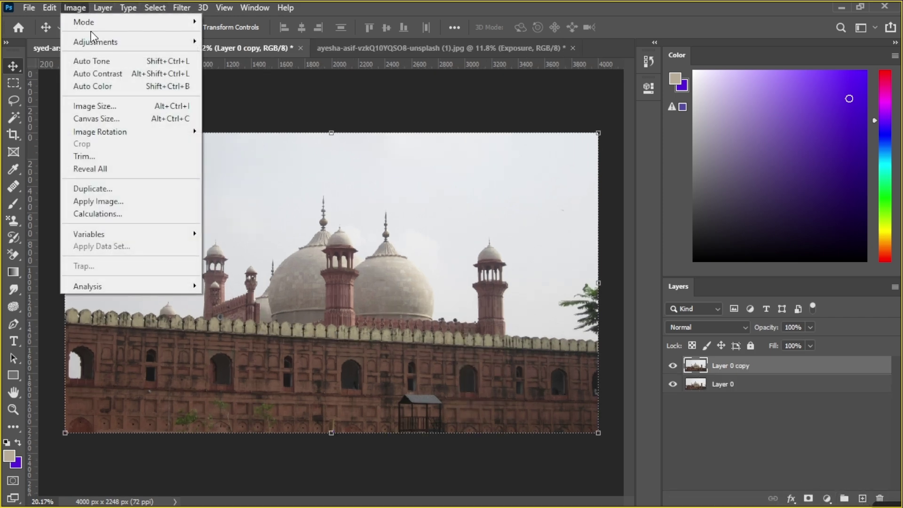
{"action": "mouse_move", "coordinate": [97, 42]}
{"action": "left_click", "coordinate": [242, 79]}
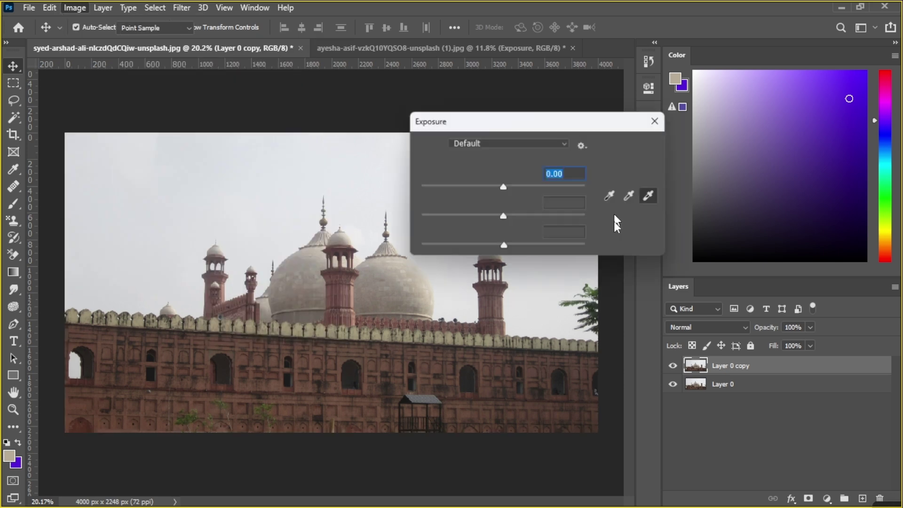
{"action": "left_click_drag", "start_coordinate": [497, 120], "coordinate": [567, 79]}
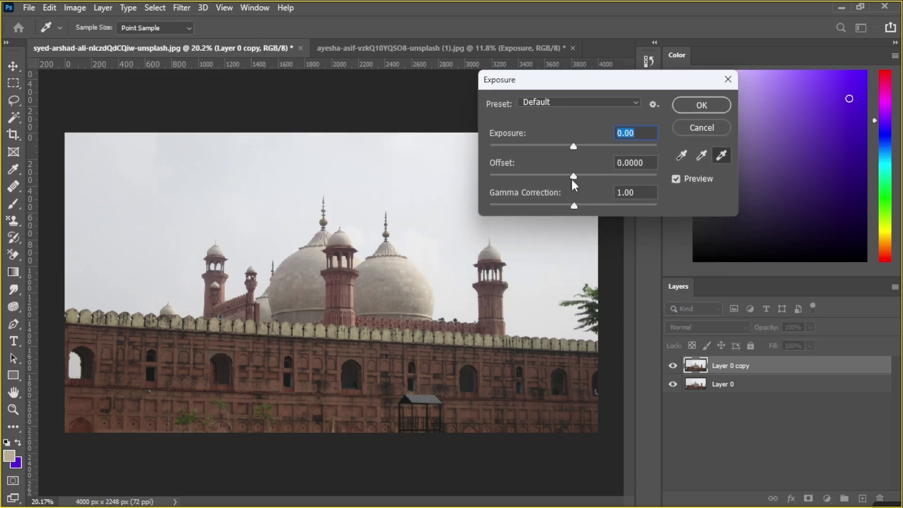
{"action": "mouse_move", "coordinate": [575, 174]}
{"action": "left_mouse_down"}
{"action": "mouse_move", "coordinate": [604, 177]}
{"action": "mouse_move", "coordinate": [546, 176]}
{"action": "mouse_move", "coordinate": [565, 176]}
{"action": "mouse_move", "coordinate": [571, 148]}
{"action": "mouse_move", "coordinate": [534, 145]}
{"action": "mouse_move", "coordinate": [585, 146]}
{"action": "mouse_move", "coordinate": [585, 175]}
{"action": "mouse_move", "coordinate": [626, 174]}
{"action": "mouse_move", "coordinate": [560, 180]}
{"action": "mouse_move", "coordinate": [580, 179]}
{"action": "left_mouse_up"}
{"action": "left_click_drag", "start_coordinate": [586, 148], "coordinate": [567, 177]}
{"action": "left_click_drag", "start_coordinate": [584, 148], "coordinate": [577, 150]}
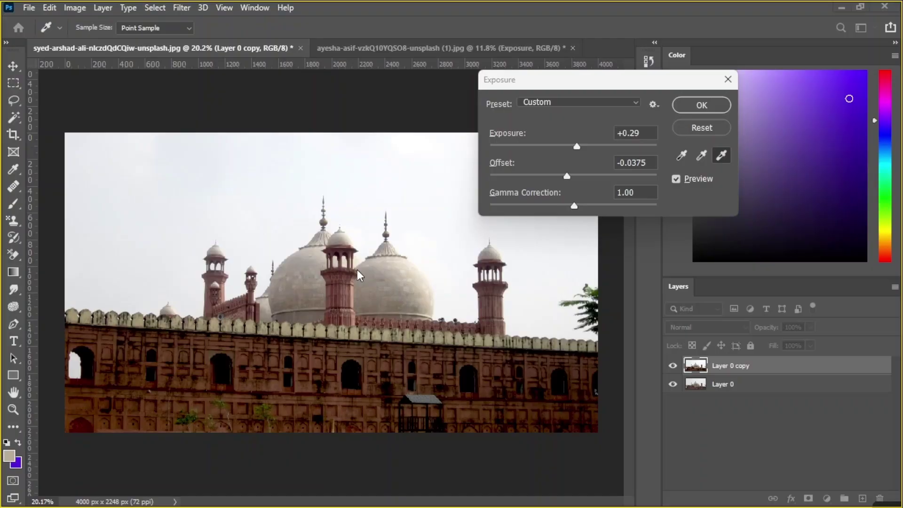
{"action": "mouse_move", "coordinate": [573, 207]}
{"action": "left_mouse_down"}
{"action": "mouse_move", "coordinate": [544, 205]}
{"action": "mouse_move", "coordinate": [623, 206]}
{"action": "mouse_move", "coordinate": [526, 212]}
{"action": "mouse_move", "coordinate": [578, 212]}
{"action": "left_mouse_up"}
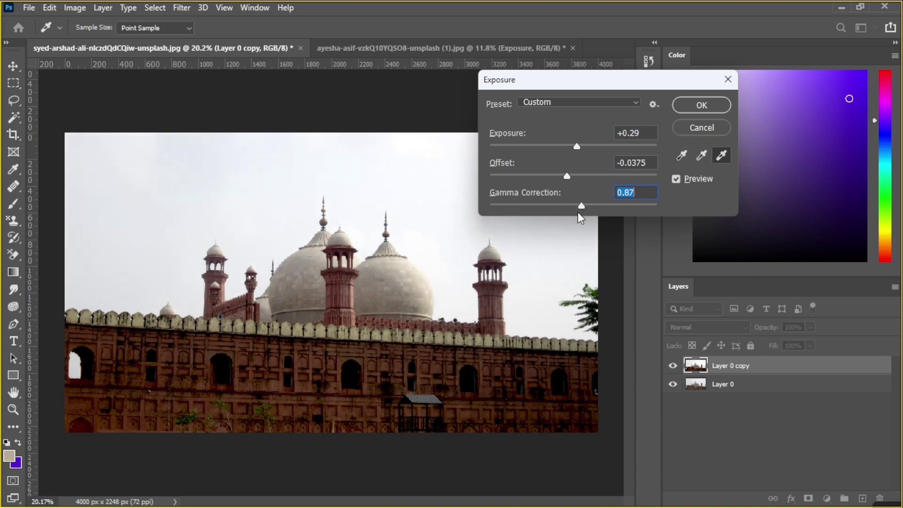
{"action": "left_click", "coordinate": [695, 106]}
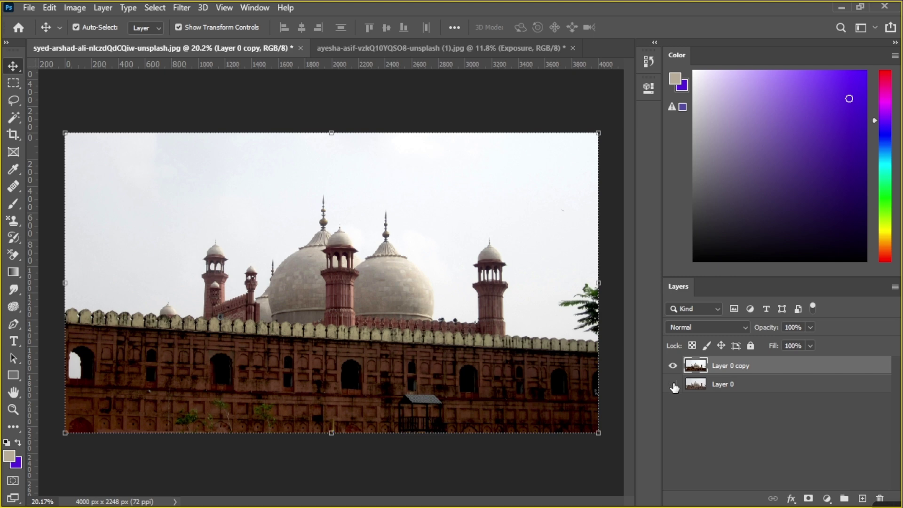
Step: Compare the adjusted Layer 0 copy with the original Layer 0 by toggling layer visibility, leaving both layers visible
{"action": "left_click", "coordinate": [673, 366]}
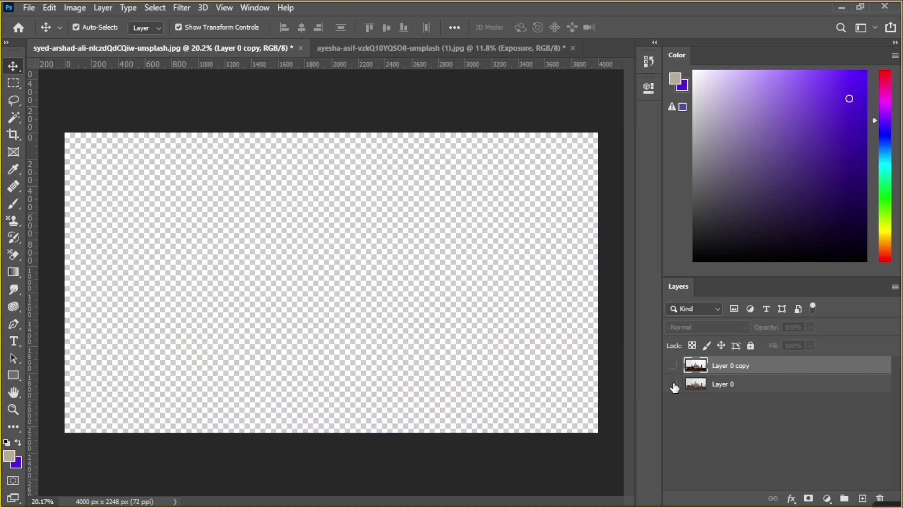
{"action": "left_click", "coordinate": [673, 385]}
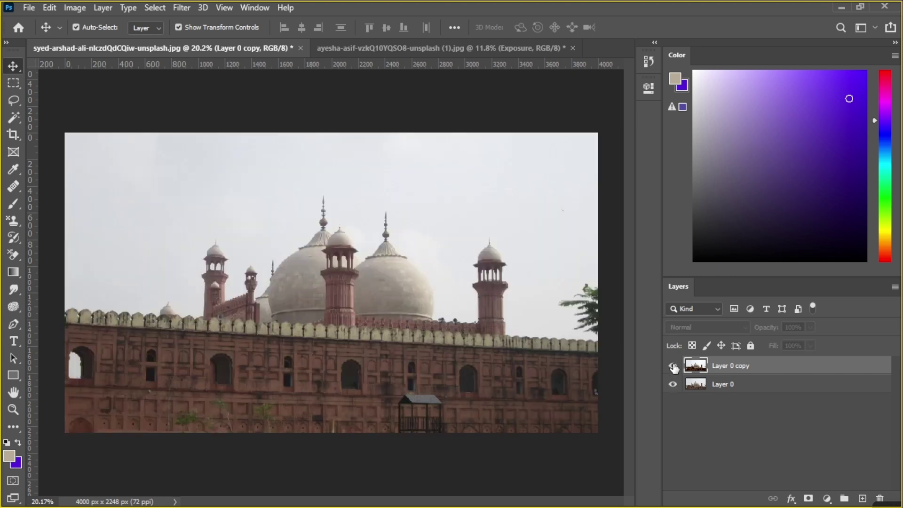
{"action": "left_click", "coordinate": [673, 365]}
{"action": "left_click", "coordinate": [674, 367]}
{"action": "left_click", "coordinate": [674, 366]}
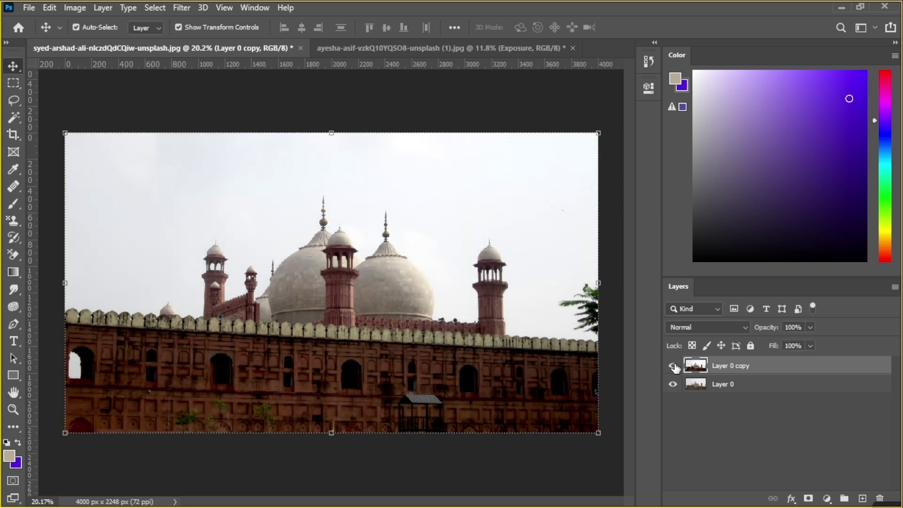
{"action": "left_click", "coordinate": [674, 366]}
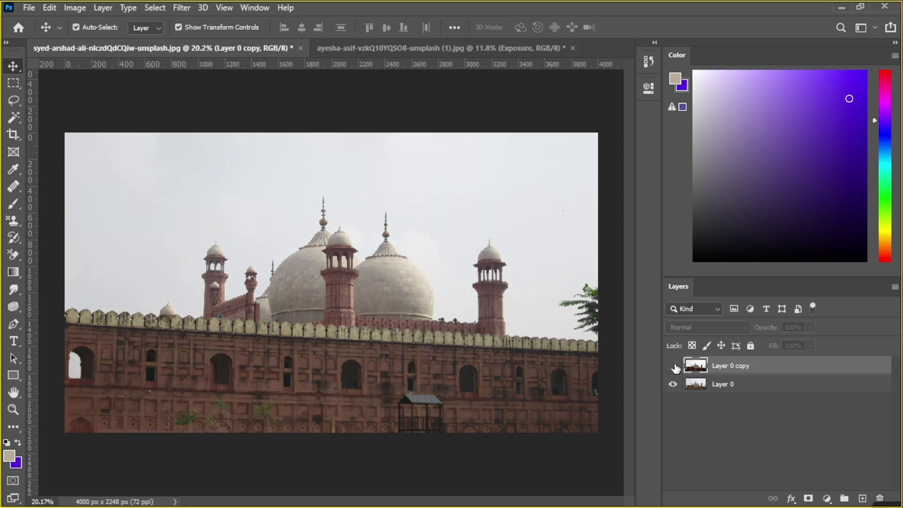
{"action": "left_click", "coordinate": [674, 366]}
{"action": "left_click", "coordinate": [674, 366]}
{"action": "left_click", "coordinate": [674, 366]}
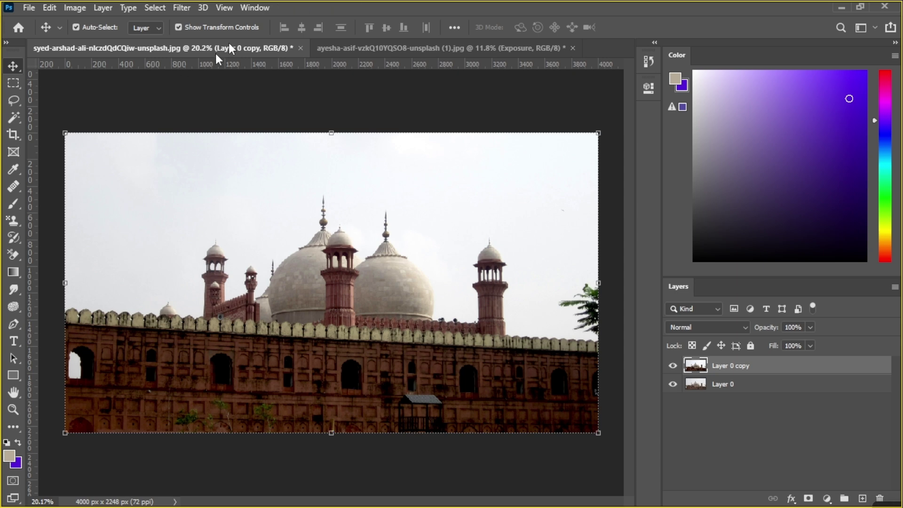
Step: Review the 3 Light Tones notes in Word and the list of image adjustment commands in Photoshop
{"action": "left_click", "coordinate": [65, 9]}
{"action": "mouse_move", "coordinate": [141, 42]}
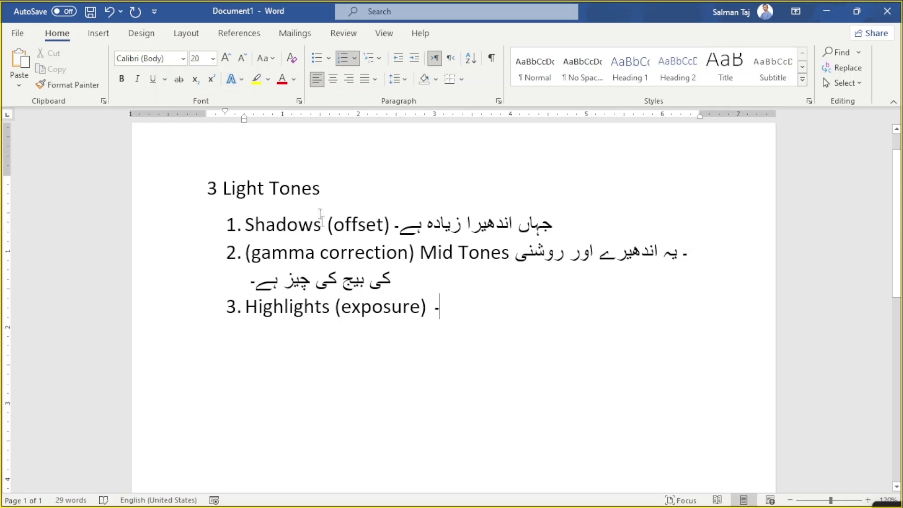
{"action": "left_click_drag", "start_coordinate": [465, 316], "coordinate": [205, 186]}
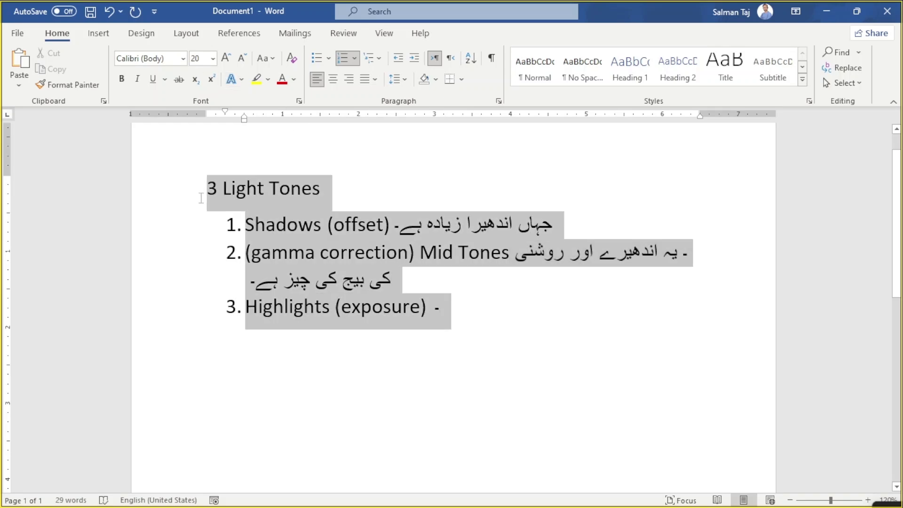
{"action": "left_click", "coordinate": [493, 294]}
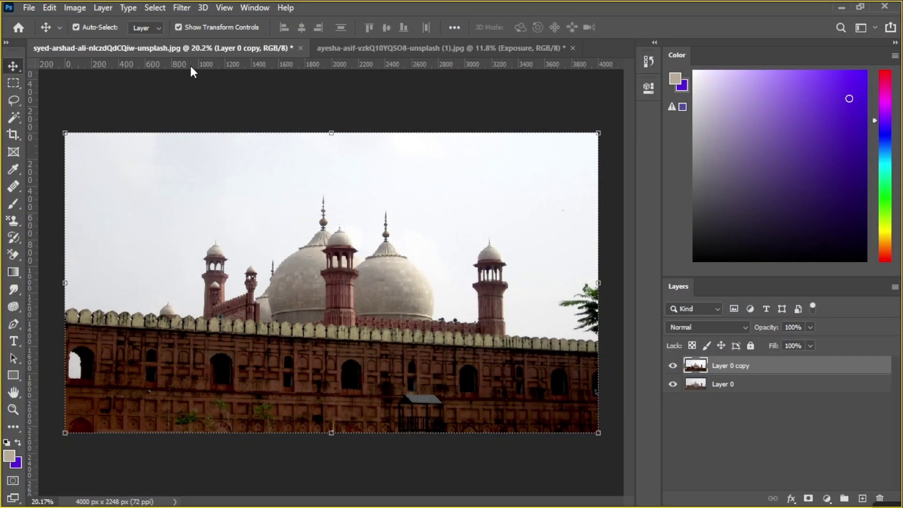
{"action": "left_click", "coordinate": [83, 6]}
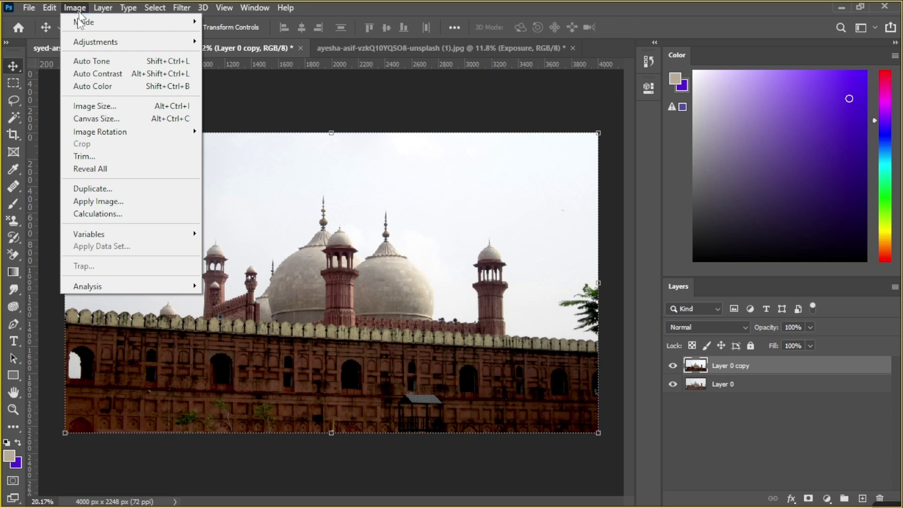
{"action": "mouse_move", "coordinate": [79, 24]}
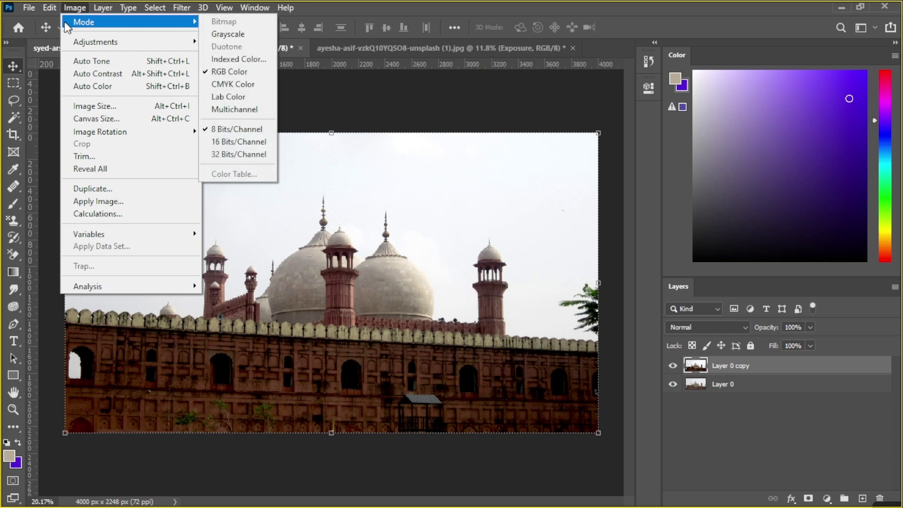
{"action": "mouse_move", "coordinate": [90, 42]}
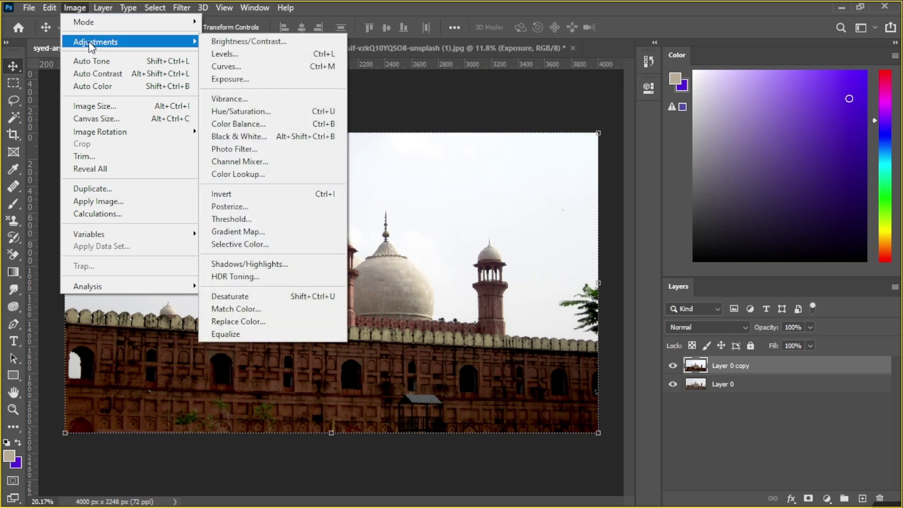
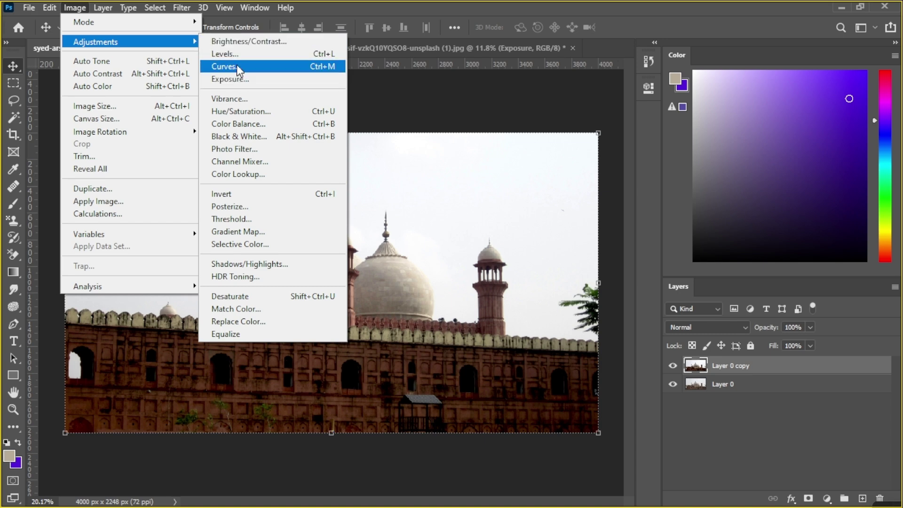
Step: Switch to the Unsplash badshahi mosque results in Chrome and browse them, previewing the tall tower photo and closing it again
{"action": "key", "text": "alt+Tab"}
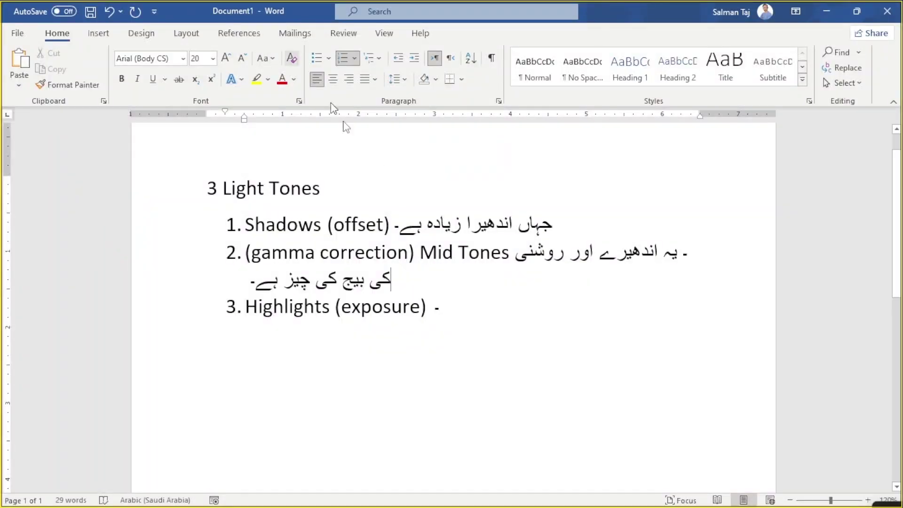
{"action": "key", "text": "alt+Tab"}
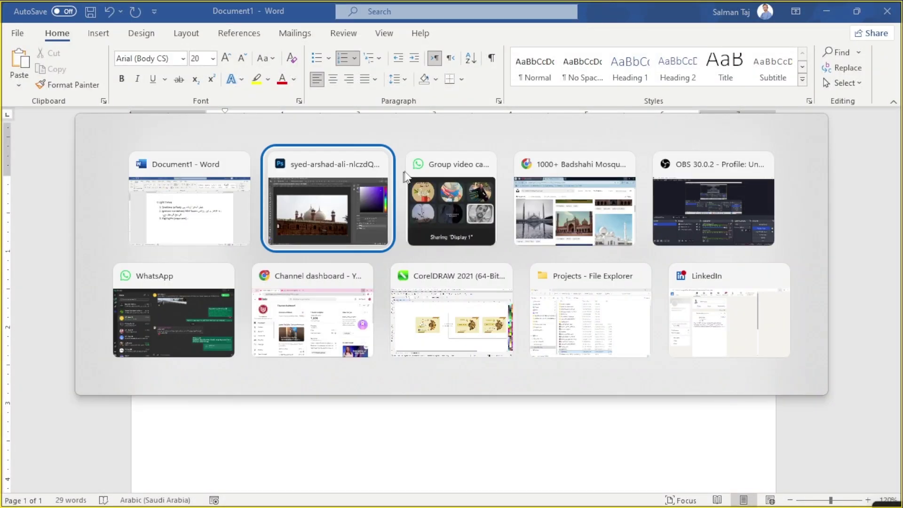
{"action": "key", "text": "alt+Tab"}
{"action": "key", "text": "alt+Tab"}
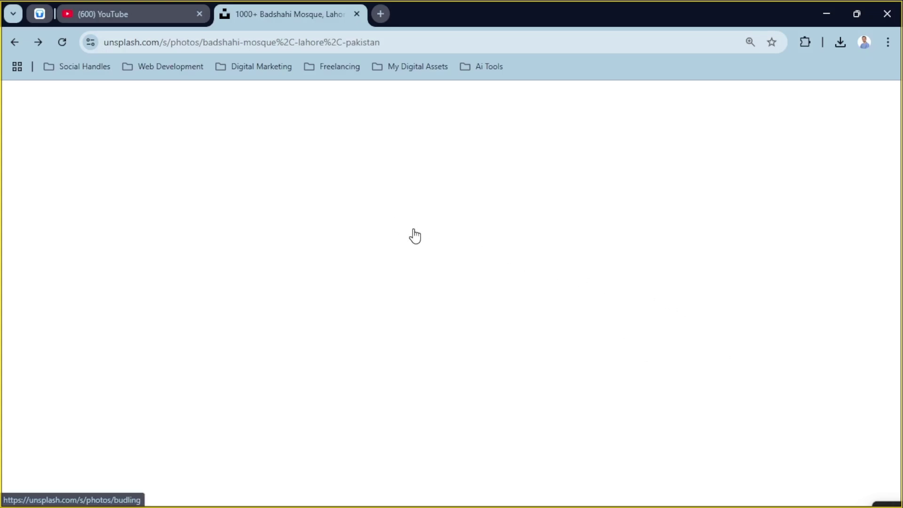
{"action": "scroll", "coordinate": [589, 292], "scroll_direction": "down", "scroll_amount": 4}
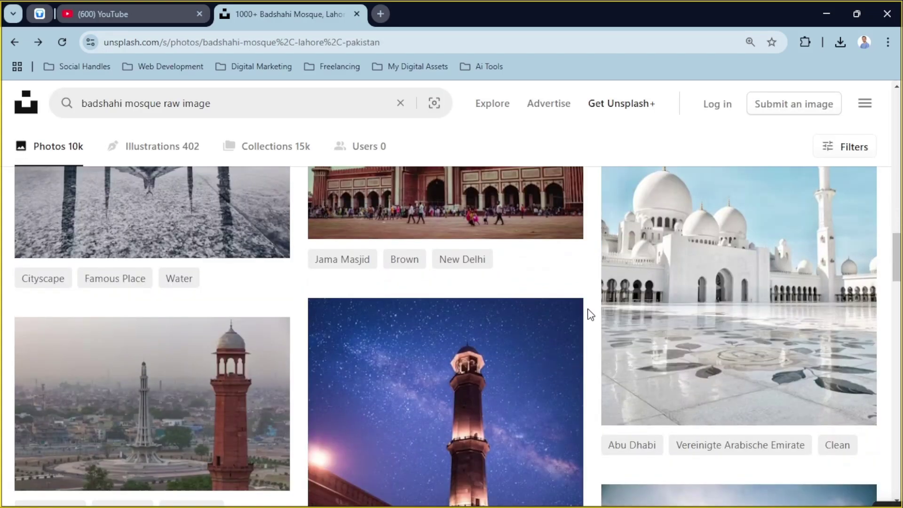
{"action": "scroll", "coordinate": [591, 314], "scroll_direction": "down", "scroll_amount": 5}
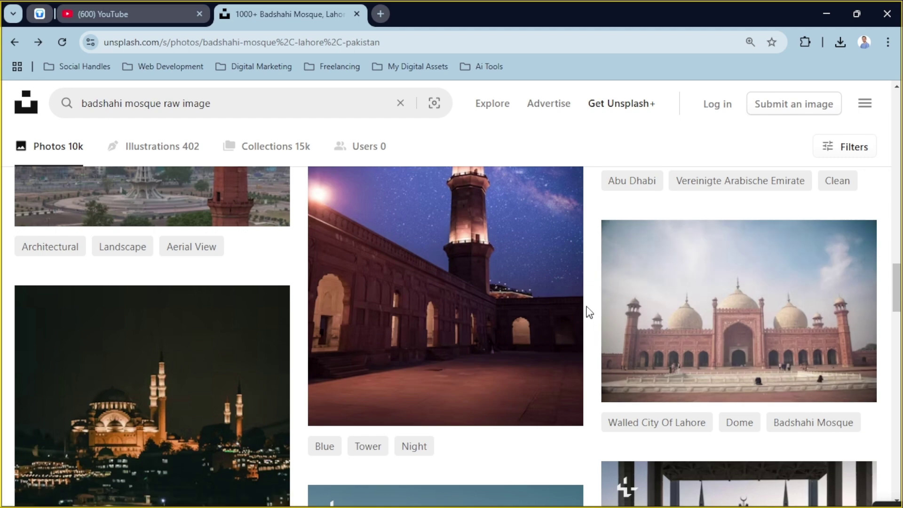
{"action": "scroll", "coordinate": [590, 312], "scroll_direction": "down", "scroll_amount": 10}
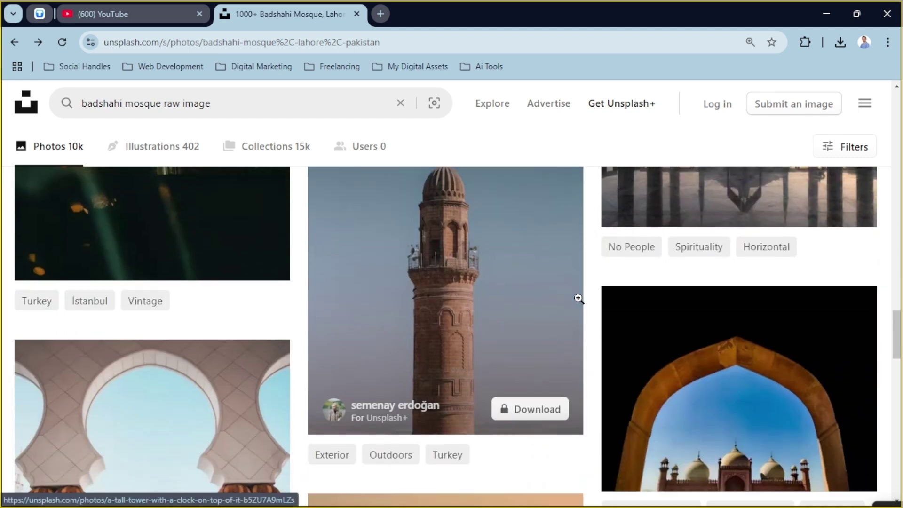
{"action": "scroll", "coordinate": [579, 298], "scroll_direction": "down", "scroll_amount": 1}
{"action": "scroll", "coordinate": [560, 308], "scroll_direction": "up", "scroll_amount": 3}
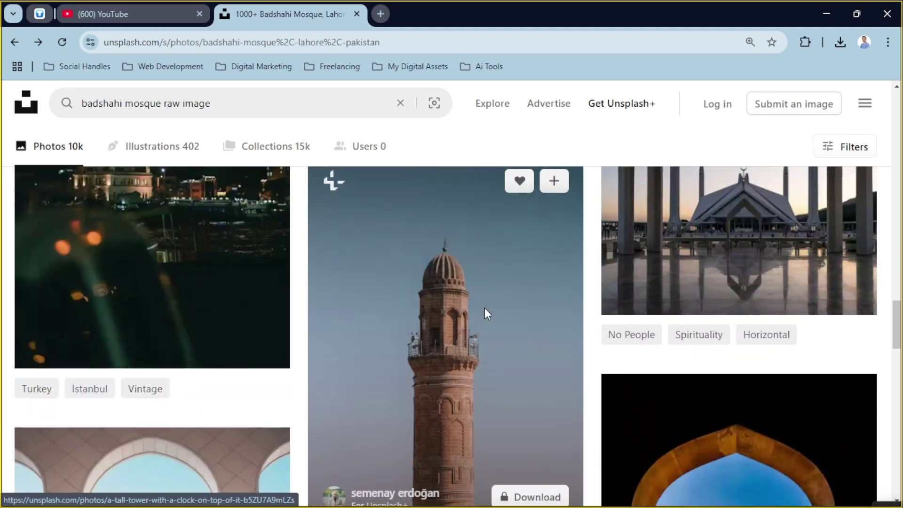
{"action": "left_click", "coordinate": [484, 308]}
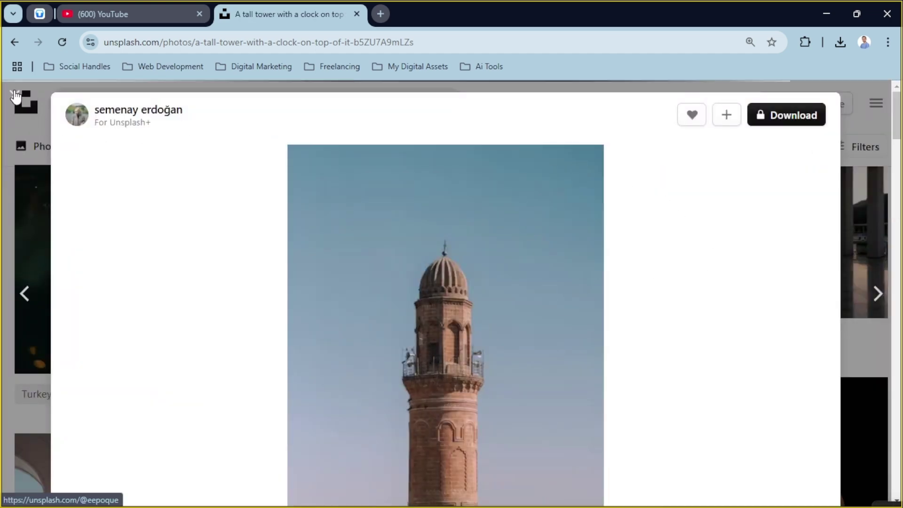
{"action": "left_click", "coordinate": [14, 95]}
Step: Open the photo of people walking near the brown mosque gate and check a related iStock image, closing its tab again
{"action": "scroll", "coordinate": [196, 230], "scroll_direction": "down", "scroll_amount": 5}
{"action": "scroll", "coordinate": [195, 230], "scroll_direction": "down", "scroll_amount": 15}
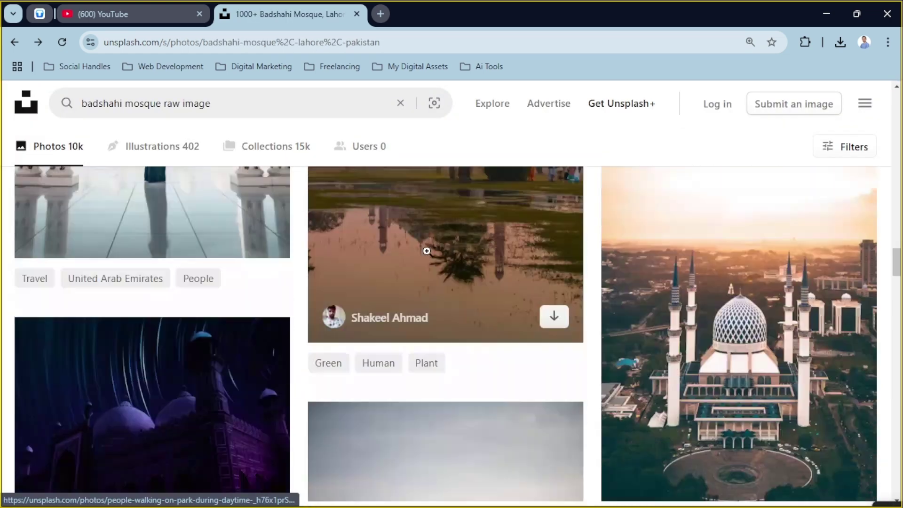
{"action": "scroll", "coordinate": [481, 314], "scroll_direction": "up", "scroll_amount": 3}
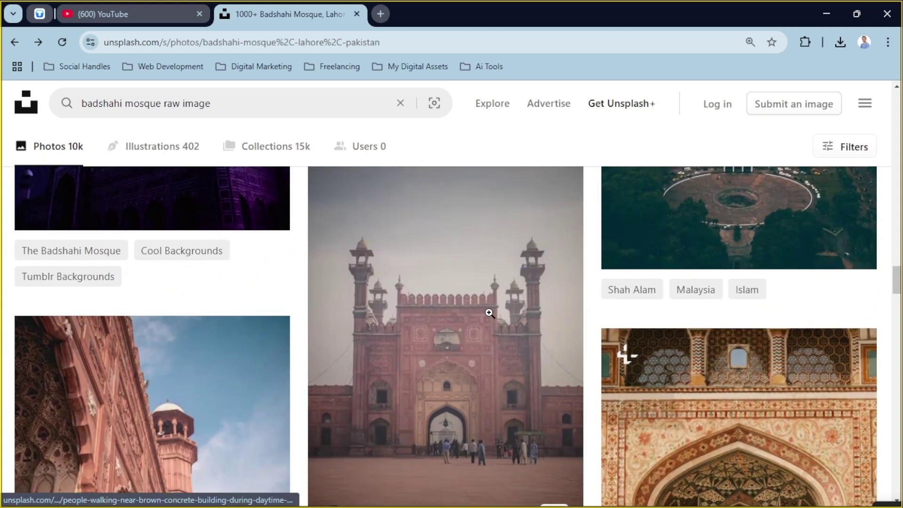
{"action": "left_click", "coordinate": [489, 304]}
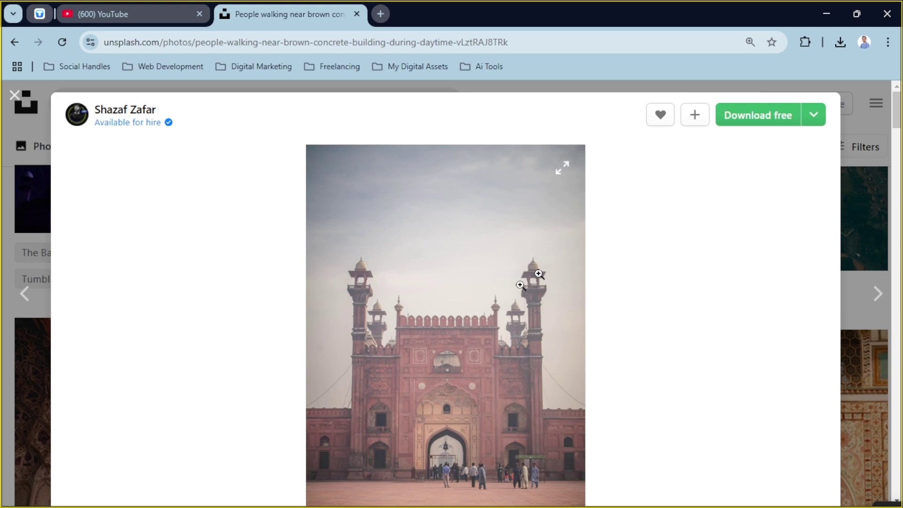
{"action": "scroll", "coordinate": [518, 310], "scroll_direction": "down", "scroll_amount": 12}
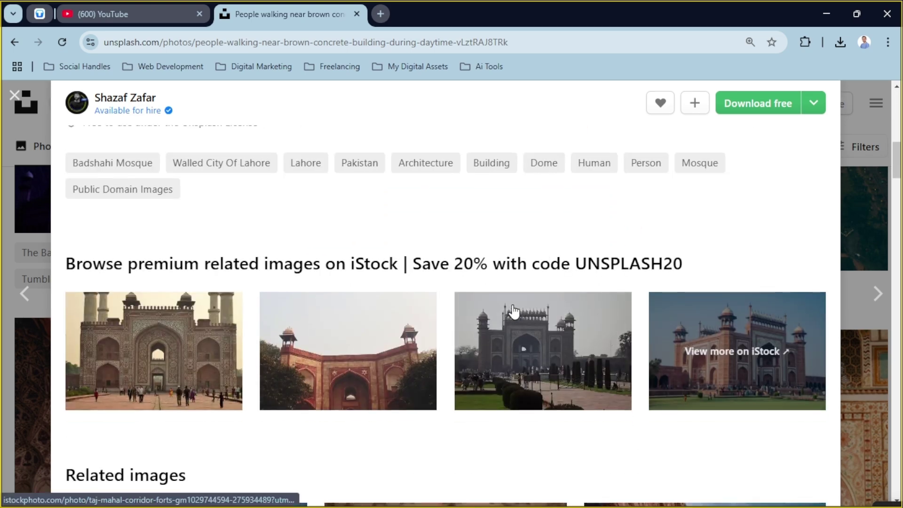
{"action": "left_click", "coordinate": [209, 342]}
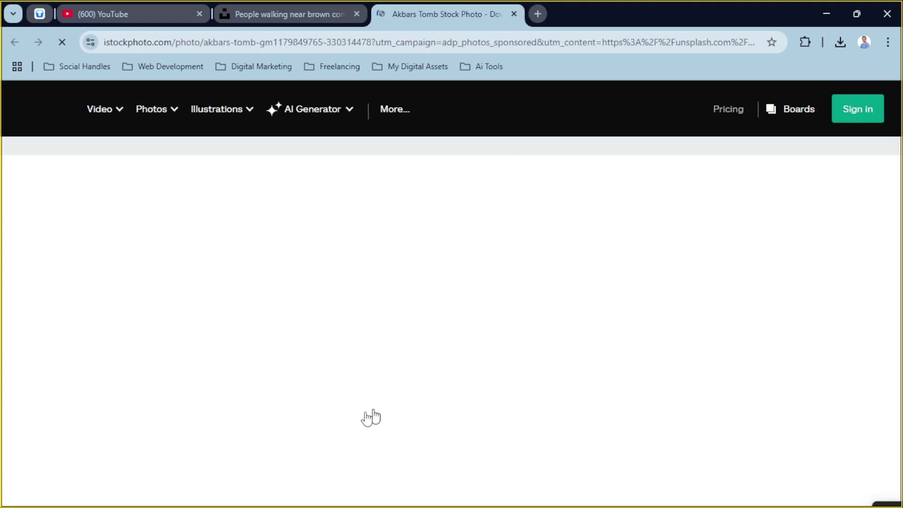
{"action": "key", "text": "ctrl+w"}
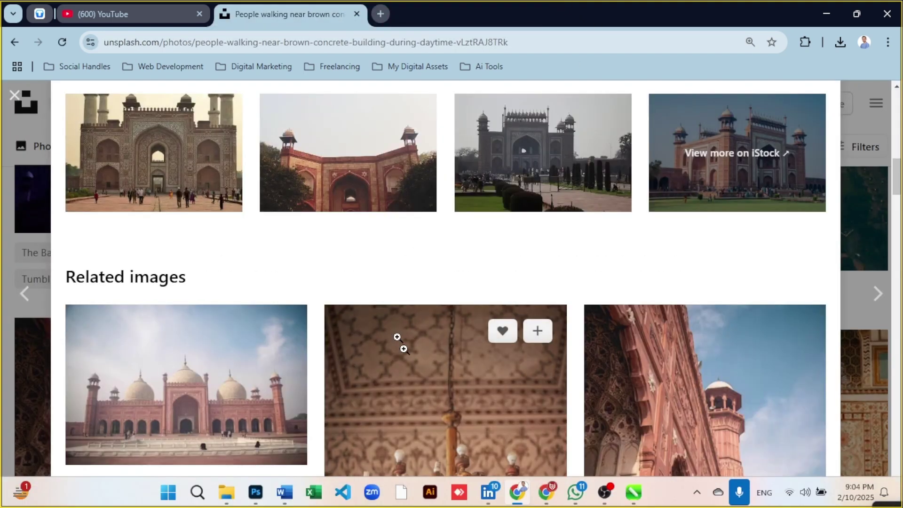
Step: Find the upward view of a large ornate building with a bird in the sky among the related images and download it free
{"action": "scroll", "coordinate": [399, 348], "scroll_direction": "down", "scroll_amount": 4}
{"action": "scroll", "coordinate": [719, 324], "scroll_direction": "down", "scroll_amount": 10}
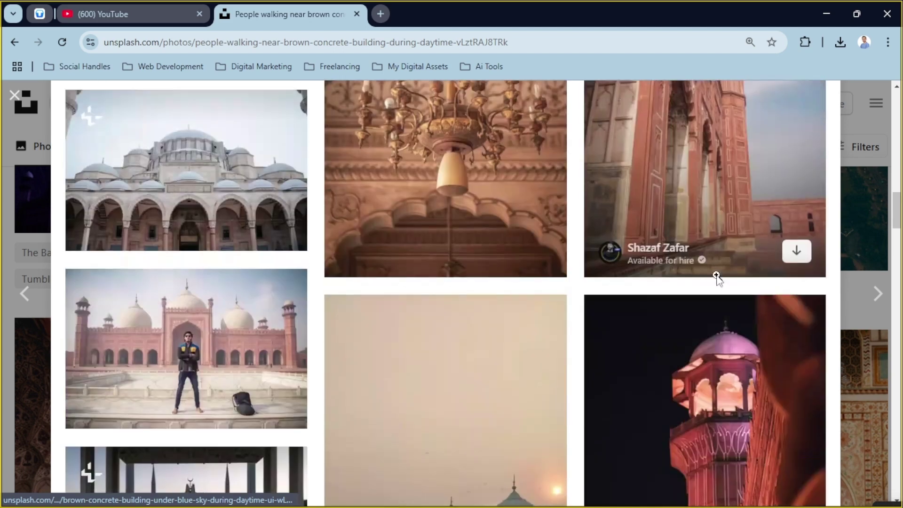
{"action": "scroll", "coordinate": [508, 299], "scroll_direction": "down", "scroll_amount": 5}
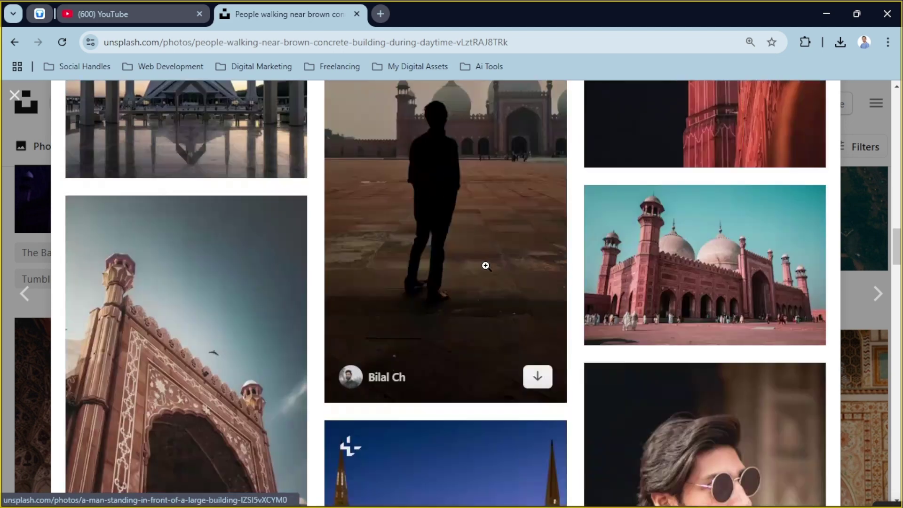
{"action": "scroll", "coordinate": [143, 243], "scroll_direction": "down", "scroll_amount": 5}
{"action": "scroll", "coordinate": [139, 208], "scroll_direction": "up", "scroll_amount": 5}
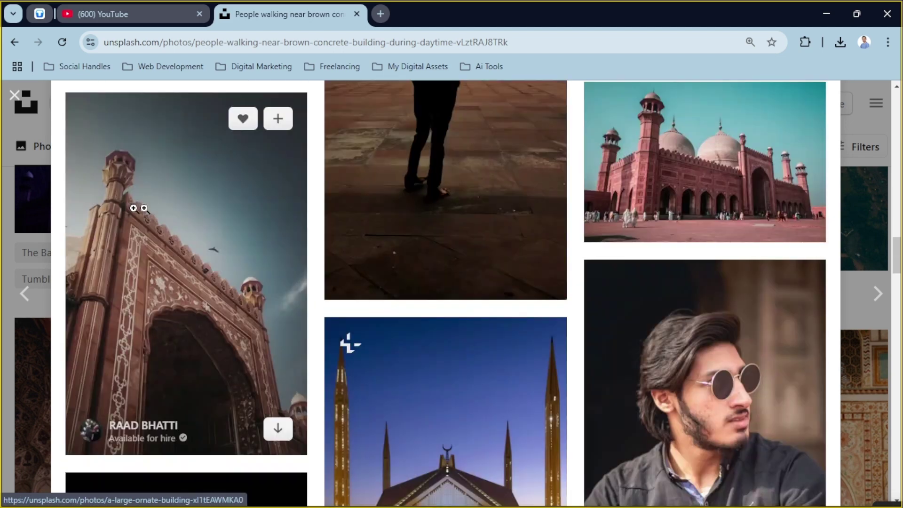
{"action": "left_click", "coordinate": [174, 257]}
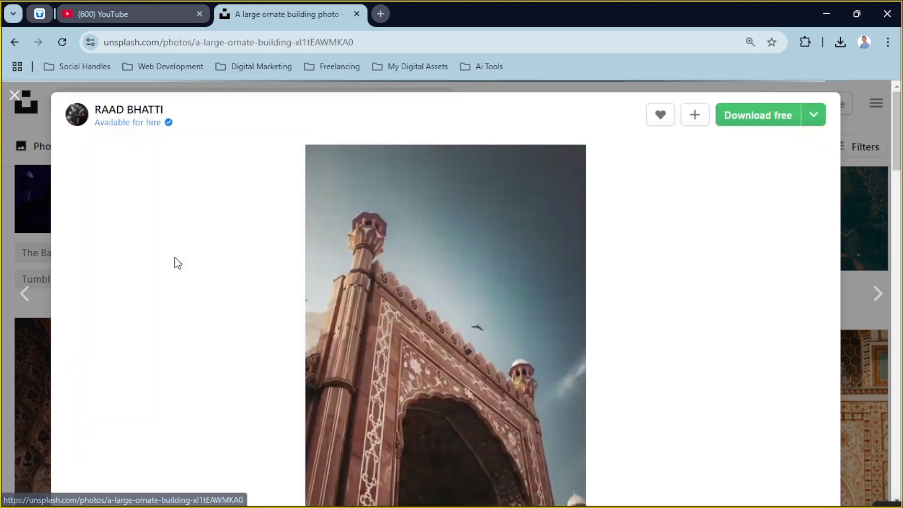
{"action": "left_click", "coordinate": [752, 118]}
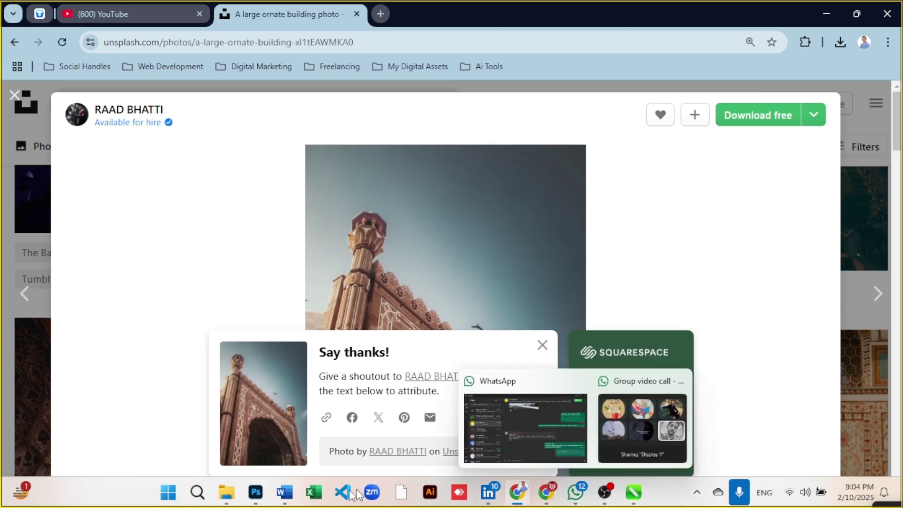
Step: Switch to Photoshop and open the newly downloaded ornate building photo from the Downloads folder
{"action": "left_click", "coordinate": [255, 492]}
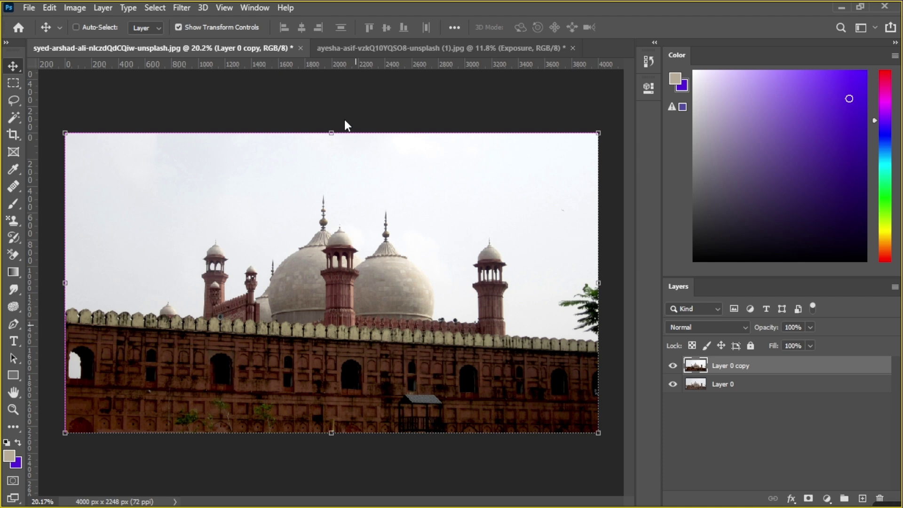
{"action": "key", "text": "ctrl+o"}
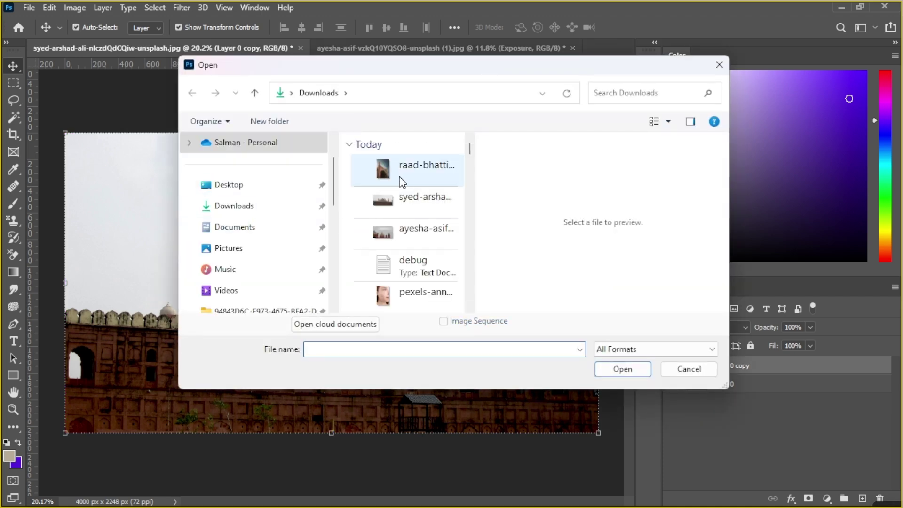
{"action": "left_click", "coordinate": [399, 176]}
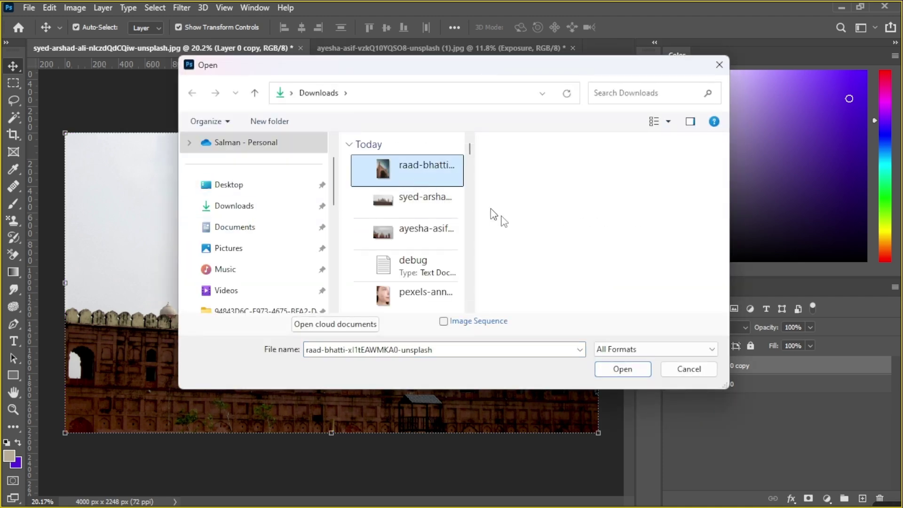
{"action": "left_click", "coordinate": [606, 369]}
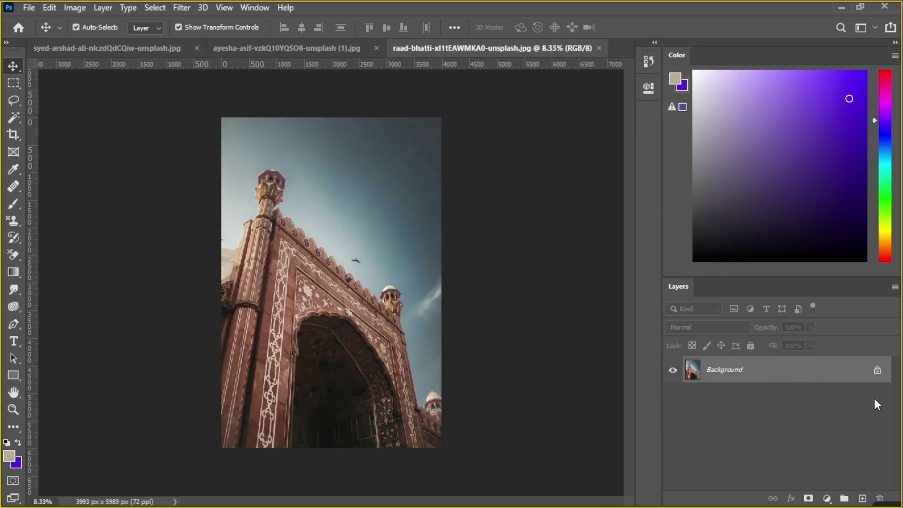
Step: Unlock the Background layer, duplicate it, hide the original Layer 0 and select Layer 0 copy
{"action": "left_click", "coordinate": [877, 371]}
{"action": "key", "text": "ctrl+j"}
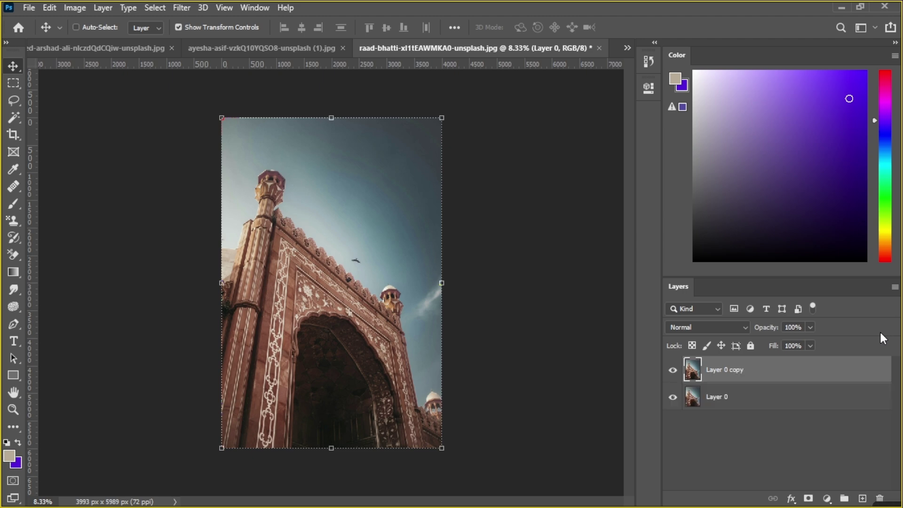
{"action": "left_click", "coordinate": [547, 289], "text": "ctrl"}
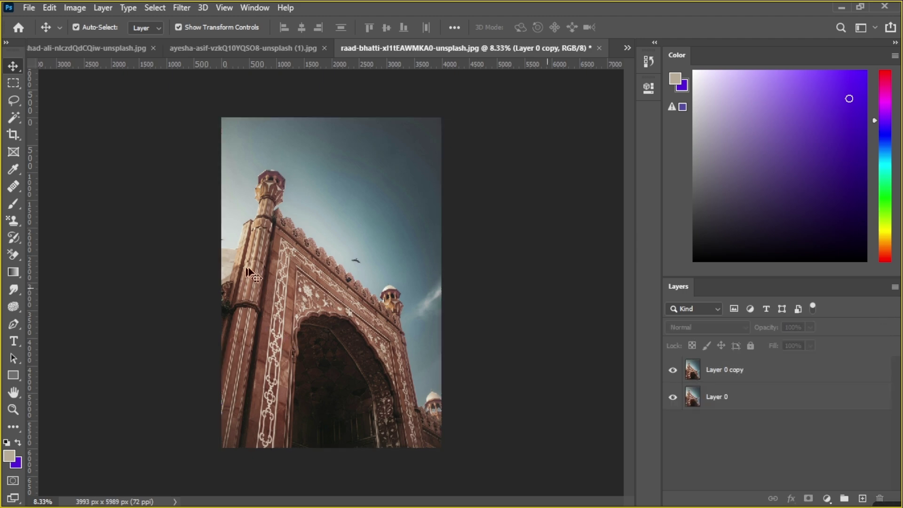
{"action": "scroll", "coordinate": [294, 380], "scroll_direction": "up", "scroll_amount": 1}
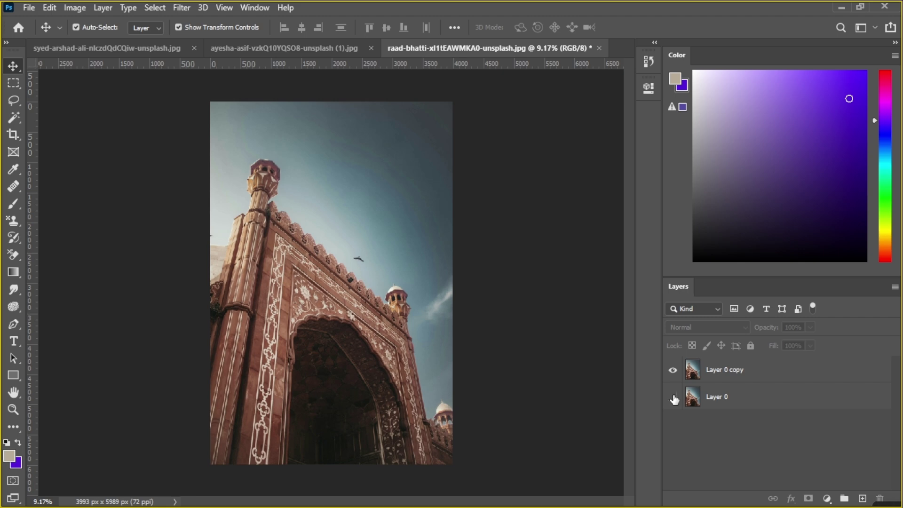
{"action": "left_click", "coordinate": [718, 370]}
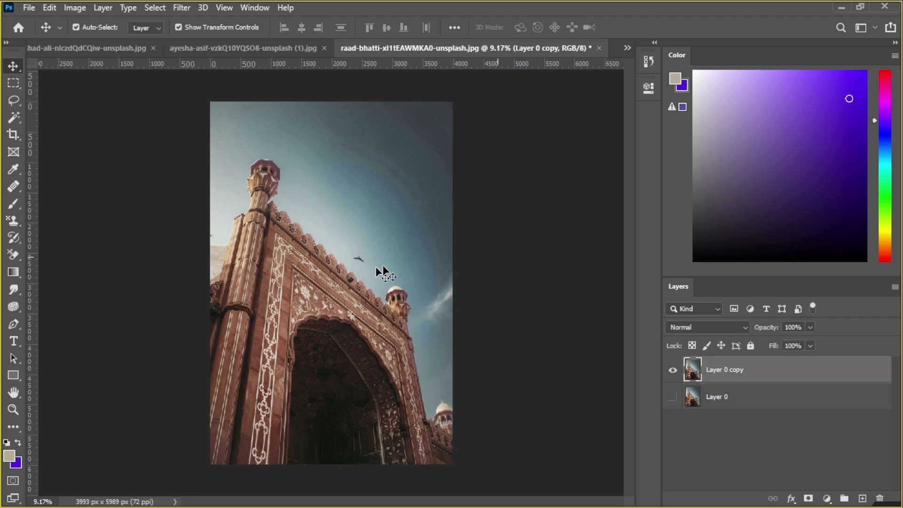
Step: Try an Exposure adjustment on Layer 0 copy with exposure -0.34 and offset +0.0692, varying the gamma correction, and discard it
{"action": "left_click", "coordinate": [81, 10]}
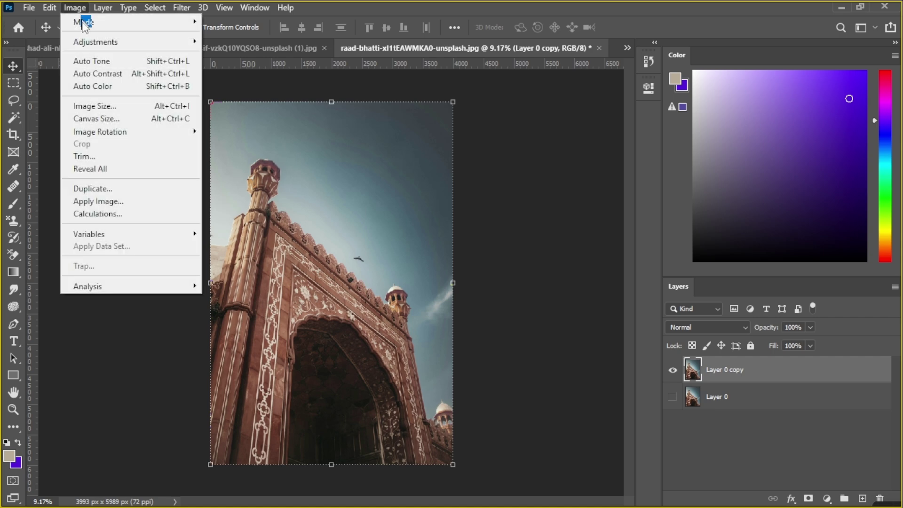
{"action": "mouse_move", "coordinate": [123, 42]}
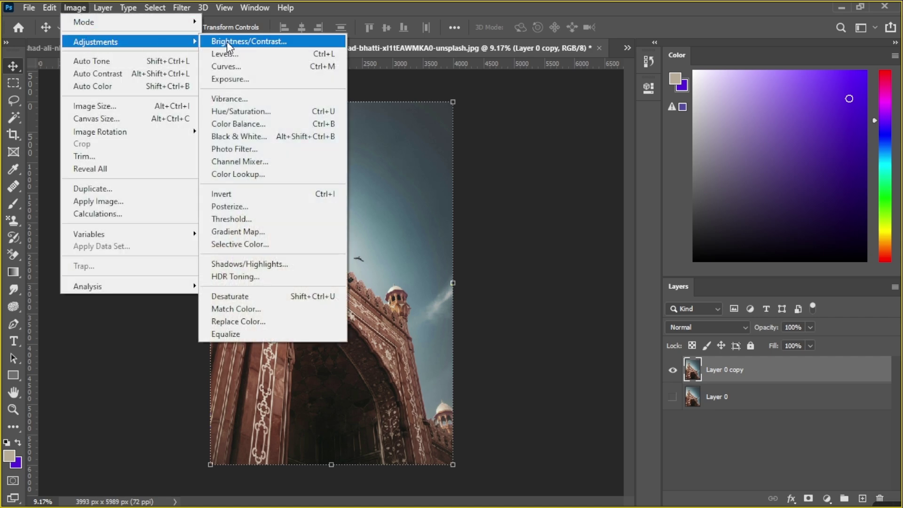
{"action": "left_click", "coordinate": [230, 79]}
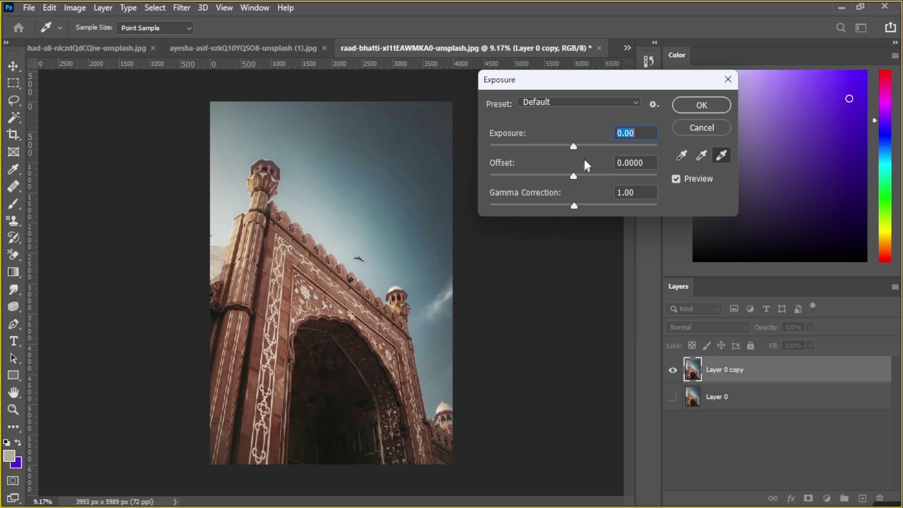
{"action": "left_click_drag", "start_coordinate": [571, 148], "coordinate": [584, 176]}
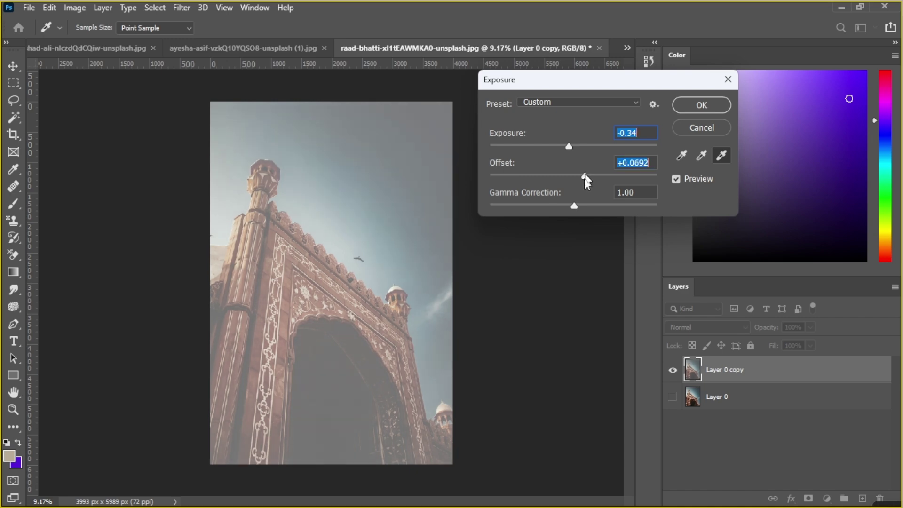
{"action": "mouse_move", "coordinate": [571, 207]}
{"action": "left_mouse_down"}
{"action": "mouse_move", "coordinate": [529, 203]}
{"action": "mouse_move", "coordinate": [598, 203]}
{"action": "mouse_move", "coordinate": [579, 208]}
{"action": "left_mouse_up"}
{"action": "left_click_drag", "start_coordinate": [583, 177], "coordinate": [608, 146]}
{"action": "left_click", "coordinate": [703, 128]}
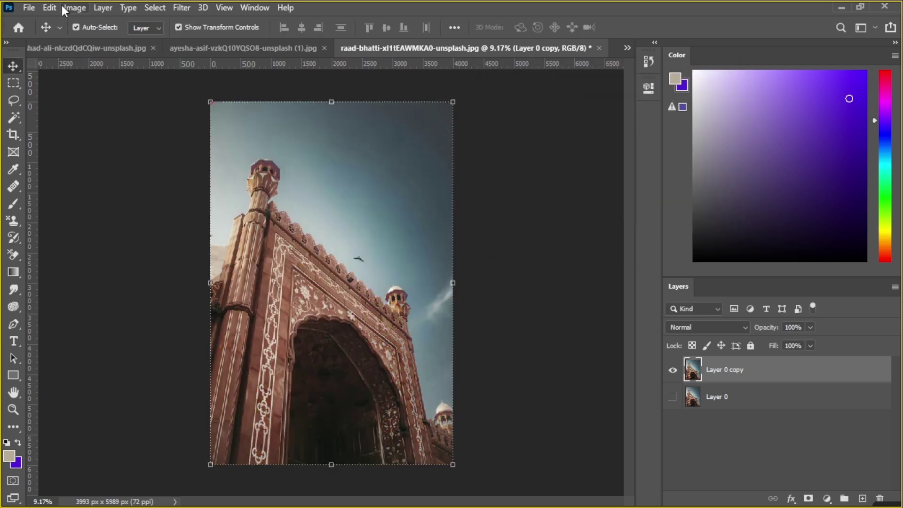
Step: Try a Brightness/Contrast adjustment with raised brightness on Layer 0 copy and discard it
{"action": "left_click", "coordinate": [64, 9]}
{"action": "mouse_move", "coordinate": [99, 41]}
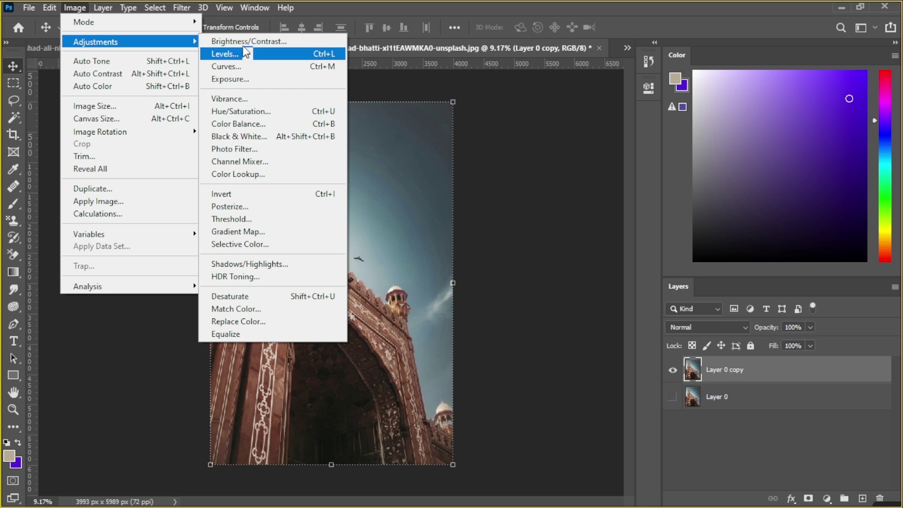
{"action": "left_click", "coordinate": [247, 41]}
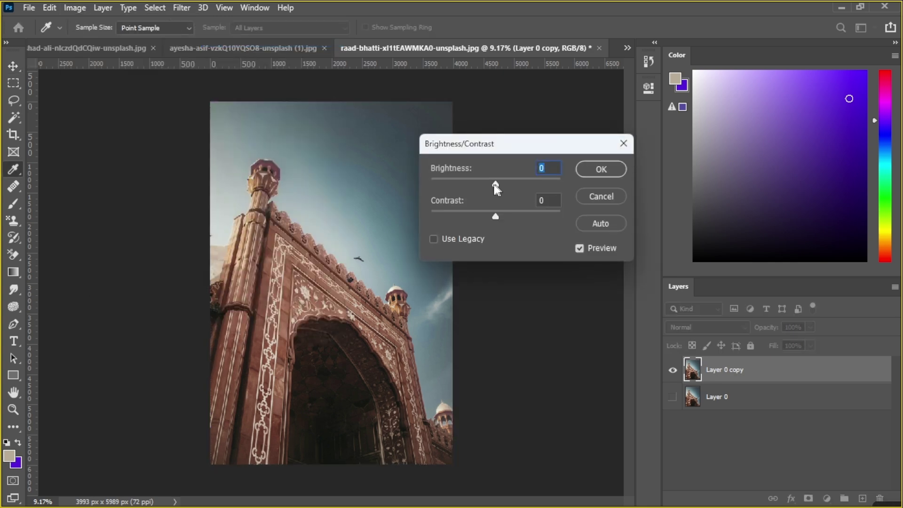
{"action": "left_click_drag", "start_coordinate": [496, 187], "coordinate": [518, 183]}
{"action": "mouse_move", "coordinate": [497, 216]}
{"action": "left_mouse_down"}
{"action": "mouse_move", "coordinate": [469, 216]}
{"action": "mouse_move", "coordinate": [540, 215]}
{"action": "mouse_move", "coordinate": [496, 216]}
{"action": "left_mouse_up"}
{"action": "left_click", "coordinate": [601, 196]}
{"action": "key", "text": "v"}
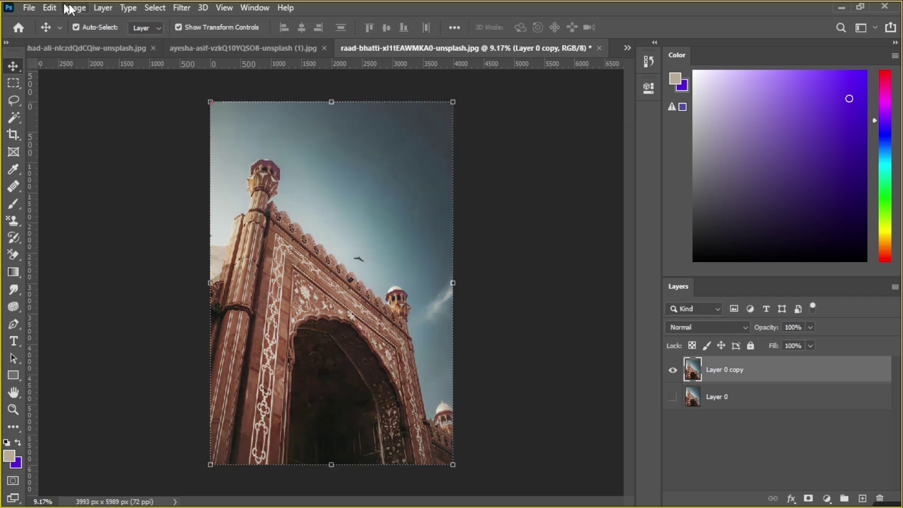
{"action": "left_click", "coordinate": [74, 8]}
{"action": "left_click", "coordinate": [81, 8]}
{"action": "left_click", "coordinate": [81, 8]}
{"action": "mouse_move", "coordinate": [85, 39]}
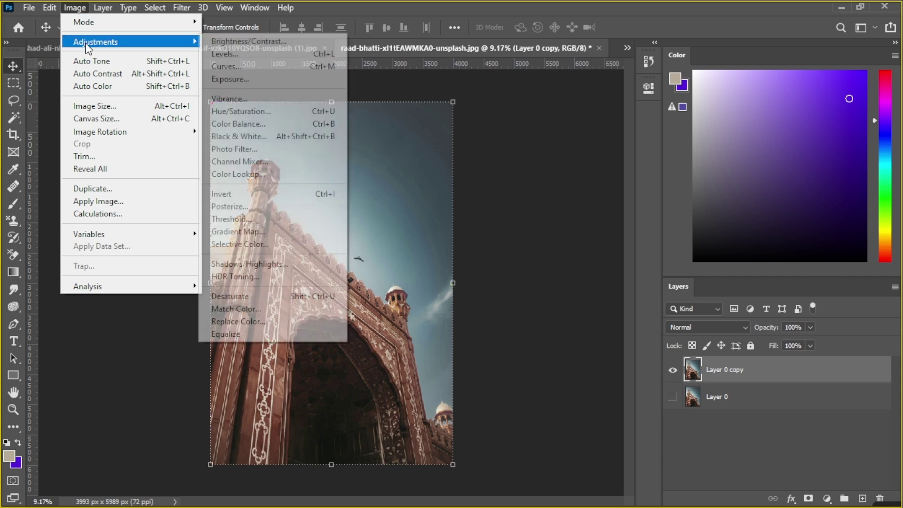
{"action": "left_click", "coordinate": [221, 67]}
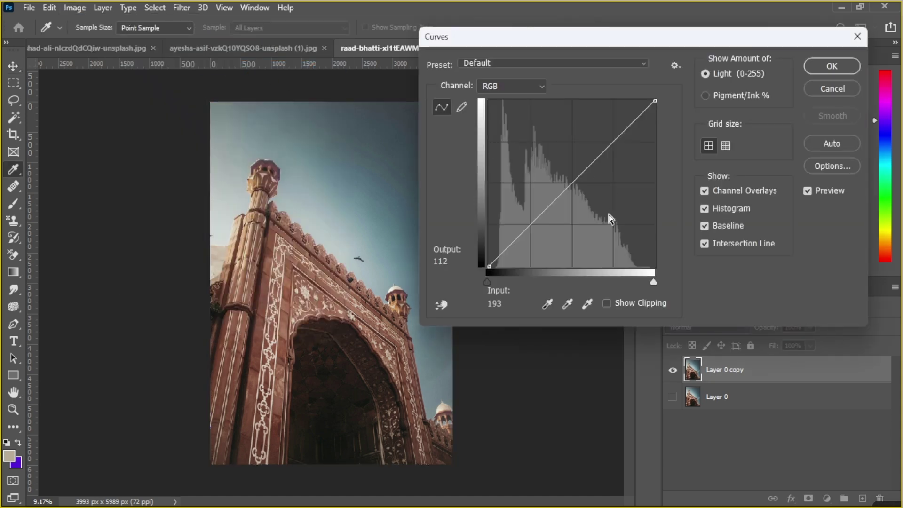
{"action": "left_click", "coordinate": [857, 36]}
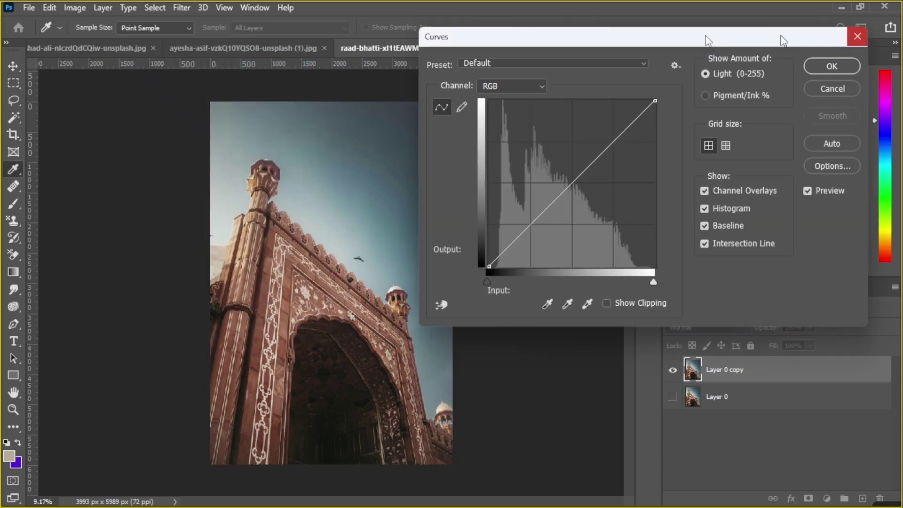
Step: Try a Levels adjustment on Layer 0 copy with input levels 62, 0.95 and 227, and discard it
{"action": "left_click", "coordinate": [73, 9]}
{"action": "mouse_move", "coordinate": [97, 44]}
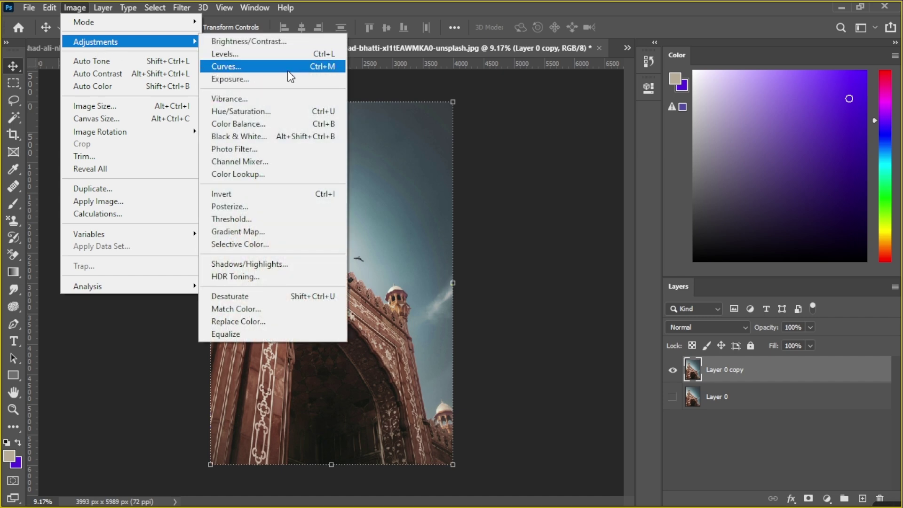
{"action": "left_click", "coordinate": [277, 53]}
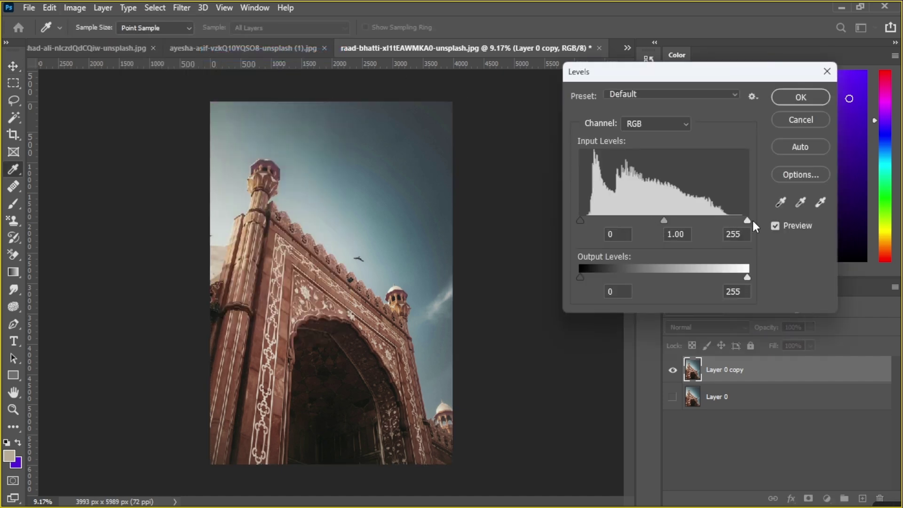
{"action": "left_click_drag", "start_coordinate": [749, 220], "coordinate": [701, 220]}
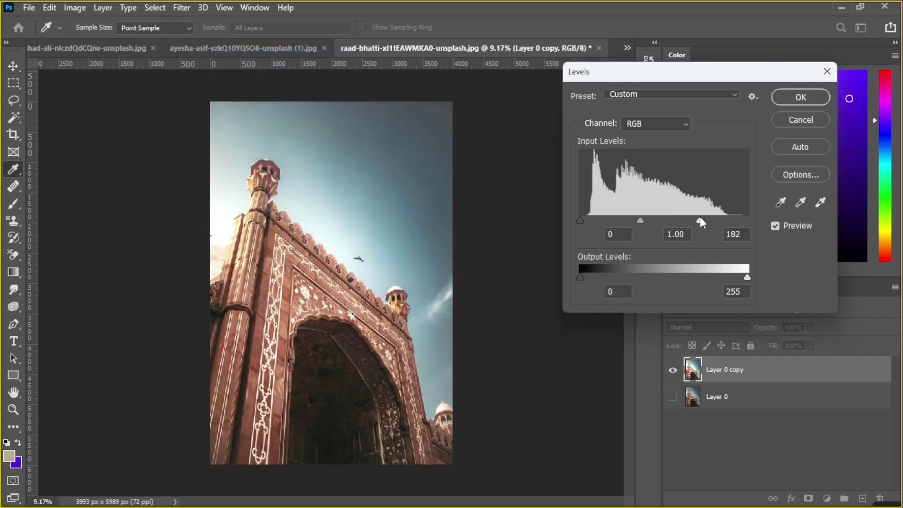
{"action": "left_click_drag", "start_coordinate": [580, 219], "coordinate": [656, 216]}
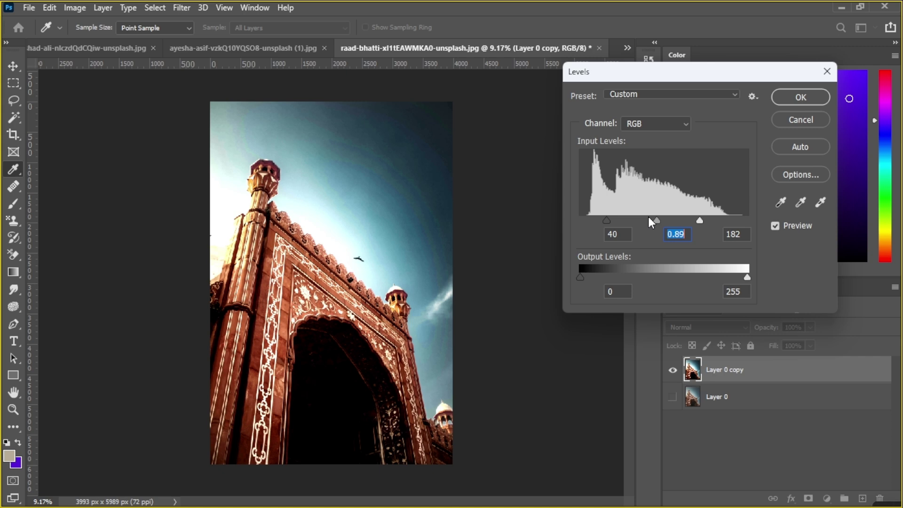
{"action": "left_click_drag", "start_coordinate": [699, 221], "coordinate": [729, 220]}
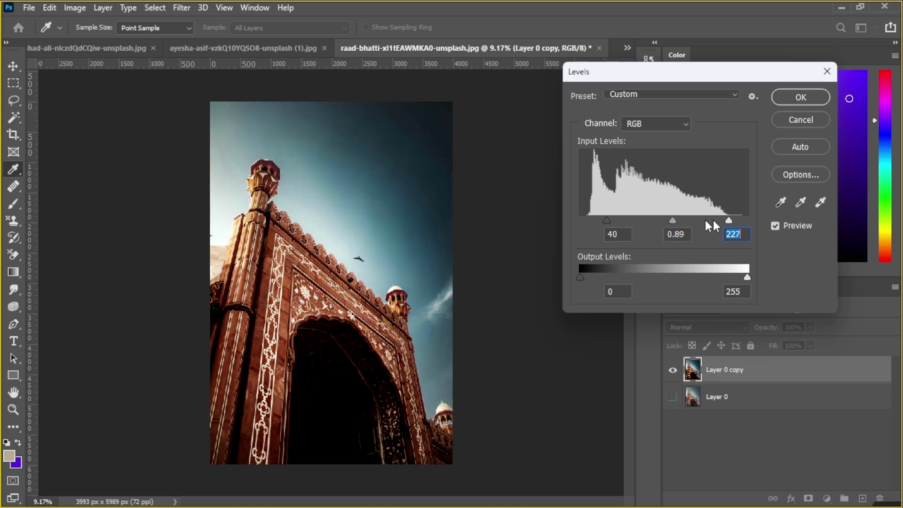
{"action": "mouse_move", "coordinate": [672, 221]}
{"action": "left_mouse_down"}
{"action": "mouse_move", "coordinate": [699, 221]}
{"action": "mouse_move", "coordinate": [669, 221]}
{"action": "left_mouse_up"}
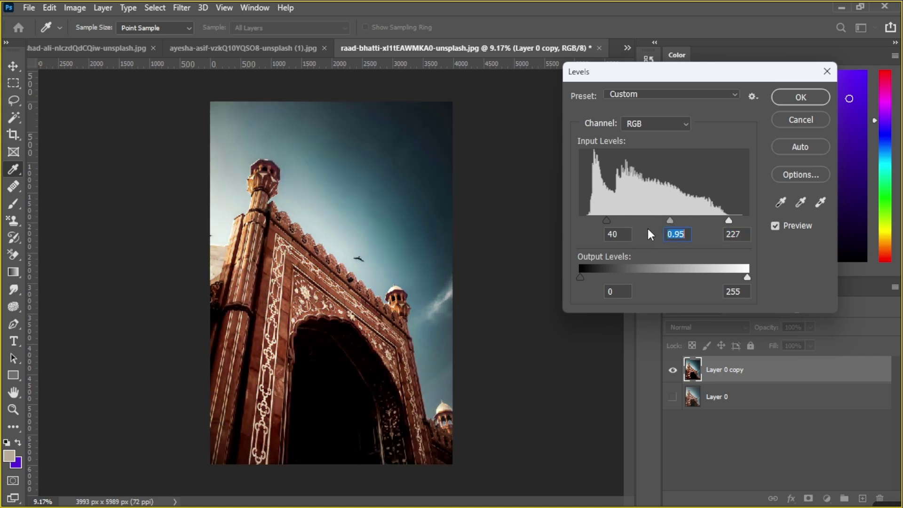
{"action": "mouse_move", "coordinate": [603, 221]}
{"action": "left_mouse_down"}
{"action": "mouse_move", "coordinate": [638, 217]}
{"action": "mouse_move", "coordinate": [619, 220]}
{"action": "left_mouse_up"}
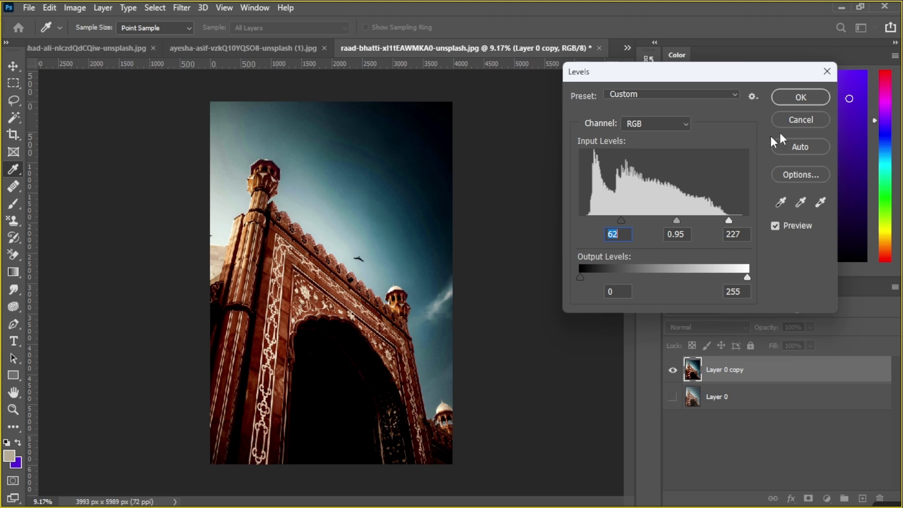
{"action": "left_click", "coordinate": [800, 119]}
{"action": "key", "text": "v"}
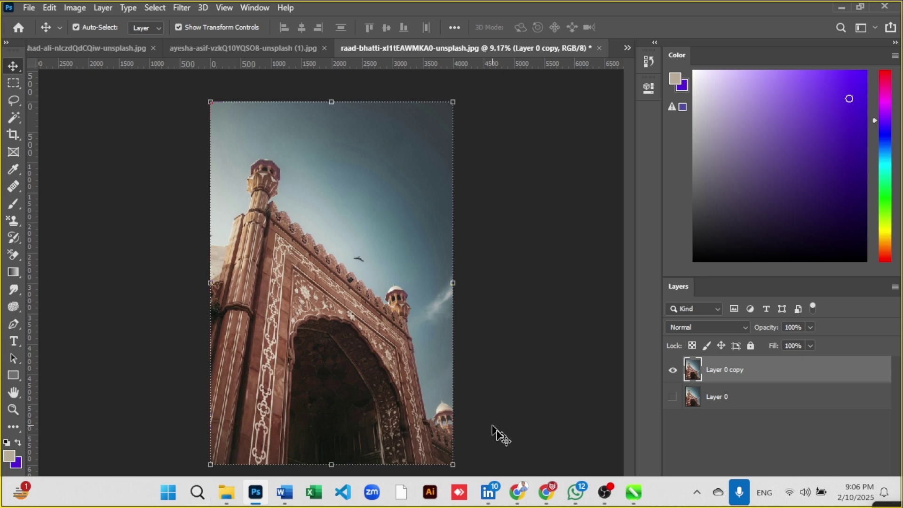
Step: Switch to Chrome, search Google Images for "car raw images" and browse the results
{"action": "left_click", "coordinate": [516, 492]}
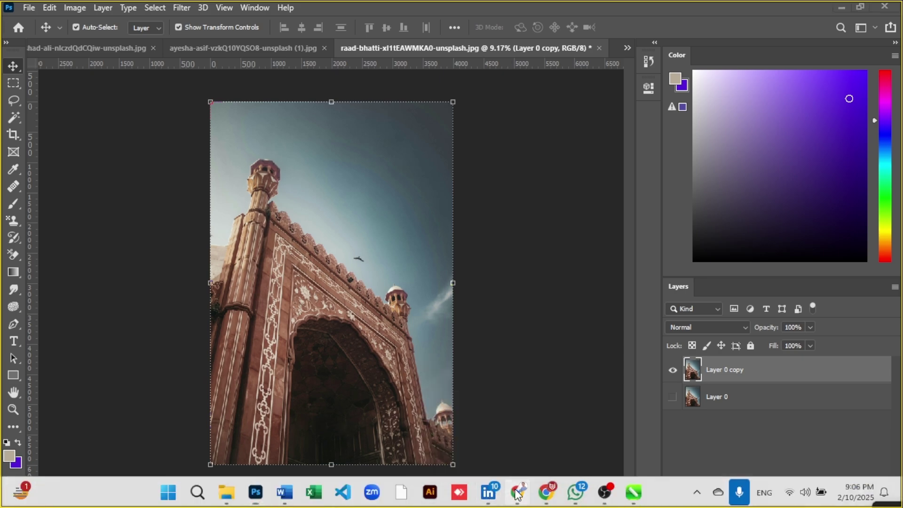
{"action": "left_click", "coordinate": [371, 42]}
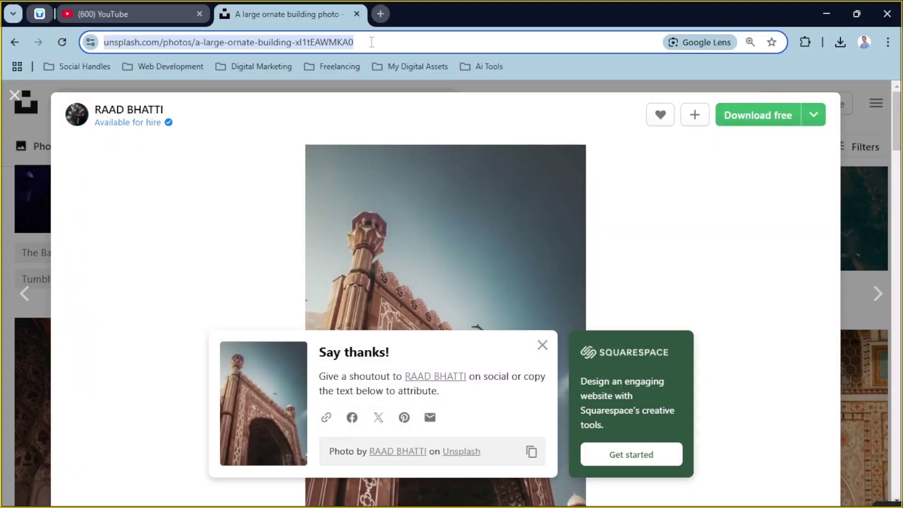
{"action": "type", "text": "car raw i"}
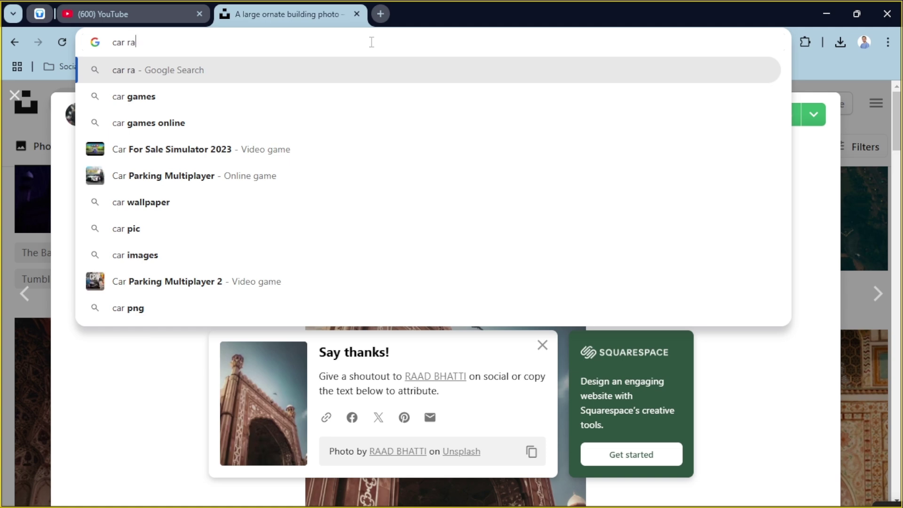
{"action": "type", "text": "mages"}
{"action": "key", "text": "Return"}
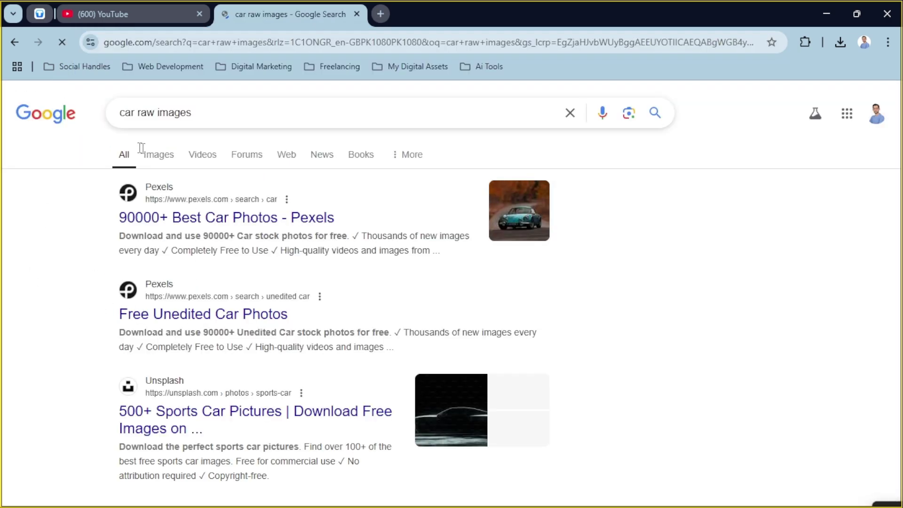
{"action": "left_click", "coordinate": [155, 160]}
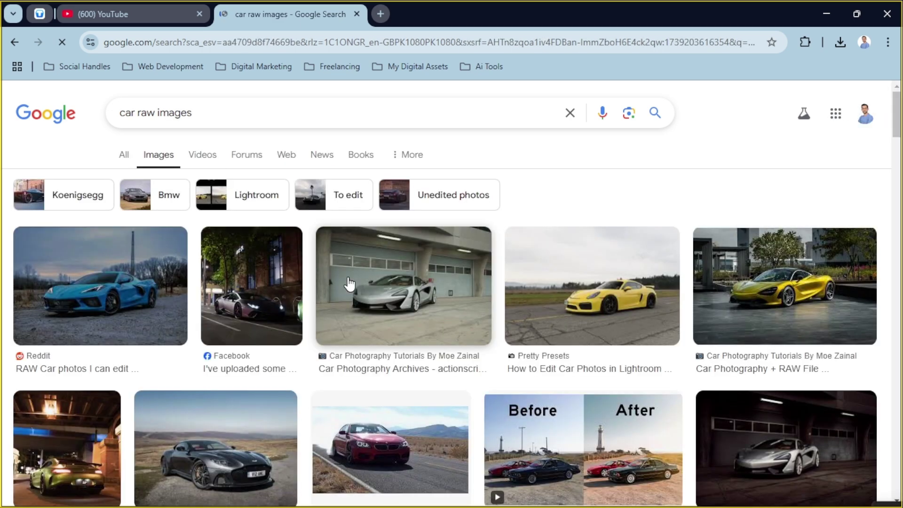
{"action": "scroll", "coordinate": [305, 339], "scroll_direction": "down", "scroll_amount": 10}
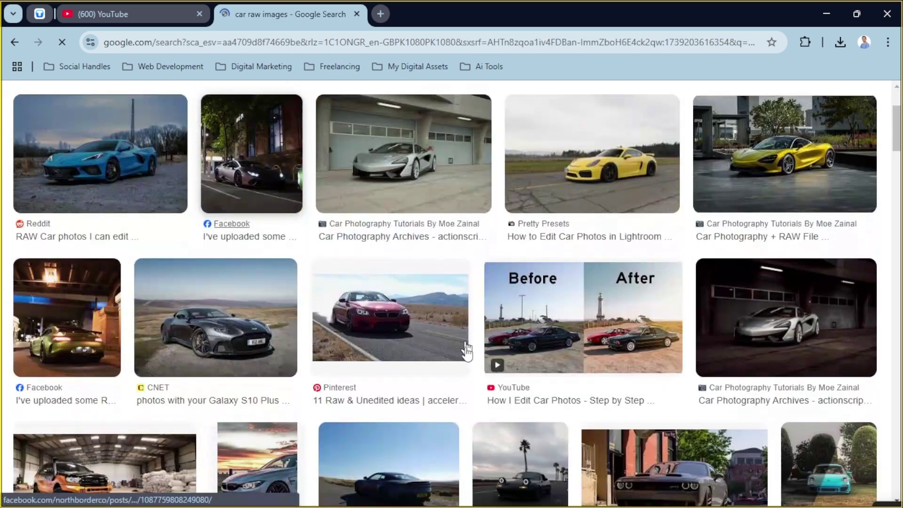
{"action": "scroll", "coordinate": [308, 329], "scroll_direction": "up", "scroll_amount": 10}
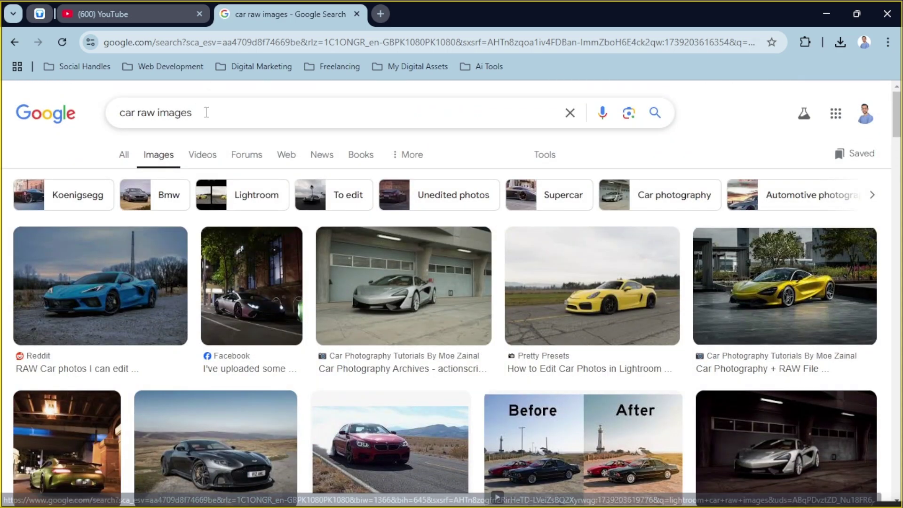
Step: Change the image search to "chairs raw images"
{"action": "left_click", "coordinate": [205, 113]}
{"action": "type", "text": "chairs"}
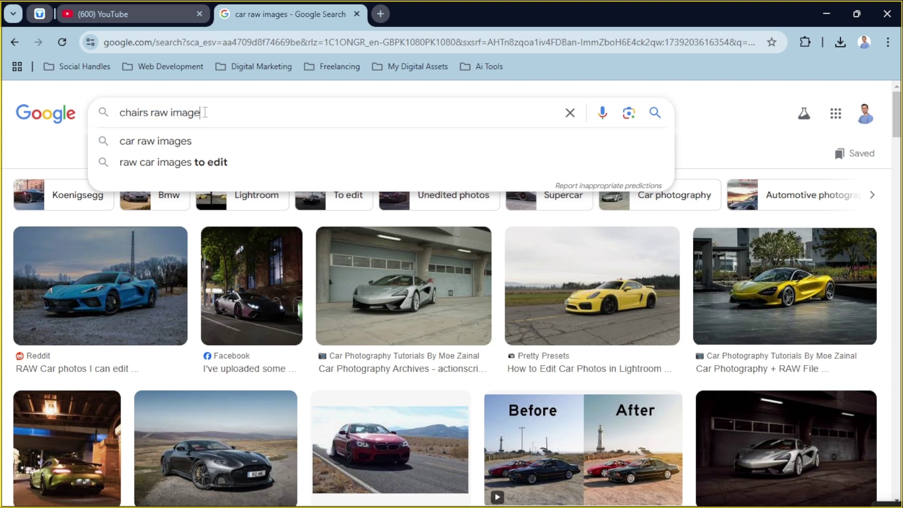
{"action": "key", "text": "Return"}
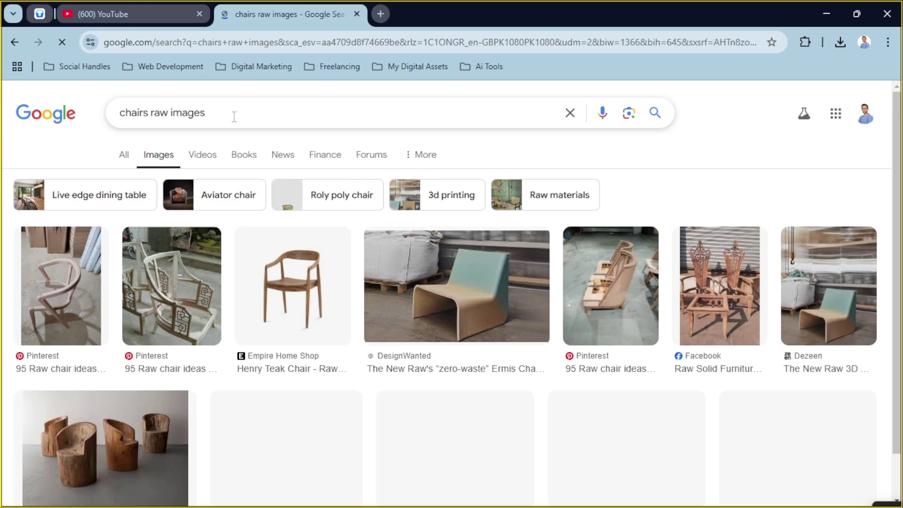
Step: Search Google Images for "mountains raw images"
{"action": "triple_click", "coordinate": [233, 117]}
{"action": "type", "text": "moun"}
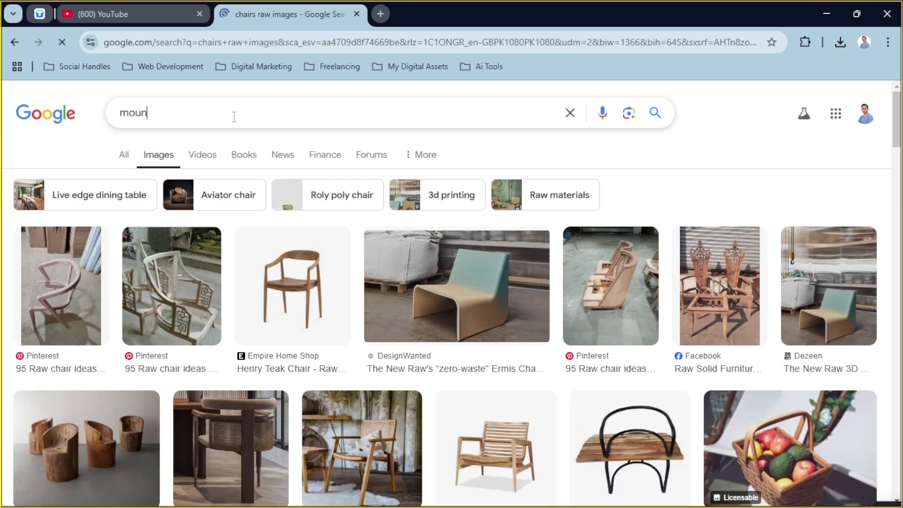
{"action": "type", "text": "tains raw "}
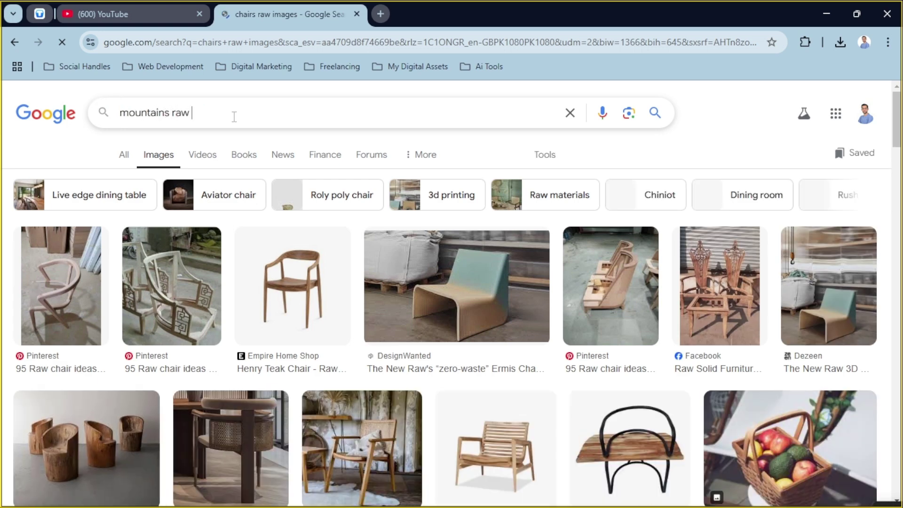
{"action": "type", "text": "images"}
{"action": "key", "text": "Return"}
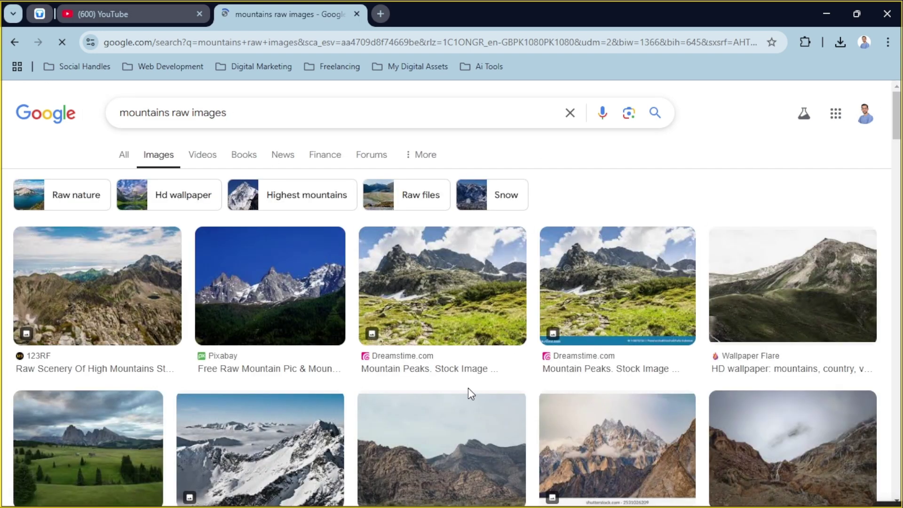
Step: Open the preview of the darktable mountain photo among the image results and copy the image
{"action": "scroll", "coordinate": [466, 388], "scroll_direction": "down", "scroll_amount": 3}
{"action": "scroll", "coordinate": [395, 316], "scroll_direction": "down", "scroll_amount": 2}
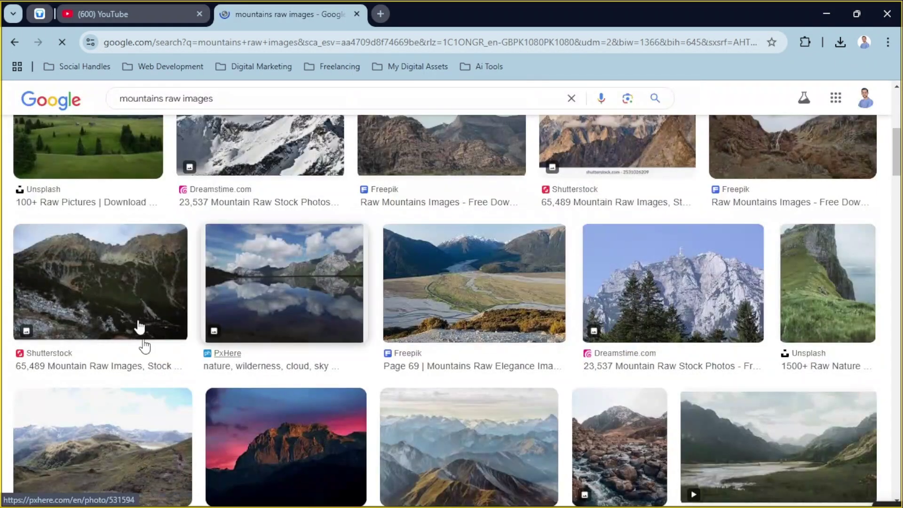
{"action": "scroll", "coordinate": [403, 339], "scroll_direction": "down", "scroll_amount": 4}
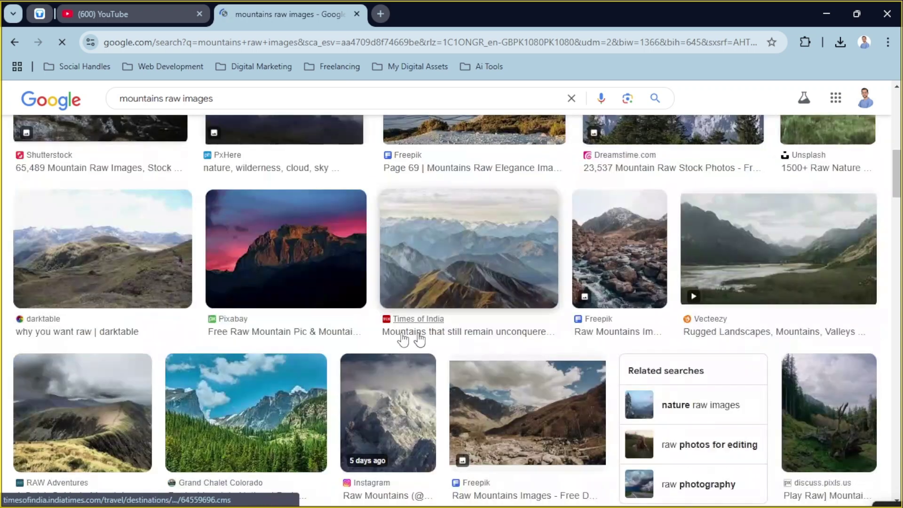
{"action": "left_click", "coordinate": [114, 264]}
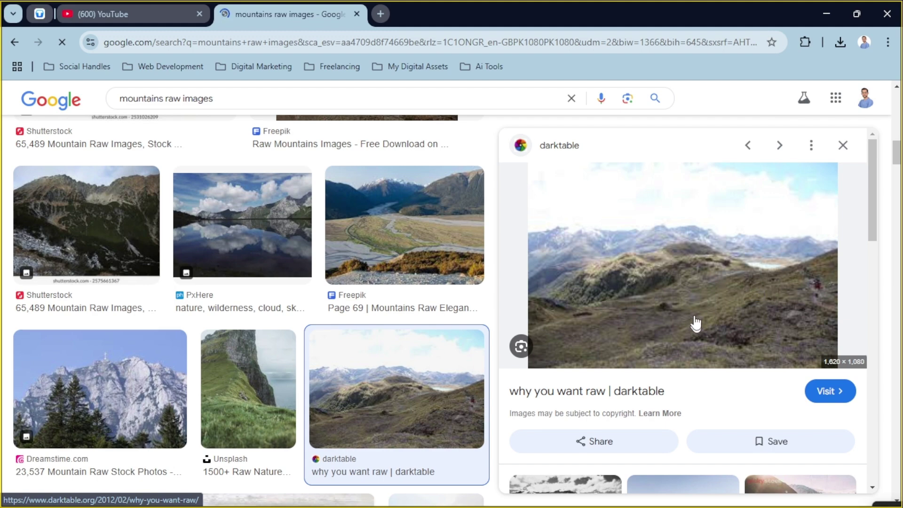
{"action": "right_click", "coordinate": [690, 284]}
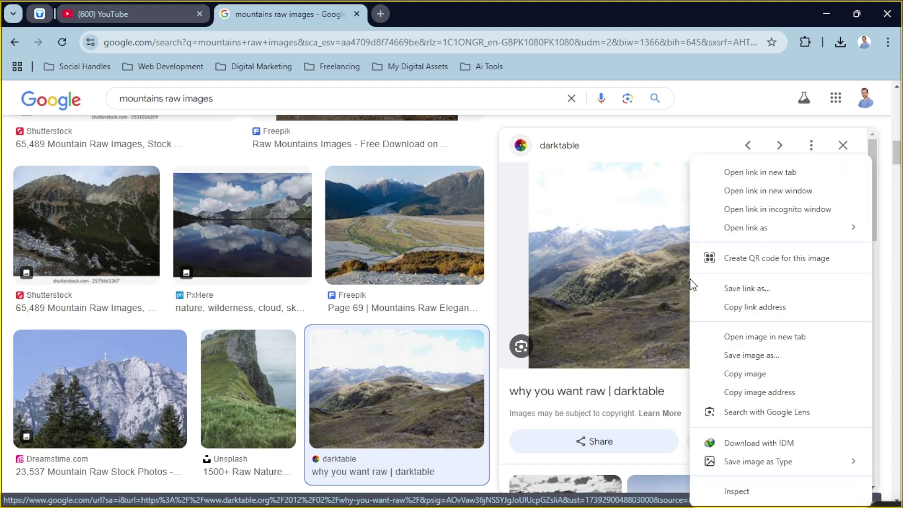
{"action": "left_click", "coordinate": [745, 374]}
{"action": "mouse_move", "coordinate": [548, 502]}
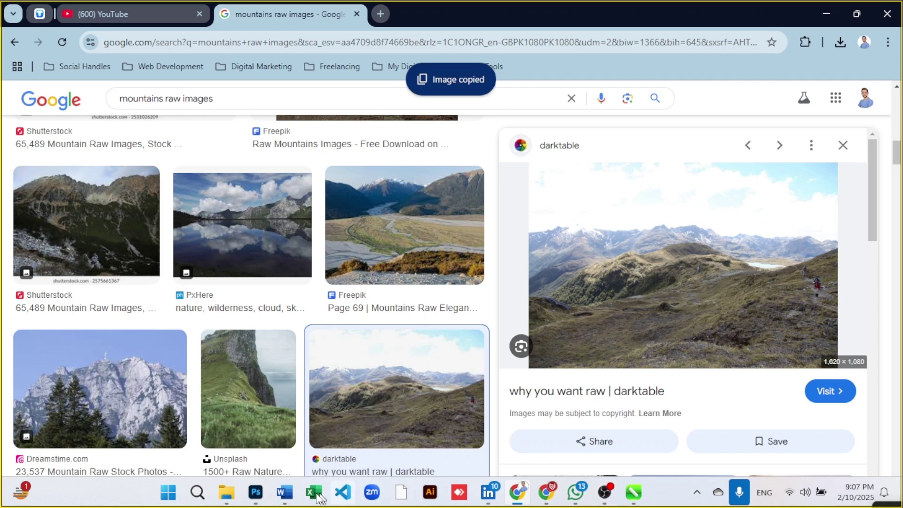
Step: Switch to Photoshop, paste the copied mountain photo above Layer 0 copy and hide Layer 0 copy
{"action": "left_click", "coordinate": [255, 492]}
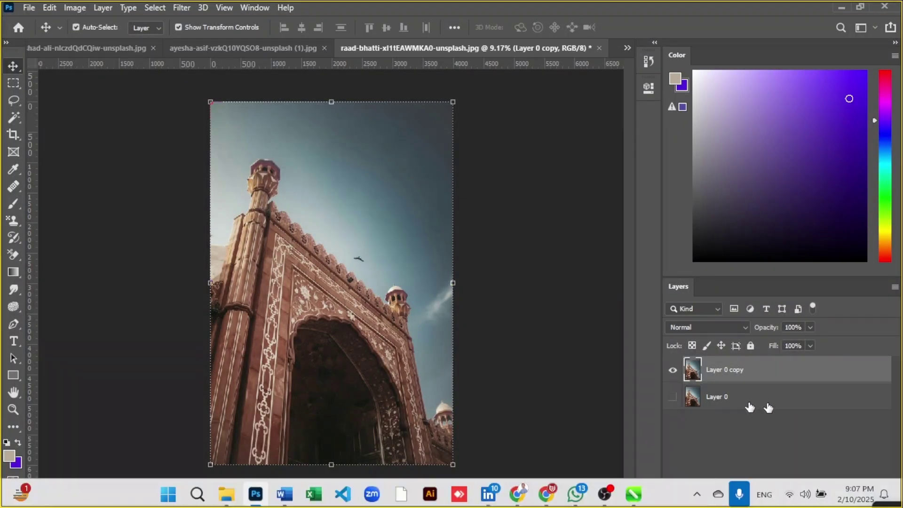
{"action": "key", "text": "ctrl+v"}
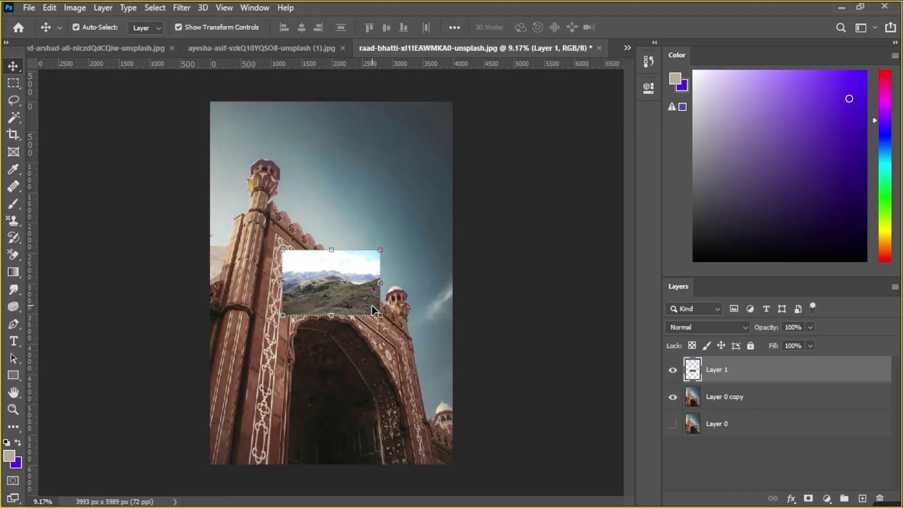
{"action": "left_click", "coordinate": [671, 396]}
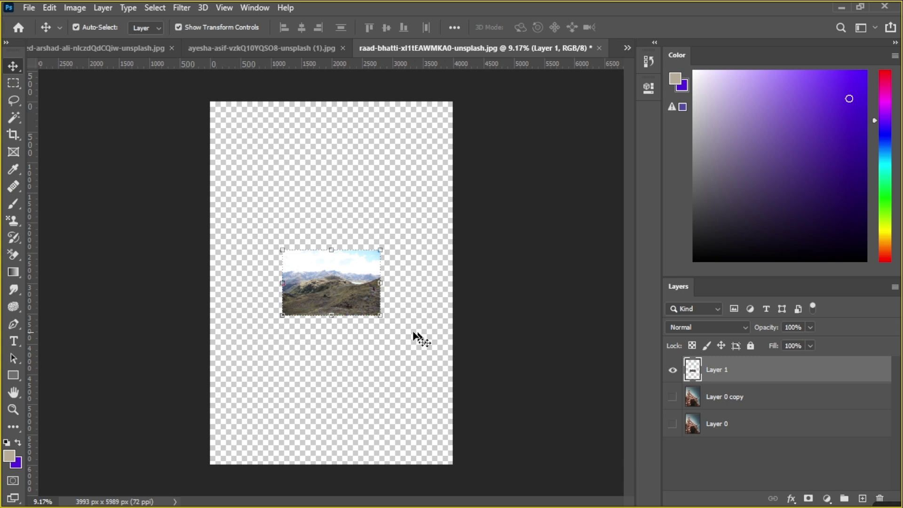
Step: Scale up the mountain photo on Layer 1 proportionally about its centre until it extends past both sides of the canvas
{"action": "left_click", "coordinate": [378, 314]}
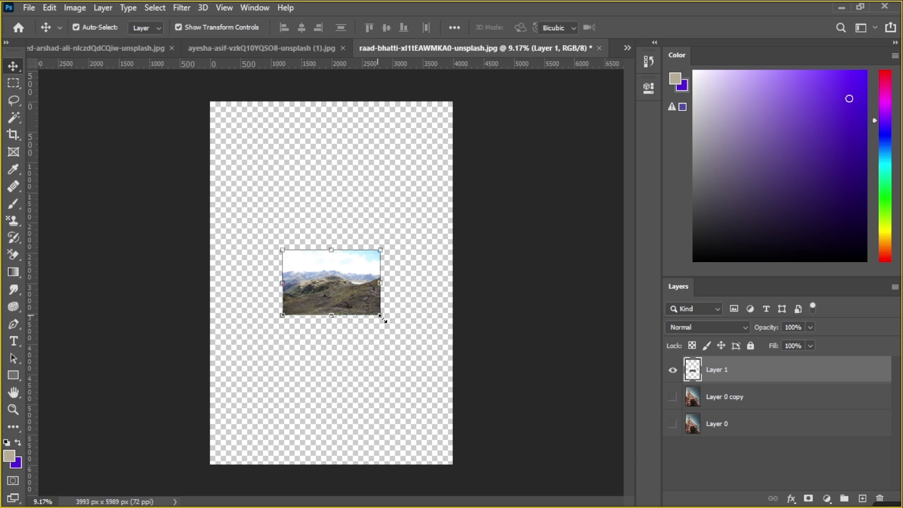
{"action": "left_click_drag", "start_coordinate": [383, 318], "coordinate": [558, 399]}
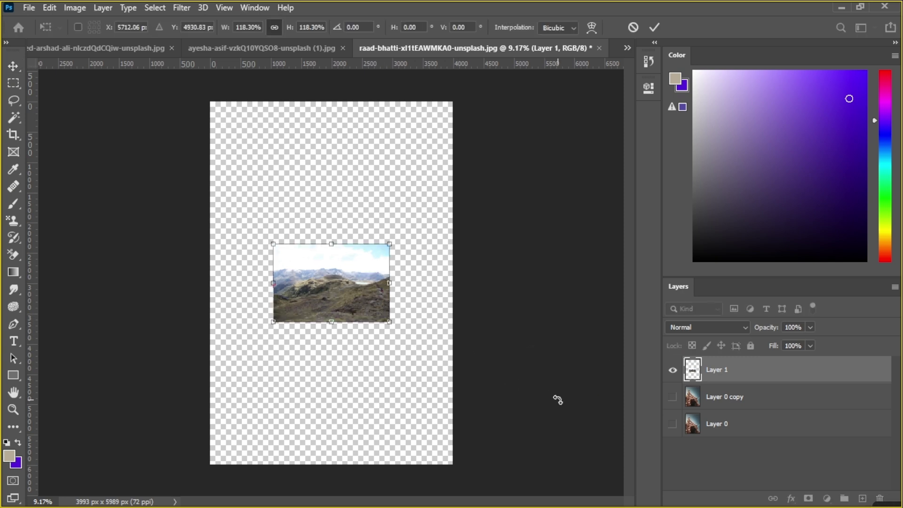
{"action": "left_click", "coordinate": [655, 27]}
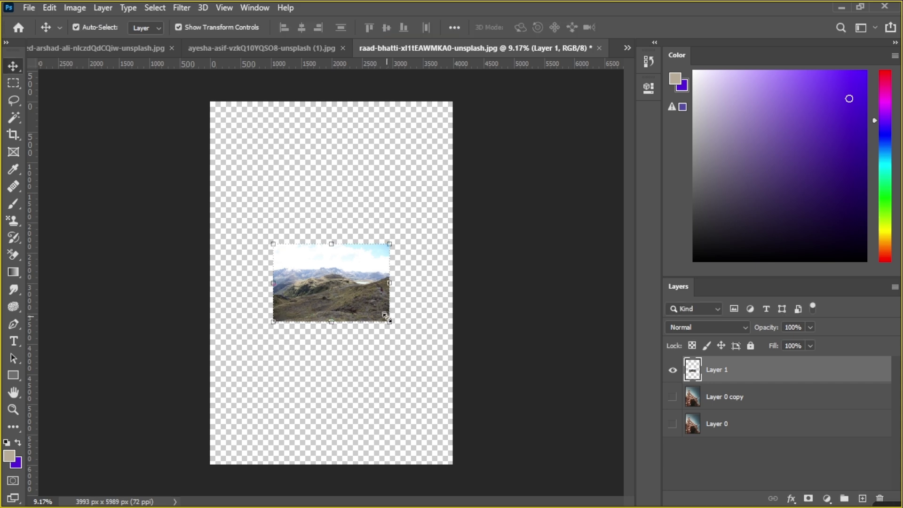
{"action": "left_click_drag", "start_coordinate": [386, 320], "coordinate": [550, 401]}
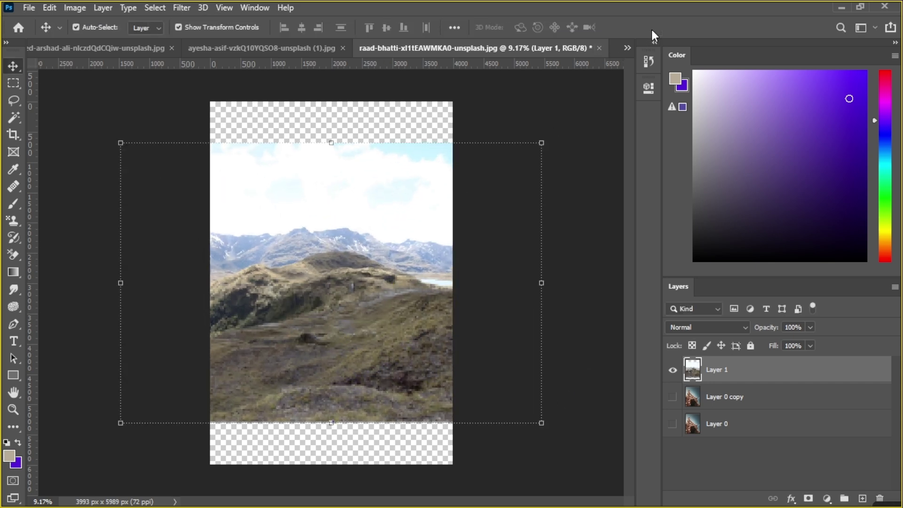
{"action": "key", "text": "ctrl+t"}
{"action": "left_click", "coordinate": [651, 29]}
{"action": "mouse_move", "coordinate": [345, 322]}
{"action": "left_mouse_down"}
{"action": "mouse_move", "coordinate": [352, 305]}
{"action": "mouse_move", "coordinate": [345, 325]}
{"action": "left_mouse_up"}
Step: Try a Levels adjustment on Layer 1 with RGB input levels of 55, 0.96 and 246, then cancel it
{"action": "scroll", "coordinate": [337, 321], "scroll_direction": "up", "scroll_amount": 1}
{"action": "scroll", "coordinate": [336, 321], "scroll_direction": "up", "scroll_amount": 3}
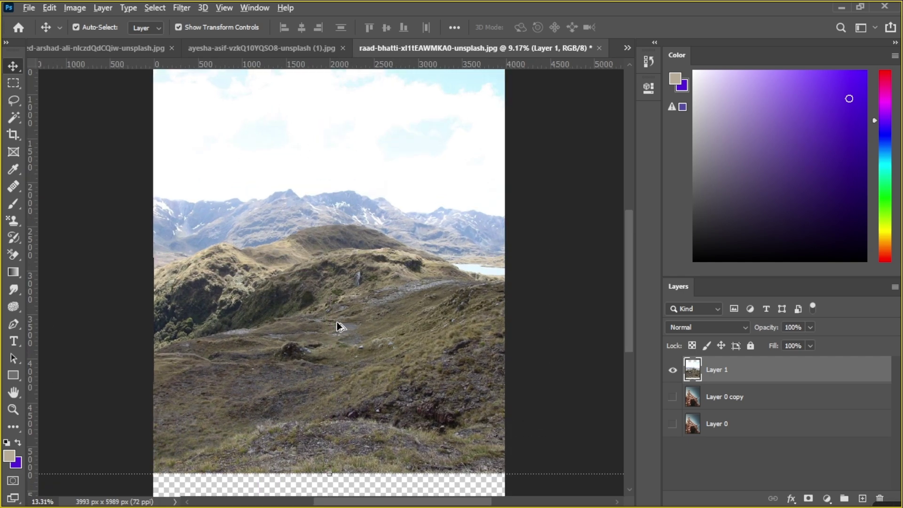
{"action": "left_click", "coordinate": [78, 8]}
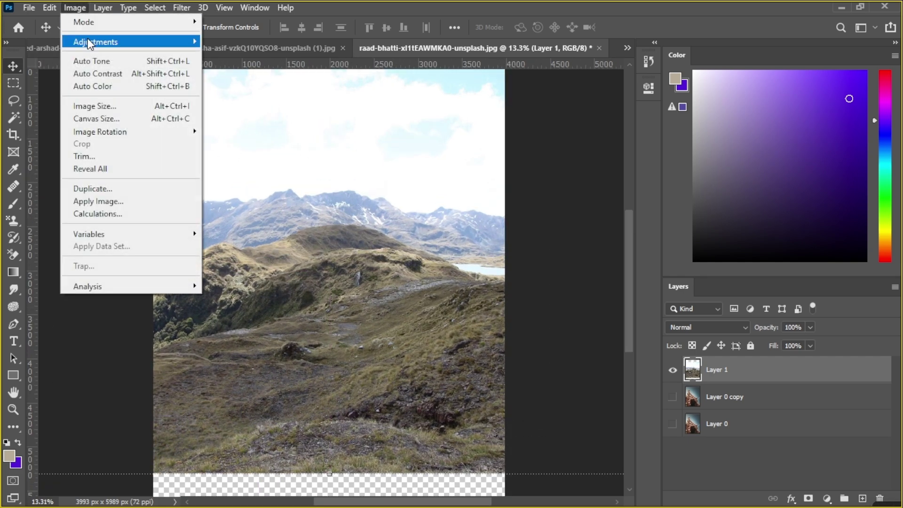
{"action": "mouse_move", "coordinate": [81, 41]}
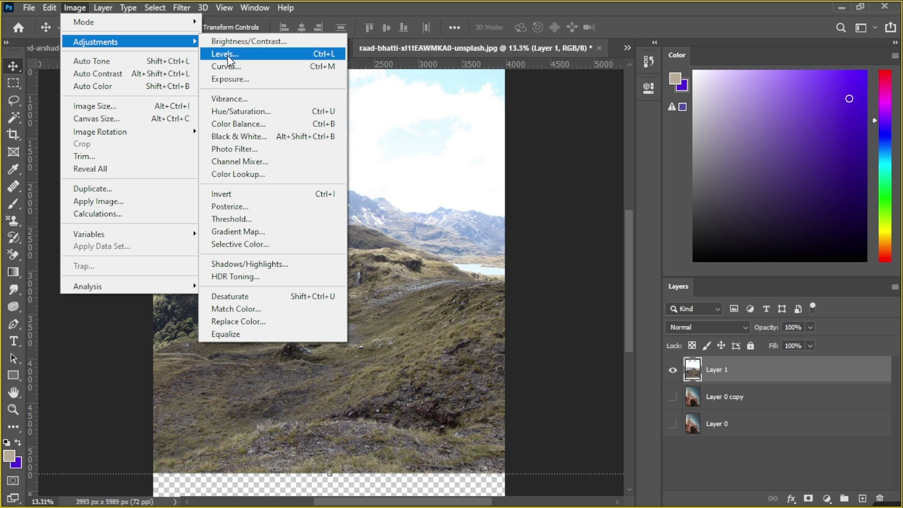
{"action": "left_click", "coordinate": [226, 55]}
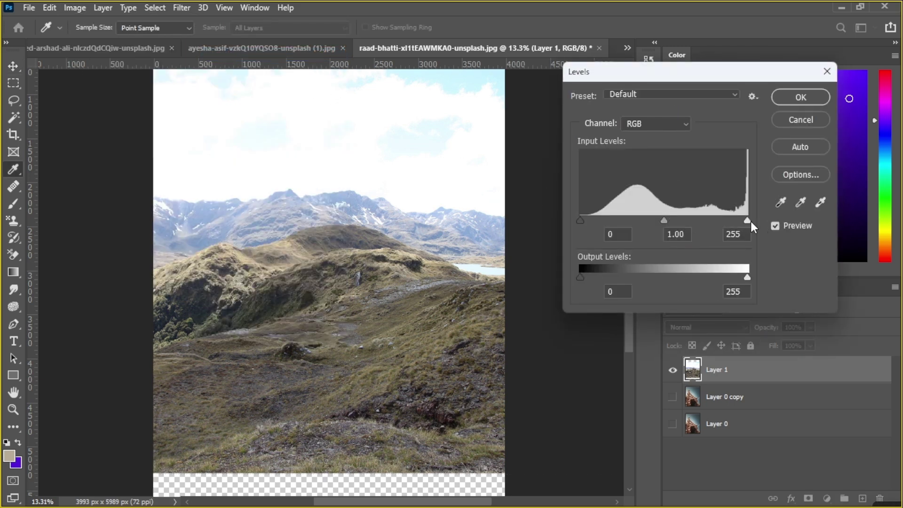
{"action": "mouse_move", "coordinate": [748, 221]}
{"action": "left_mouse_down"}
{"action": "mouse_move", "coordinate": [733, 222]}
{"action": "mouse_move", "coordinate": [745, 223]}
{"action": "left_mouse_up"}
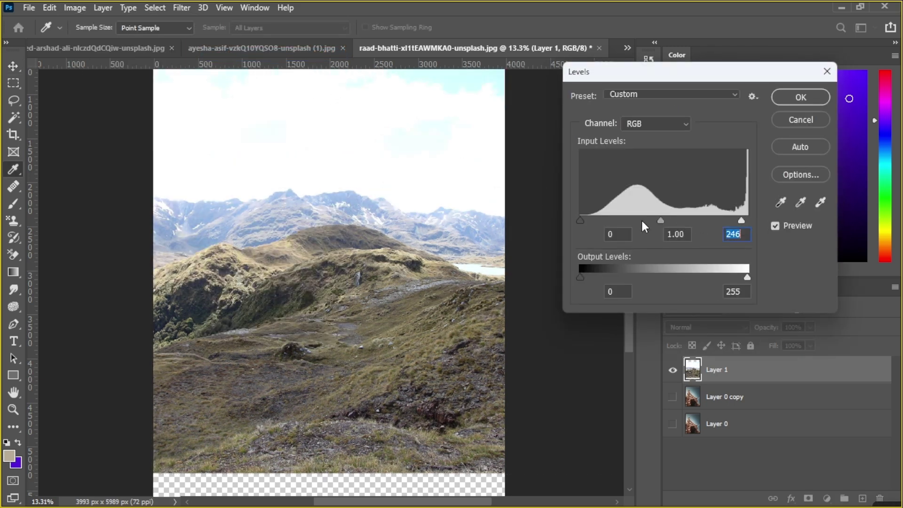
{"action": "left_click_drag", "start_coordinate": [577, 220], "coordinate": [616, 215]}
{"action": "mouse_move", "coordinate": [675, 221]}
{"action": "left_mouse_down"}
{"action": "mouse_move", "coordinate": [648, 219]}
{"action": "mouse_move", "coordinate": [681, 218]}
{"action": "left_mouse_up"}
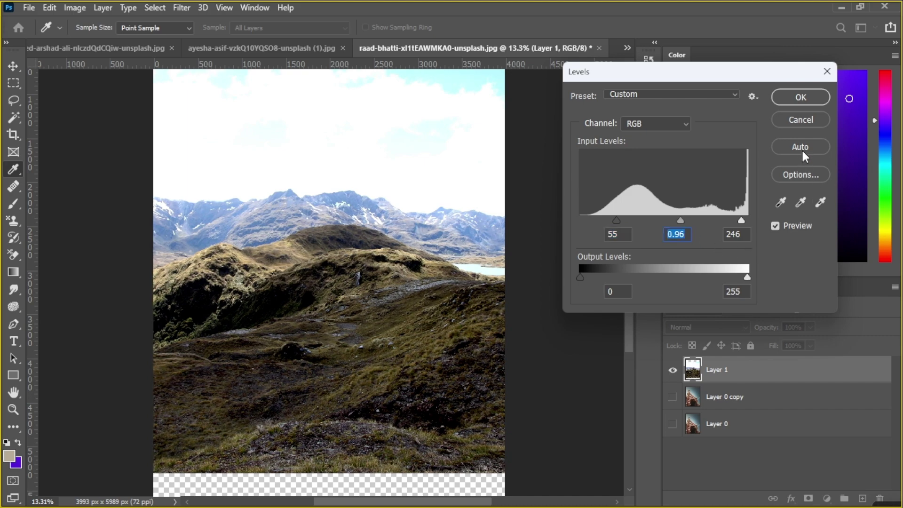
{"action": "left_click", "coordinate": [801, 121]}
{"action": "key", "text": "v"}
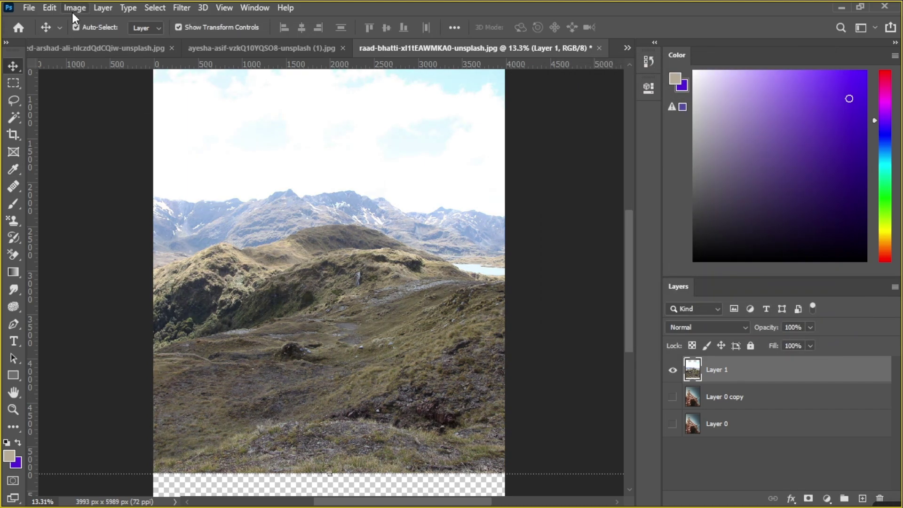
{"action": "left_click", "coordinate": [72, 12]}
{"action": "left_click", "coordinate": [72, 12]}
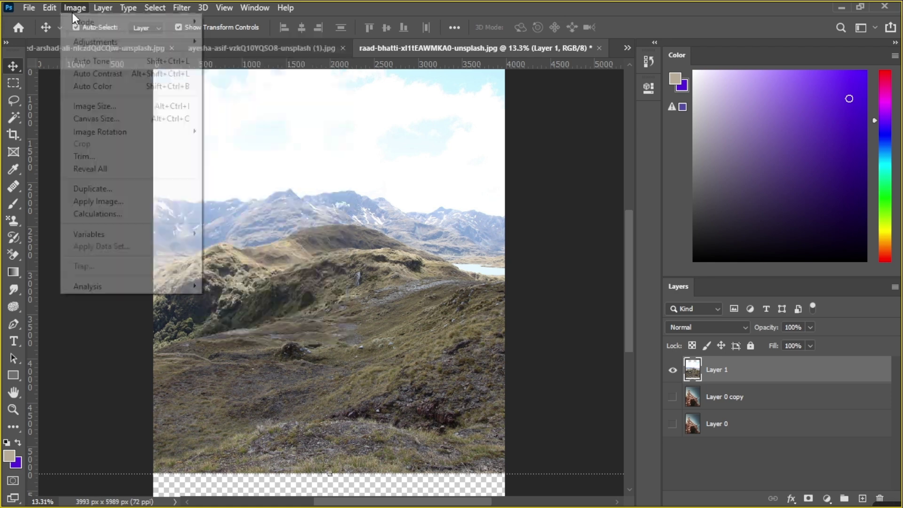
{"action": "mouse_move", "coordinate": [118, 42]}
{"action": "left_click", "coordinate": [234, 55]}
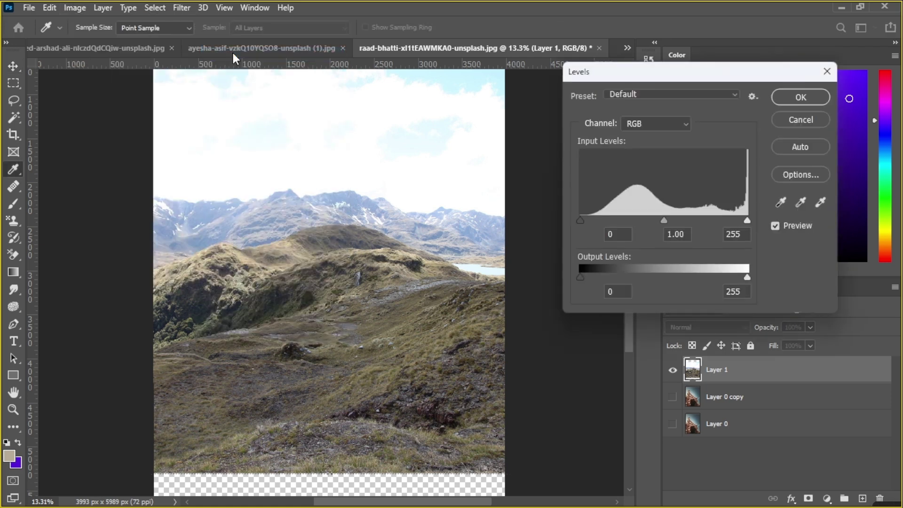
{"action": "left_click", "coordinate": [835, 65]}
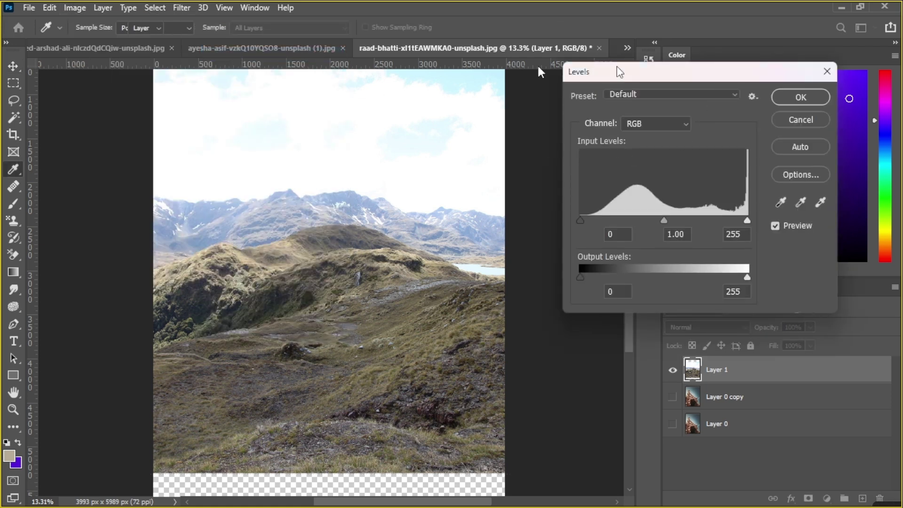
Step: Try a Levels adjustment on Layer 1's Green channel, lowering the highlight input to 205 and shifting the midtones, then cancel it
{"action": "left_click", "coordinate": [81, 8]}
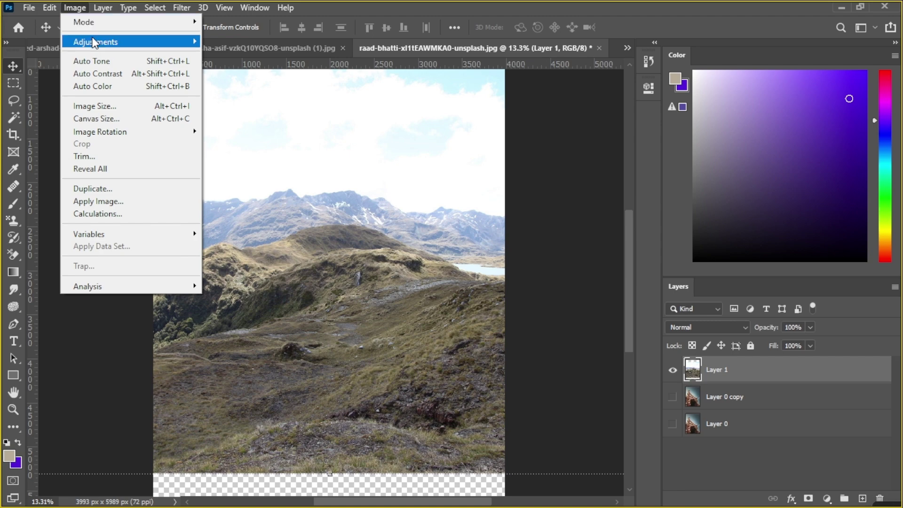
{"action": "mouse_move", "coordinate": [108, 42]}
{"action": "left_click", "coordinate": [222, 57]}
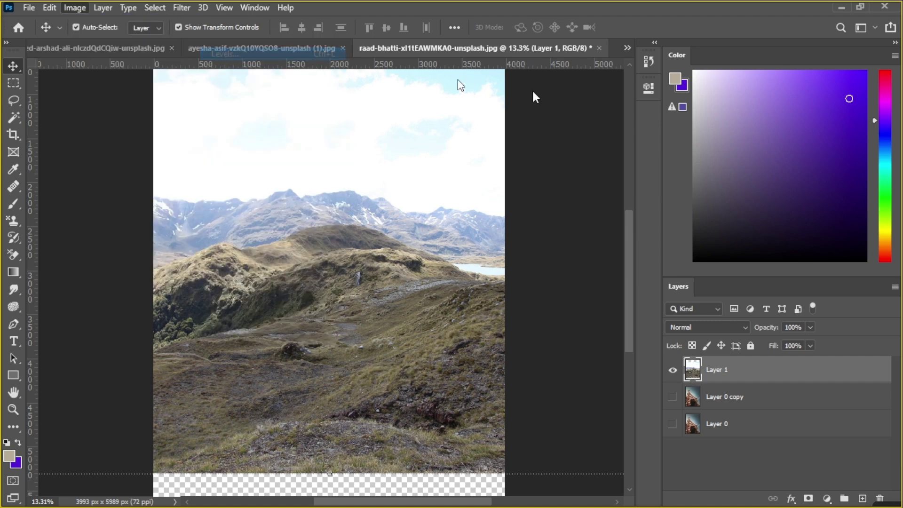
{"action": "left_click", "coordinate": [687, 122]}
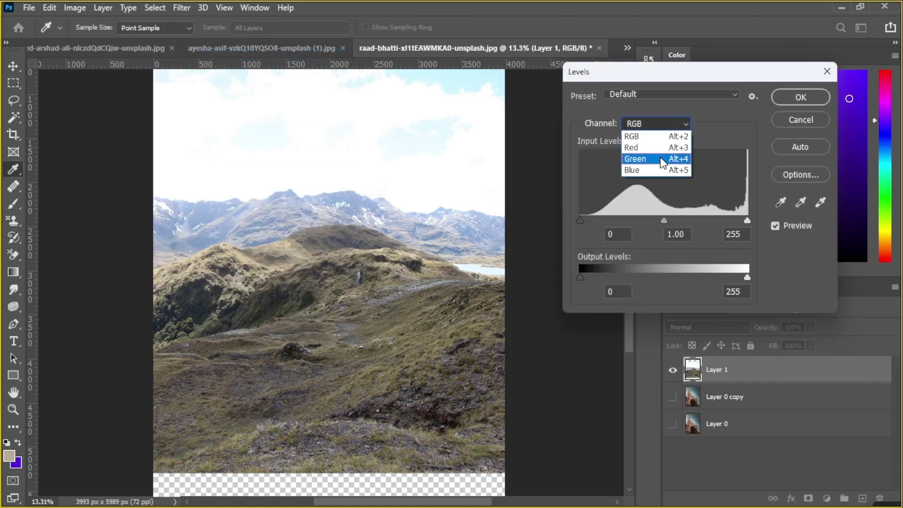
{"action": "left_click", "coordinate": [652, 158]}
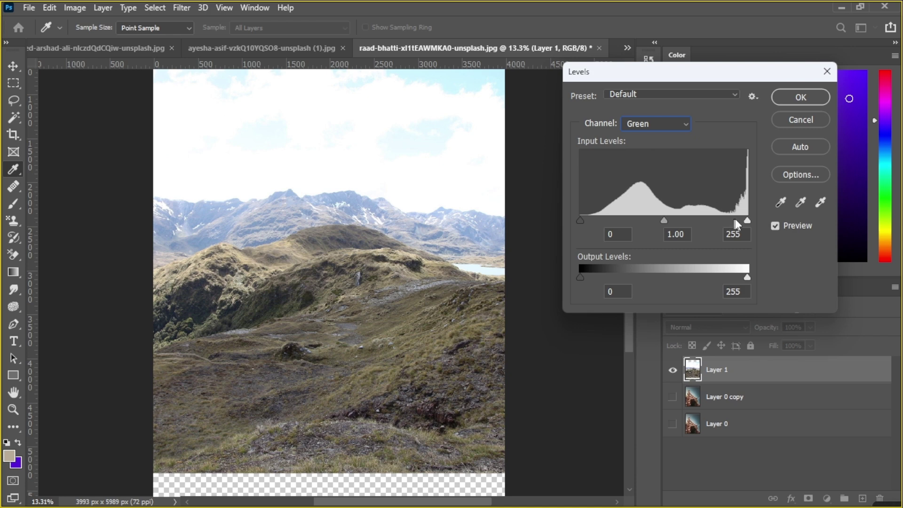
{"action": "left_click_drag", "start_coordinate": [747, 220], "coordinate": [707, 221]}
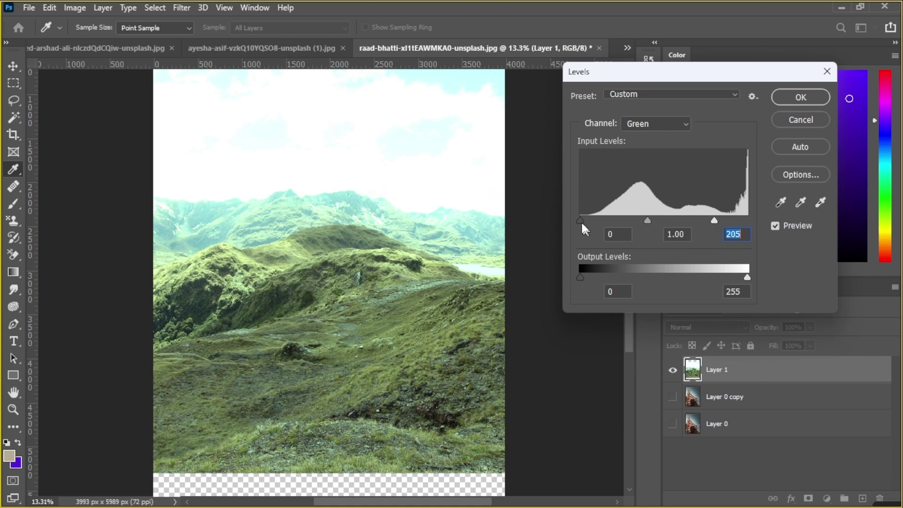
{"action": "mouse_move", "coordinate": [581, 221]}
{"action": "left_mouse_down"}
{"action": "mouse_move", "coordinate": [611, 220]}
{"action": "mouse_move", "coordinate": [580, 220]}
{"action": "left_mouse_up"}
{"action": "mouse_move", "coordinate": [647, 221]}
{"action": "left_mouse_down"}
{"action": "mouse_move", "coordinate": [673, 223]}
{"action": "mouse_move", "coordinate": [637, 222]}
{"action": "left_mouse_up"}
{"action": "left_click", "coordinate": [800, 121]}
{"action": "key", "text": "v"}
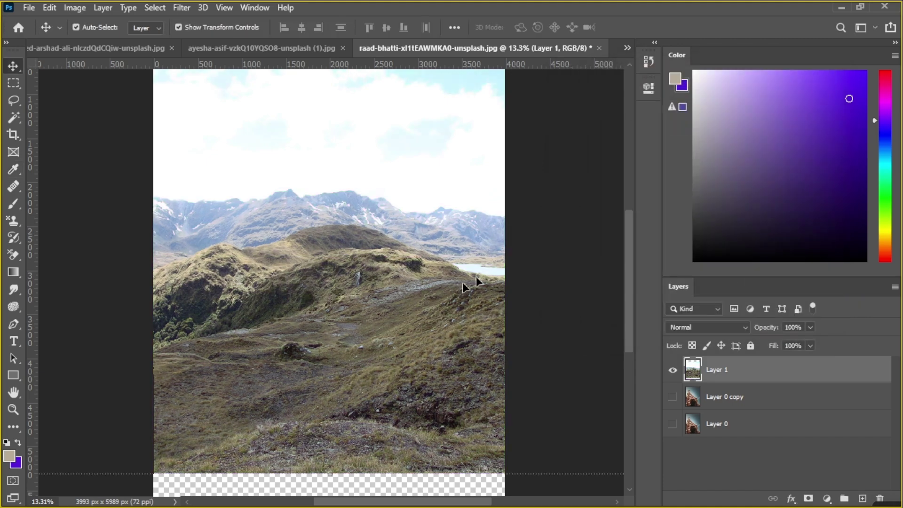
Step: Select the rounded grassy hill in front of the mountain range with the Quick Selection tool
{"action": "scroll", "coordinate": [276, 386], "scroll_direction": "up", "scroll_amount": 2}
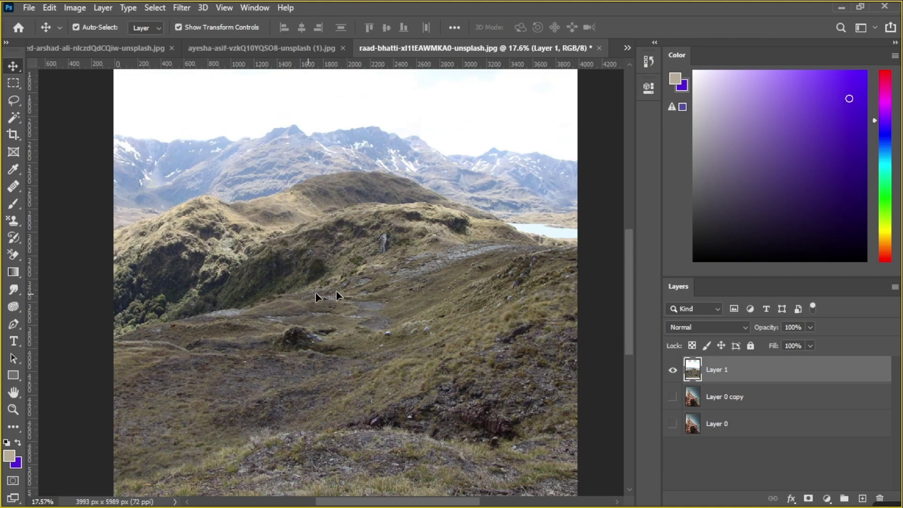
{"action": "right_click", "coordinate": [14, 118]}
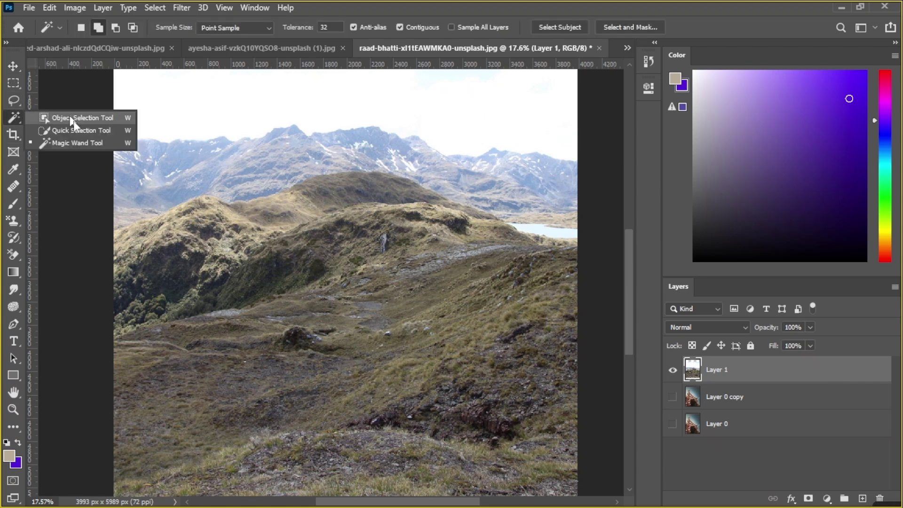
{"action": "left_click", "coordinate": [11, 133]}
{"action": "right_click", "coordinate": [13, 117]}
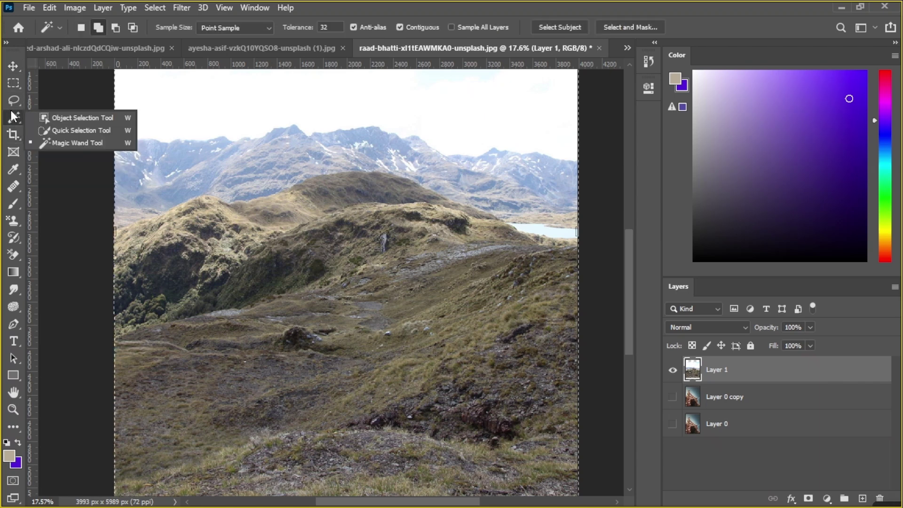
{"action": "left_click", "coordinate": [75, 131]}
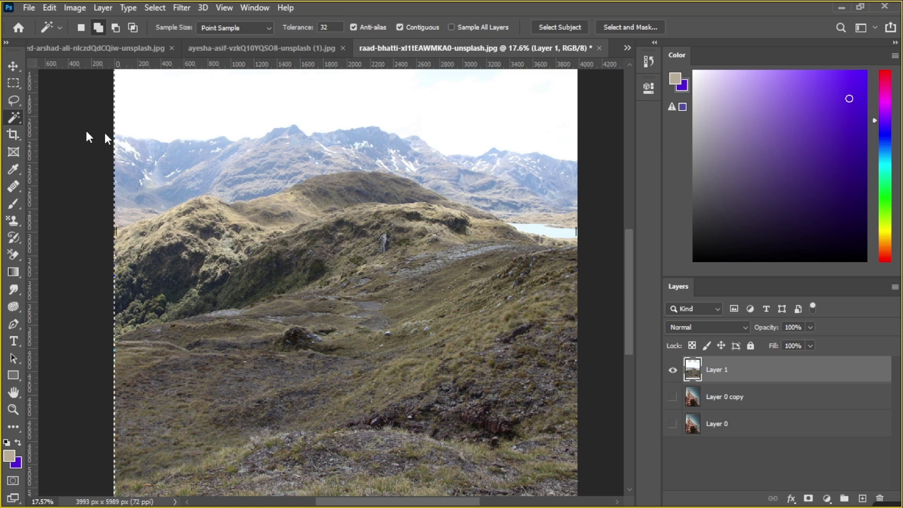
{"action": "left_click", "coordinate": [260, 217]}
{"action": "left_click_drag", "start_coordinate": [280, 208], "coordinate": [387, 182]}
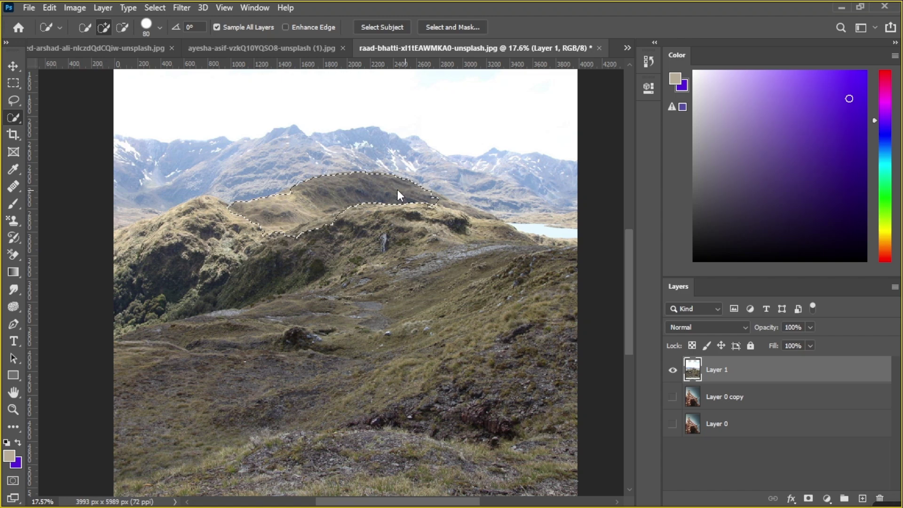
Step: Apply Levels to the selected hill with the Green channel's highlight input set to 220, and clear the selection
{"action": "left_click", "coordinate": [82, 10]}
{"action": "mouse_move", "coordinate": [135, 43]}
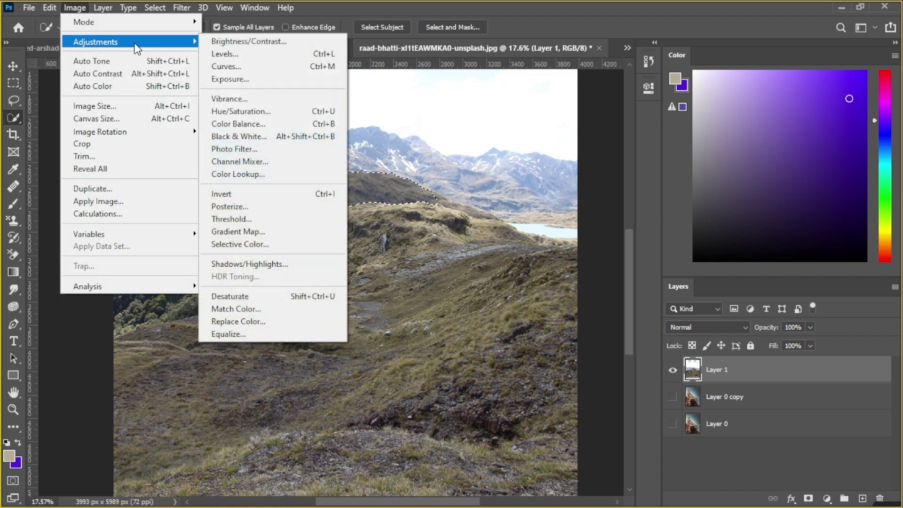
{"action": "left_click", "coordinate": [225, 54]}
{"action": "left_click", "coordinate": [682, 124]}
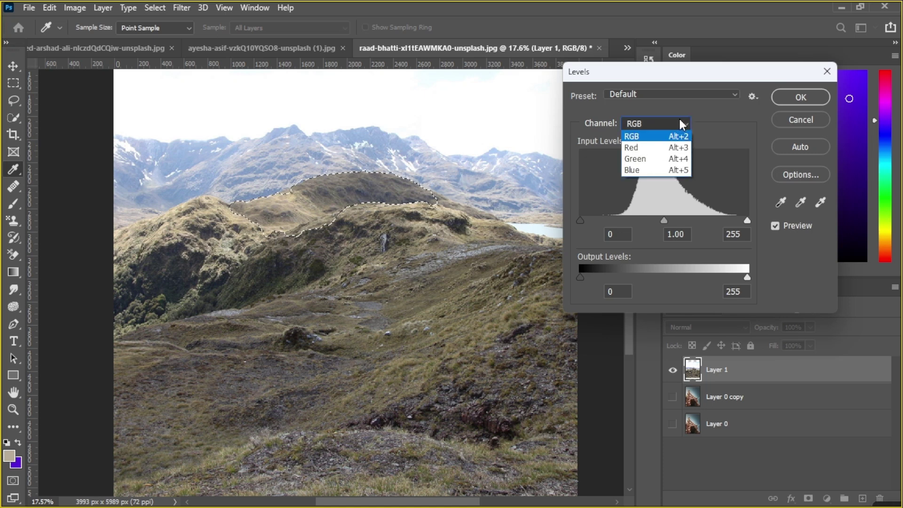
{"action": "left_click", "coordinate": [658, 159]}
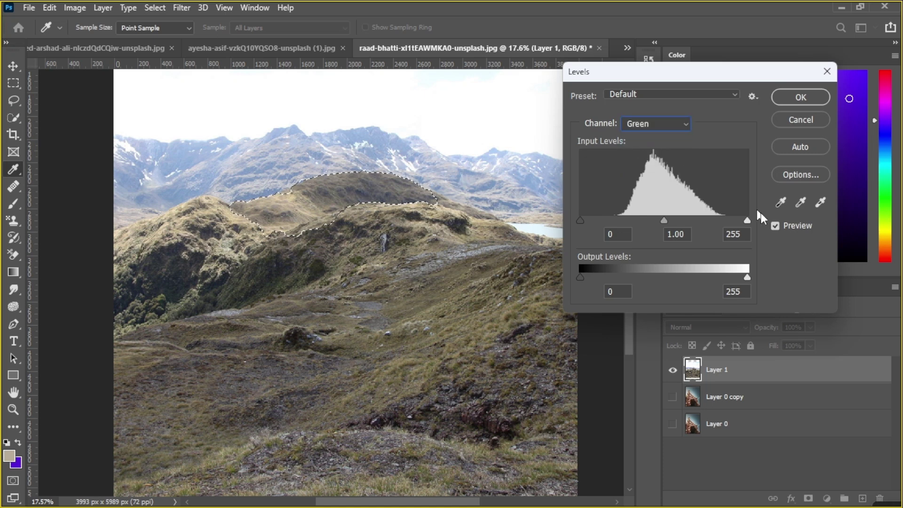
{"action": "left_click_drag", "start_coordinate": [747, 220], "coordinate": [725, 222]}
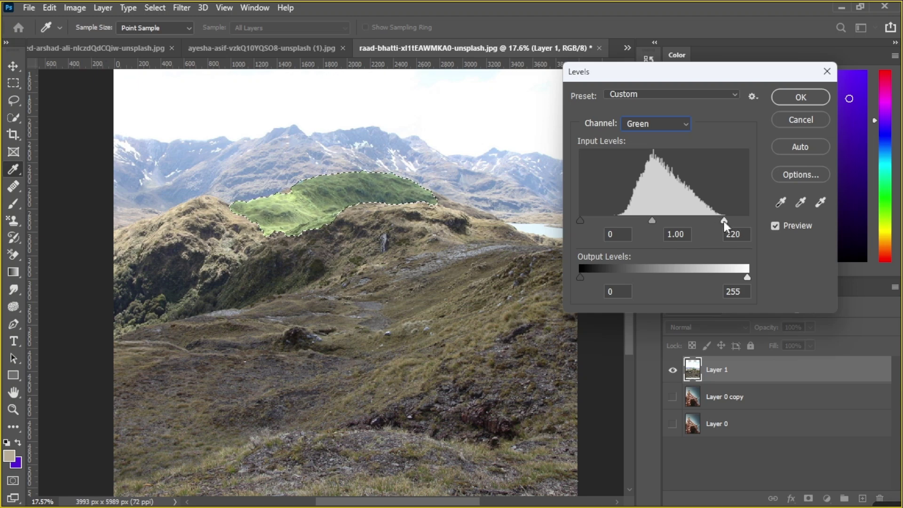
{"action": "left_click", "coordinate": [795, 99]}
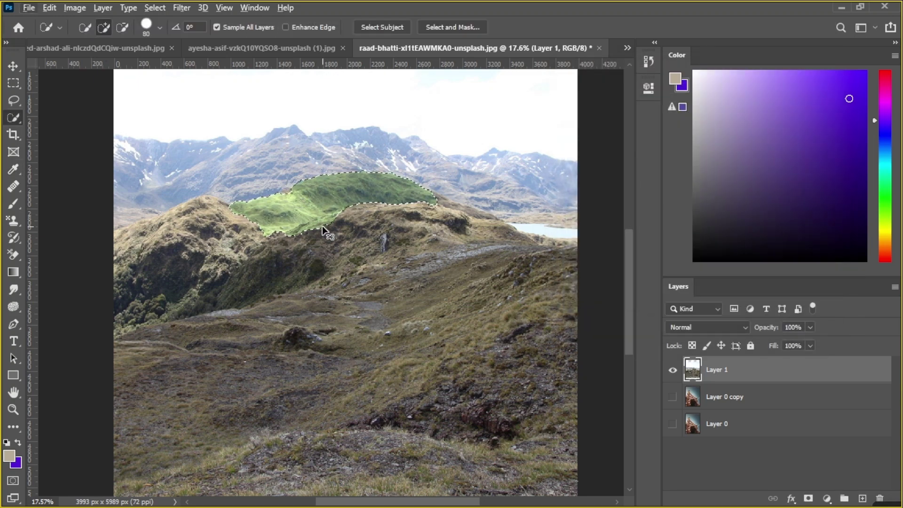
{"action": "key", "text": "ctrl+d"}
{"action": "scroll", "coordinate": [320, 194], "scroll_direction": "up", "scroll_amount": 5}
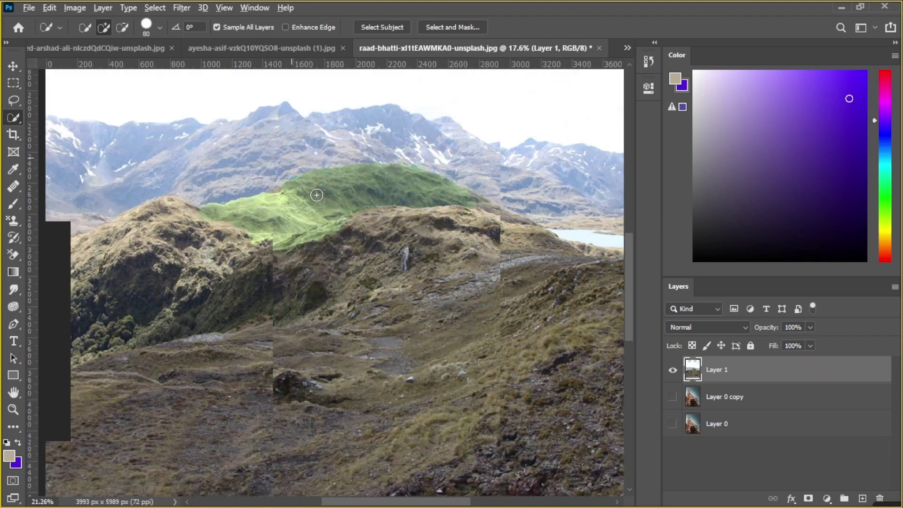
{"action": "scroll", "coordinate": [329, 198], "scroll_direction": "up", "scroll_amount": 5}
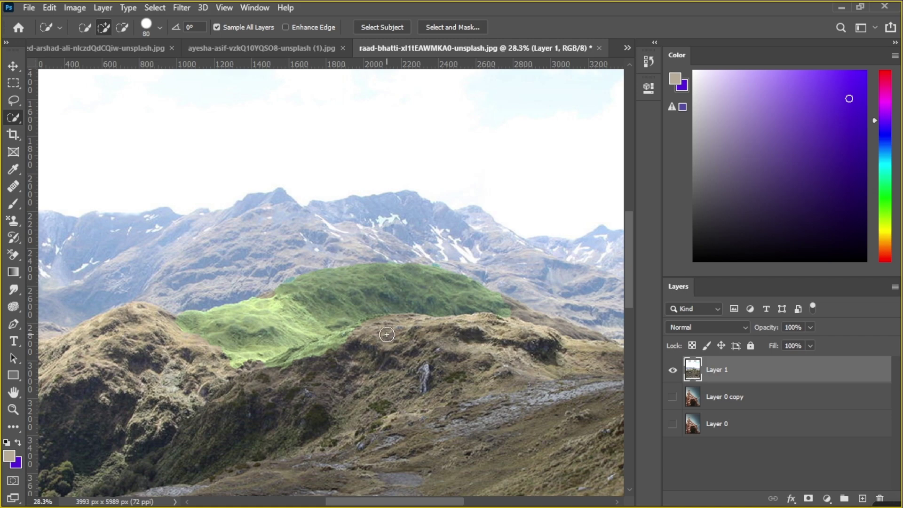
{"action": "scroll", "coordinate": [374, 333], "scroll_direction": "down", "scroll_amount": 5}
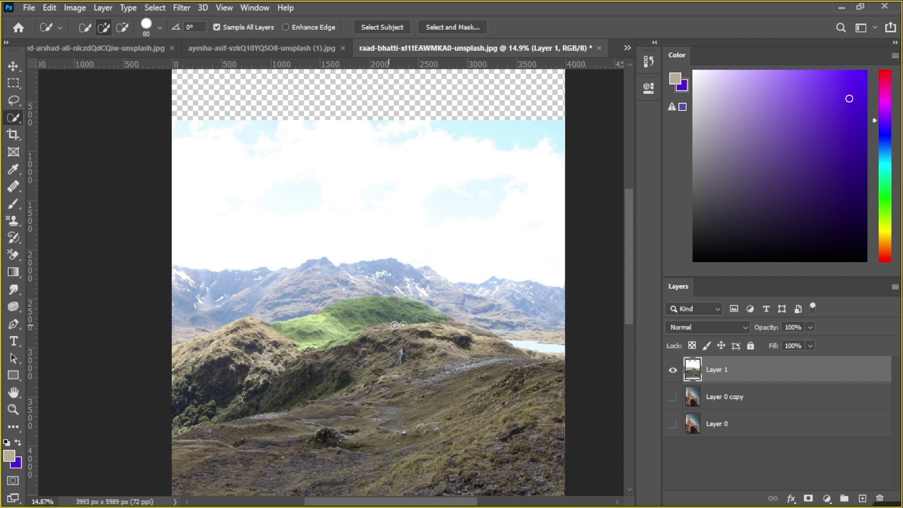
{"action": "scroll", "coordinate": [376, 324], "scroll_direction": "down", "scroll_amount": 2}
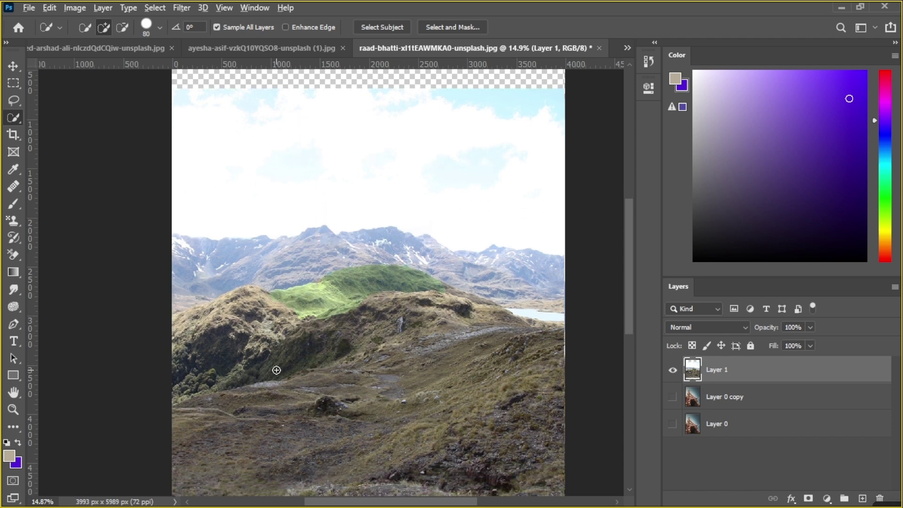
{"action": "scroll", "coordinate": [276, 370], "scroll_direction": "up", "scroll_amount": 3}
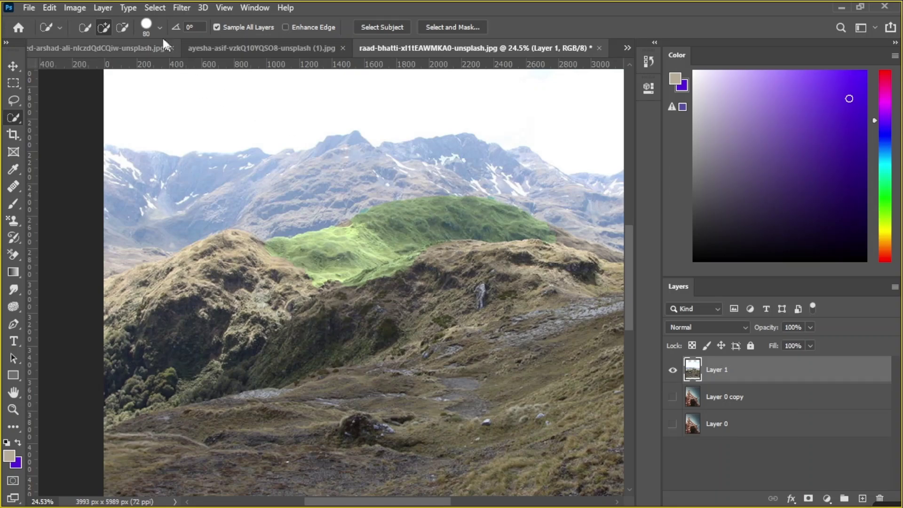
{"action": "left_click", "coordinate": [102, 8]}
{"action": "left_click", "coordinate": [86, 4]}
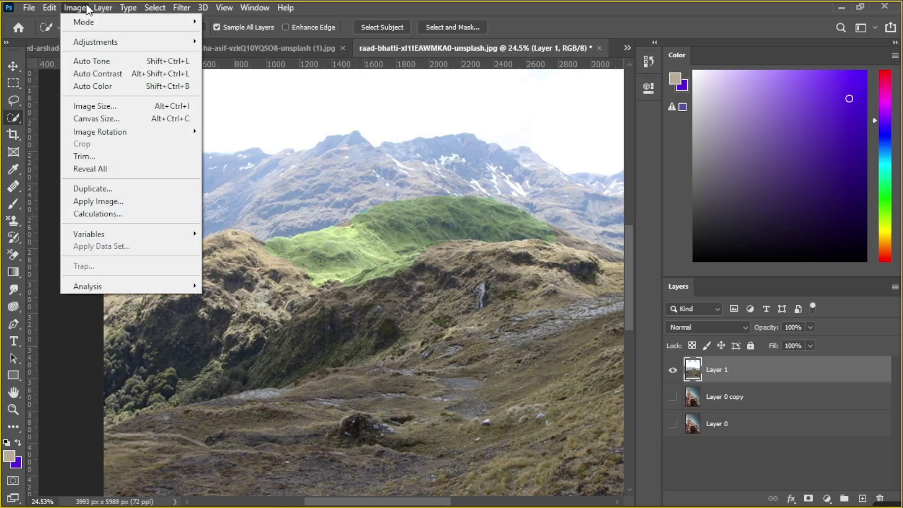
{"action": "mouse_move", "coordinate": [92, 43]}
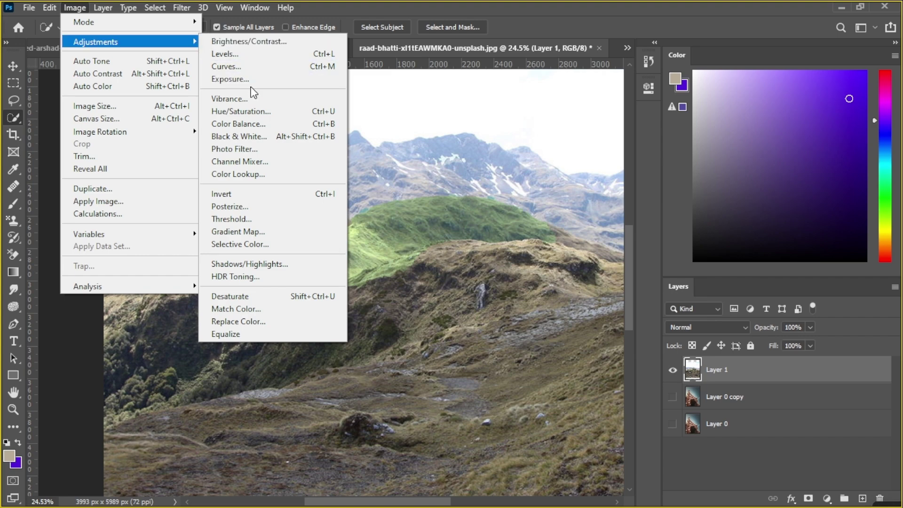
{"action": "key", "text": "Escape"}
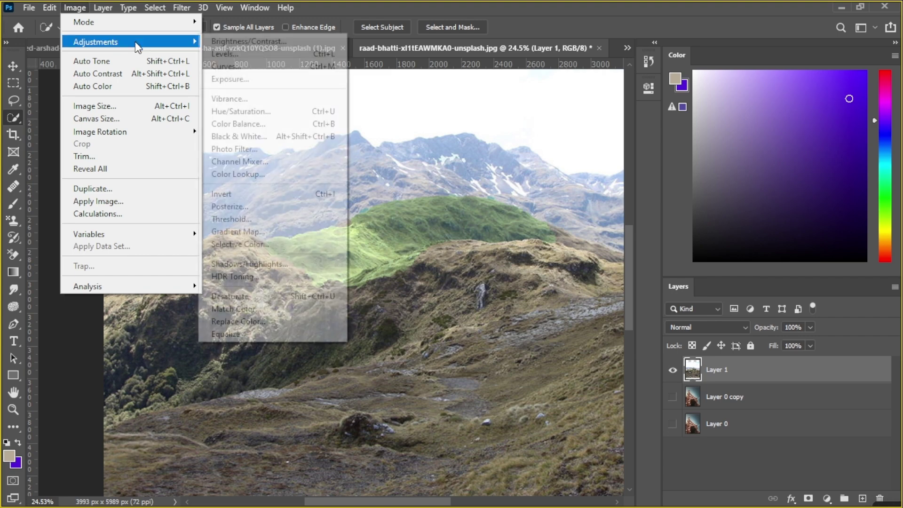
{"action": "left_click", "coordinate": [610, 172]}
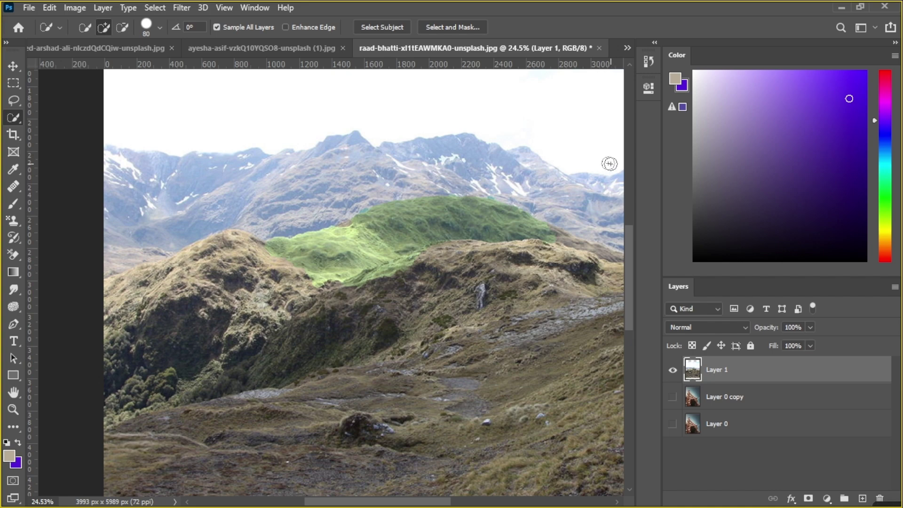
Step: Switch to the Move tool, bring up pexels-aadil-4439098.jpg and unlock its background layer
{"action": "key", "text": "v"}
{"action": "scroll", "coordinate": [473, 213], "scroll_direction": "down", "scroll_amount": 1}
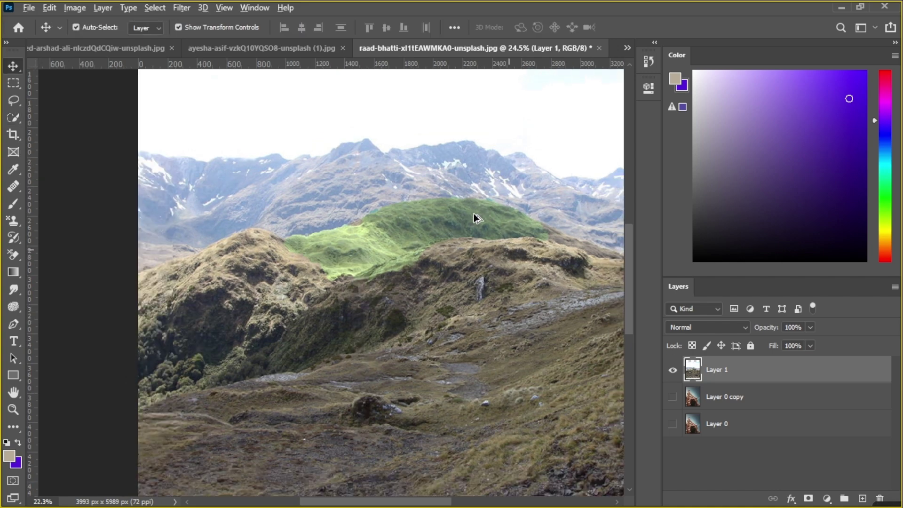
{"action": "scroll", "coordinate": [473, 213], "scroll_direction": "down", "scroll_amount": 4}
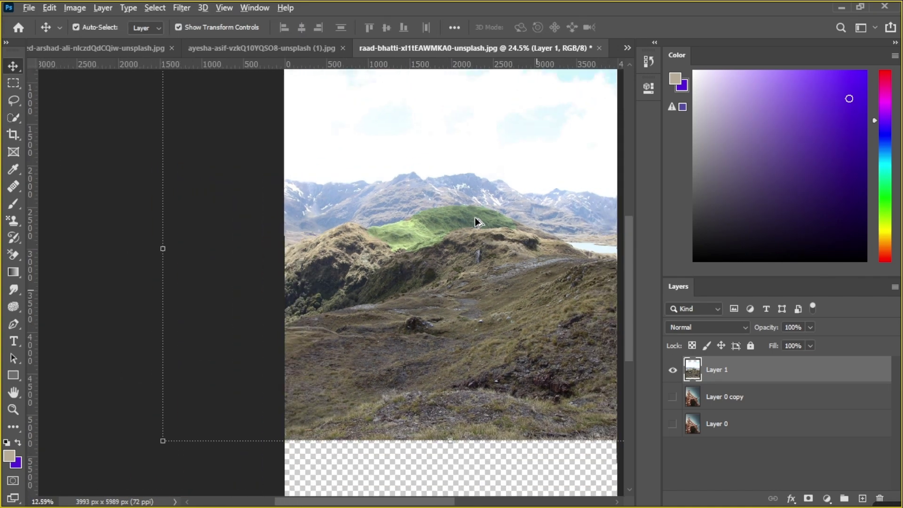
{"action": "scroll", "coordinate": [474, 218], "scroll_direction": "down", "scroll_amount": 2}
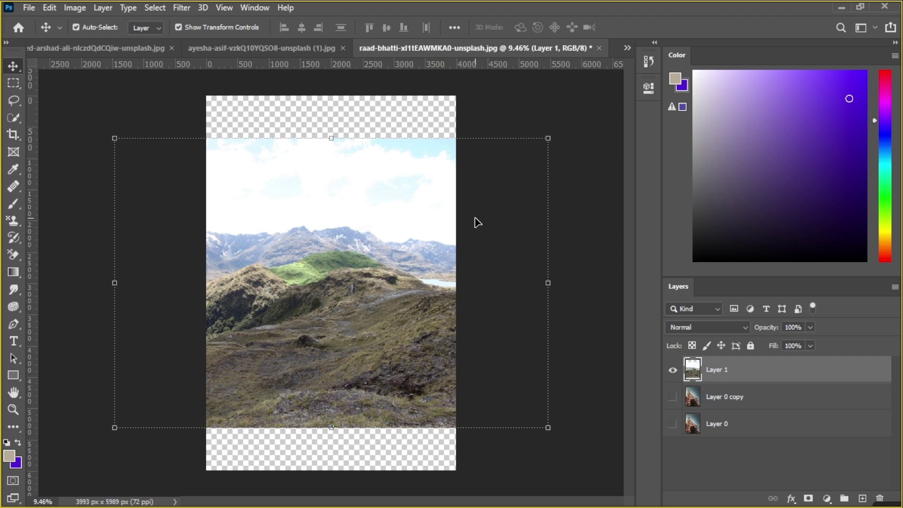
{"action": "left_click", "coordinate": [593, 199]}
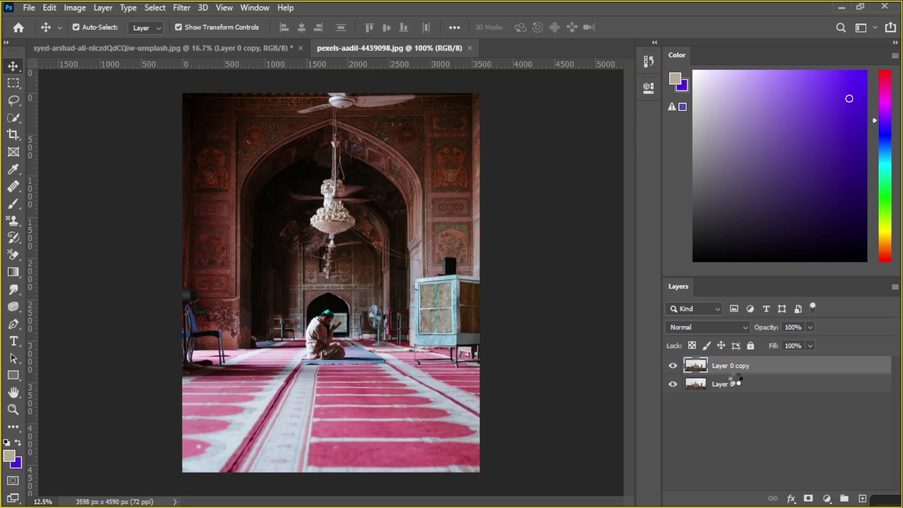
{"action": "left_click", "coordinate": [877, 371]}
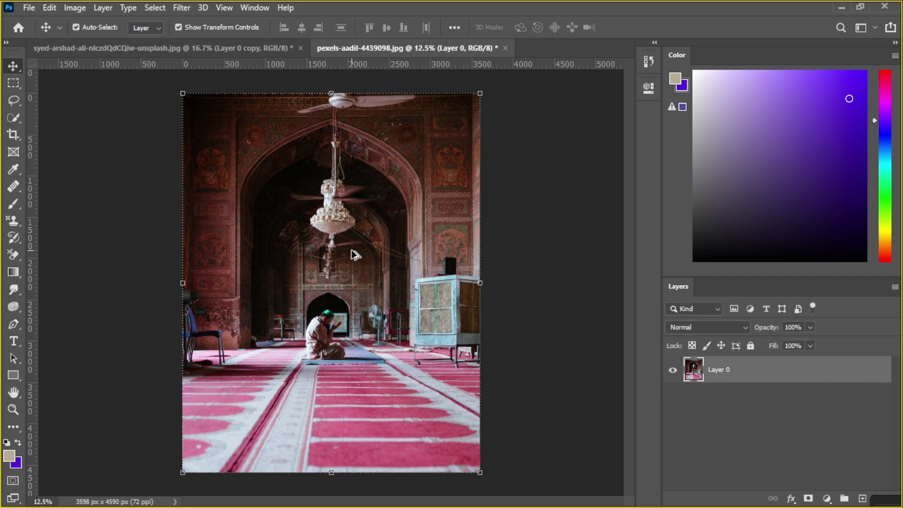
Step: Examine the mosque interior's chandelier, arch and decorated walls up close, followed by the whole photo
{"action": "scroll", "coordinate": [355, 254], "scroll_direction": "up", "scroll_amount": 4}
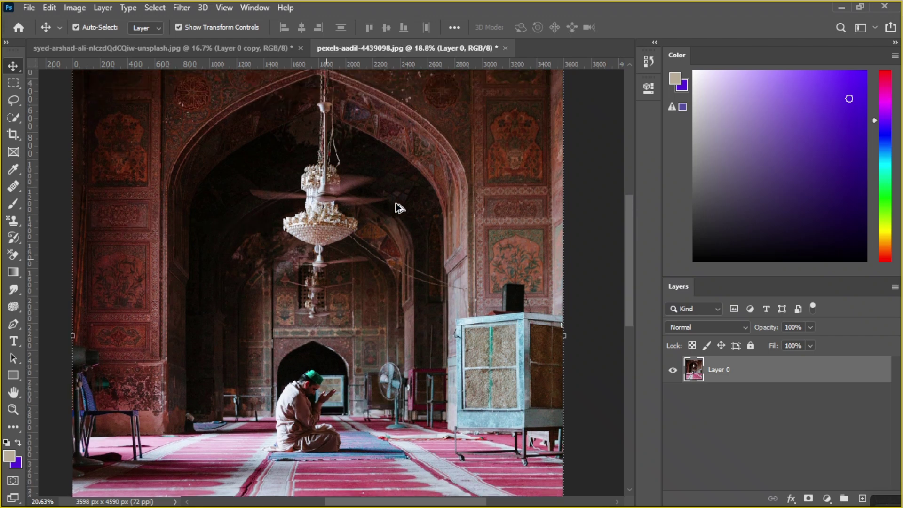
{"action": "scroll", "coordinate": [399, 207], "scroll_direction": "up", "scroll_amount": 5}
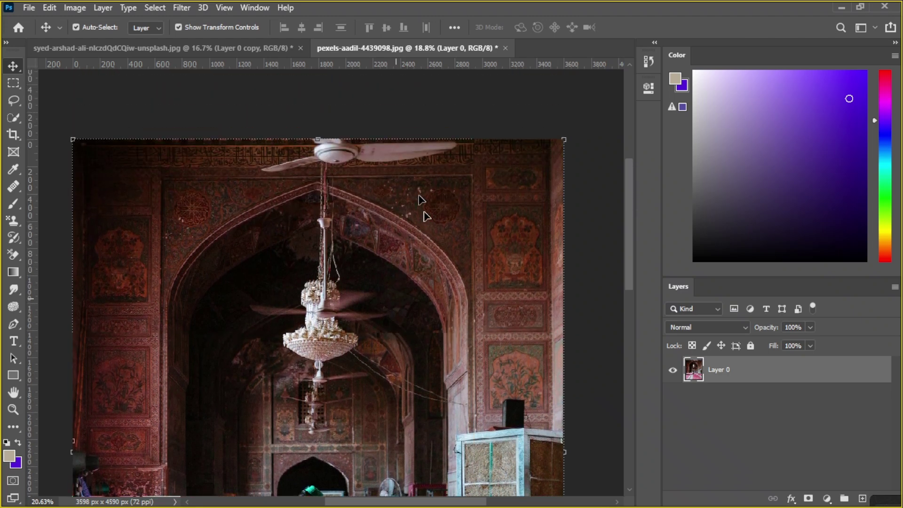
{"action": "scroll", "coordinate": [447, 312], "scroll_direction": "up", "scroll_amount": 3}
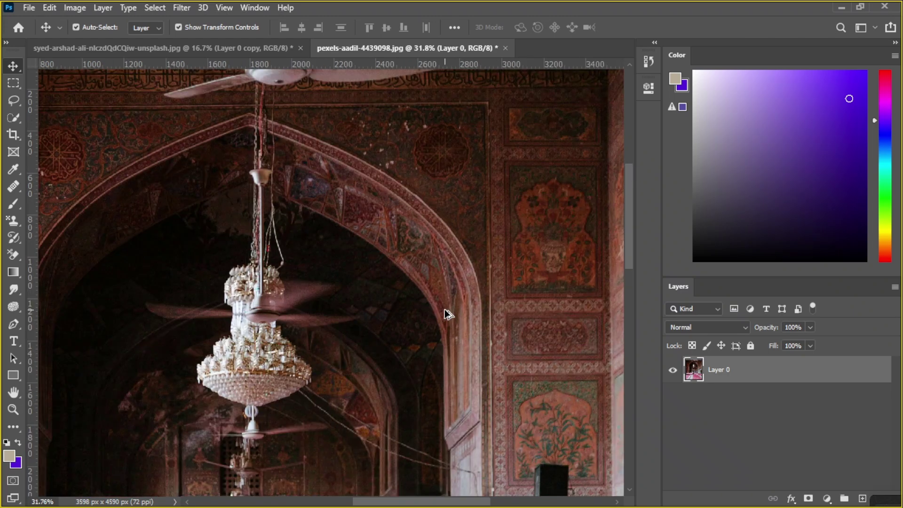
{"action": "scroll", "coordinate": [444, 309], "scroll_direction": "down", "scroll_amount": 3}
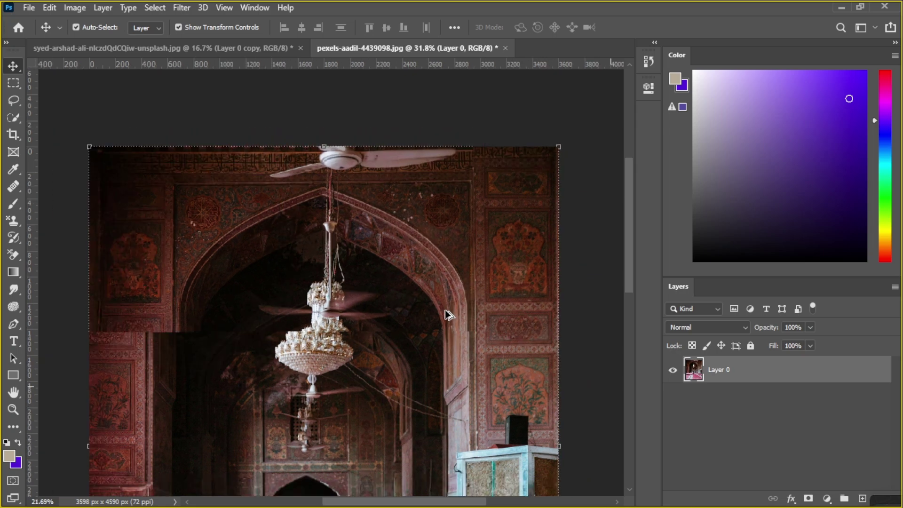
{"action": "scroll", "coordinate": [445, 309], "scroll_direction": "down", "scroll_amount": 2}
{"action": "scroll", "coordinate": [455, 246], "scroll_direction": "down", "scroll_amount": 3}
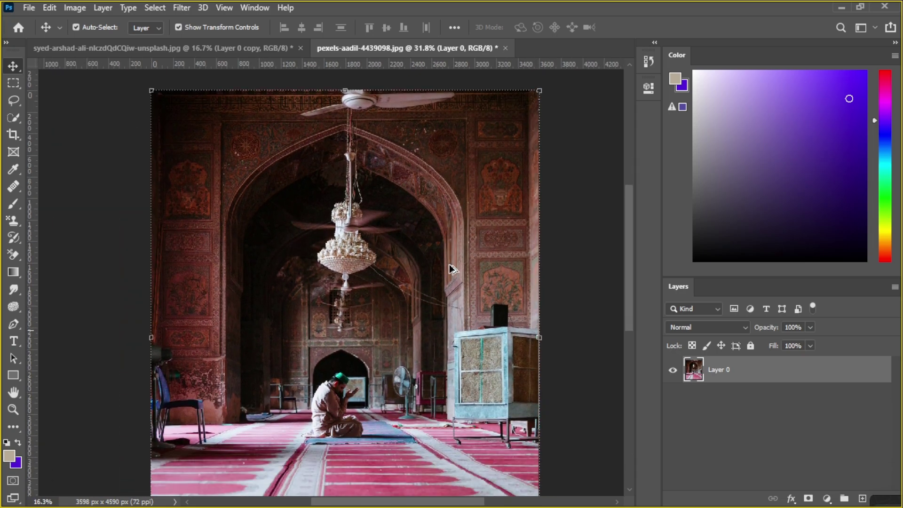
{"action": "scroll", "coordinate": [449, 264], "scroll_direction": "down", "scroll_amount": 3}
{"action": "scroll", "coordinate": [448, 265], "scroll_direction": "down", "scroll_amount": 2}
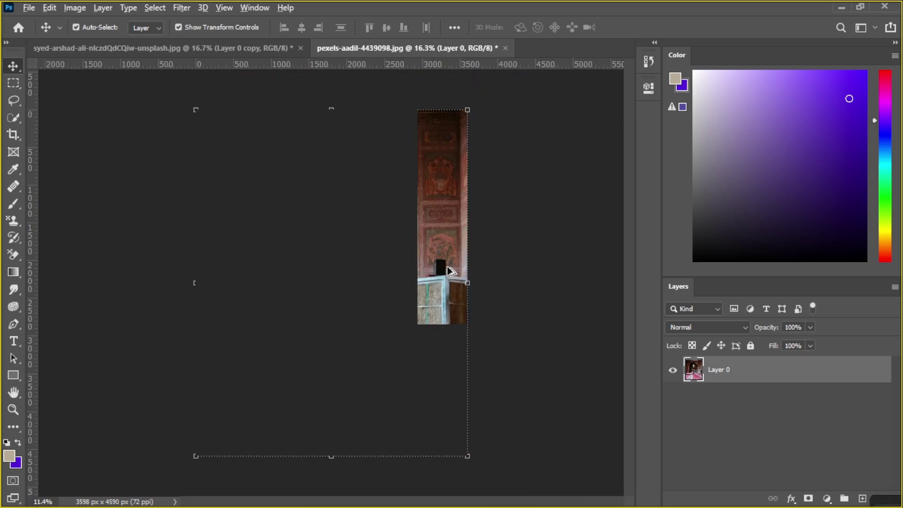
Step: Duplicate Layer 0 of the mosque interior photo and make Layer 0 copy the active layer
{"action": "left_click", "coordinate": [571, 311]}
{"action": "left_click", "coordinate": [783, 371]}
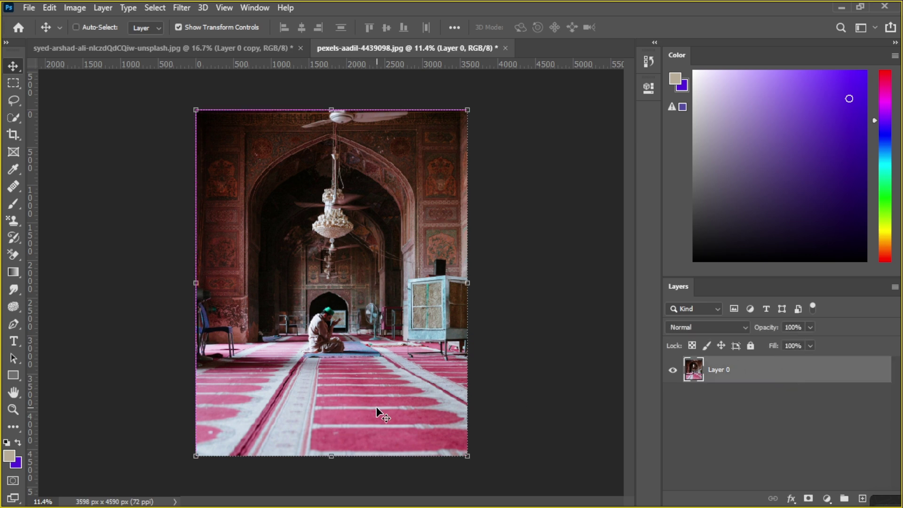
{"action": "key", "text": "ctrl+j"}
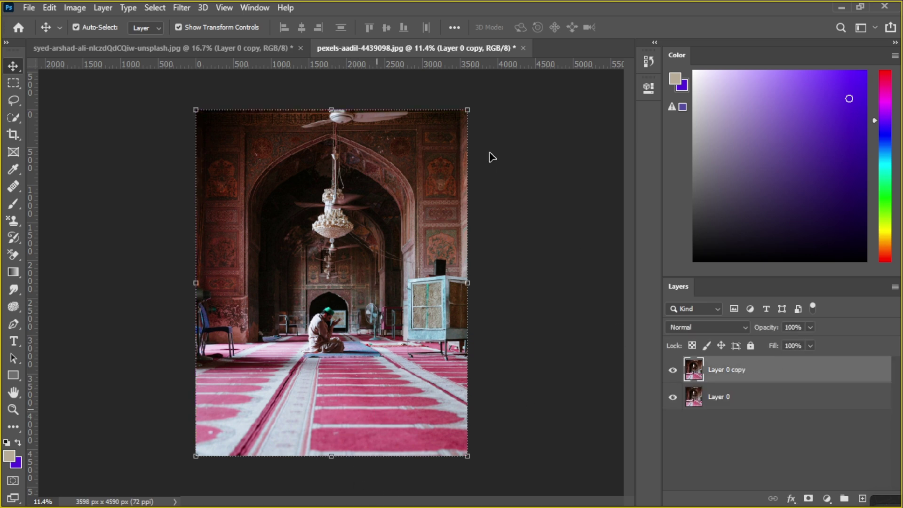
{"action": "left_click", "coordinate": [207, 83]}
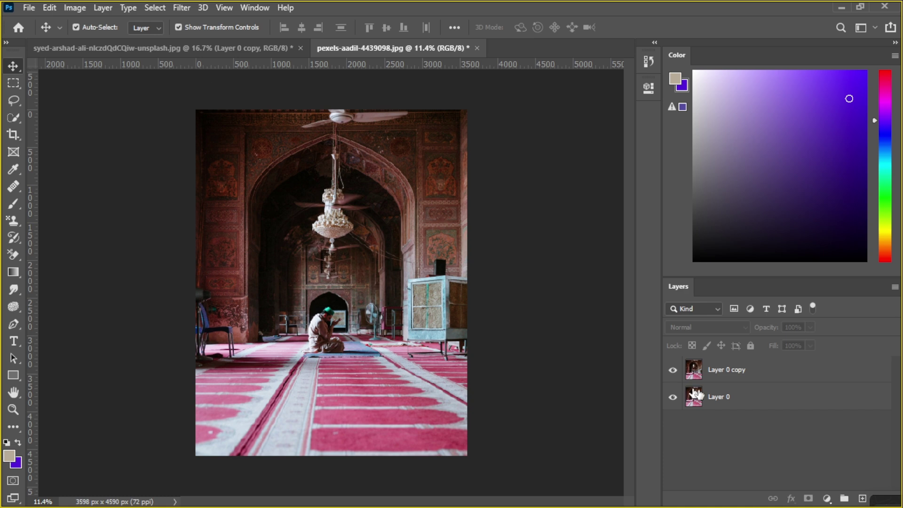
{"action": "left_click", "coordinate": [728, 379]}
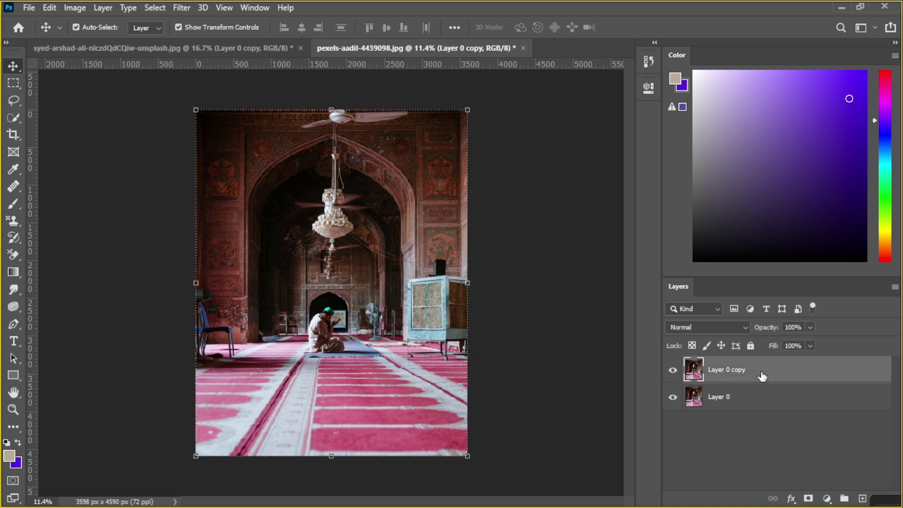
{"action": "left_click", "coordinate": [72, 8]}
{"action": "mouse_move", "coordinate": [85, 47]}
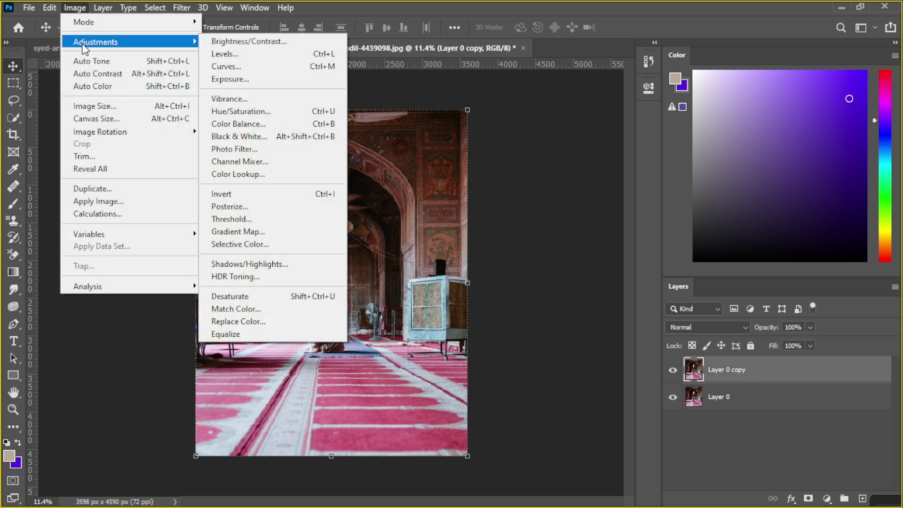
{"action": "left_click", "coordinate": [248, 99]}
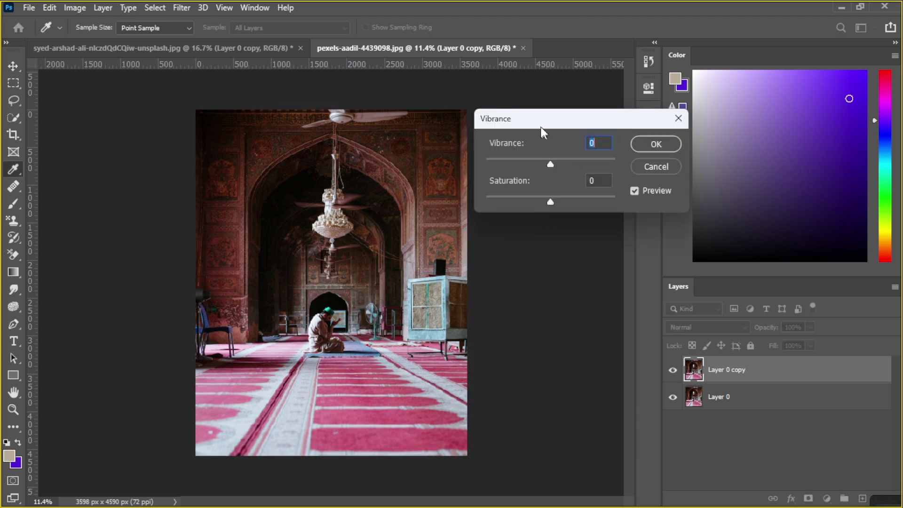
{"action": "left_click_drag", "start_coordinate": [540, 126], "coordinate": [535, 125]}
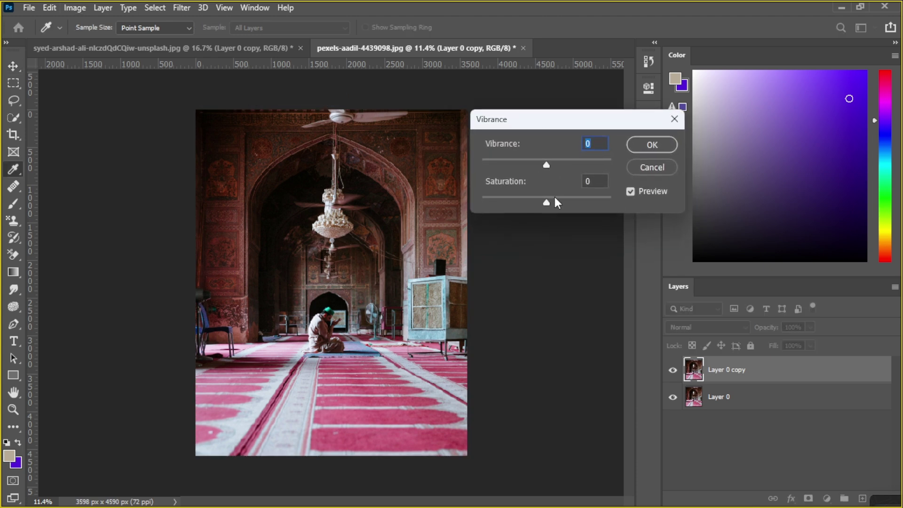
{"action": "mouse_move", "coordinate": [545, 201]}
{"action": "left_mouse_down"}
{"action": "mouse_move", "coordinate": [589, 202]}
{"action": "mouse_move", "coordinate": [491, 201]}
{"action": "mouse_move", "coordinate": [548, 197]}
{"action": "left_mouse_up"}
{"action": "key", "text": "alt"}
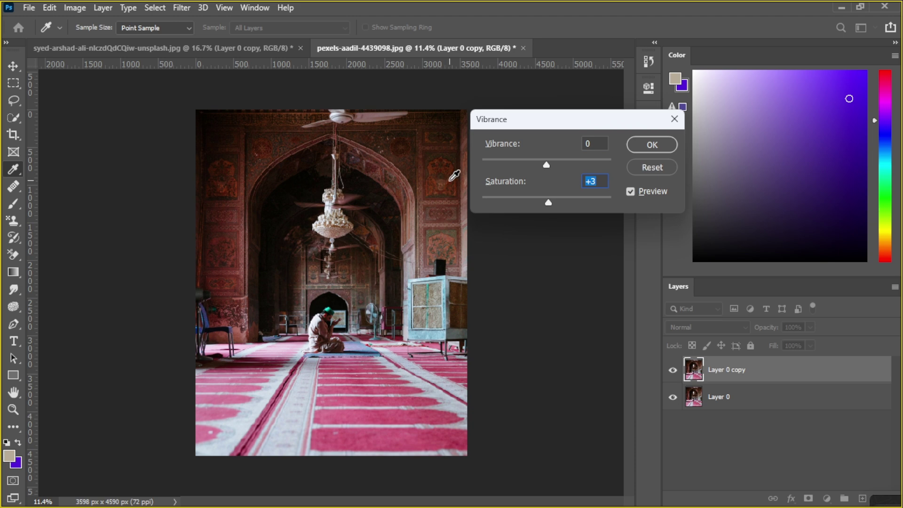
{"action": "left_click", "coordinate": [675, 120]}
{"action": "key", "text": "v"}
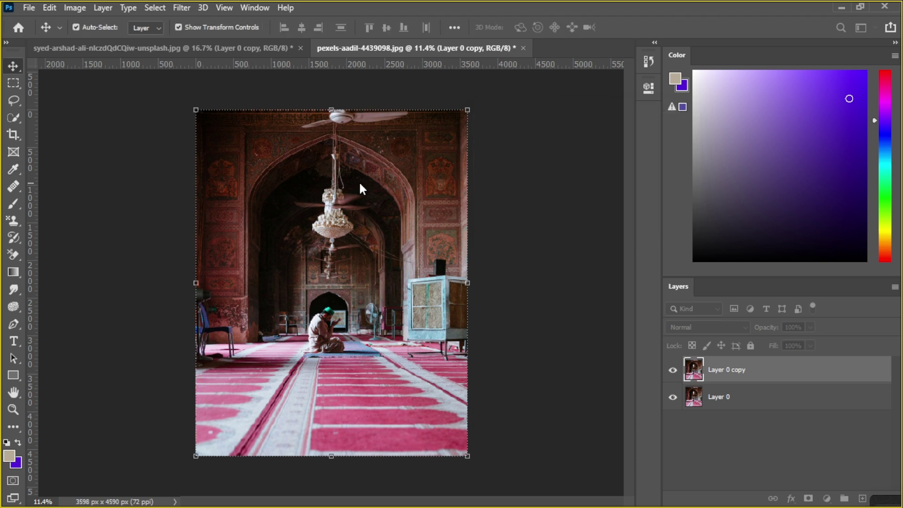
Step: Try the Vibrance adjustment on Layer 0 copy with Saturation at -100 and +79, returning Saturation to 0 before closing it
{"action": "scroll", "coordinate": [362, 187], "scroll_direction": "up", "scroll_amount": 5}
{"action": "scroll", "coordinate": [391, 146], "scroll_direction": "up", "scroll_amount": 2}
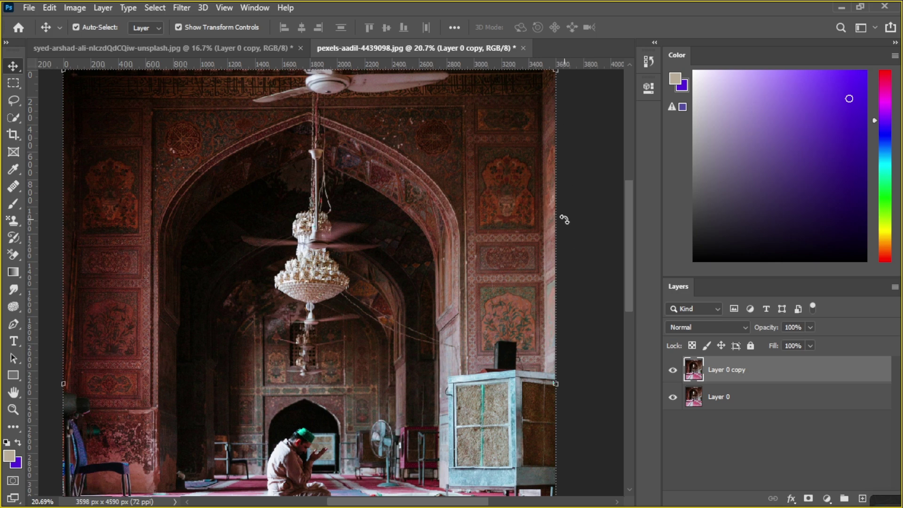
{"action": "left_click", "coordinate": [69, 8]}
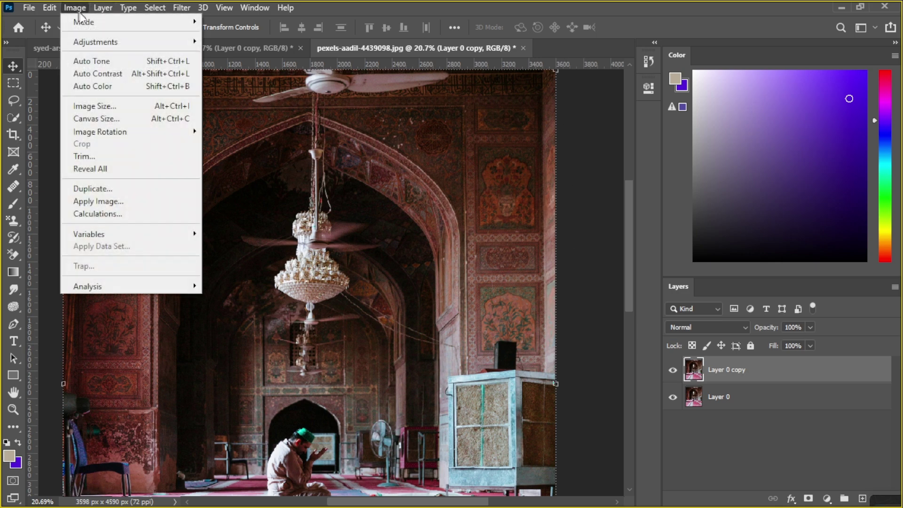
{"action": "mouse_move", "coordinate": [88, 41]}
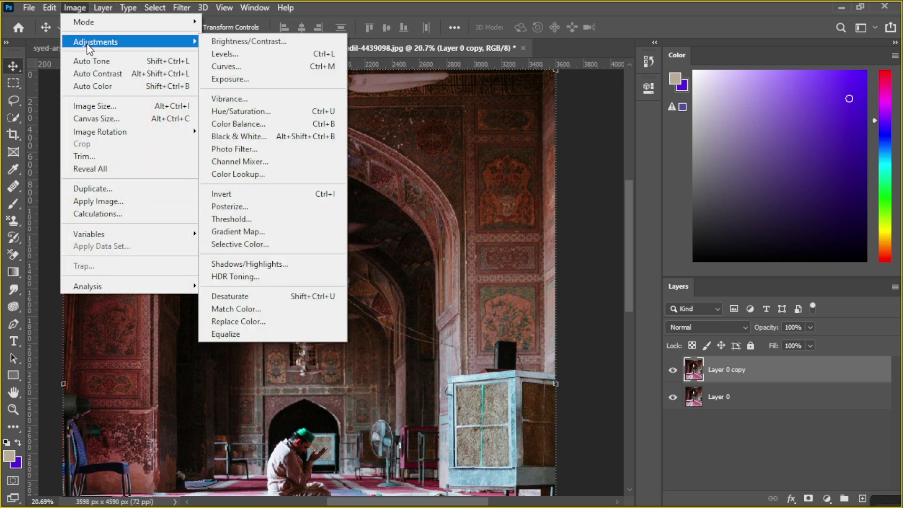
{"action": "left_click", "coordinate": [239, 100]}
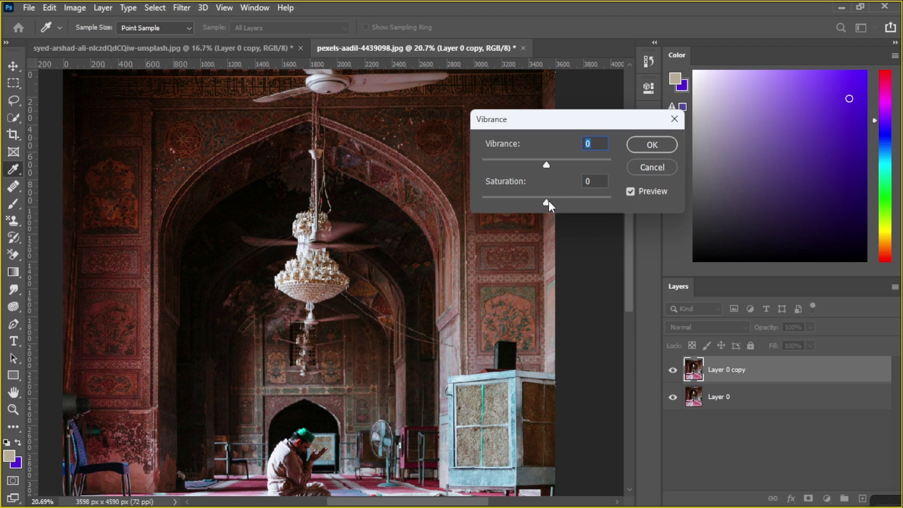
{"action": "left_click_drag", "start_coordinate": [545, 203], "coordinate": [463, 205]}
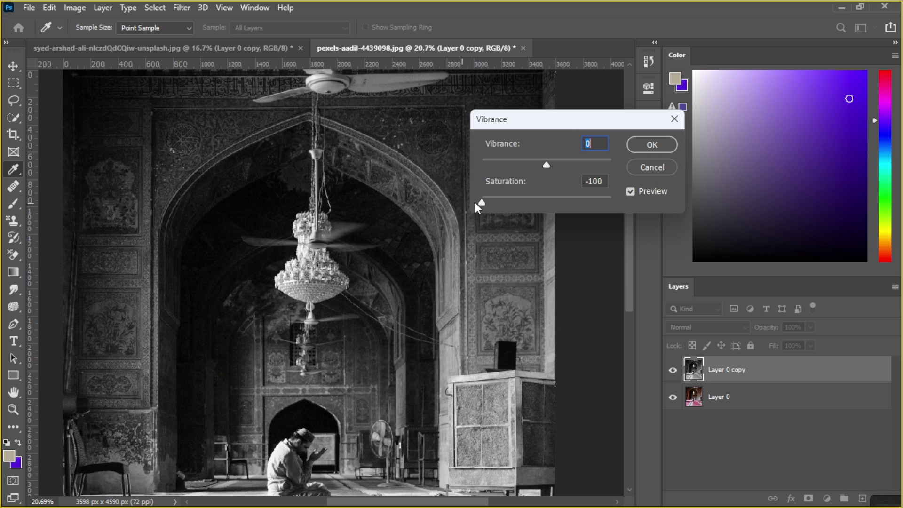
{"action": "left_click_drag", "start_coordinate": [476, 202], "coordinate": [597, 199]}
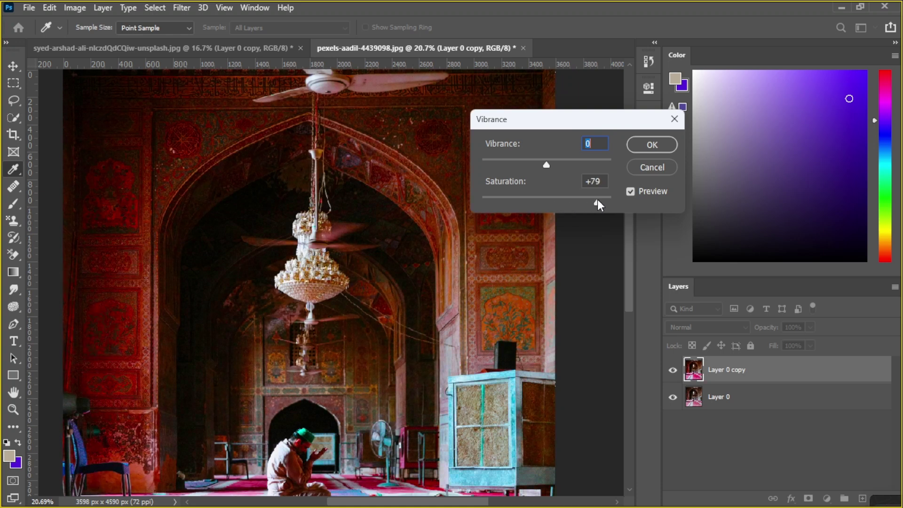
{"action": "left_click_drag", "start_coordinate": [597, 199], "coordinate": [546, 199]}
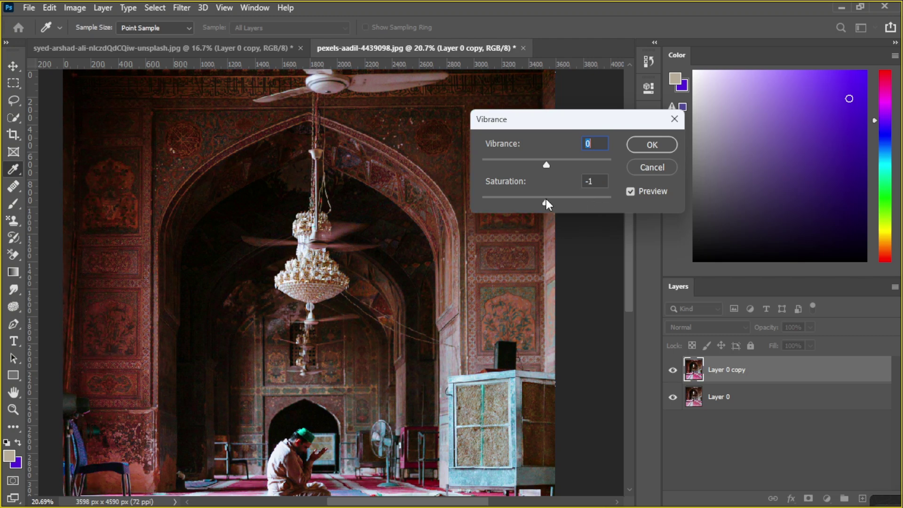
{"action": "double_click", "coordinate": [594, 181]}
{"action": "type", "text": "0"}
{"action": "key", "text": "Return"}
{"action": "key", "text": "v"}
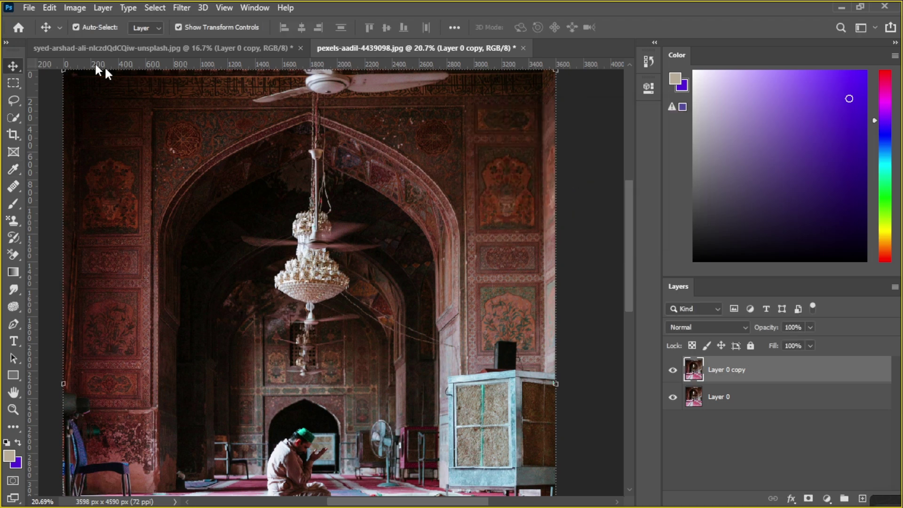
Step: Try Vibrance values of +79 and -8 on Layer 0 copy, return the value to about 0 and close the adjustment
{"action": "left_click", "coordinate": [84, 5]}
{"action": "mouse_move", "coordinate": [91, 41]}
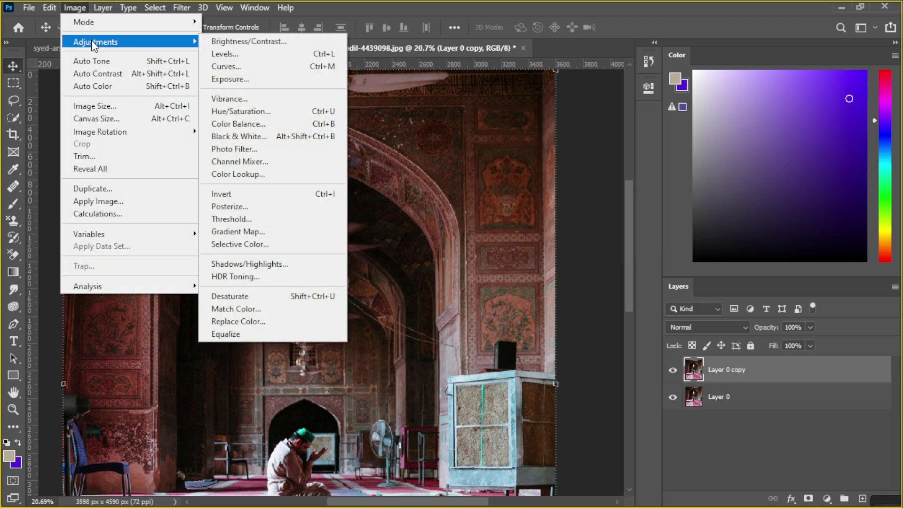
{"action": "left_click", "coordinate": [310, 98]}
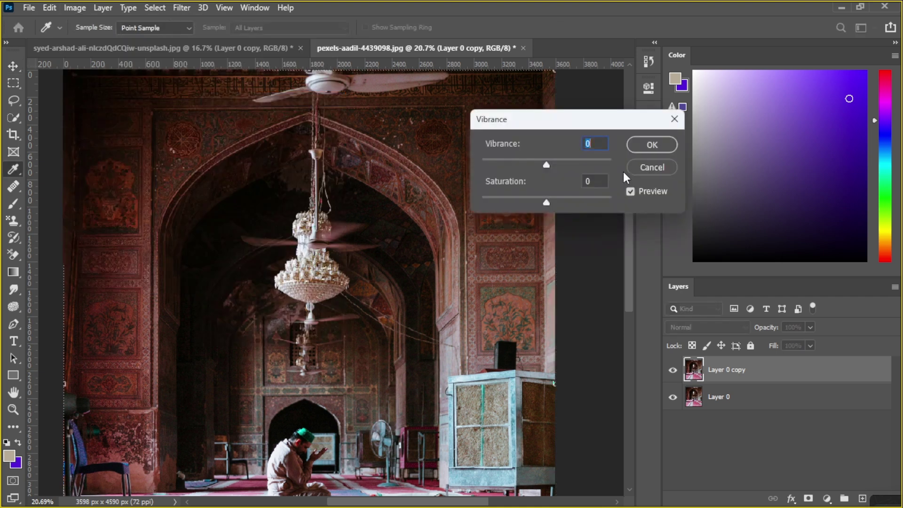
{"action": "left_click_drag", "start_coordinate": [521, 121], "coordinate": [524, 140]}
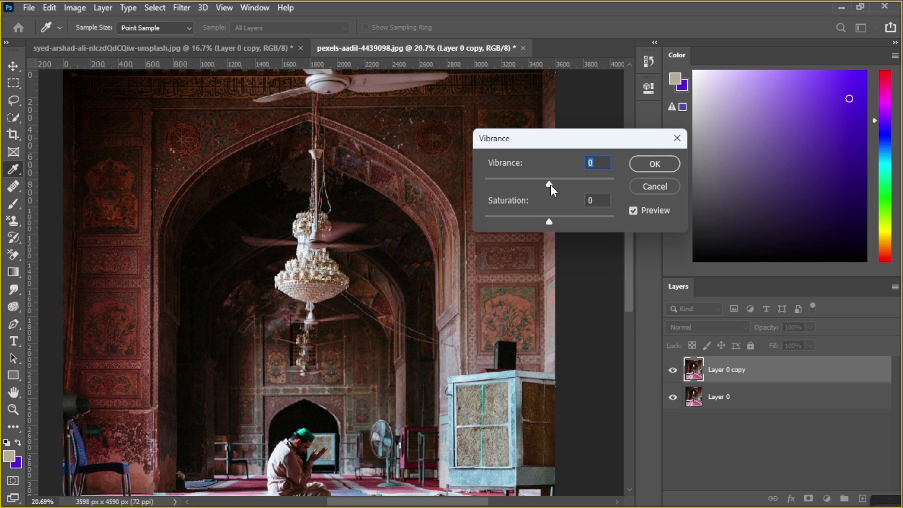
{"action": "mouse_move", "coordinate": [549, 185]}
{"action": "left_mouse_down"}
{"action": "mouse_move", "coordinate": [609, 180]}
{"action": "mouse_move", "coordinate": [549, 182]}
{"action": "left_mouse_up"}
{"action": "left_click", "coordinate": [552, 185]}
{"action": "left_click_drag", "start_coordinate": [566, 186], "coordinate": [572, 185]}
{"action": "left_click_drag", "start_coordinate": [600, 183], "coordinate": [600, 183]}
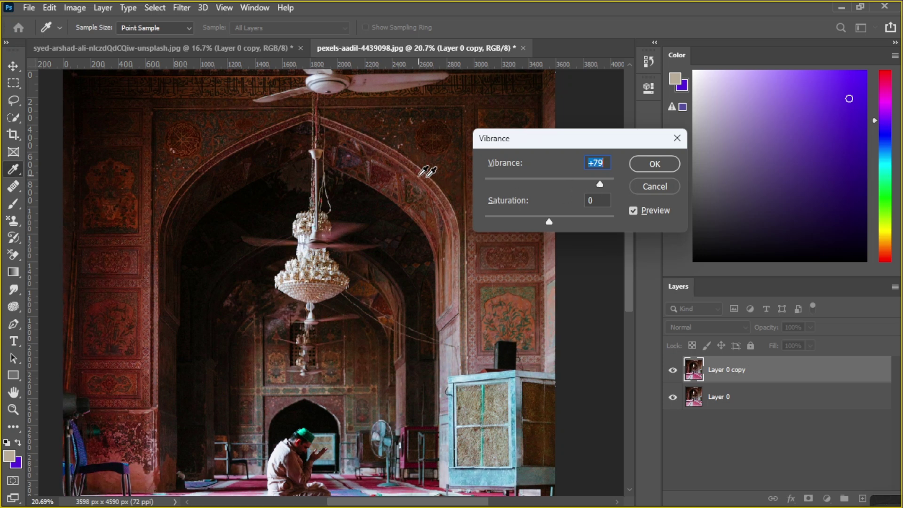
{"action": "left_click", "coordinate": [543, 179]}
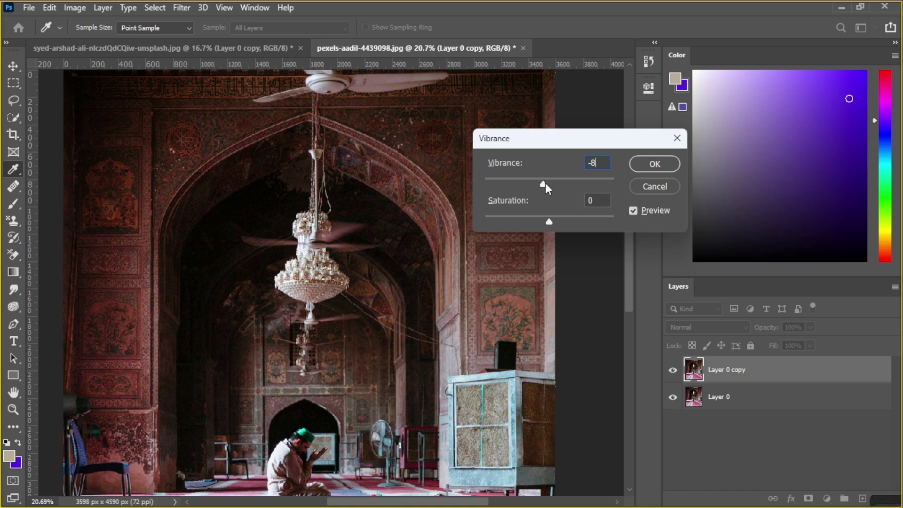
{"action": "left_click_drag", "start_coordinate": [548, 183], "coordinate": [550, 184]}
{"action": "key", "text": "Return"}
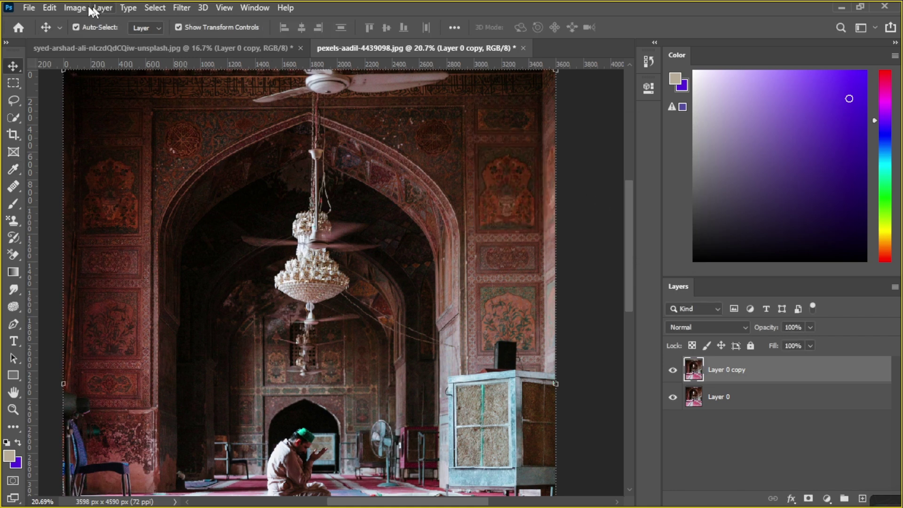
Step: Open the Vibrance adjustment for Layer 0 copy and try a Vibrance value of 50, returning it to 0
{"action": "left_click", "coordinate": [75, 8]}
{"action": "mouse_move", "coordinate": [88, 41]}
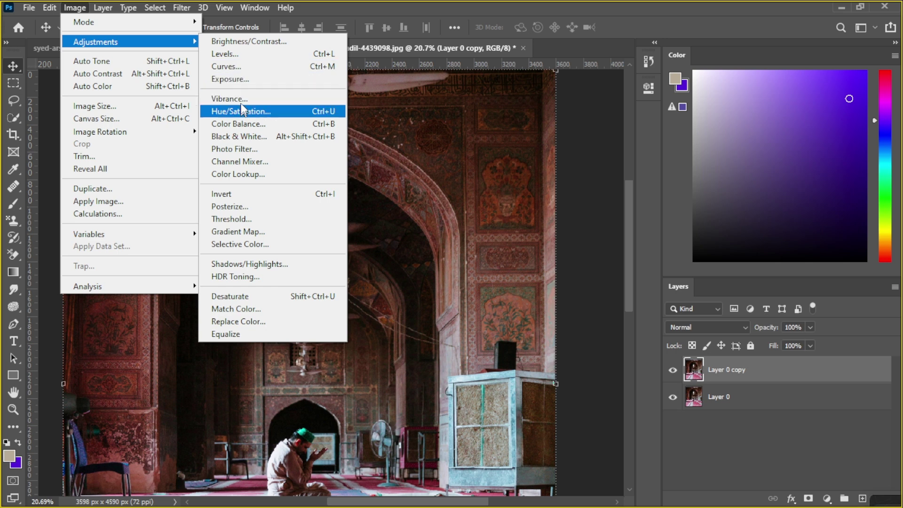
{"action": "left_click", "coordinate": [231, 98]}
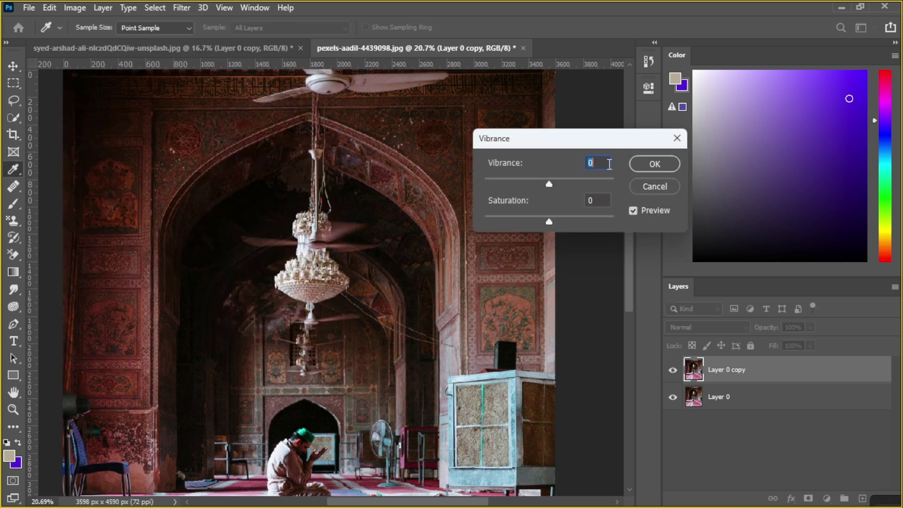
{"action": "type", "text": "50"}
{"action": "key", "text": "BackSpace"}
{"action": "key", "text": "BackSpace"}
{"action": "type", "text": "0"}
Step: Try a Saturation value of 50 in the Vibrance adjustment and return it to 0
{"action": "left_click_drag", "start_coordinate": [601, 201], "coordinate": [586, 202]}
{"action": "type", "text": "50"}
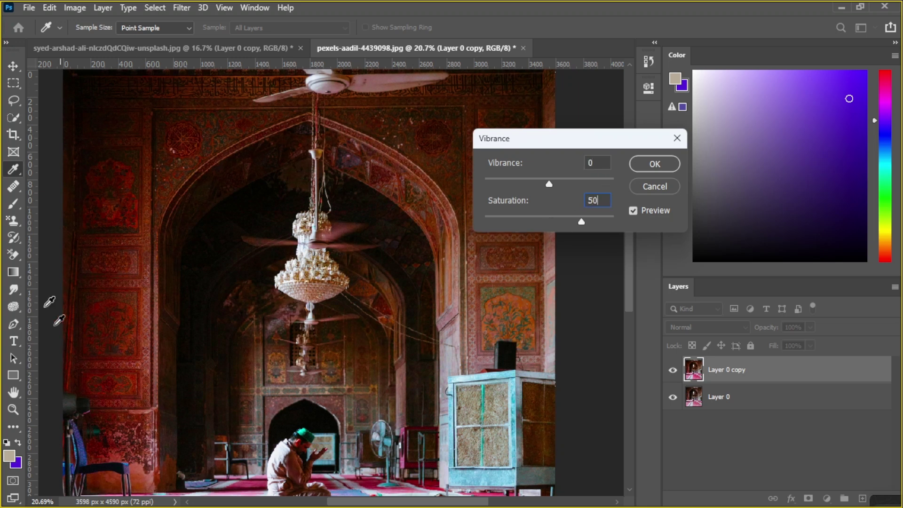
{"action": "left_click_drag", "start_coordinate": [603, 200], "coordinate": [586, 201]}
{"action": "type", "text": "50"}
{"action": "key", "text": "BackSpace"}
{"action": "key", "text": "BackSpace"}
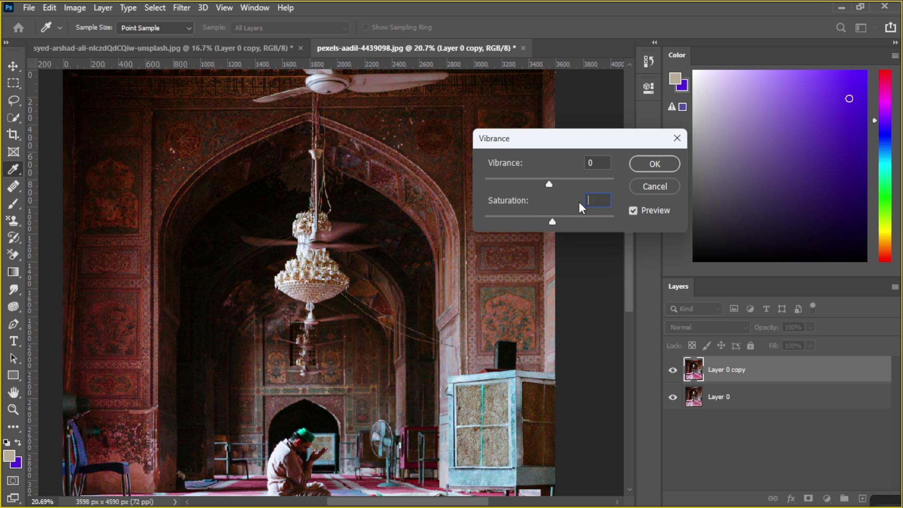
{"action": "type", "text": "0"}
Step: Set Vibrance to 50, raise it to +70 and beyond with Saturation at 0, and apply the adjustment to Layer 0 copy
{"action": "left_click_drag", "start_coordinate": [599, 168], "coordinate": [588, 168]}
{"action": "type", "text": "50"}
{"action": "left_click_drag", "start_coordinate": [578, 186], "coordinate": [595, 183]}
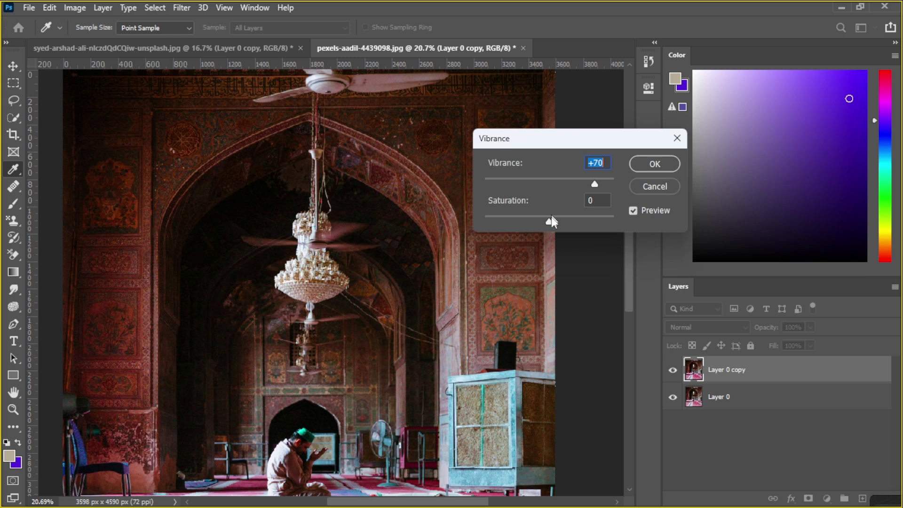
{"action": "left_click_drag", "start_coordinate": [597, 182], "coordinate": [612, 185]}
{"action": "left_click", "coordinate": [646, 168]}
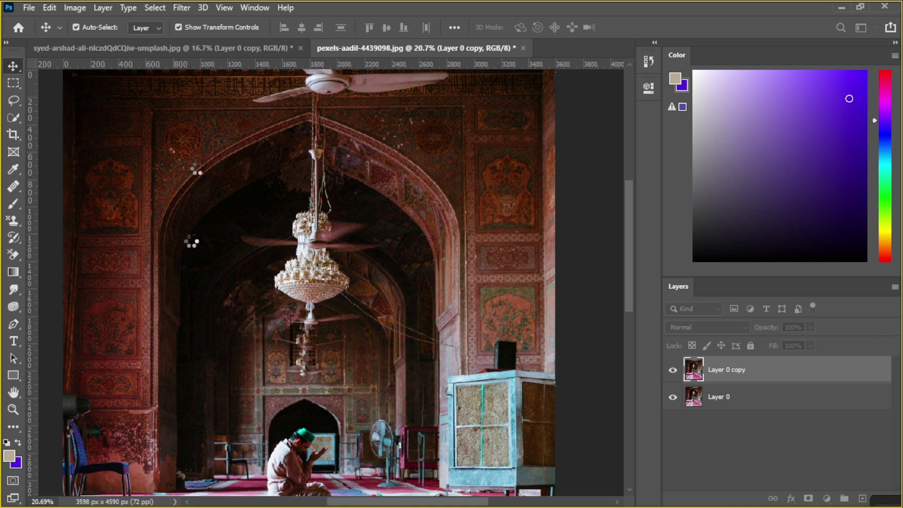
Step: Compare the mosque's upper-left decorated wall with Layer 0 copy shown and hidden, ending with the layer hidden
{"action": "scroll", "coordinate": [87, 153], "scroll_direction": "up", "scroll_amount": 2}
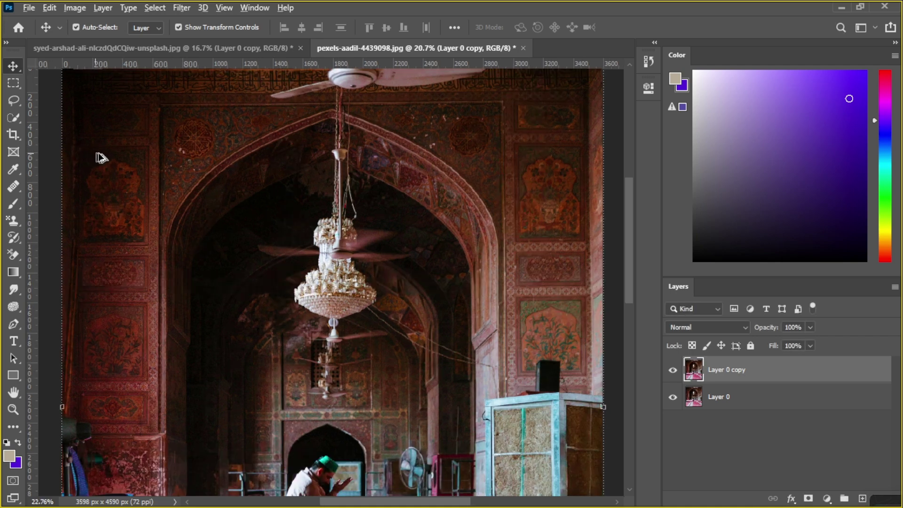
{"action": "scroll", "coordinate": [136, 189], "scroll_direction": "up", "scroll_amount": 4}
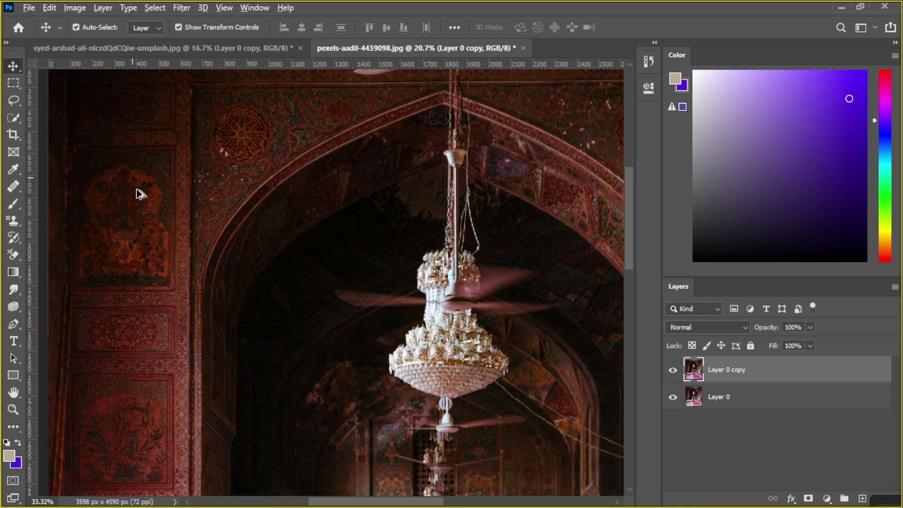
{"action": "scroll", "coordinate": [137, 190], "scroll_direction": "up", "scroll_amount": 4}
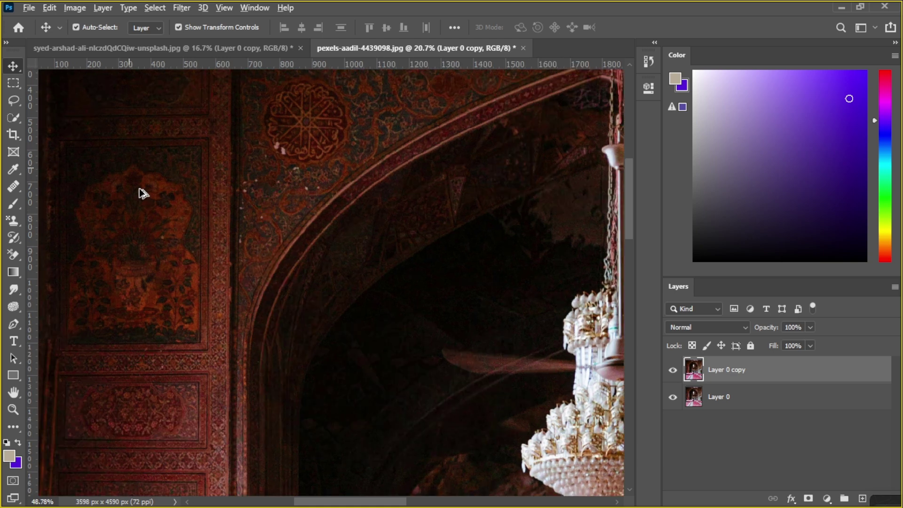
{"action": "scroll", "coordinate": [218, 241], "scroll_direction": "up", "scroll_amount": 5}
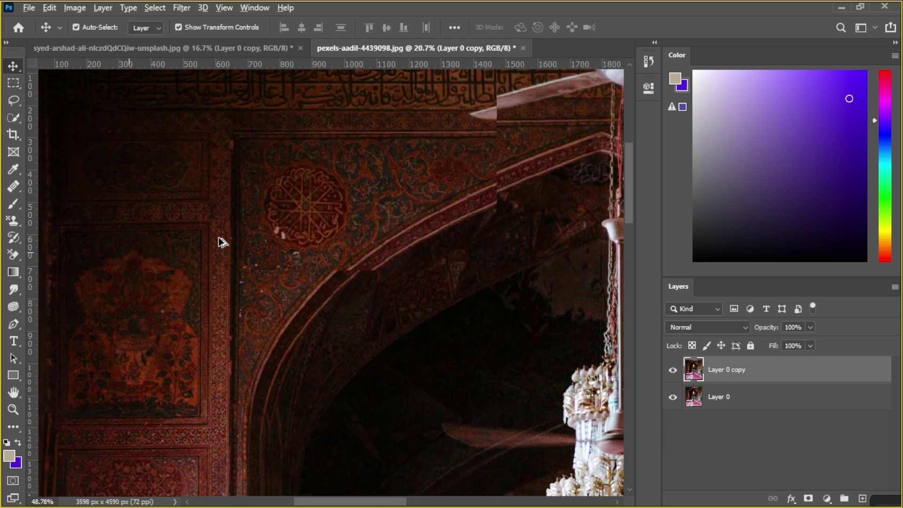
{"action": "scroll", "coordinate": [218, 242], "scroll_direction": "up", "scroll_amount": 5}
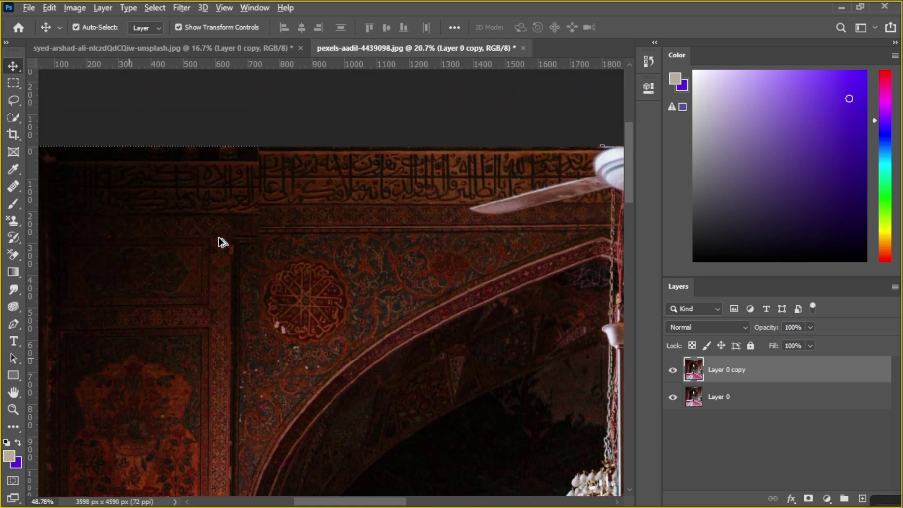
{"action": "scroll", "coordinate": [227, 242], "scroll_direction": "down", "scroll_amount": 3}
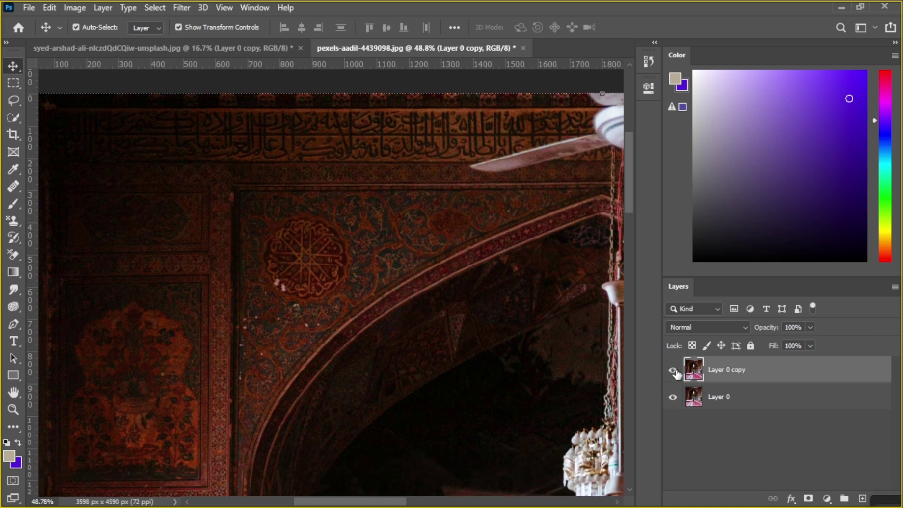
{"action": "left_click", "coordinate": [674, 372]}
{"action": "left_click", "coordinate": [673, 371]}
{"action": "left_click", "coordinate": [674, 373]}
Step: Compare the round wall ornament and calligraphy band at closer range with Layer 0 copy on and off, leaving it shown
{"action": "scroll", "coordinate": [221, 318], "scroll_direction": "up", "scroll_amount": 3}
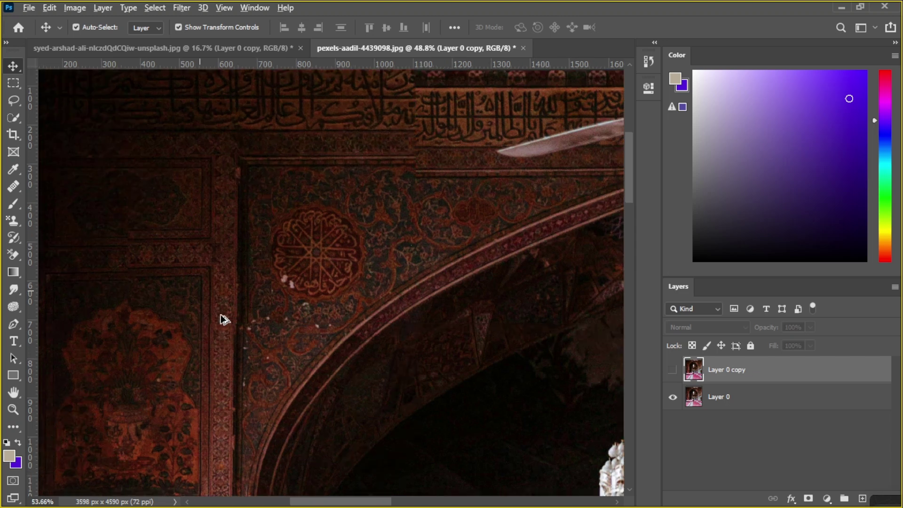
{"action": "scroll", "coordinate": [225, 318], "scroll_direction": "up", "scroll_amount": 1}
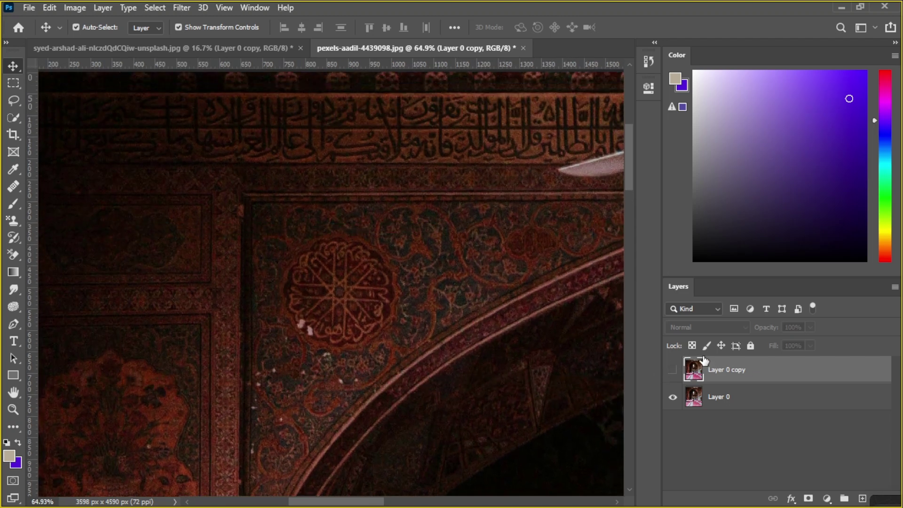
{"action": "left_click", "coordinate": [672, 372]}
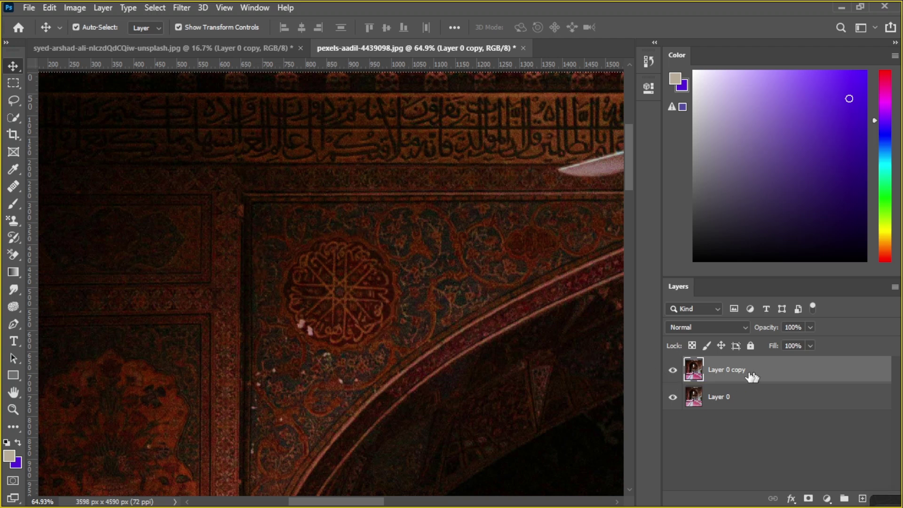
{"action": "left_click", "coordinate": [673, 371]}
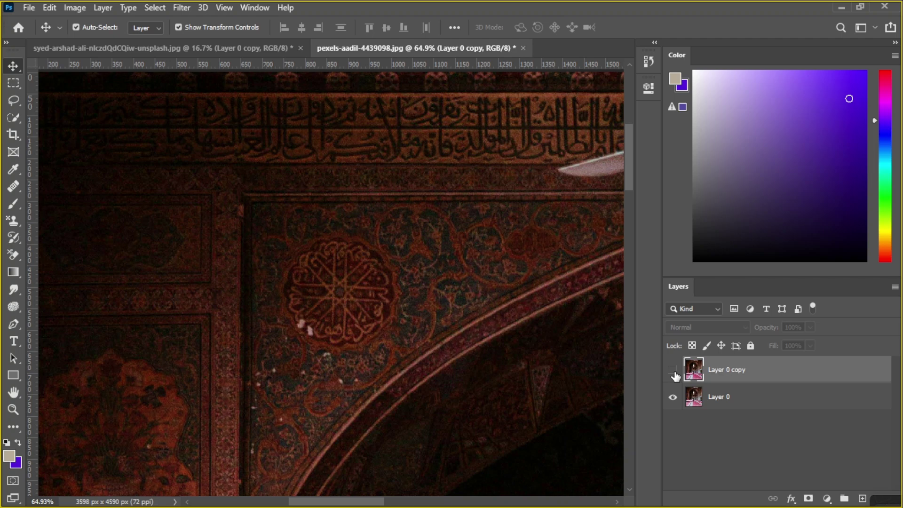
{"action": "left_click", "coordinate": [673, 372]}
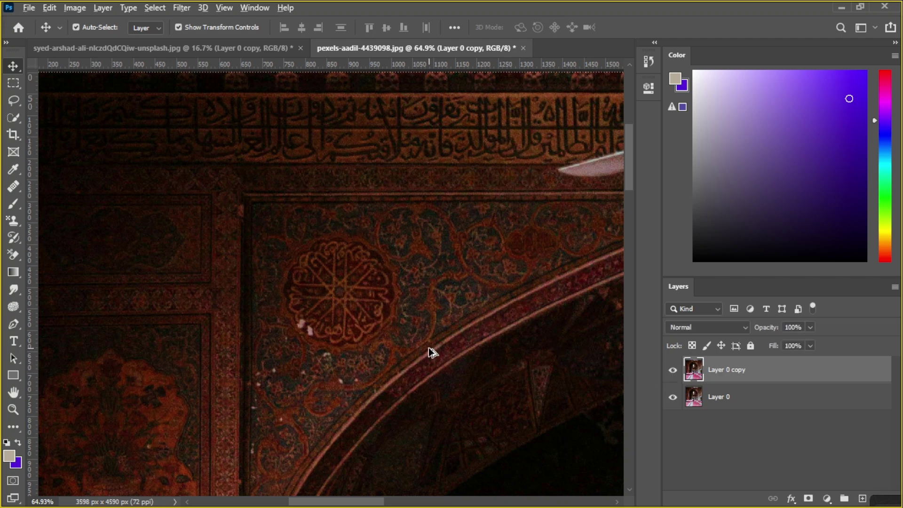
Step: Apply a further Vibrance adjustment to Layer 0 copy with Vibrance 0 and Saturation +14
{"action": "scroll", "coordinate": [431, 348], "scroll_direction": "down", "scroll_amount": 3}
{"action": "scroll", "coordinate": [430, 355], "scroll_direction": "down", "scroll_amount": 5}
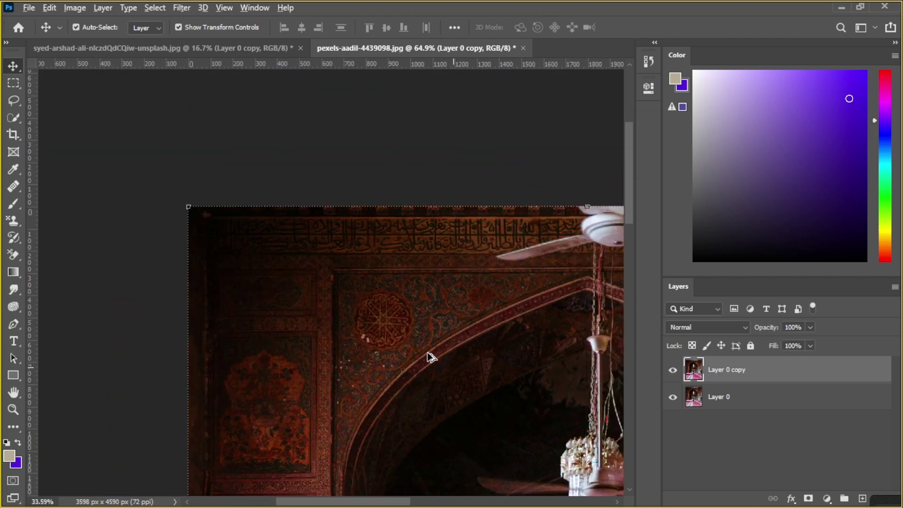
{"action": "scroll", "coordinate": [425, 352], "scroll_direction": "down", "scroll_amount": 5}
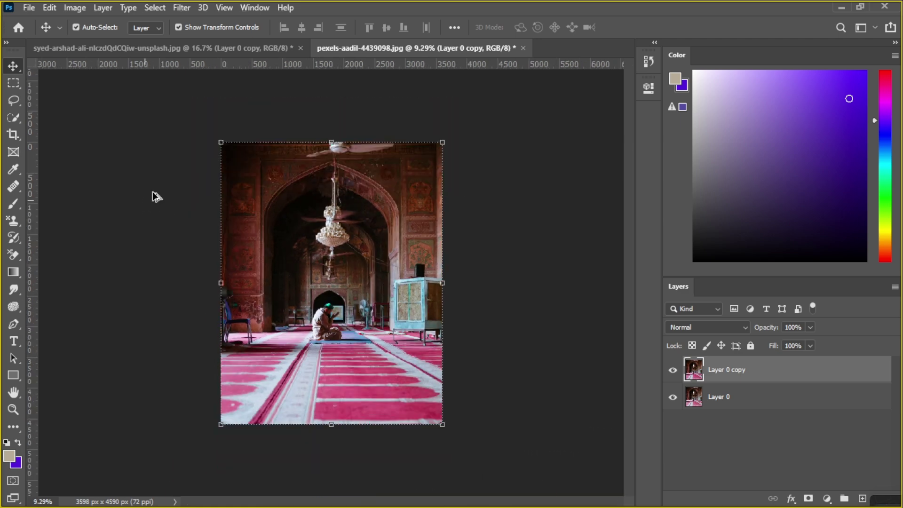
{"action": "scroll", "coordinate": [191, 186], "scroll_direction": "up", "scroll_amount": 1}
{"action": "scroll", "coordinate": [191, 183], "scroll_direction": "up", "scroll_amount": 1}
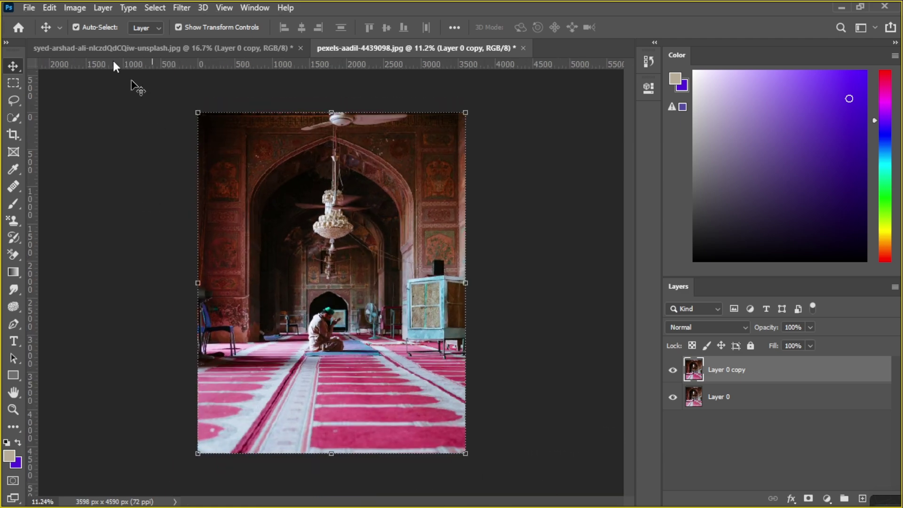
{"action": "left_click", "coordinate": [77, 8]}
{"action": "mouse_move", "coordinate": [106, 42]}
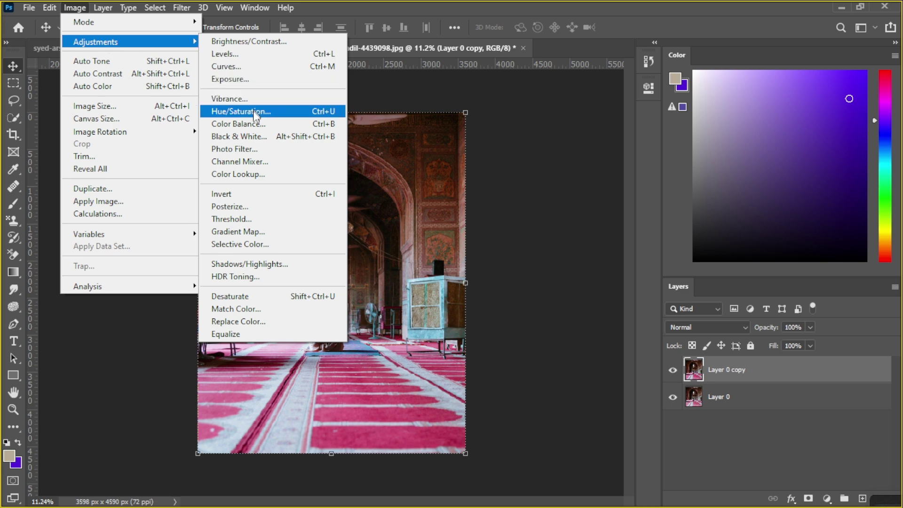
{"action": "left_click", "coordinate": [248, 98]}
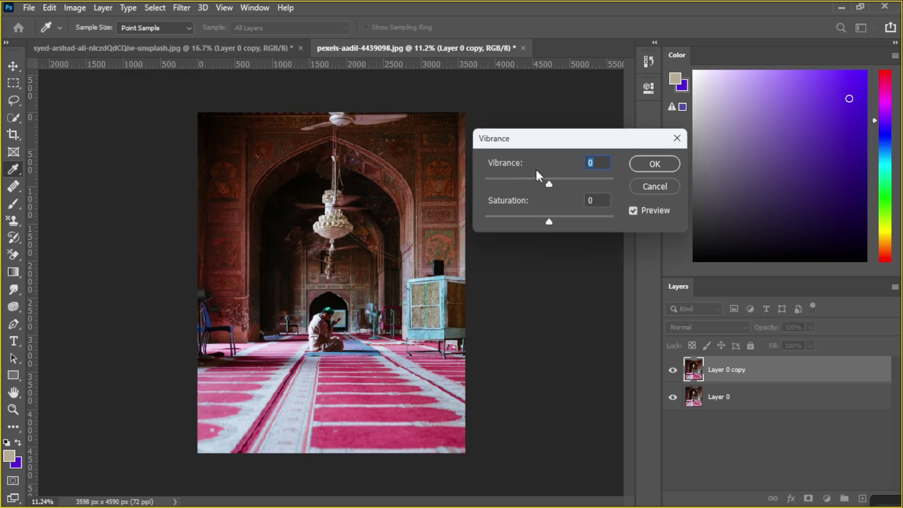
{"action": "left_click_drag", "start_coordinate": [548, 222], "coordinate": [558, 221]}
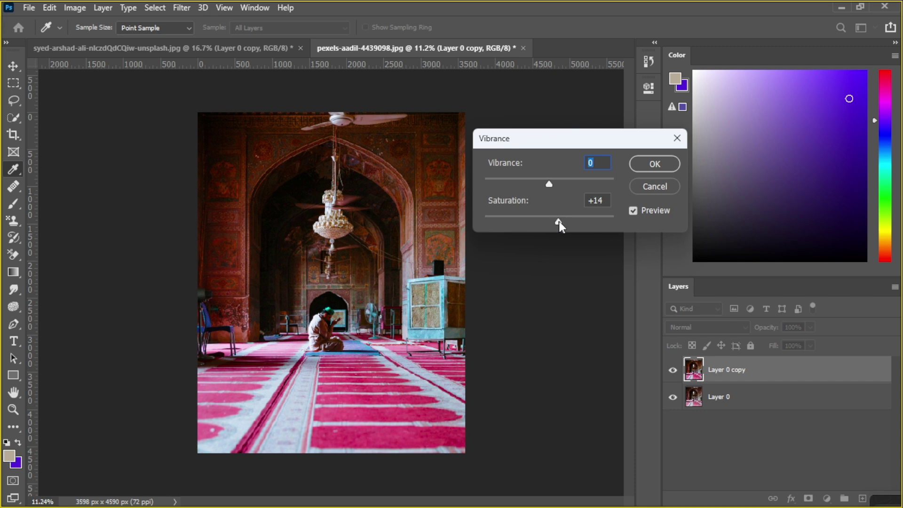
{"action": "left_click", "coordinate": [667, 162]}
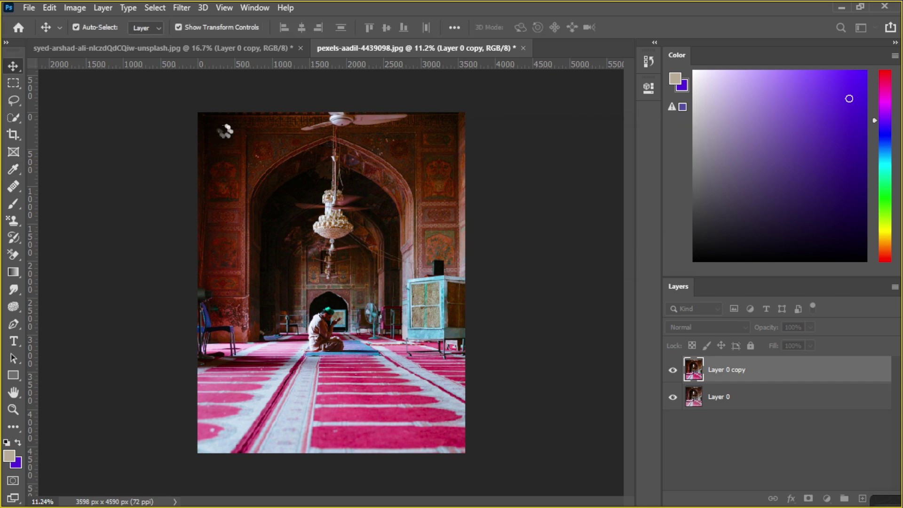
Step: Compare the more saturated Layer 0 copy with Layer 0 on the decorated wall up close, and end on the whole photo
{"action": "scroll", "coordinate": [247, 132], "scroll_direction": "up", "scroll_amount": 2}
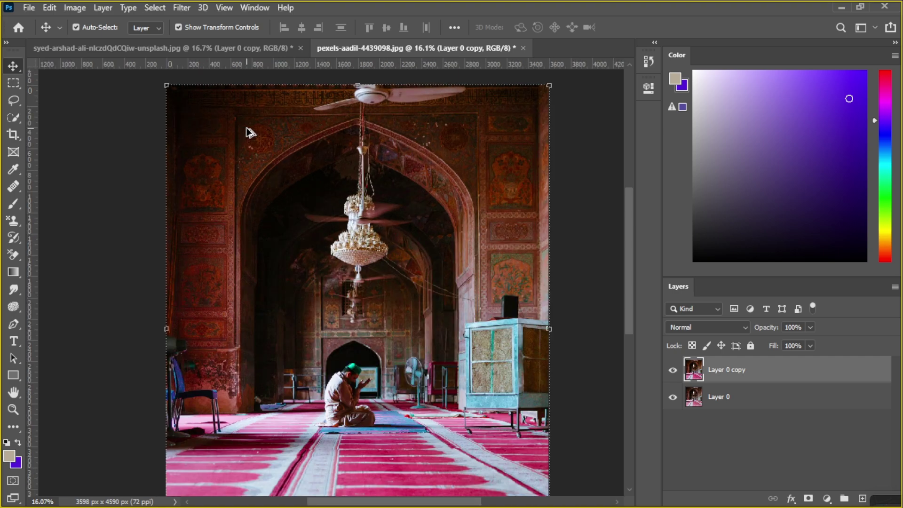
{"action": "scroll", "coordinate": [249, 133], "scroll_direction": "up", "scroll_amount": 2}
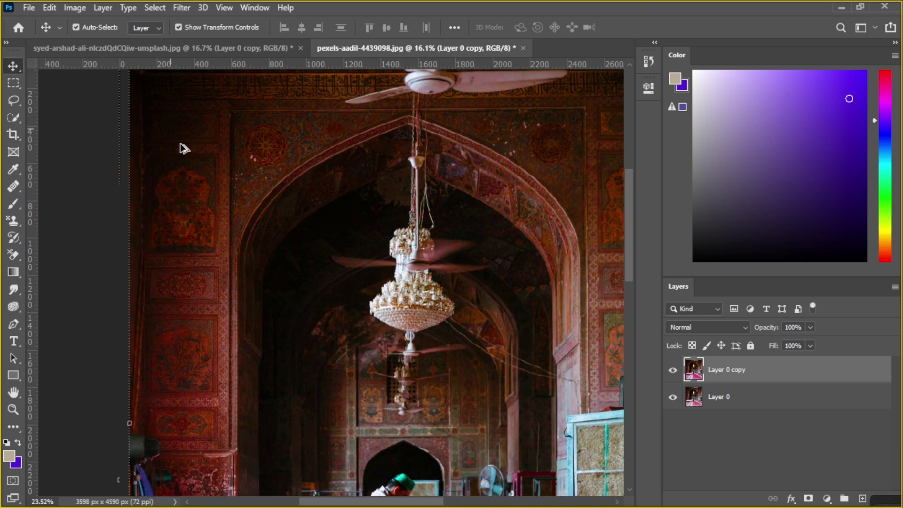
{"action": "scroll", "coordinate": [286, 211], "scroll_direction": "up", "scroll_amount": 2}
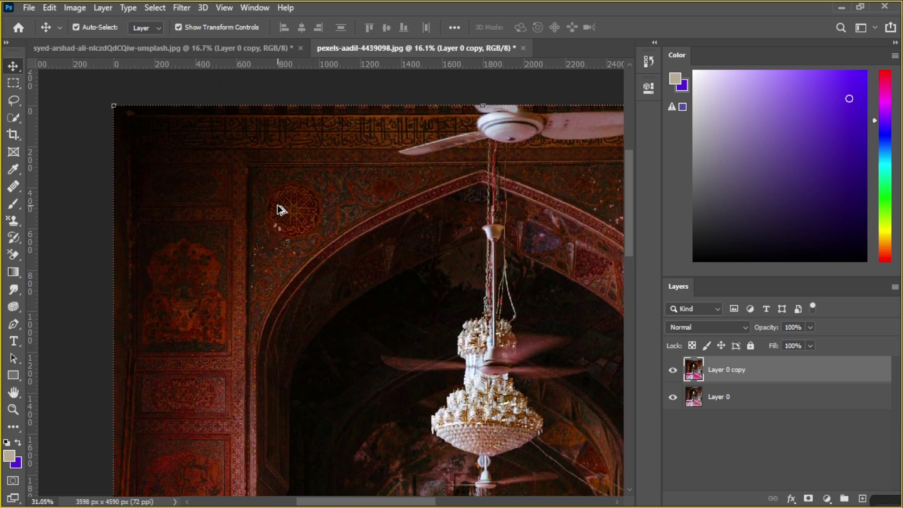
{"action": "scroll", "coordinate": [281, 210], "scroll_direction": "up", "scroll_amount": 2}
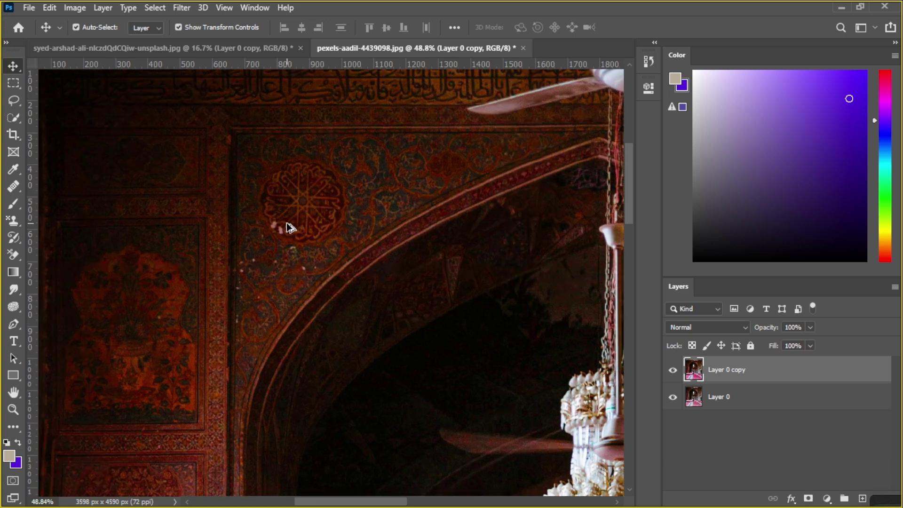
{"action": "left_click", "coordinate": [672, 369]}
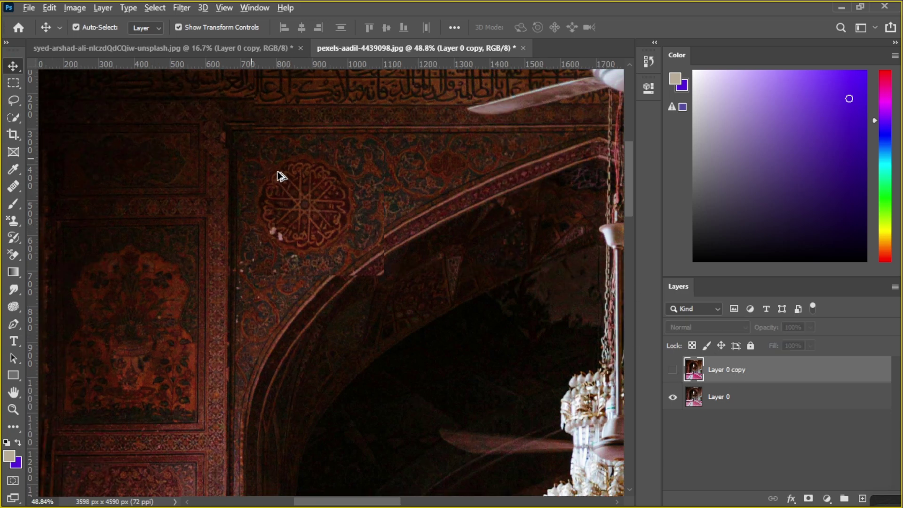
{"action": "scroll", "coordinate": [280, 175], "scroll_direction": "up", "scroll_amount": 2}
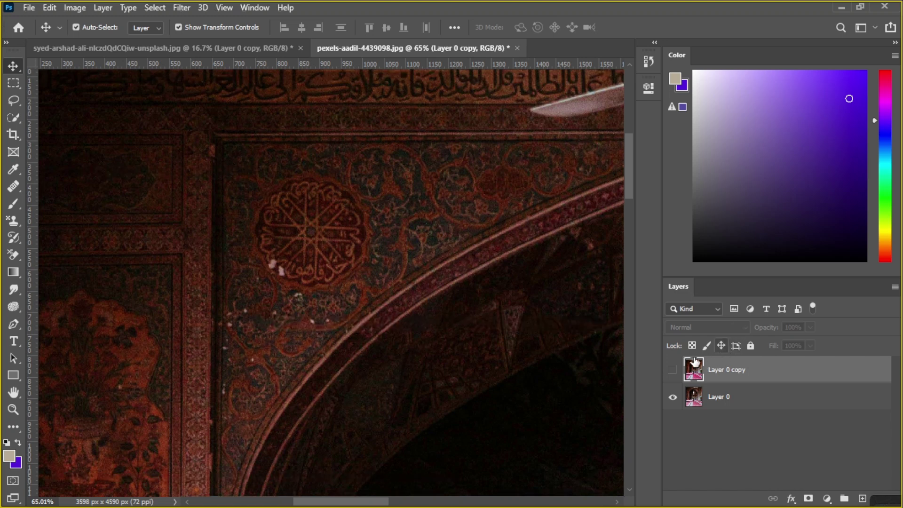
{"action": "left_click", "coordinate": [674, 371]}
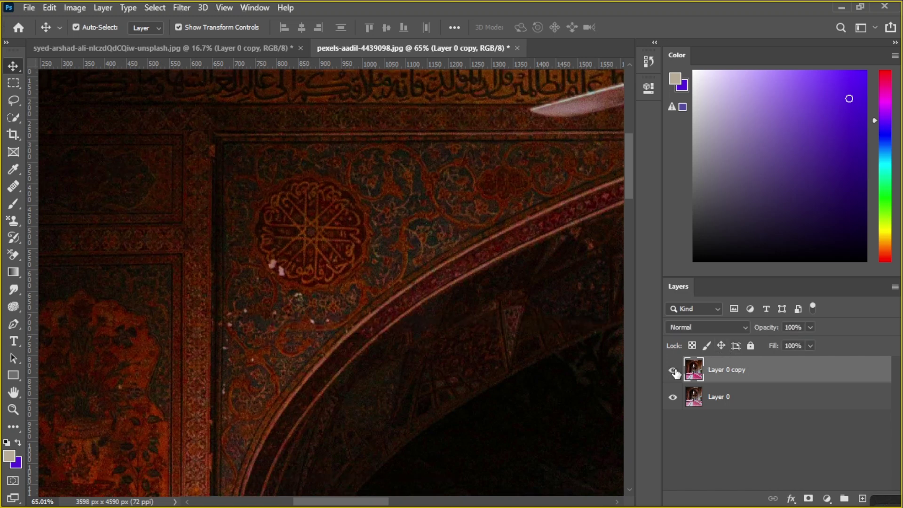
{"action": "left_click", "coordinate": [673, 370]}
{"action": "left_click", "coordinate": [673, 371]}
{"action": "scroll", "coordinate": [399, 267], "scroll_direction": "down", "scroll_amount": 1}
{"action": "scroll", "coordinate": [399, 267], "scroll_direction": "down", "scroll_amount": 5}
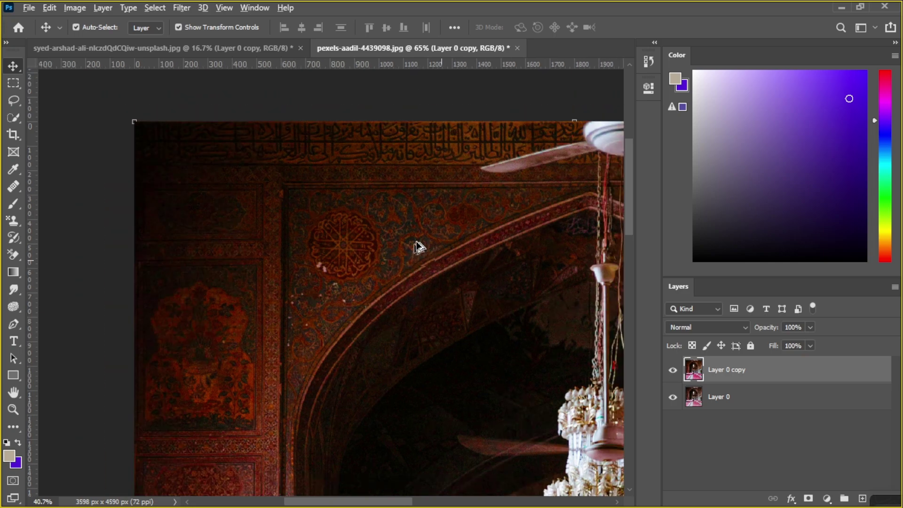
{"action": "scroll", "coordinate": [429, 239], "scroll_direction": "down", "scroll_amount": 4}
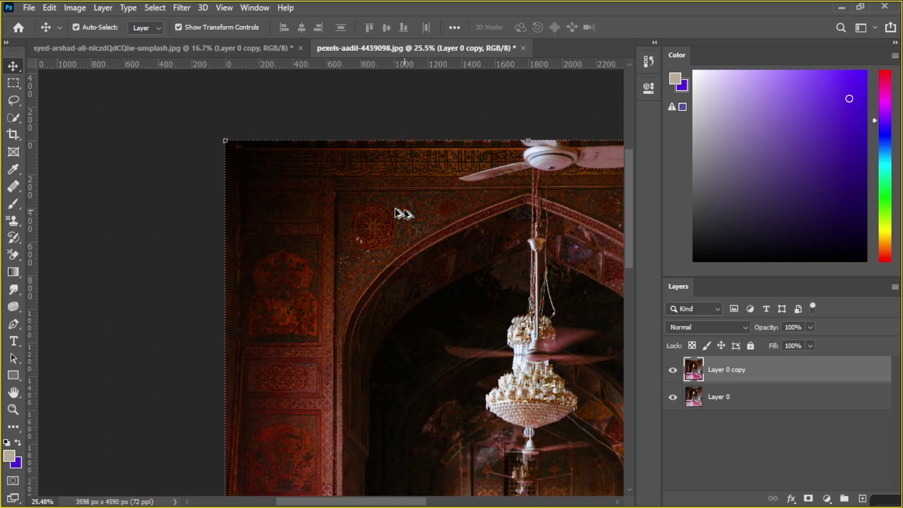
{"action": "scroll", "coordinate": [348, 187], "scroll_direction": "down", "scroll_amount": 4}
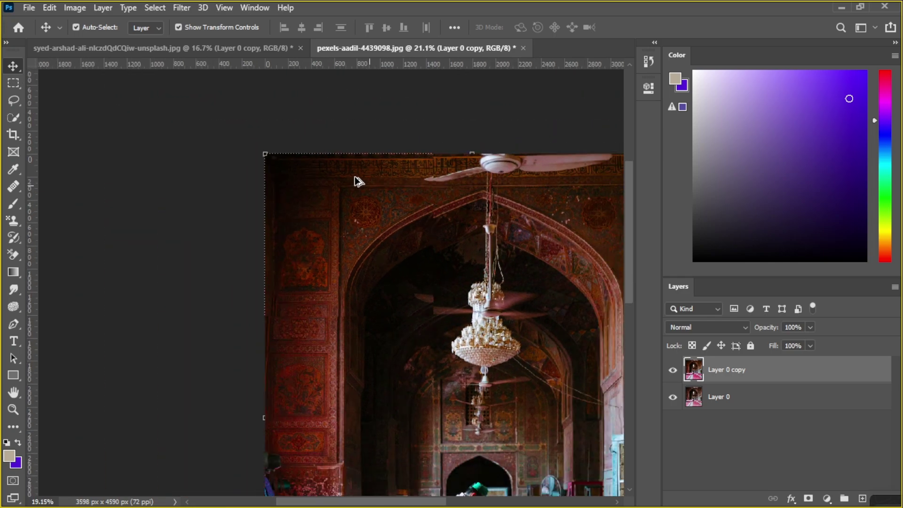
{"action": "scroll", "coordinate": [221, 149], "scroll_direction": "down", "scroll_amount": 2}
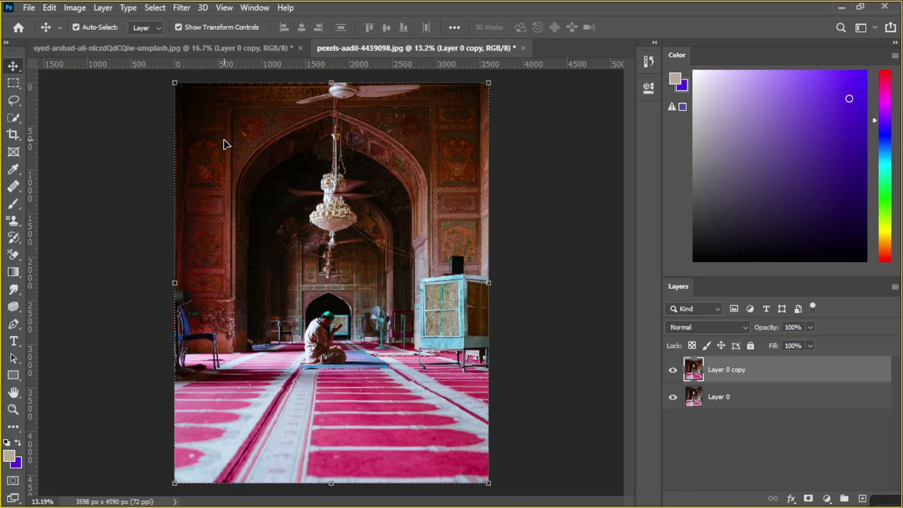
Step: Bring up the available image adjustments for Layer 0 copy and look through them
{"action": "key", "text": "ctrl+t"}
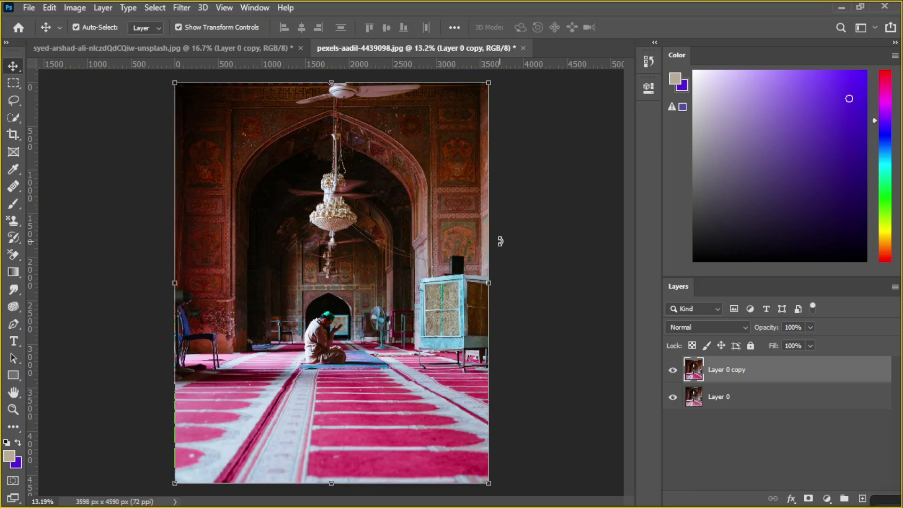
{"action": "left_click", "coordinate": [652, 28]}
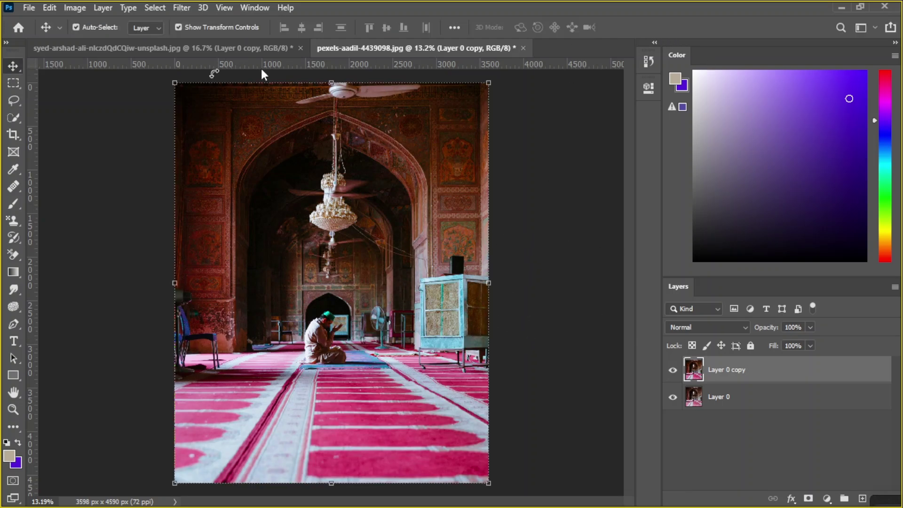
{"action": "left_click", "coordinate": [74, 8]}
{"action": "mouse_move", "coordinate": [89, 41]}
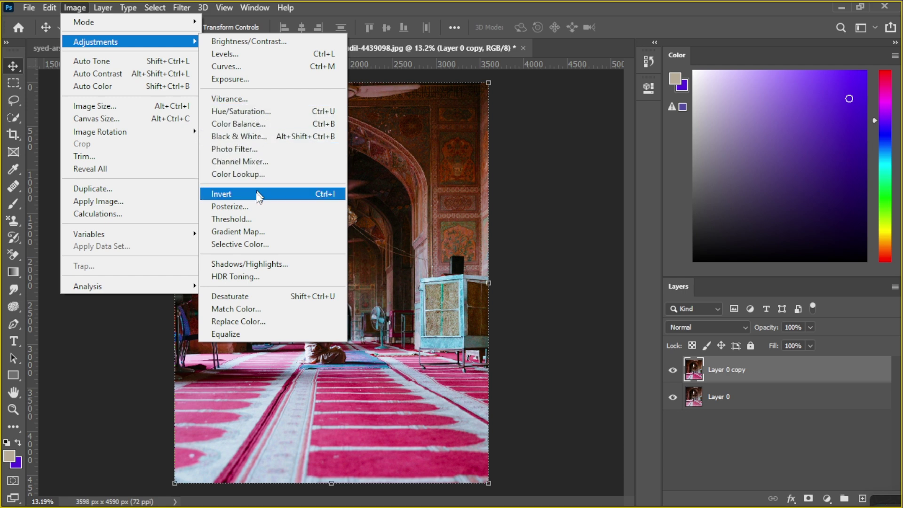
Step: Open the portrait of the young man in an orange hoodie and headphones from the Downloads folder
{"action": "left_click", "coordinate": [511, 217]}
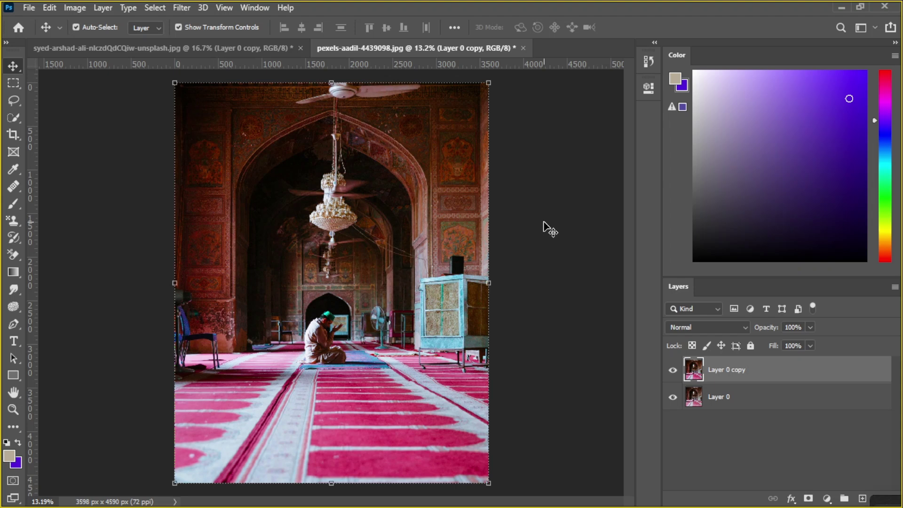
{"action": "key", "text": "ctrl+o"}
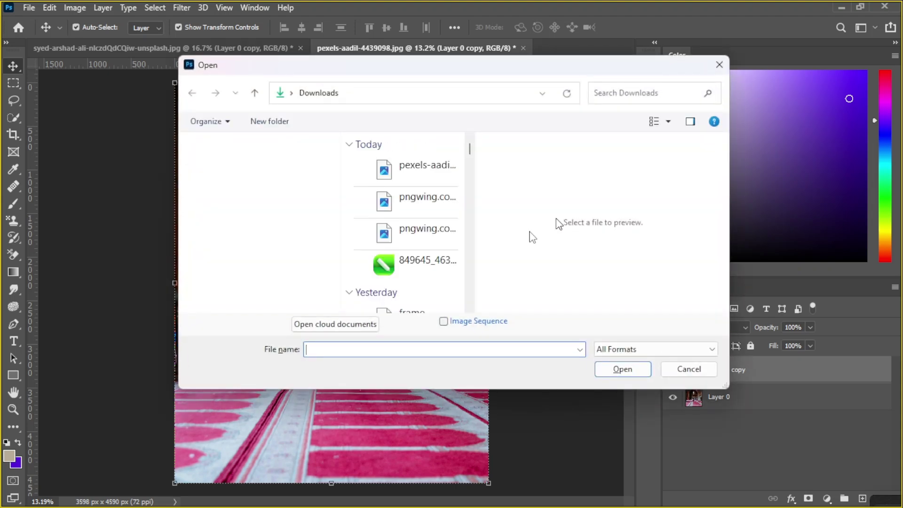
{"action": "scroll", "coordinate": [409, 237], "scroll_direction": "down", "scroll_amount": 6}
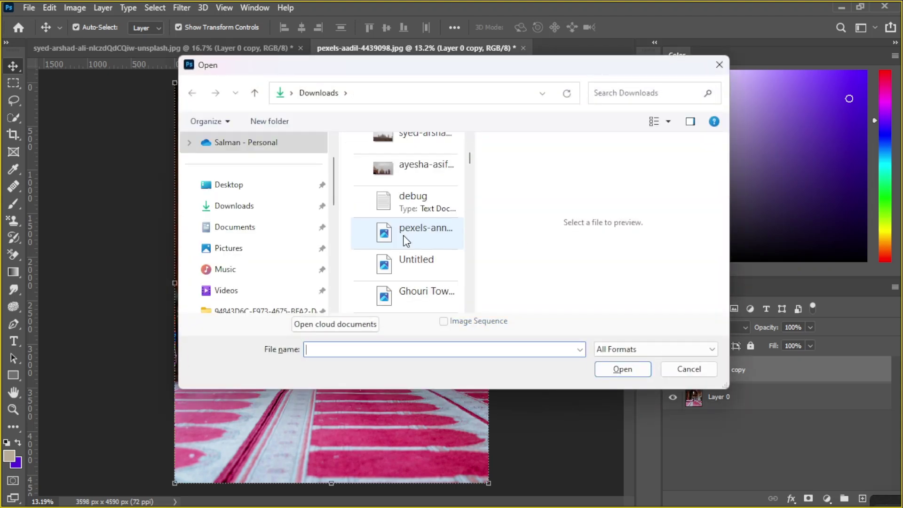
{"action": "scroll", "coordinate": [406, 239], "scroll_direction": "down", "scroll_amount": 2}
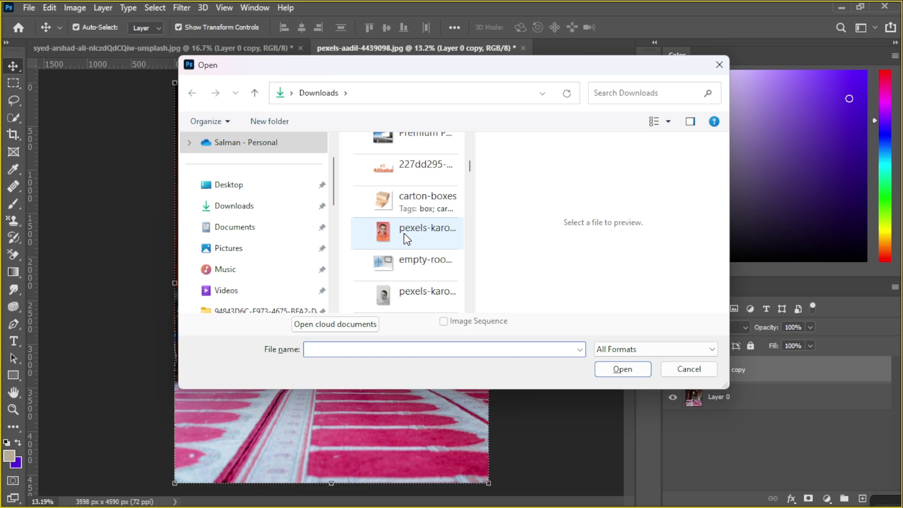
{"action": "left_click", "coordinate": [407, 237]}
{"action": "left_click", "coordinate": [626, 370]}
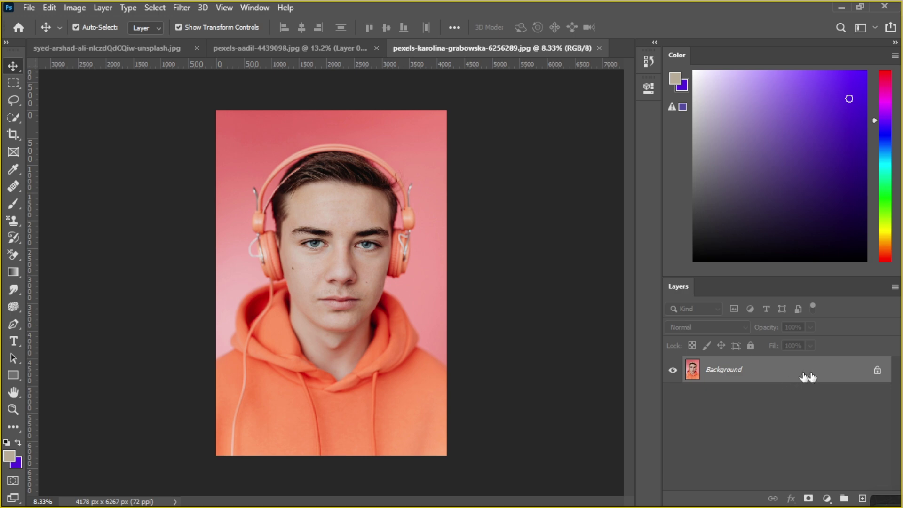
Step: Unlock the portrait's Background layer and duplicate it
{"action": "left_click", "coordinate": [877, 371]}
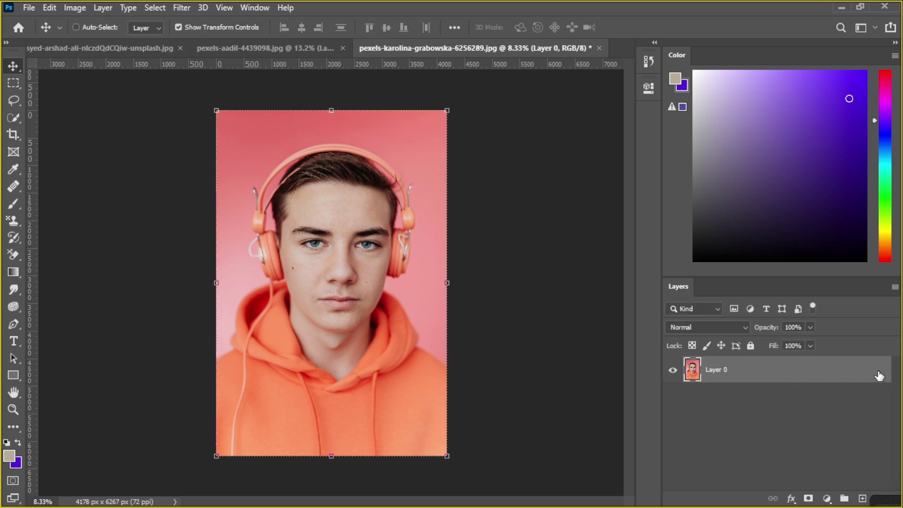
{"action": "key", "text": "ctrl+j"}
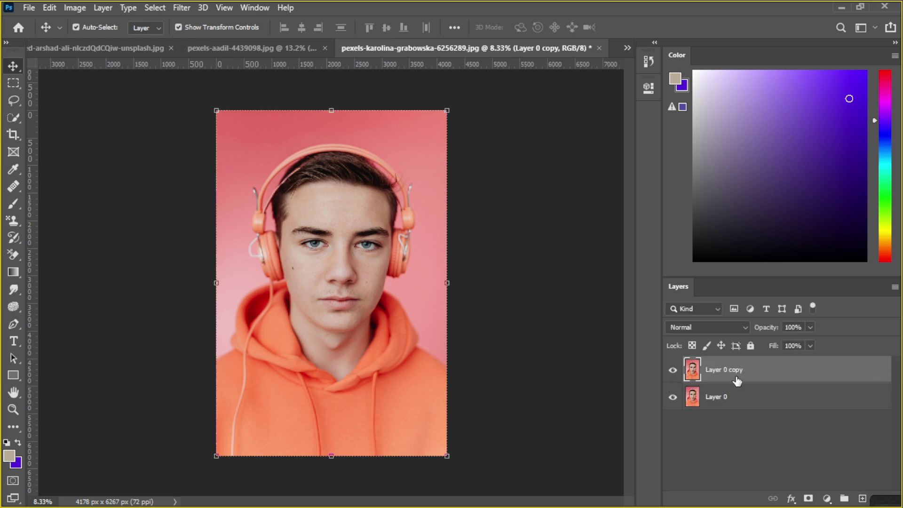
Step: Try the Invert adjustment twice on the duplicated portrait layer, reverting the colors each time
{"action": "left_click", "coordinate": [79, 10]}
{"action": "mouse_move", "coordinate": [99, 43]}
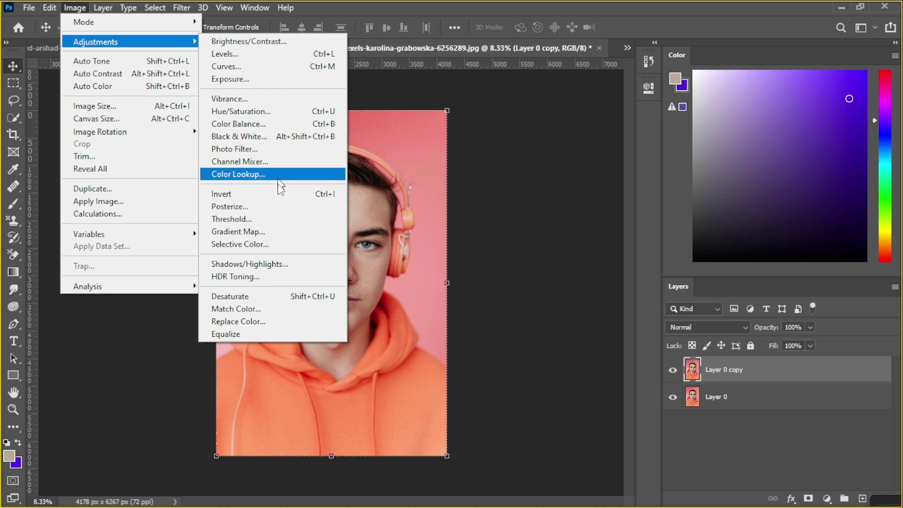
{"action": "left_click", "coordinate": [238, 194]}
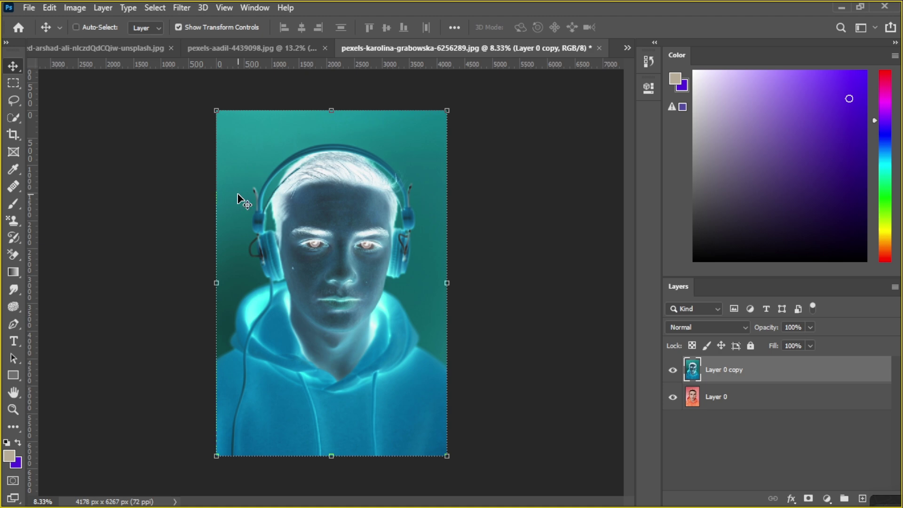
{"action": "key", "text": "ctrl+i"}
{"action": "left_click", "coordinate": [86, 11]}
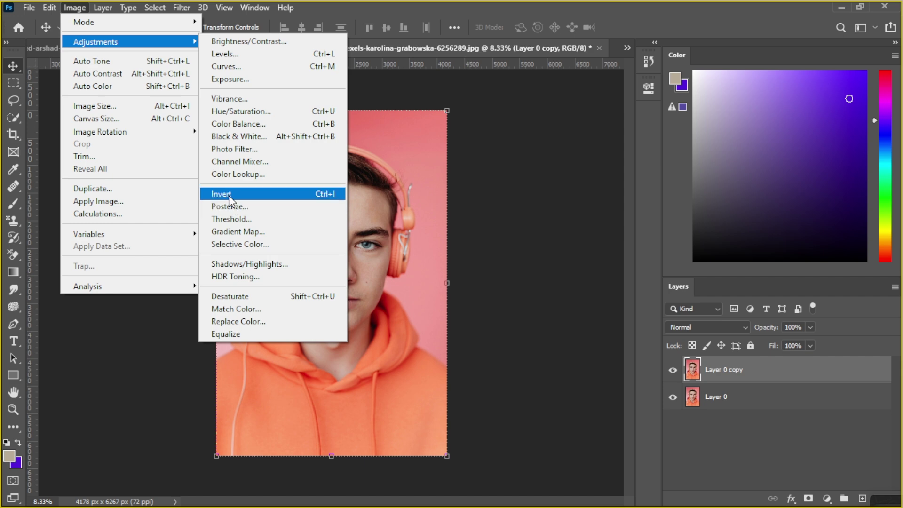
{"action": "left_click", "coordinate": [229, 195]}
{"action": "key", "text": "ctrl+i"}
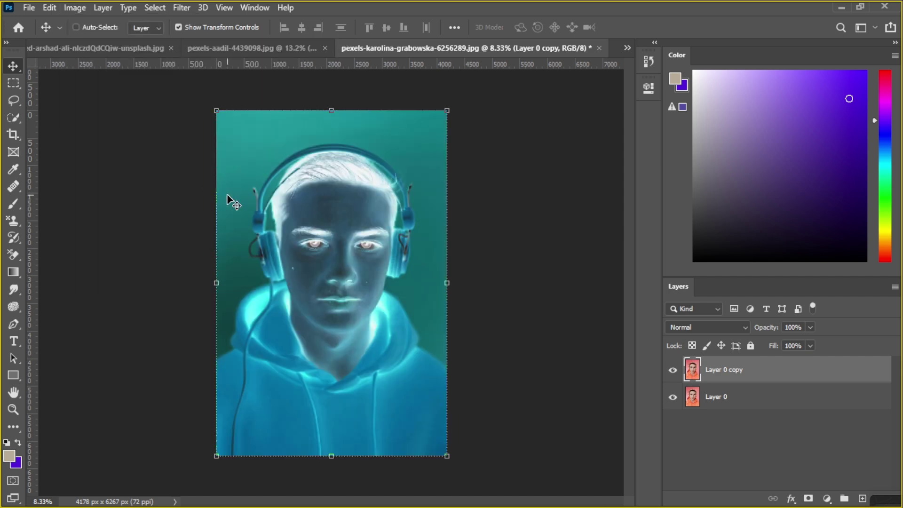
Step: Switch to the mosque interior photo, invert the colors of its Layer 0 copy, and revert them
{"action": "left_click", "coordinate": [238, 45]}
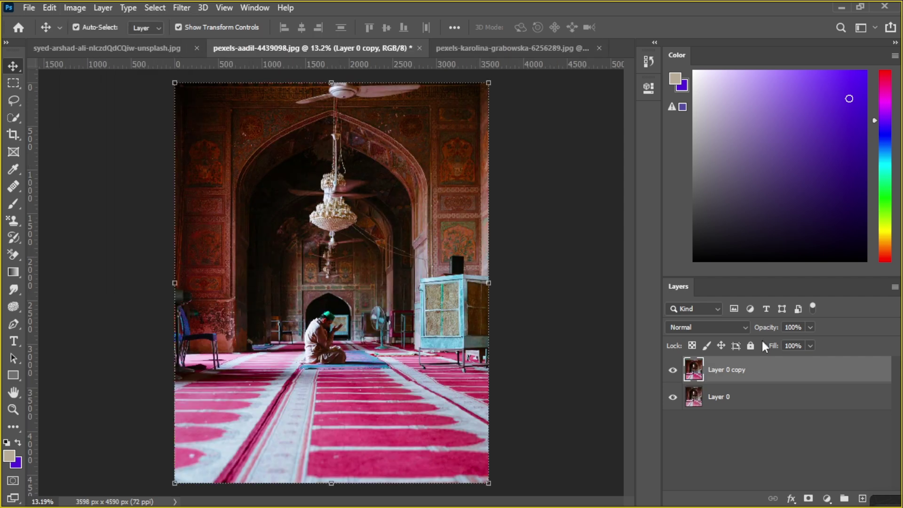
{"action": "left_click", "coordinate": [85, 11]}
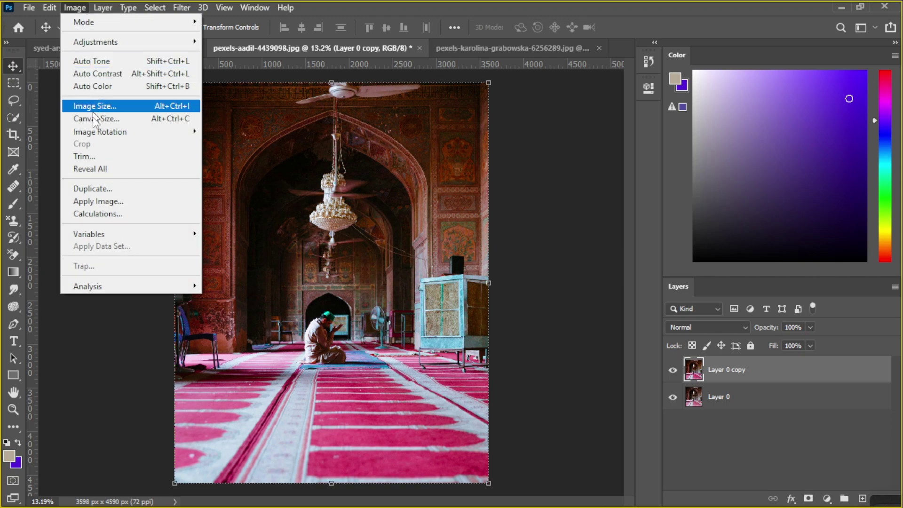
{"action": "mouse_move", "coordinate": [107, 41]}
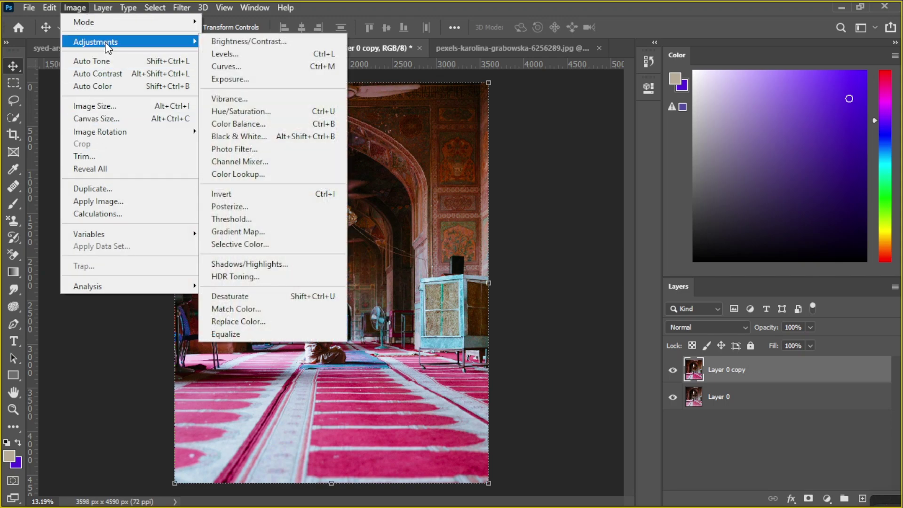
{"action": "left_click", "coordinate": [228, 194]}
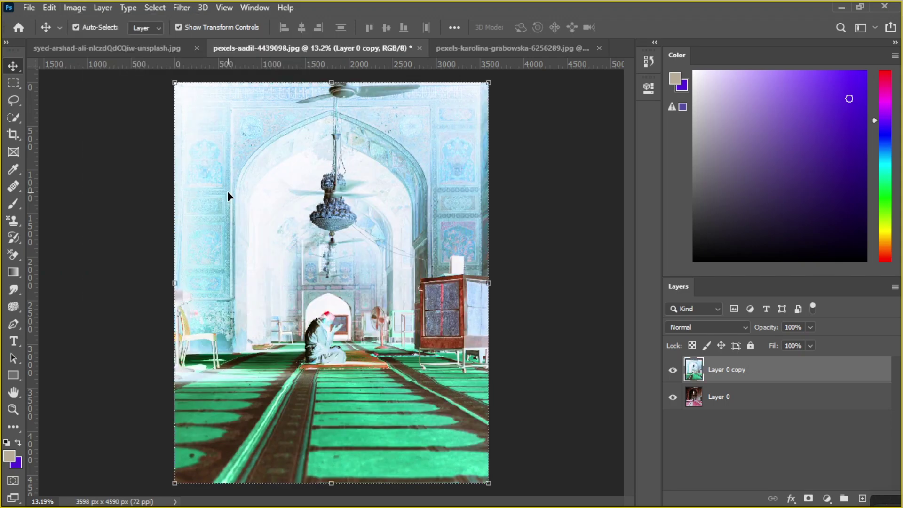
{"action": "key", "text": "ctrl+i"}
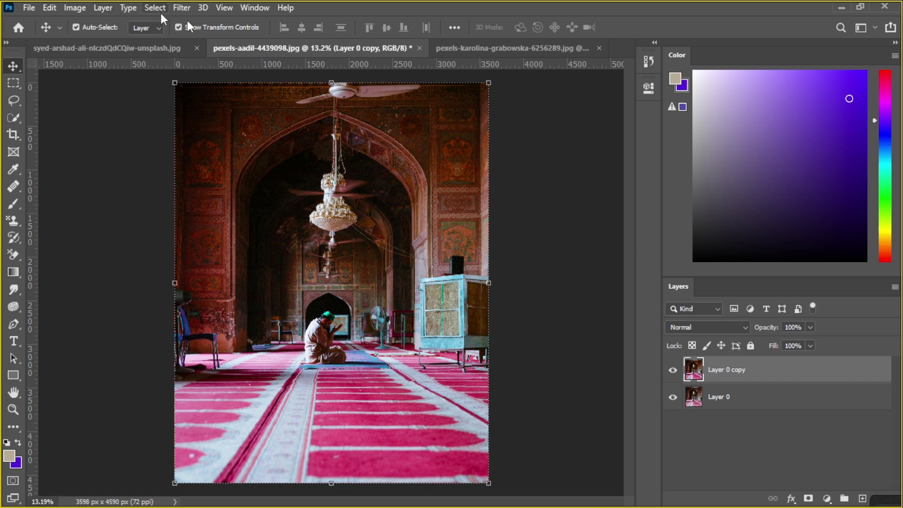
Step: Return to the headphones portrait and apply Posterize with 9 levels to its Layer 0 copy
{"action": "left_click", "coordinate": [512, 52]}
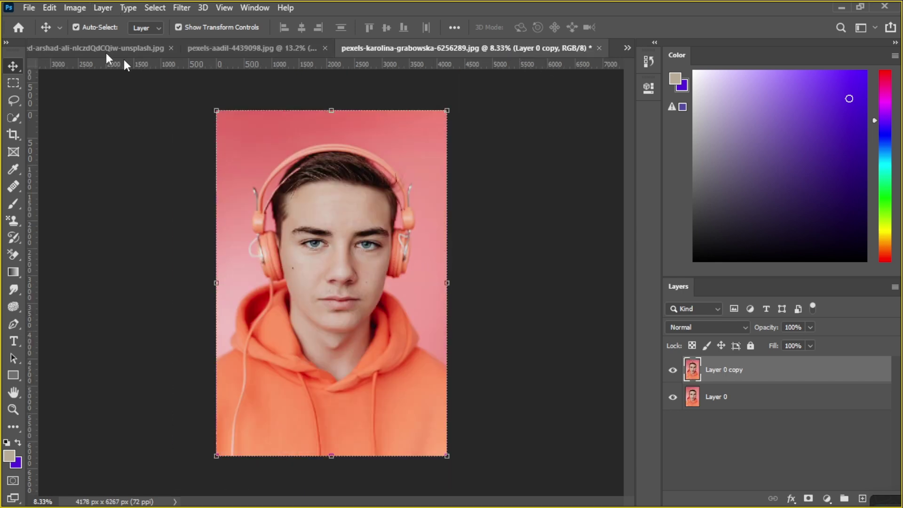
{"action": "left_click", "coordinate": [74, 8]}
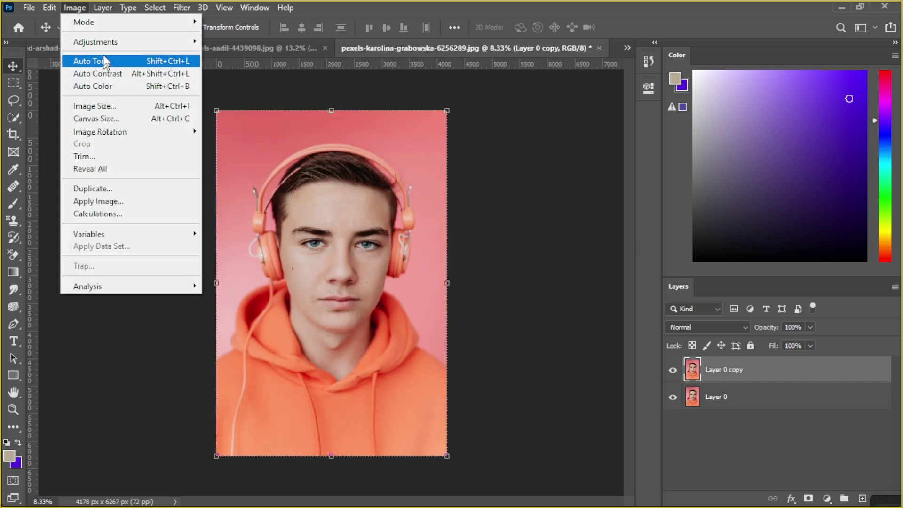
{"action": "mouse_move", "coordinate": [103, 43]}
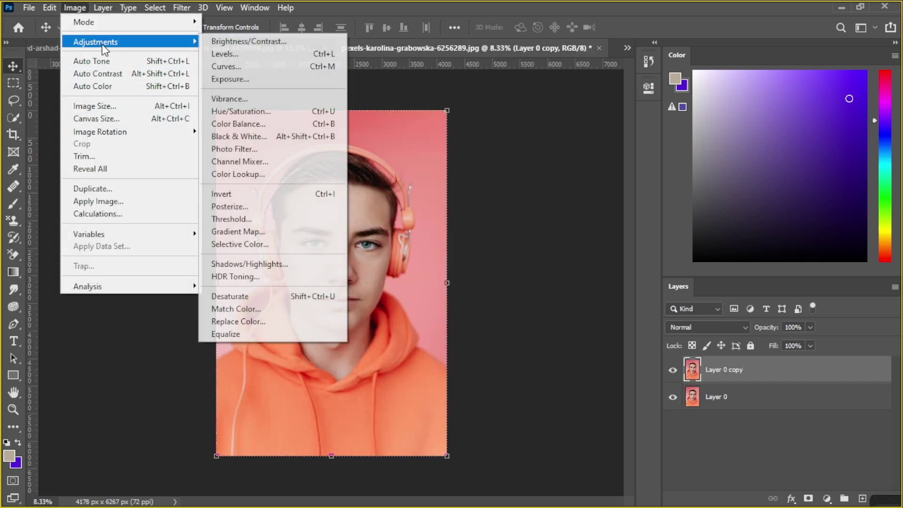
{"action": "left_click", "coordinate": [253, 210]}
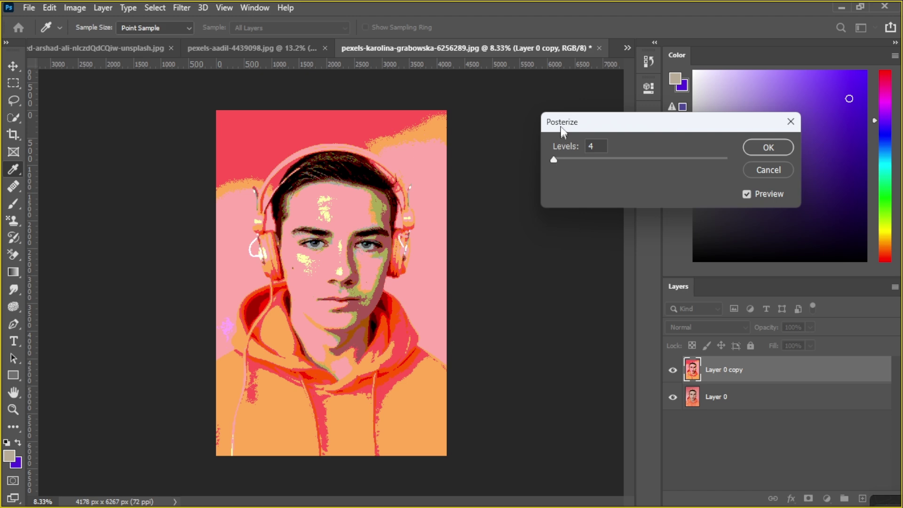
{"action": "left_click_drag", "start_coordinate": [561, 127], "coordinate": [512, 165]}
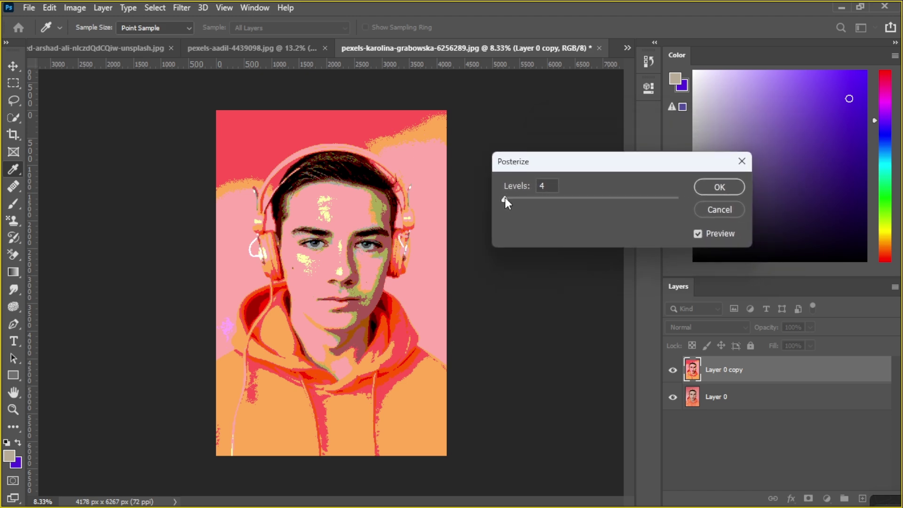
{"action": "left_click_drag", "start_coordinate": [505, 200], "coordinate": [562, 198]}
{"action": "left_click_drag", "start_coordinate": [618, 199], "coordinate": [525, 205]}
{"action": "left_click_drag", "start_coordinate": [668, 202], "coordinate": [508, 200]}
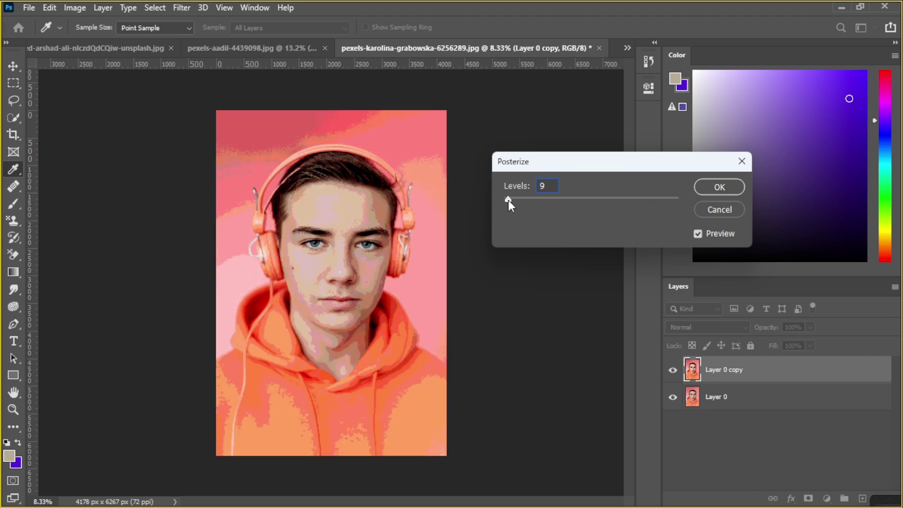
{"action": "left_click", "coordinate": [720, 187]}
{"action": "key", "text": "v"}
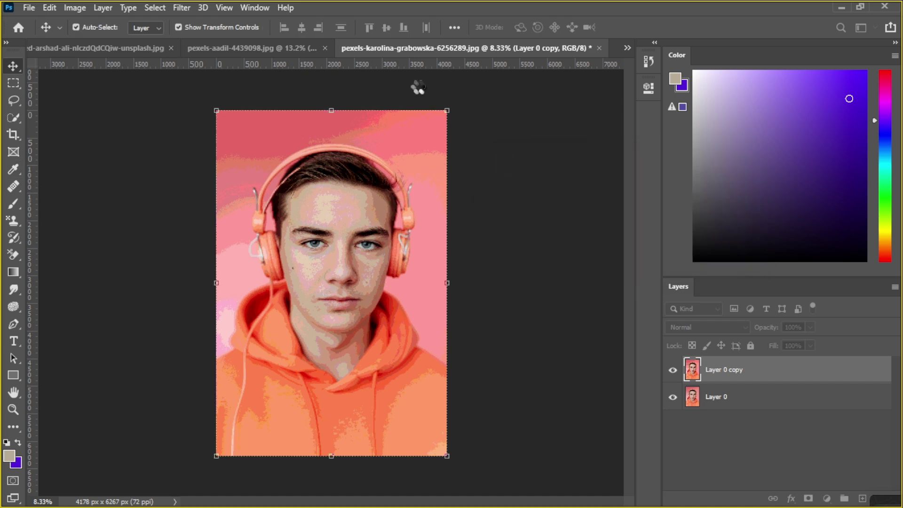
Step: Preview the Posterize adjustment on the mosque exterior photo's Layer 0 copy and cancel it
{"action": "left_click", "coordinate": [289, 47]}
{"action": "left_click", "coordinate": [135, 53]}
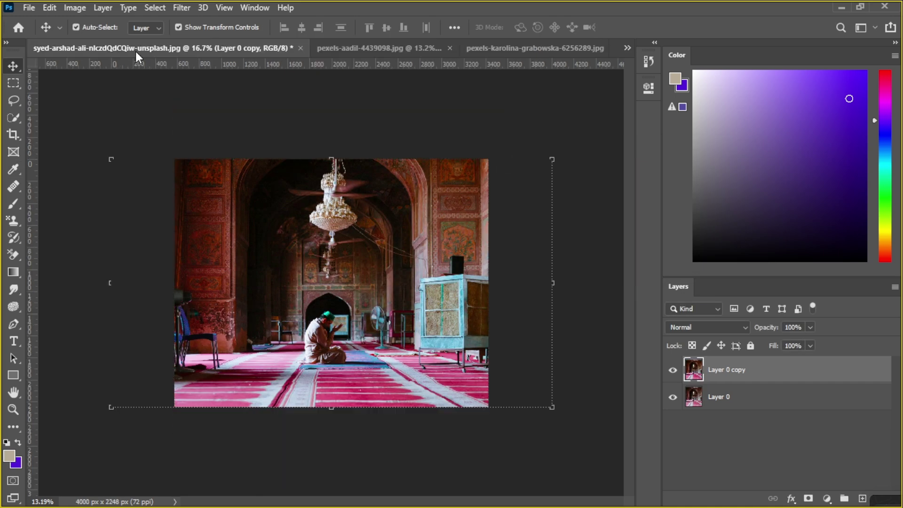
{"action": "left_click", "coordinate": [77, 9]}
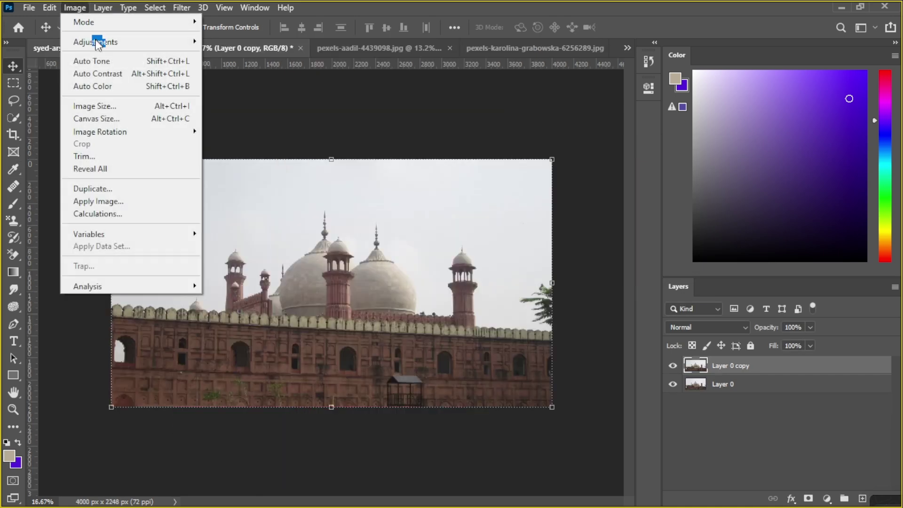
{"action": "mouse_move", "coordinate": [98, 41]}
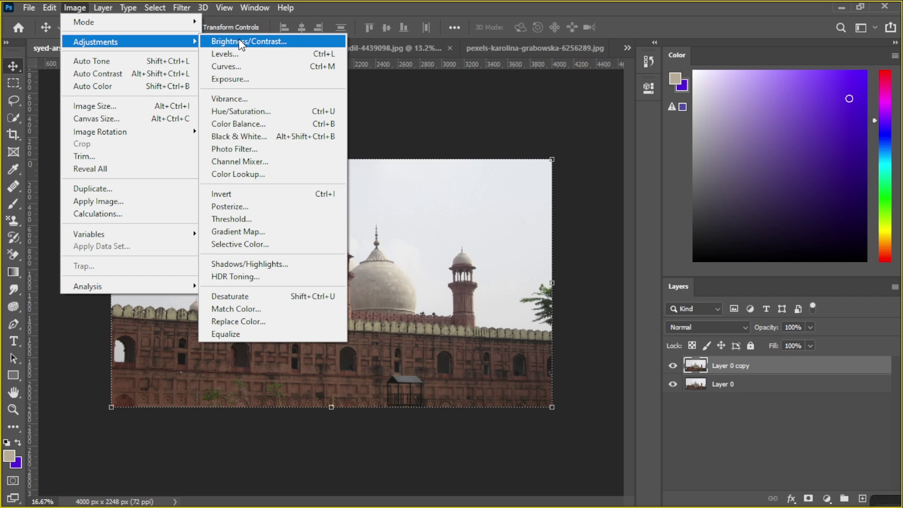
{"action": "left_click", "coordinate": [254, 206]}
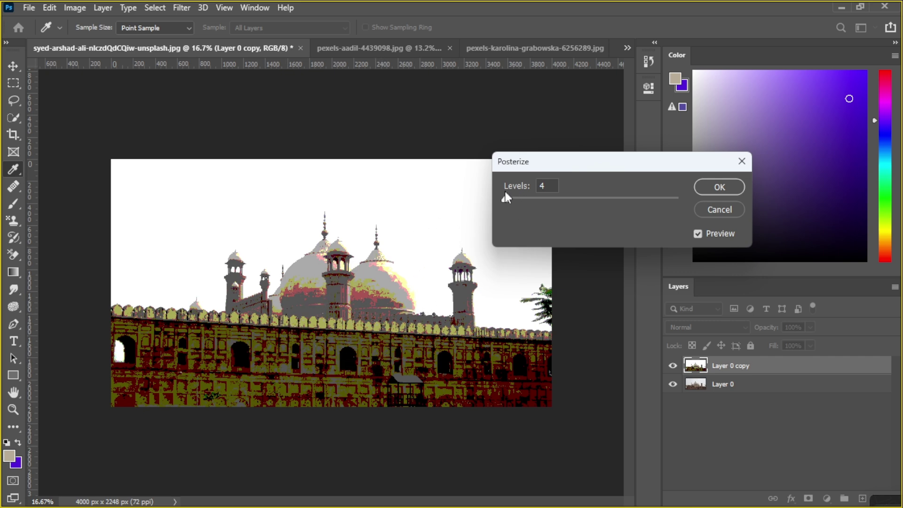
{"action": "mouse_move", "coordinate": [505, 194]}
{"action": "left_mouse_down"}
{"action": "mouse_move", "coordinate": [530, 199]}
{"action": "mouse_move", "coordinate": [504, 202]}
{"action": "left_mouse_up"}
{"action": "left_click", "coordinate": [720, 210]}
{"action": "key", "text": "v"}
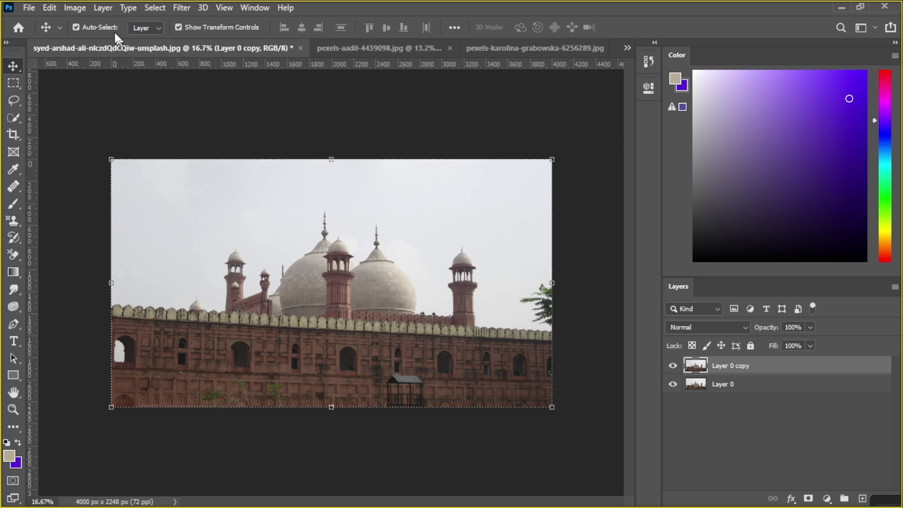
Step: Preview the Threshold adjustment at different levels on the mosque exterior photo's Layer 0 copy and cancel it
{"action": "left_click", "coordinate": [76, 12]}
{"action": "mouse_move", "coordinate": [76, 43]}
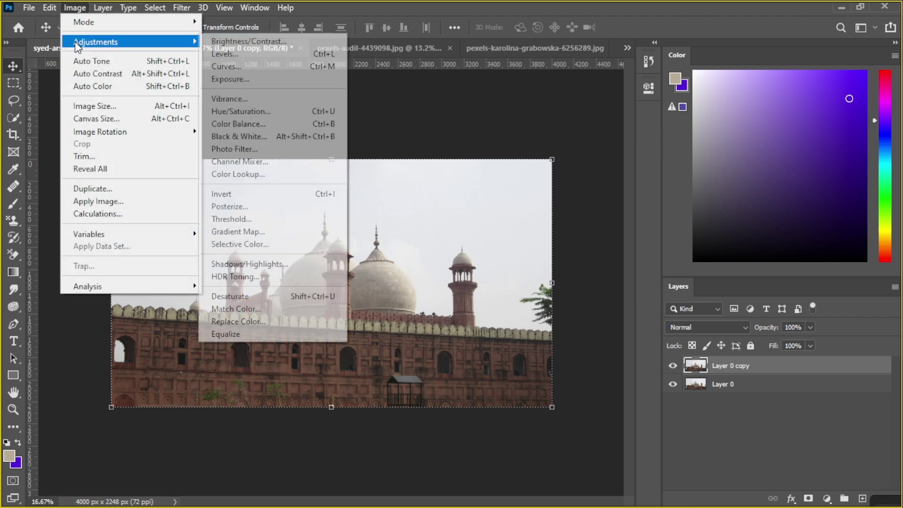
{"action": "left_click", "coordinate": [270, 221]}
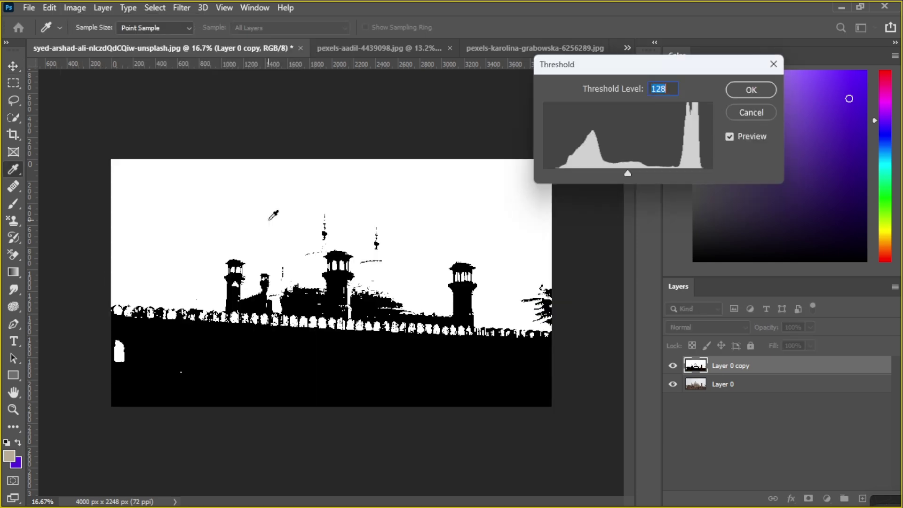
{"action": "left_click_drag", "start_coordinate": [637, 76], "coordinate": [656, 169]}
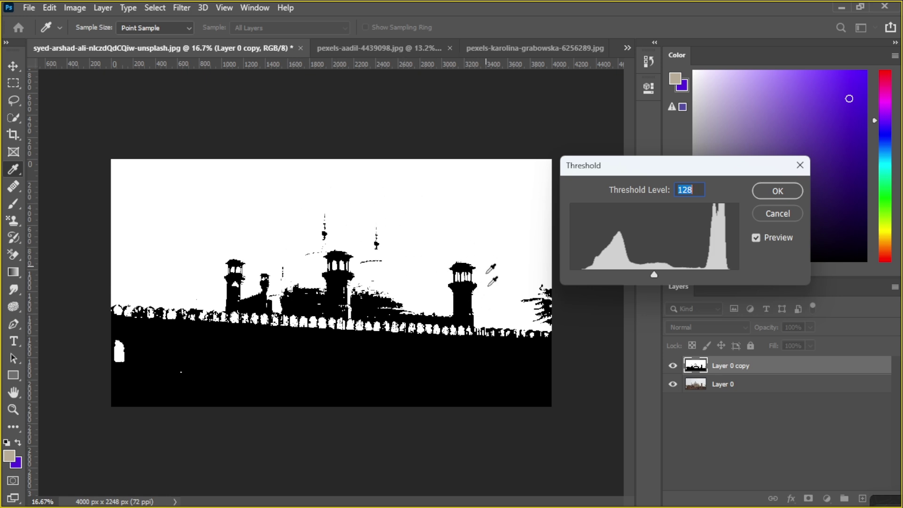
{"action": "mouse_move", "coordinate": [653, 275]}
{"action": "left_mouse_down"}
{"action": "mouse_move", "coordinate": [610, 275]}
{"action": "mouse_move", "coordinate": [668, 273]}
{"action": "mouse_move", "coordinate": [655, 275]}
{"action": "left_mouse_up"}
{"action": "left_click", "coordinate": [628, 277]}
{"action": "left_click", "coordinate": [777, 214]}
{"action": "key", "text": "v"}
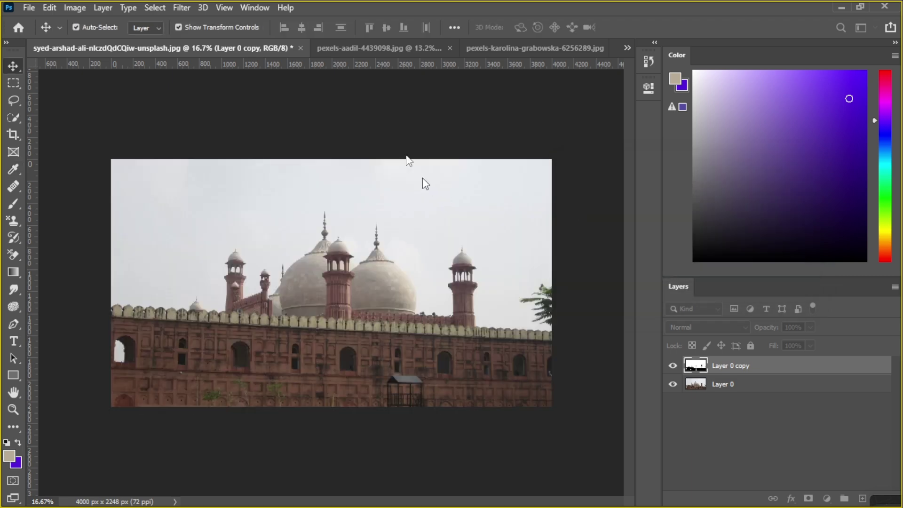
Step: Switch to the headphones portrait and delete its posterized Layer 0 copy
{"action": "left_click", "coordinate": [497, 49]}
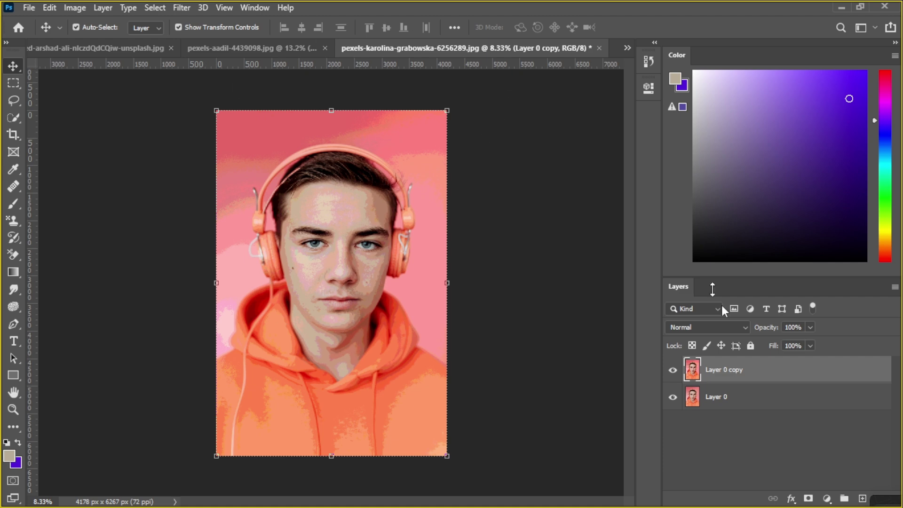
{"action": "key", "text": "Delete"}
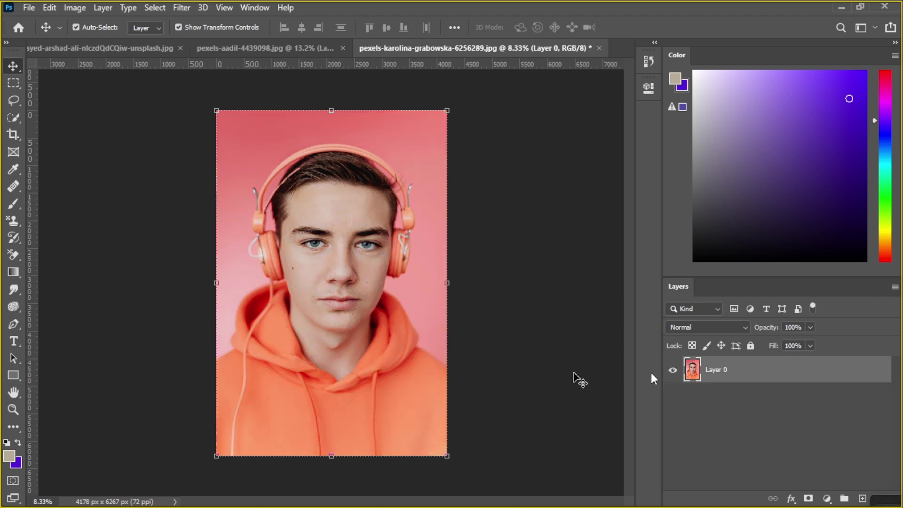
Step: Preview the Threshold adjustment at level 143 on the headphones portrait's Layer 0 and cancel it
{"action": "left_click", "coordinate": [74, 8]}
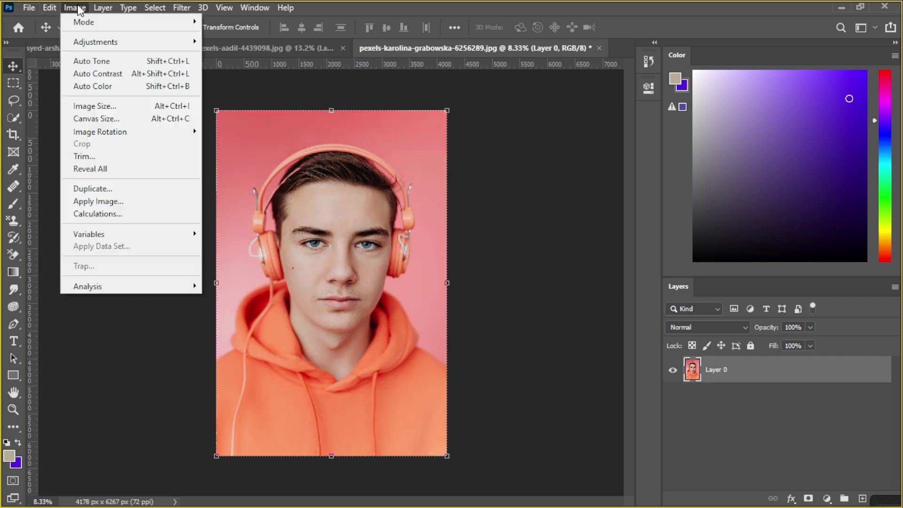
{"action": "mouse_move", "coordinate": [86, 42]}
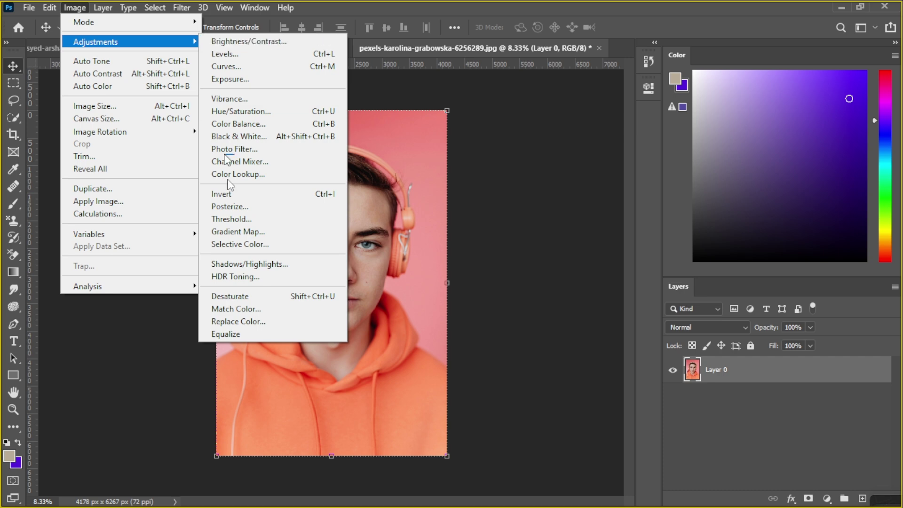
{"action": "left_click", "coordinate": [235, 220]}
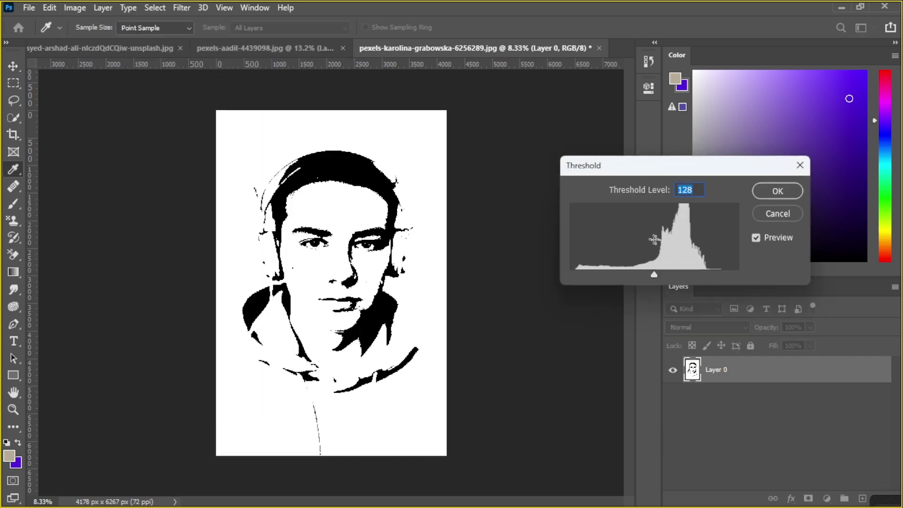
{"action": "mouse_move", "coordinate": [654, 275]}
{"action": "left_mouse_down"}
{"action": "mouse_move", "coordinate": [614, 276]}
{"action": "mouse_move", "coordinate": [680, 275]}
{"action": "mouse_move", "coordinate": [664, 274]}
{"action": "left_mouse_up"}
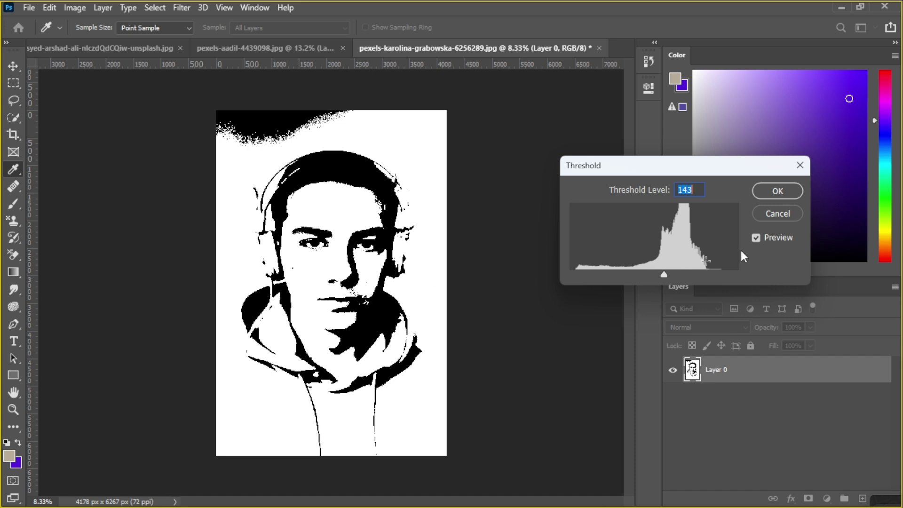
{"action": "left_click", "coordinate": [799, 165]}
{"action": "key", "text": "v"}
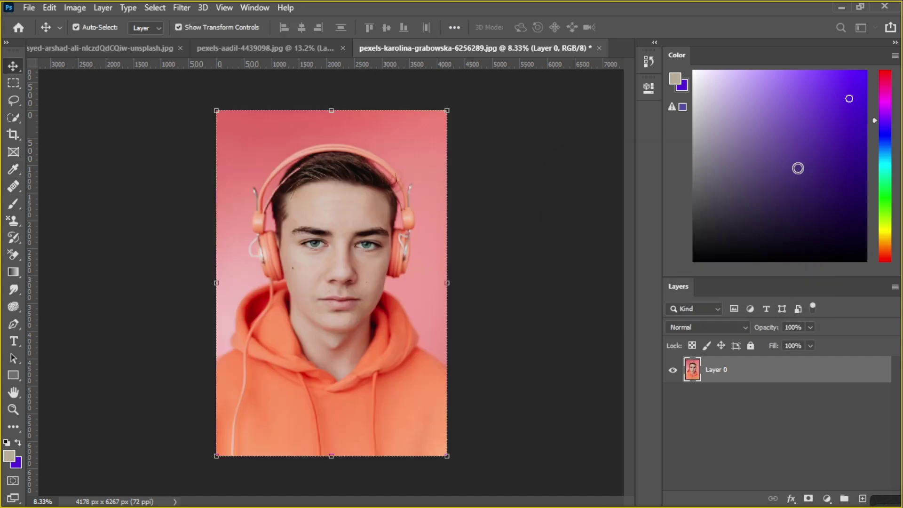
Step: Duplicate Layer 0 of the headphones portrait
{"action": "left_click", "coordinate": [84, 8]}
{"action": "mouse_move", "coordinate": [94, 41]}
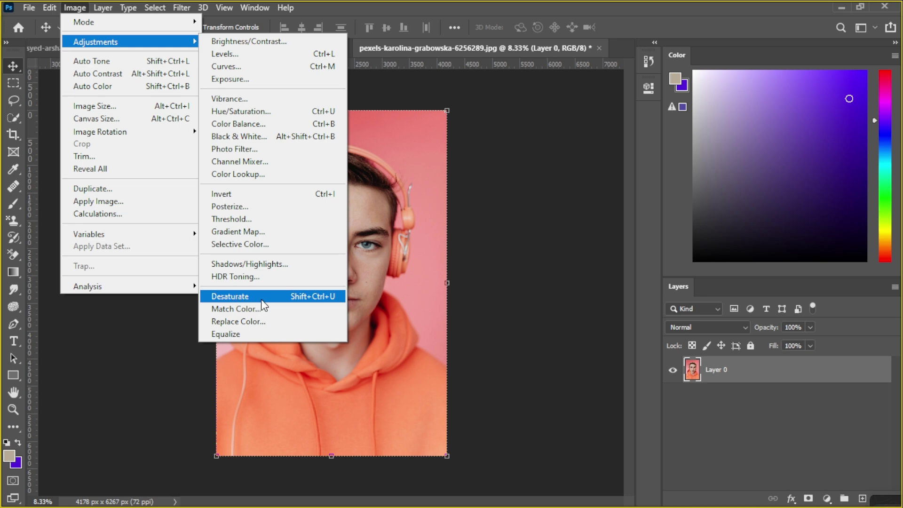
{"action": "left_click", "coordinate": [672, 355]}
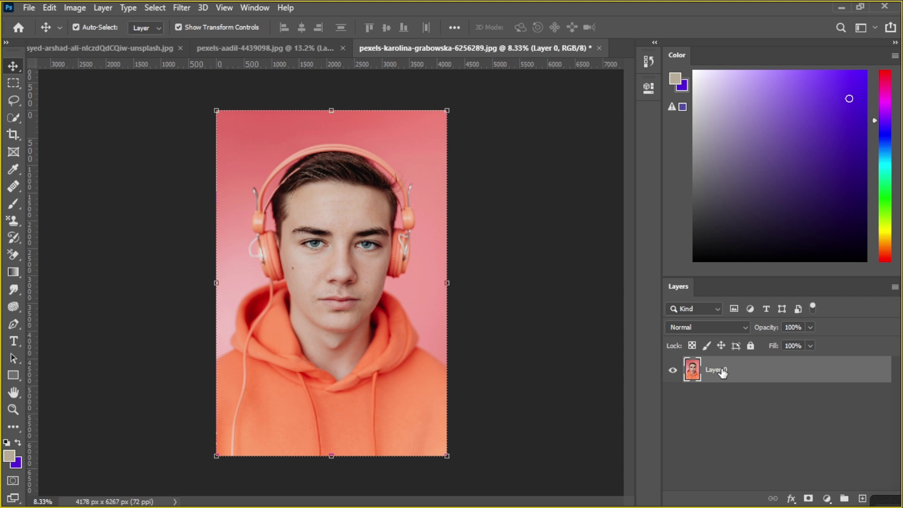
{"action": "key", "text": "ctrl+j"}
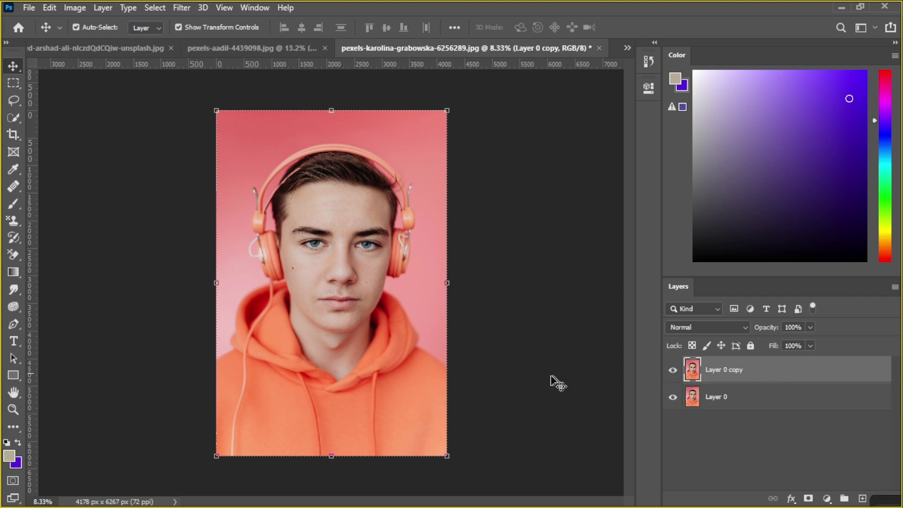
Step: Desaturate the Layer 0 copy of the headphones portrait
{"action": "left_click", "coordinate": [758, 421]}
{"action": "left_click", "coordinate": [741, 373]}
{"action": "left_click", "coordinate": [83, 8]}
{"action": "mouse_move", "coordinate": [160, 43]}
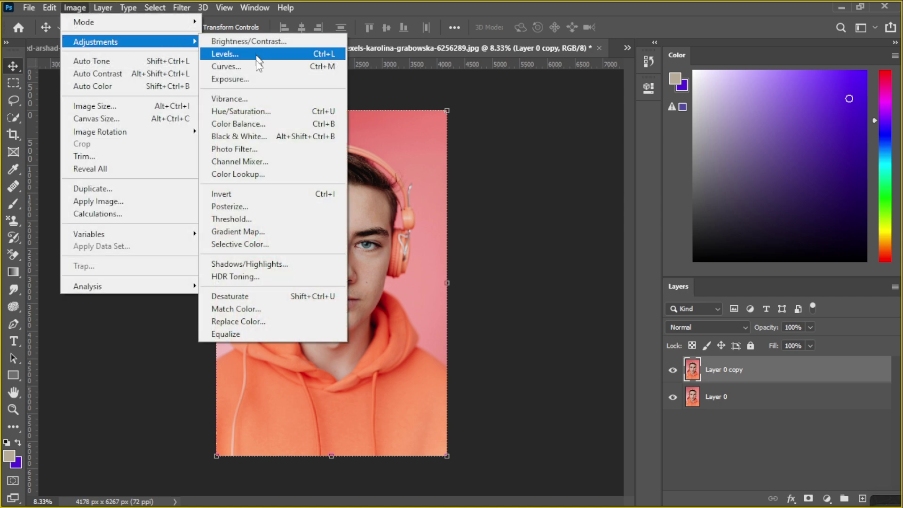
{"action": "left_click", "coordinate": [255, 298]}
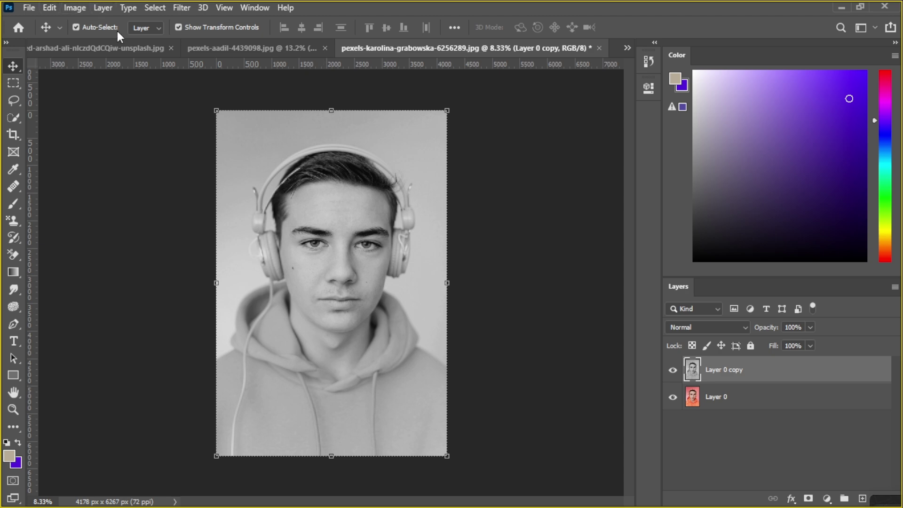
{"action": "left_click", "coordinate": [80, 6]}
{"action": "mouse_move", "coordinate": [80, 7]}
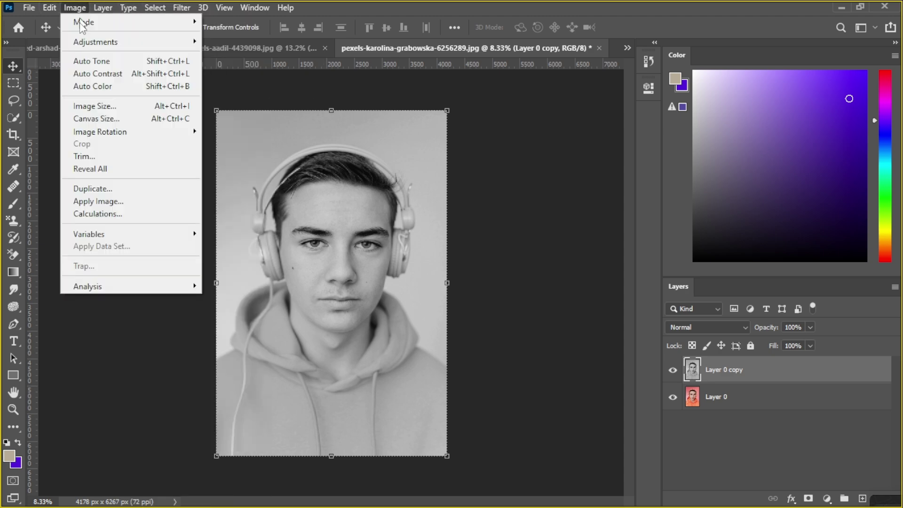
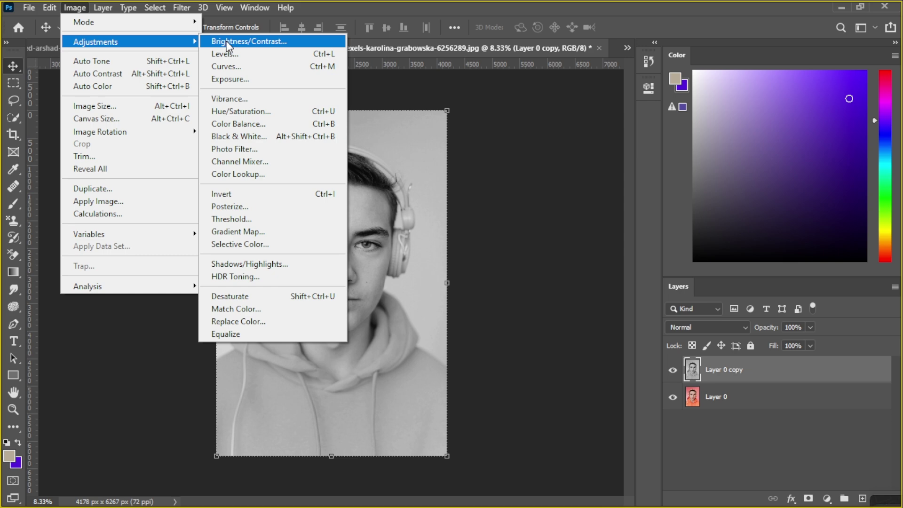
{"action": "left_click", "coordinate": [473, 154]}
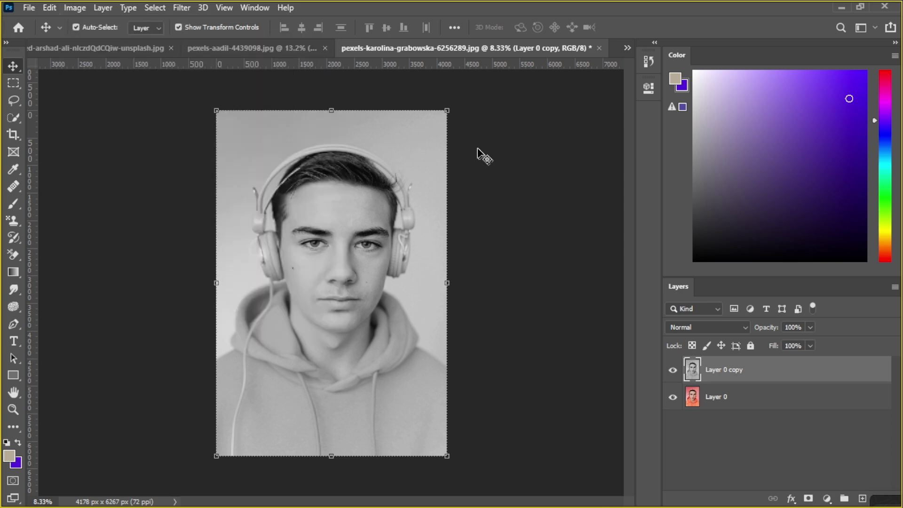
{"action": "left_click", "coordinate": [78, 12]}
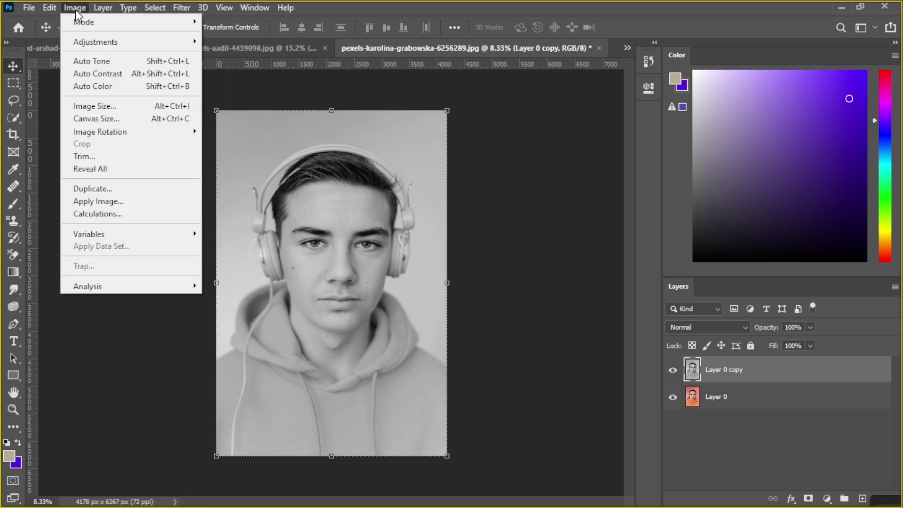
{"action": "mouse_move", "coordinate": [84, 45]}
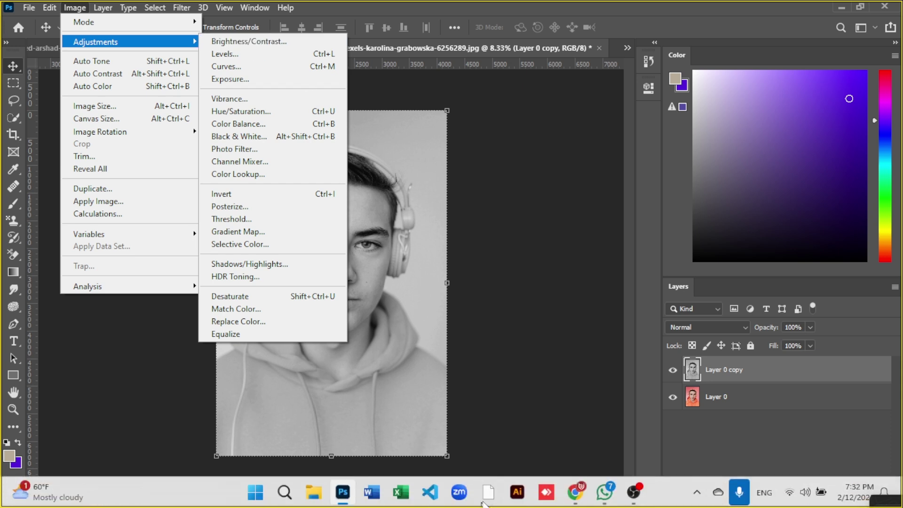
Step: Switch to Chrome, search Google Images for "raw images bridal shoot" and look through the results
{"action": "left_click", "coordinate": [575, 493]}
{"action": "left_click", "coordinate": [691, 14]}
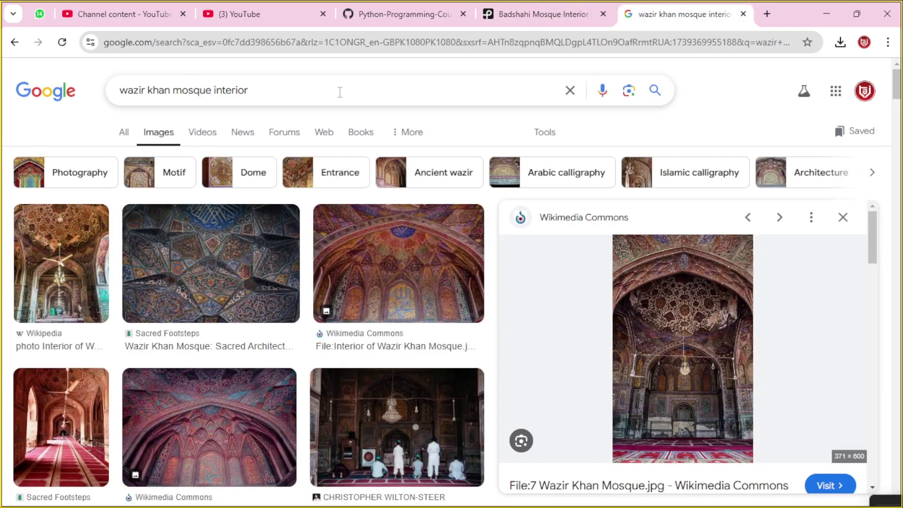
{"action": "left_click", "coordinate": [343, 88]}
{"action": "key", "text": "ctrl+a"}
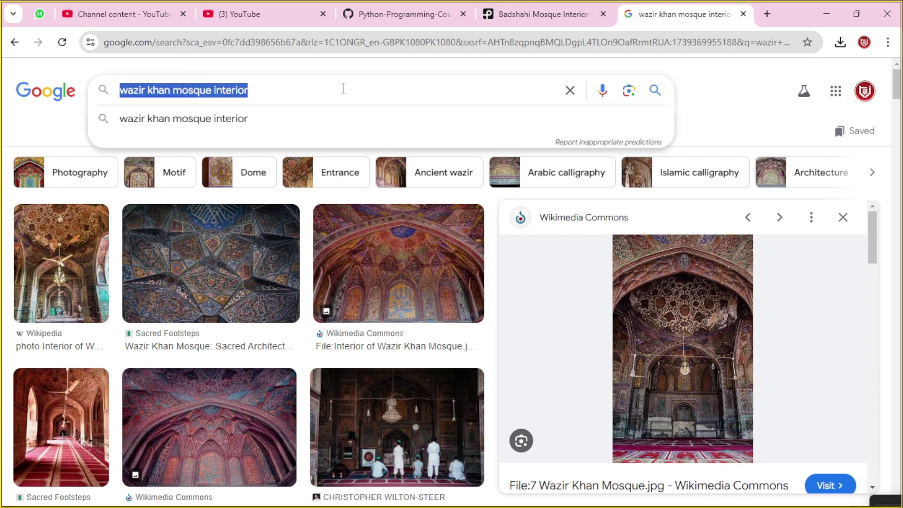
{"action": "type", "text": "ra"}
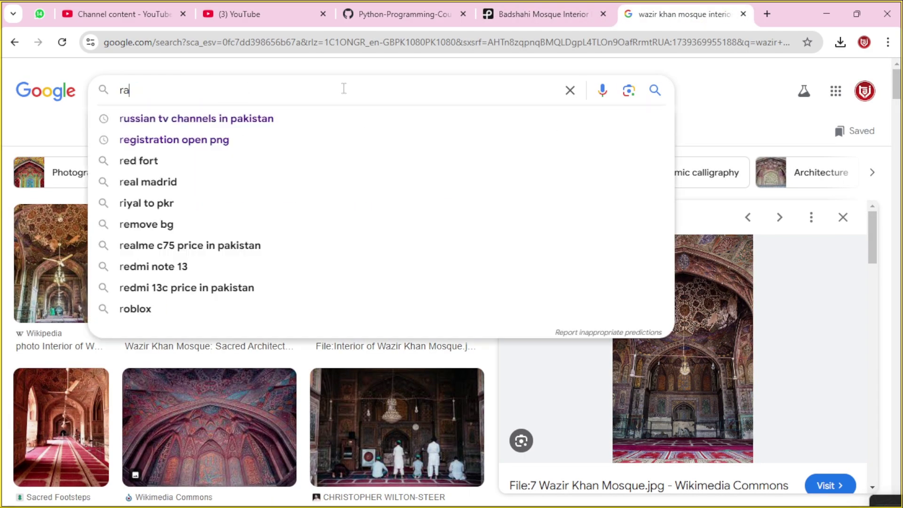
{"action": "type", "text": "w images bridal shoot"}
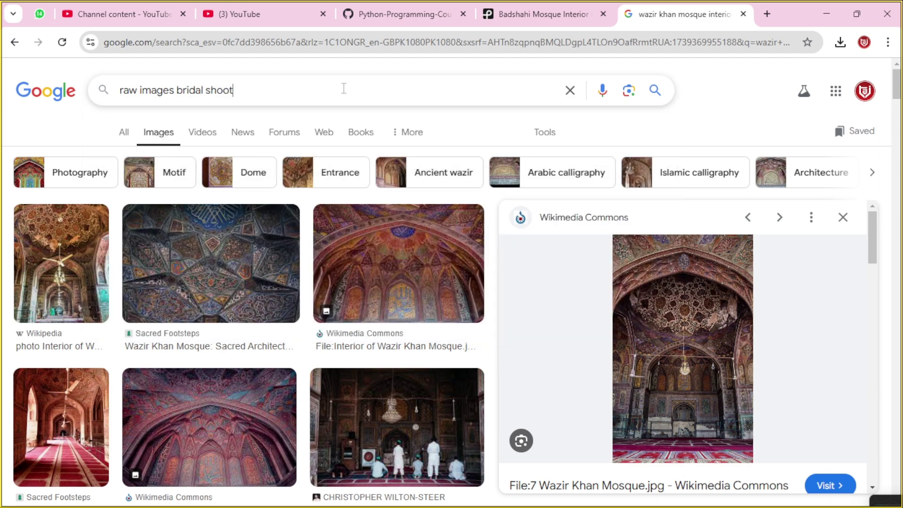
{"action": "key", "text": "Return"}
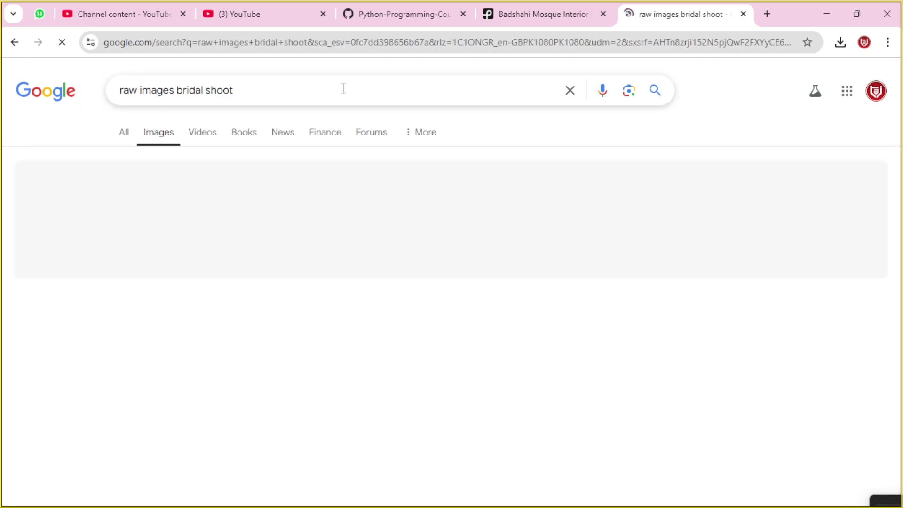
{"action": "scroll", "coordinate": [305, 294], "scroll_direction": "down", "scroll_amount": 10}
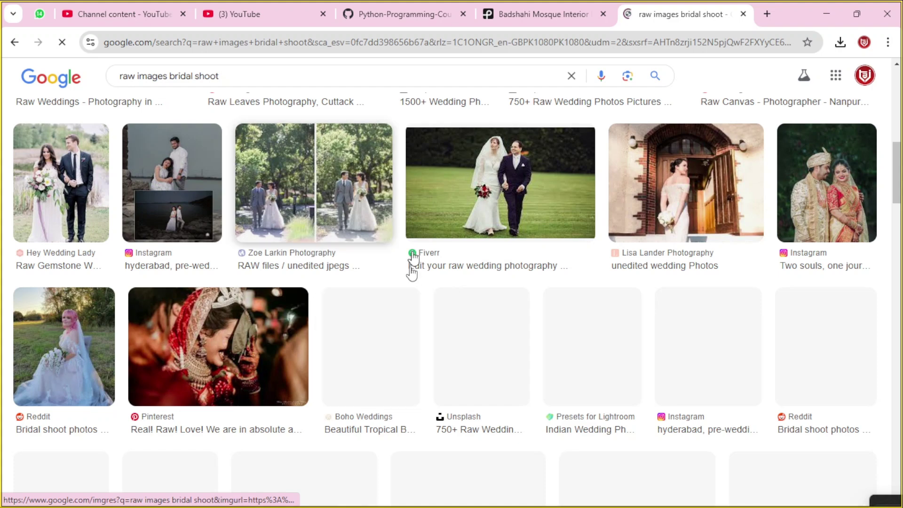
{"action": "scroll", "coordinate": [465, 287], "scroll_direction": "down", "scroll_amount": 4}
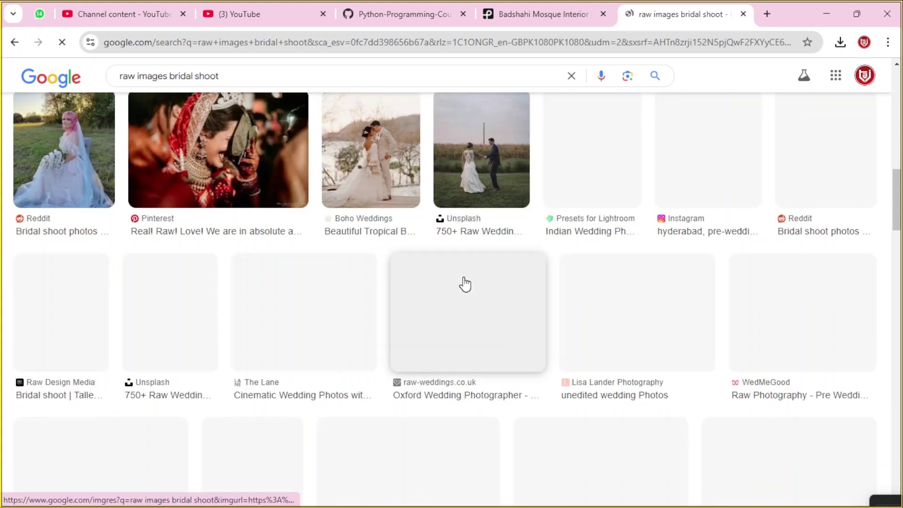
{"action": "scroll", "coordinate": [487, 294], "scroll_direction": "down", "scroll_amount": 5}
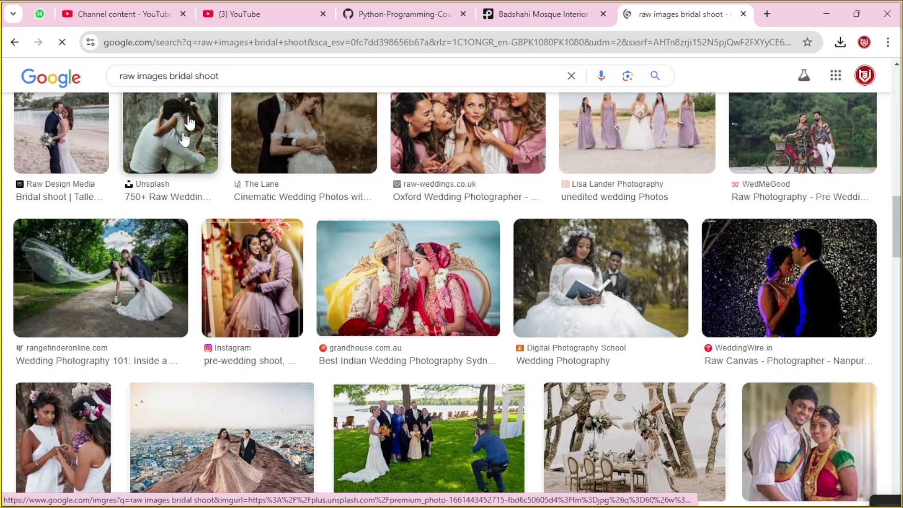
Step: Replace the image search with "raw images mountains"
{"action": "left_click", "coordinate": [230, 75]}
{"action": "key", "text": "ctrl+a"}
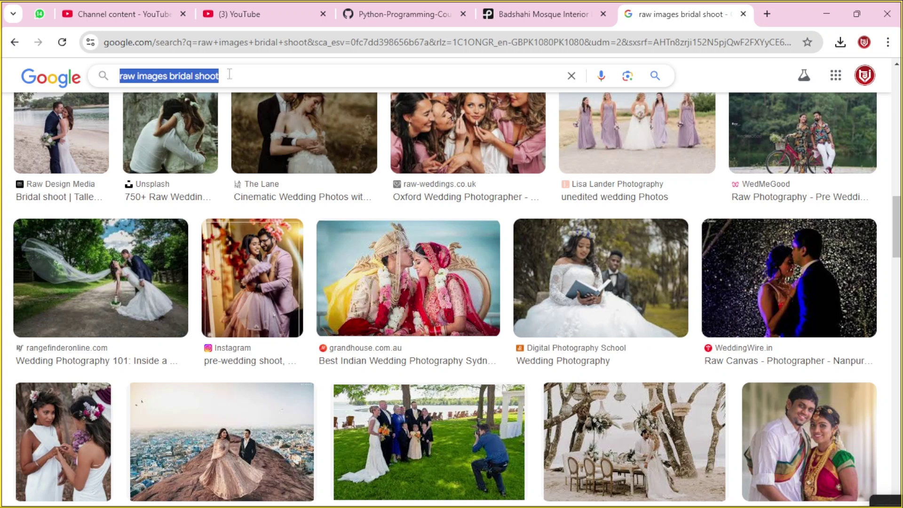
{"action": "type", "text": "ra"}
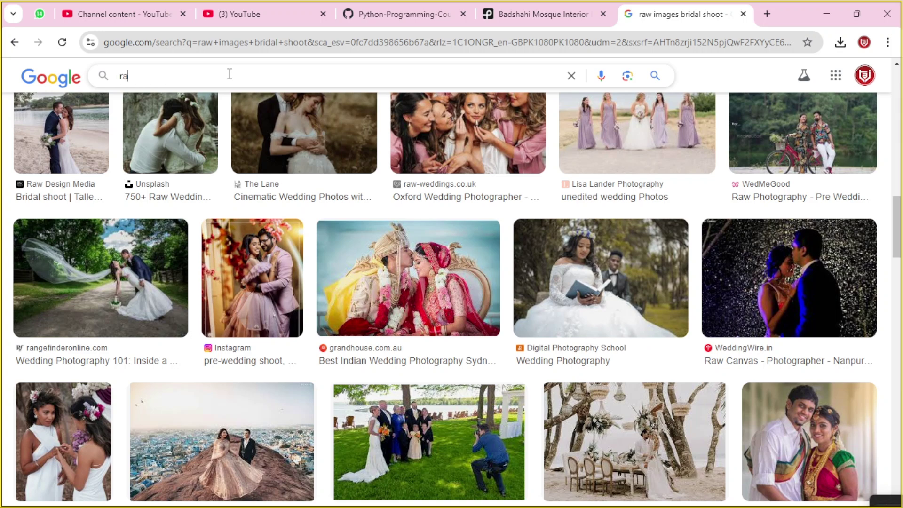
{"action": "type", "text": "w images mountains"}
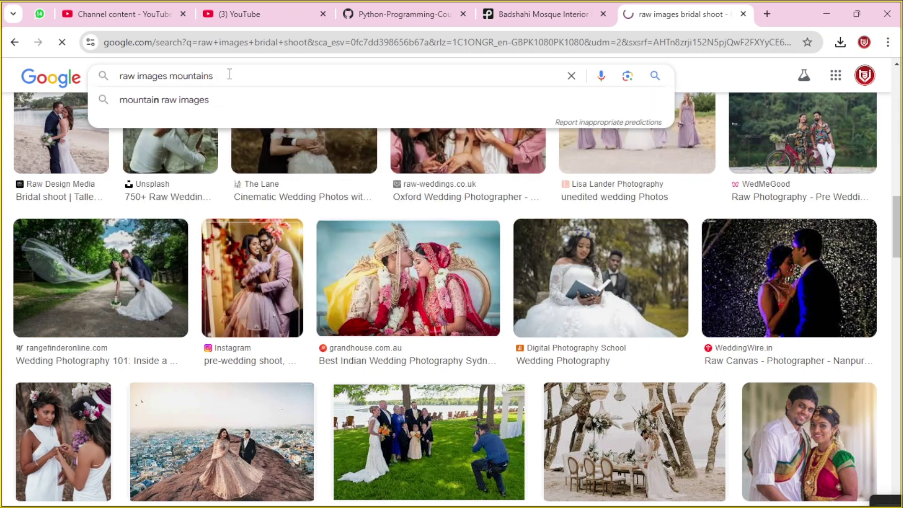
{"action": "key", "text": "Return"}
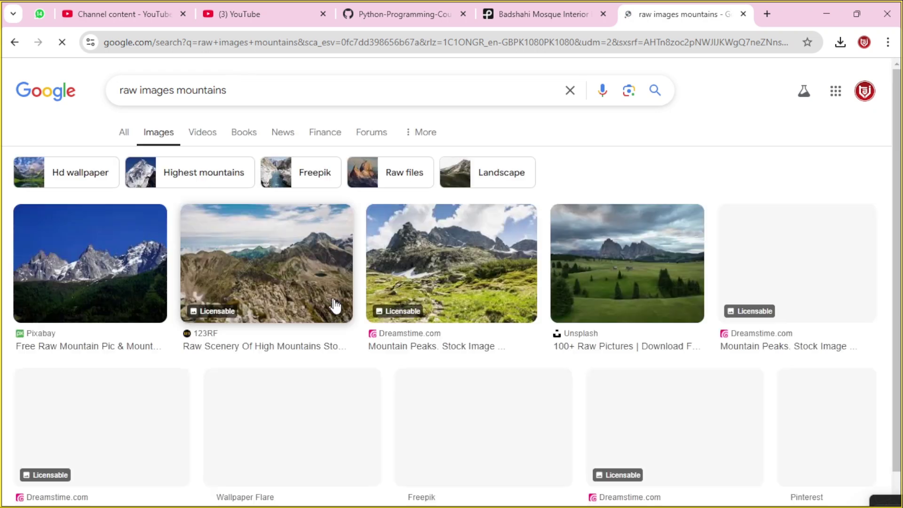
Step: Change the image search to "raw images wooden chair"
{"action": "left_click", "coordinate": [252, 95]}
{"action": "double_click", "coordinate": [251, 95]}
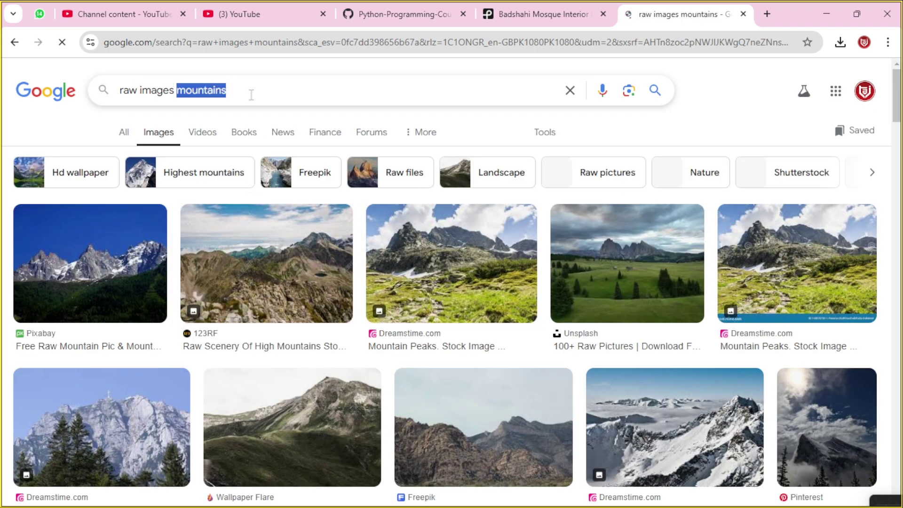
{"action": "type", "text": "chi"}
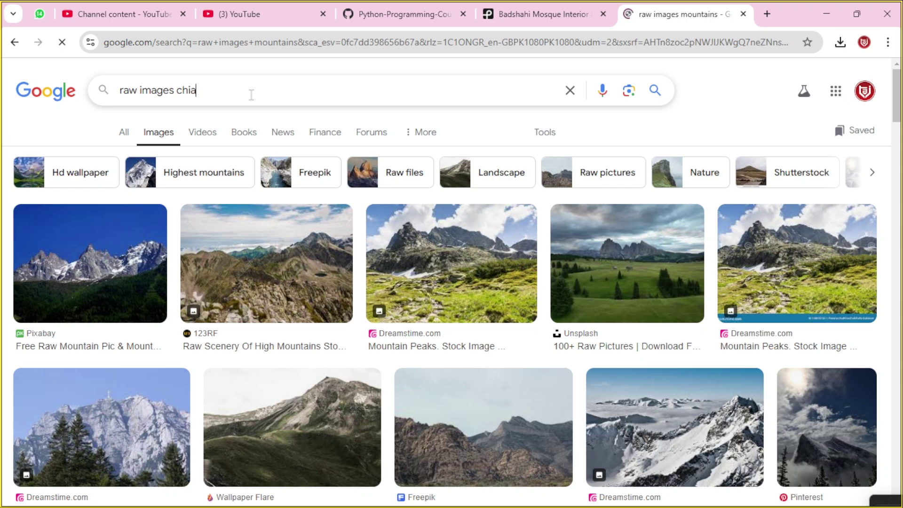
{"action": "key", "text": "BackSpace"}
{"action": "key", "text": "BackSpace"}
{"action": "type", "text": "wooden chair"}
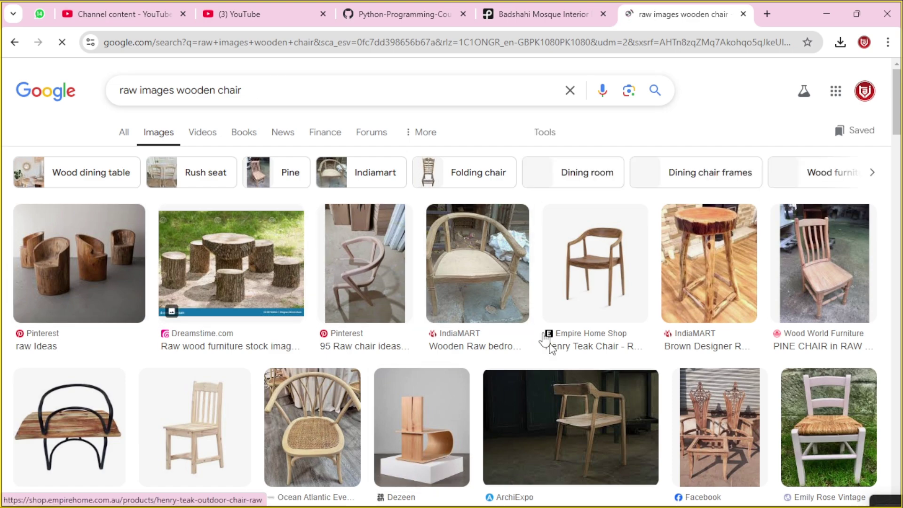
Step: Browse the wooden chair results and open the Wisconsin Magpie bleached wood chair picture in the preview
{"action": "left_click", "coordinate": [464, 261]}
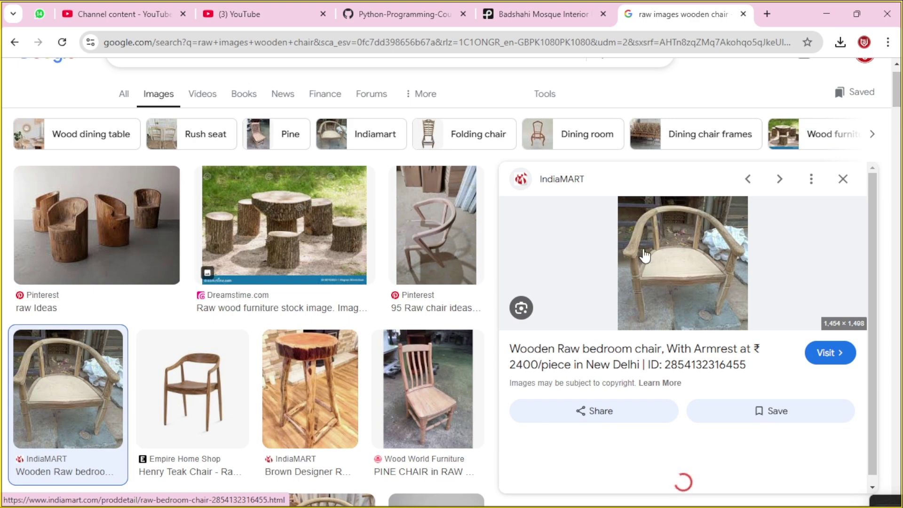
{"action": "left_click", "coordinate": [93, 245]}
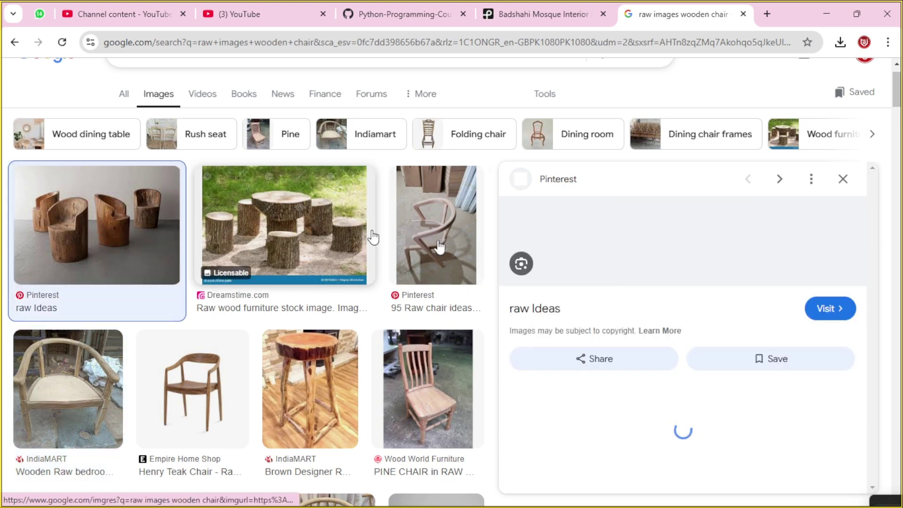
{"action": "scroll", "coordinate": [345, 353], "scroll_direction": "down", "scroll_amount": 4}
{"action": "scroll", "coordinate": [346, 352], "scroll_direction": "down", "scroll_amount": 7}
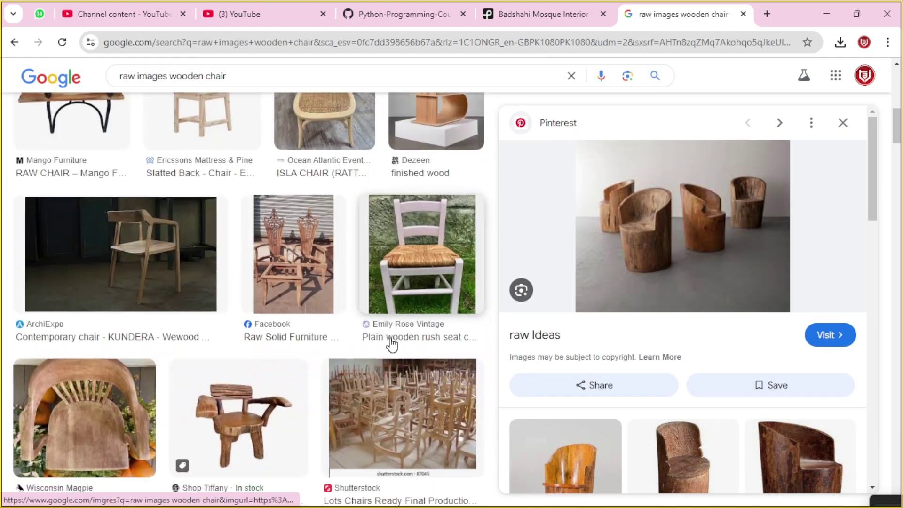
{"action": "scroll", "coordinate": [215, 329], "scroll_direction": "down", "scroll_amount": 4}
{"action": "left_click", "coordinate": [82, 233]}
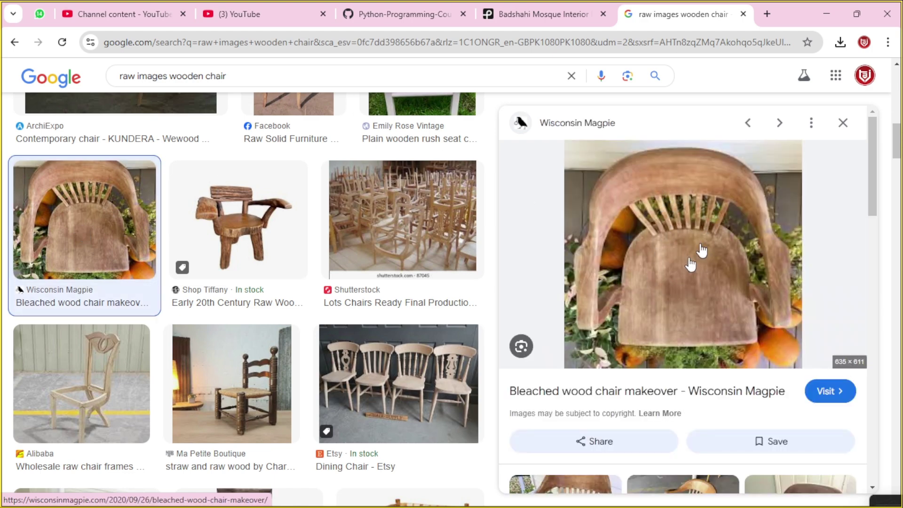
Step: Copy the previewed chair picture and try to paste it into the headphones portrait document in Photoshop
{"action": "right_click", "coordinate": [684, 236]}
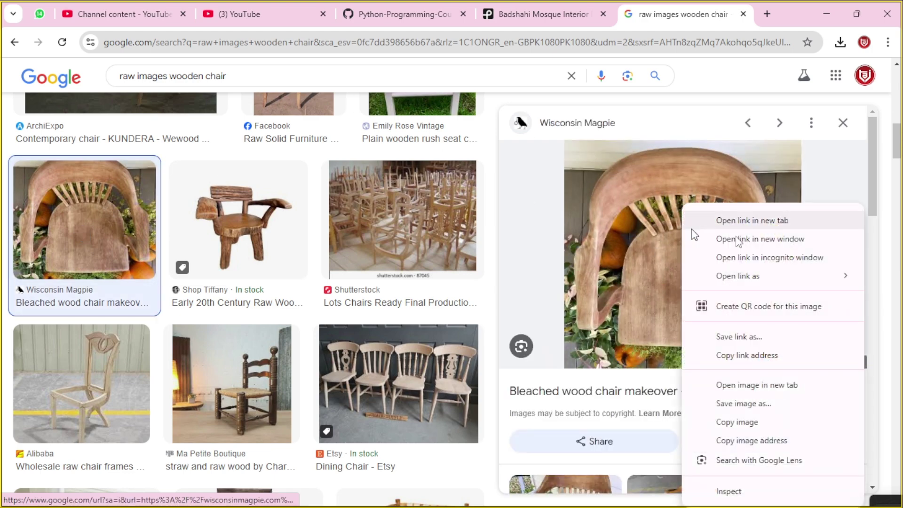
{"action": "left_click", "coordinate": [748, 423]}
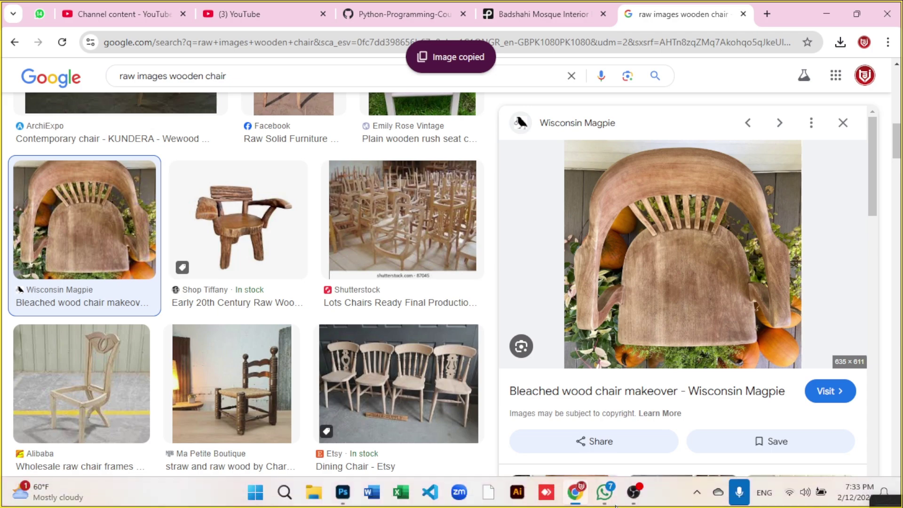
{"action": "left_click", "coordinate": [343, 492]}
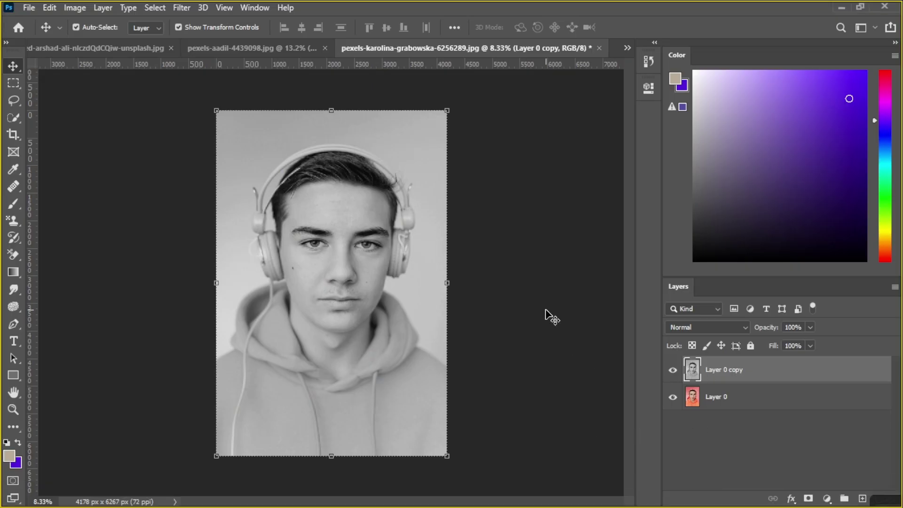
{"action": "key", "text": "ctrl"}
{"action": "key", "text": "ctrl+v"}
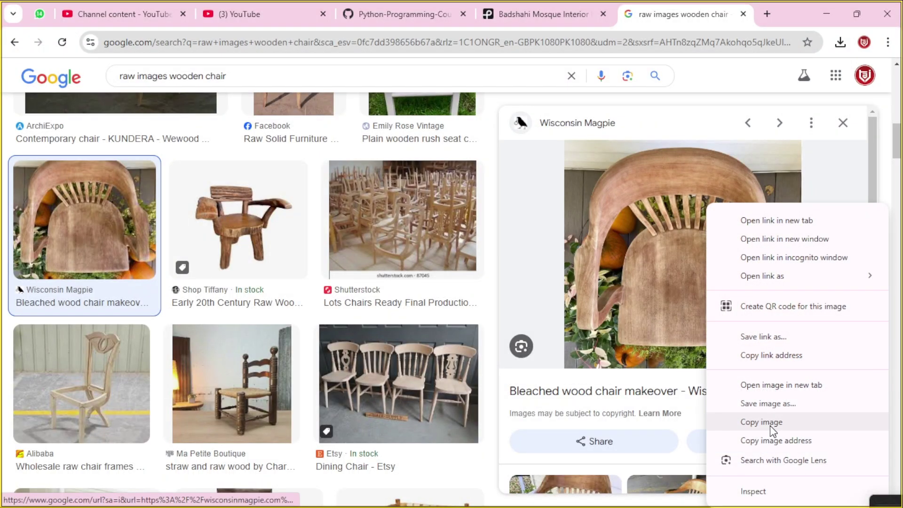
Step: Try to copy the chair picture again and save it from Chrome to the Downloads folder
{"action": "left_click", "coordinate": [767, 420]}
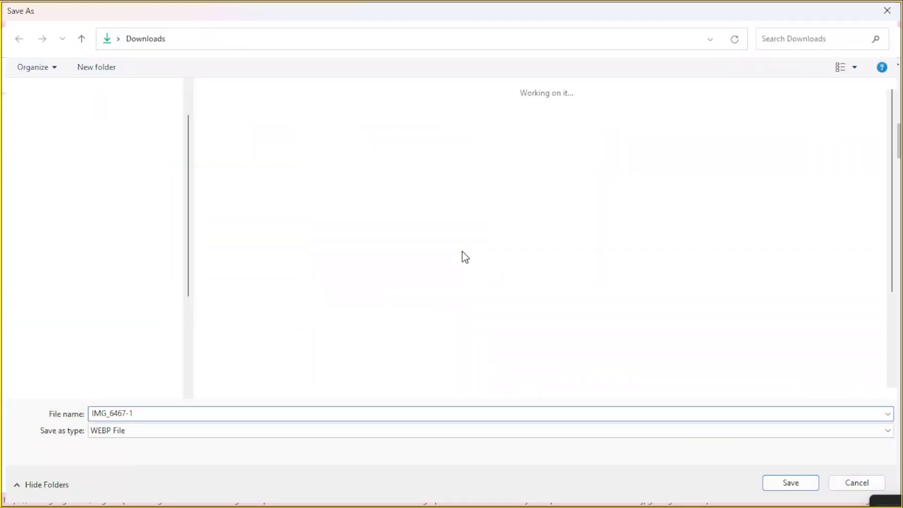
{"action": "key", "text": "Escape"}
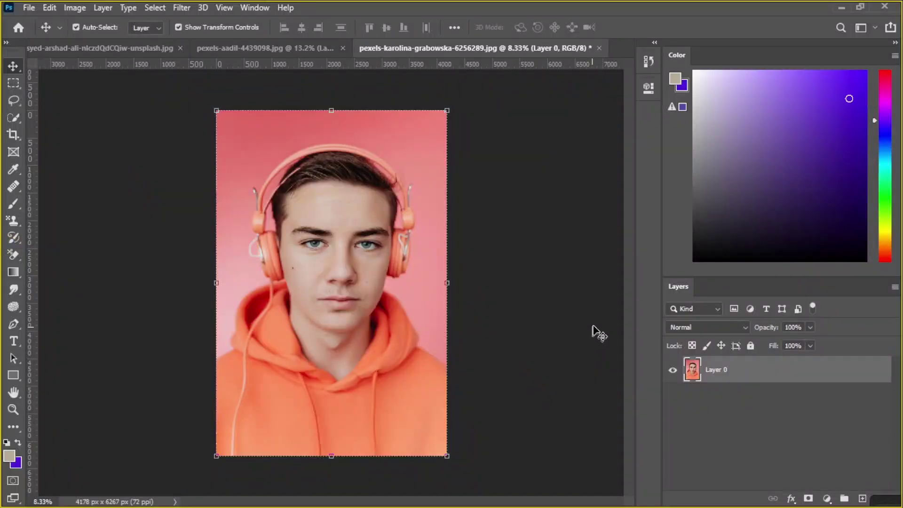
{"action": "key", "text": "Tab"}
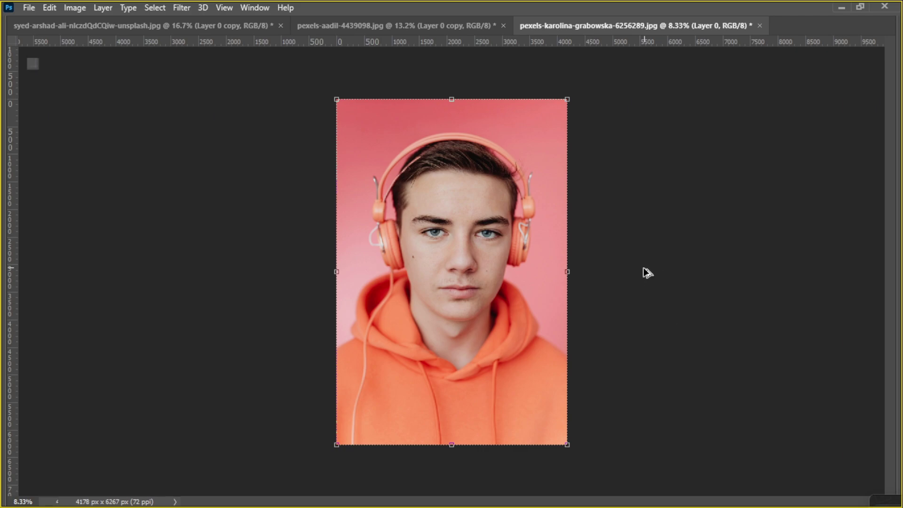
Step: Switch to Chrome and capture a rectangular screen snip of the previewed chair picture
{"action": "key", "text": "alt+Tab"}
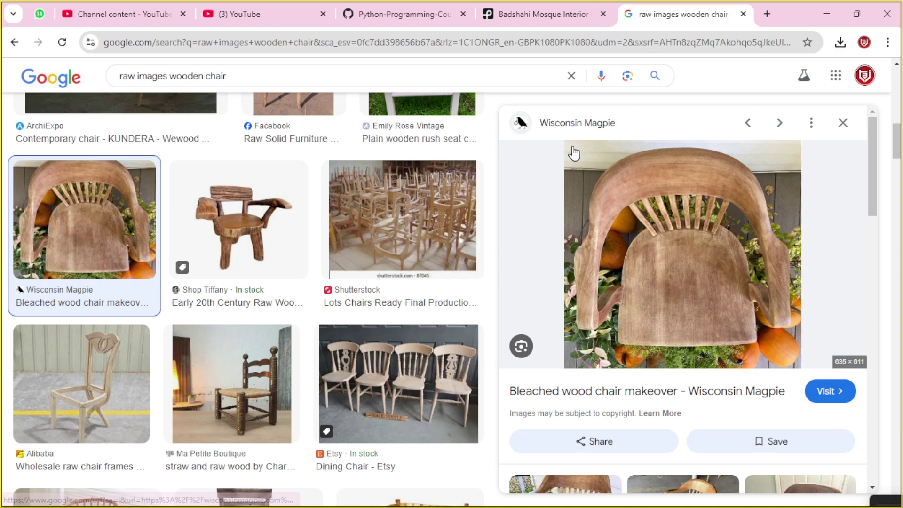
{"action": "key", "text": "shift+super+s"}
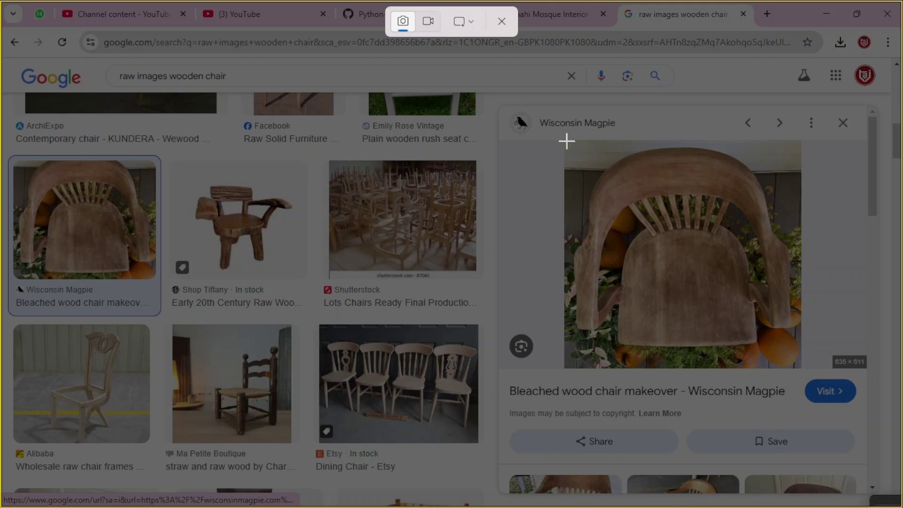
{"action": "left_click_drag", "start_coordinate": [564, 140], "coordinate": [798, 362]}
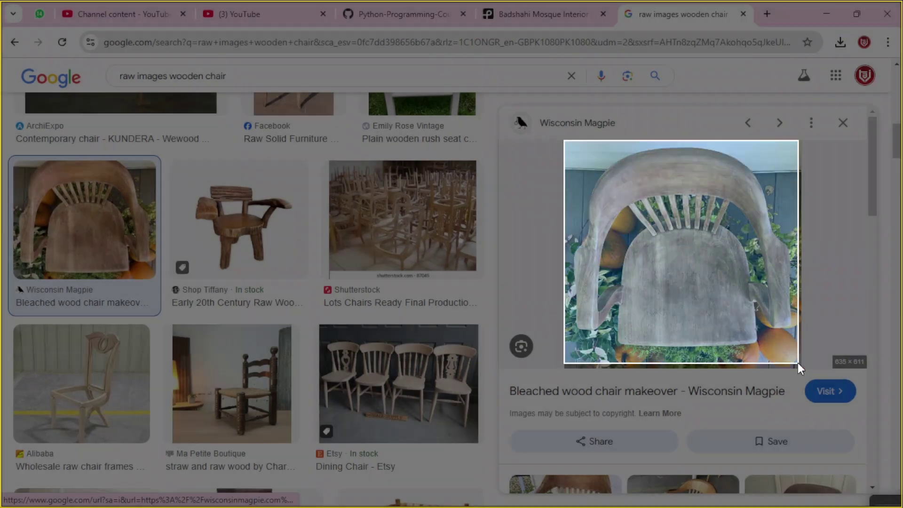
Step: Switch to Photoshop, paste the chair snip into the headphones portrait document and enlarge it to about 810%
{"action": "key", "text": "alt+Tab"}
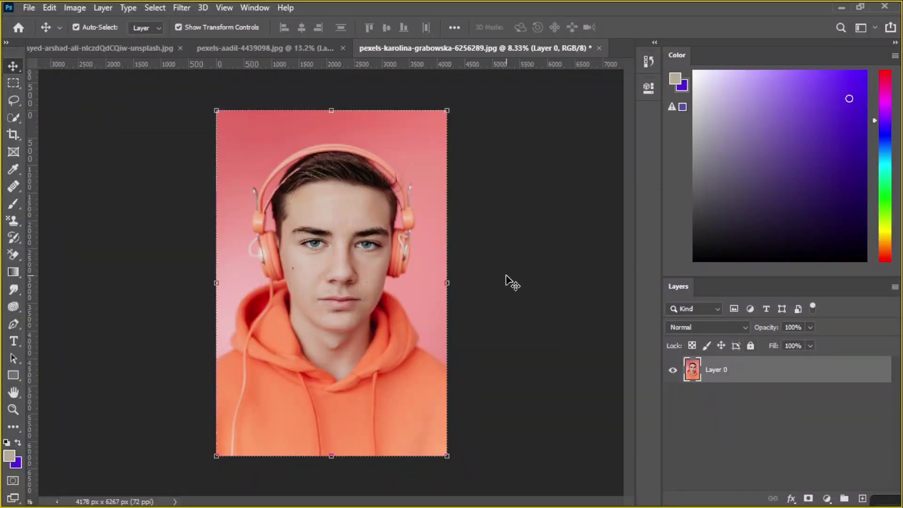
{"action": "key", "text": "ctrl+v"}
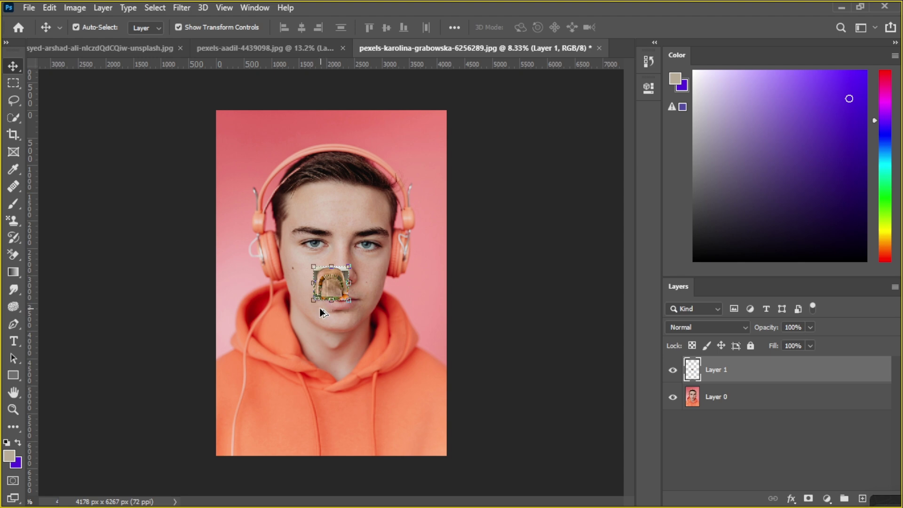
{"action": "left_click_drag", "start_coordinate": [348, 300], "coordinate": [490, 359]}
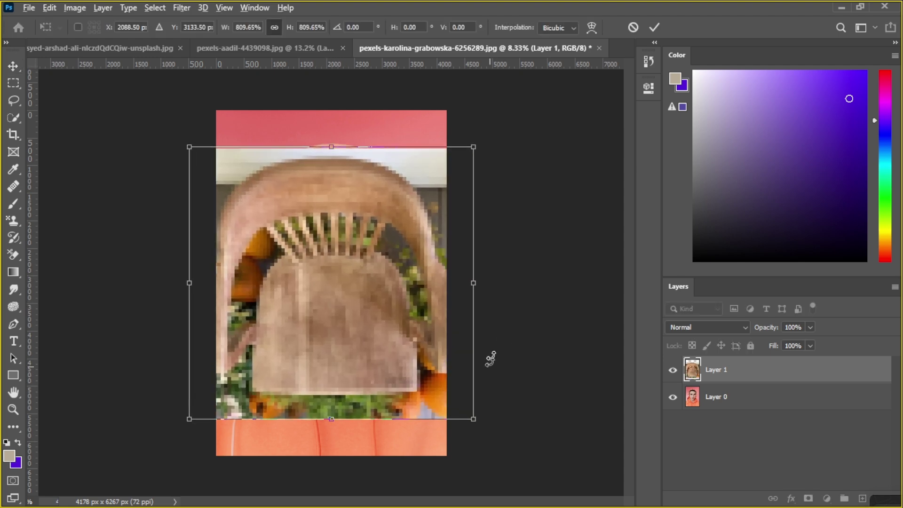
{"action": "left_click", "coordinate": [653, 33]}
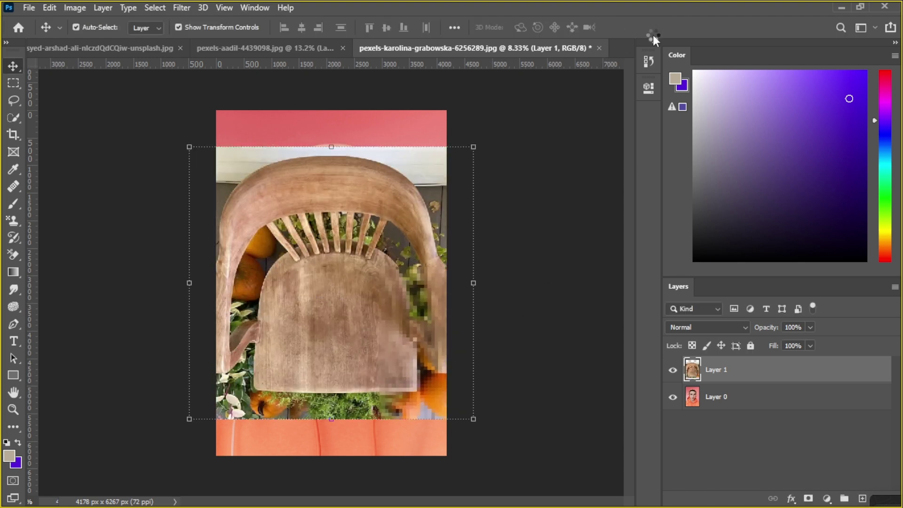
Step: Hide Layer 0, the headphones portrait beneath the chair picture
{"action": "key", "text": "alt"}
{"action": "scroll", "coordinate": [288, 274], "scroll_direction": "up", "scroll_amount": 1}
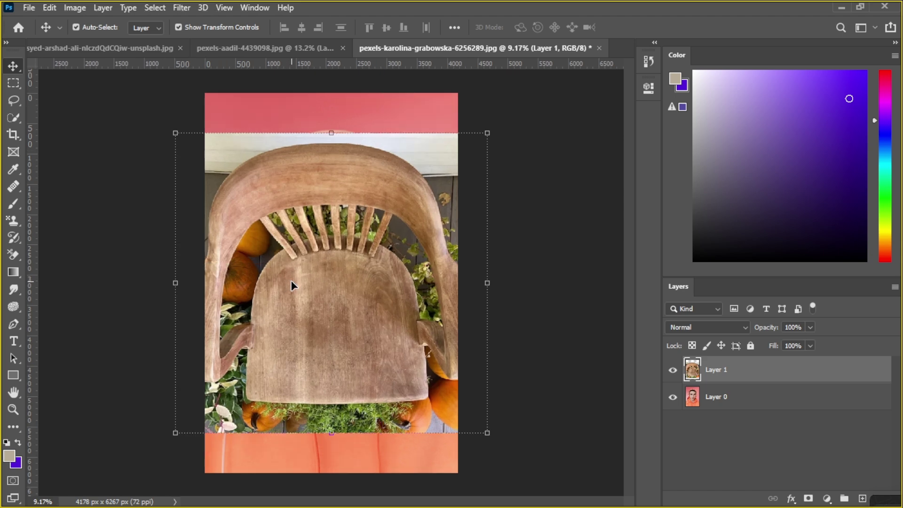
{"action": "left_click_drag", "start_coordinate": [304, 290], "coordinate": [801, 468]}
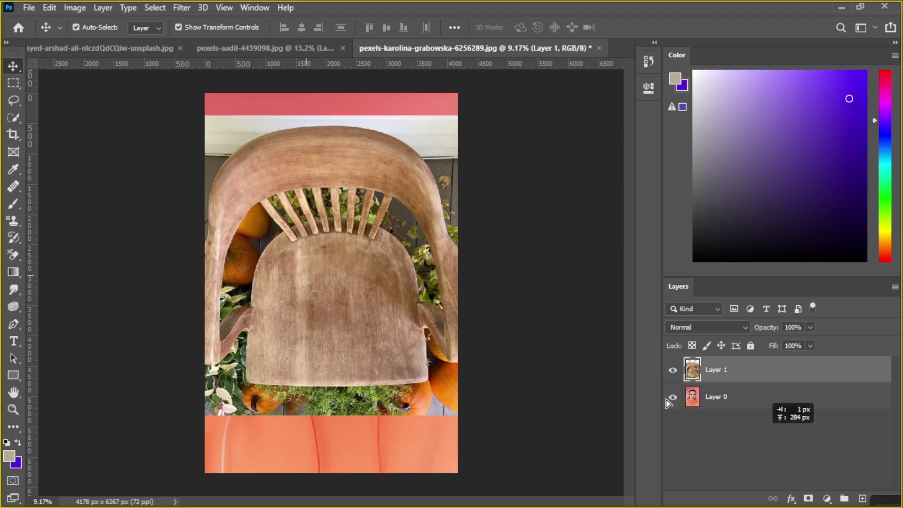
{"action": "left_click_drag", "start_coordinate": [668, 402], "coordinate": [673, 397]}
{"action": "left_click", "coordinate": [458, 203]}
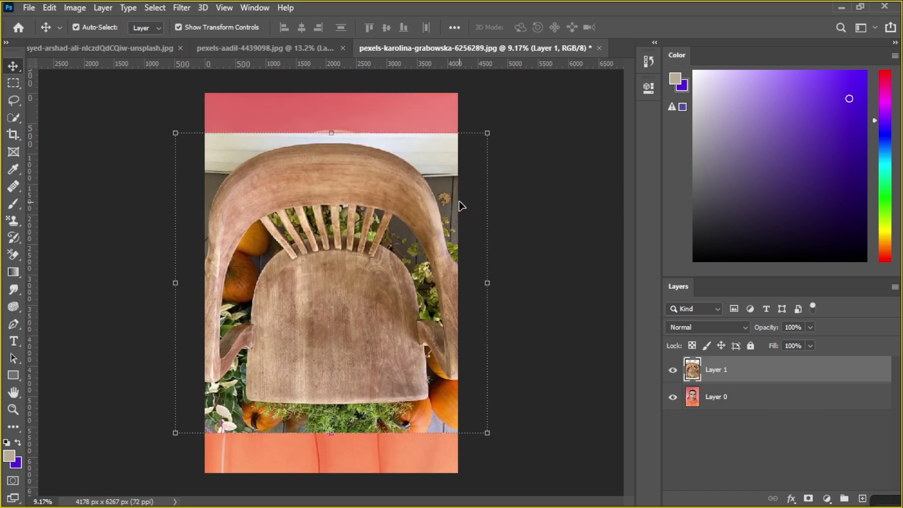
{"action": "left_click", "coordinate": [710, 404]}
{"action": "left_click", "coordinate": [672, 397]}
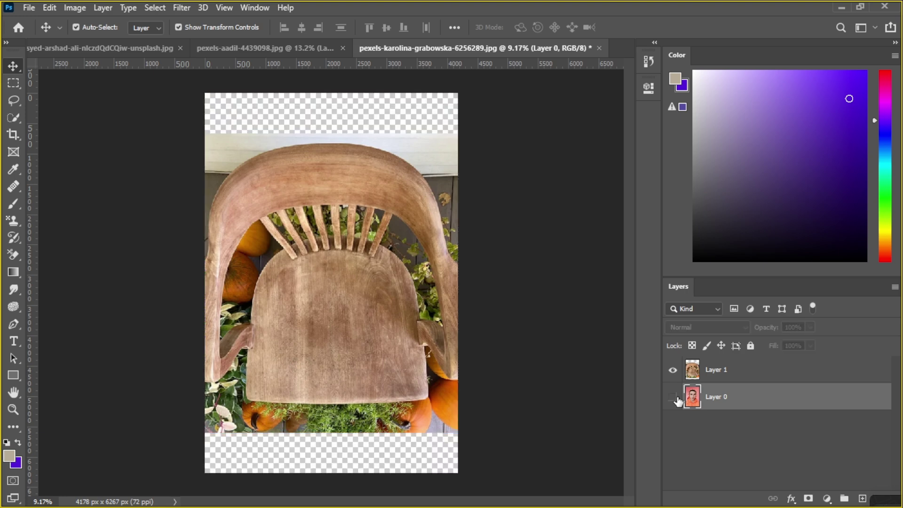
Step: Scale the chair layer down to about 88% and center it horizontally in the upper part of the canvas
{"action": "left_click", "coordinate": [354, 242]}
{"action": "left_click_drag", "start_coordinate": [354, 242], "coordinate": [342, 213]}
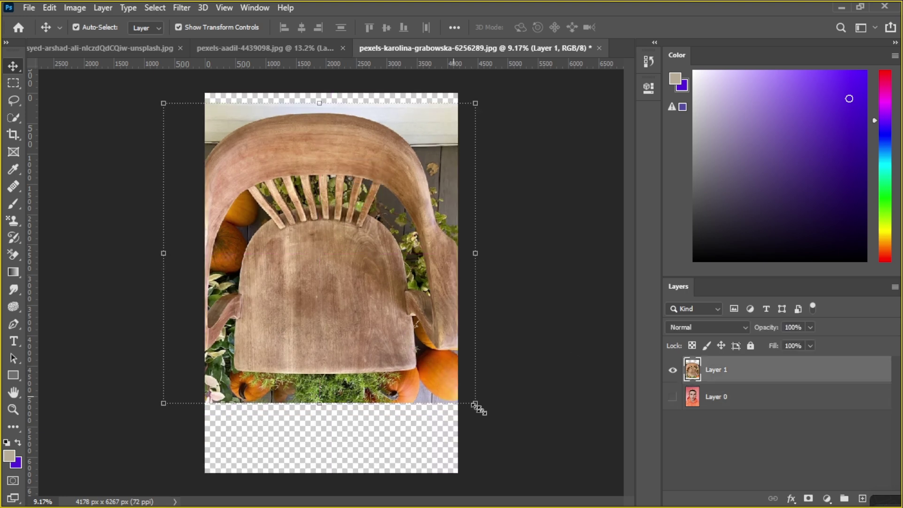
{"action": "left_click_drag", "start_coordinate": [479, 403], "coordinate": [437, 366]}
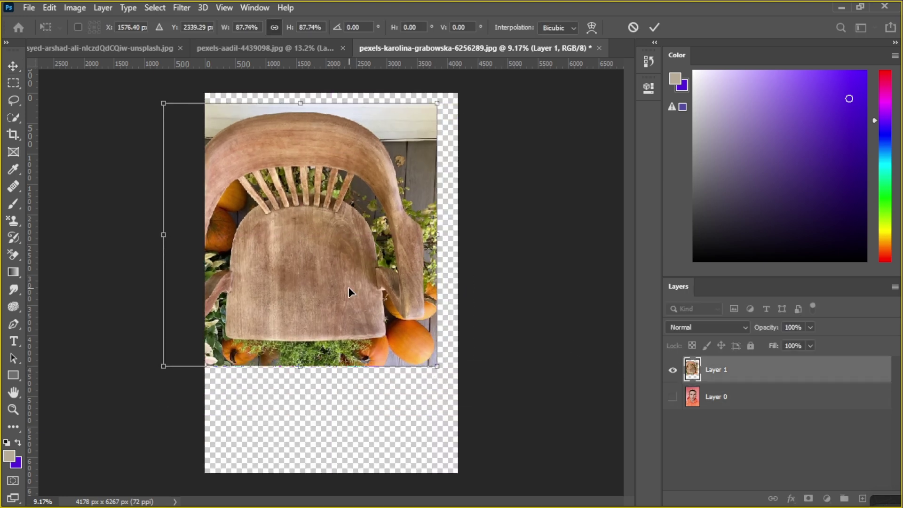
{"action": "left_click_drag", "start_coordinate": [349, 291], "coordinate": [379, 318]}
{"action": "scroll", "coordinate": [341, 308], "scroll_direction": "up", "scroll_amount": 1}
{"action": "scroll", "coordinate": [340, 308], "scroll_direction": "up", "scroll_amount": 1}
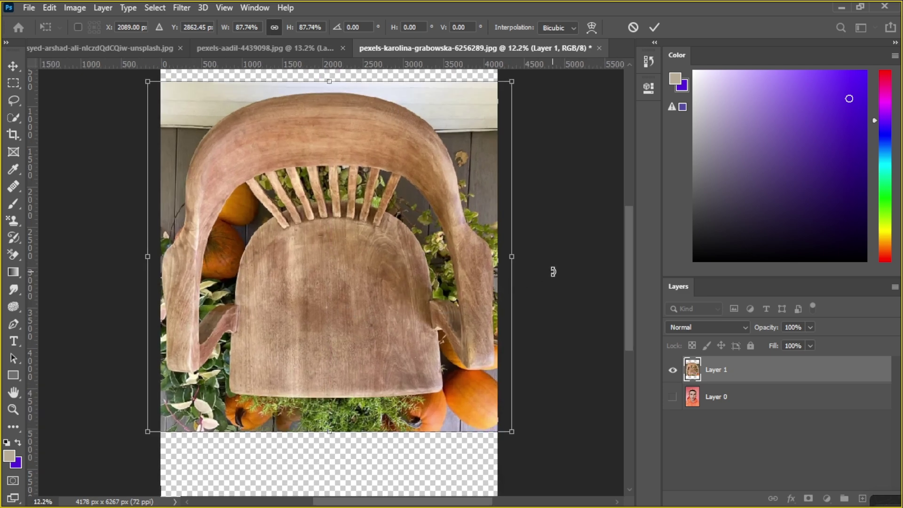
Step: Apply the chair's transform and start a selection on its backrest with the Quick Selection Tool
{"action": "right_click", "coordinate": [14, 122]}
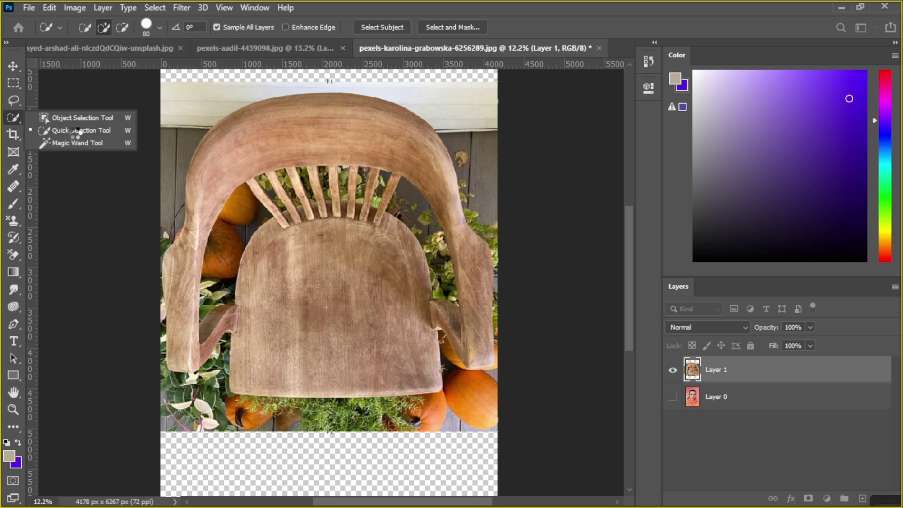
{"action": "left_click", "coordinate": [76, 131]}
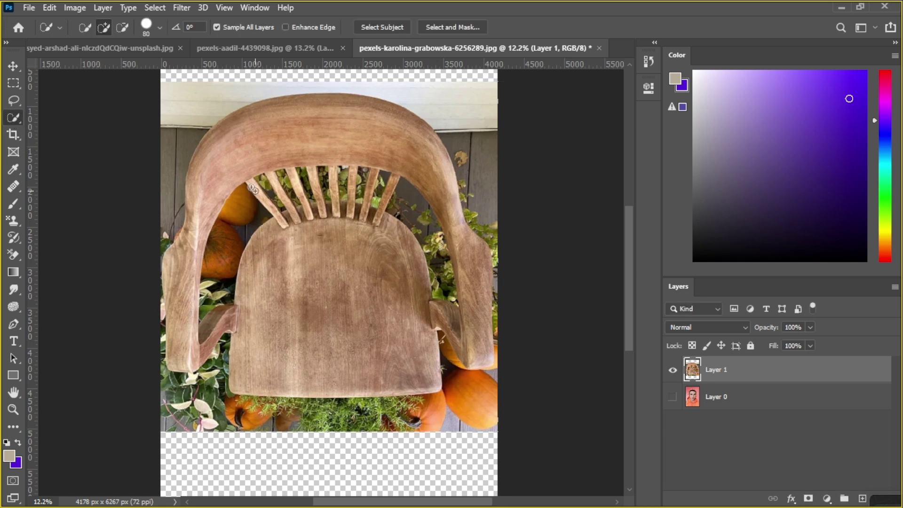
{"action": "left_click_drag", "start_coordinate": [271, 131], "coordinate": [242, 143]}
Step: Extend the selection over the whole chair with a 400 px brush, reducing it to 200 px for the left arm
{"action": "key", "text": "bracketright"}
{"action": "key", "text": "bracketright"}
{"action": "key", "text": "bracketright"}
{"action": "key", "text": "bracketright"}
{"action": "key", "text": "bracketright"}
{"action": "key", "text": "bracketright"}
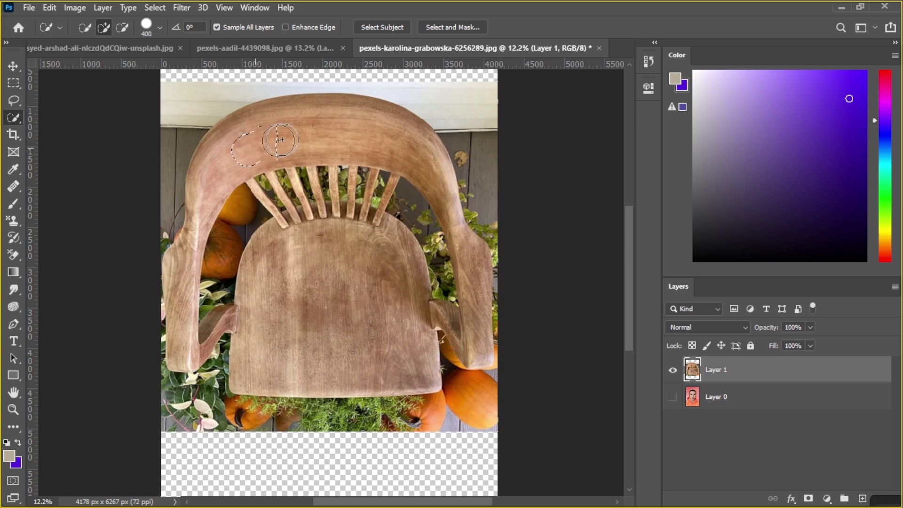
{"action": "mouse_move", "coordinate": [282, 137]}
{"action": "left_mouse_down"}
{"action": "mouse_move", "coordinate": [329, 131]}
{"action": "mouse_move", "coordinate": [377, 138]}
{"action": "mouse_move", "coordinate": [405, 219]}
{"action": "mouse_move", "coordinate": [446, 288]}
{"action": "mouse_move", "coordinate": [433, 335]}
{"action": "mouse_move", "coordinate": [342, 335]}
{"action": "mouse_move", "coordinate": [202, 205]}
{"action": "left_mouse_up"}
{"action": "key", "text": "bracketleft"}
{"action": "key", "text": "bracketleft"}
{"action": "key", "text": "bracketleft"}
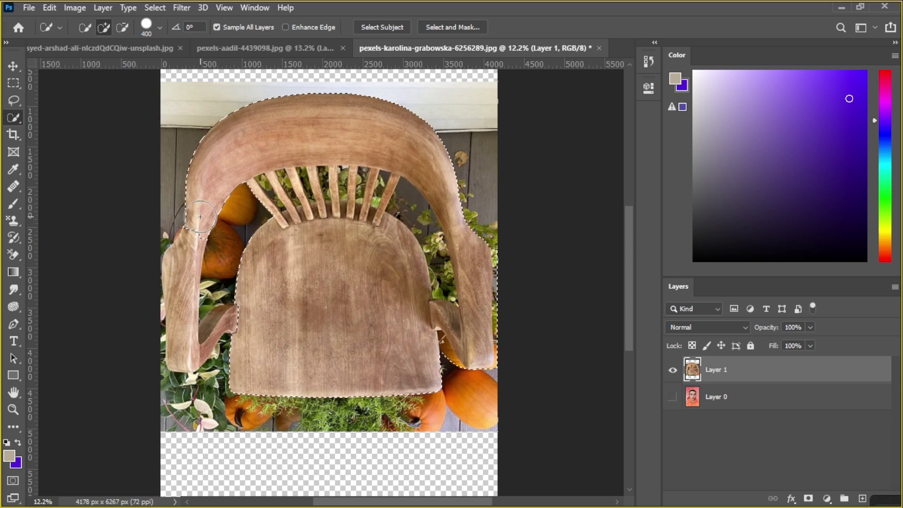
{"action": "left_click_drag", "start_coordinate": [201, 216], "coordinate": [182, 336]}
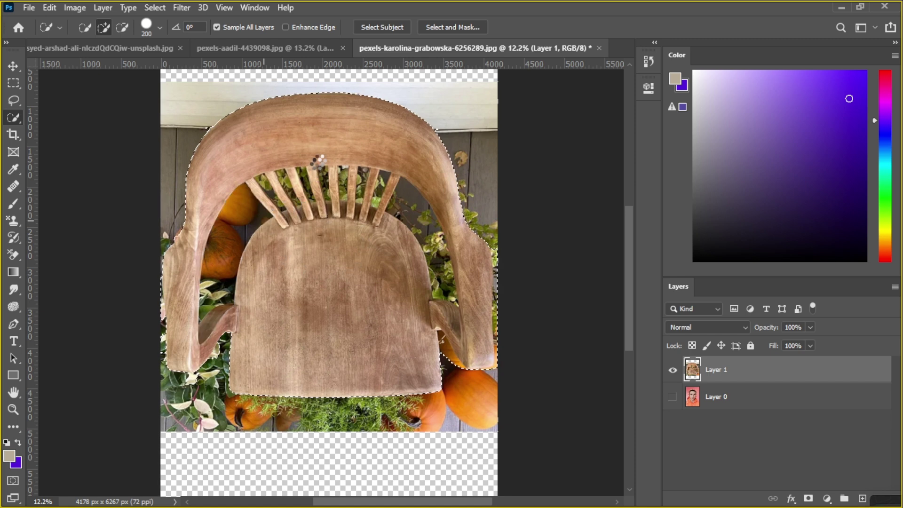
Step: Open the Vibrance adjustment for the selected chair and set Vibrance to +16 and Saturation to +3
{"action": "left_click", "coordinate": [75, 8]}
{"action": "mouse_move", "coordinate": [101, 42]}
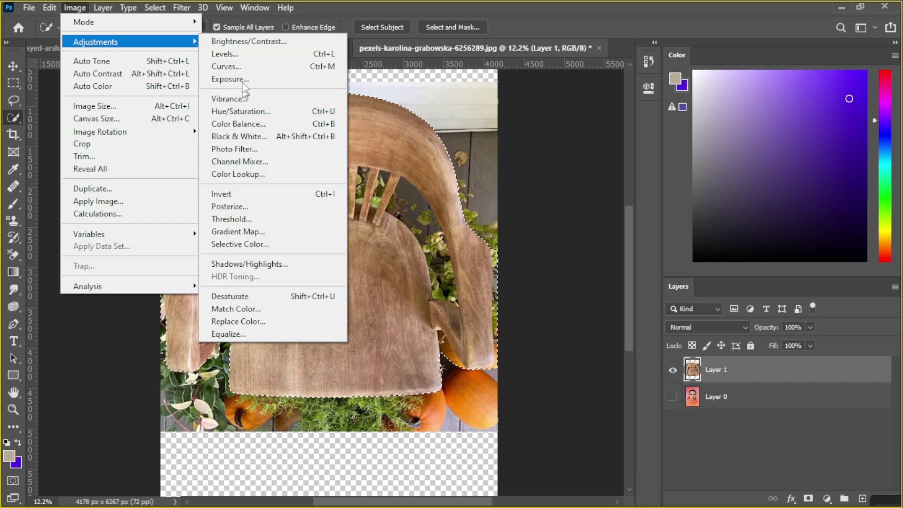
{"action": "left_click", "coordinate": [240, 99]}
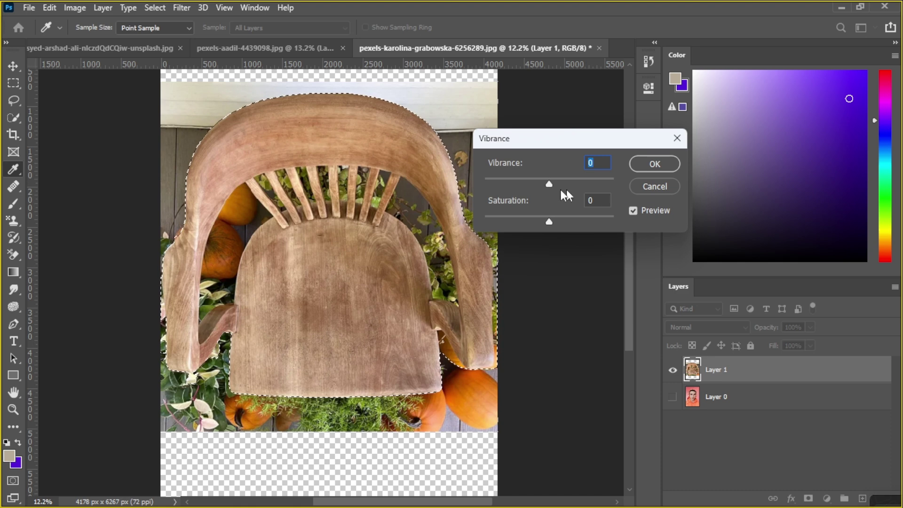
{"action": "left_click_drag", "start_coordinate": [550, 223], "coordinate": [557, 182]}
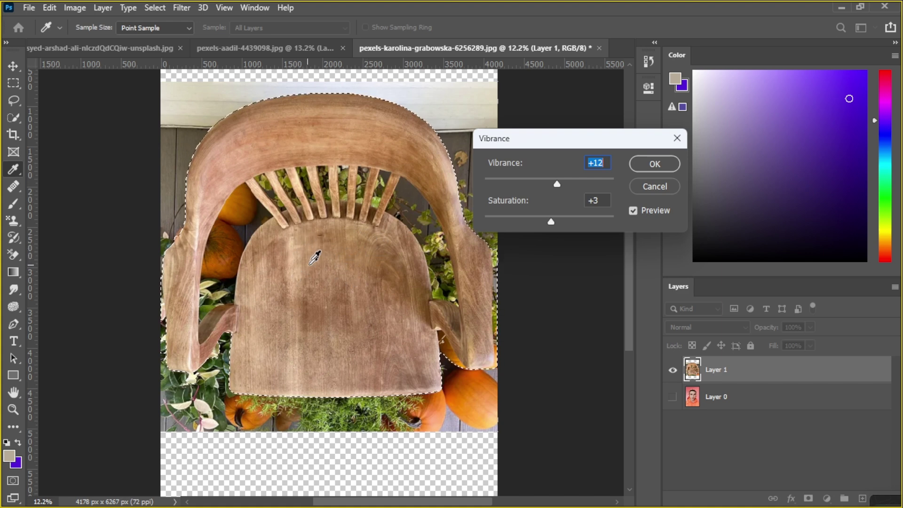
{"action": "mouse_move", "coordinate": [556, 185]}
{"action": "left_mouse_down"}
{"action": "mouse_move", "coordinate": [584, 184]}
{"action": "mouse_move", "coordinate": [560, 184]}
{"action": "left_mouse_up"}
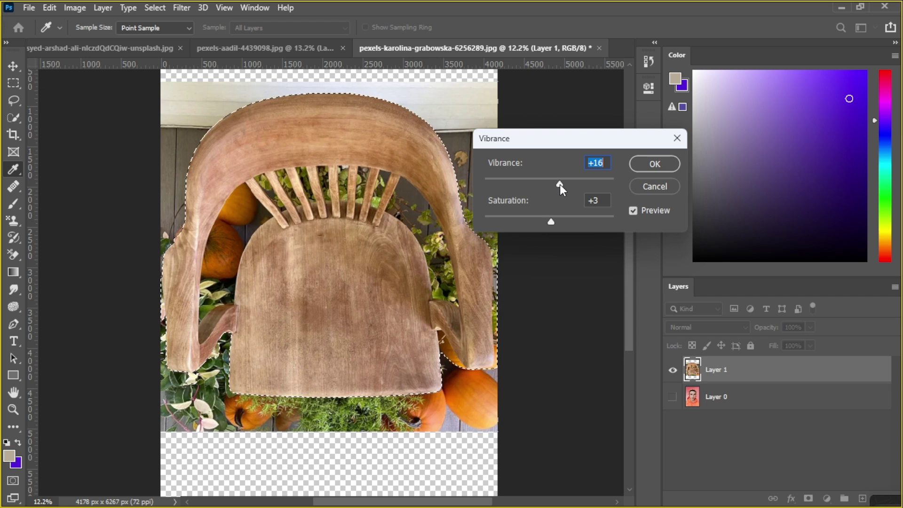
Step: Apply the adjustment to the chair with Vibrance +62 and Saturation +15, and remove the selection
{"action": "left_click_drag", "start_coordinate": [551, 222], "coordinate": [572, 221]}
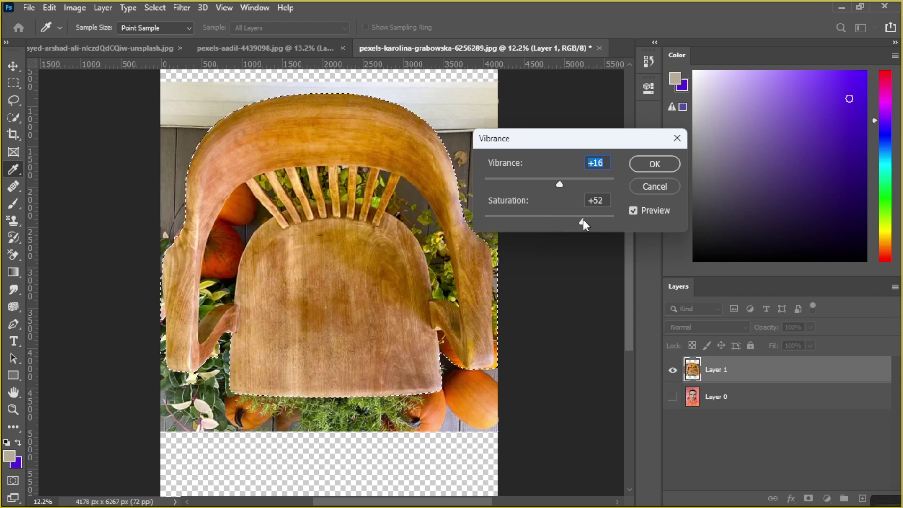
{"action": "left_click_drag", "start_coordinate": [608, 221], "coordinate": [557, 222]}
{"action": "left_click_drag", "start_coordinate": [560, 183], "coordinate": [589, 185]}
{"action": "mouse_move", "coordinate": [553, 222]}
{"action": "left_mouse_down"}
{"action": "mouse_move", "coordinate": [570, 221]}
{"action": "mouse_move", "coordinate": [538, 221]}
{"action": "mouse_move", "coordinate": [561, 220]}
{"action": "left_mouse_up"}
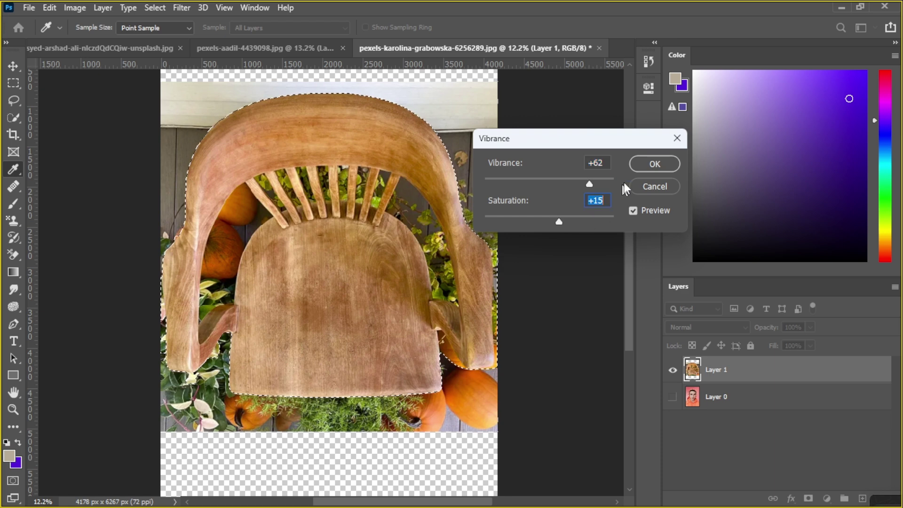
{"action": "left_click", "coordinate": [642, 164]}
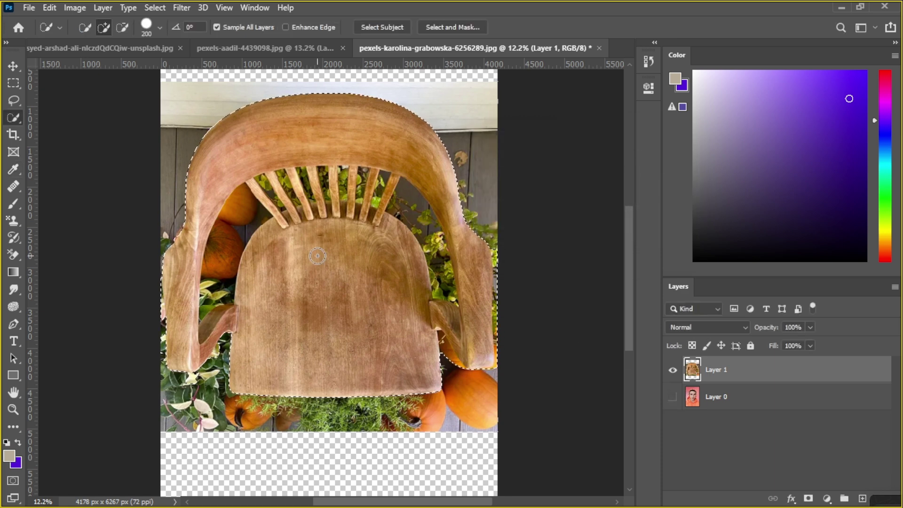
{"action": "key", "text": "ctrl+d"}
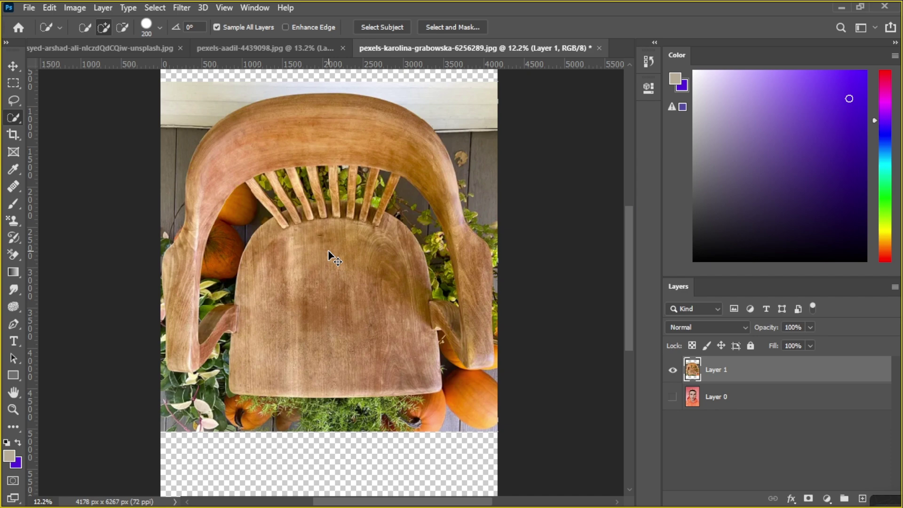
Step: Compare the chair before and after the Vibrance adjustment by repeatedly undoing and restoring it
{"action": "key", "text": "ctrl+z"}
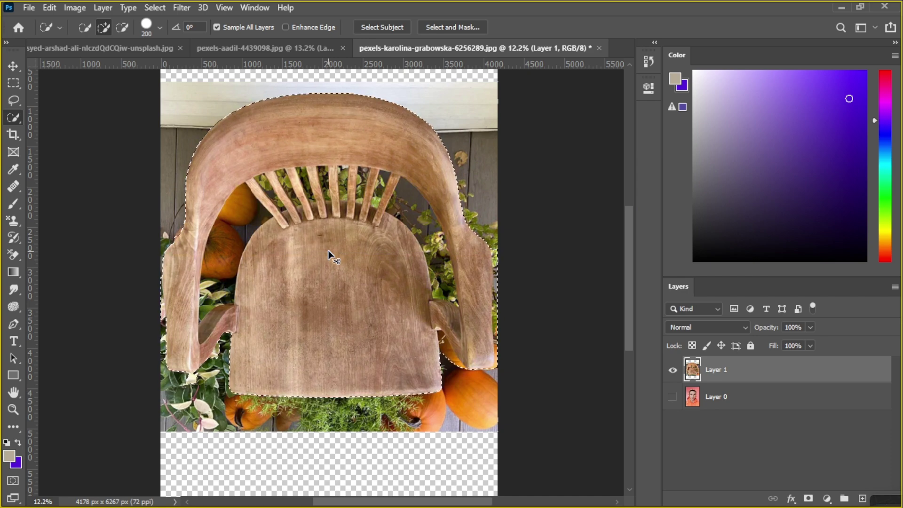
{"action": "scroll", "coordinate": [328, 251], "scroll_direction": "up", "scroll_amount": 4}
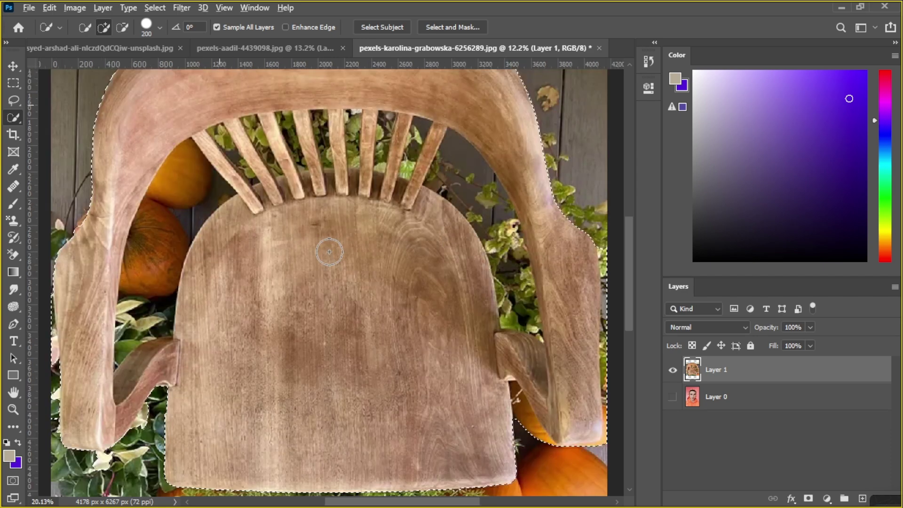
{"action": "scroll", "coordinate": [331, 252], "scroll_direction": "up", "scroll_amount": 1}
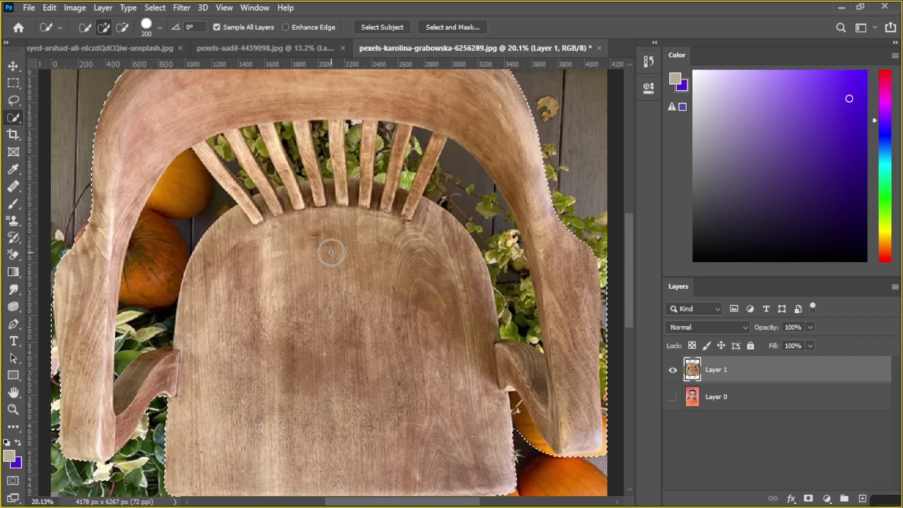
{"action": "key", "text": "ctrl+z"}
{"action": "key", "text": "ctrl+z"}
{"action": "key", "text": "ctrl+z"}
{"action": "key", "text": "ctrl+z"}
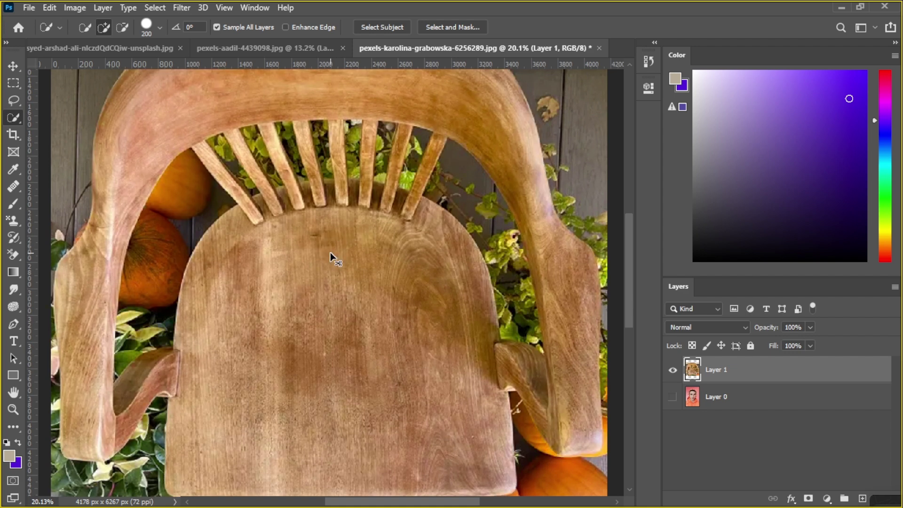
{"action": "key", "text": "ctrl+z"}
{"action": "key", "text": "ctrl+z"}
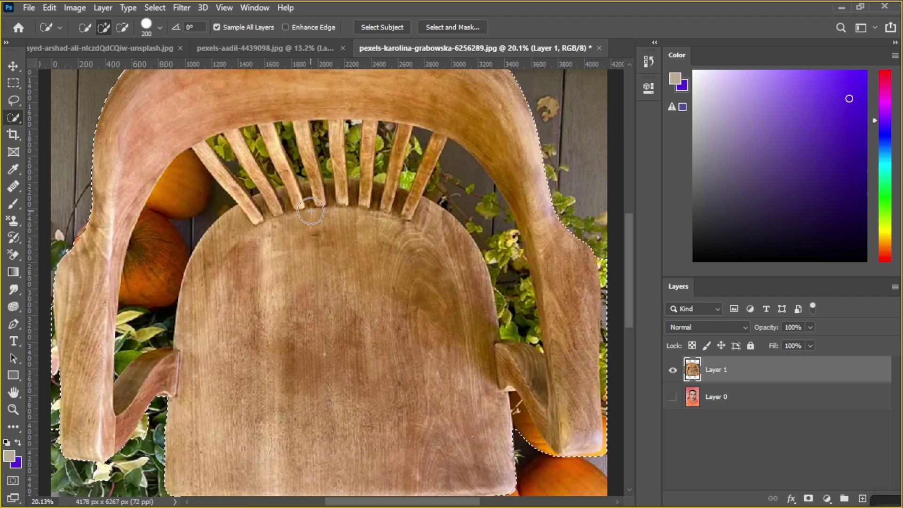
{"action": "scroll", "coordinate": [311, 211], "scroll_direction": "down", "scroll_amount": 1}
{"action": "scroll", "coordinate": [311, 211], "scroll_direction": "down", "scroll_amount": 5}
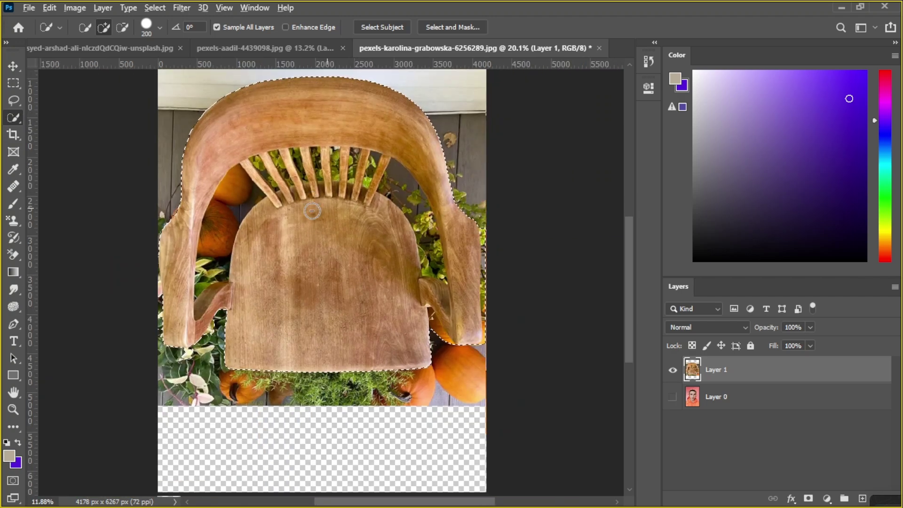
{"action": "scroll", "coordinate": [426, 215], "scroll_direction": "up", "scroll_amount": 4}
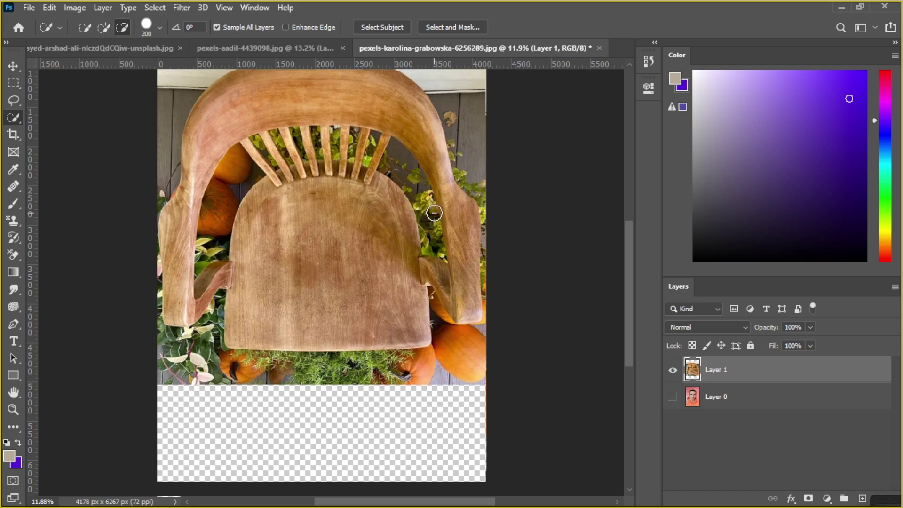
{"action": "key", "text": "alt+Tab"}
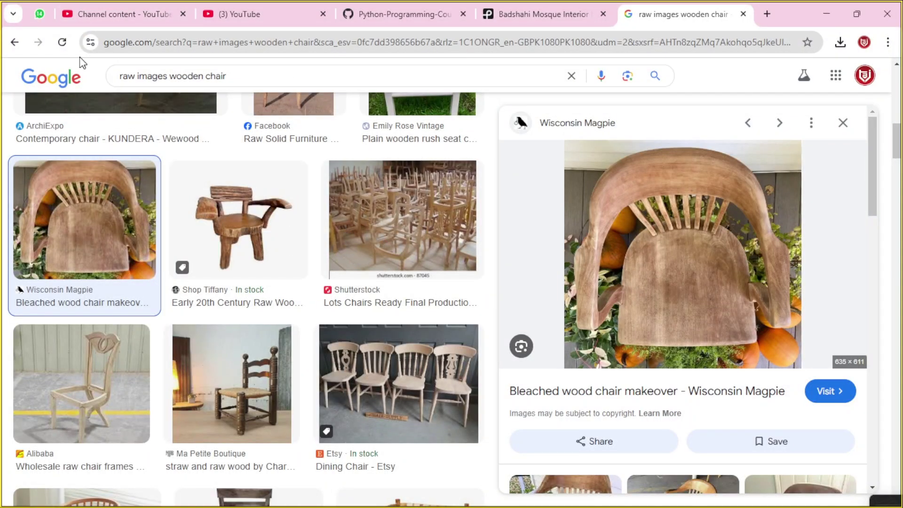
{"action": "double_click", "coordinate": [235, 79]}
{"action": "triple_click", "coordinate": [235, 79]}
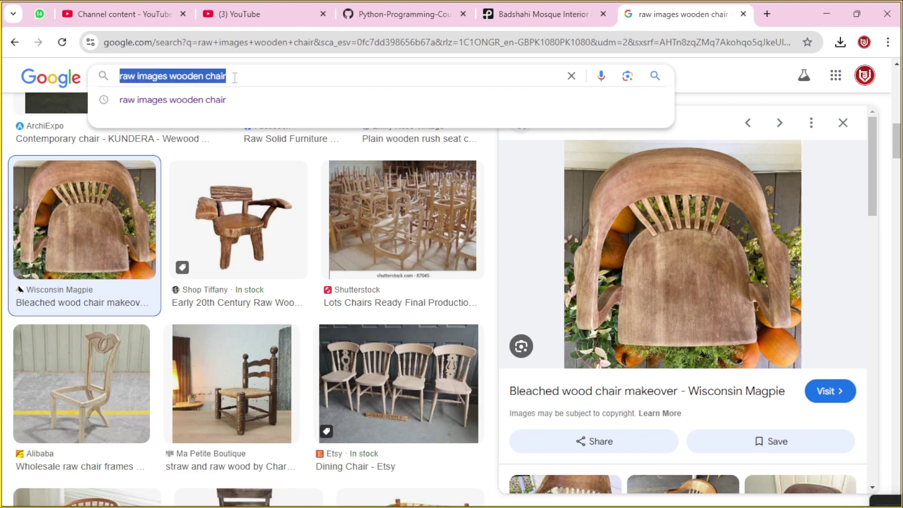
Step: Switch to the YouTube browser window, search for "heu saturation" and look over the first results
{"action": "key", "text": "alt+Tab"}
{"action": "left_click", "coordinate": [271, 77]}
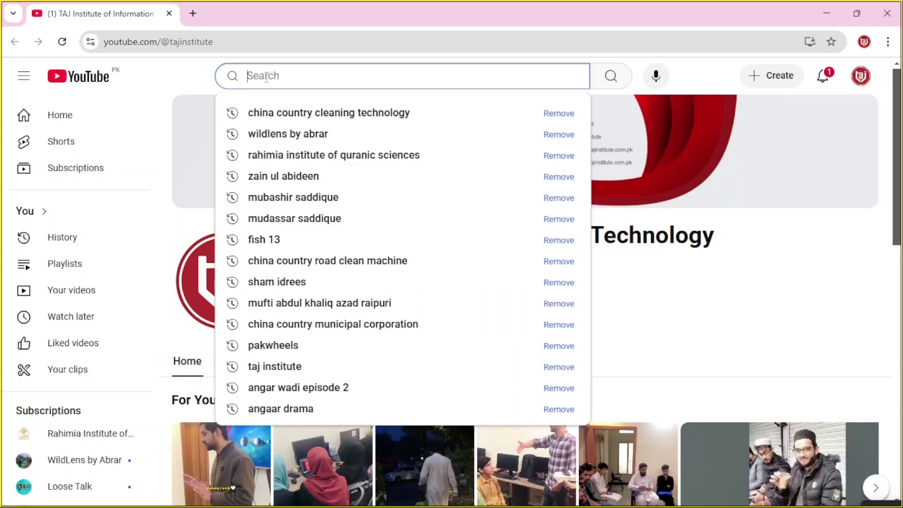
{"action": "type", "text": "heu s"}
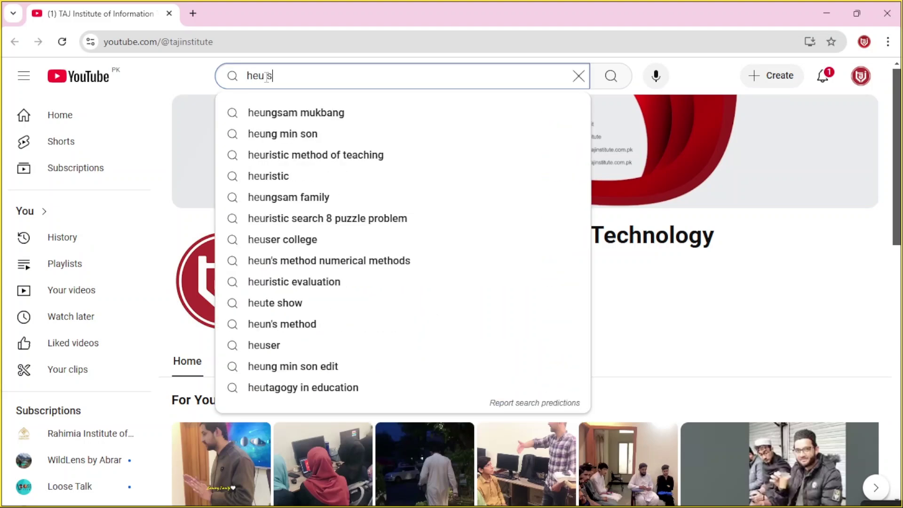
{"action": "type", "text": "aturation"}
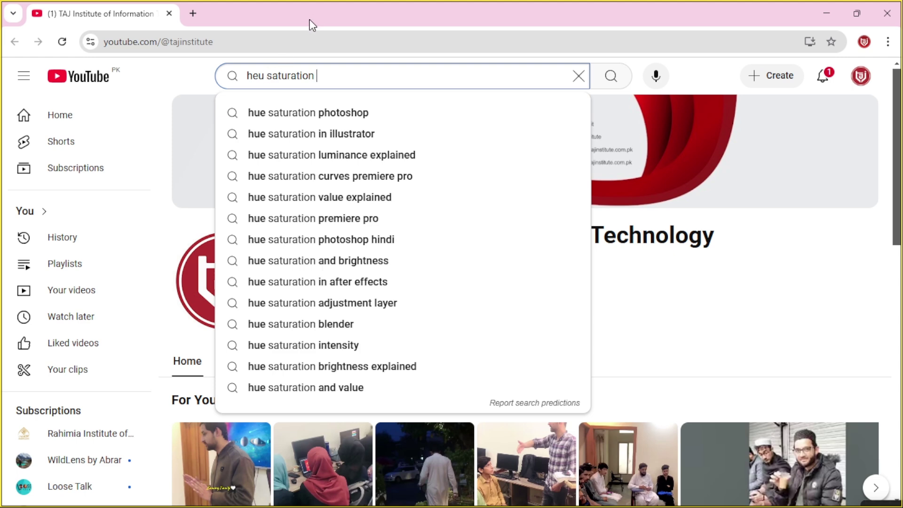
{"action": "key", "text": "Return"}
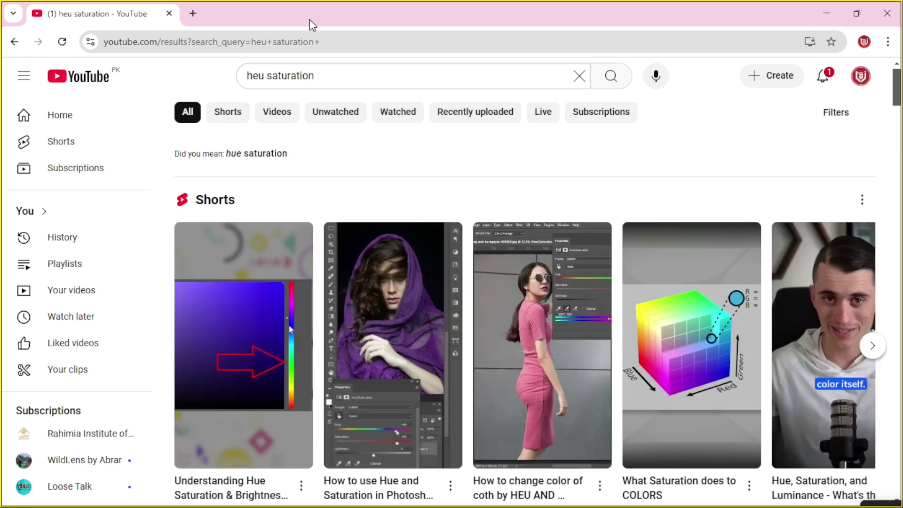
{"action": "scroll", "coordinate": [413, 278], "scroll_direction": "down", "scroll_amount": 5}
{"action": "scroll", "coordinate": [413, 278], "scroll_direction": "down", "scroll_amount": 2}
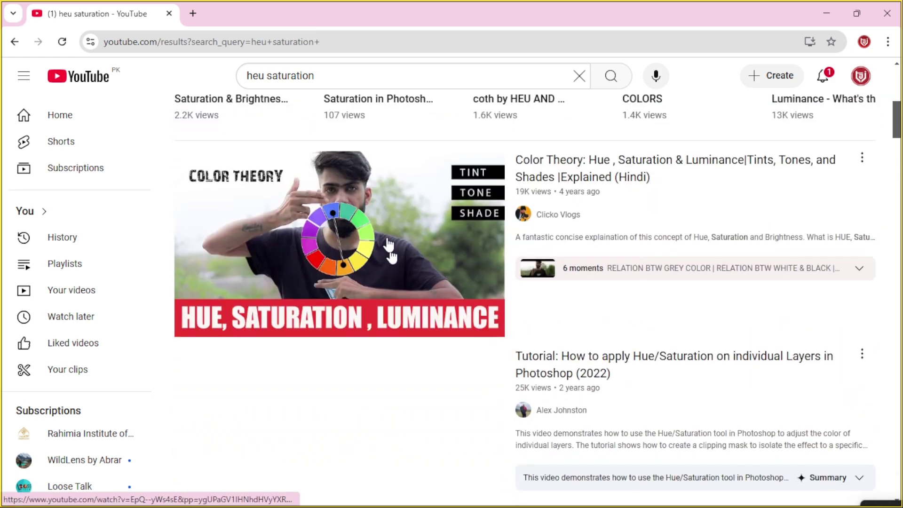
Step: Search YouTube for the suggested query "hue and saturation photoshop"
{"action": "left_click", "coordinate": [357, 75]}
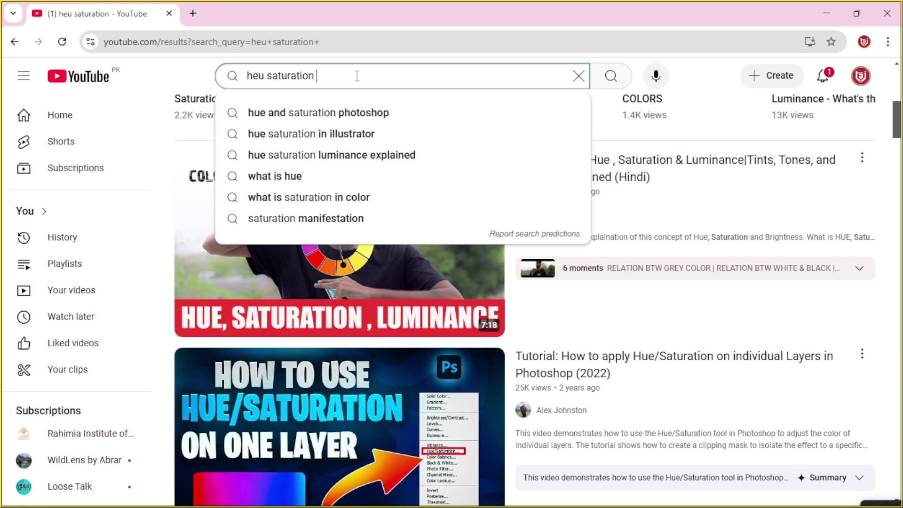
{"action": "key", "text": "Down"}
{"action": "key", "text": "Return"}
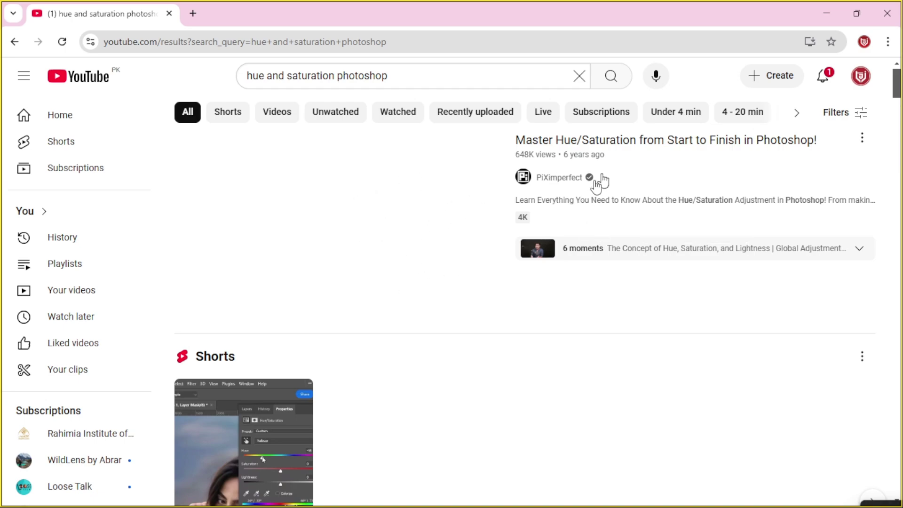
Step: Examine the video results and thumbnails for hue and saturation tutorials as example images
{"action": "scroll", "coordinate": [427, 262], "scroll_direction": "down", "scroll_amount": 2}
{"action": "scroll", "coordinate": [399, 261], "scroll_direction": "up", "scroll_amount": 2}
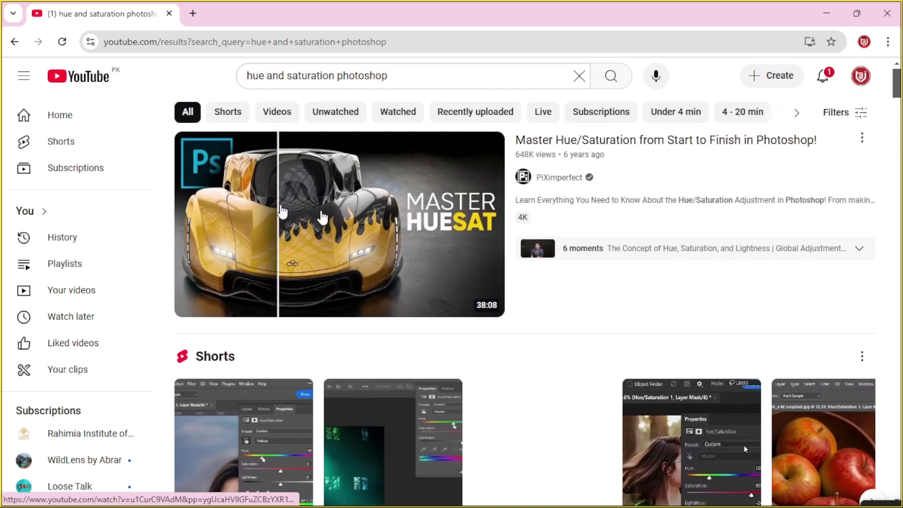
{"action": "scroll", "coordinate": [329, 232], "scroll_direction": "down", "scroll_amount": 5}
{"action": "scroll", "coordinate": [337, 233], "scroll_direction": "down", "scroll_amount": 5}
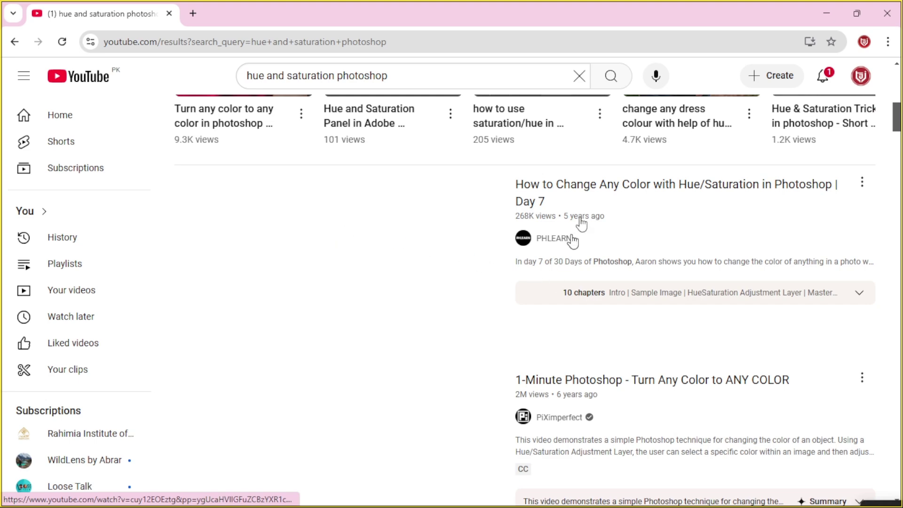
{"action": "scroll", "coordinate": [520, 234], "scroll_direction": "down", "scroll_amount": 8}
{"action": "scroll", "coordinate": [476, 242], "scroll_direction": "down", "scroll_amount": 5}
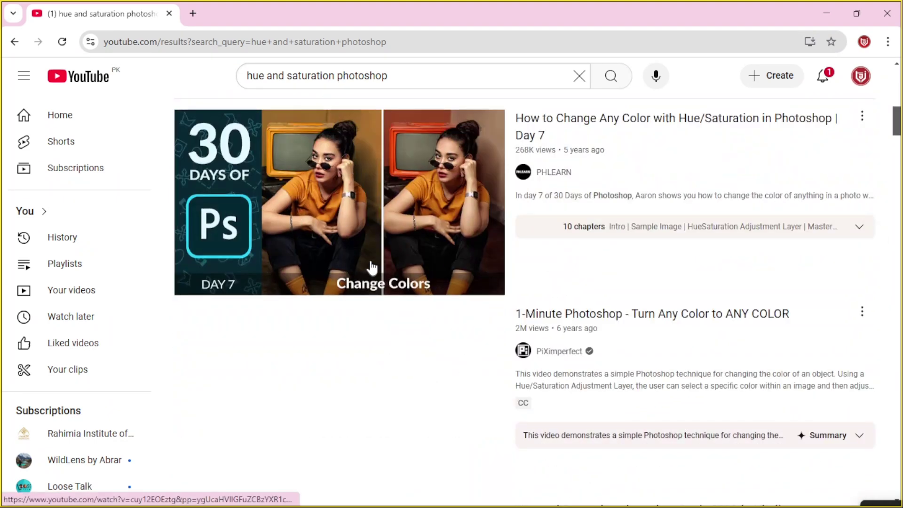
{"action": "scroll", "coordinate": [372, 225], "scroll_direction": "down", "scroll_amount": 3}
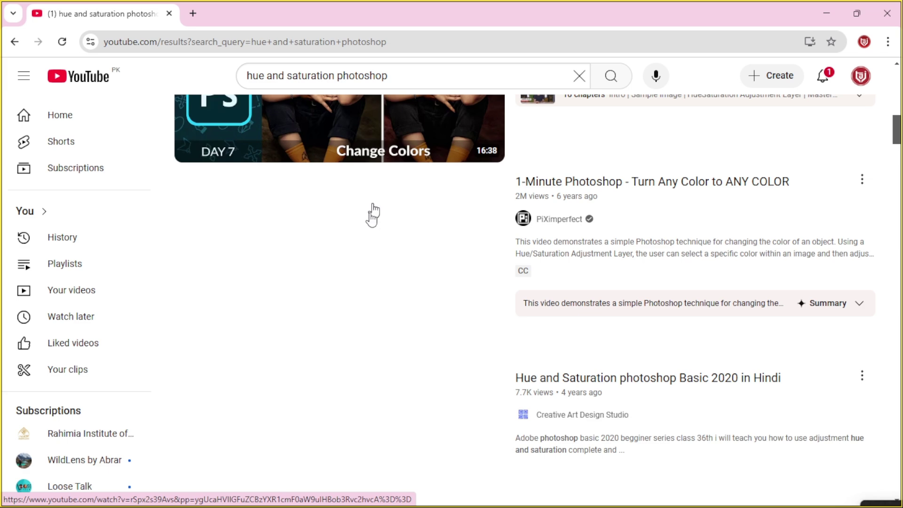
{"action": "scroll", "coordinate": [421, 376], "scroll_direction": "up", "scroll_amount": 1}
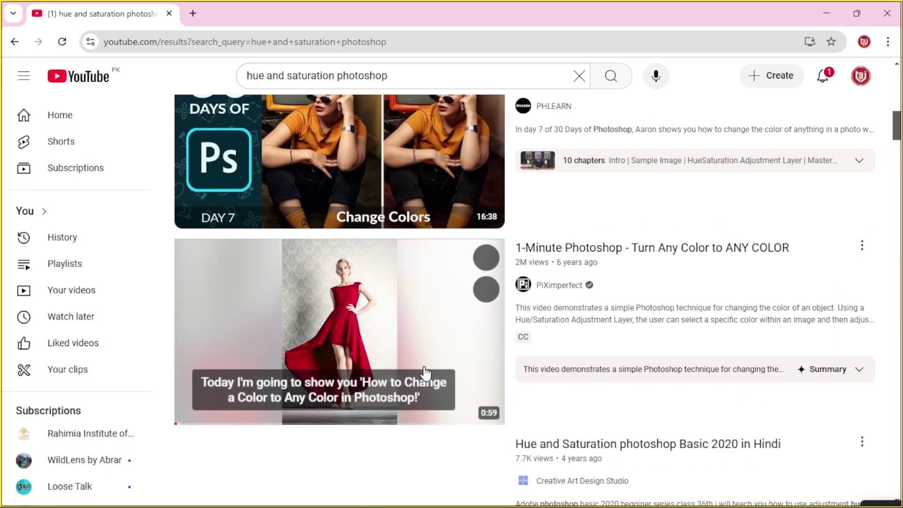
{"action": "scroll", "coordinate": [425, 373], "scroll_direction": "down", "scroll_amount": 8}
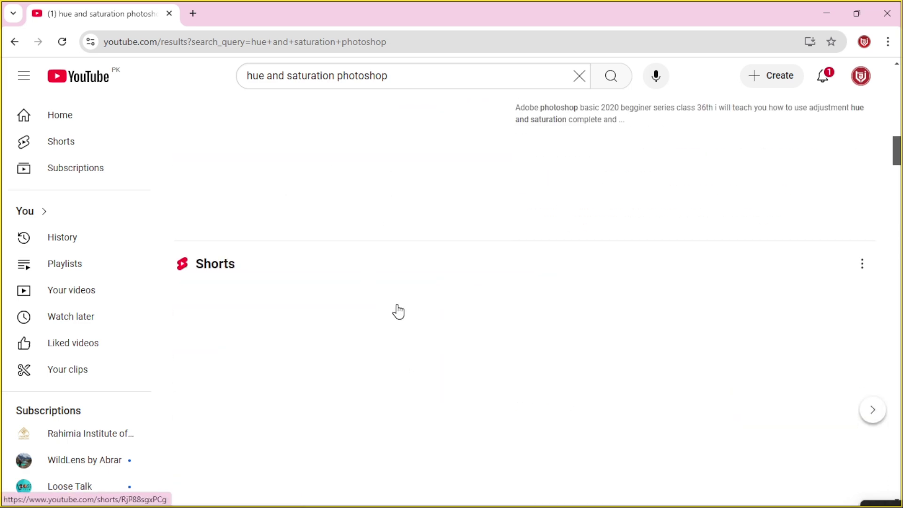
{"action": "scroll", "coordinate": [398, 312], "scroll_direction": "up", "scroll_amount": 4}
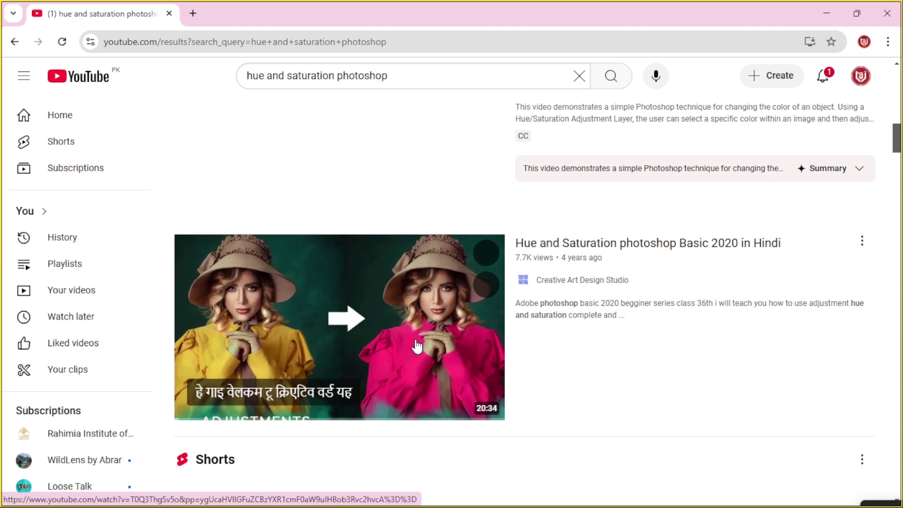
{"action": "scroll", "coordinate": [409, 280], "scroll_direction": "down", "scroll_amount": 3}
{"action": "scroll", "coordinate": [387, 261], "scroll_direction": "down", "scroll_amount": 3}
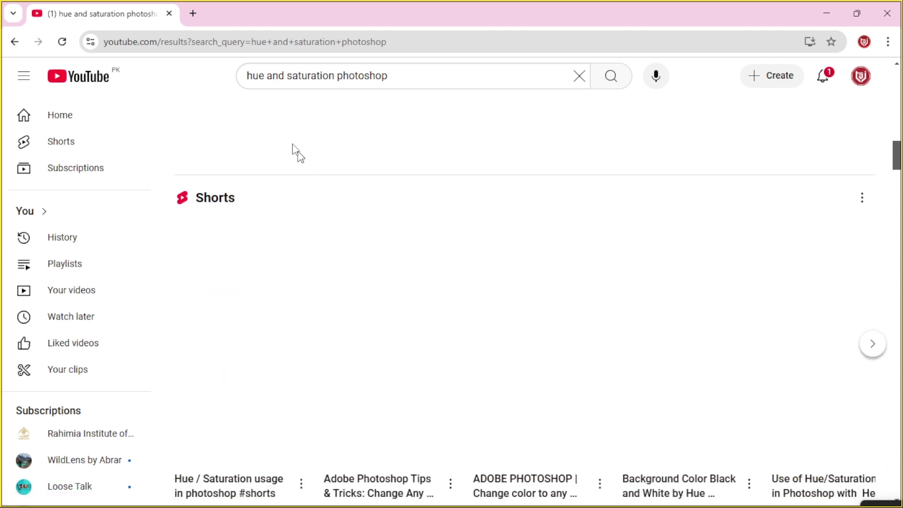
Step: Shorten the YouTube query to "hue saturation photoshop" and run the search again
{"action": "left_click", "coordinate": [287, 75]}
{"action": "key", "text": "BackSpace"}
{"action": "key", "text": "BackSpace"}
{"action": "key", "text": "BackSpace"}
{"action": "key", "text": "BackSpace"}
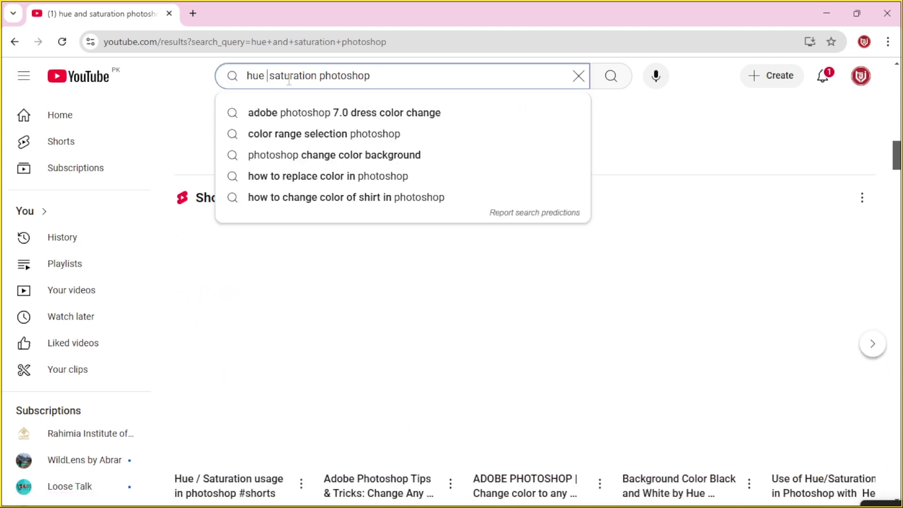
{"action": "key", "text": "Return"}
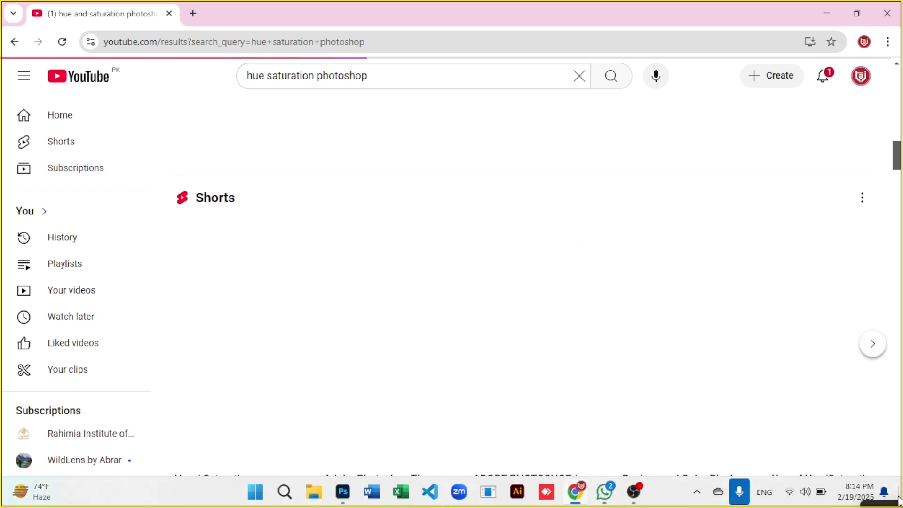
{"action": "left_click_drag", "start_coordinate": [884, 503], "coordinate": [830, 396]}
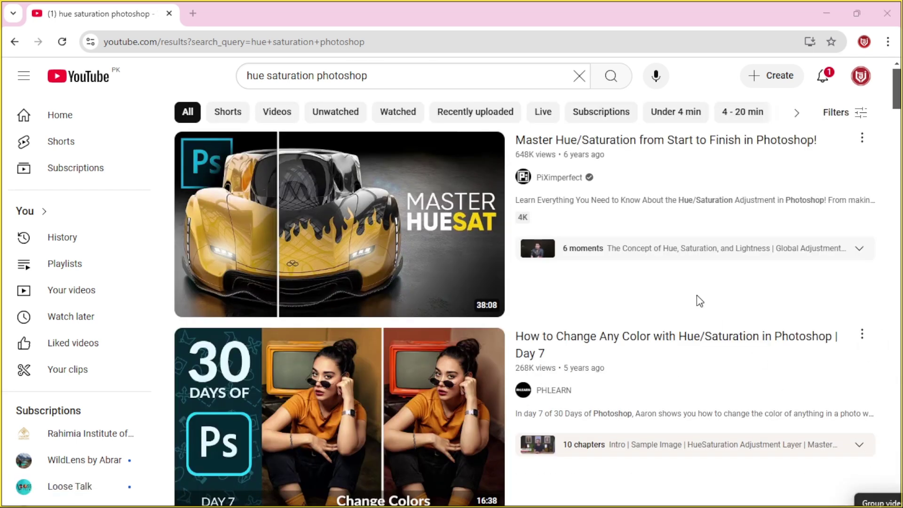
Step: Examine the "hue saturation photoshop" video results and thumbnails for a suitable colour-change example image
{"action": "scroll", "coordinate": [698, 302], "scroll_direction": "down", "scroll_amount": 7}
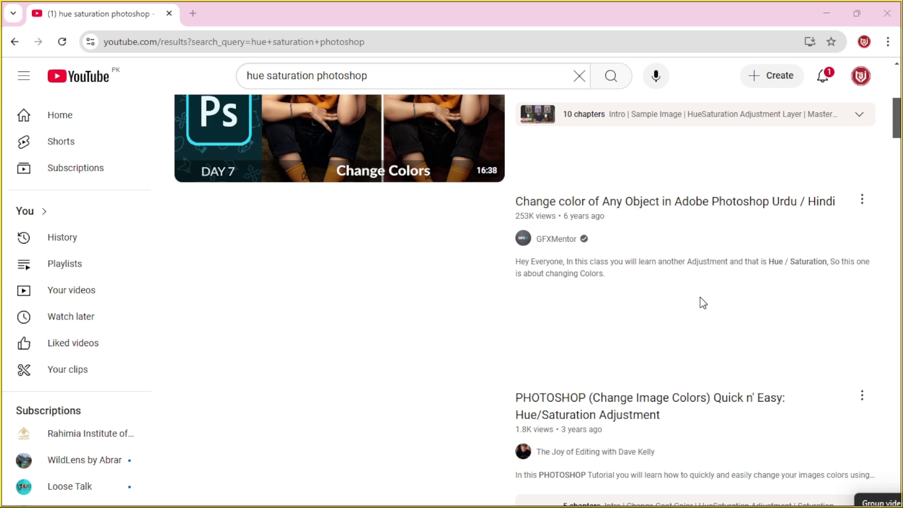
{"action": "mouse_move", "coordinate": [663, 295]}
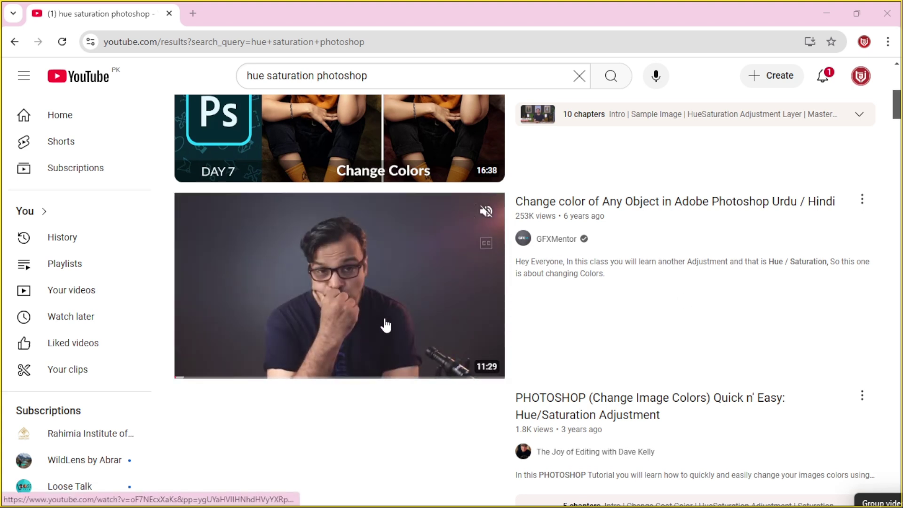
{"action": "scroll", "coordinate": [539, 362], "scroll_direction": "down", "scroll_amount": 7}
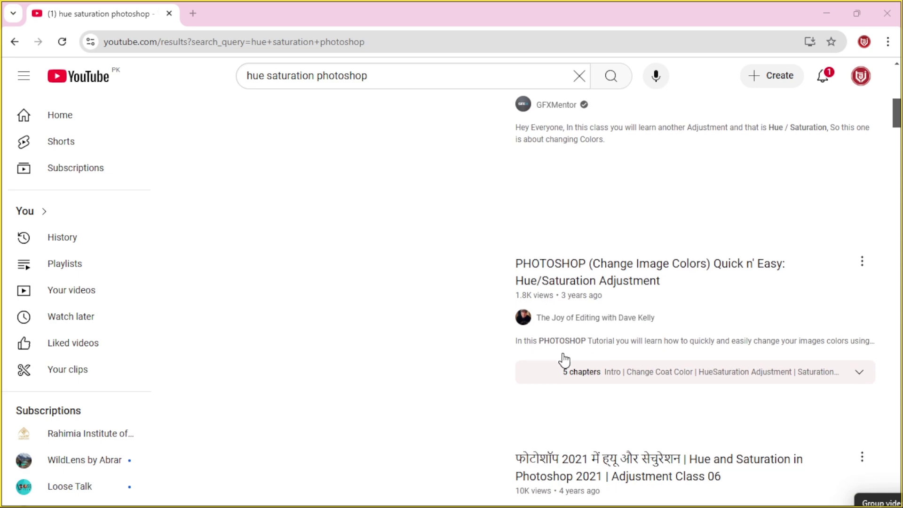
{"action": "scroll", "coordinate": [562, 358], "scroll_direction": "up", "scroll_amount": 4}
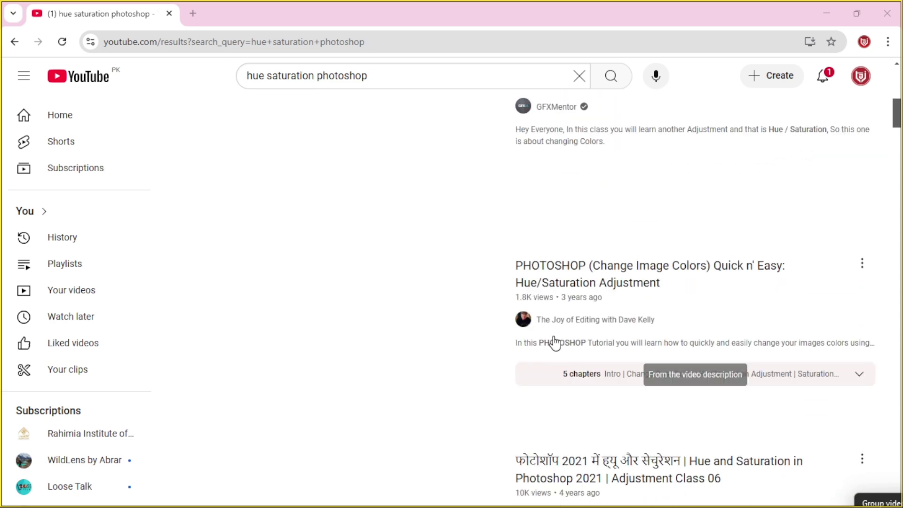
{"action": "scroll", "coordinate": [554, 342], "scroll_direction": "up", "scroll_amount": 3}
{"action": "scroll", "coordinate": [554, 342], "scroll_direction": "up", "scroll_amount": 2}
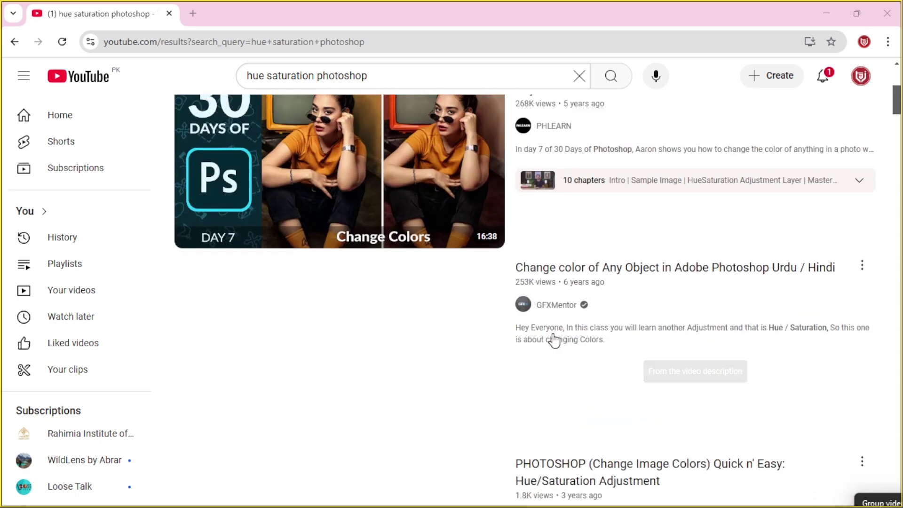
{"action": "scroll", "coordinate": [530, 260], "scroll_direction": "down", "scroll_amount": 3}
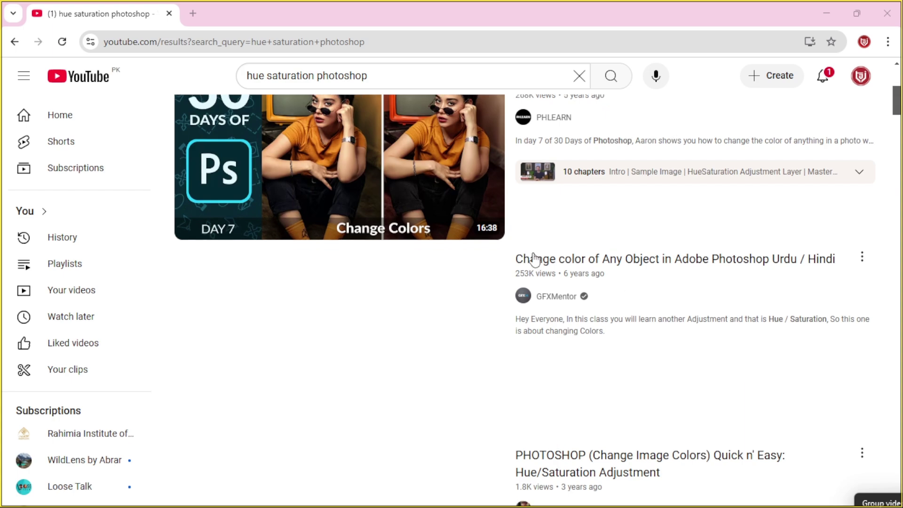
{"action": "scroll", "coordinate": [511, 254], "scroll_direction": "down", "scroll_amount": 12}
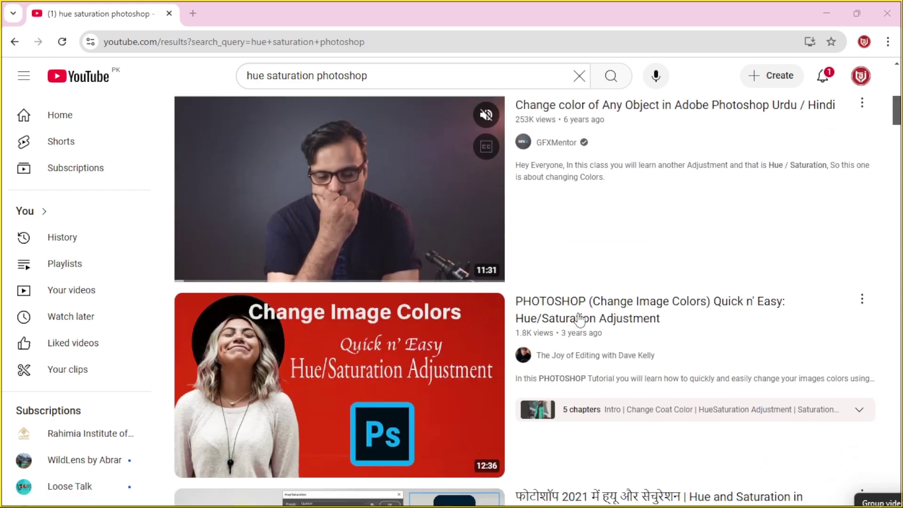
{"action": "scroll", "coordinate": [592, 352], "scroll_direction": "down", "scroll_amount": 4}
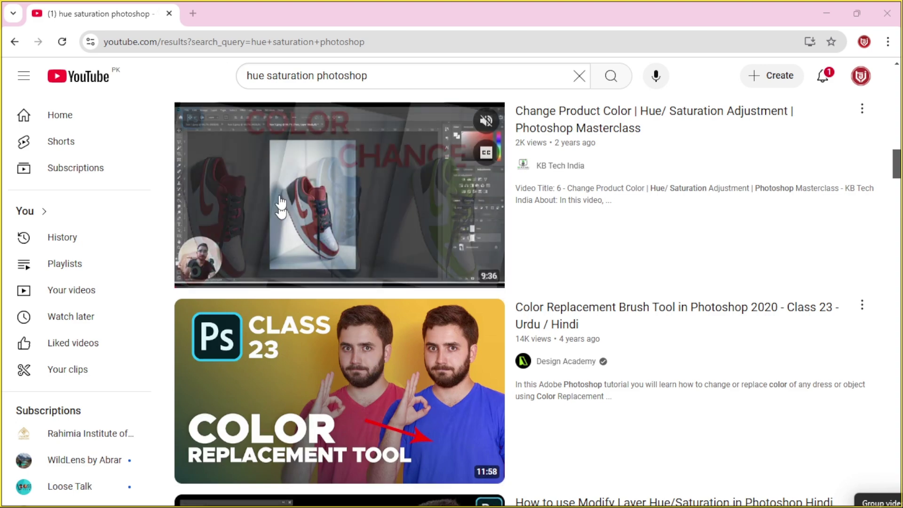
{"action": "scroll", "coordinate": [381, 193], "scroll_direction": "up", "scroll_amount": 15}
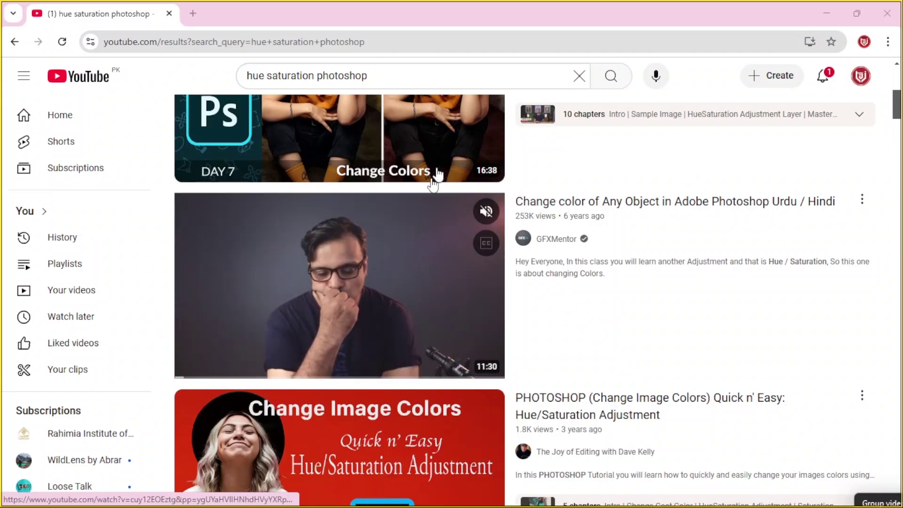
{"action": "scroll", "coordinate": [360, 266], "scroll_direction": "up", "scroll_amount": 4}
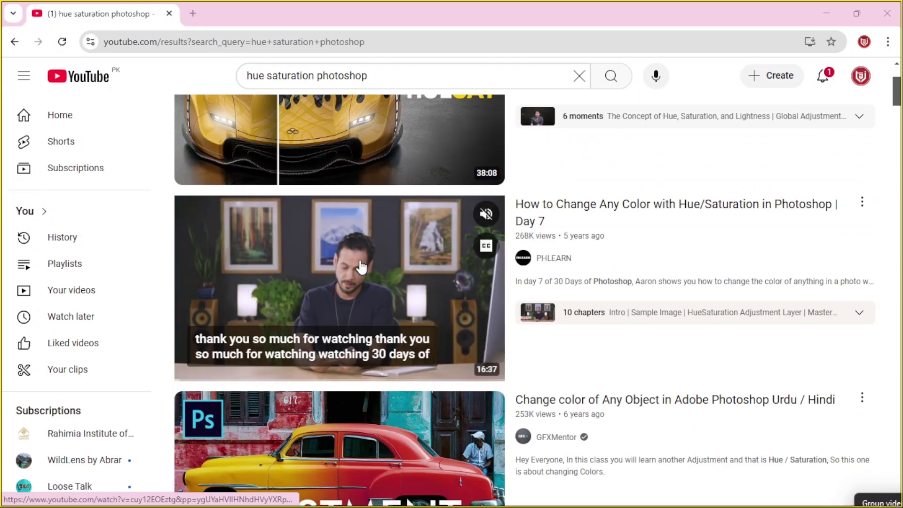
{"action": "scroll", "coordinate": [360, 268], "scroll_direction": "down", "scroll_amount": 3}
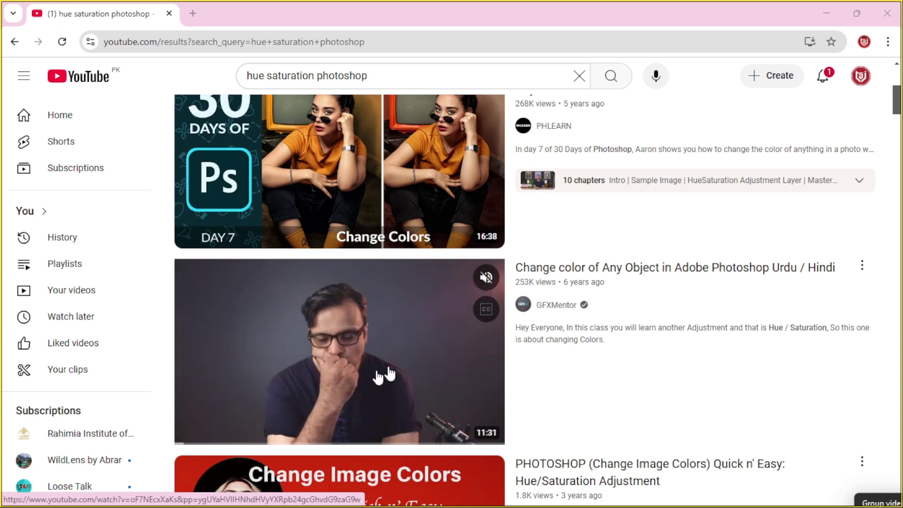
Step: Open the GFXMentor video "Change color of Any Object in Adobe Photoshop", pause it at 0:44 on the yellow car and enlarge the player to theater mode
{"action": "left_click", "coordinate": [349, 322]}
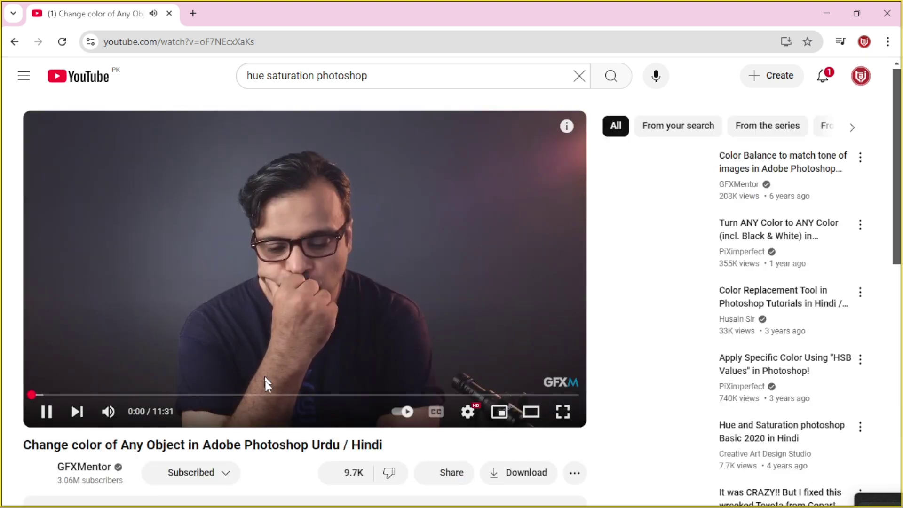
{"action": "key", "text": "Right"}
{"action": "key", "text": "Right"}
{"action": "key", "text": "Right"}
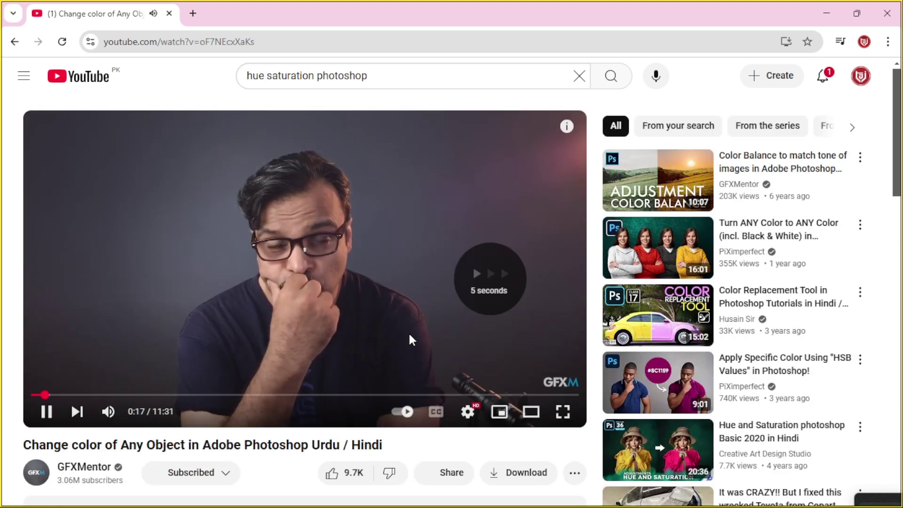
{"action": "key", "text": "Right"}
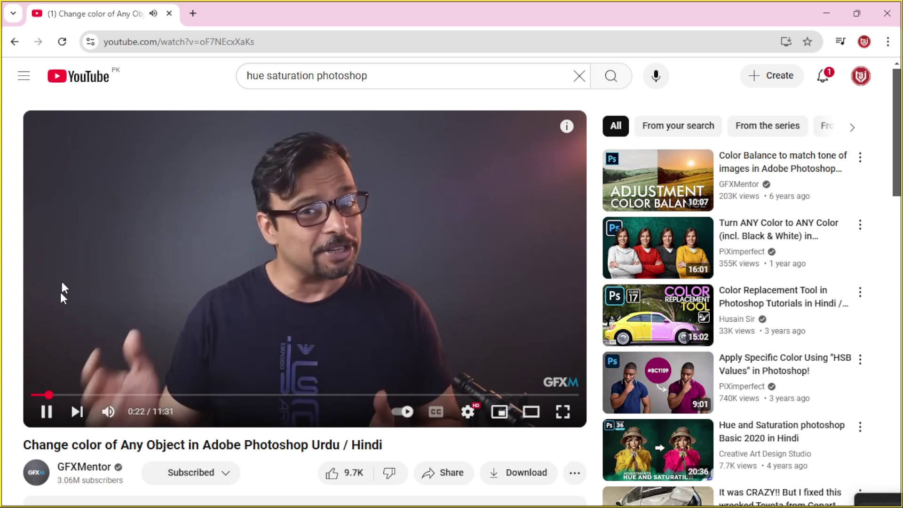
{"action": "left_click", "coordinate": [66, 395]}
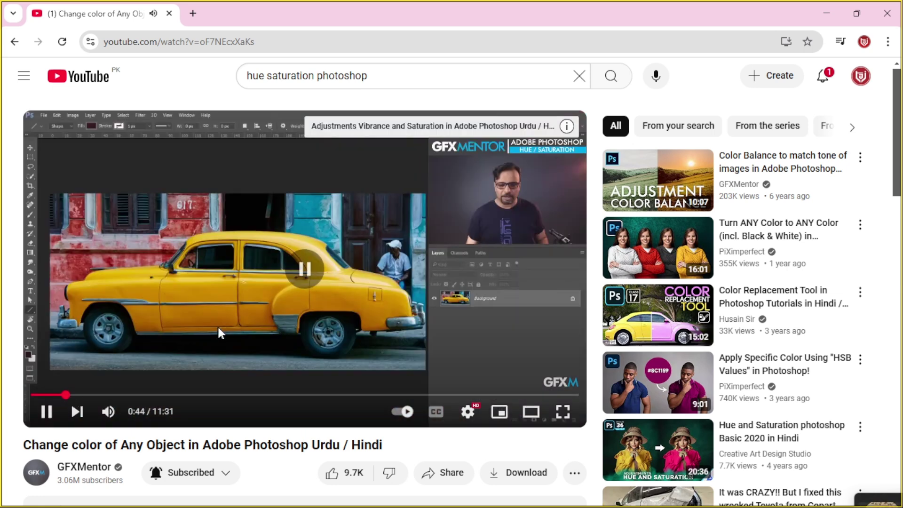
{"action": "left_click", "coordinate": [216, 325]}
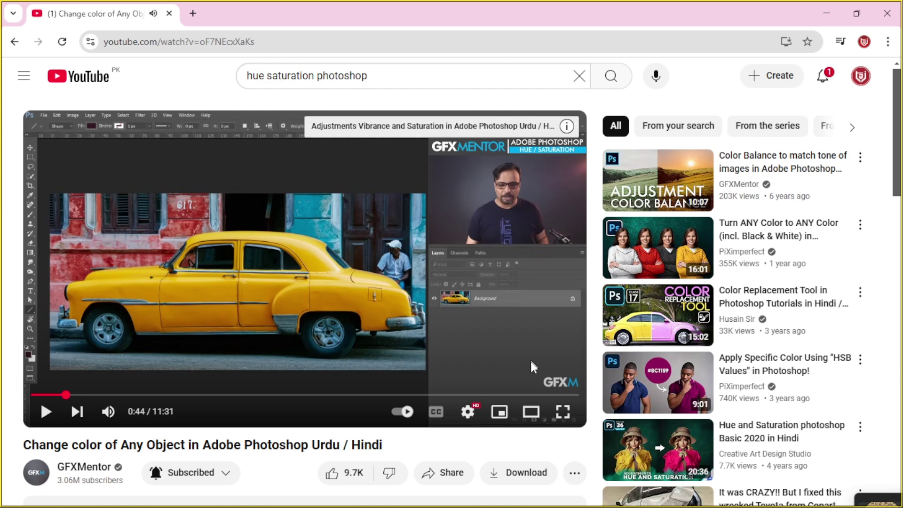
{"action": "left_click", "coordinate": [531, 412]}
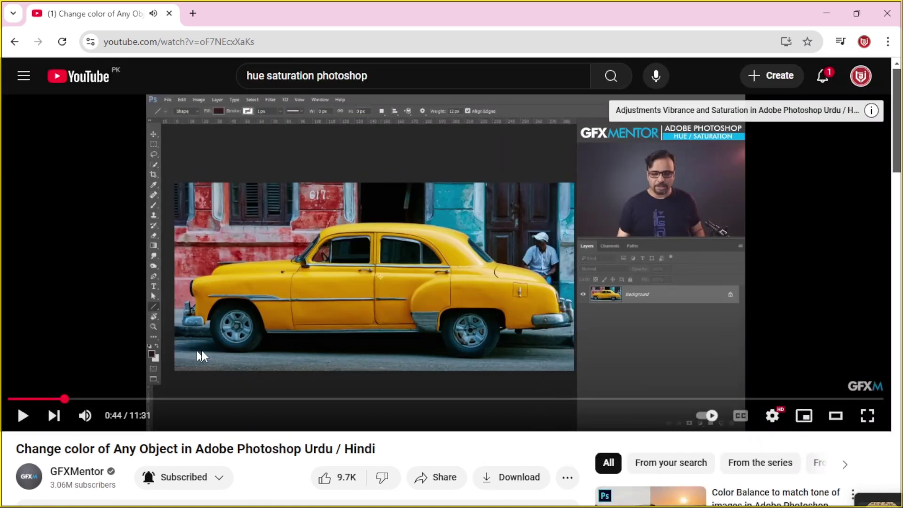
Step: Switch to OBS to check the running recording, and return to the paused YouTube video
{"action": "mouse_move", "coordinate": [678, 499]}
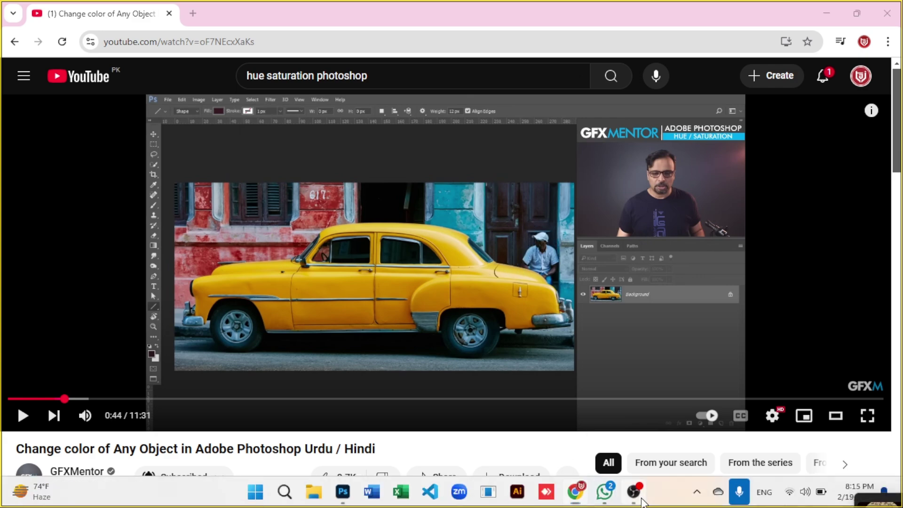
{"action": "left_click", "coordinate": [640, 499]}
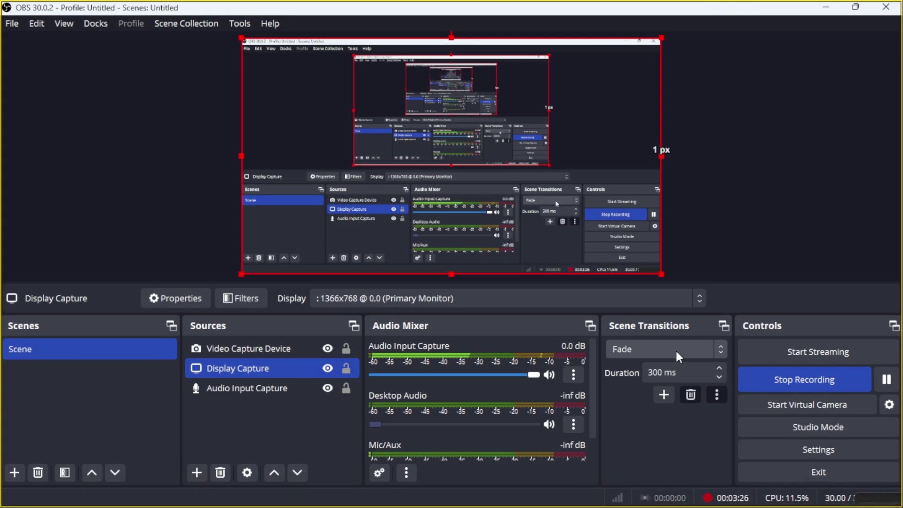
{"action": "left_click", "coordinate": [826, 9]}
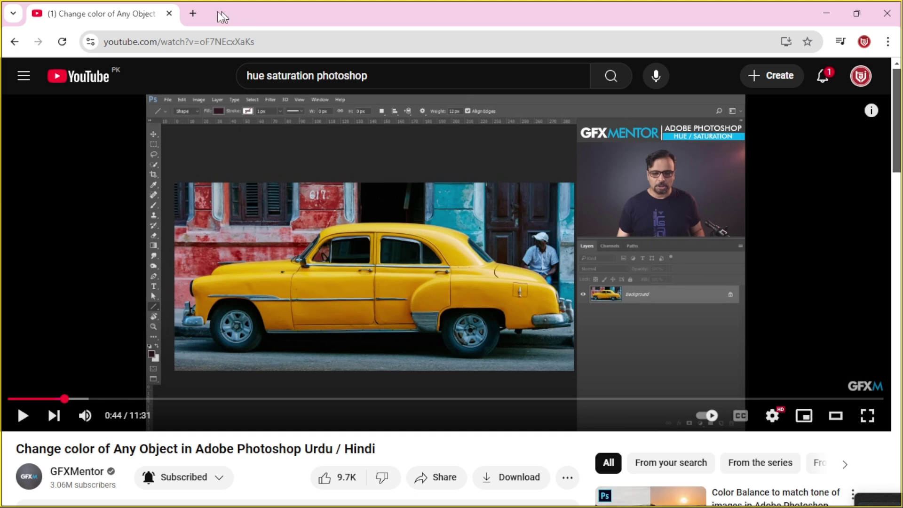
Step: Search Google for "yellow car side image" in a new browser tab
{"action": "left_click", "coordinate": [193, 13]}
{"action": "type", "text": "ywll"}
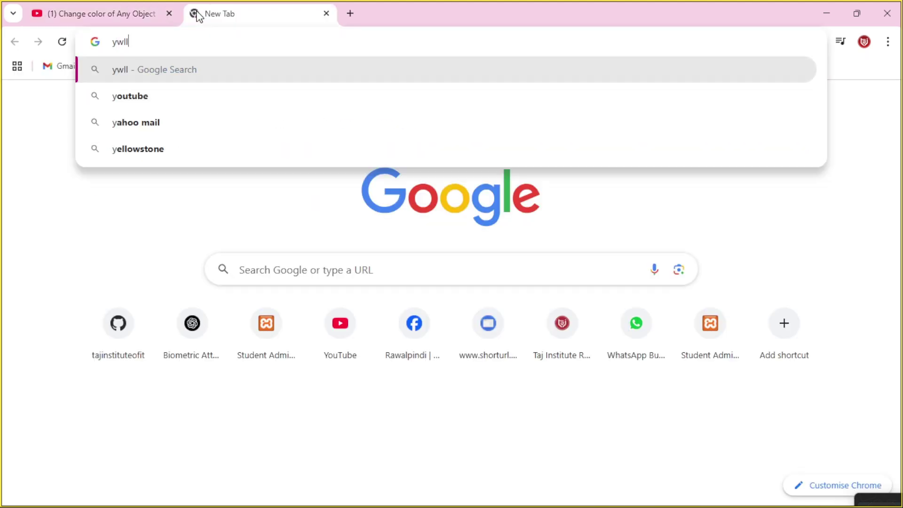
{"action": "key", "text": "BackSpace"}
{"action": "key", "text": "BackSpace"}
{"action": "key", "text": "BackSpace"}
{"action": "type", "text": "ellow"}
{"action": "key", "text": "BackSpace"}
{"action": "key", "text": "BackSpace"}
{"action": "key", "text": "BackSpace"}
{"action": "key", "text": "BackSpace"}
{"action": "type", "text": "llo"}
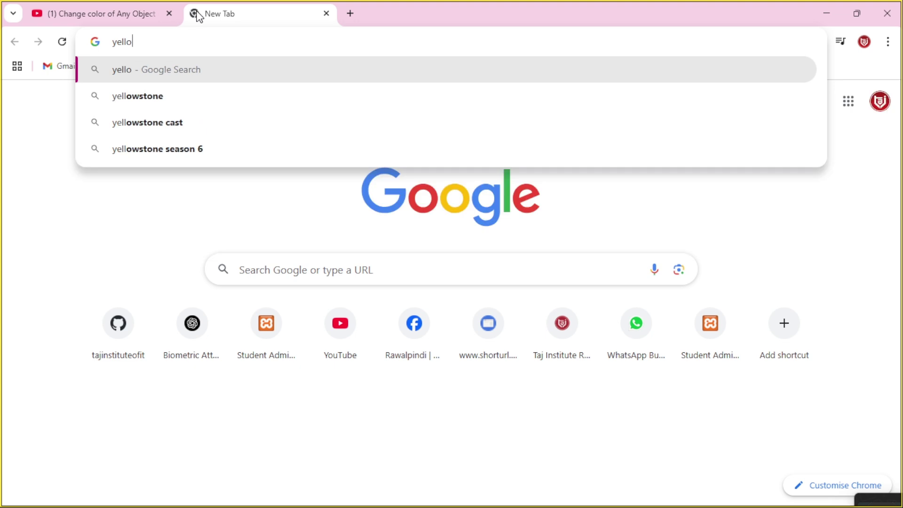
{"action": "type", "text": "w car "}
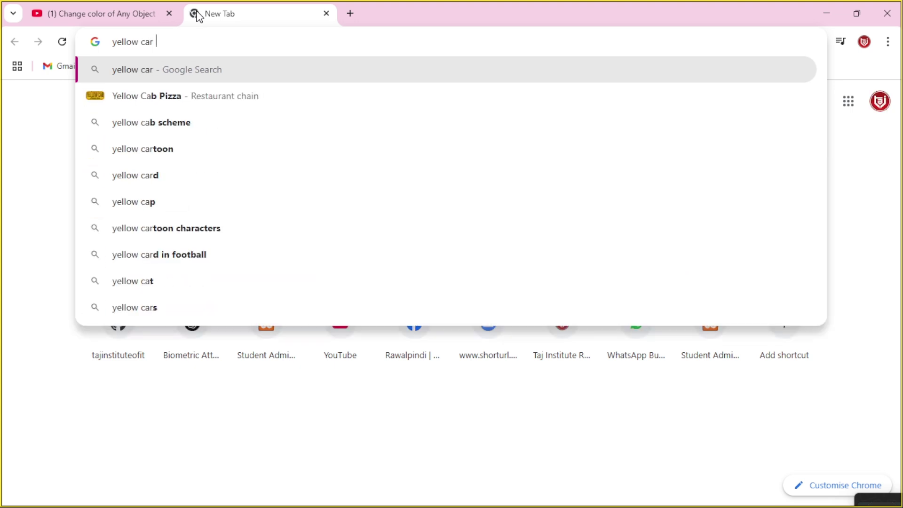
{"action": "type", "text": "side image"}
{"action": "key", "text": "Return"}
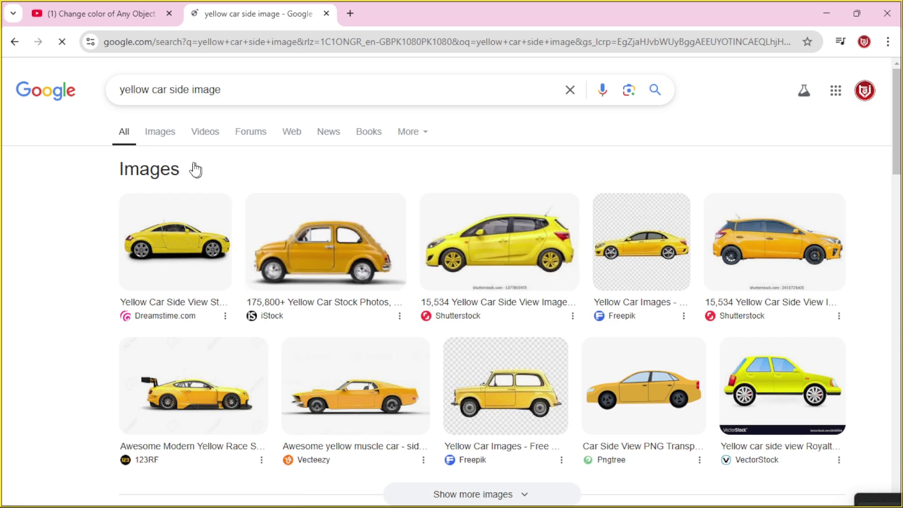
Step: Show only the image results for the yellow car search and look through them for a usable photo
{"action": "left_click", "coordinate": [160, 134]}
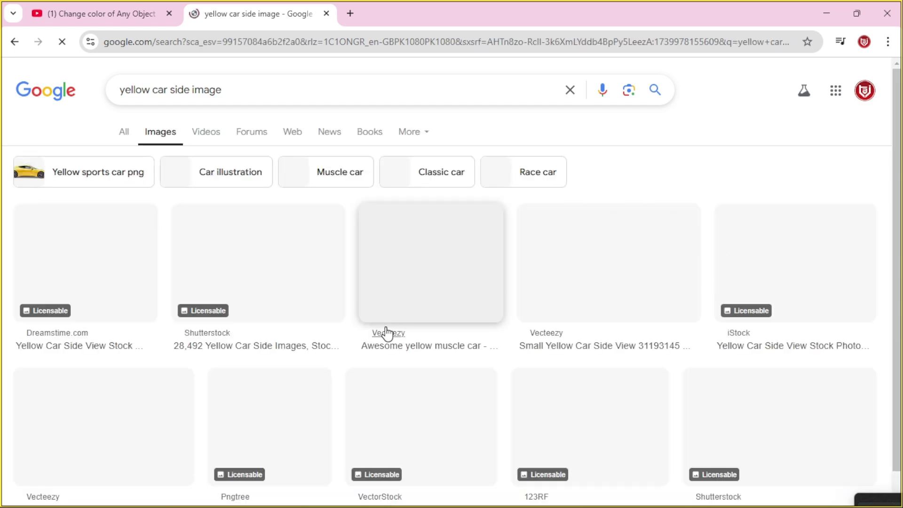
{"action": "scroll", "coordinate": [387, 333], "scroll_direction": "down", "scroll_amount": 10}
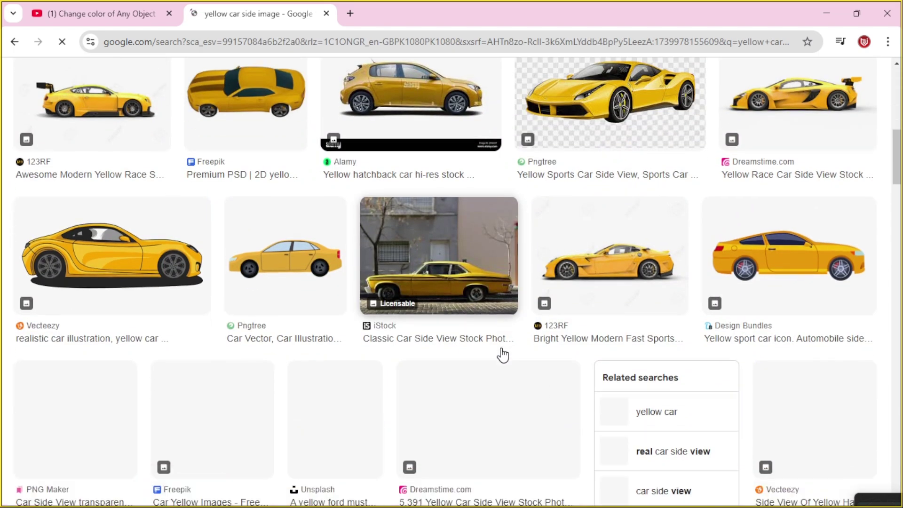
{"action": "scroll", "coordinate": [493, 345], "scroll_direction": "down", "scroll_amount": 3}
{"action": "scroll", "coordinate": [490, 344], "scroll_direction": "up", "scroll_amount": 6}
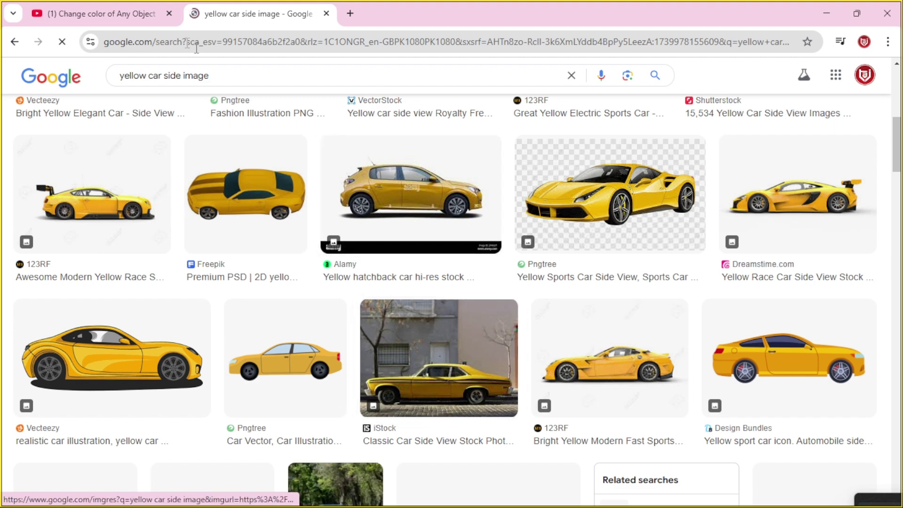
Step: Return to the paused YouTube video and view its yellow car frame in full screen briefly
{"action": "left_click", "coordinate": [101, 13]}
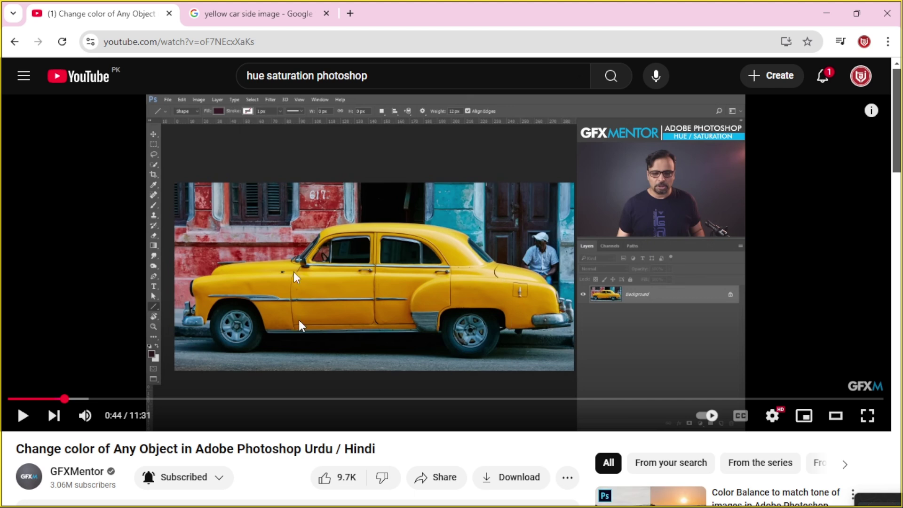
{"action": "left_click", "coordinate": [868, 416]}
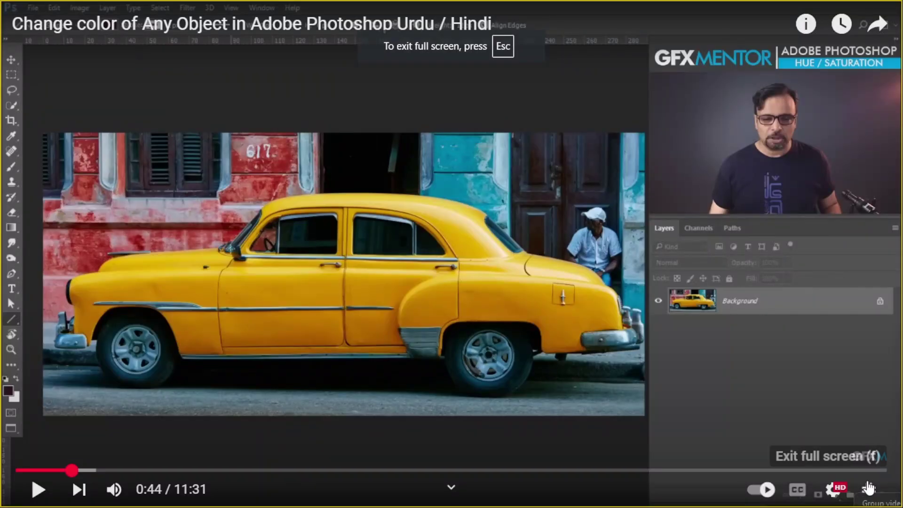
{"action": "left_click", "coordinate": [867, 487]}
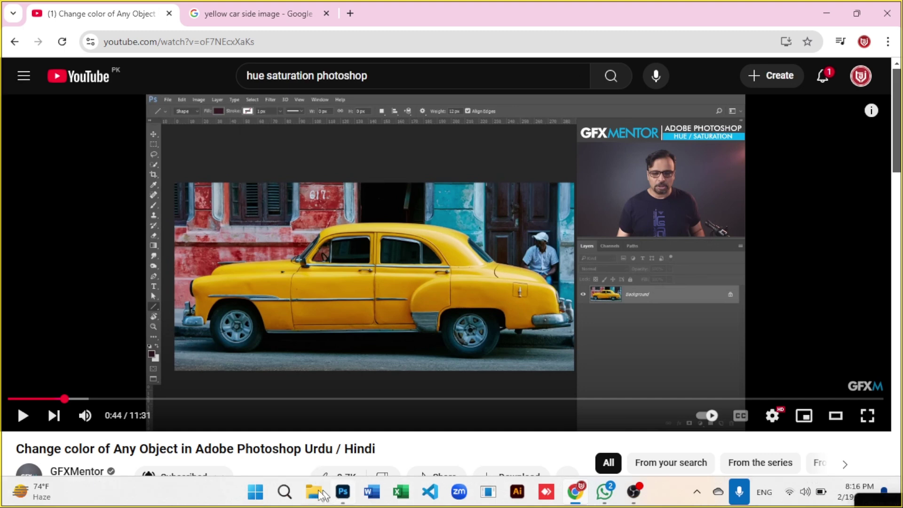
Step: Find and open the Windows Snipping Tool by searching for "snipp", and move its window clear of the yellow car
{"action": "left_click", "coordinate": [285, 493]}
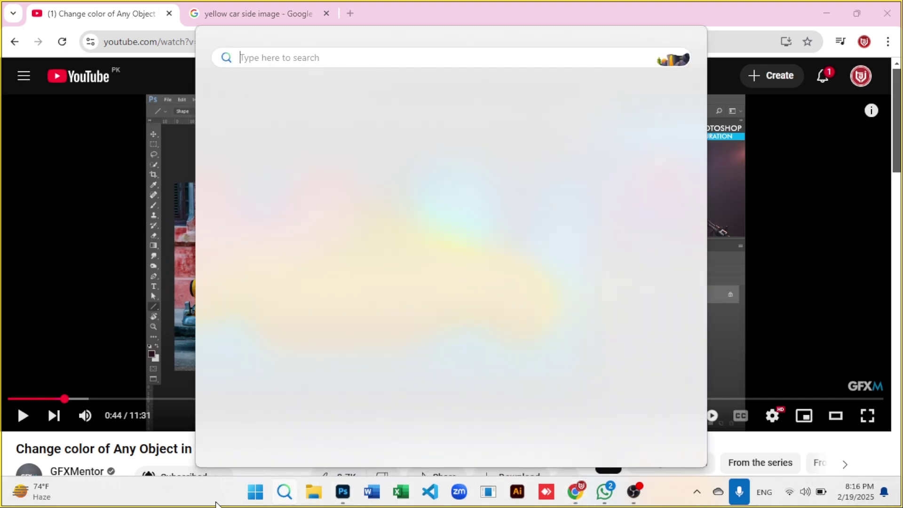
{"action": "type", "text": "s"}
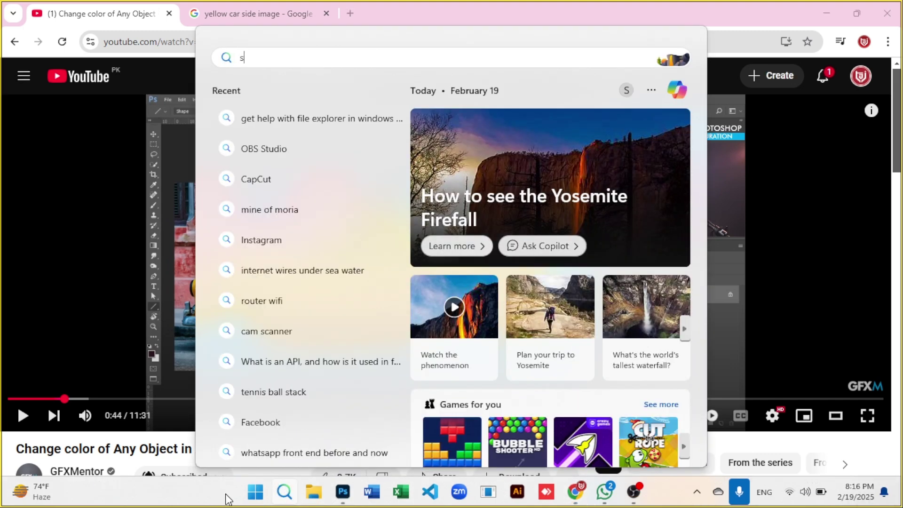
{"action": "type", "text": "nipp"}
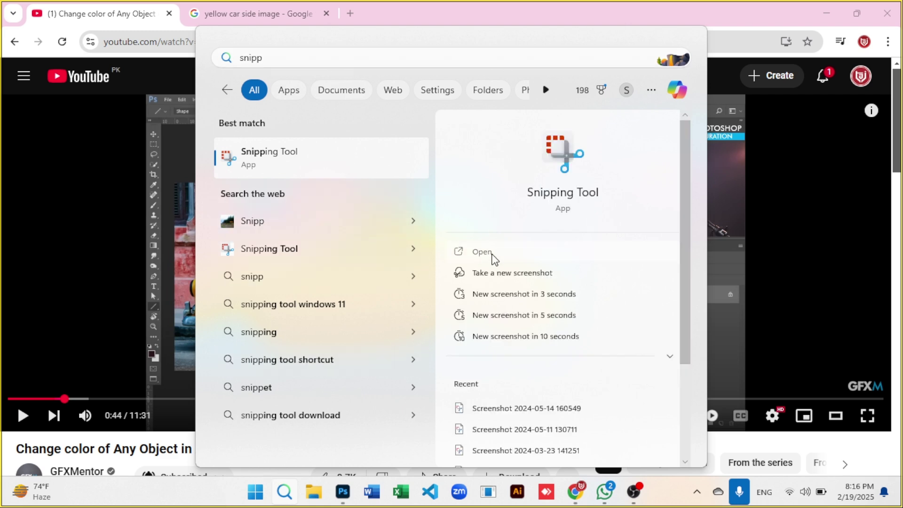
{"action": "left_click", "coordinate": [484, 253]}
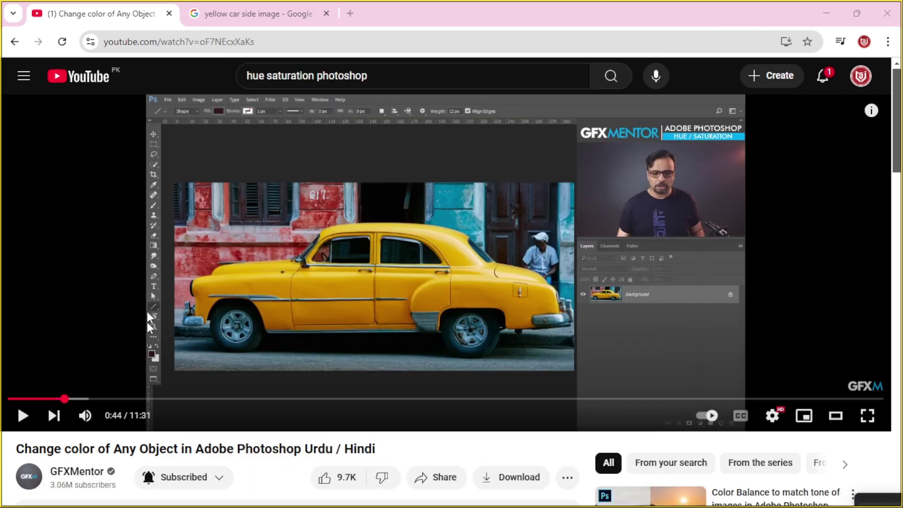
{"action": "left_click_drag", "start_coordinate": [242, 85], "coordinate": [753, 95]}
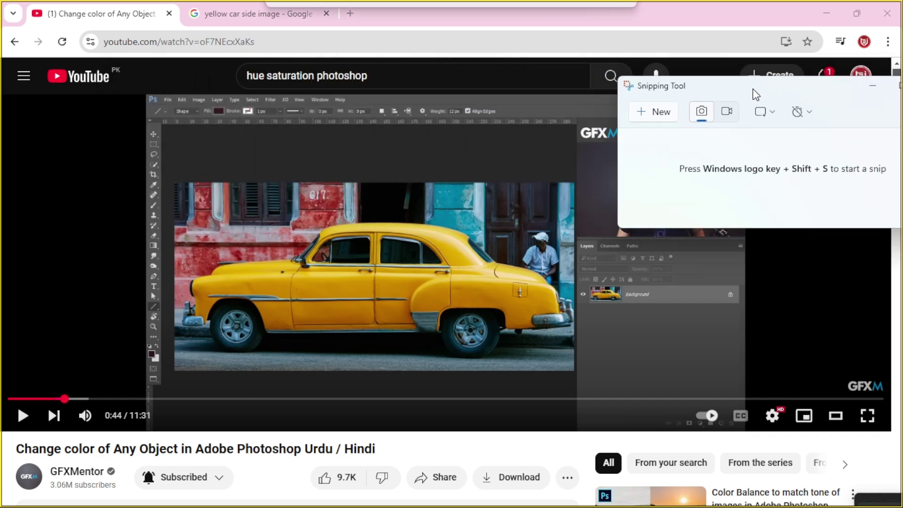
Step: Snip the yellow car photo out of the paused video frame and move the Snipping Tool window fully into view
{"action": "left_click", "coordinate": [651, 112]}
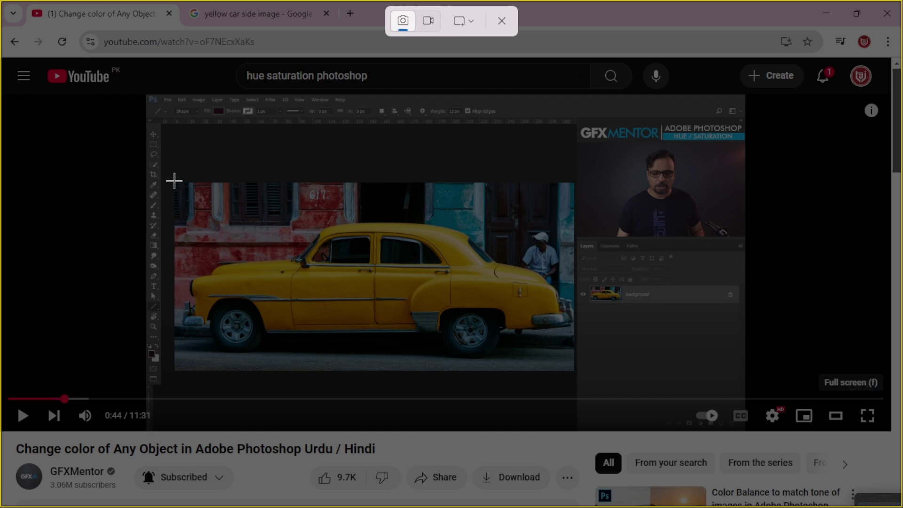
{"action": "left_click_drag", "start_coordinate": [174, 181], "coordinate": [569, 369]}
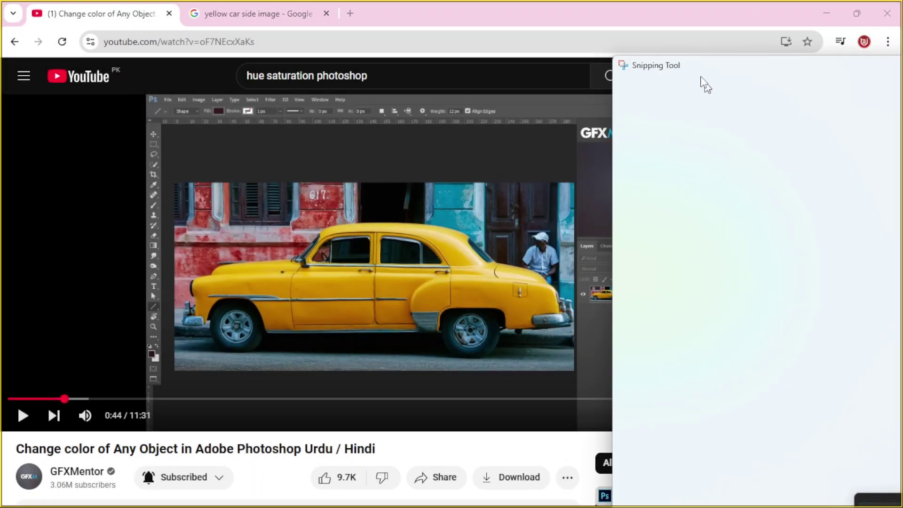
{"action": "left_click_drag", "start_coordinate": [686, 65], "coordinate": [229, 36]}
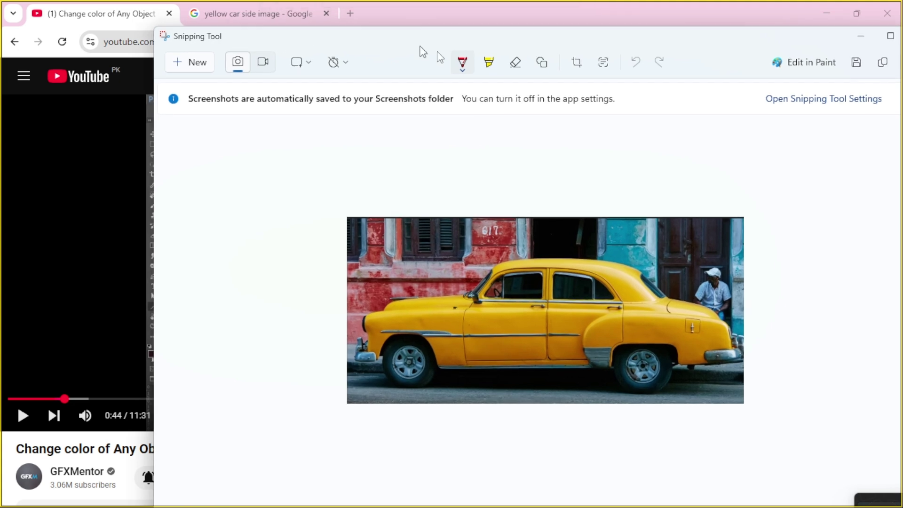
{"action": "left_click_drag", "start_coordinate": [799, 43], "coordinate": [685, 40]}
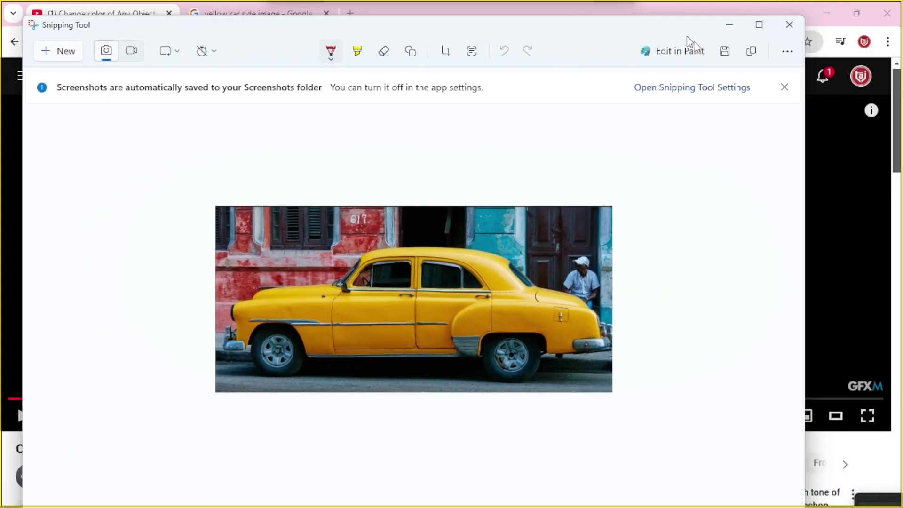
{"action": "left_click", "coordinate": [724, 51]}
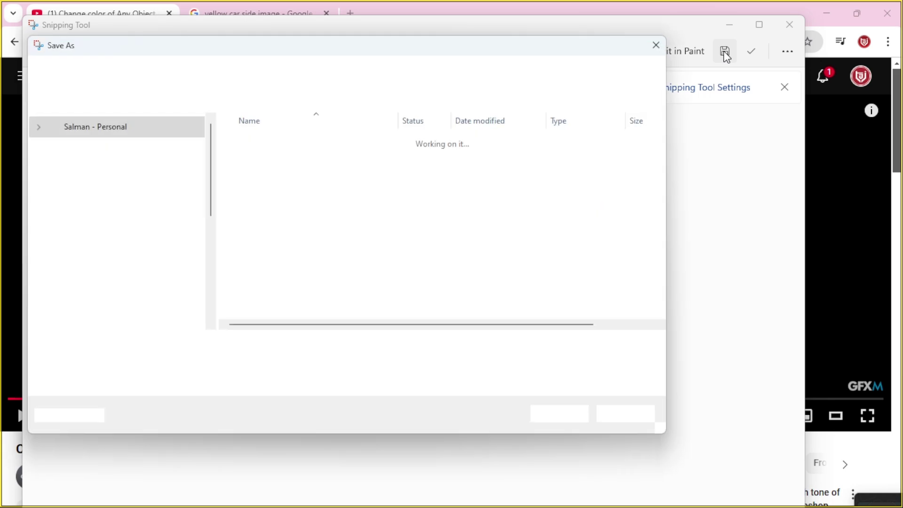
{"action": "left_click_drag", "start_coordinate": [186, 50], "coordinate": [275, 48]}
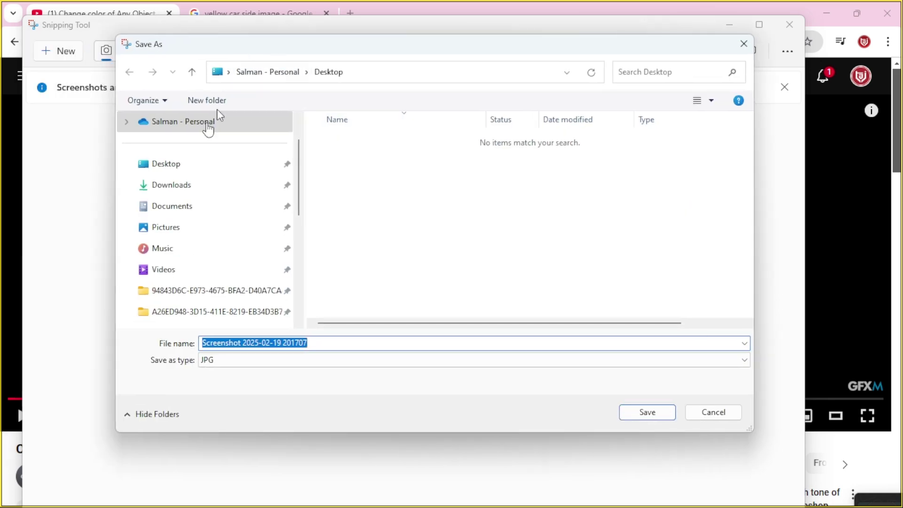
{"action": "left_click", "coordinate": [198, 163]}
{"action": "left_click", "coordinate": [312, 343]}
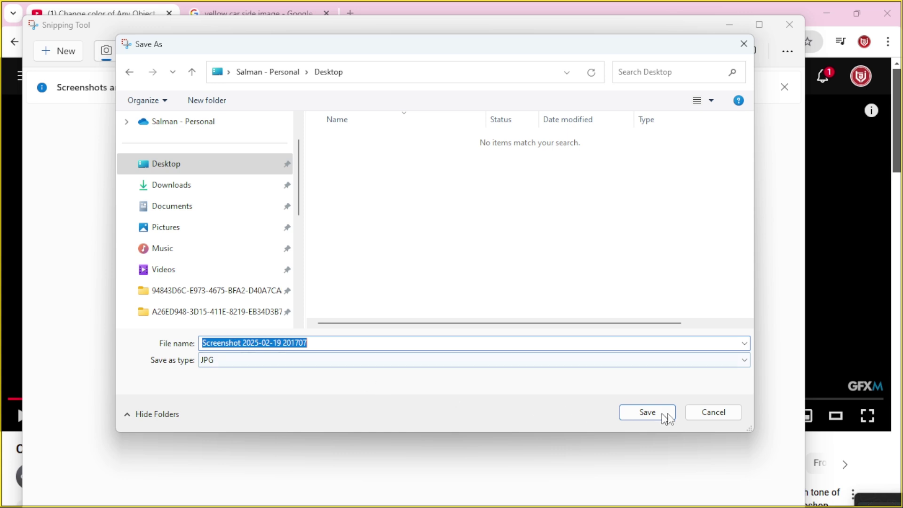
{"action": "left_click", "coordinate": [687, 417]}
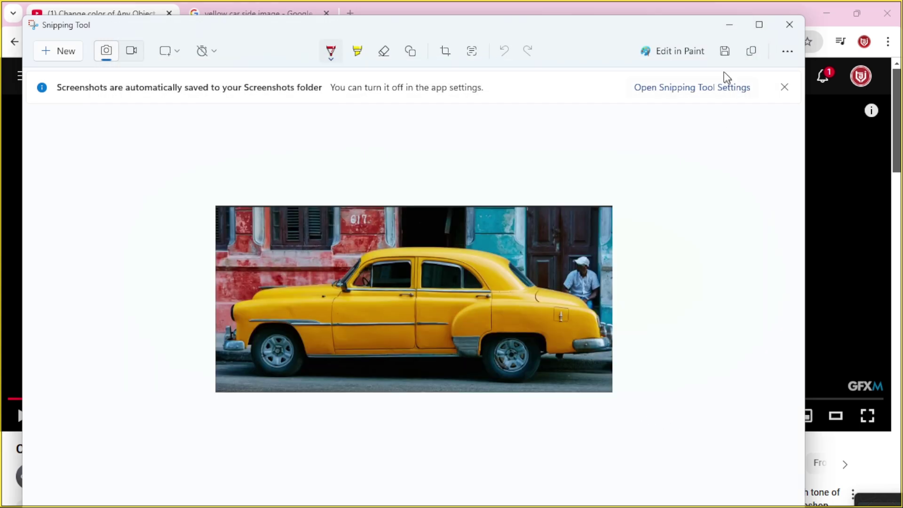
Step: Save the yellow car snip to the Desktop as a JPG and minimise the Snipping Tool
{"action": "left_click", "coordinate": [724, 52]}
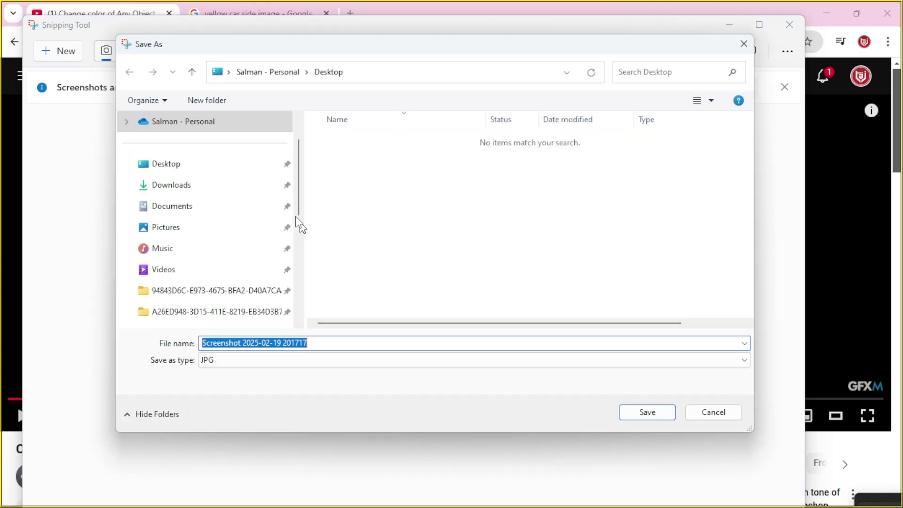
{"action": "left_click", "coordinate": [205, 166]}
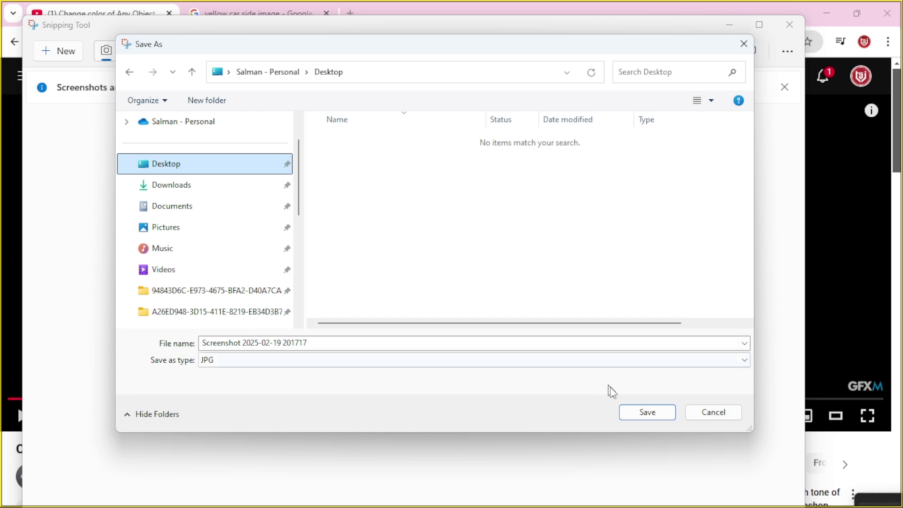
{"action": "left_click", "coordinate": [641, 414]}
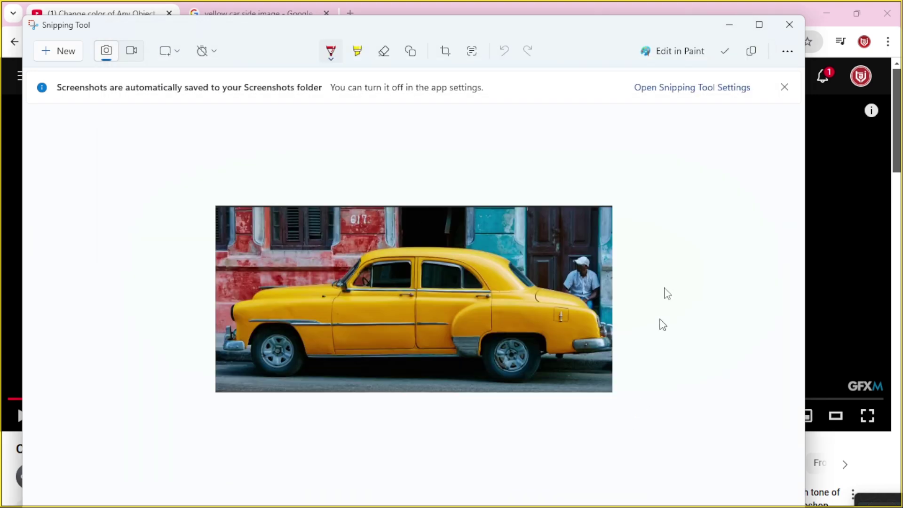
{"action": "left_click", "coordinate": [733, 25]}
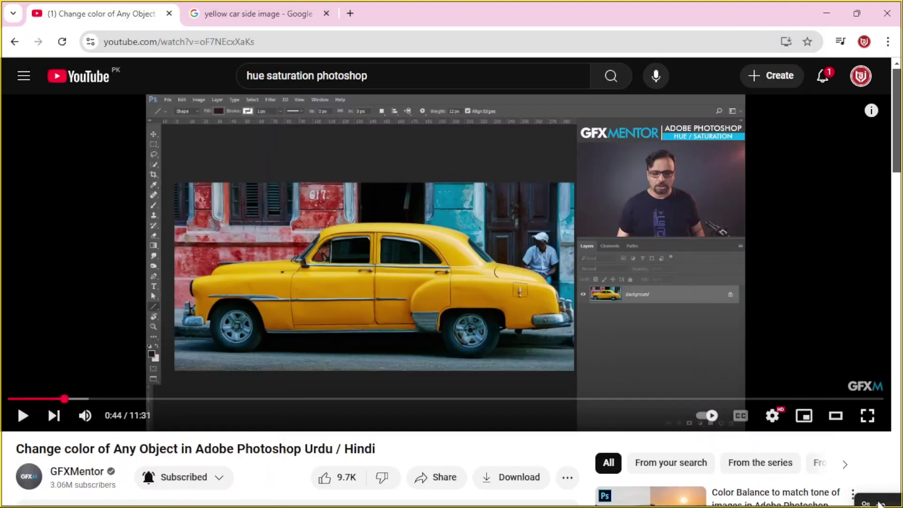
{"action": "left_click_drag", "start_coordinate": [873, 505], "coordinate": [612, 317]}
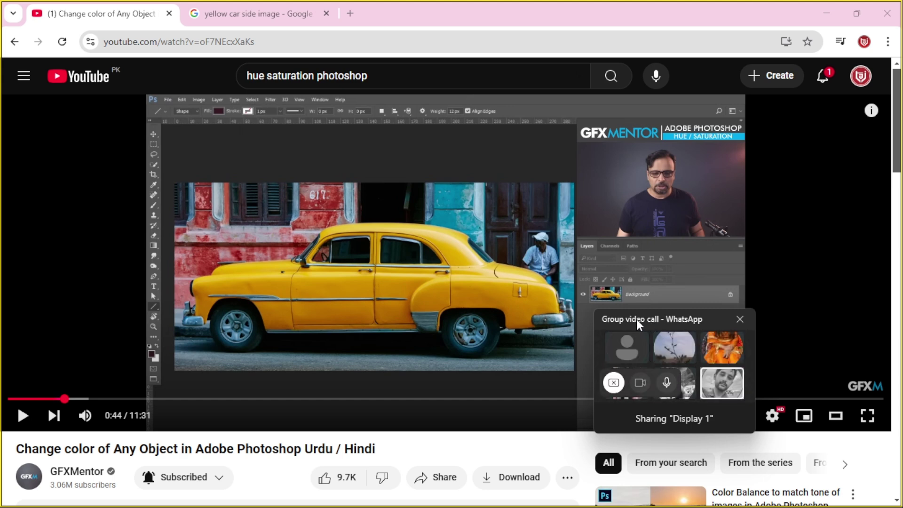
{"action": "left_click_drag", "start_coordinate": [636, 320], "coordinate": [768, 374]}
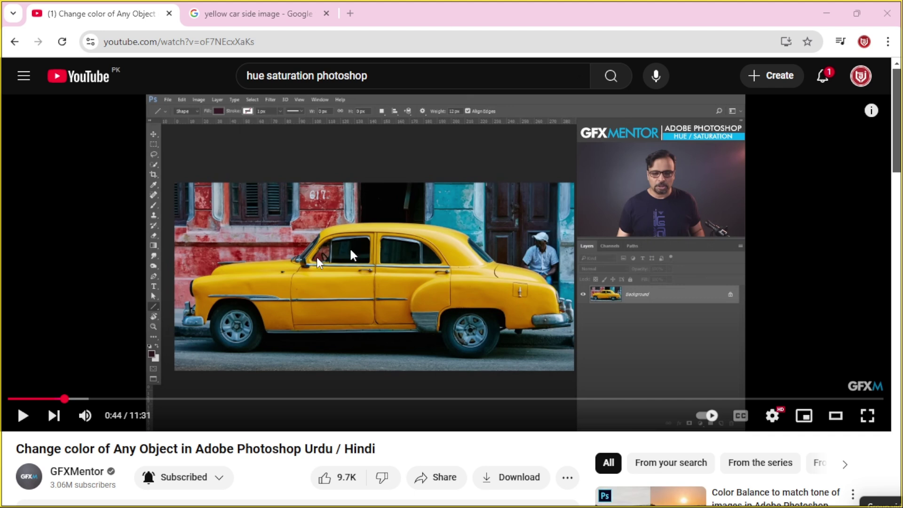
{"action": "left_click", "coordinate": [211, 14]}
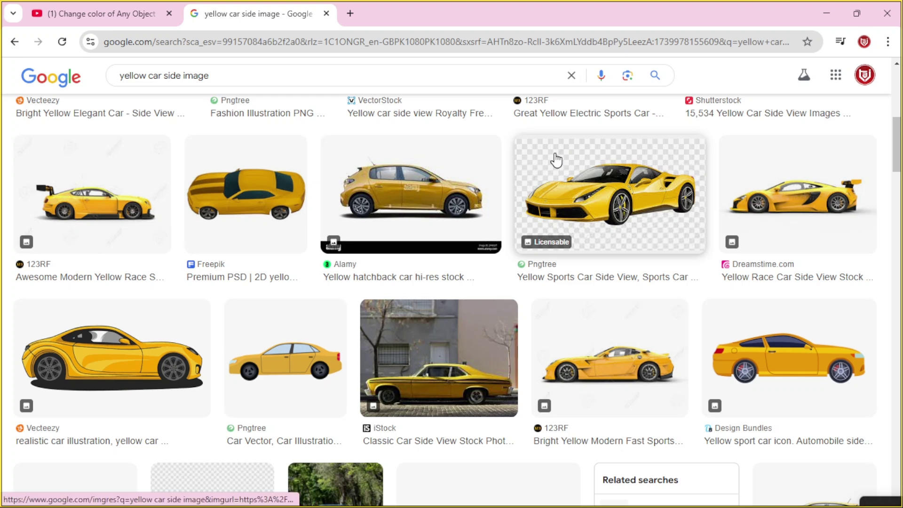
{"action": "left_click", "coordinate": [147, 14]}
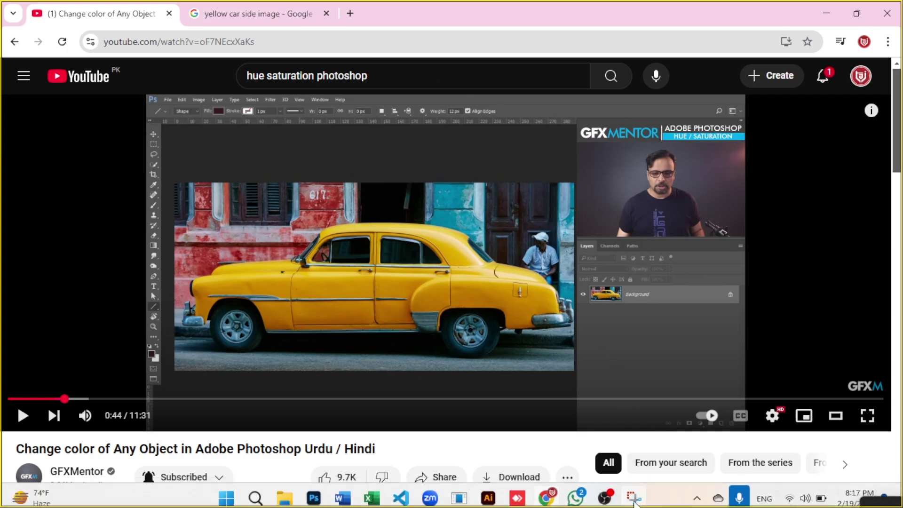
Step: Close the Snipping Tool and the browser tab with the yellow car search
{"action": "left_click", "coordinate": [634, 497]}
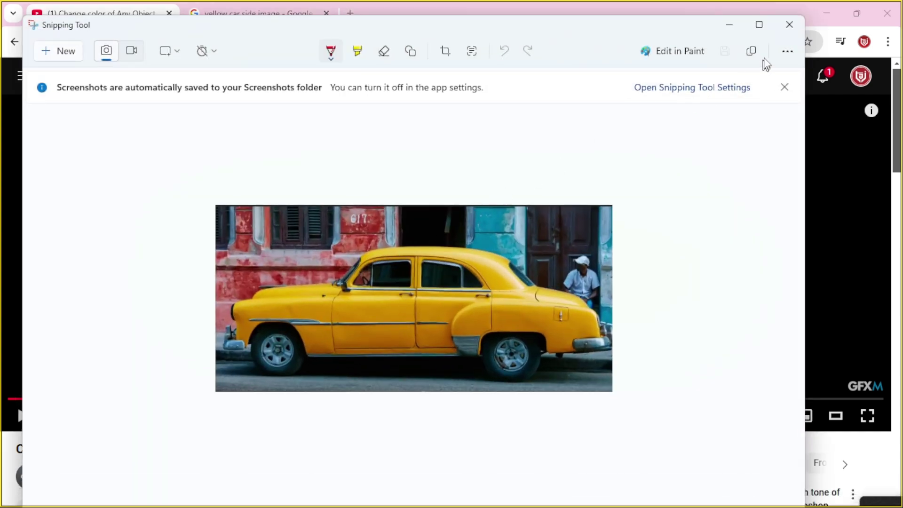
{"action": "left_click", "coordinate": [789, 25]}
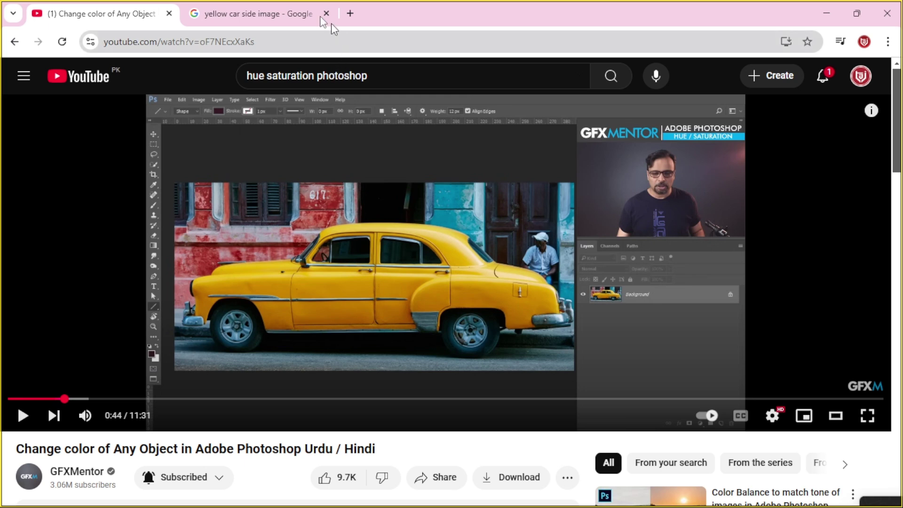
{"action": "left_click", "coordinate": [327, 13]}
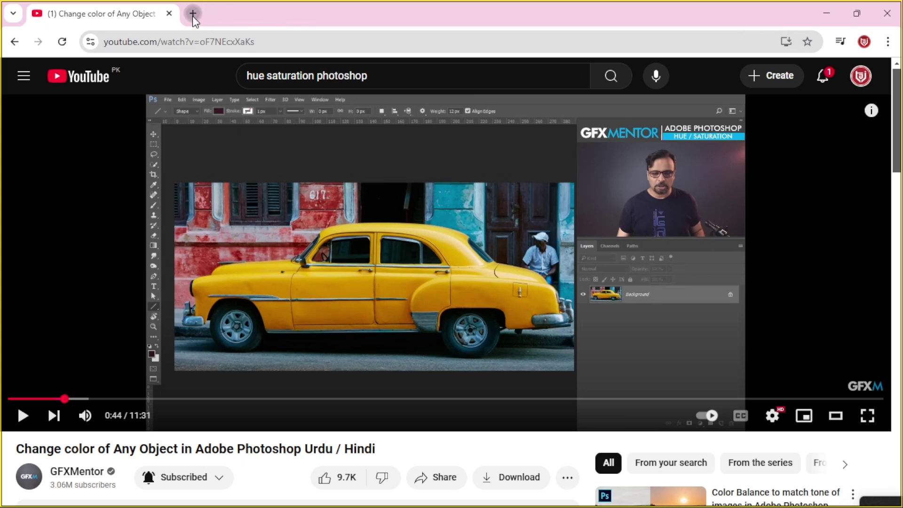
Step: Search for "google images" in a new browser tab and open the Google Images site
{"action": "left_click", "coordinate": [193, 16]}
{"action": "type", "text": "go"}
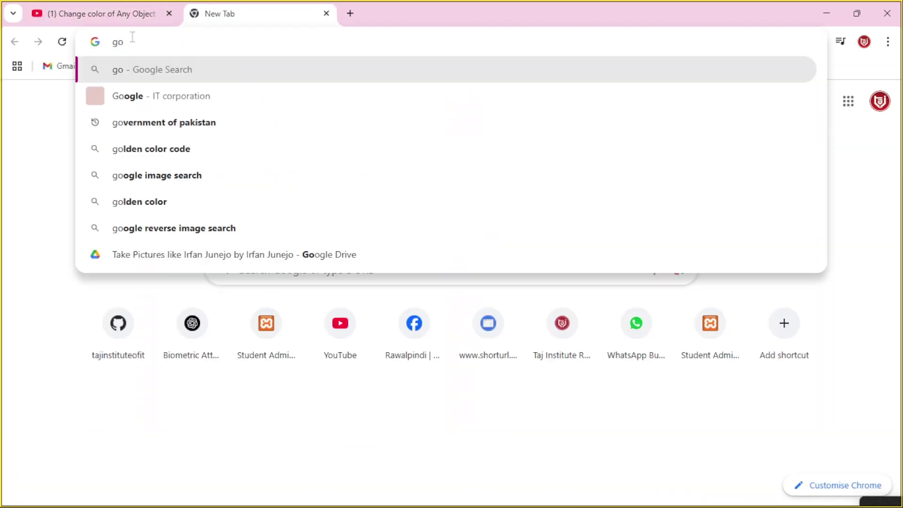
{"action": "type", "text": "ogle images"}
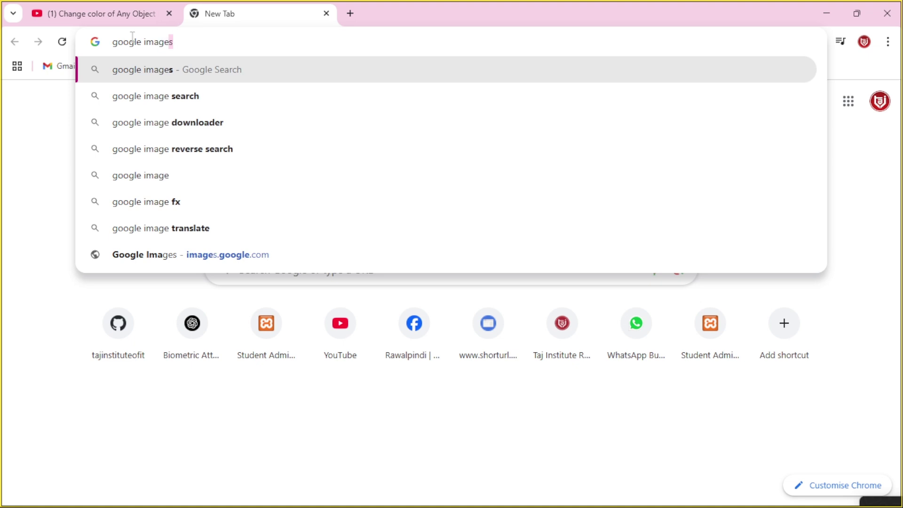
{"action": "key", "text": "Return"}
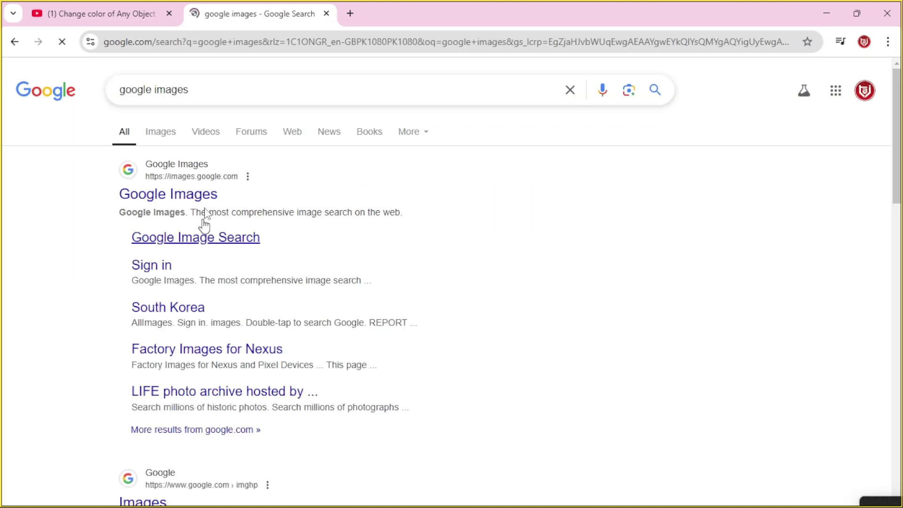
{"action": "left_click", "coordinate": [134, 170]}
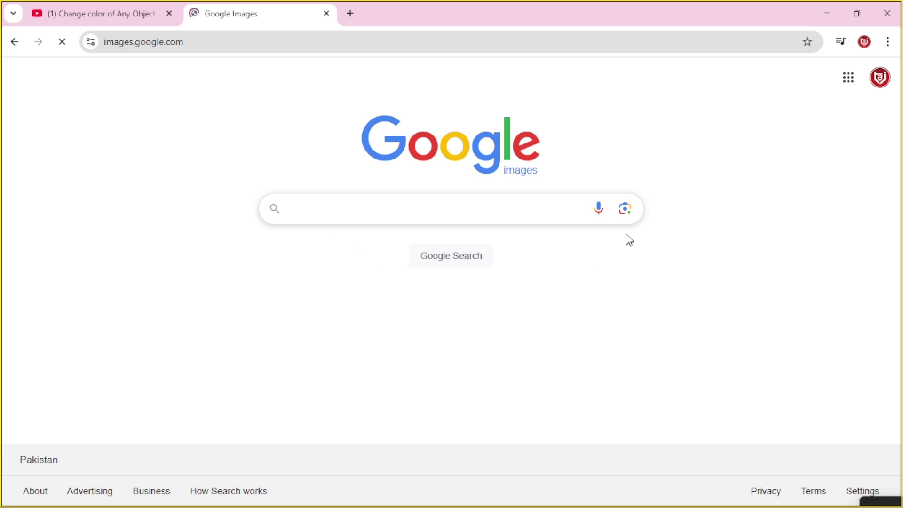
{"action": "left_click", "coordinate": [145, 22]}
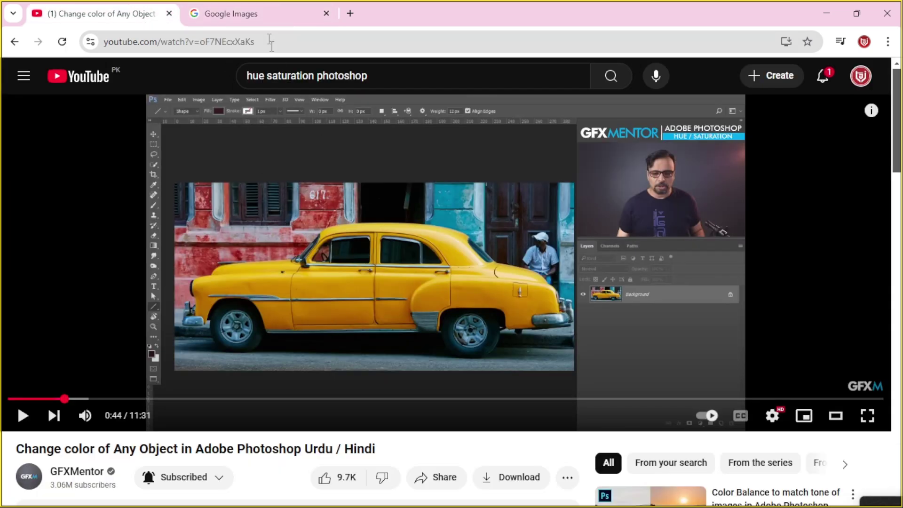
{"action": "left_click", "coordinate": [297, 17]}
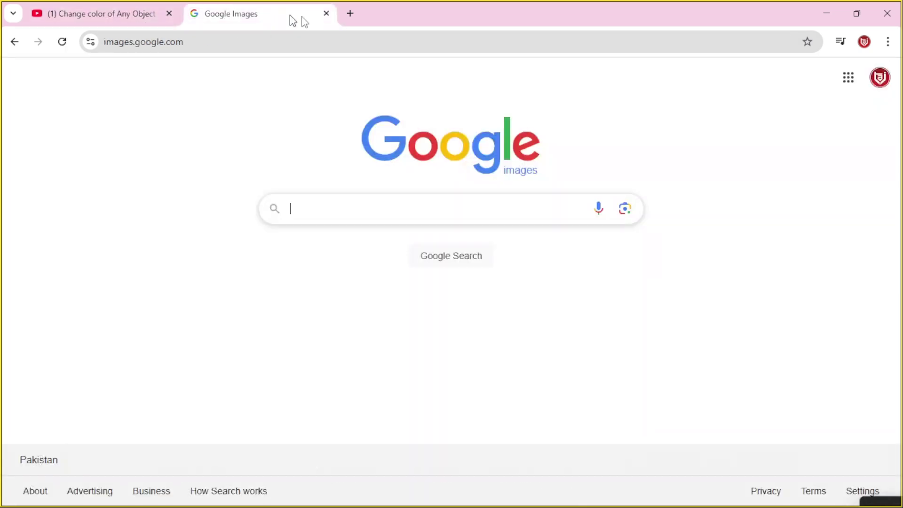
{"action": "left_click", "coordinate": [625, 210]}
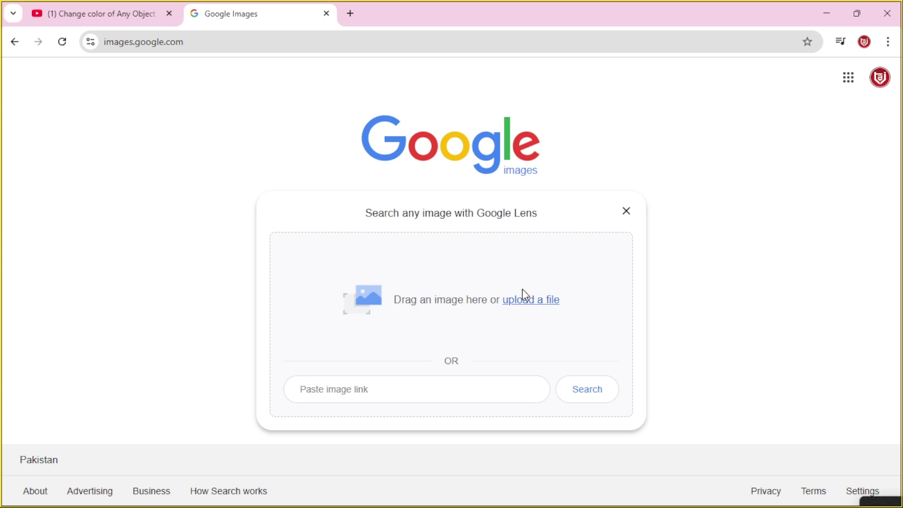
{"action": "mouse_move", "coordinate": [622, 494]}
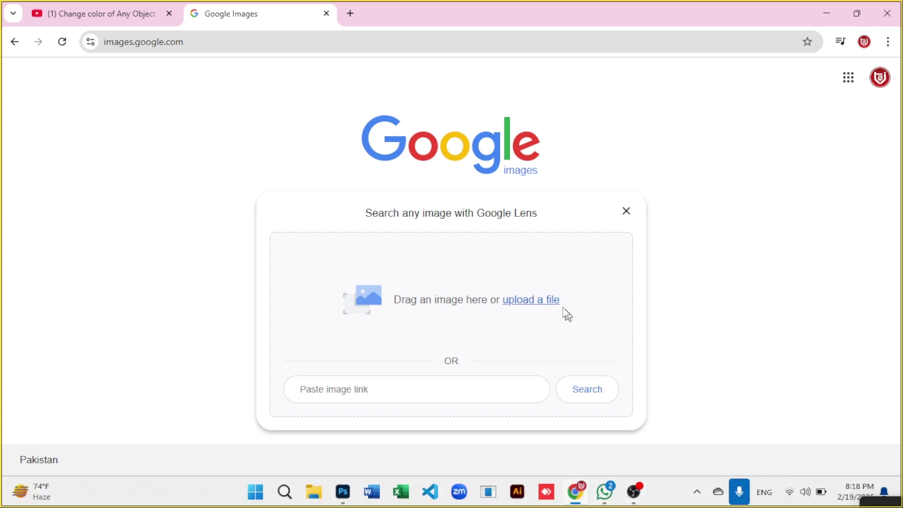
{"action": "left_click", "coordinate": [534, 302]}
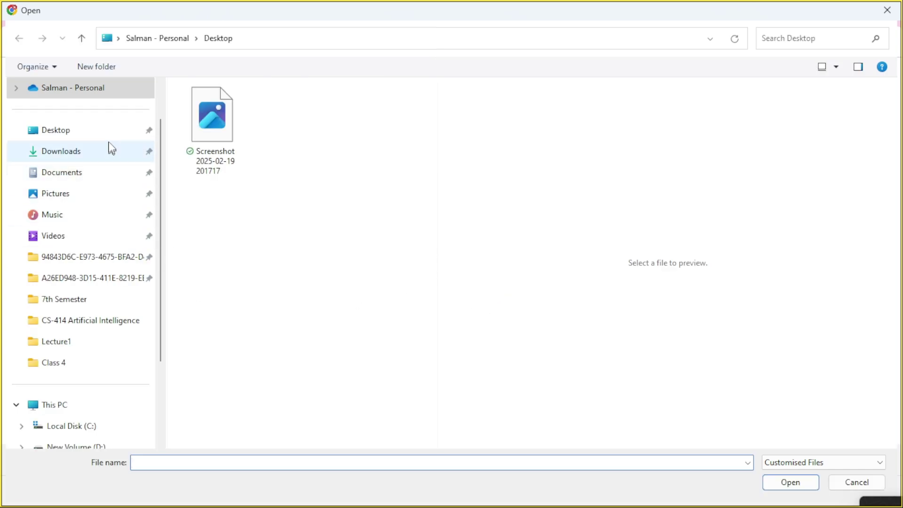
{"action": "left_click", "coordinate": [48, 138]}
{"action": "left_click", "coordinate": [210, 121]}
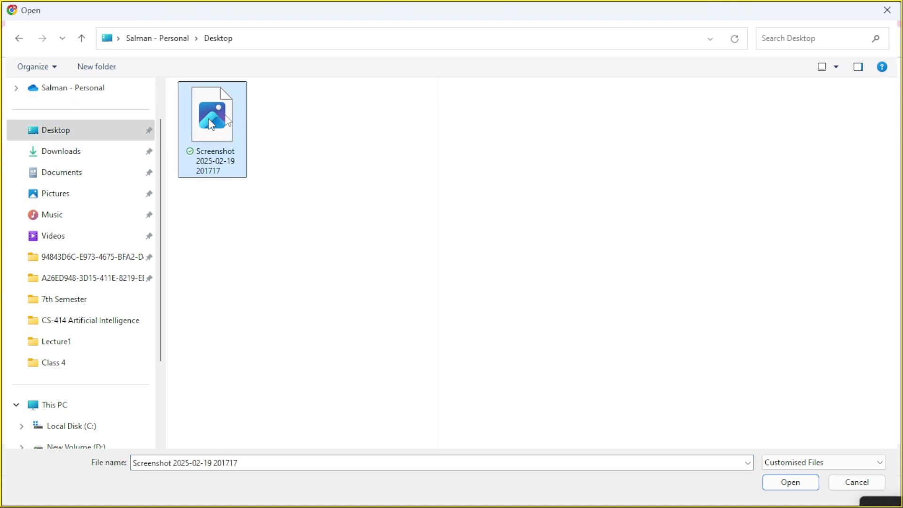
{"action": "left_click", "coordinate": [810, 483]}
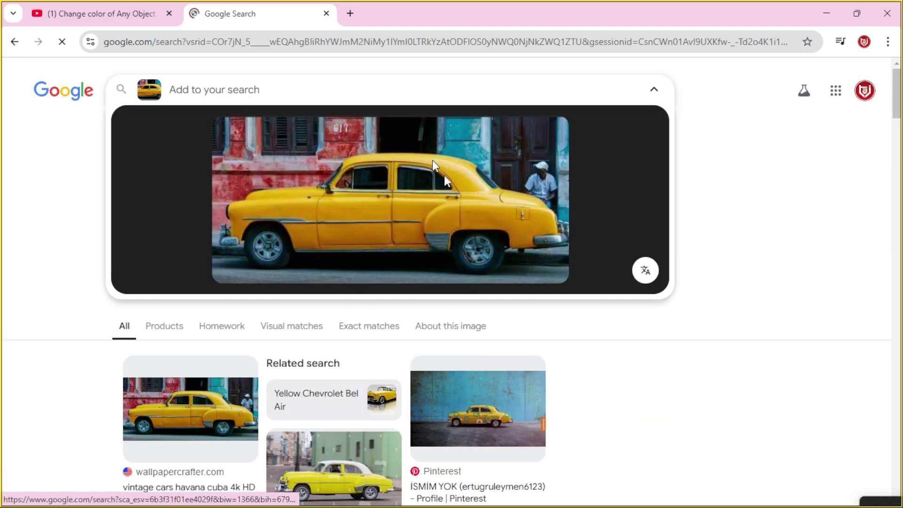
Step: Compare the image search results with the YouTube frame and look through the matches for the same yellow car photo
{"action": "left_click", "coordinate": [95, 14]}
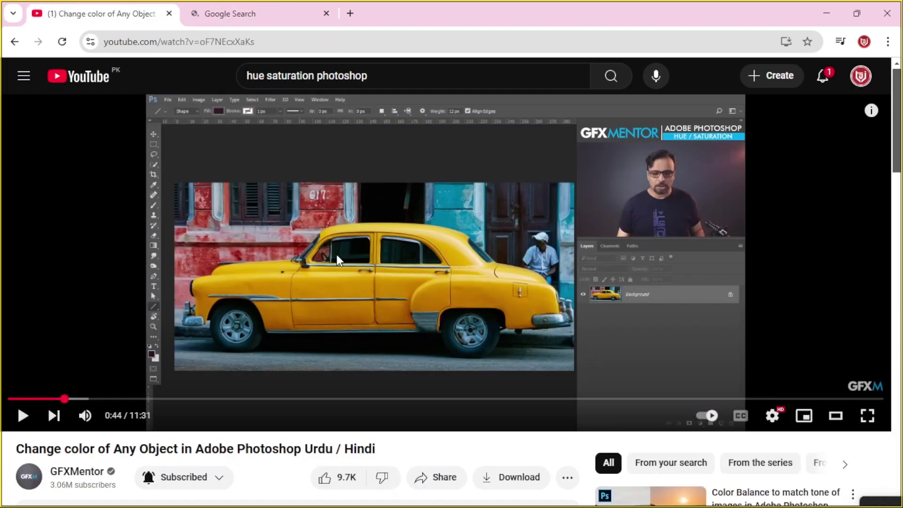
{"action": "left_click", "coordinate": [282, 17]}
{"action": "scroll", "coordinate": [323, 347], "scroll_direction": "down", "scroll_amount": 6}
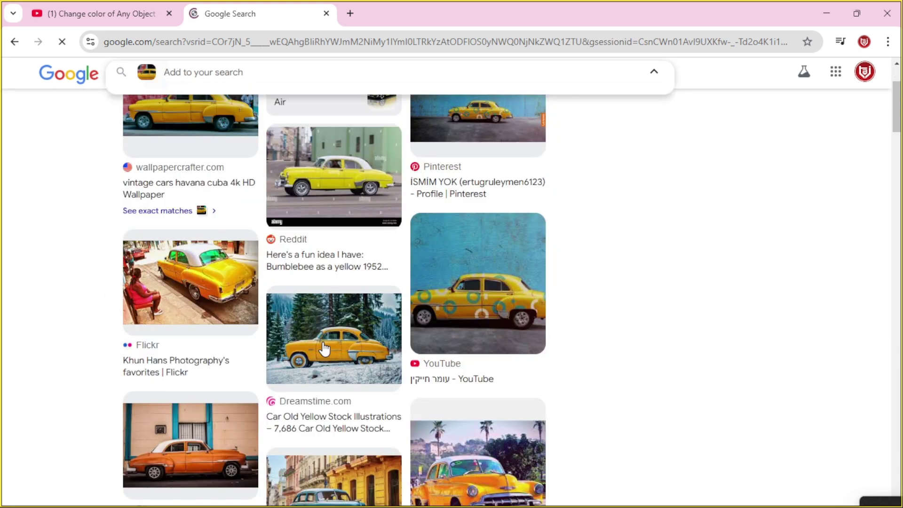
{"action": "scroll", "coordinate": [292, 206], "scroll_direction": "up", "scroll_amount": 3}
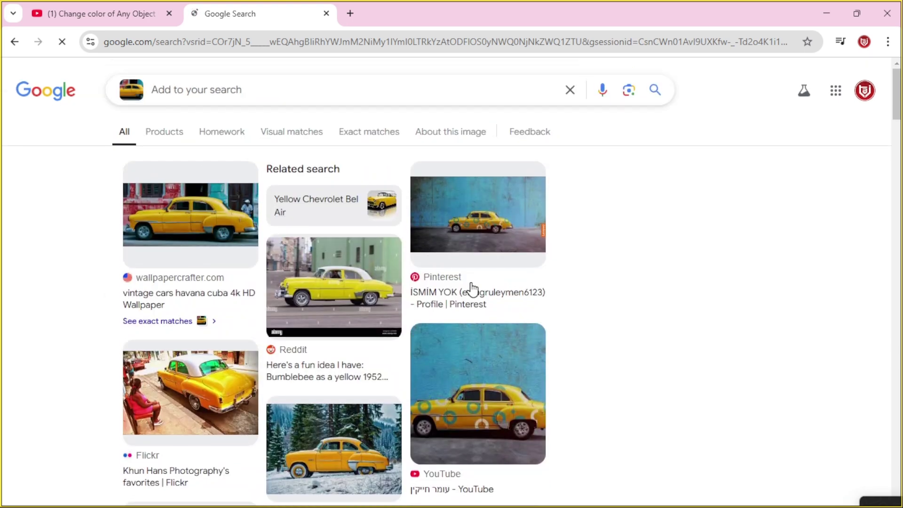
{"action": "scroll", "coordinate": [480, 324], "scroll_direction": "down", "scroll_amount": 4}
{"action": "scroll", "coordinate": [335, 303], "scroll_direction": "down", "scroll_amount": 7}
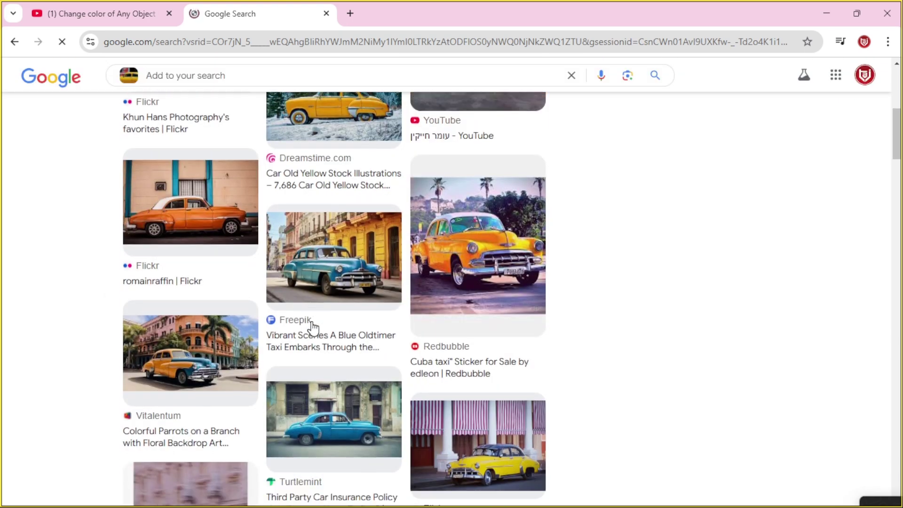
{"action": "scroll", "coordinate": [303, 323], "scroll_direction": "down", "scroll_amount": 4}
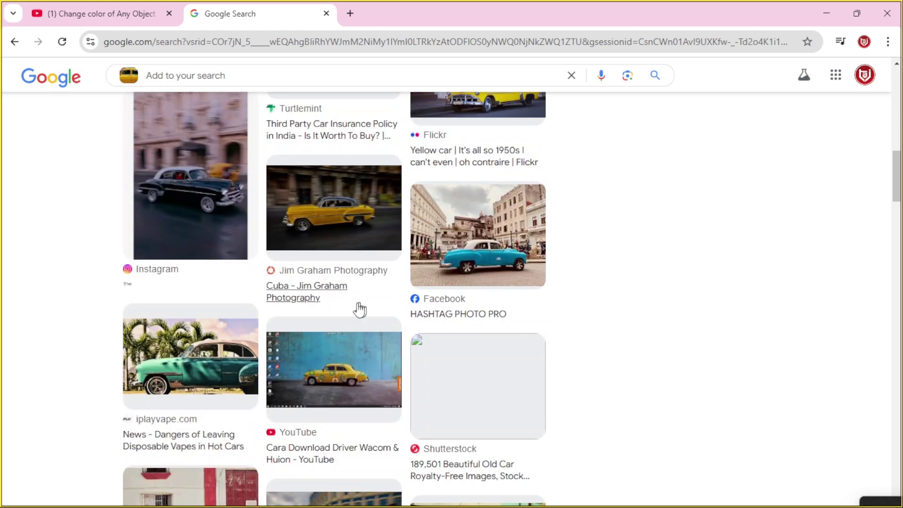
Step: Browse the reverse image search matches against the paused tutorial frame to find the original yellow car photo
{"action": "scroll", "coordinate": [374, 331], "scroll_direction": "down", "scroll_amount": 1}
{"action": "scroll", "coordinate": [376, 331], "scroll_direction": "down", "scroll_amount": 3}
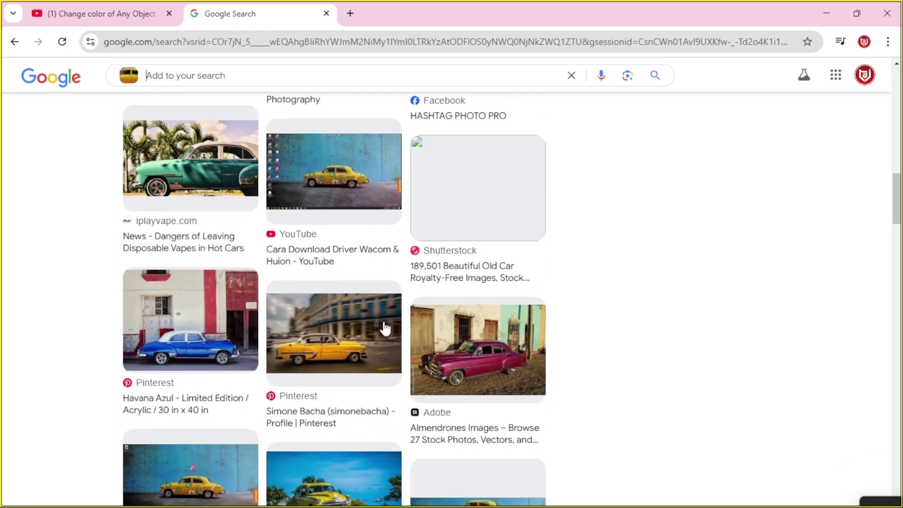
{"action": "scroll", "coordinate": [382, 328], "scroll_direction": "down", "scroll_amount": 5}
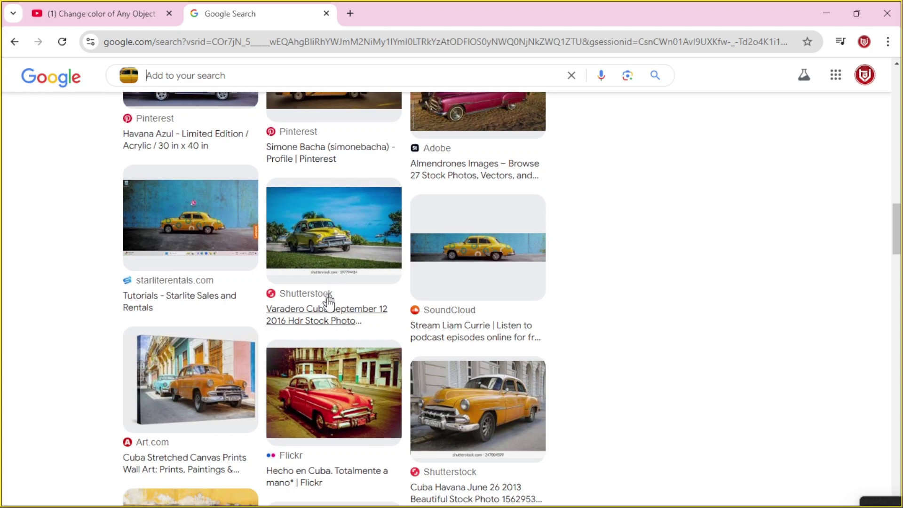
{"action": "scroll", "coordinate": [329, 305], "scroll_direction": "down", "scroll_amount": 5}
{"action": "scroll", "coordinate": [333, 310], "scroll_direction": "up", "scroll_amount": 4}
{"action": "scroll", "coordinate": [333, 301], "scroll_direction": "down", "scroll_amount": 12}
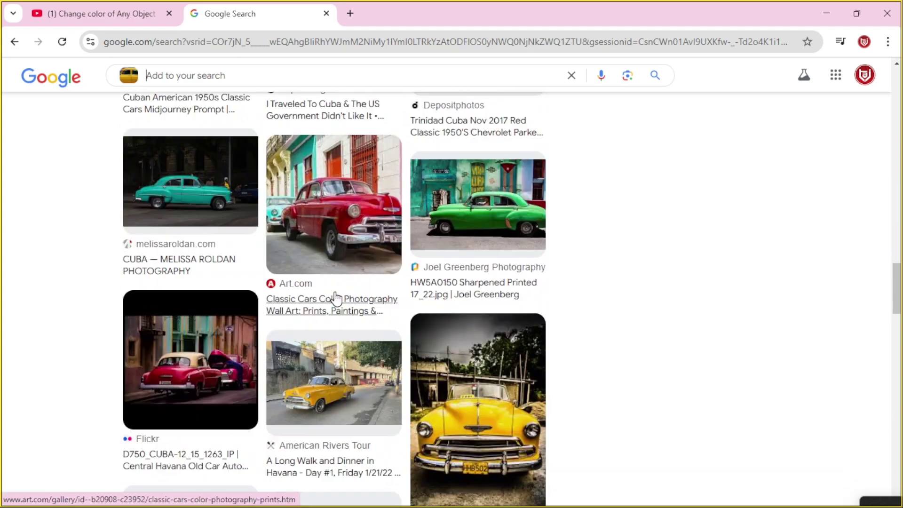
{"action": "scroll", "coordinate": [347, 284], "scroll_direction": "down", "scroll_amount": 5}
{"action": "scroll", "coordinate": [356, 264], "scroll_direction": "up", "scroll_amount": 20}
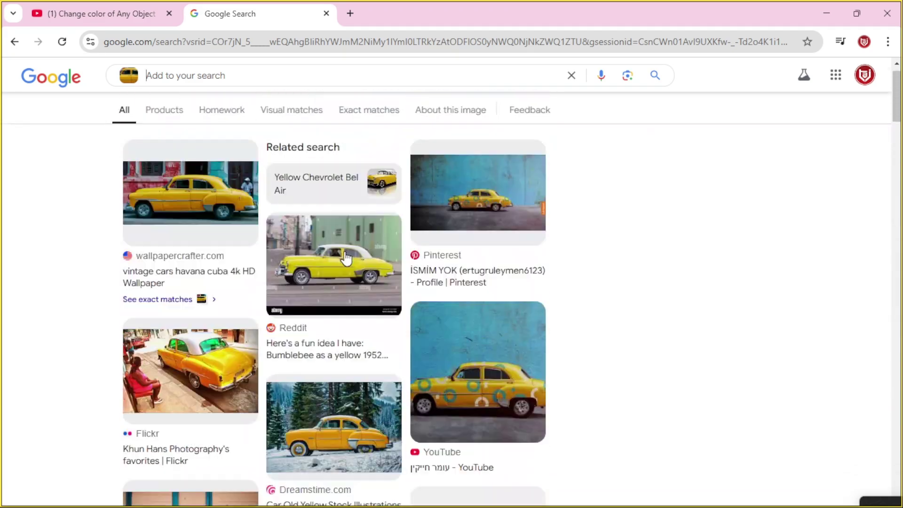
{"action": "left_click", "coordinate": [104, 13]}
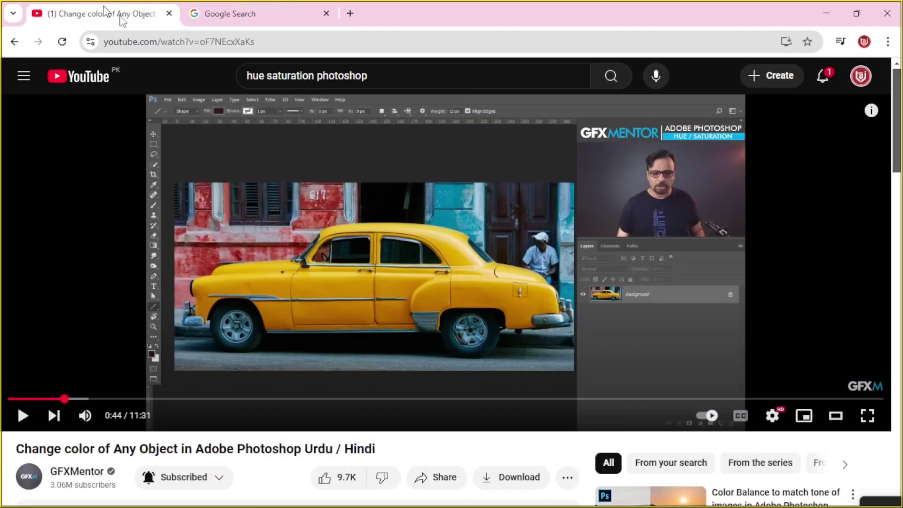
{"action": "left_click", "coordinate": [254, 13]}
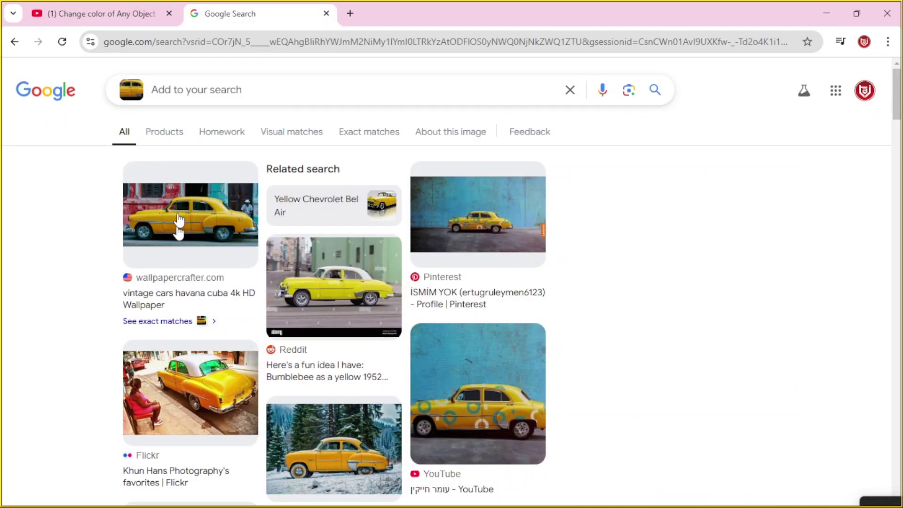
{"action": "scroll", "coordinate": [203, 259], "scroll_direction": "down", "scroll_amount": 1}
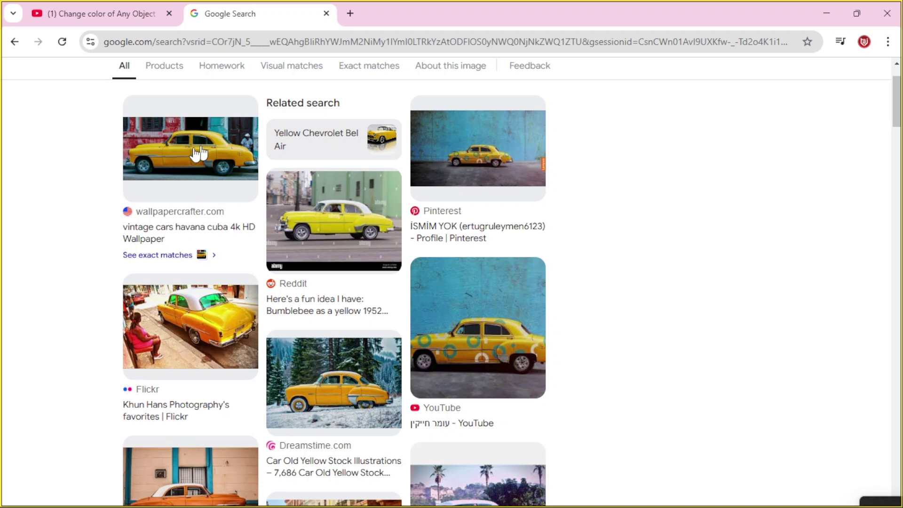
{"action": "scroll", "coordinate": [383, 251], "scroll_direction": "down", "scroll_amount": 10}
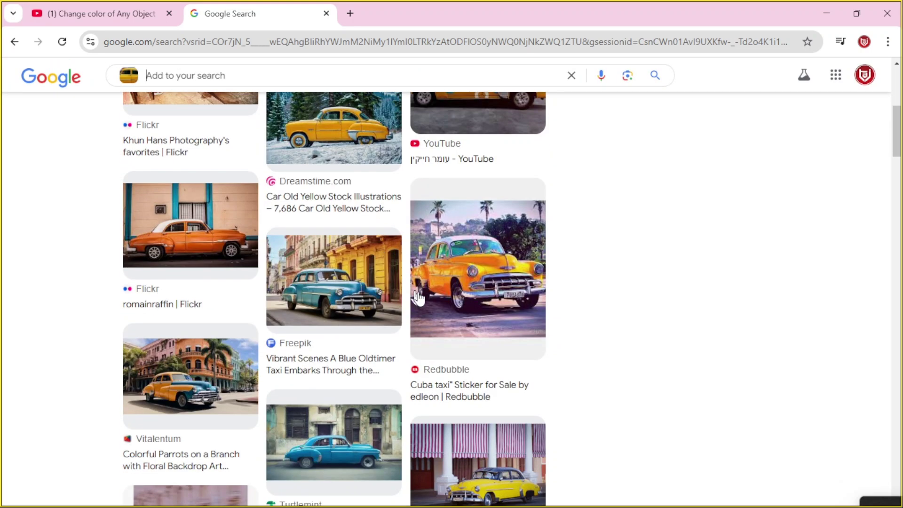
{"action": "scroll", "coordinate": [359, 334], "scroll_direction": "down", "scroll_amount": 4}
{"action": "scroll", "coordinate": [359, 329], "scroll_direction": "up", "scroll_amount": 15}
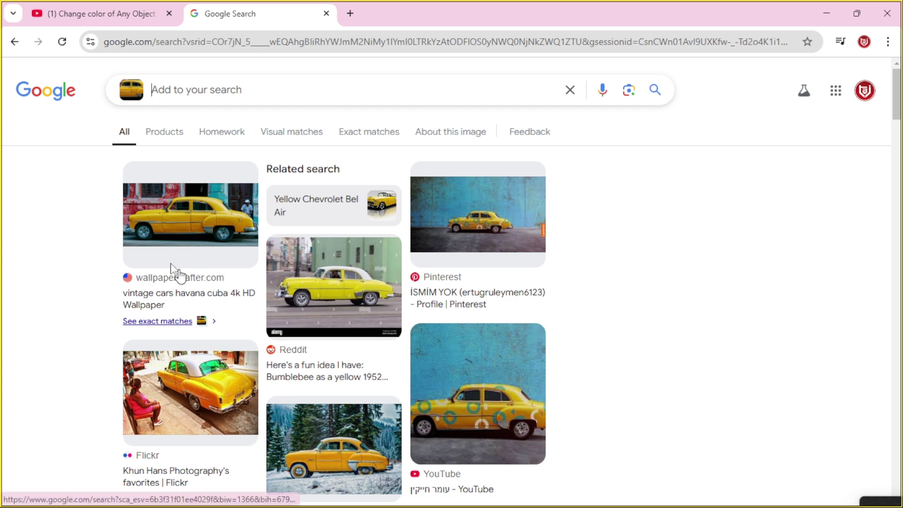
Step: Preview the wallpapercrafter.com match "vintage cars havana cuba 4k HD Wallpaper", open its page and check the photo against the YouTube frame
{"action": "left_click", "coordinate": [201, 228]}
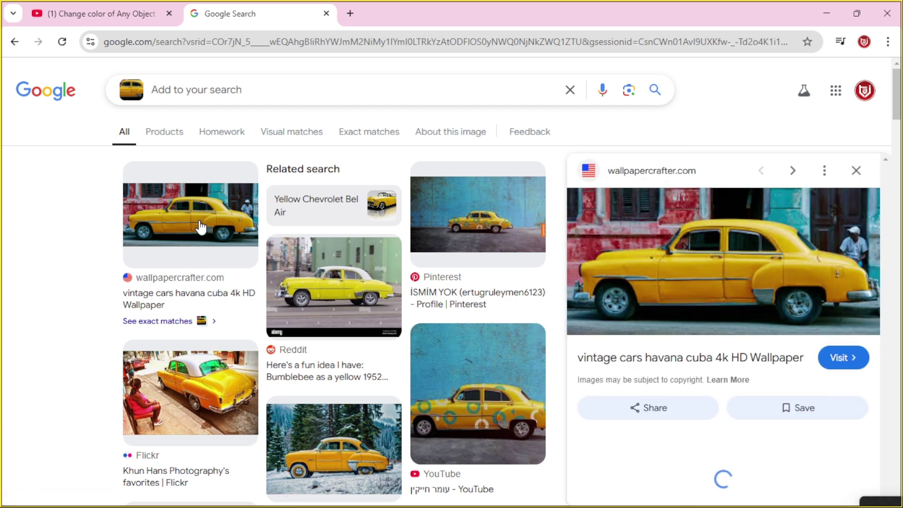
{"action": "scroll", "coordinate": [735, 270], "scroll_direction": "down", "scroll_amount": 6}
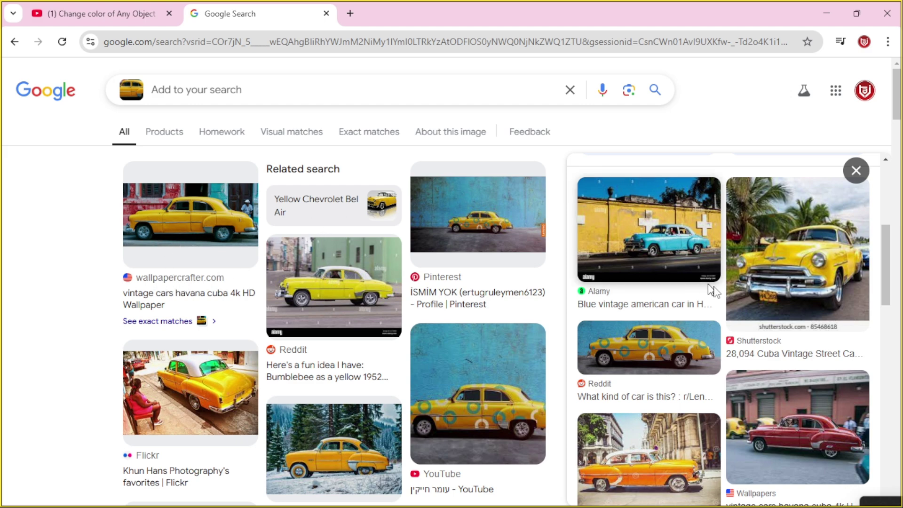
{"action": "scroll", "coordinate": [724, 287], "scroll_direction": "up", "scroll_amount": 6}
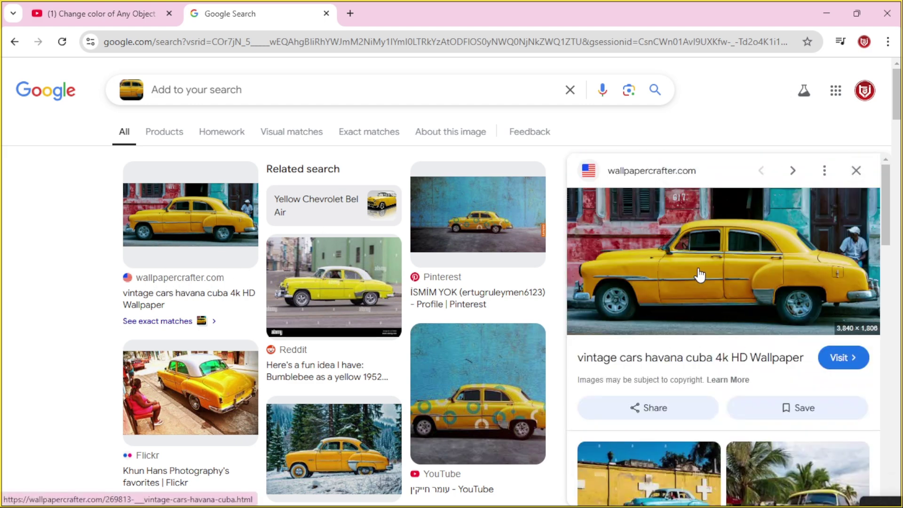
{"action": "left_click", "coordinate": [758, 362]}
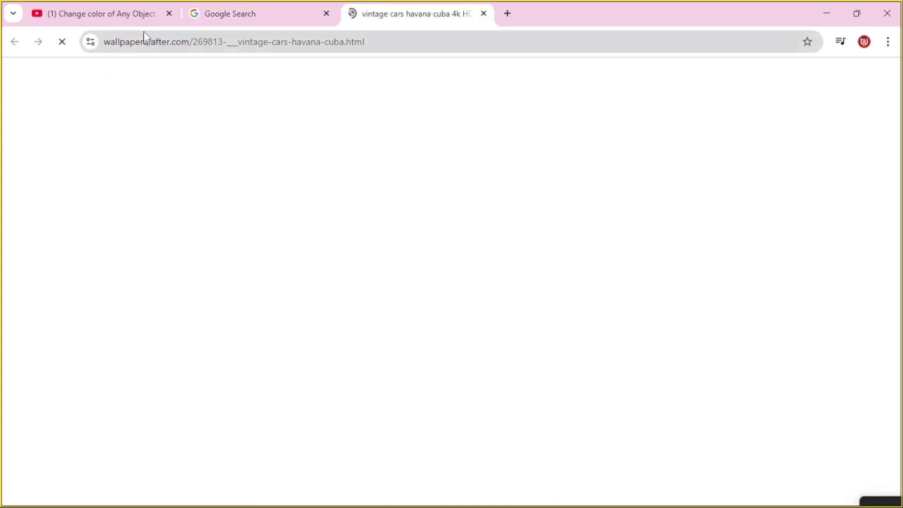
{"action": "left_click", "coordinate": [140, 18]}
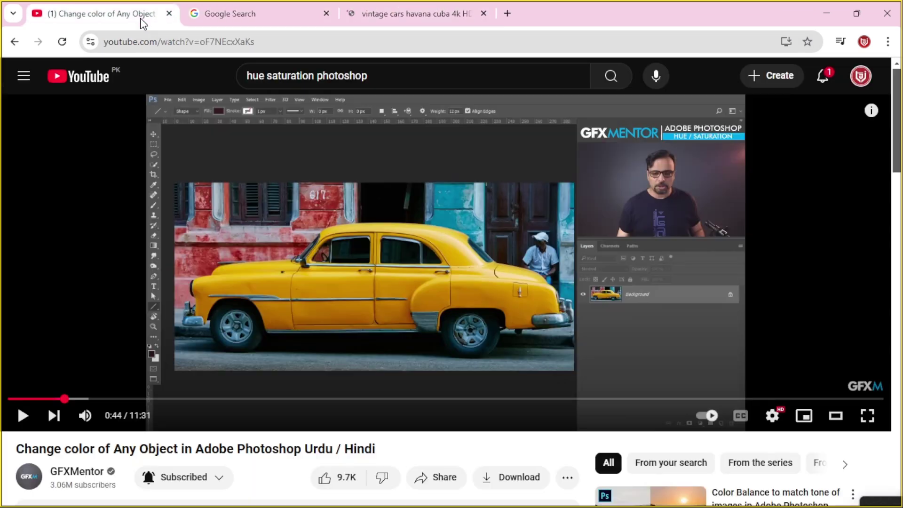
{"action": "left_click", "coordinate": [424, 18]}
Step: Find the "parked vintage yellow car on street in havana" wallpaper among the related images and open its page
{"action": "scroll", "coordinate": [310, 202], "scroll_direction": "down", "scroll_amount": 2}
{"action": "scroll", "coordinate": [362, 205], "scroll_direction": "down", "scroll_amount": 10}
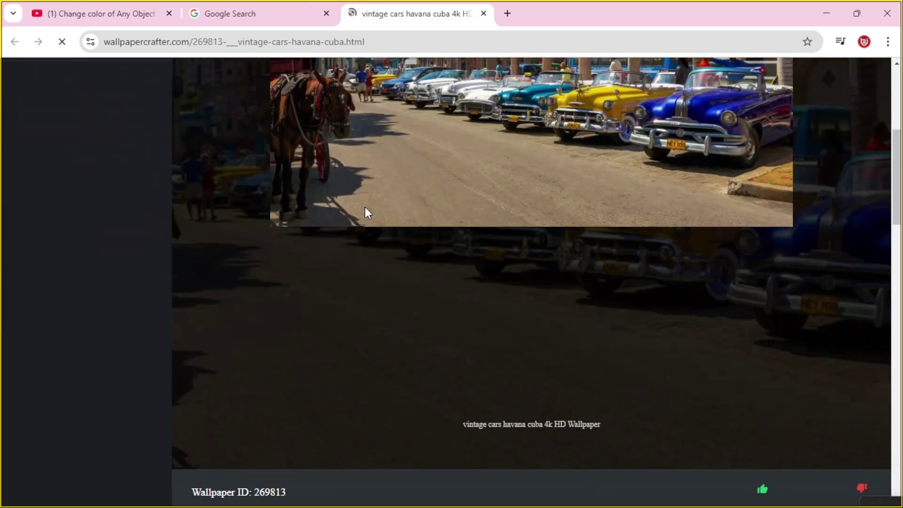
{"action": "scroll", "coordinate": [430, 181], "scroll_direction": "up", "scroll_amount": 11}
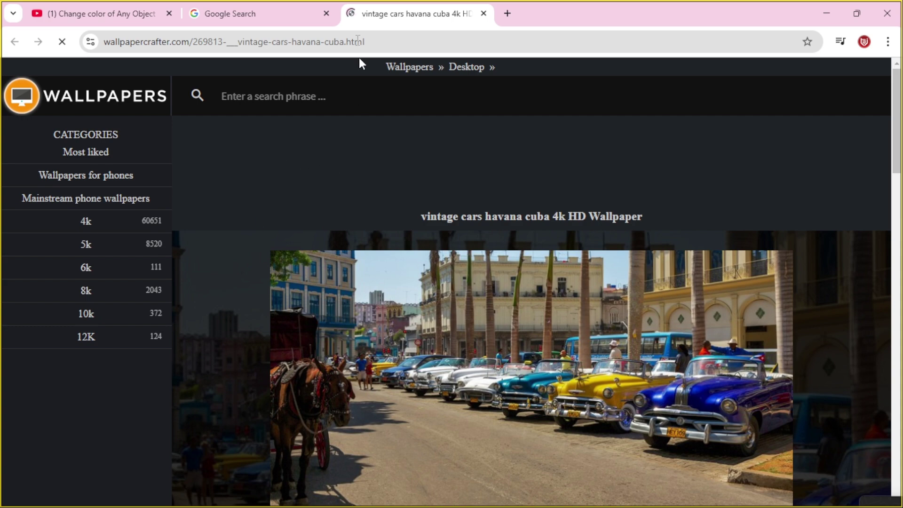
{"action": "scroll", "coordinate": [487, 359], "scroll_direction": "down", "scroll_amount": 15}
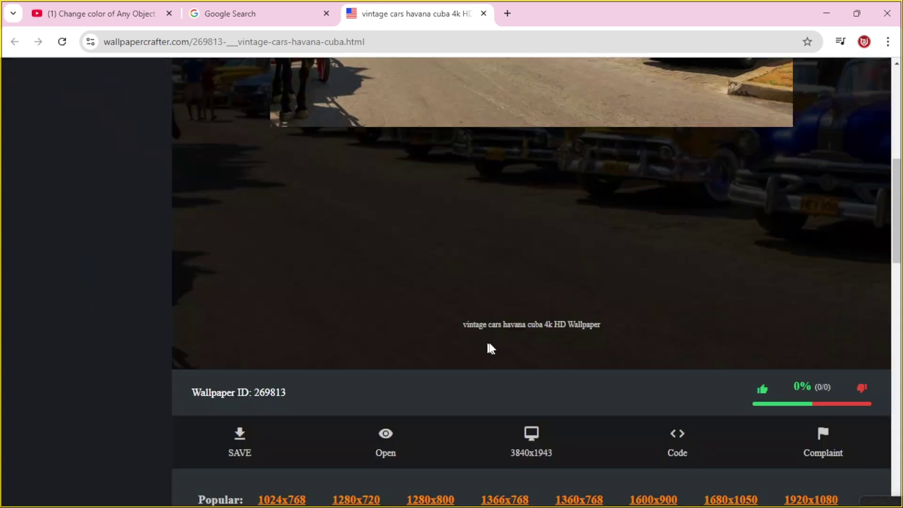
{"action": "scroll", "coordinate": [742, 248], "scroll_direction": "up", "scroll_amount": 4}
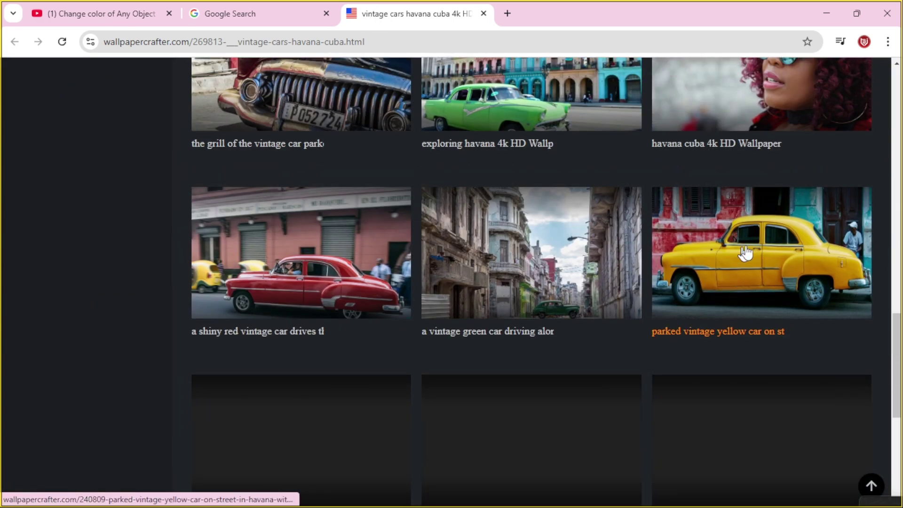
{"action": "left_click", "coordinate": [715, 286]}
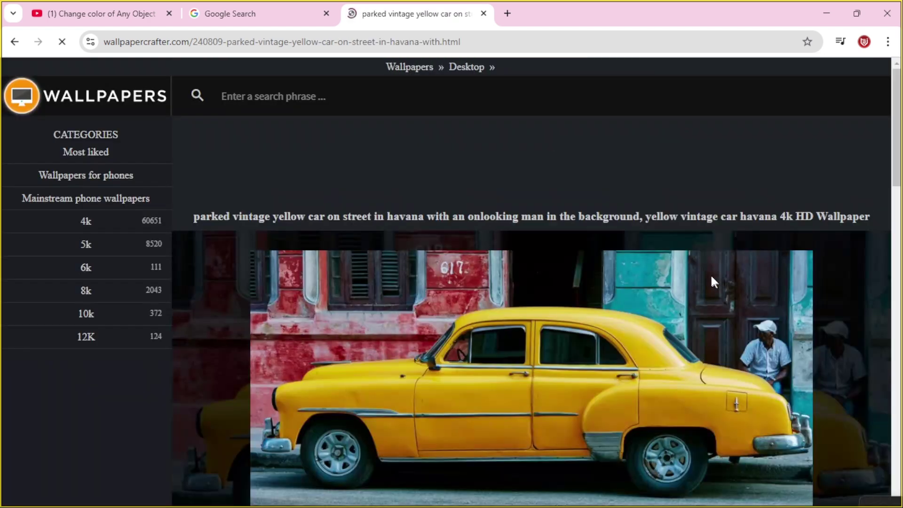
Step: Download the parked vintage yellow car wallpaper from its page
{"action": "scroll", "coordinate": [527, 350], "scroll_direction": "down", "scroll_amount": 3}
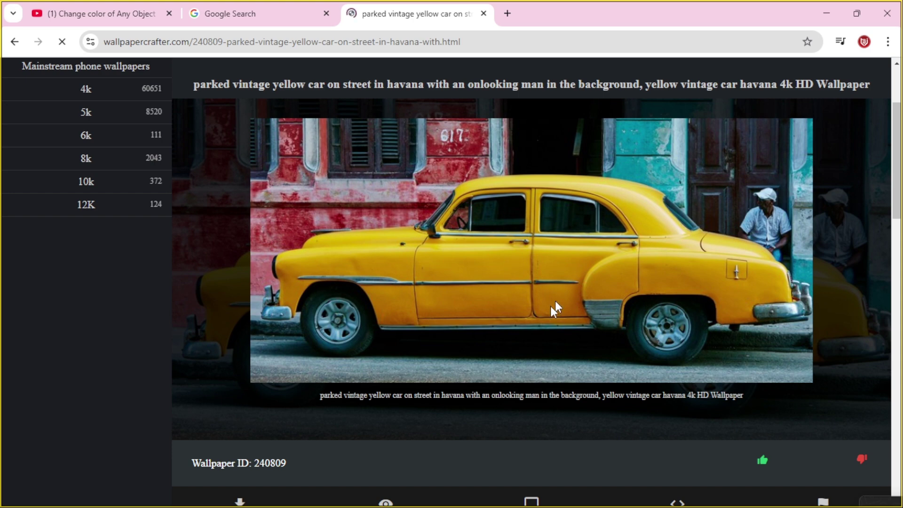
{"action": "scroll", "coordinate": [526, 320], "scroll_direction": "down", "scroll_amount": 7}
{"action": "scroll", "coordinate": [536, 313], "scroll_direction": "up", "scroll_amount": 4}
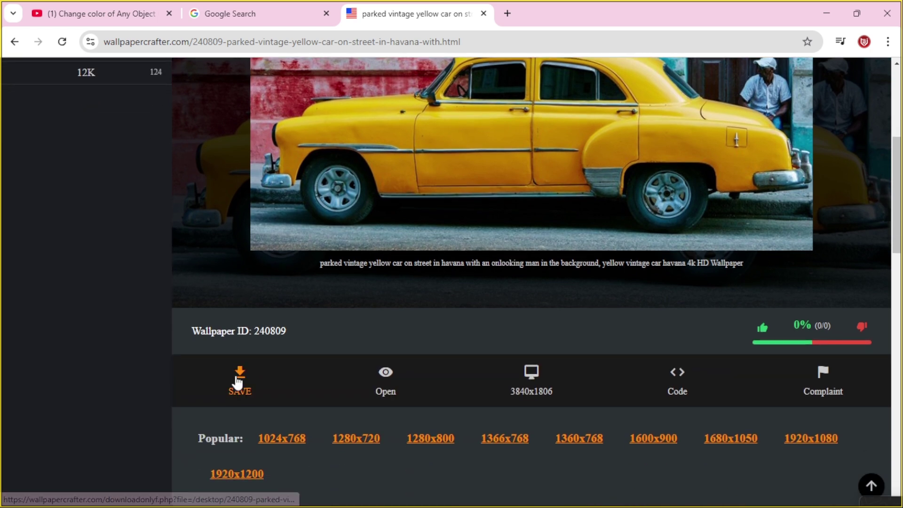
{"action": "left_click", "coordinate": [238, 383]}
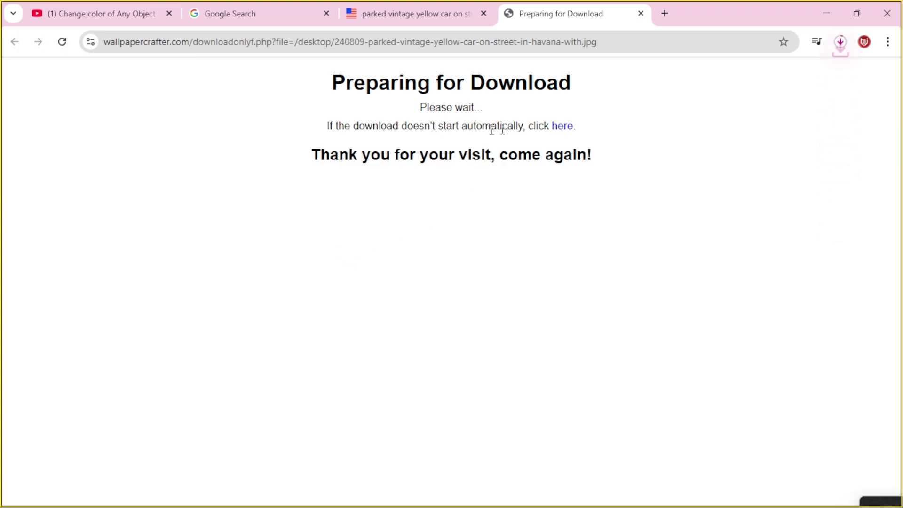
Step: Open the downloaded yellow car photo in the image viewer, inspect it full screen and close the viewer
{"action": "left_click", "coordinate": [839, 42]}
{"action": "left_click", "coordinate": [732, 113]}
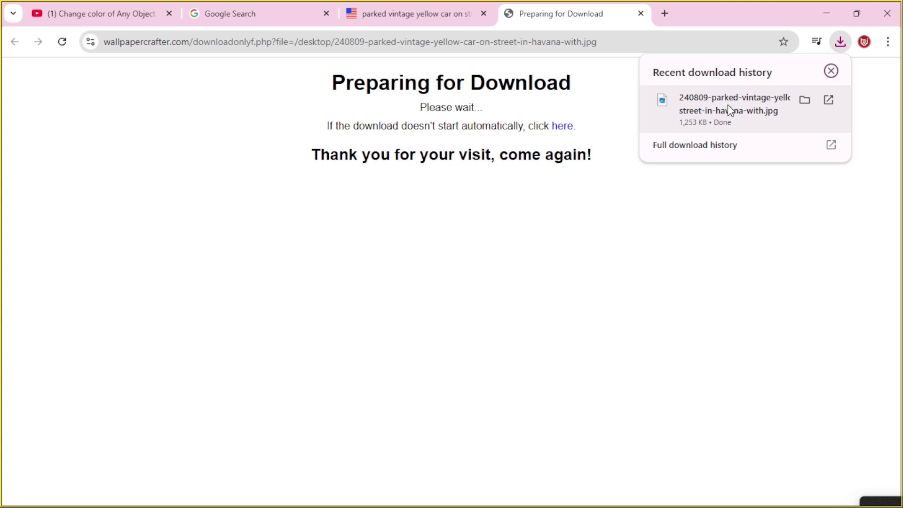
{"action": "left_click", "coordinate": [727, 104]}
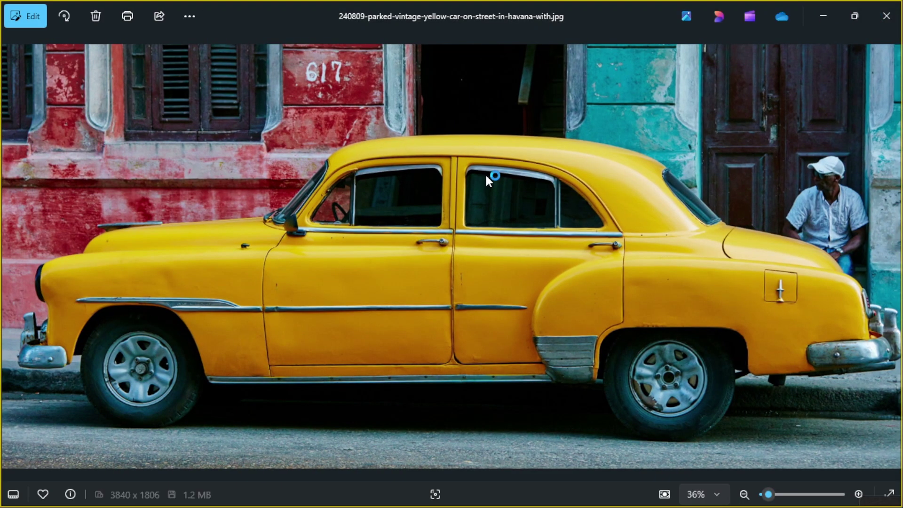
{"action": "left_click", "coordinate": [890, 492]}
{"action": "scroll", "coordinate": [340, 313], "scroll_direction": "up", "scroll_amount": 2}
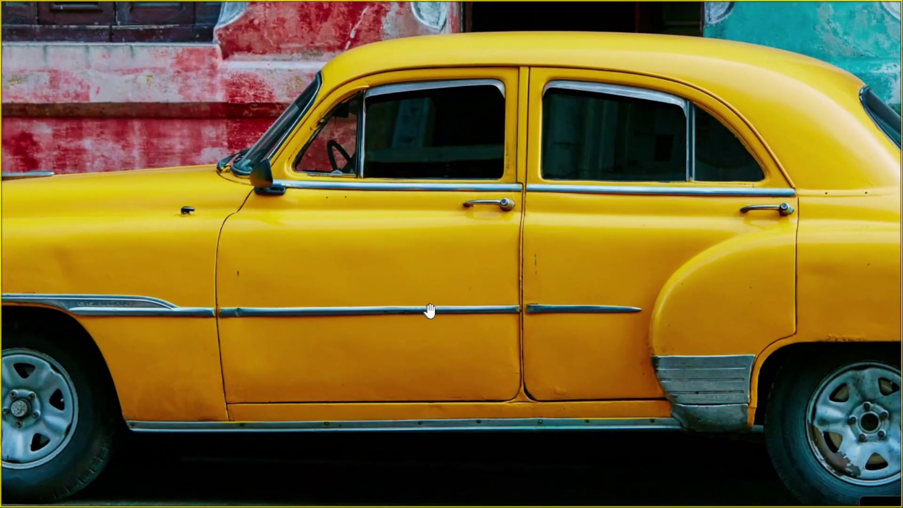
{"action": "scroll", "coordinate": [429, 313], "scroll_direction": "down", "scroll_amount": 2}
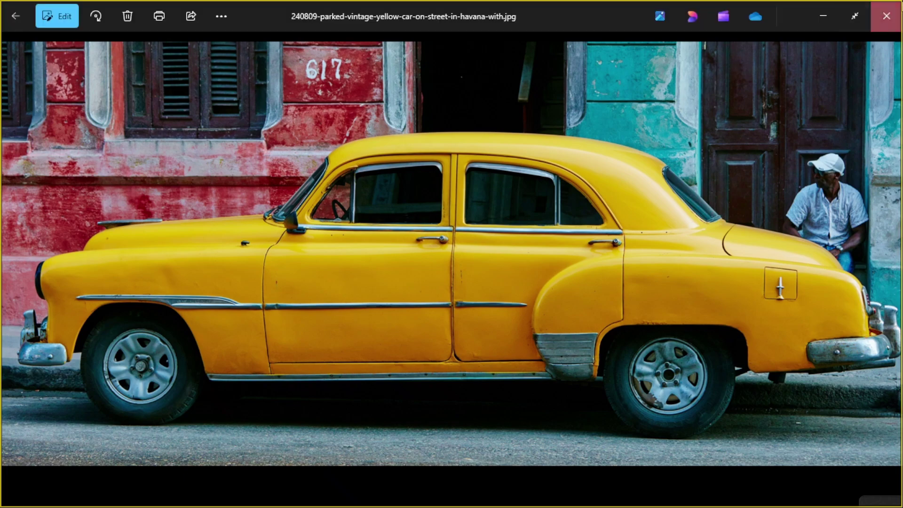
{"action": "left_click", "coordinate": [888, 10]}
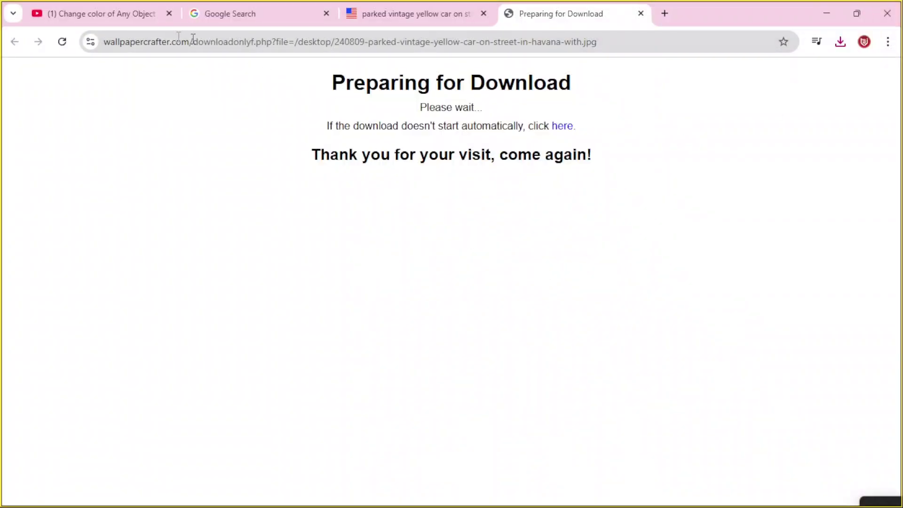
Step: Check the YouTube frame once more and close the download and wallpaper page browser tabs
{"action": "left_click", "coordinate": [123, 20]}
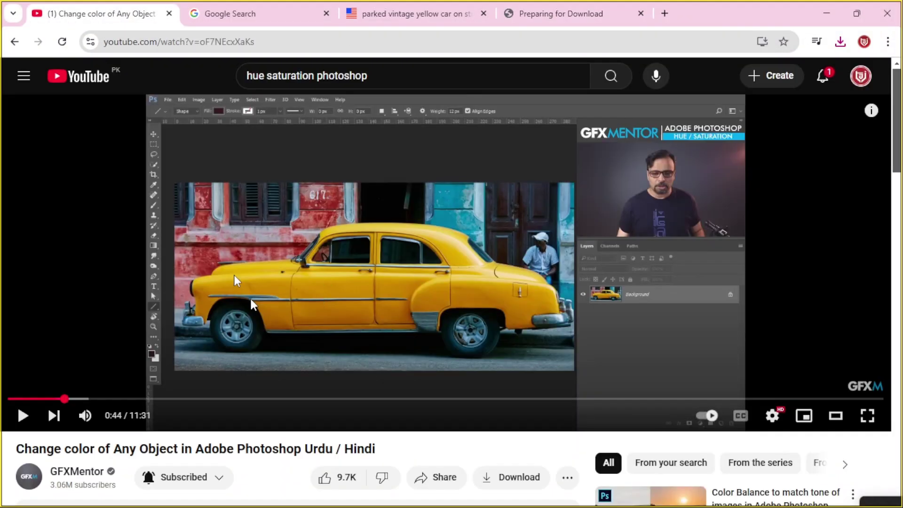
{"action": "left_click", "coordinate": [600, 15]}
{"action": "left_click", "coordinate": [483, 13]}
{"action": "left_click", "coordinate": [484, 13]}
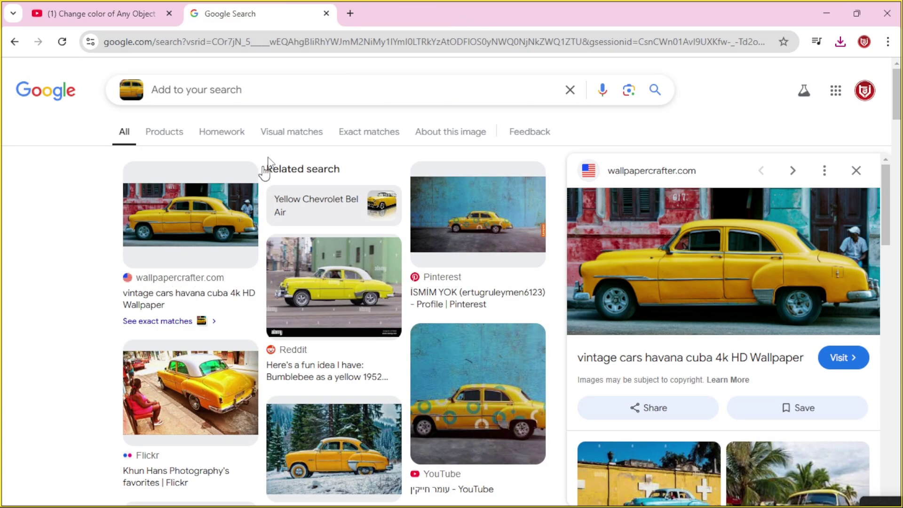
Step: Open PHLEARN's video "How to Change Any Color with Hue/Saturation in Photoshop | Day 7" from the YouTube results and pause it at 1:11
{"action": "left_click", "coordinate": [132, 19]}
{"action": "left_click", "coordinate": [15, 41]}
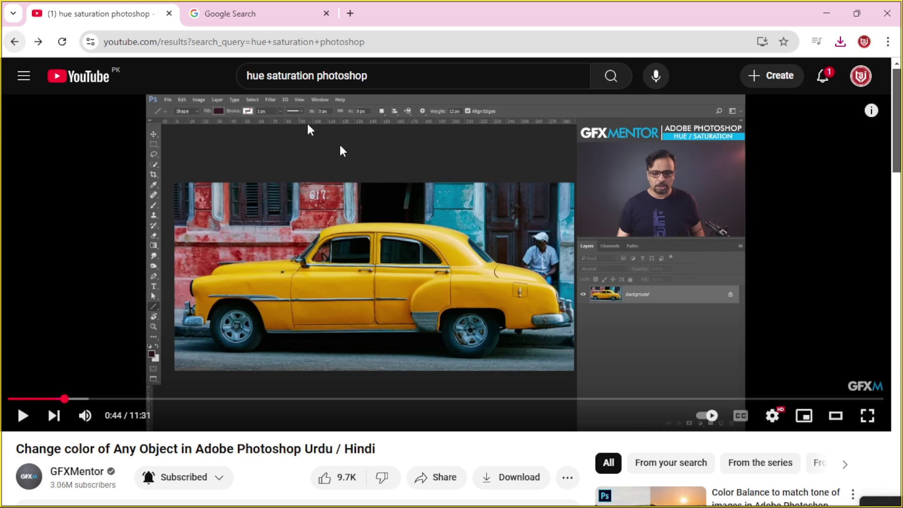
{"action": "scroll", "coordinate": [414, 296], "scroll_direction": "up", "scroll_amount": 2}
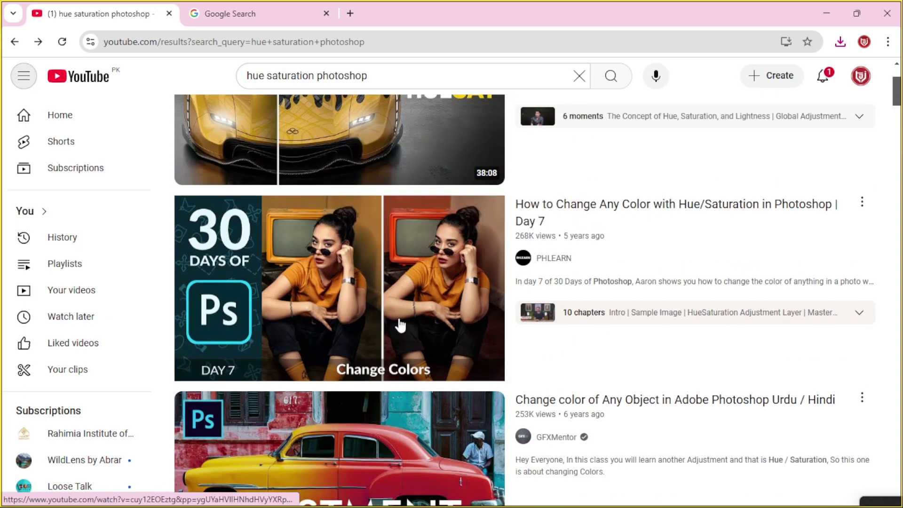
{"action": "left_click", "coordinate": [399, 321]}
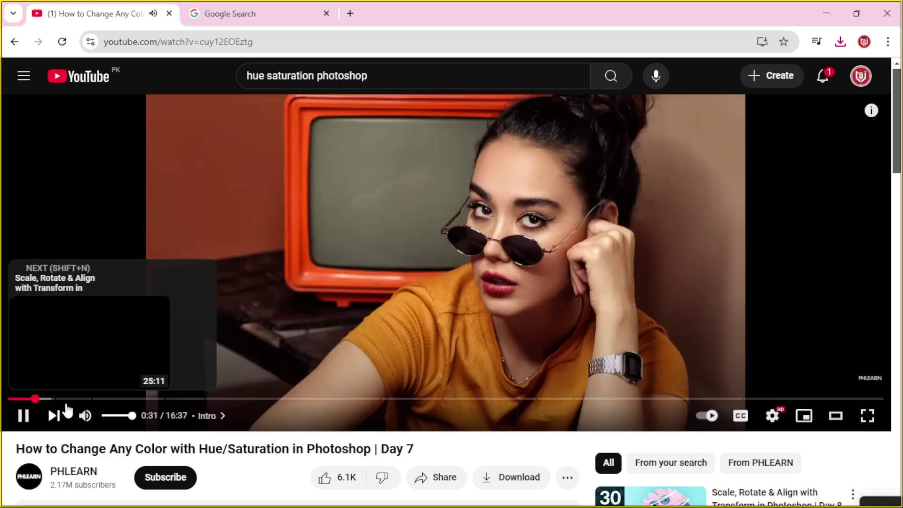
{"action": "left_click", "coordinate": [70, 399]}
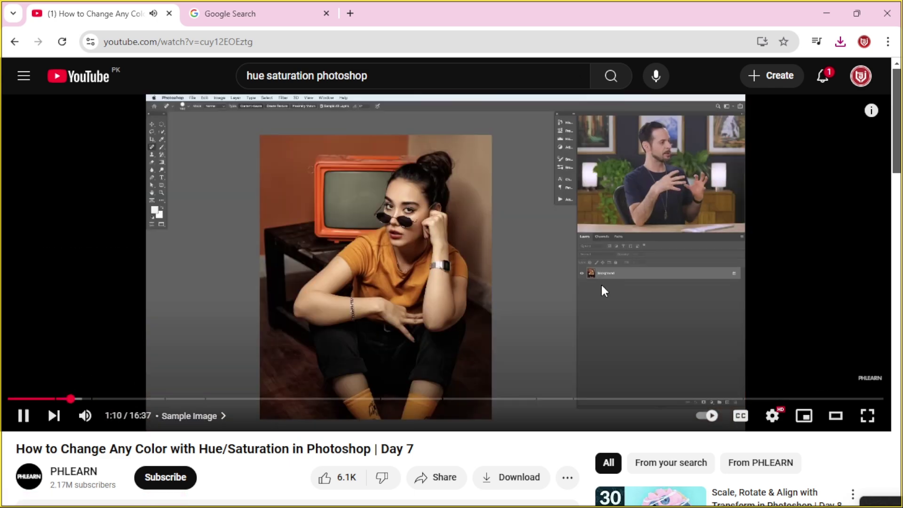
{"action": "left_click", "coordinate": [600, 283]}
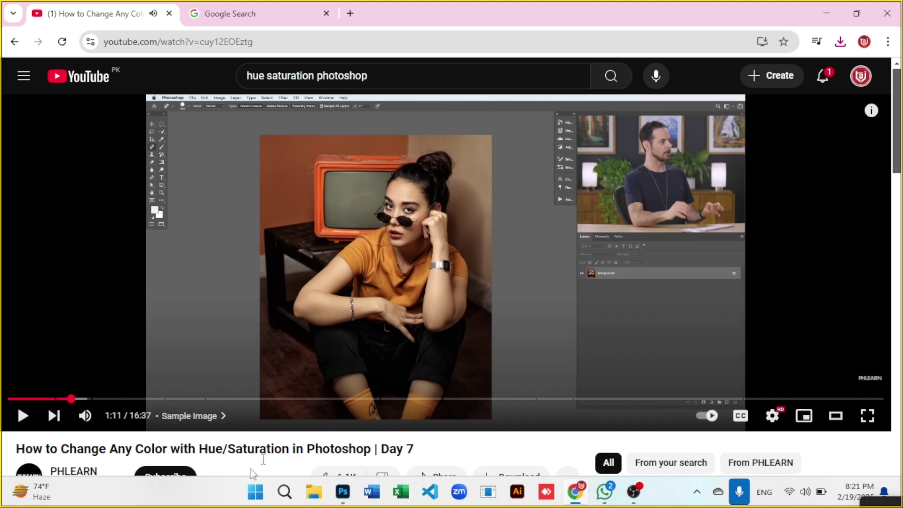
Step: Capture a rectangular snip of the woman beside the orange television from the paused video with Snipping Tool
{"action": "left_click", "coordinate": [281, 493]}
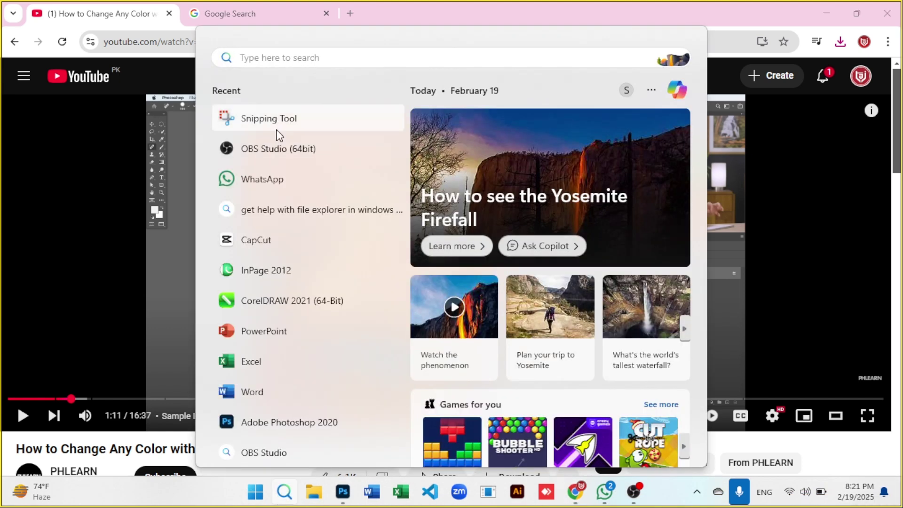
{"action": "left_click", "coordinate": [277, 130]}
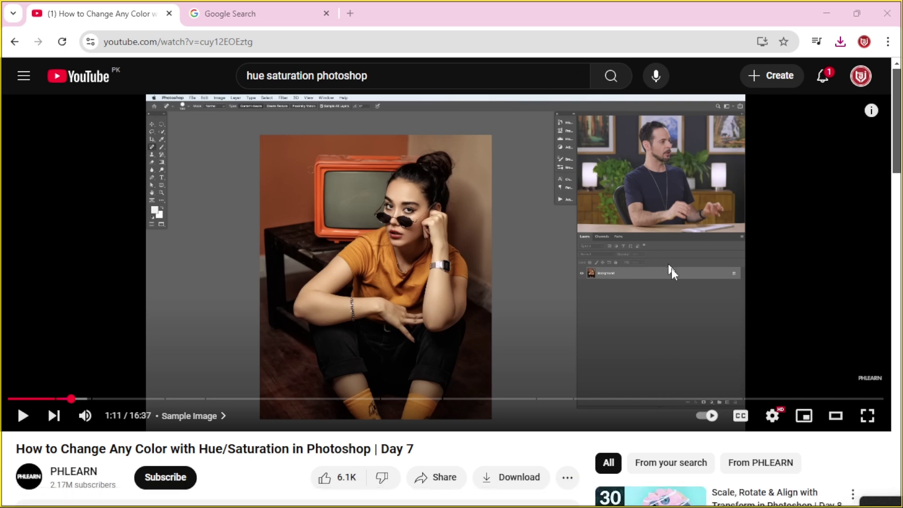
{"action": "left_click", "coordinate": [55, 40]}
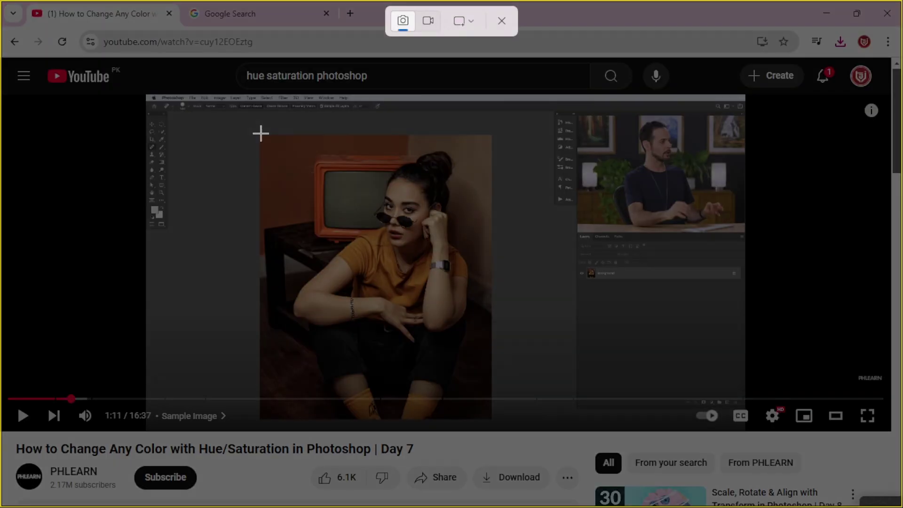
{"action": "left_click_drag", "start_coordinate": [258, 134], "coordinate": [488, 418]}
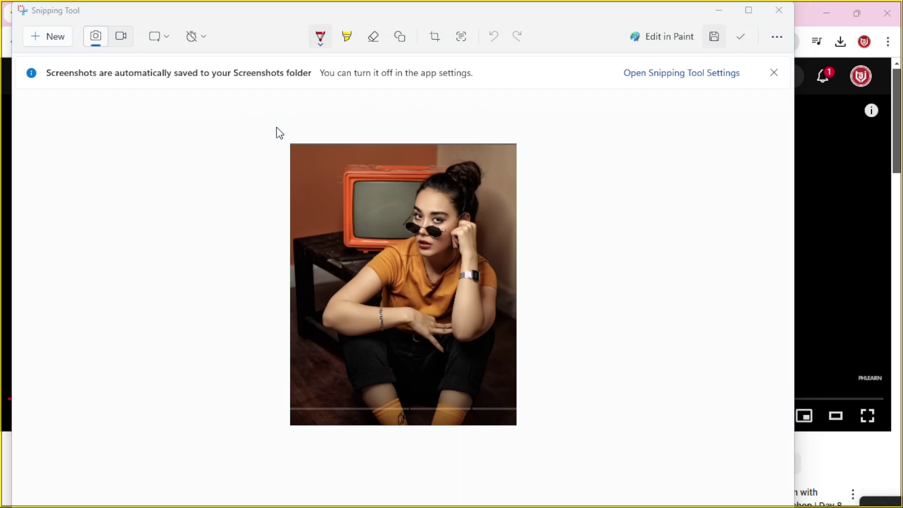
Step: Save the snip to the Desktop as a JPG named girl and close Snipping Tool
{"action": "key", "text": "ctrl+s"}
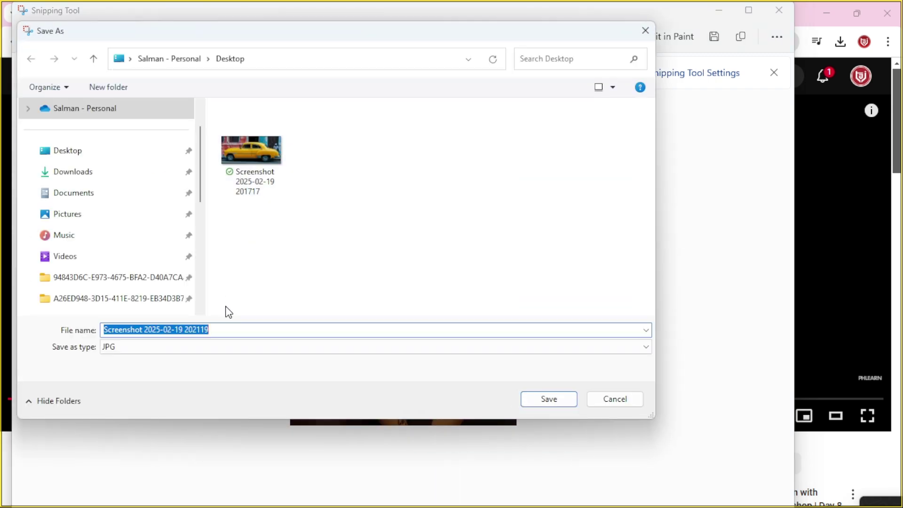
{"action": "type", "text": "girl"}
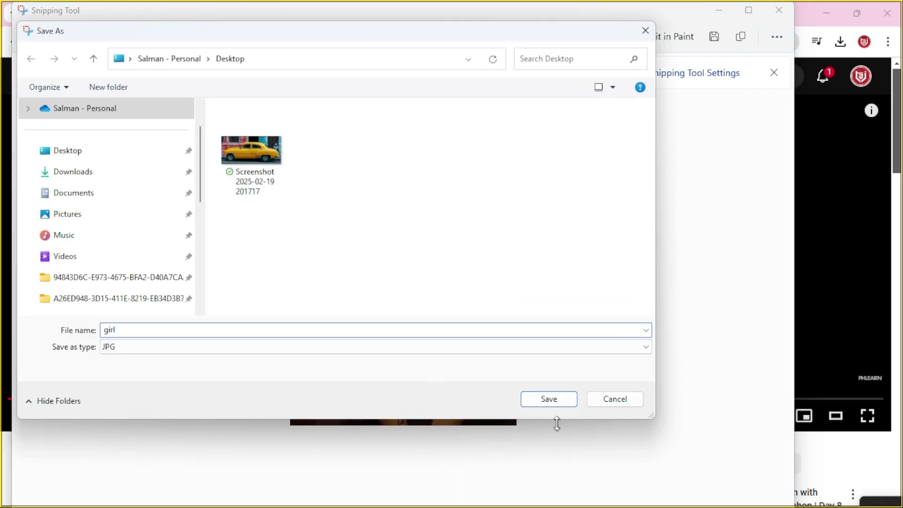
{"action": "left_click", "coordinate": [554, 404]}
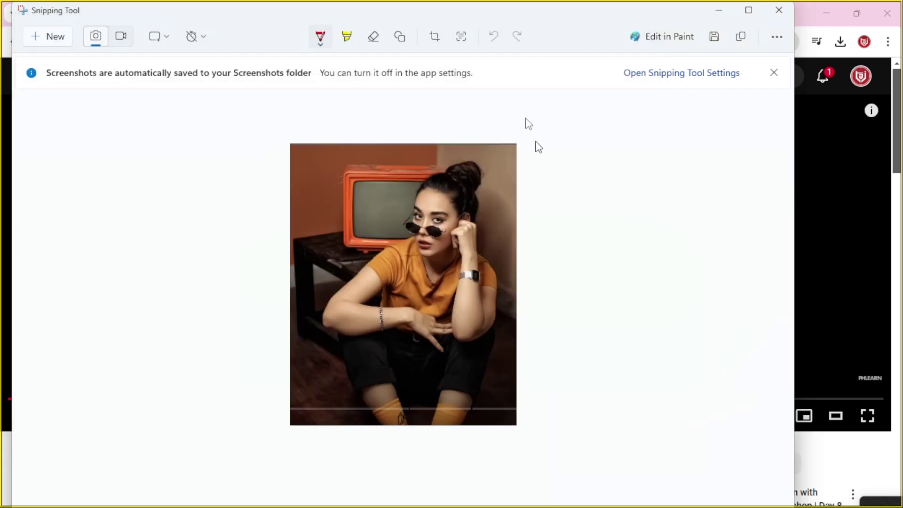
{"action": "left_click", "coordinate": [777, 9]}
Step: Return to Google Images and run a reverse image search with the girl file from the Desktop
{"action": "left_click", "coordinate": [282, 19]}
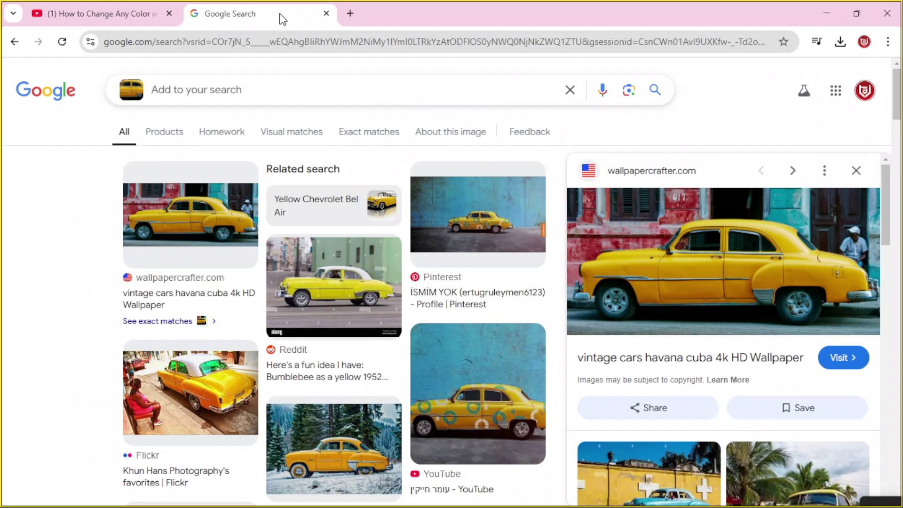
{"action": "left_click", "coordinate": [249, 95]}
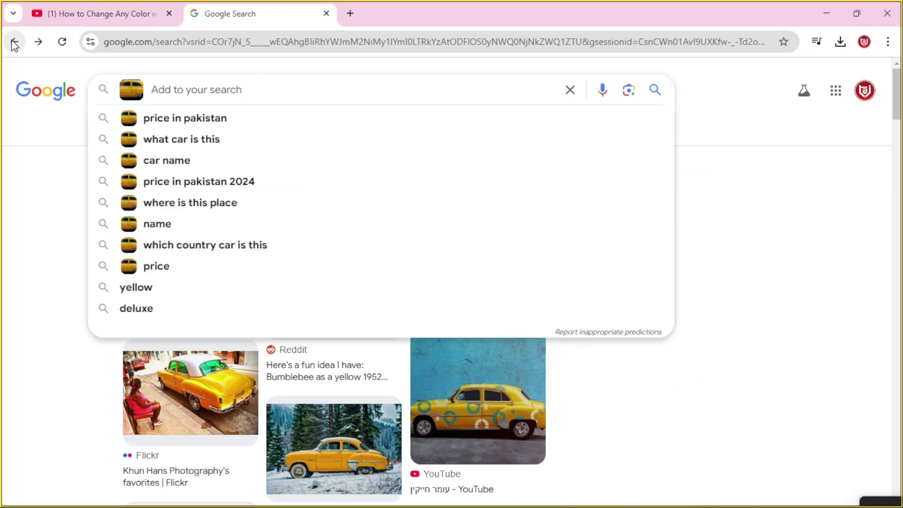
{"action": "left_click", "coordinate": [14, 43]}
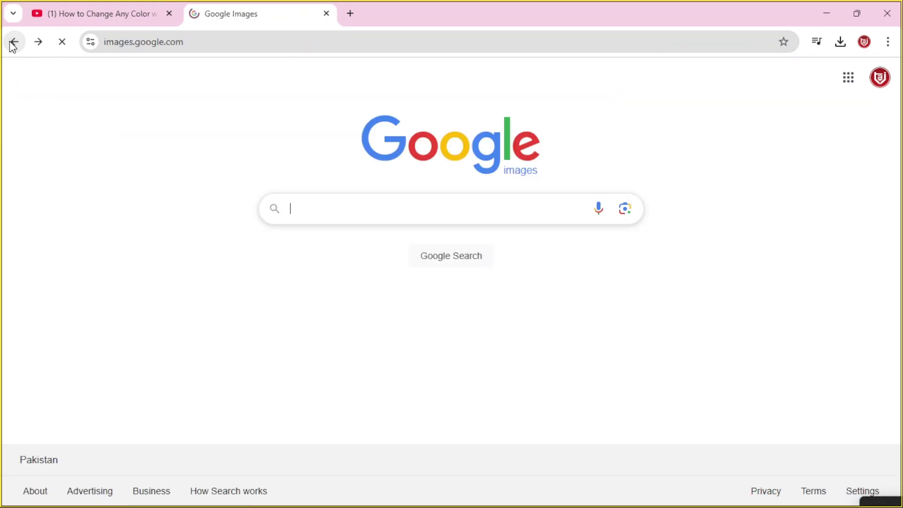
{"action": "left_click", "coordinate": [625, 209]}
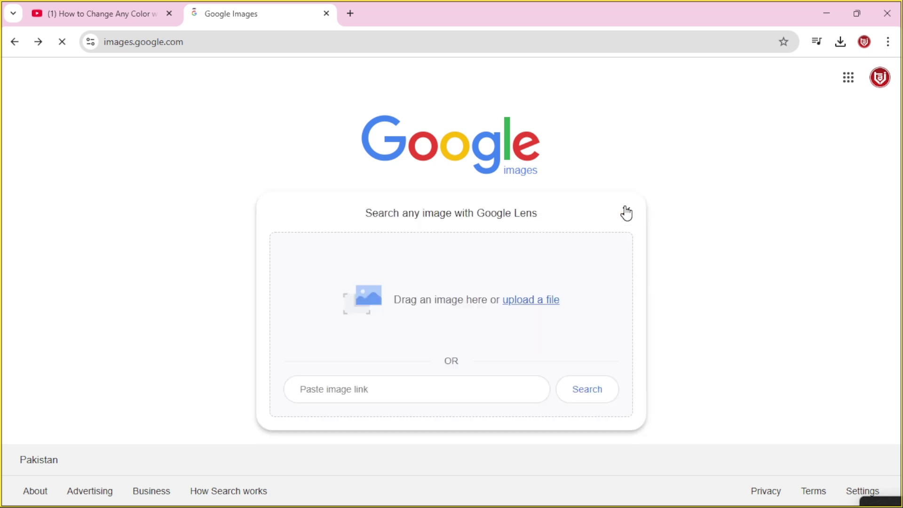
{"action": "left_click", "coordinate": [523, 297]}
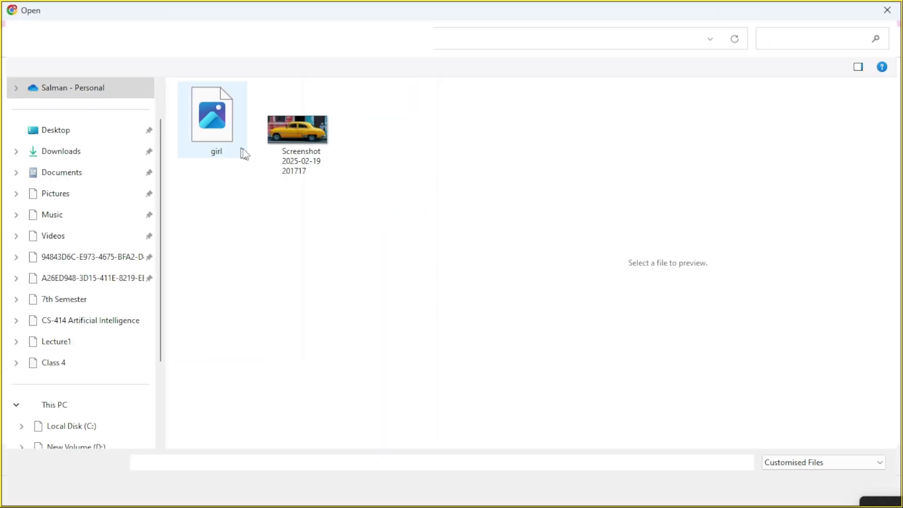
{"action": "left_click", "coordinate": [218, 137]}
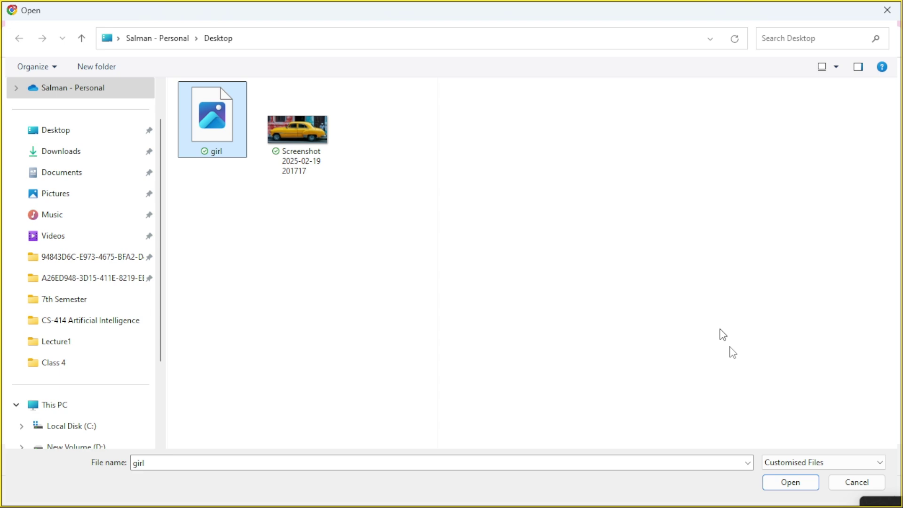
{"action": "left_click", "coordinate": [790, 483]}
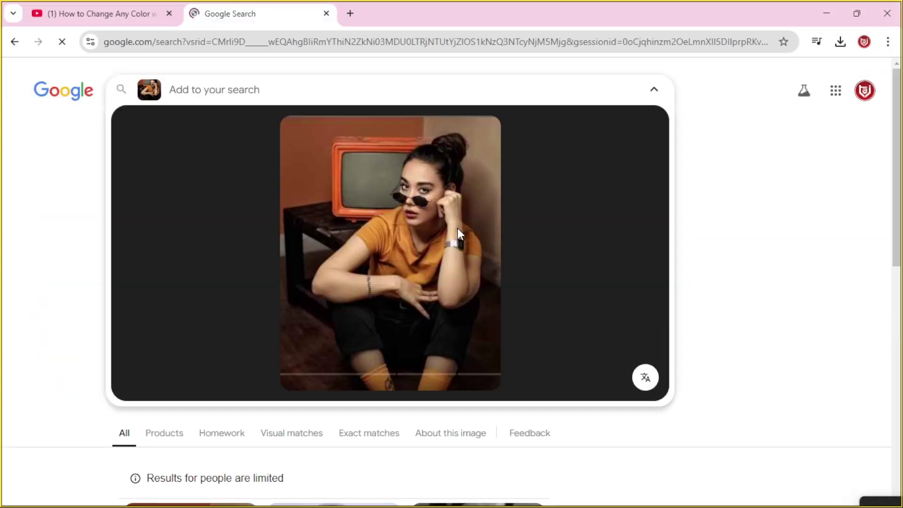
Step: Open the exact matches for the woman's photo and look through the listed sources and image sizes
{"action": "scroll", "coordinate": [456, 231], "scroll_direction": "down", "scroll_amount": 5}
{"action": "scroll", "coordinate": [448, 275], "scroll_direction": "up", "scroll_amount": 5}
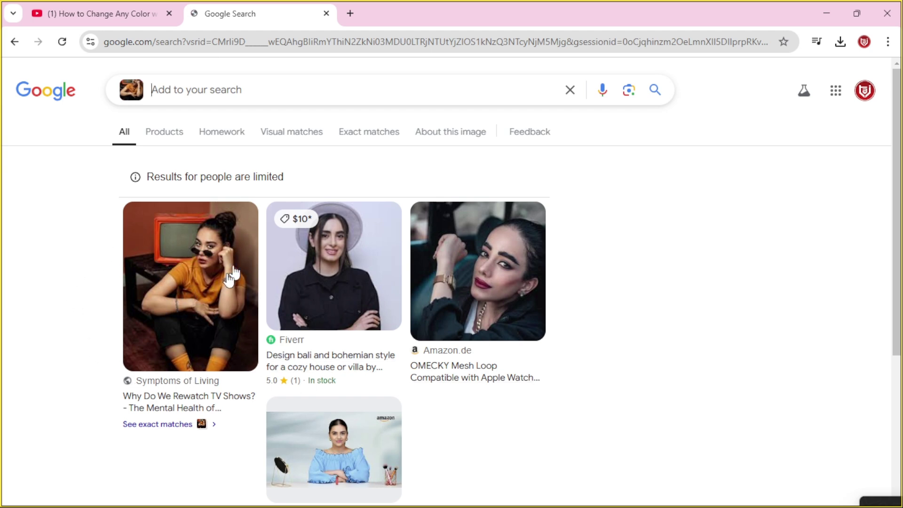
{"action": "scroll", "coordinate": [345, 280], "scroll_direction": "down", "scroll_amount": 4}
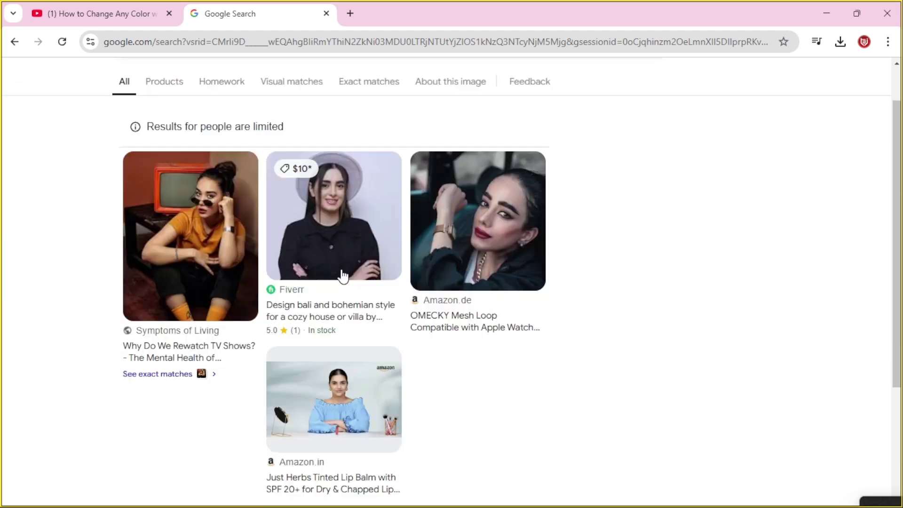
{"action": "scroll", "coordinate": [300, 302], "scroll_direction": "up", "scroll_amount": 2}
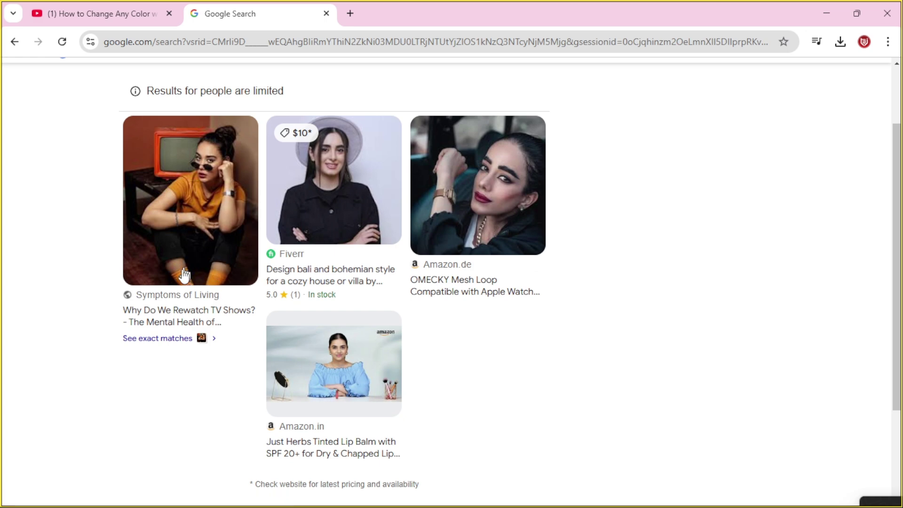
{"action": "left_click", "coordinate": [181, 298]}
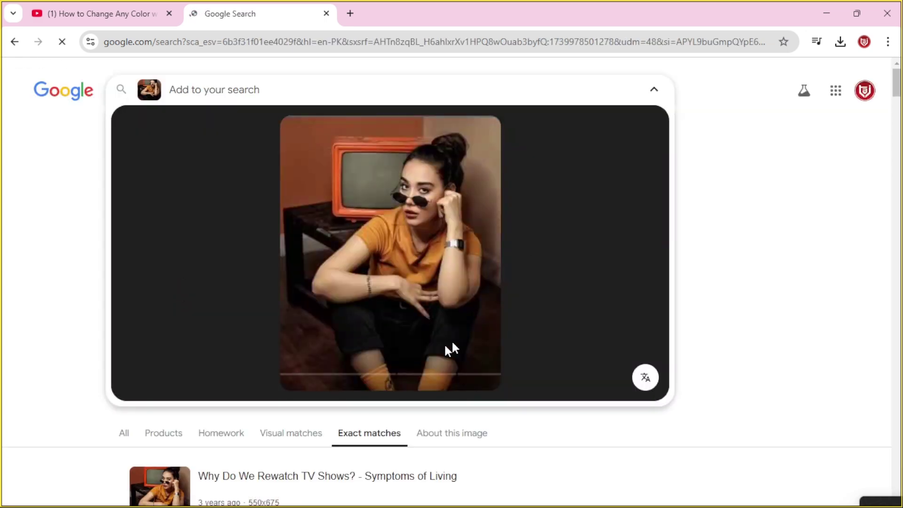
{"action": "scroll", "coordinate": [230, 299], "scroll_direction": "down", "scroll_amount": 5}
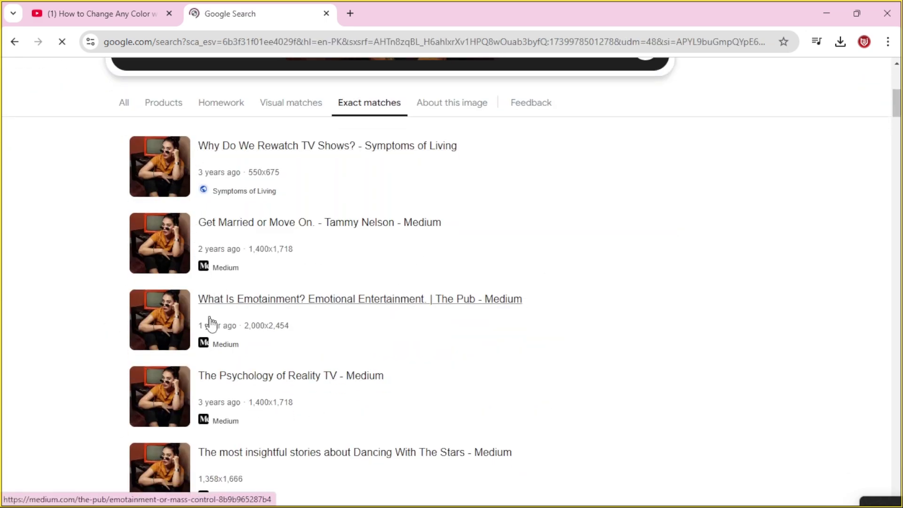
{"action": "scroll", "coordinate": [212, 362], "scroll_direction": "down", "scroll_amount": 5}
{"action": "scroll", "coordinate": [261, 231], "scroll_direction": "down", "scroll_amount": 4}
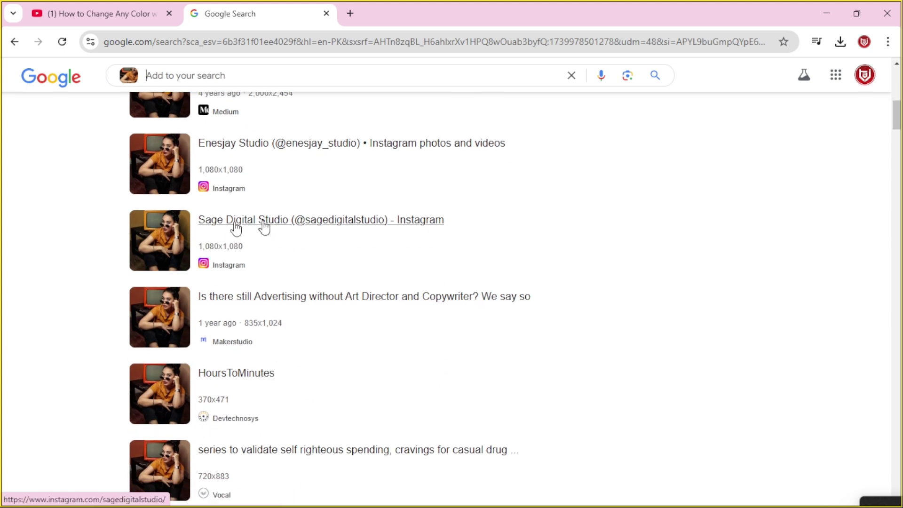
{"action": "scroll", "coordinate": [227, 291], "scroll_direction": "down", "scroll_amount": 7}
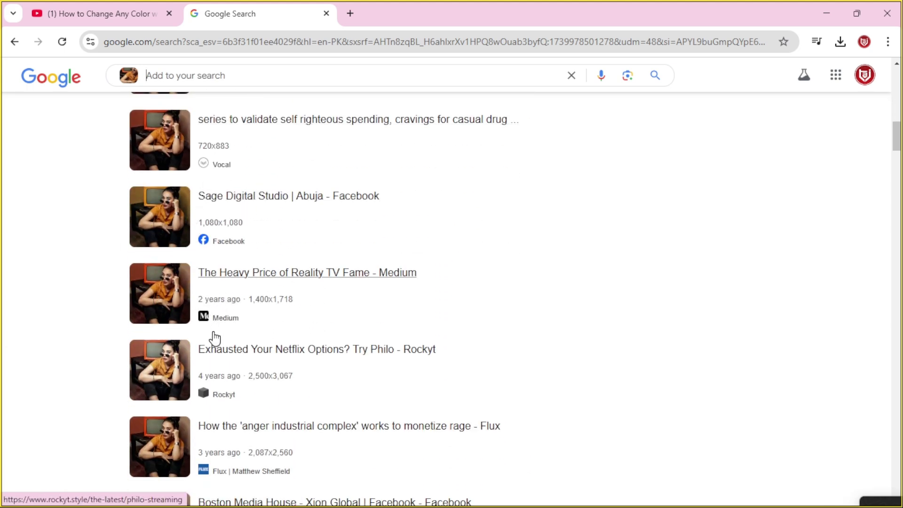
{"action": "scroll", "coordinate": [214, 334], "scroll_direction": "down", "scroll_amount": 7}
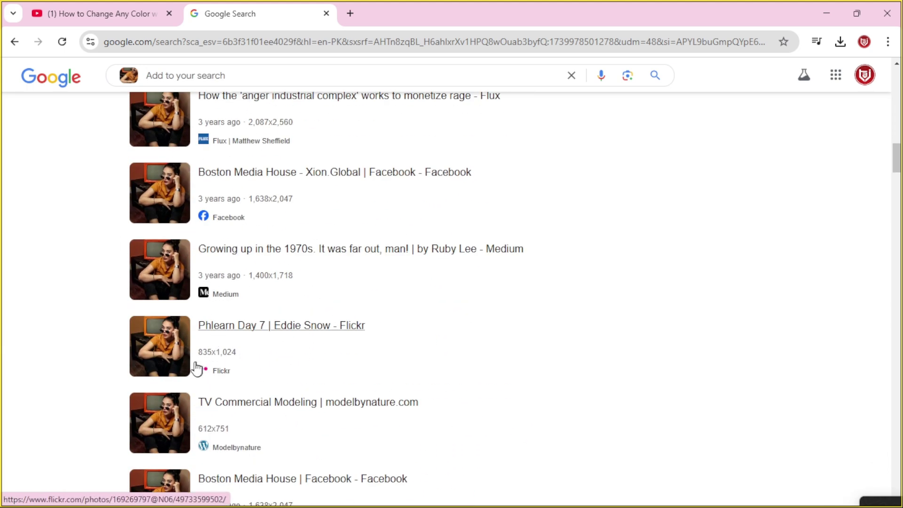
Step: Open the Medium article "Growing up in the 1970s" and examine its photo of the woman beside the orange television
{"action": "left_click", "coordinate": [245, 256]}
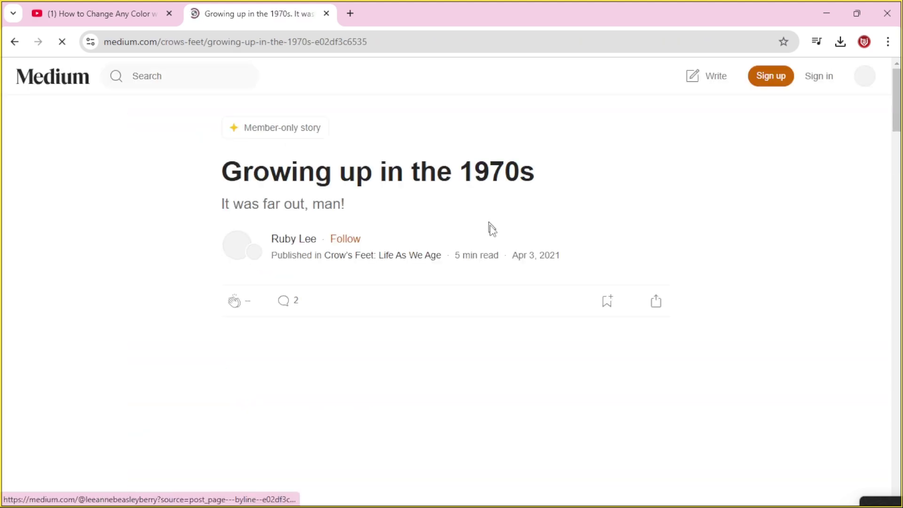
{"action": "scroll", "coordinate": [490, 245], "scroll_direction": "down", "scroll_amount": 5}
{"action": "scroll", "coordinate": [489, 242], "scroll_direction": "down", "scroll_amount": 15}
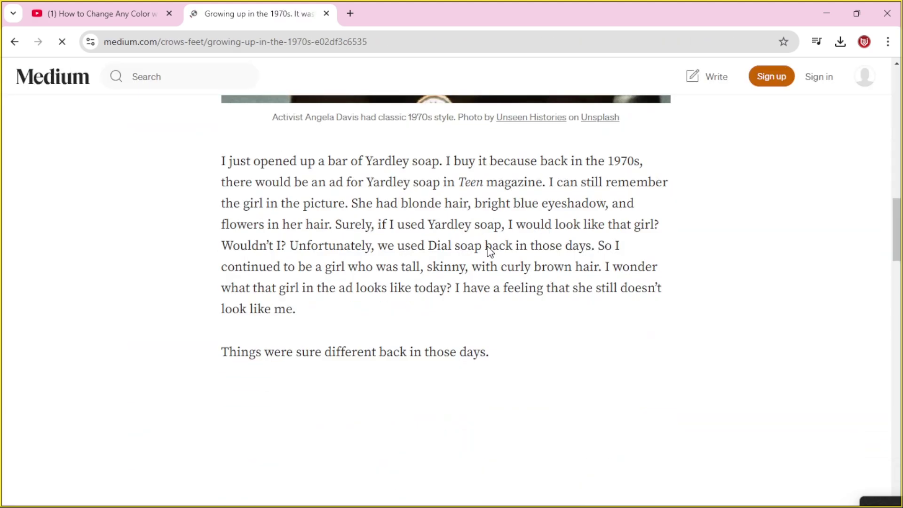
{"action": "scroll", "coordinate": [399, 241], "scroll_direction": "up", "scroll_amount": 17}
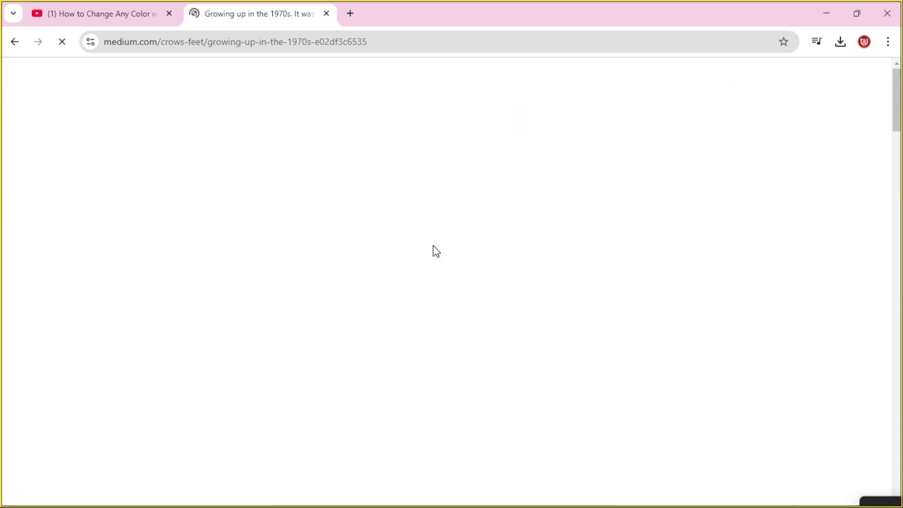
{"action": "scroll", "coordinate": [443, 260], "scroll_direction": "down", "scroll_amount": 7}
{"action": "scroll", "coordinate": [446, 263], "scroll_direction": "down", "scroll_amount": 10}
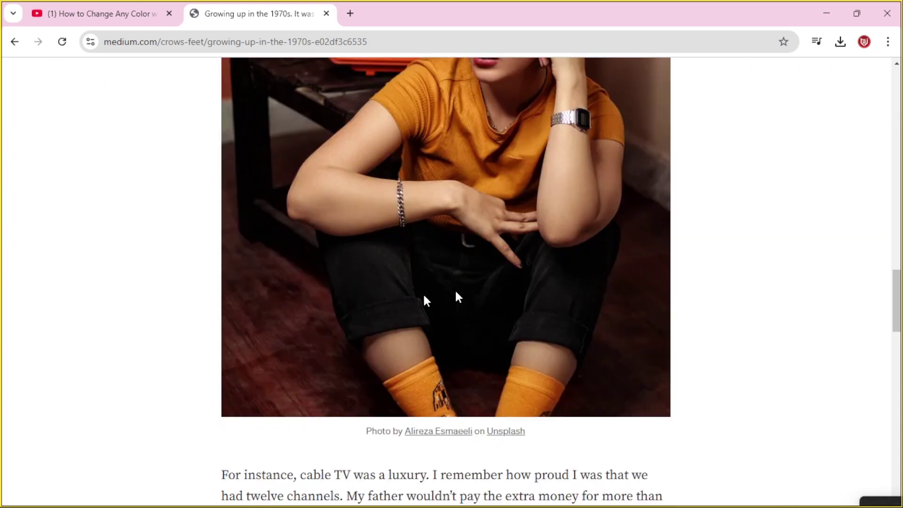
{"action": "scroll", "coordinate": [423, 244], "scroll_direction": "up", "scroll_amount": 5}
{"action": "scroll", "coordinate": [526, 239], "scroll_direction": "up", "scroll_amount": 2}
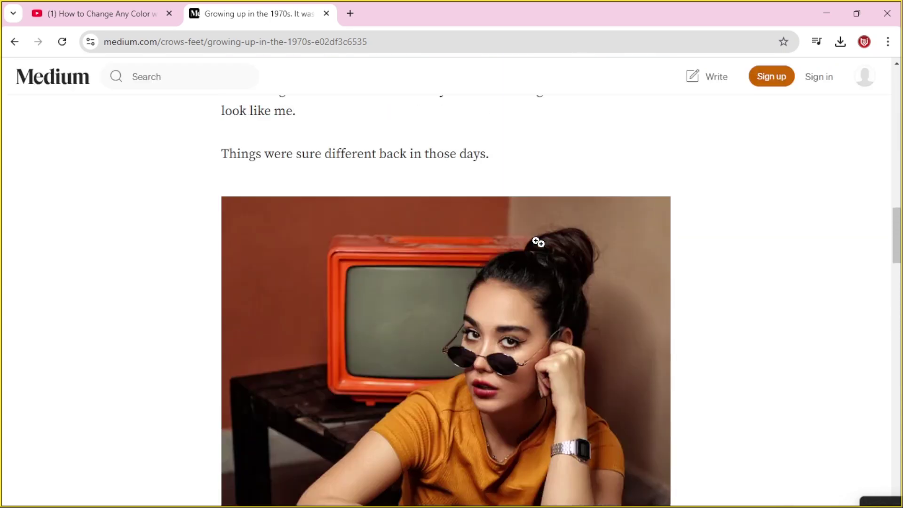
{"action": "scroll", "coordinate": [540, 264], "scroll_direction": "down", "scroll_amount": 6}
{"action": "right_click", "coordinate": [512, 204]}
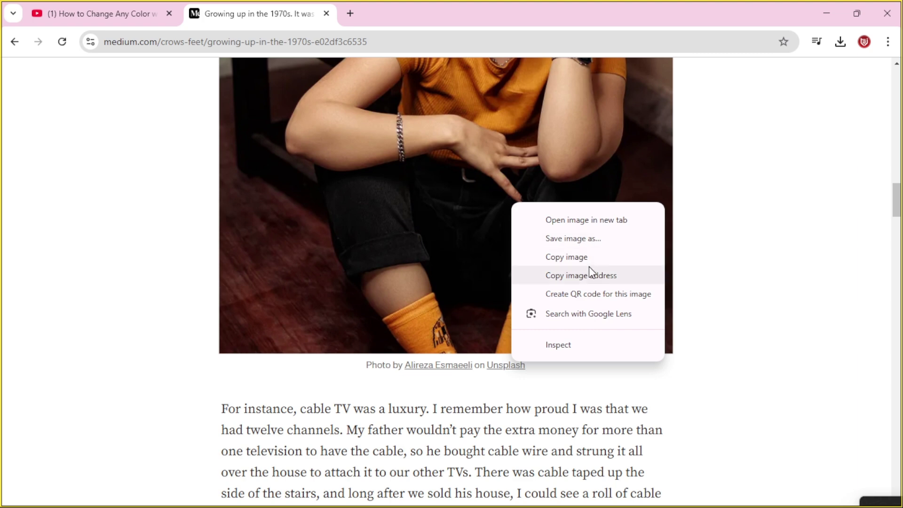
{"action": "left_click", "coordinate": [123, 15]}
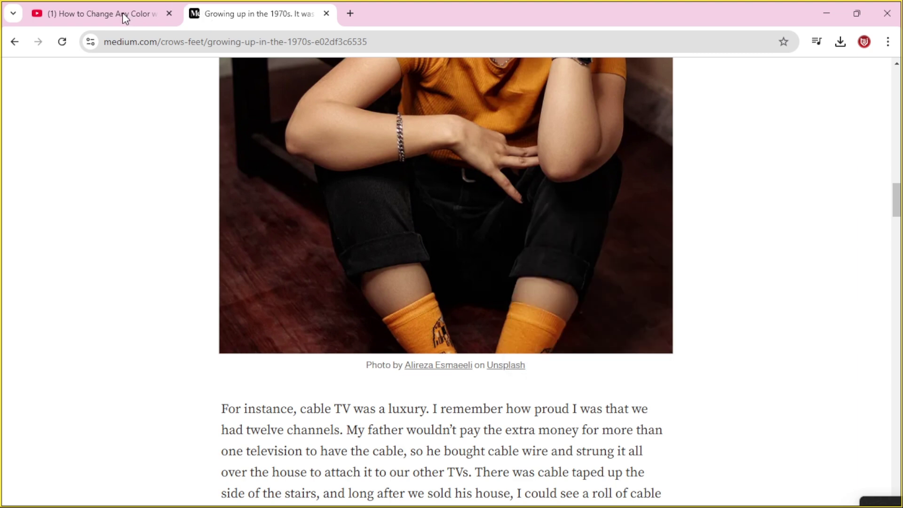
Step: Minimize the browser, switch to Photoshop and open 240809-parked-vintage-yellow-car-on-street-in-havana-with.jpg from the Downloads folder
{"action": "left_click", "coordinate": [123, 14]}
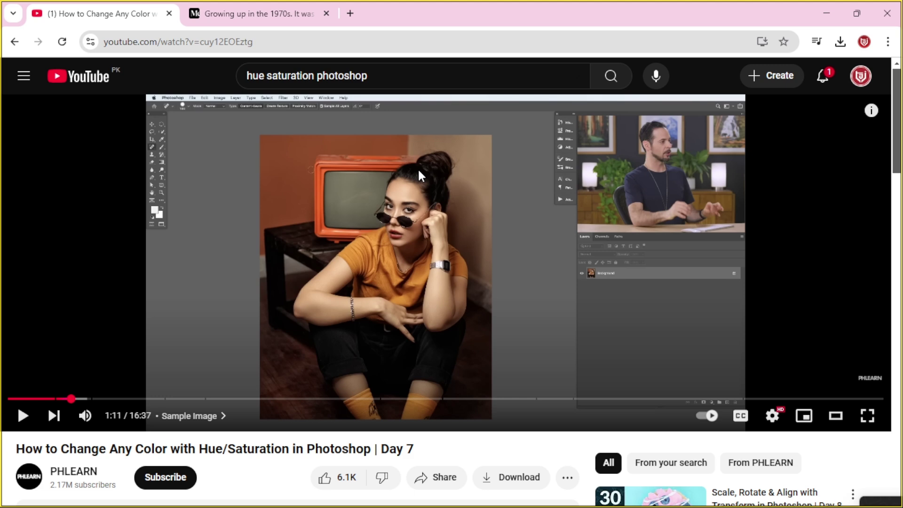
{"action": "left_click", "coordinate": [826, 10]}
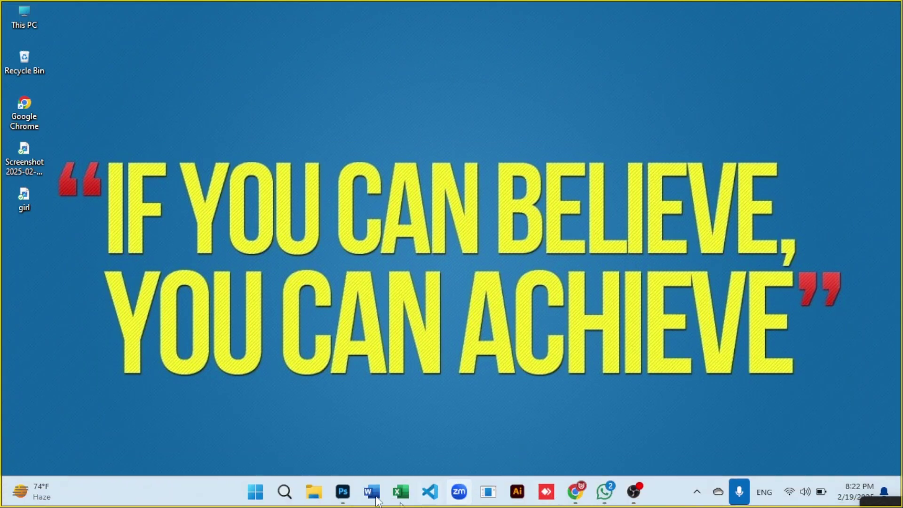
{"action": "left_click", "coordinate": [343, 492]}
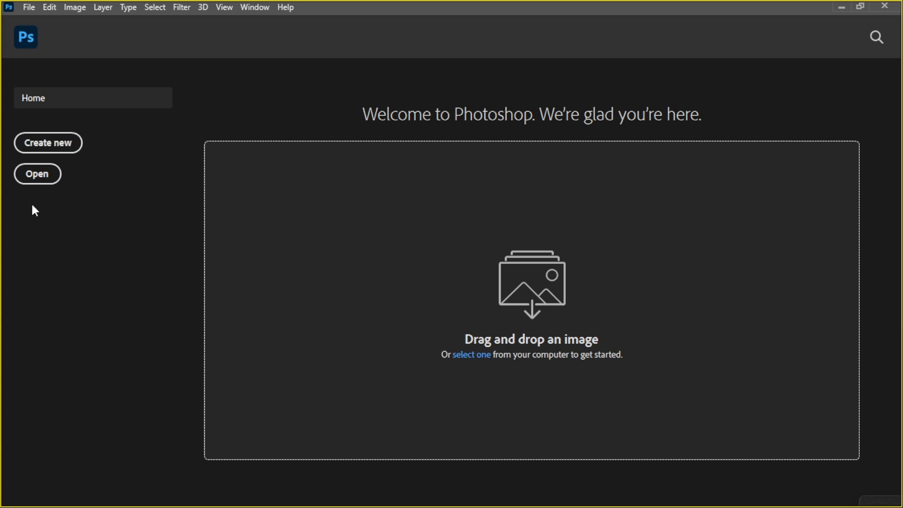
{"action": "left_click", "coordinate": [37, 175]}
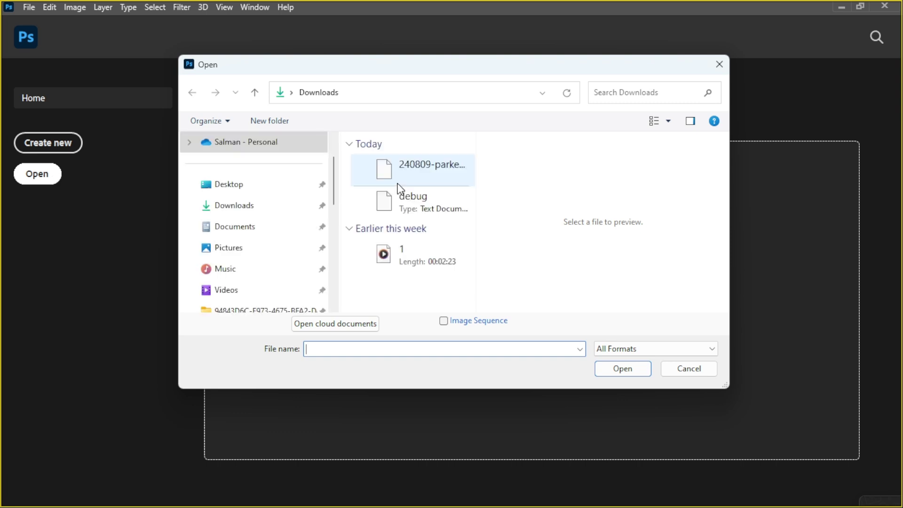
{"action": "left_click", "coordinate": [275, 214]}
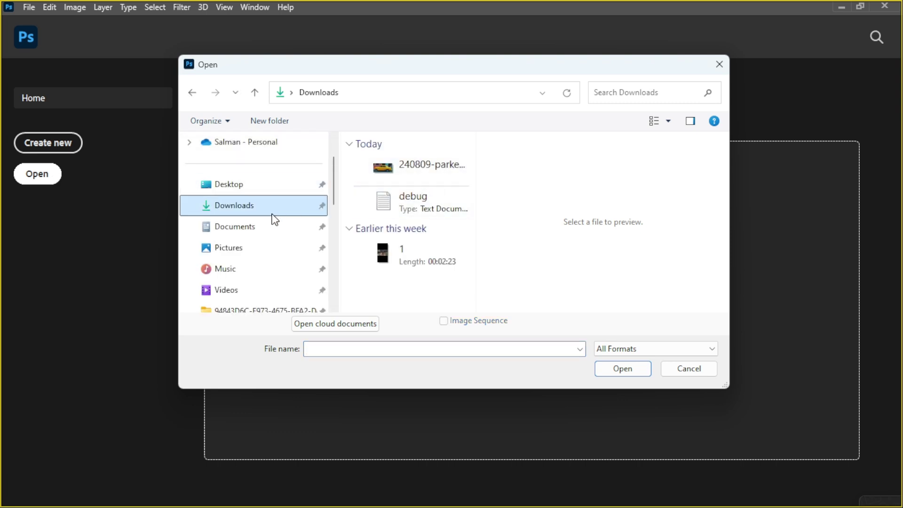
{"action": "left_click", "coordinate": [429, 183]}
{"action": "left_click", "coordinate": [615, 371]}
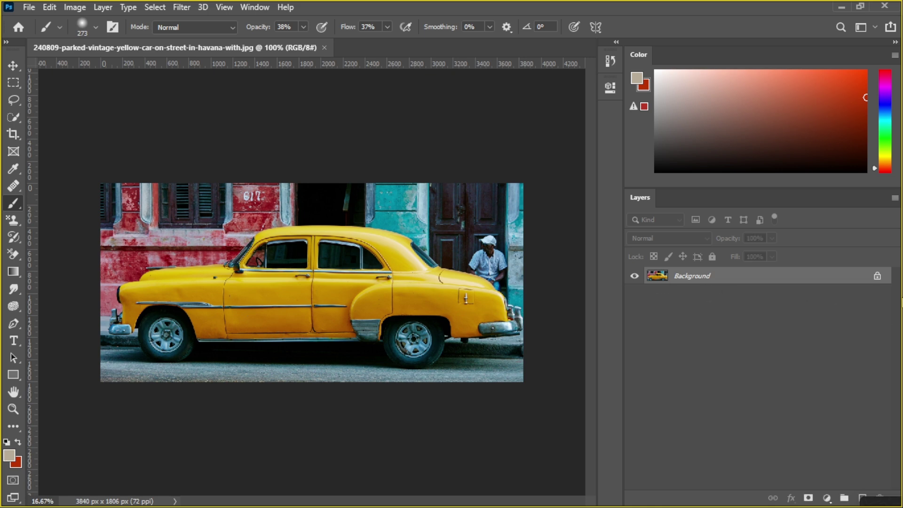
Step: Unlock the car photo's Background layer, activate the Move tool, and narrow the side panels to widen the canvas area
{"action": "left_click", "coordinate": [877, 276]}
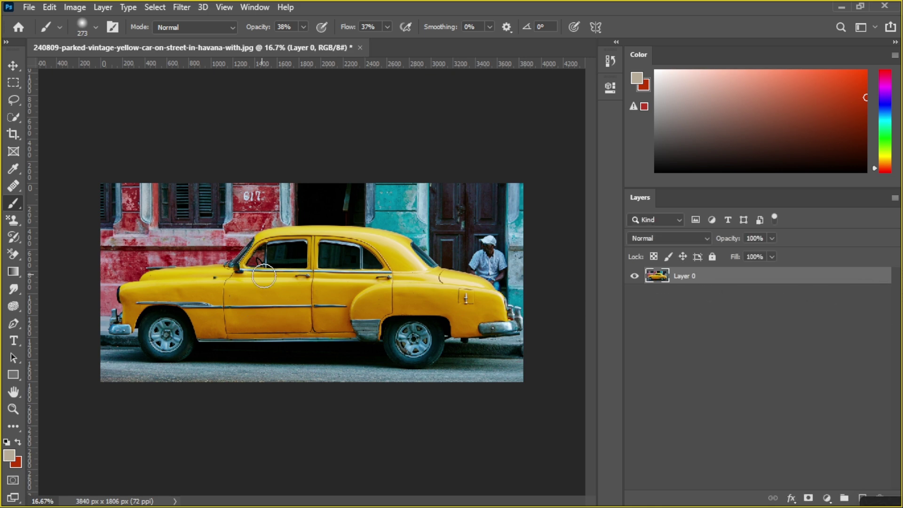
{"action": "scroll", "coordinate": [288, 294], "scroll_direction": "up", "scroll_amount": 2}
{"action": "key", "text": "v"}
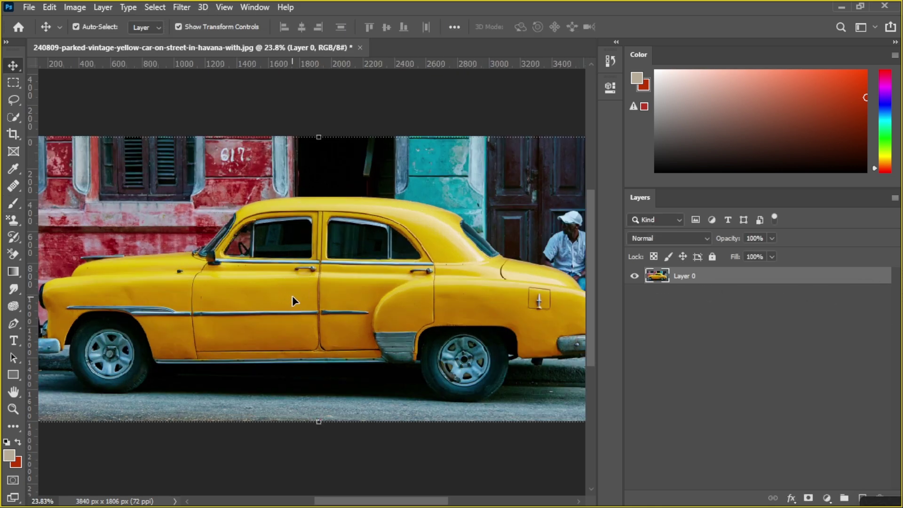
{"action": "scroll", "coordinate": [289, 300], "scroll_direction": "up", "scroll_amount": 2}
{"action": "scroll", "coordinate": [297, 301], "scroll_direction": "down", "scroll_amount": 2}
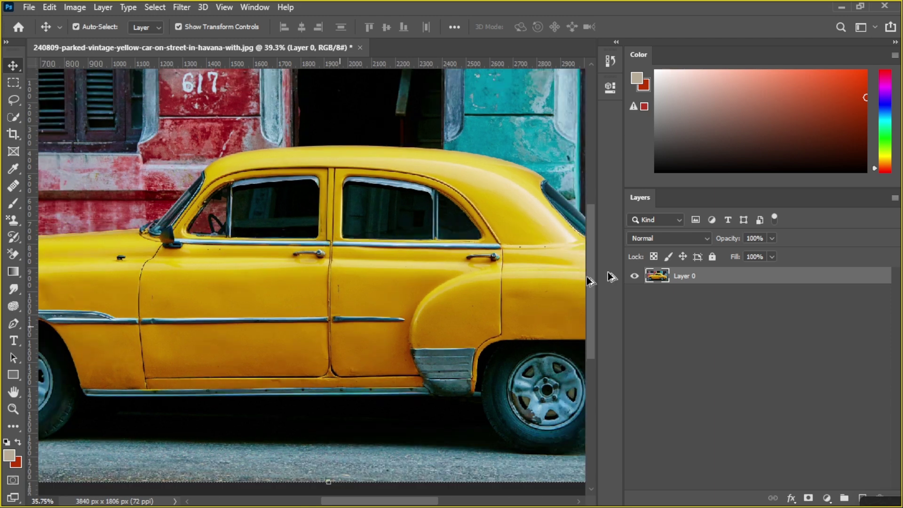
{"action": "scroll", "coordinate": [369, 326], "scroll_direction": "down", "scroll_amount": 3}
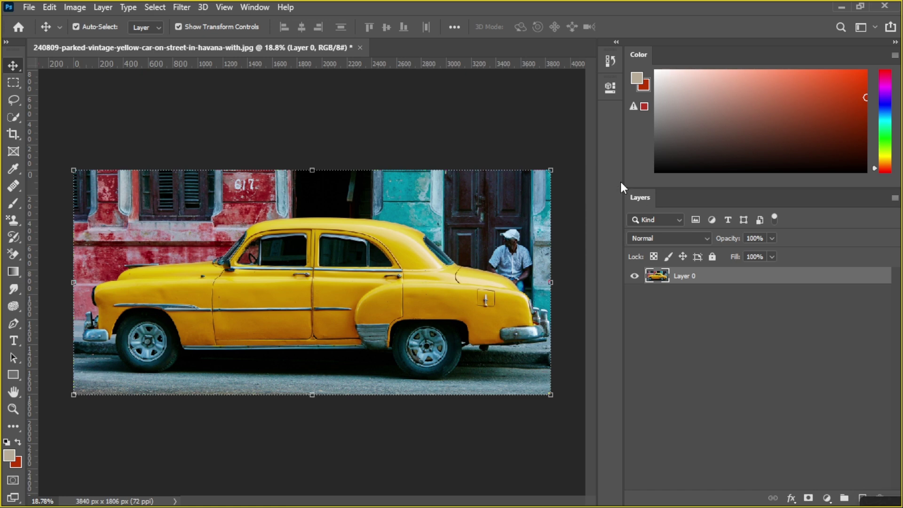
{"action": "left_click_drag", "start_coordinate": [625, 180], "coordinate": [762, 179]}
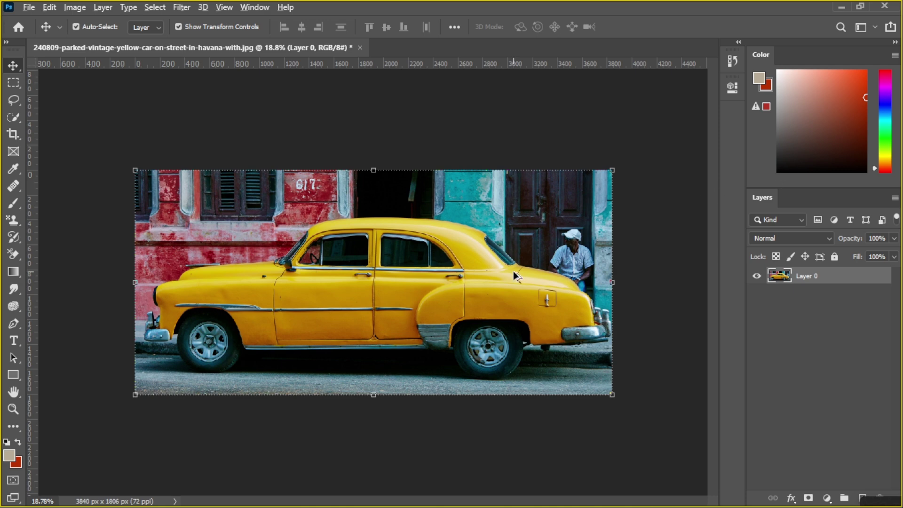
{"action": "key", "text": "ctrl+plus"}
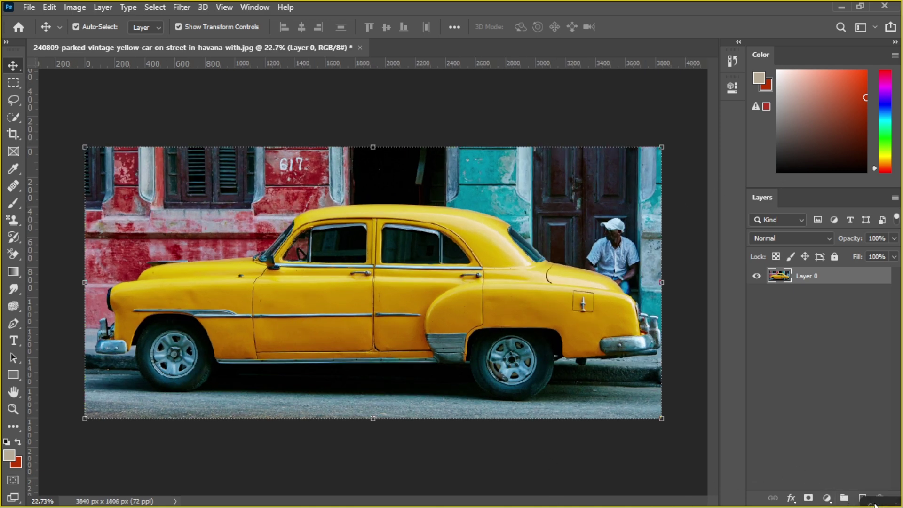
Step: Switch to the WhatsApp group call, examine the list of connected participants, and return to Photoshop with the call window moved off the photo
{"action": "left_click_drag", "start_coordinate": [874, 504], "coordinate": [699, 306]}
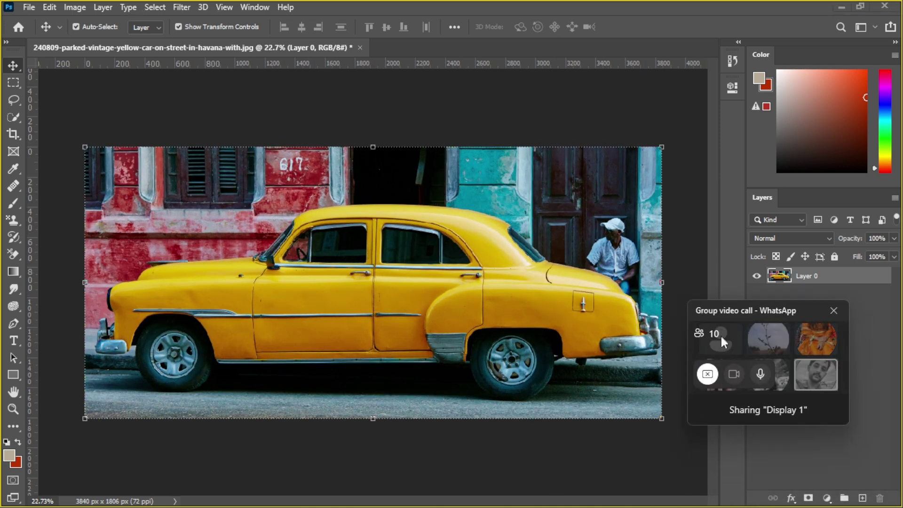
{"action": "left_click", "coordinate": [746, 345]}
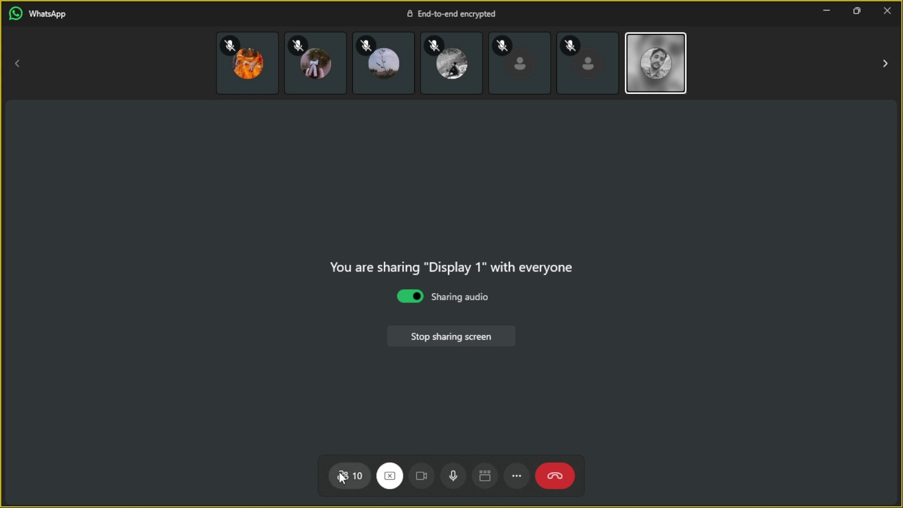
{"action": "left_click", "coordinate": [345, 476]}
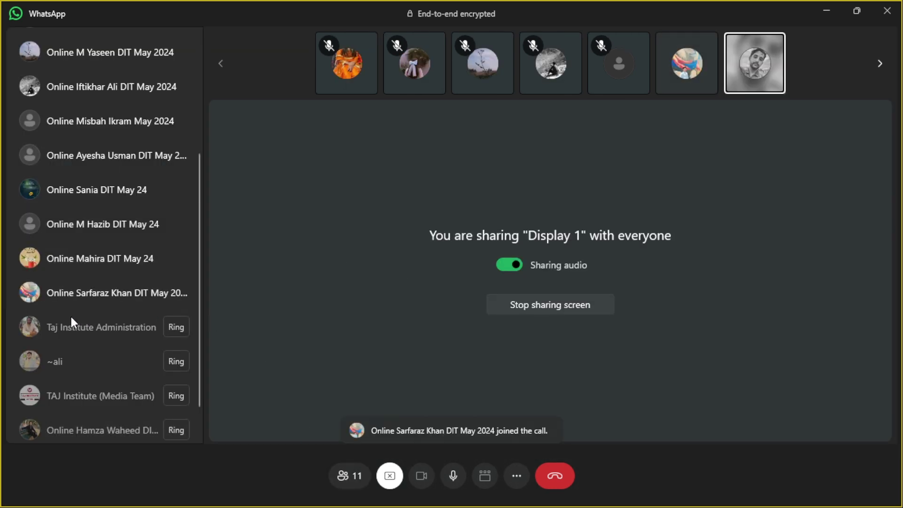
{"action": "scroll", "coordinate": [70, 316], "scroll_direction": "up", "scroll_amount": 5}
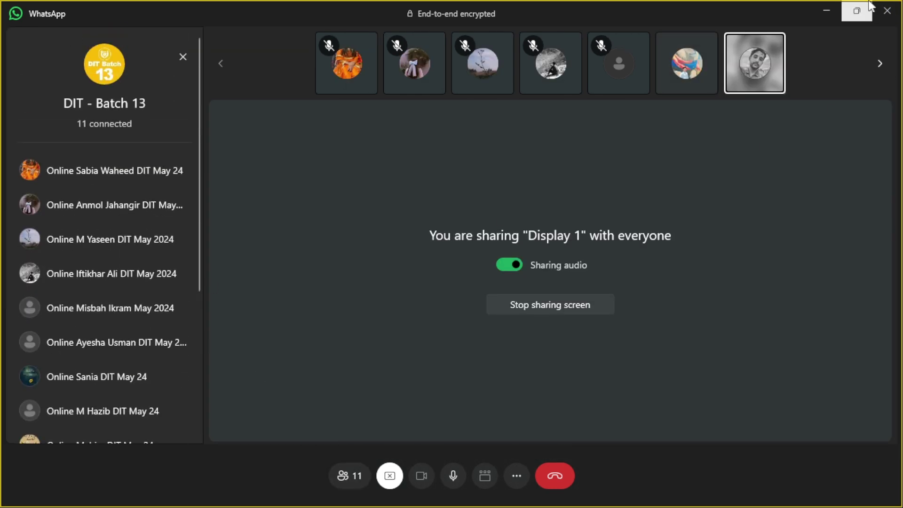
{"action": "left_click", "coordinate": [826, 11]}
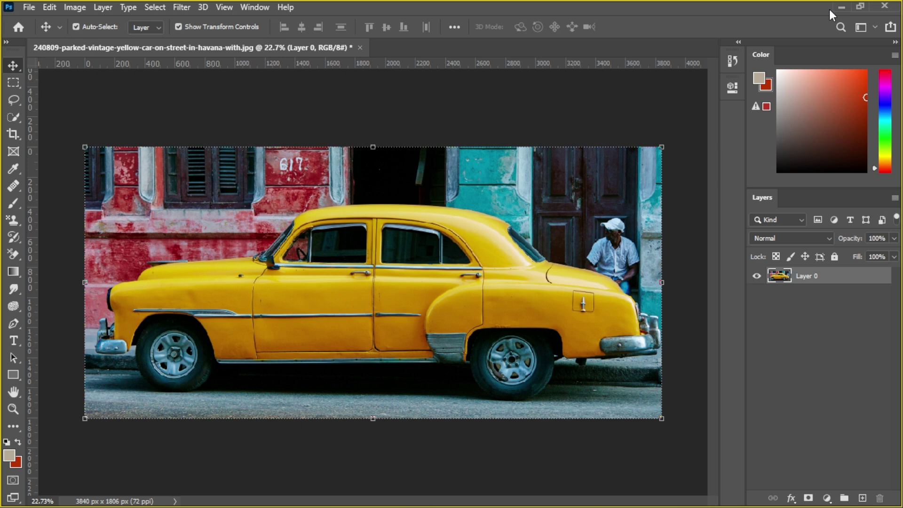
{"action": "mouse_move", "coordinate": [678, 31]}
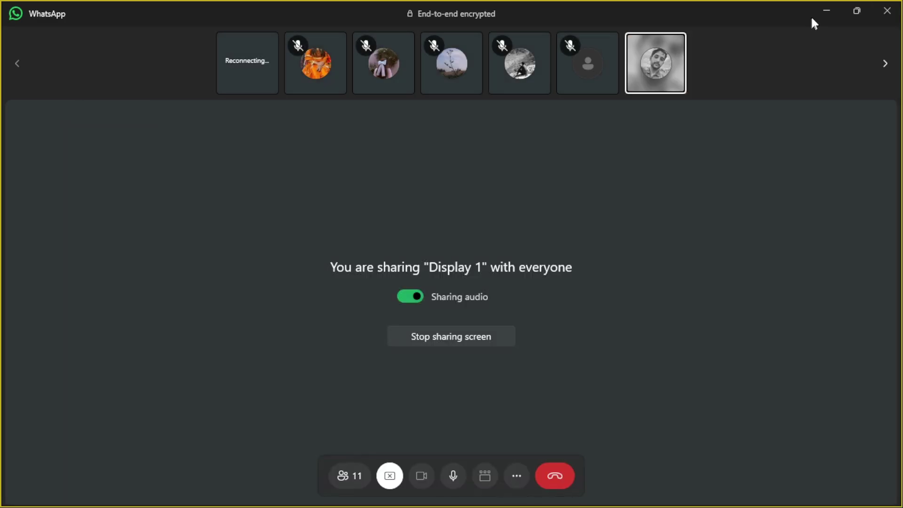
{"action": "left_click", "coordinate": [827, 11]}
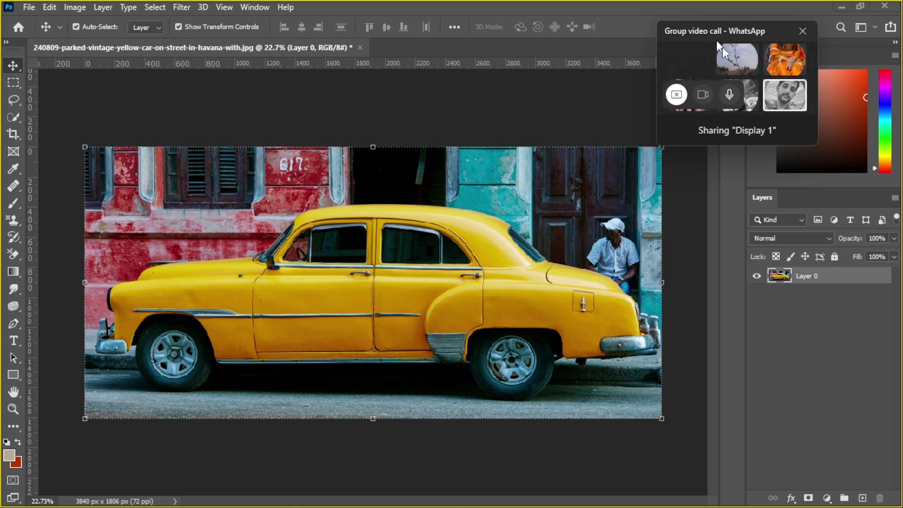
{"action": "left_click_drag", "start_coordinate": [696, 31], "coordinate": [901, 505]}
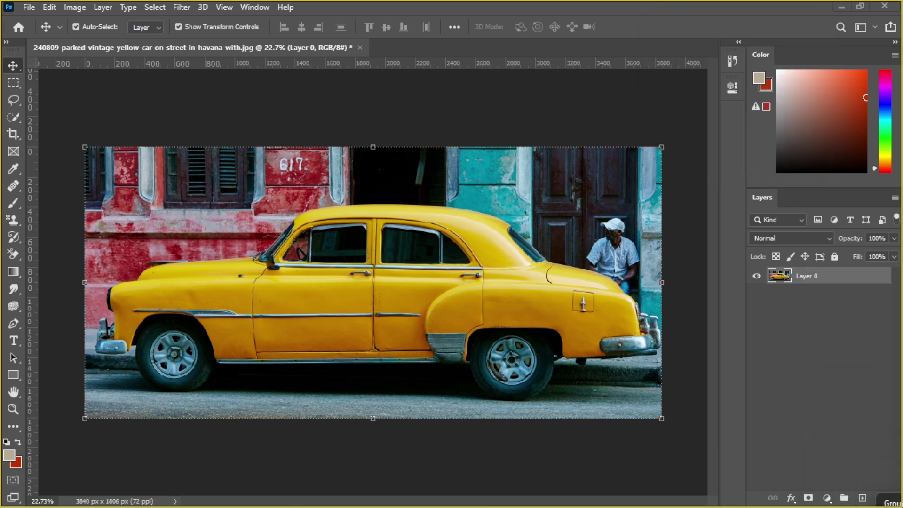
{"action": "left_click", "coordinate": [74, 8]}
{"action": "mouse_move", "coordinate": [111, 42]}
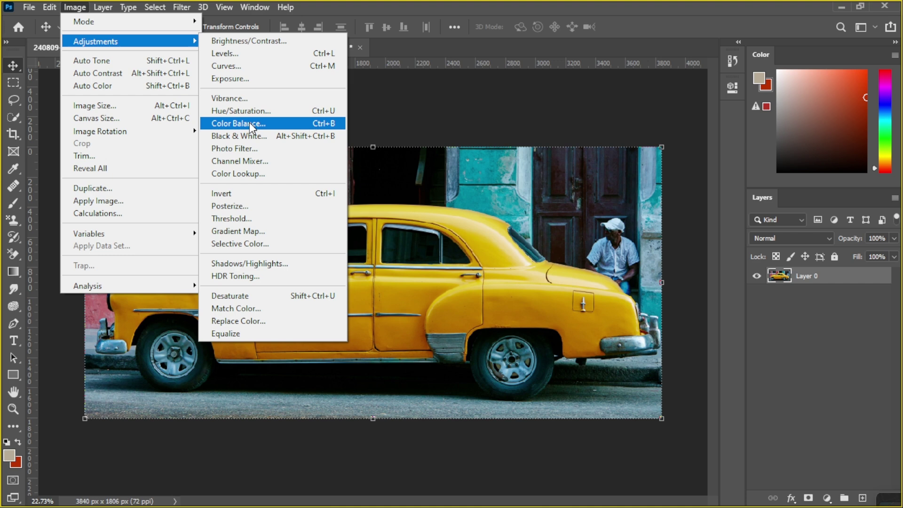
{"action": "left_click", "coordinate": [258, 148]}
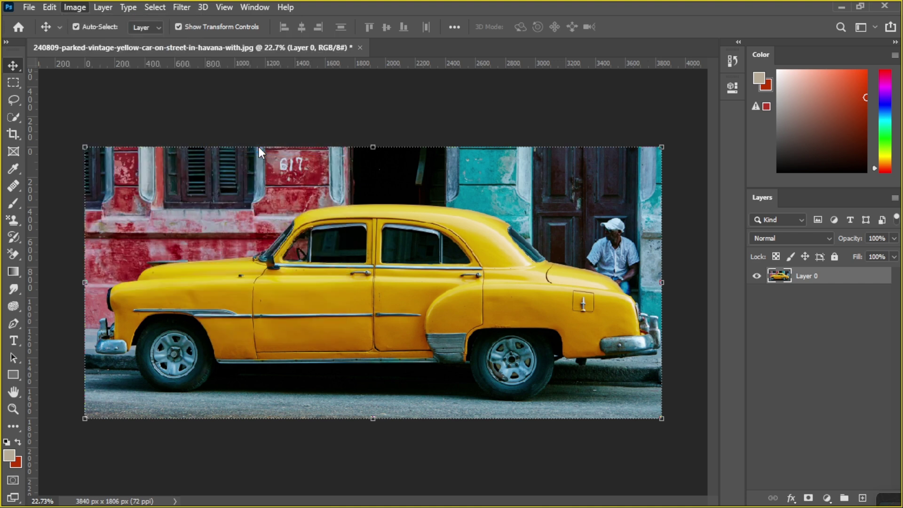
{"action": "left_click", "coordinate": [563, 94]}
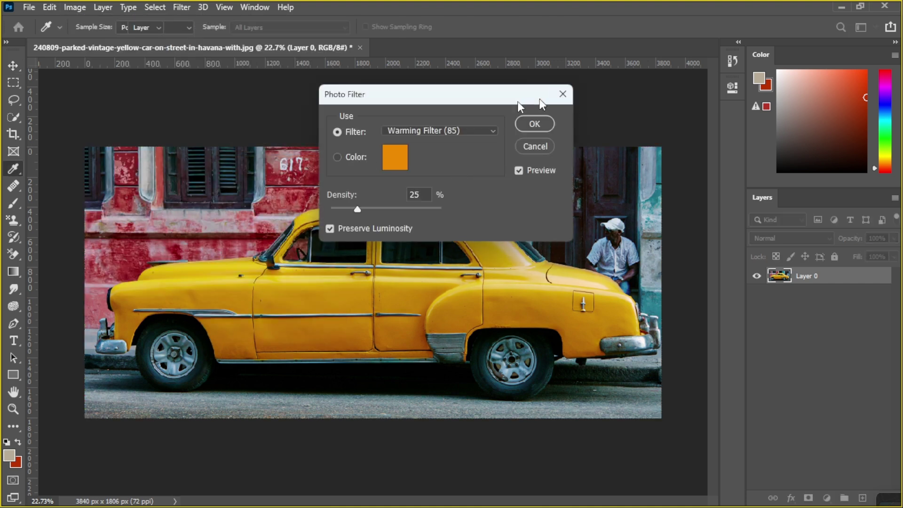
{"action": "left_click", "coordinate": [75, 8]}
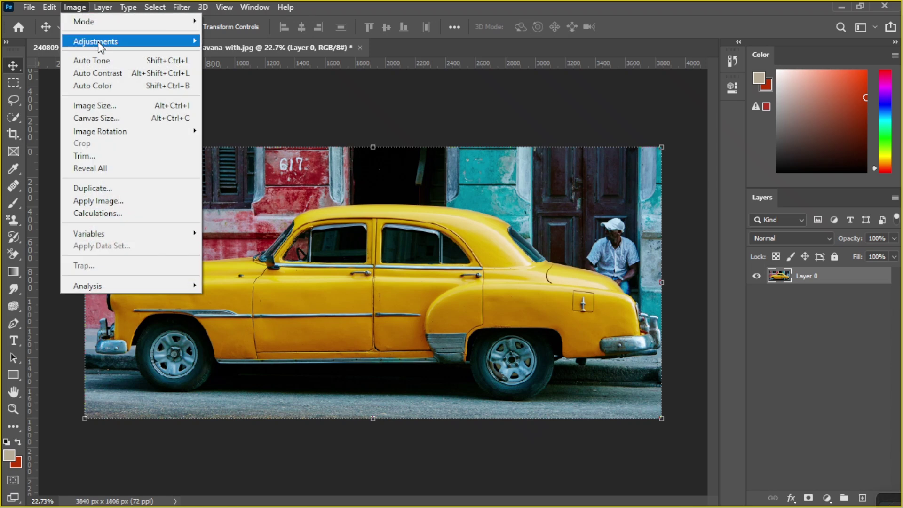
{"action": "mouse_move", "coordinate": [97, 42]}
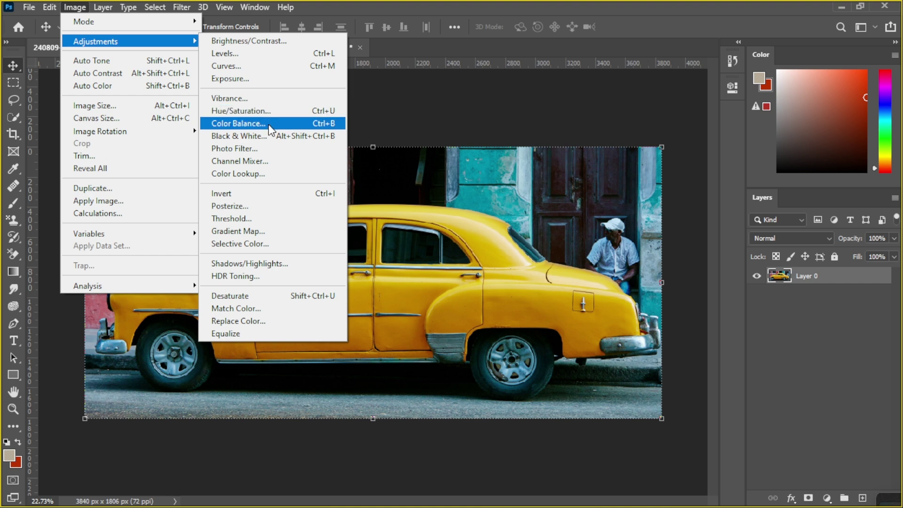
{"action": "left_click", "coordinate": [361, 113]}
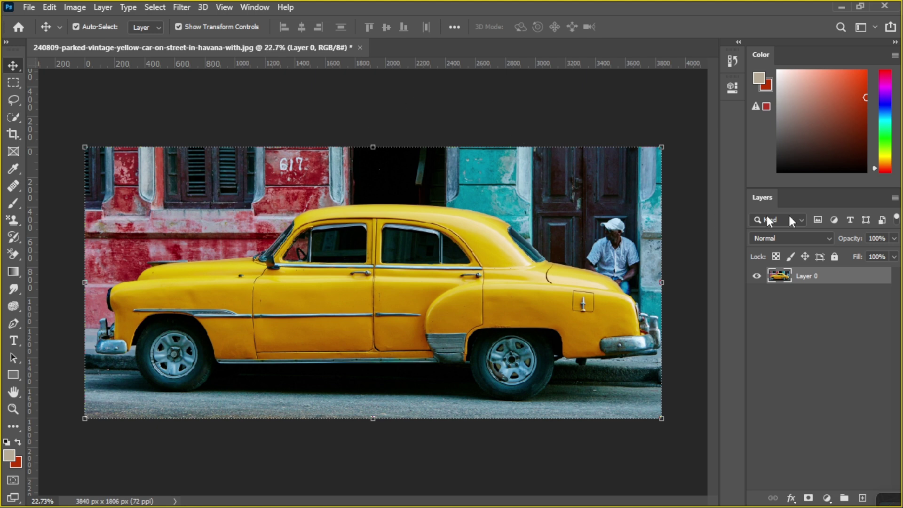
Step: Open the direct Hue/Saturation image adjustment for Layer 0, view its settings, and dismiss the dialog
{"action": "left_click", "coordinate": [75, 7]}
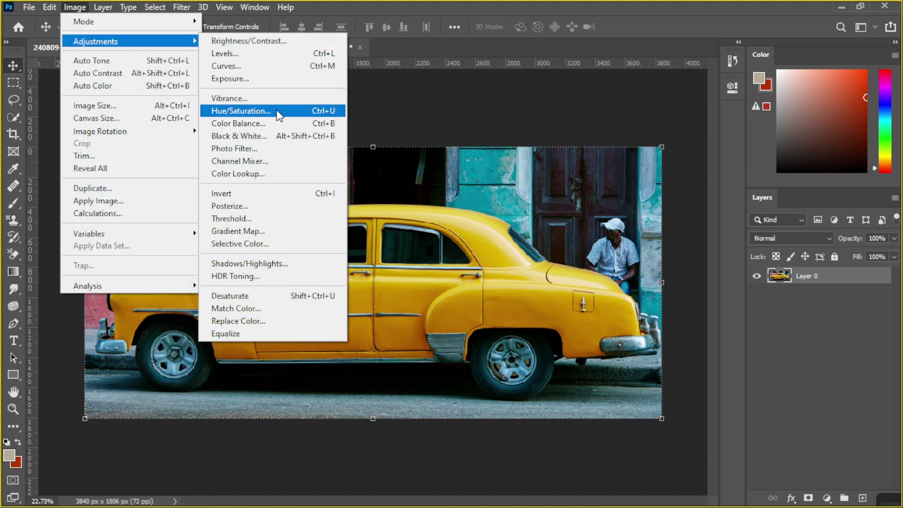
{"action": "left_click", "coordinate": [241, 111]}
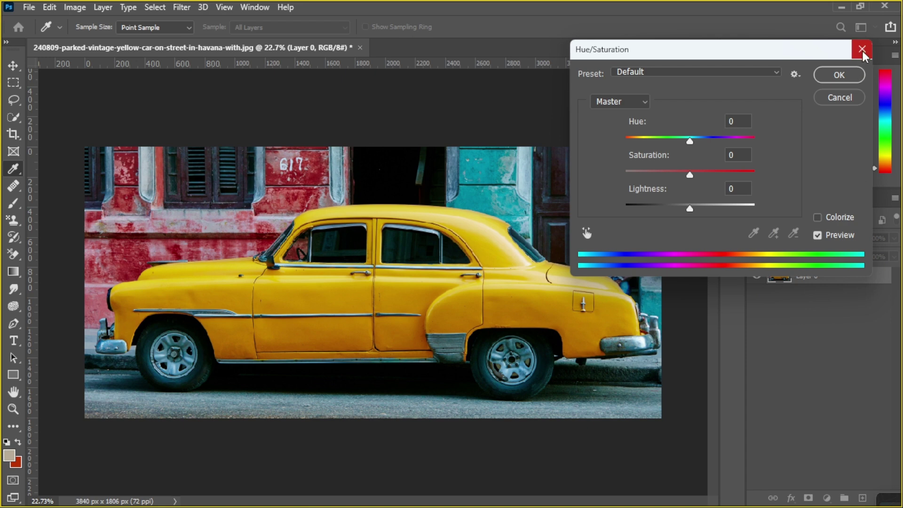
{"action": "left_click", "coordinate": [862, 51]}
Step: Add a Hue/Saturation adjustment layer above Layer 0, move its properties off the photo, and set the master hue to -23
{"action": "left_click_drag", "start_coordinate": [744, 165], "coordinate": [666, 165]}
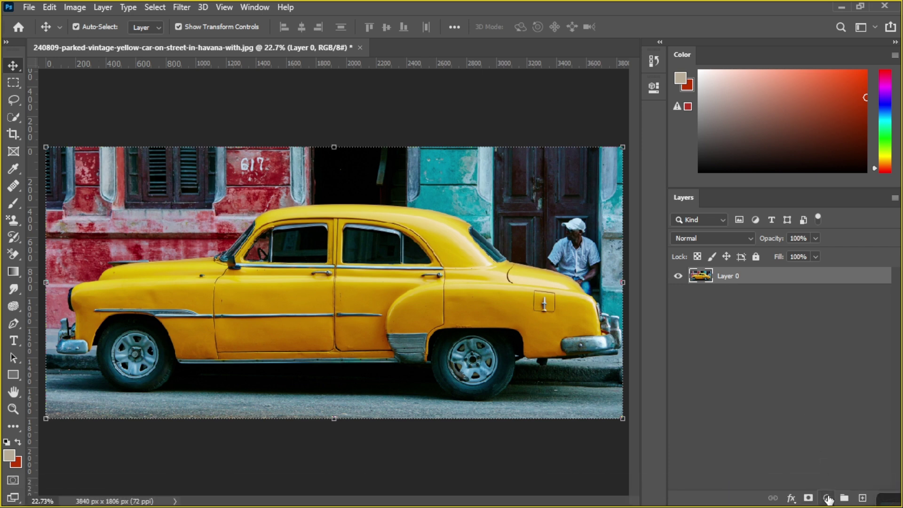
{"action": "left_click", "coordinate": [827, 497]}
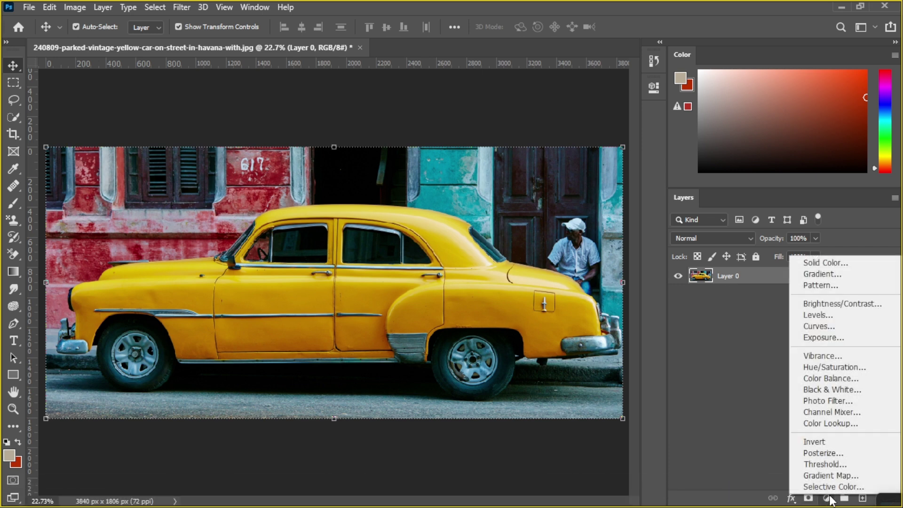
{"action": "left_click", "coordinate": [859, 367]}
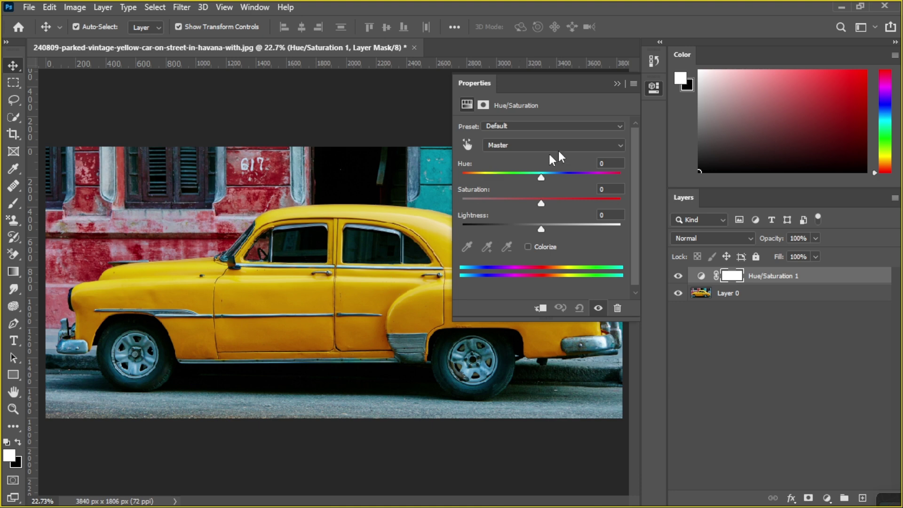
{"action": "left_click_drag", "start_coordinate": [567, 88], "coordinate": [780, 15]}
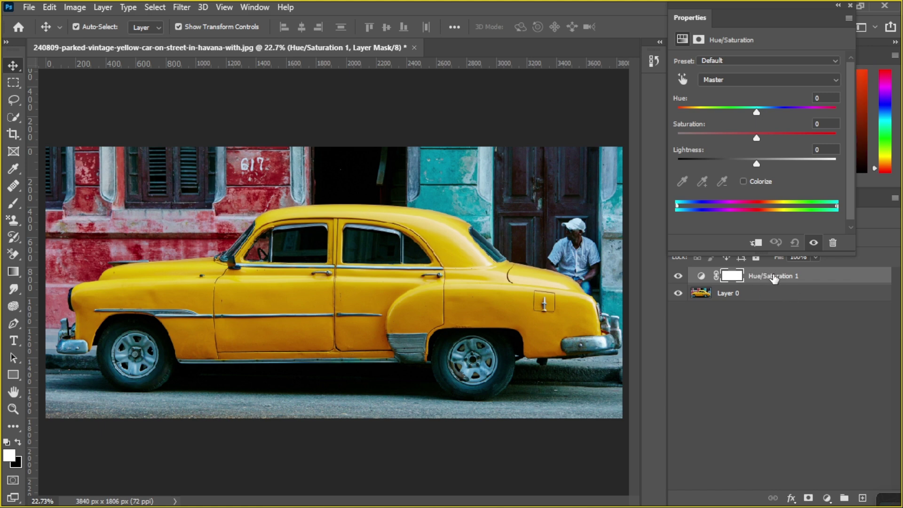
{"action": "left_click", "coordinate": [708, 277]}
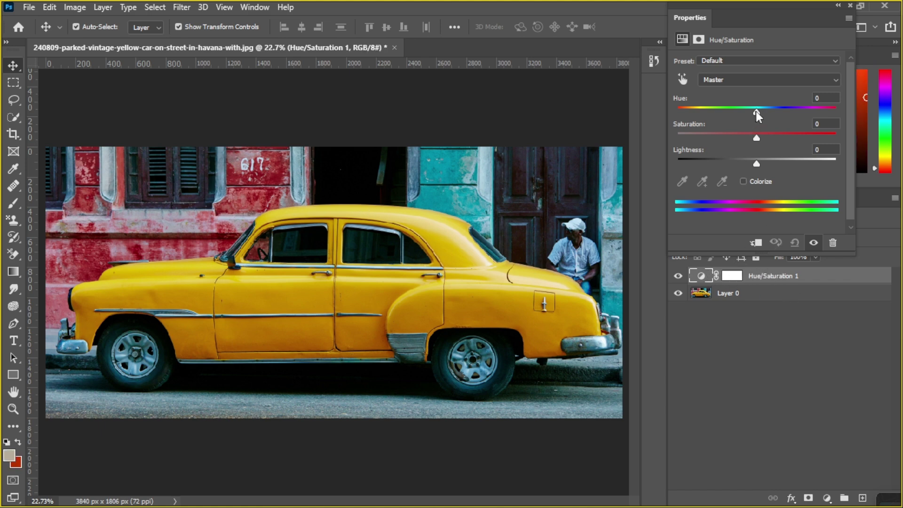
{"action": "mouse_move", "coordinate": [756, 111]}
{"action": "left_mouse_down"}
{"action": "mouse_move", "coordinate": [811, 109]}
{"action": "mouse_move", "coordinate": [700, 113]}
{"action": "mouse_move", "coordinate": [809, 111]}
{"action": "mouse_move", "coordinate": [738, 111]}
{"action": "left_mouse_up"}
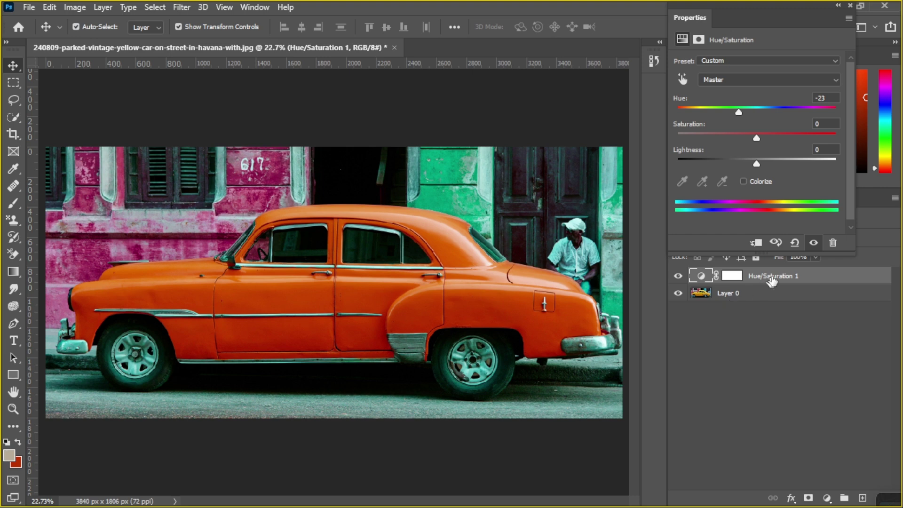
Step: Toggle the Hue/Saturation layer's visibility to compare the car's colours, and delete that adjustment layer
{"action": "left_click", "coordinate": [678, 277]}
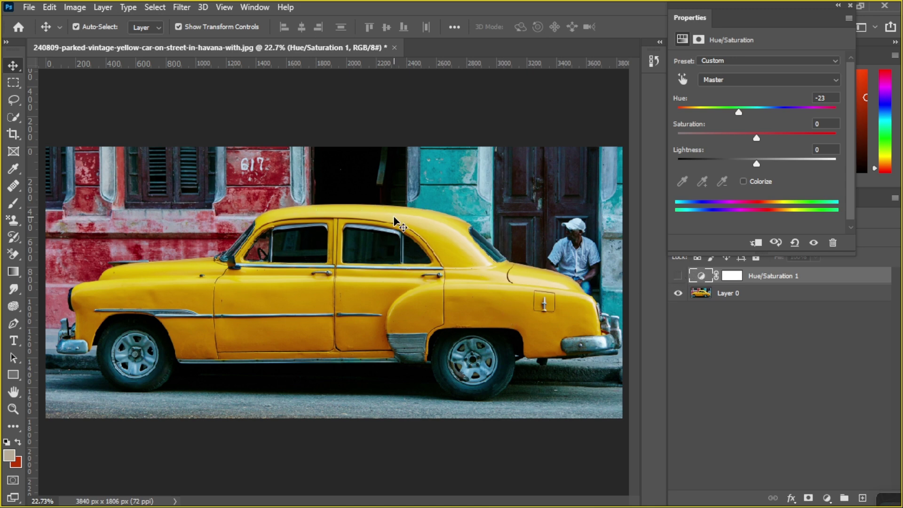
{"action": "left_click", "coordinate": [677, 276]}
{"action": "left_click", "coordinate": [677, 276]}
{"action": "left_click", "coordinate": [850, 6]}
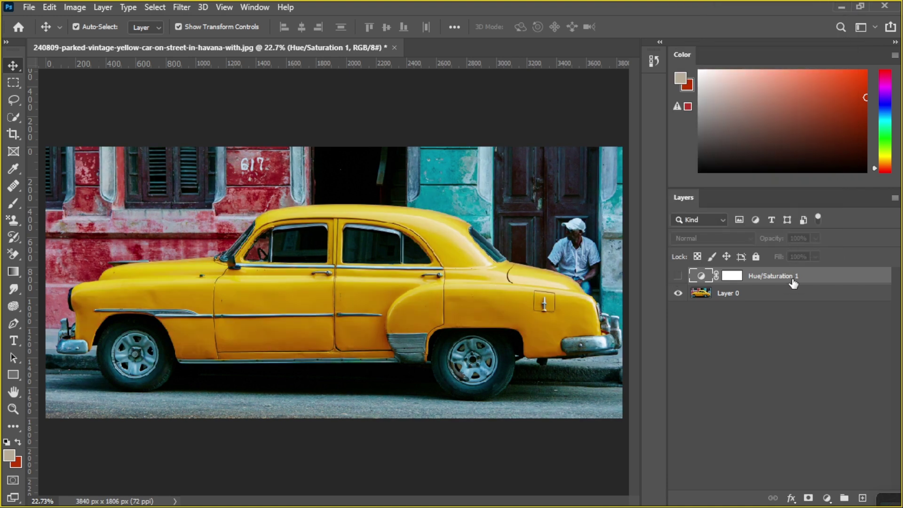
{"action": "key", "text": "Delete"}
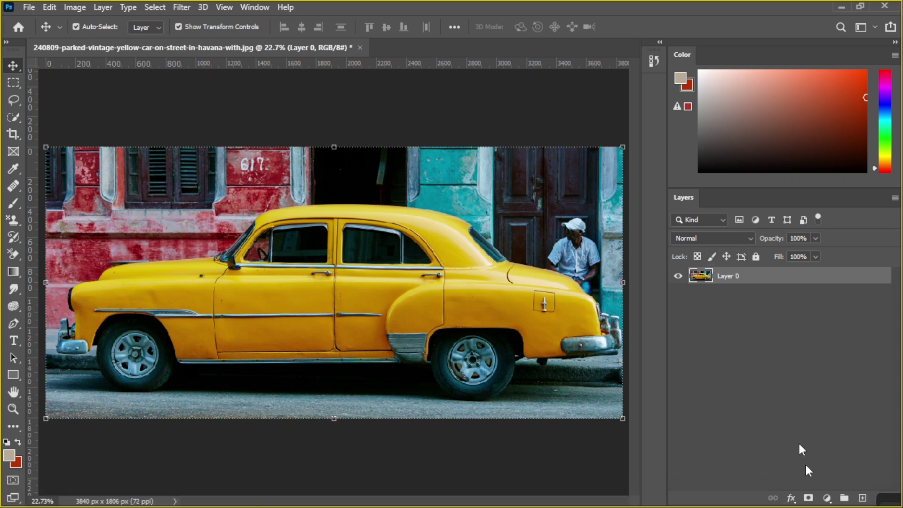
Step: Add a new Hue/Saturation adjustment layer above Layer 0 and apply the Cyanotype preset
{"action": "left_click", "coordinate": [827, 499]}
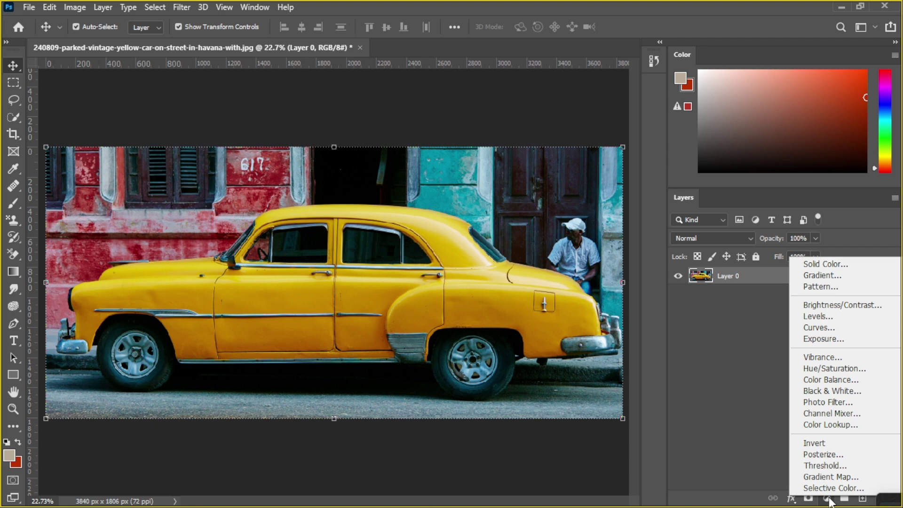
{"action": "left_click", "coordinate": [835, 369]}
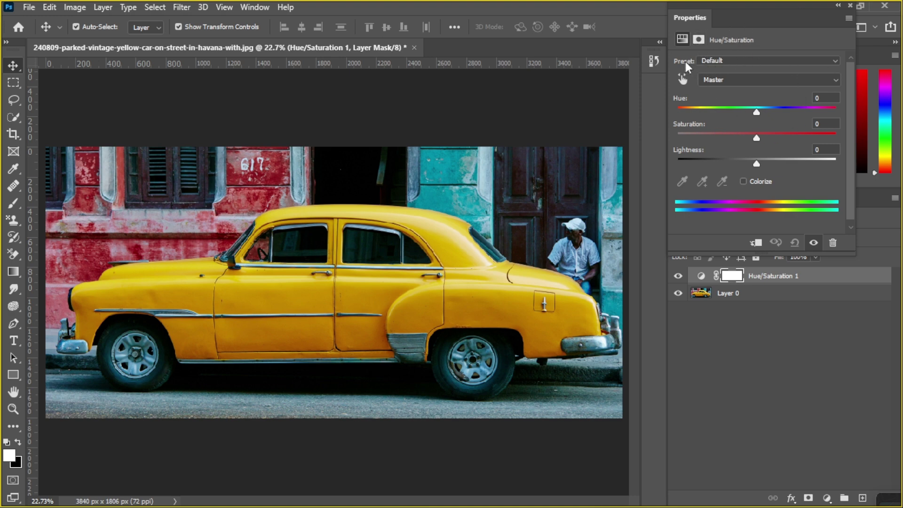
{"action": "left_click", "coordinate": [730, 61]}
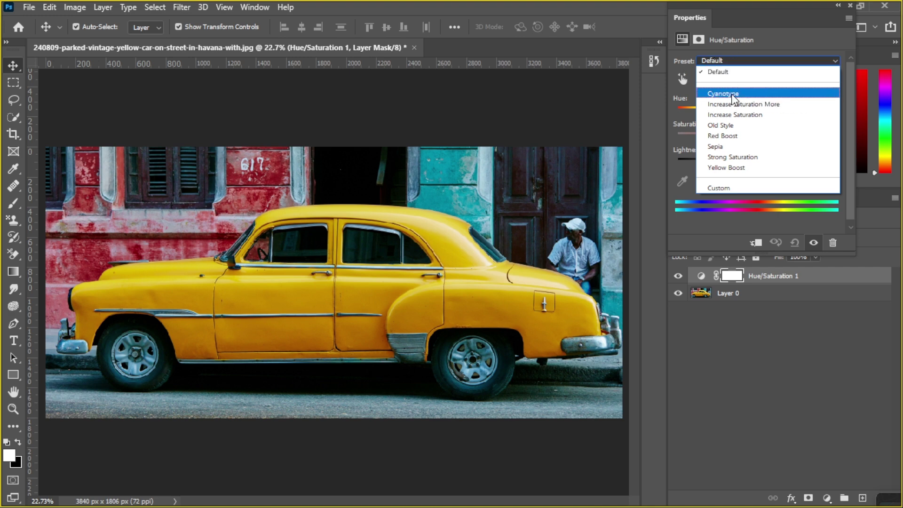
{"action": "left_click", "coordinate": [732, 94]}
Step: Try the Old Style and Strong Saturation presets on the Hue/Saturation layer, and open the preset choices again
{"action": "left_click", "coordinate": [740, 62]}
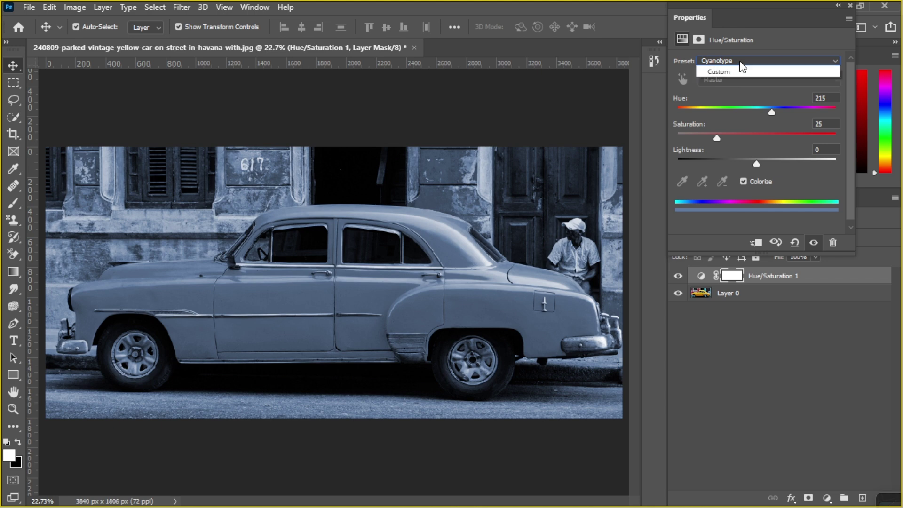
{"action": "left_click", "coordinate": [741, 123]}
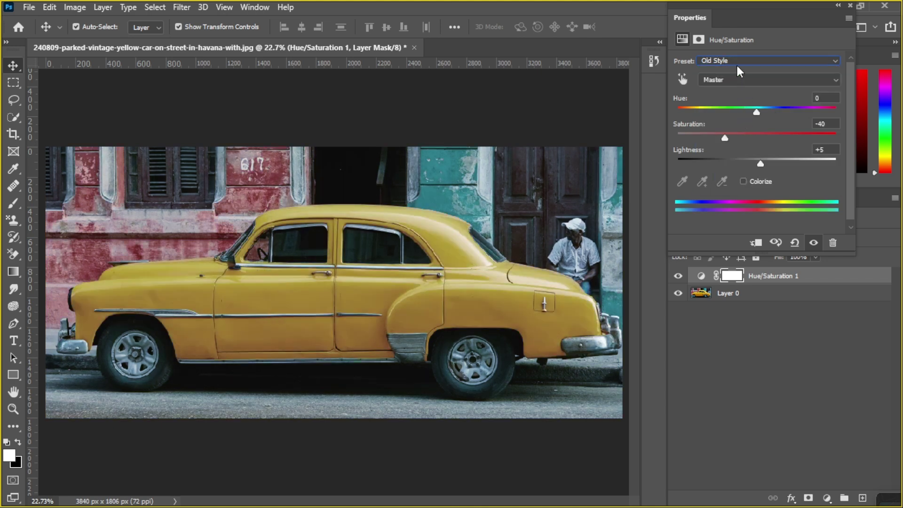
{"action": "left_click", "coordinate": [737, 65]}
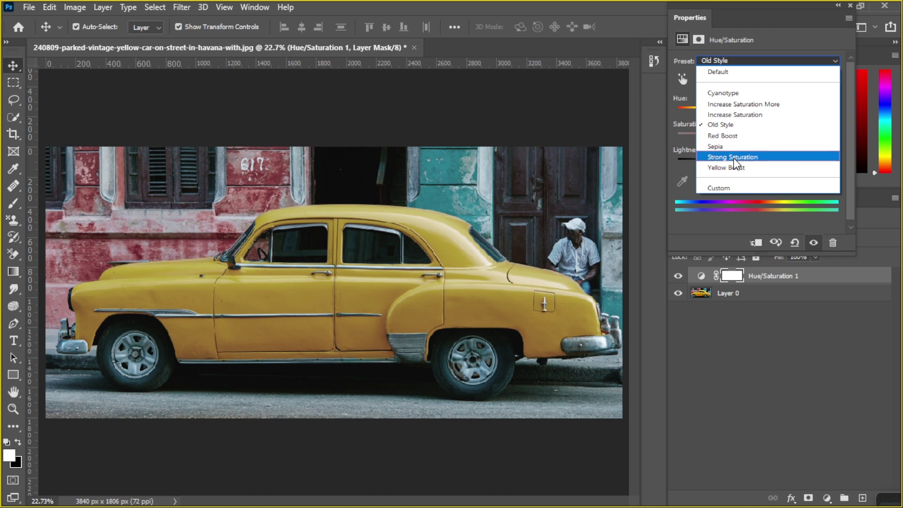
{"action": "left_click", "coordinate": [735, 158]}
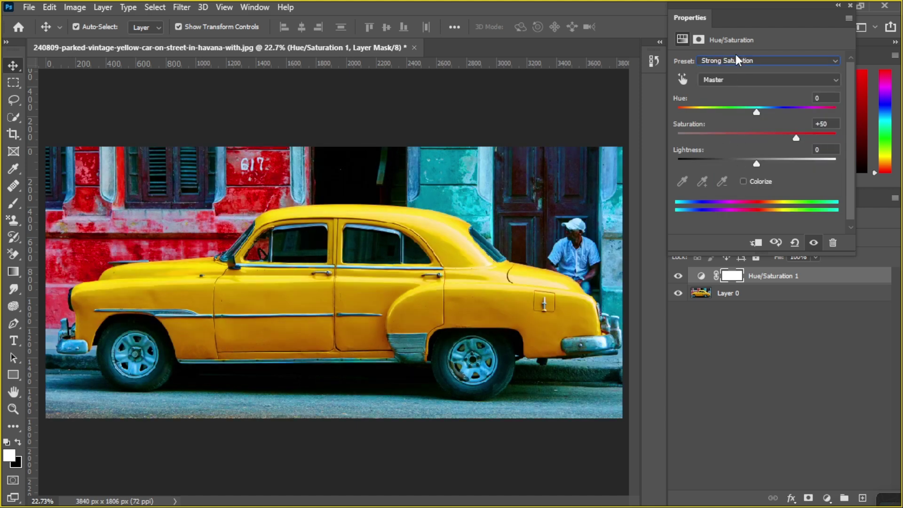
{"action": "left_click", "coordinate": [733, 59]}
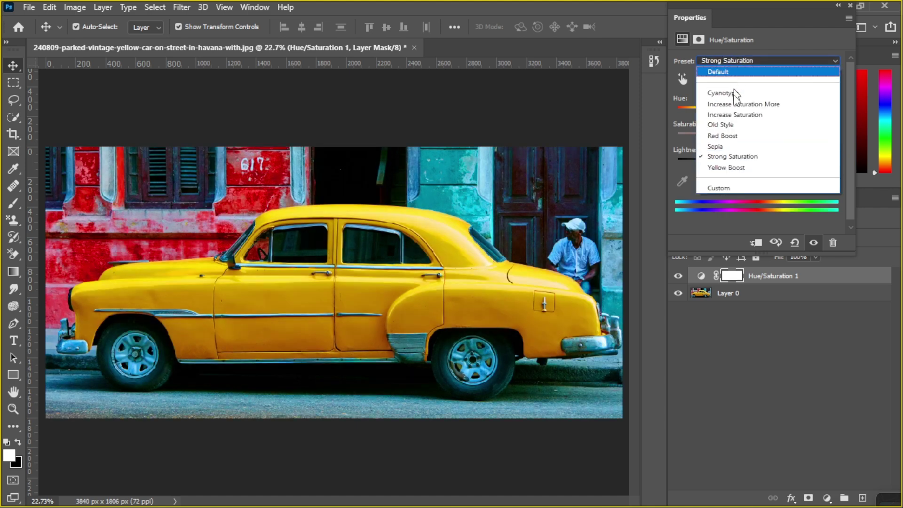
Step: Try the Yellow Boost preset on the Hue/Saturation adjustment and restore the Default preset
{"action": "left_click", "coordinate": [737, 168]}
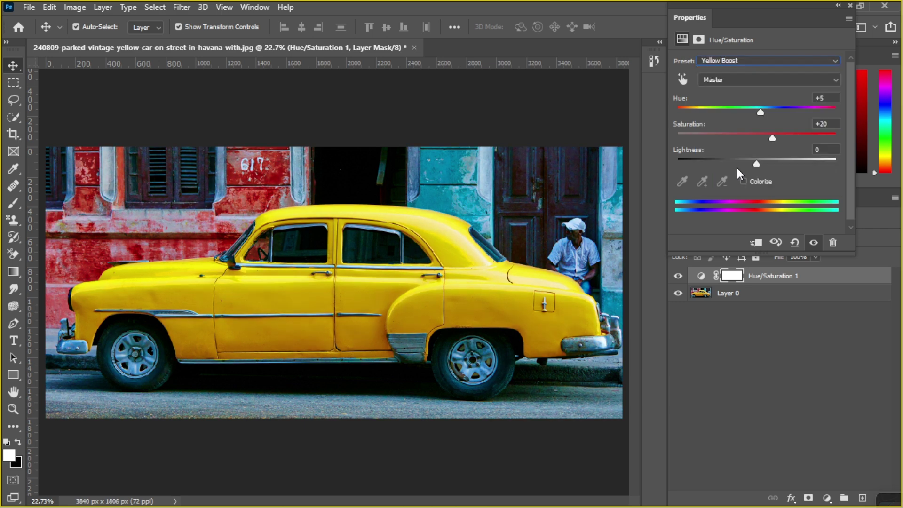
{"action": "left_click", "coordinate": [736, 61]}
{"action": "scroll", "coordinate": [736, 71], "scroll_direction": "up", "scroll_amount": 2}
{"action": "left_click", "coordinate": [735, 70]}
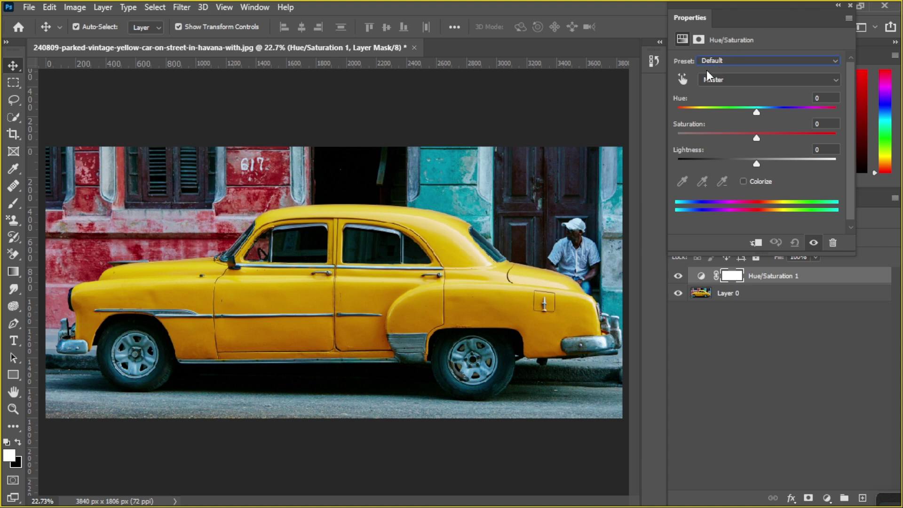
Step: Close the current adjustment's properties and add a new Hue/Saturation adjustment layer above Layer 0
{"action": "left_click_drag", "start_coordinate": [743, 21], "coordinate": [742, 31]}
{"action": "left_click", "coordinate": [847, 13]}
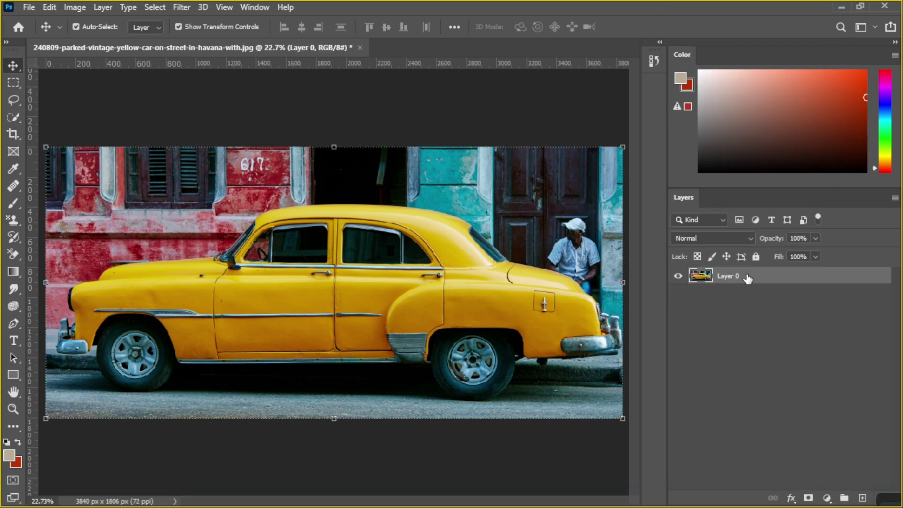
{"action": "left_click", "coordinate": [826, 498]}
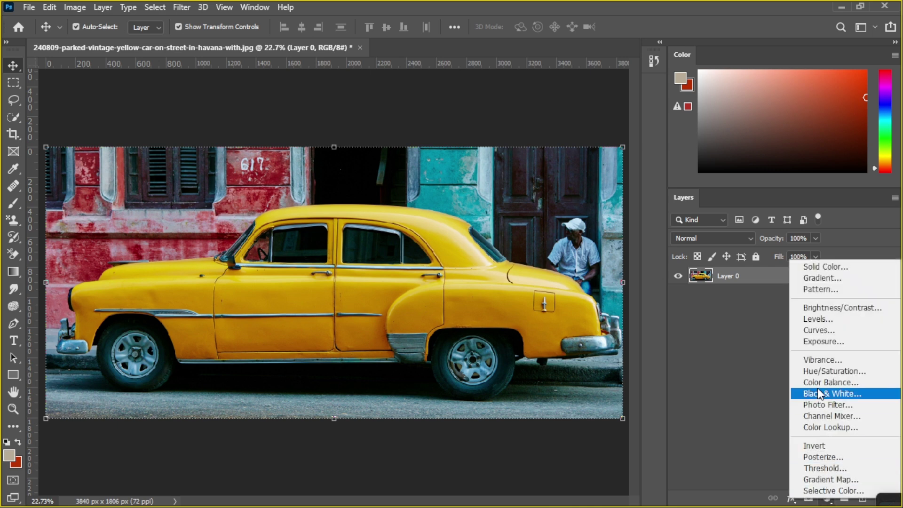
{"action": "left_click", "coordinate": [811, 371]}
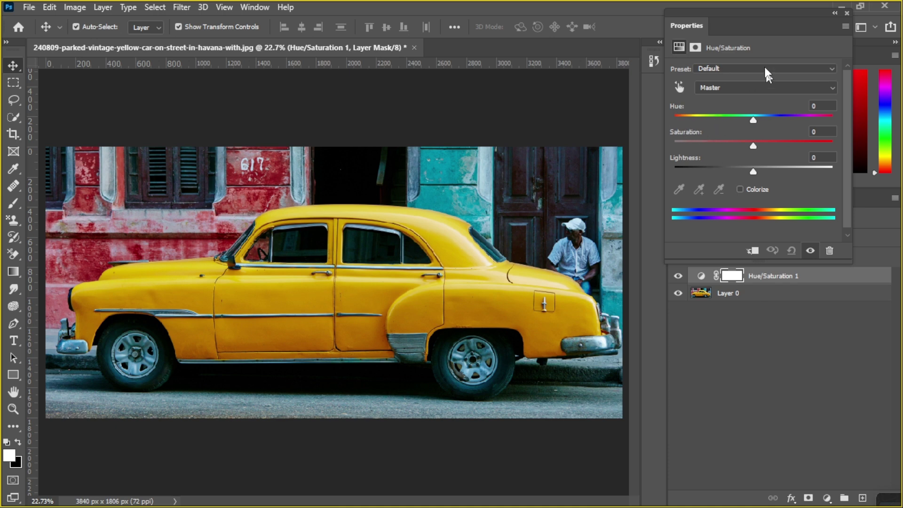
Step: Try the Red Boost preset on the new Hue/Saturation layer and return it to the Default preset
{"action": "left_click", "coordinate": [709, 71]}
{"action": "left_click", "coordinate": [728, 147]}
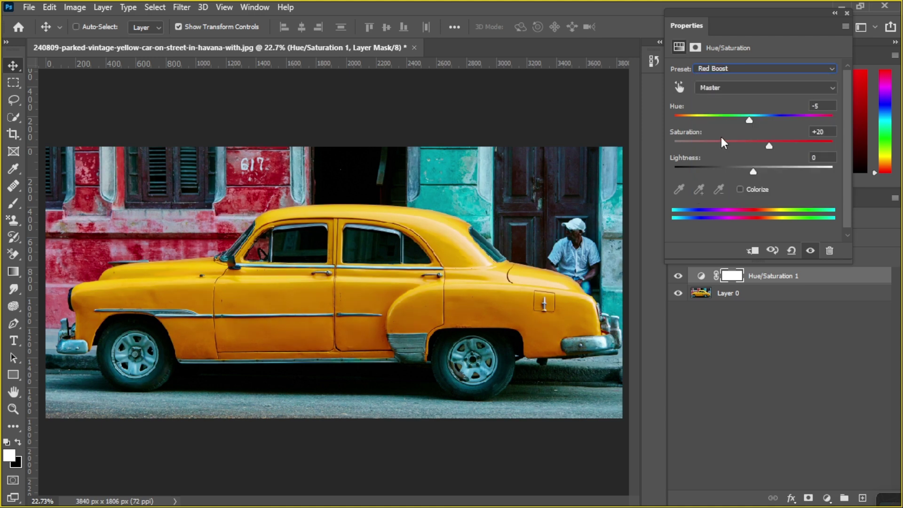
{"action": "left_click", "coordinate": [759, 70]}
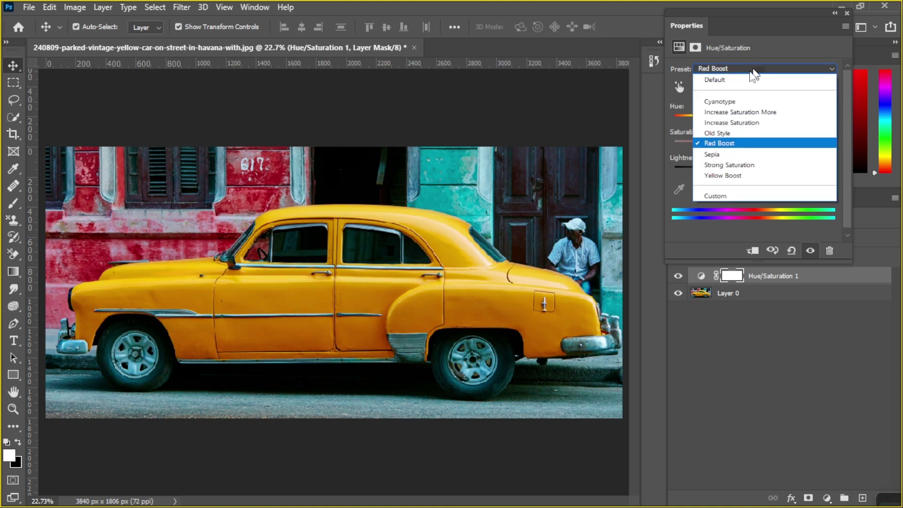
{"action": "left_click", "coordinate": [729, 79]}
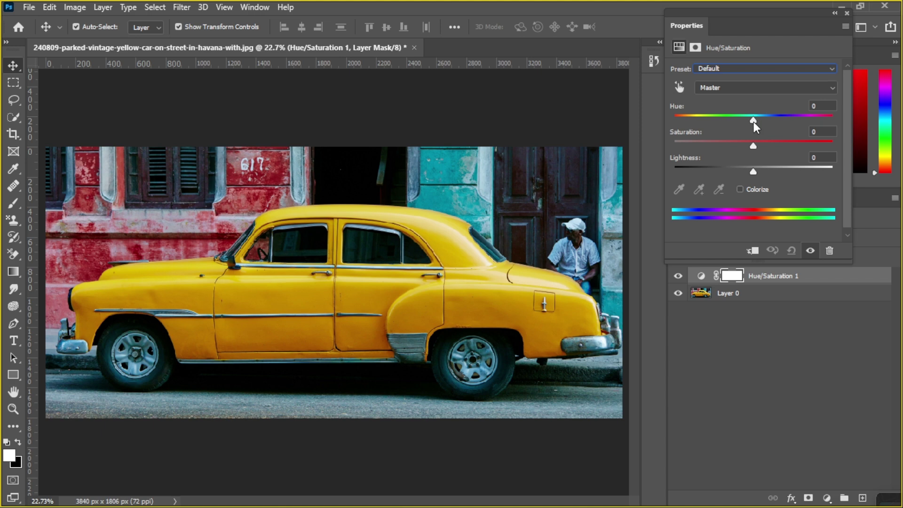
Step: Try master Hue values of -43, +88, +180 and -98 on the whole image and reset Hue to 0
{"action": "left_click_drag", "start_coordinate": [754, 122], "coordinate": [753, 121]}
{"action": "left_click_drag", "start_coordinate": [752, 122], "coordinate": [721, 129]}
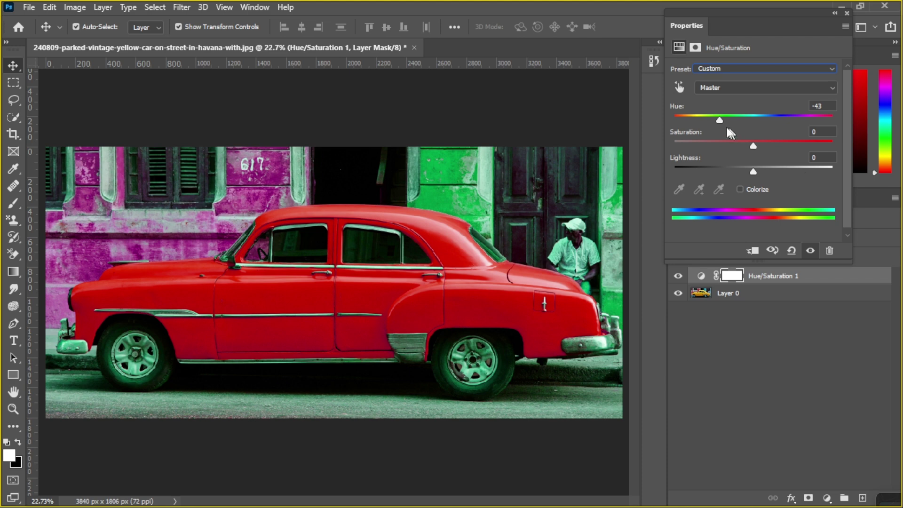
{"action": "left_click_drag", "start_coordinate": [720, 121], "coordinate": [803, 118]}
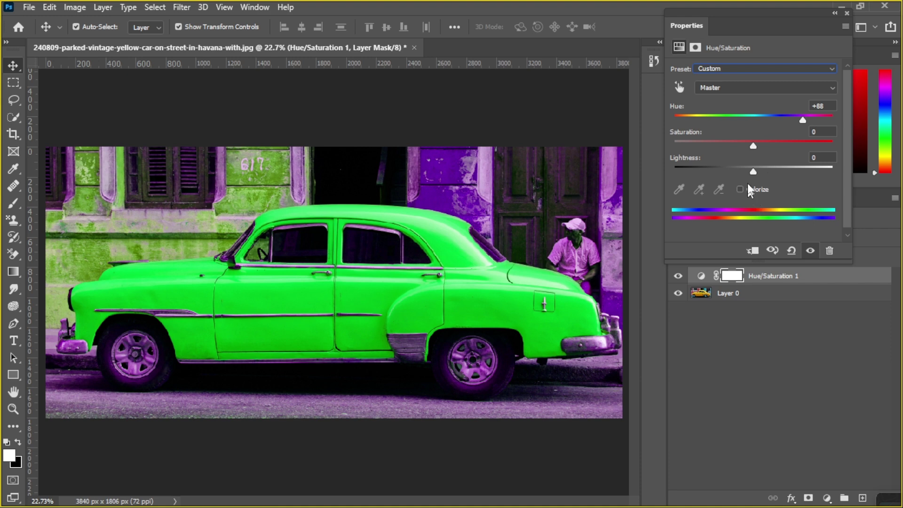
{"action": "left_click_drag", "start_coordinate": [818, 120], "coordinate": [834, 119]}
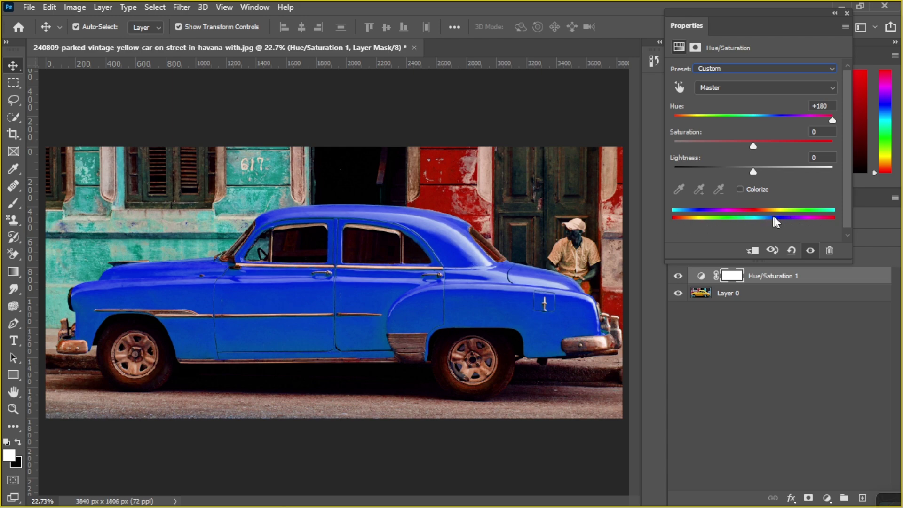
{"action": "left_click_drag", "start_coordinate": [834, 121], "coordinate": [701, 123]}
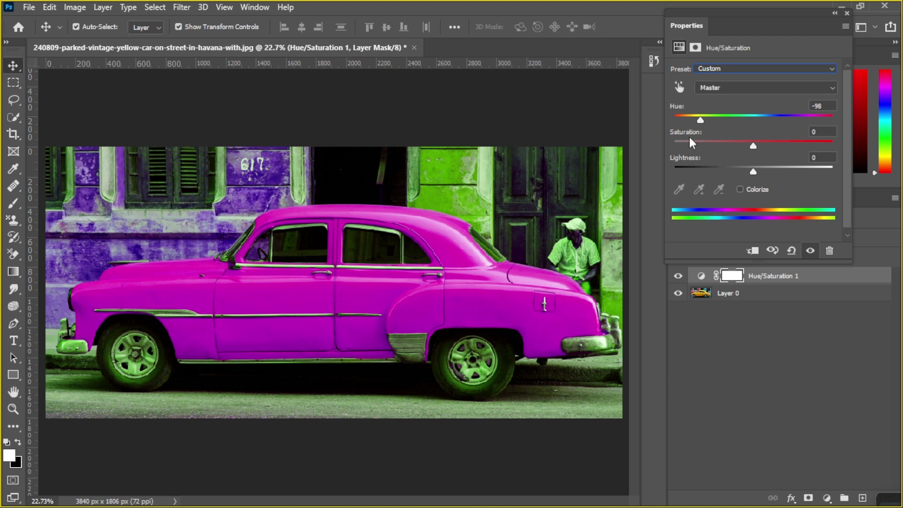
{"action": "left_click_drag", "start_coordinate": [701, 118], "coordinate": [757, 127]}
{"action": "left_click", "coordinate": [819, 106]}
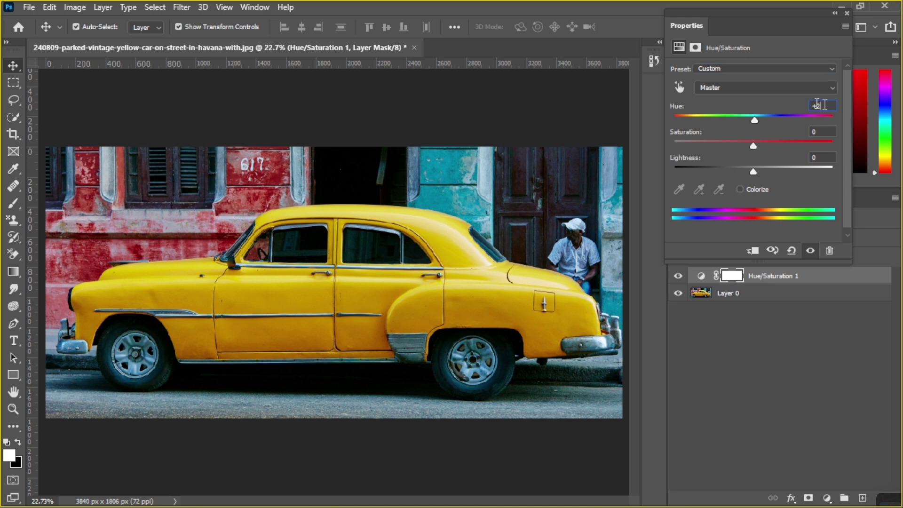
{"action": "type", "text": "0"}
Step: Try selecting the car body using the Quick Selection tool at brush size 100, and clear the selection
{"action": "left_click", "coordinate": [8, 117]}
{"action": "left_click", "coordinate": [63, 131]}
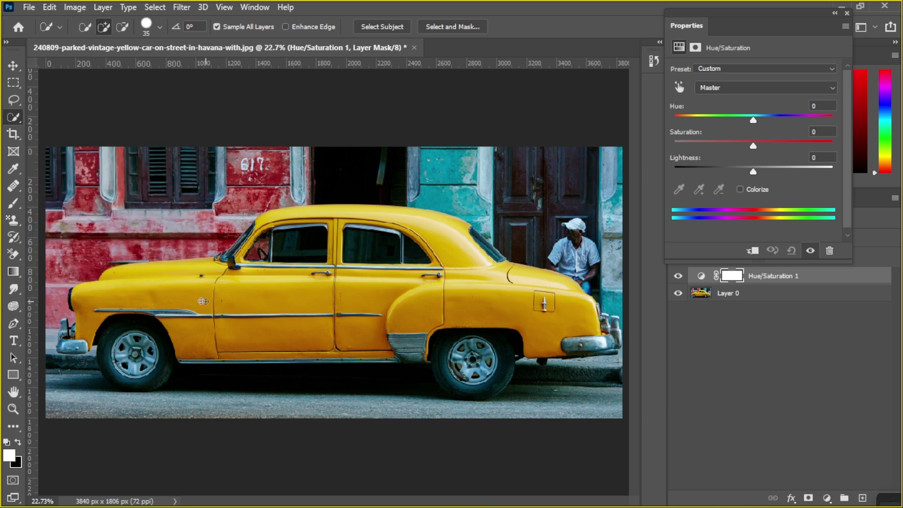
{"action": "key", "text": "bracketright"}
{"action": "key", "text": "bracketright"}
{"action": "key", "text": "bracketright"}
{"action": "key", "text": "bracketright"}
{"action": "key", "text": "bracketright"}
{"action": "key", "text": "bracketright"}
{"action": "mouse_move", "coordinate": [233, 299]}
{"action": "left_mouse_down"}
{"action": "mouse_move", "coordinate": [274, 298]}
{"action": "mouse_move", "coordinate": [290, 325]}
{"action": "mouse_move", "coordinate": [383, 325]}
{"action": "mouse_move", "coordinate": [424, 298]}
{"action": "mouse_move", "coordinate": [460, 300]}
{"action": "mouse_move", "coordinate": [475, 278]}
{"action": "mouse_move", "coordinate": [497, 273]}
{"action": "mouse_move", "coordinate": [424, 233]}
{"action": "left_mouse_up"}
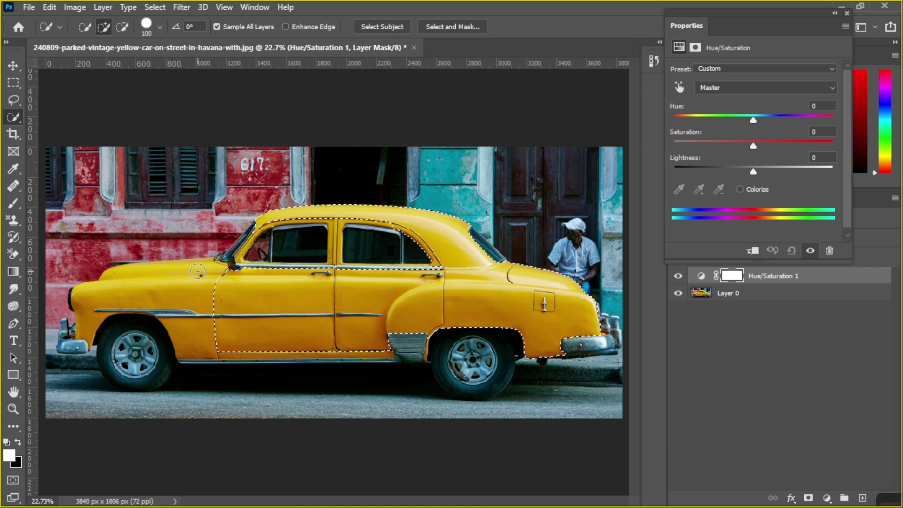
{"action": "key", "text": "ctrl+d"}
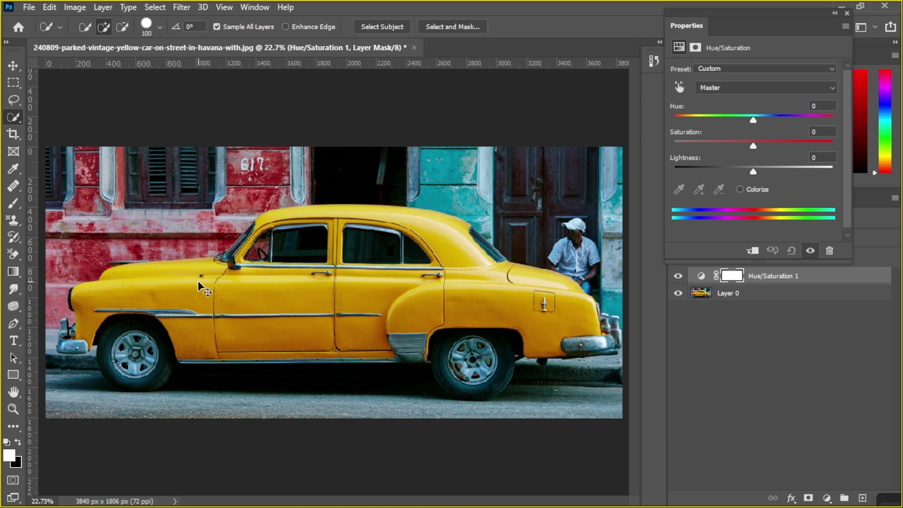
Step: Select the yellow car body, including the doors, roof and fenders, with the Magic Wand at a tolerance of 80
{"action": "right_click", "coordinate": [21, 116]}
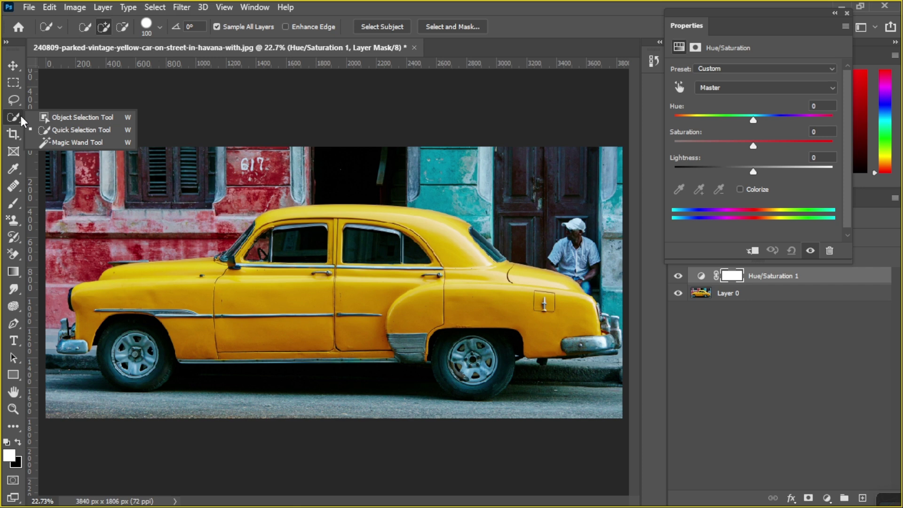
{"action": "left_click", "coordinate": [67, 141]}
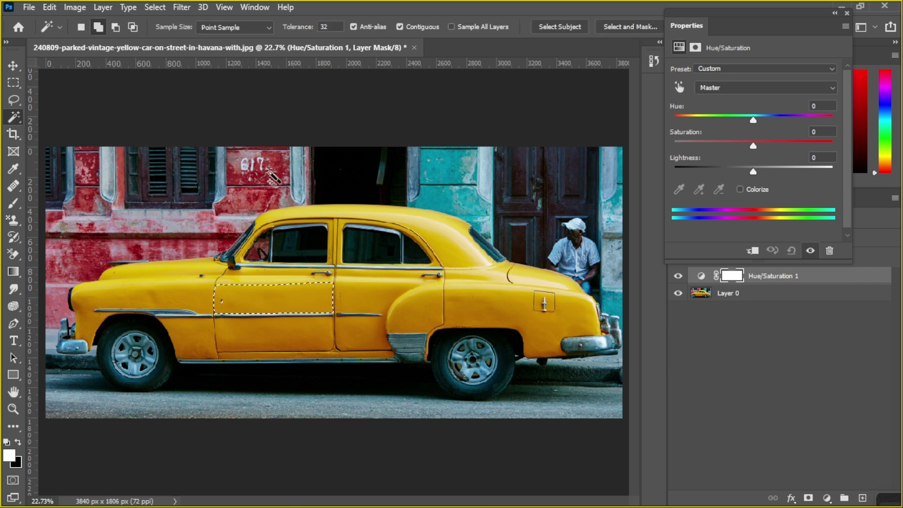
{"action": "left_click_drag", "start_coordinate": [332, 26], "coordinate": [312, 29]}
{"action": "type", "text": "8"}
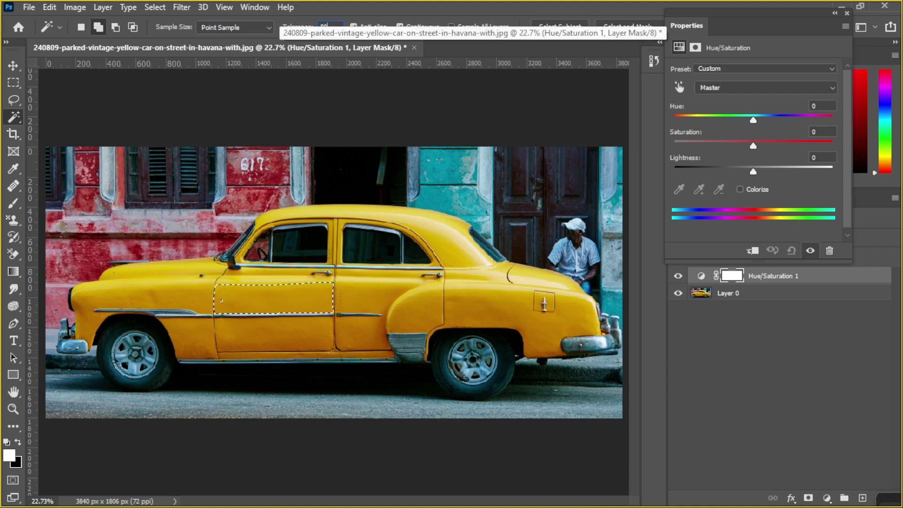
{"action": "type", "text": "0"}
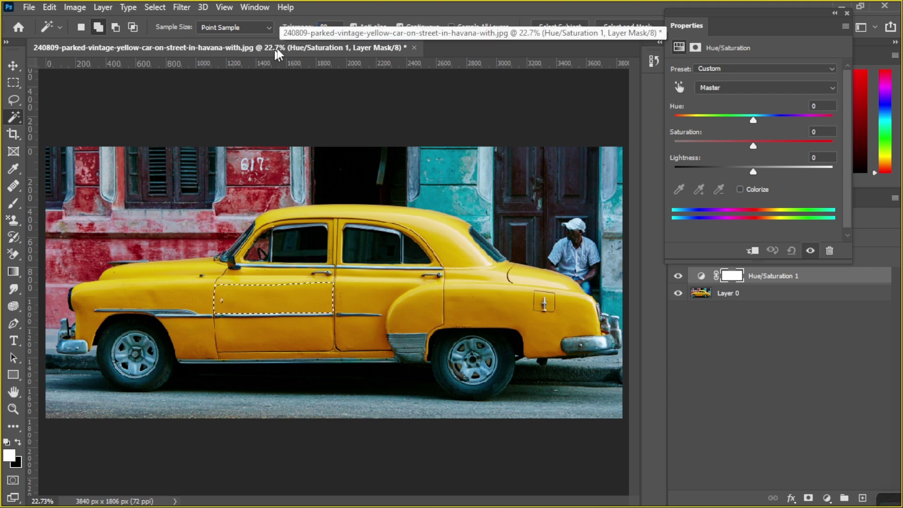
{"action": "left_click", "coordinate": [460, 300]}
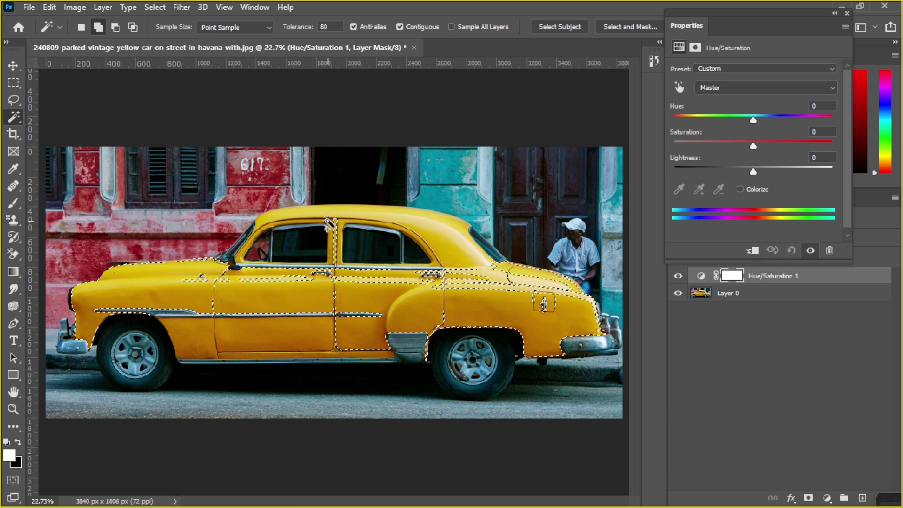
{"action": "left_click", "coordinate": [357, 215]}
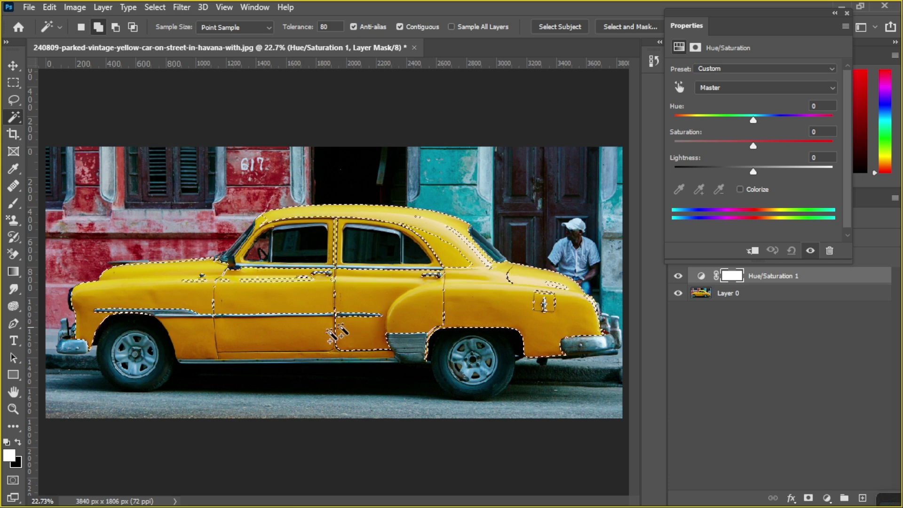
{"action": "left_click", "coordinate": [197, 347]}
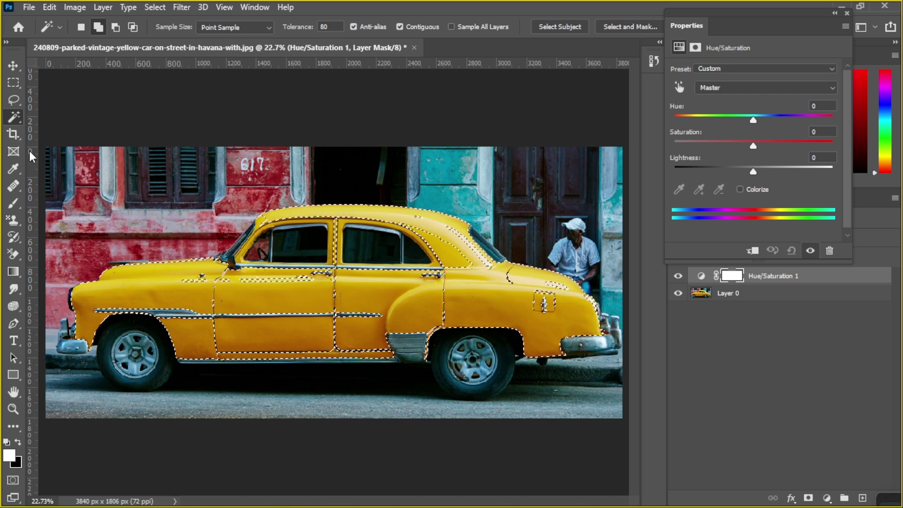
Step: Add the missed areas of the car body, including the rear fender and fuel flap, with the Quick Selection tool
{"action": "right_click", "coordinate": [14, 117]}
{"action": "left_click", "coordinate": [68, 135]}
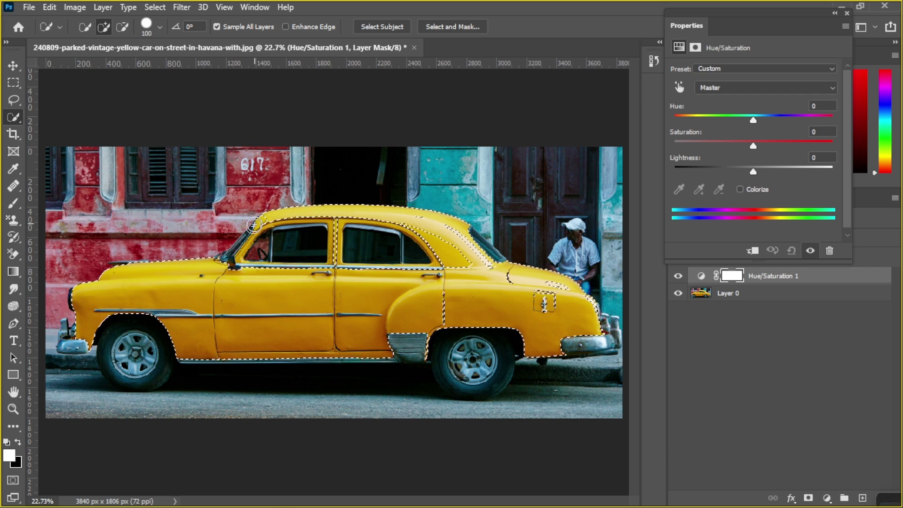
{"action": "mouse_move", "coordinate": [550, 286]}
{"action": "left_mouse_down"}
{"action": "mouse_move", "coordinate": [567, 296]}
{"action": "mouse_move", "coordinate": [542, 300]}
{"action": "left_mouse_up"}
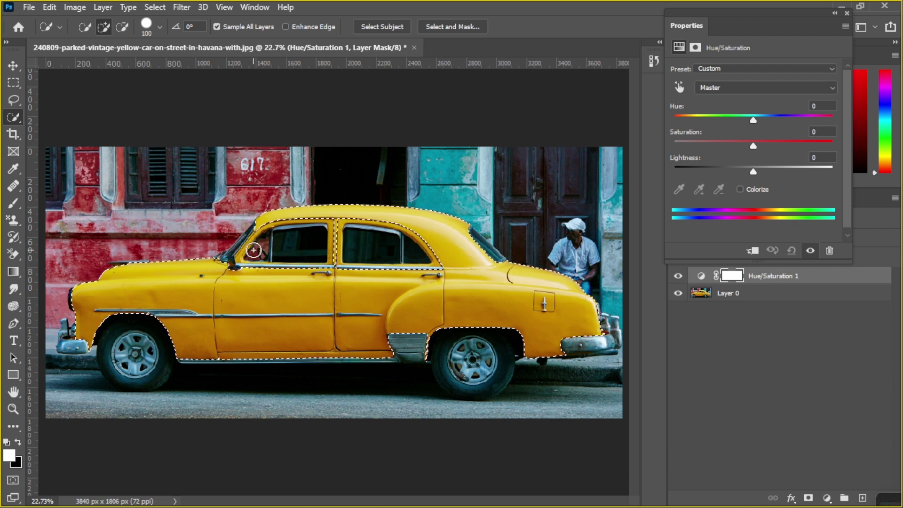
Step: Refine the selection around the front side window and the pillar between the doors with a Quick Selection brush of 60
{"action": "scroll", "coordinate": [258, 254], "scroll_direction": "up", "scroll_amount": 1}
{"action": "scroll", "coordinate": [257, 254], "scroll_direction": "up", "scroll_amount": 2}
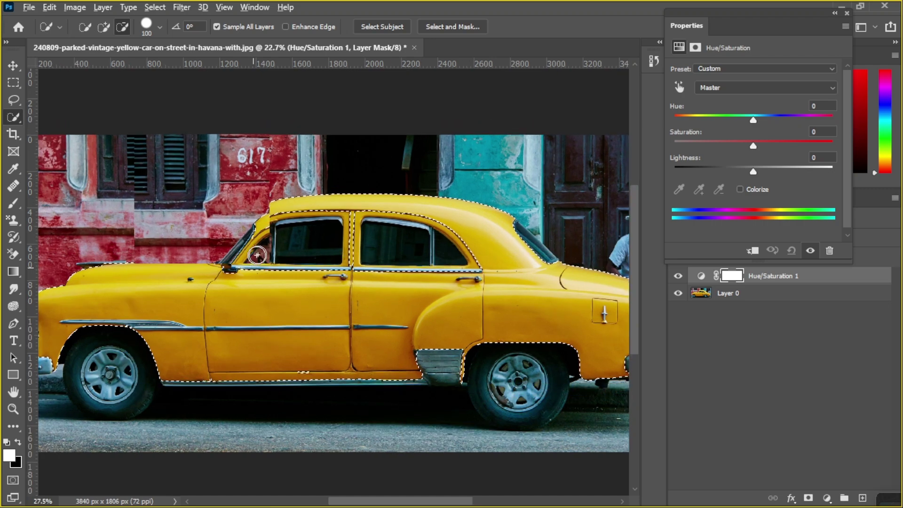
{"action": "key", "text": "bracketleft"}
{"action": "key", "text": "bracketleft"}
{"action": "key", "text": "bracketleft"}
{"action": "key", "text": "bracketleft"}
{"action": "left_click_drag", "start_coordinate": [262, 236], "coordinate": [247, 247]}
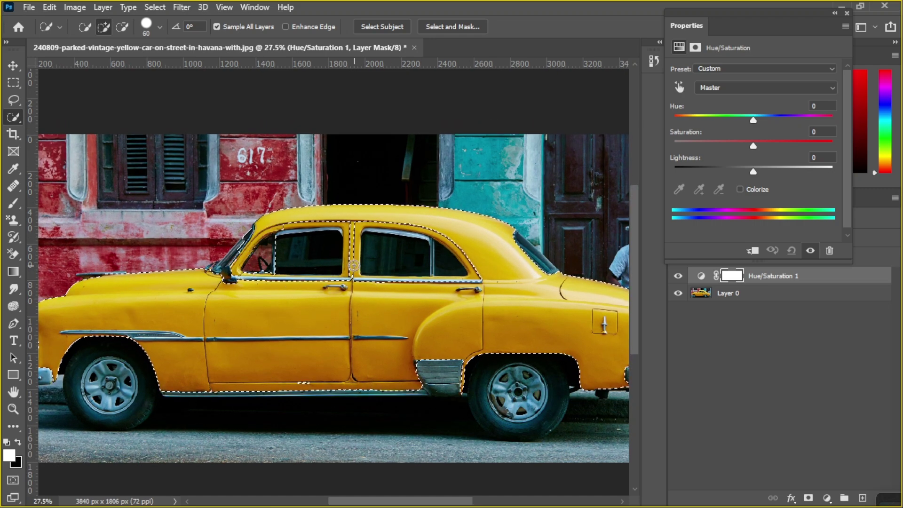
{"action": "mouse_move", "coordinate": [350, 270]}
{"action": "left_mouse_down"}
{"action": "mouse_move", "coordinate": [348, 216]}
{"action": "mouse_move", "coordinate": [349, 262]}
{"action": "left_mouse_up"}
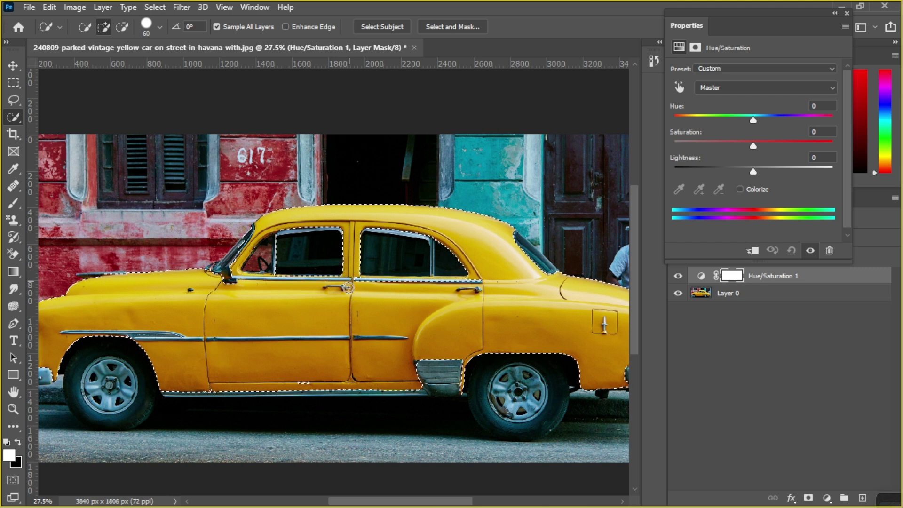
{"action": "left_click", "coordinate": [356, 280]}
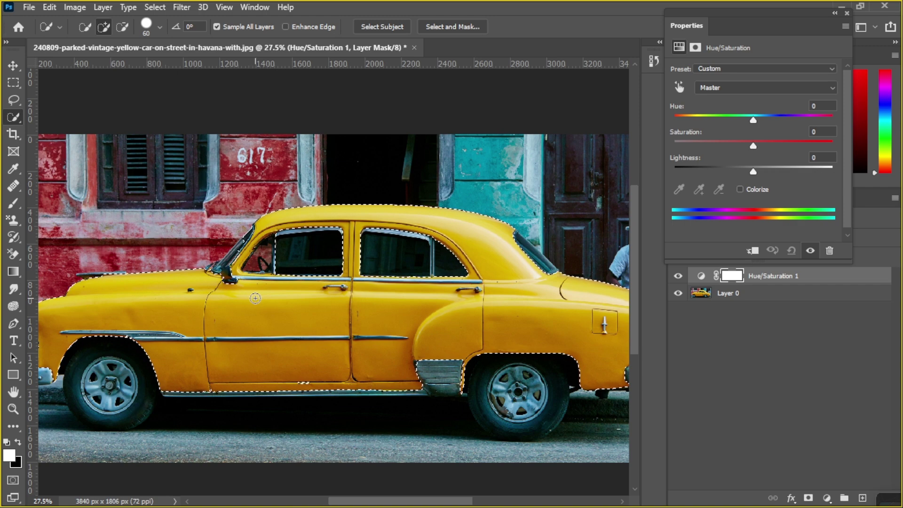
Step: Switch the Quick Selection tool to subtract mode and check the selection edges around the windshield and side mirror
{"action": "scroll", "coordinate": [259, 302], "scroll_direction": "down", "scroll_amount": 1}
{"action": "scroll", "coordinate": [258, 303], "scroll_direction": "down", "scroll_amount": 1}
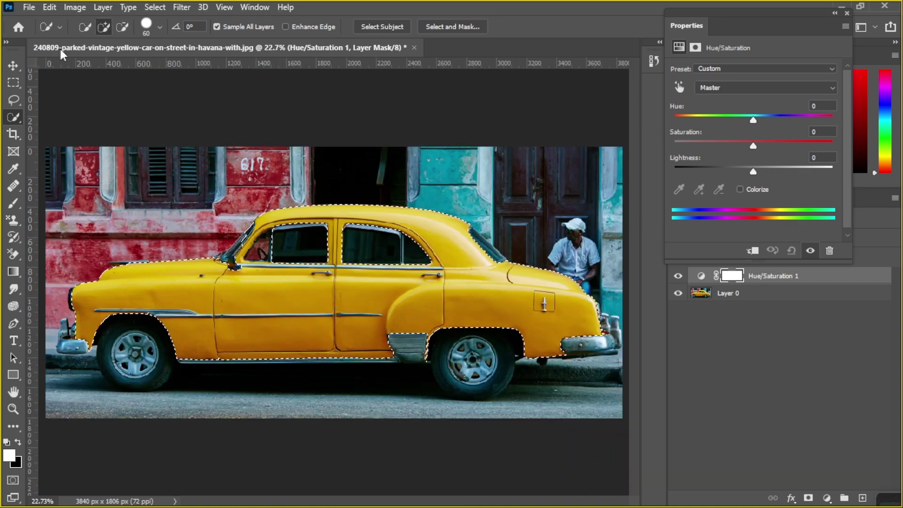
{"action": "left_click", "coordinate": [122, 27]}
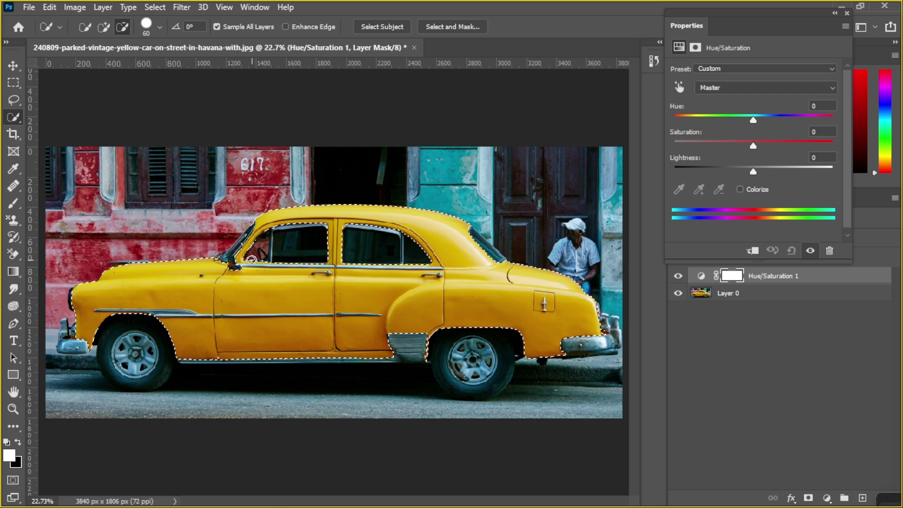
{"action": "scroll", "coordinate": [228, 241], "scroll_direction": "up", "scroll_amount": 1}
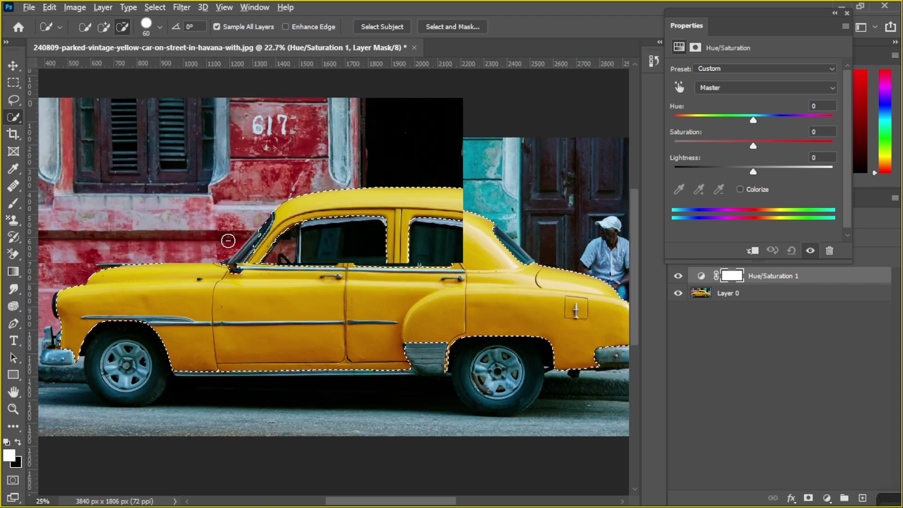
{"action": "scroll", "coordinate": [228, 241], "scroll_direction": "up", "scroll_amount": 3}
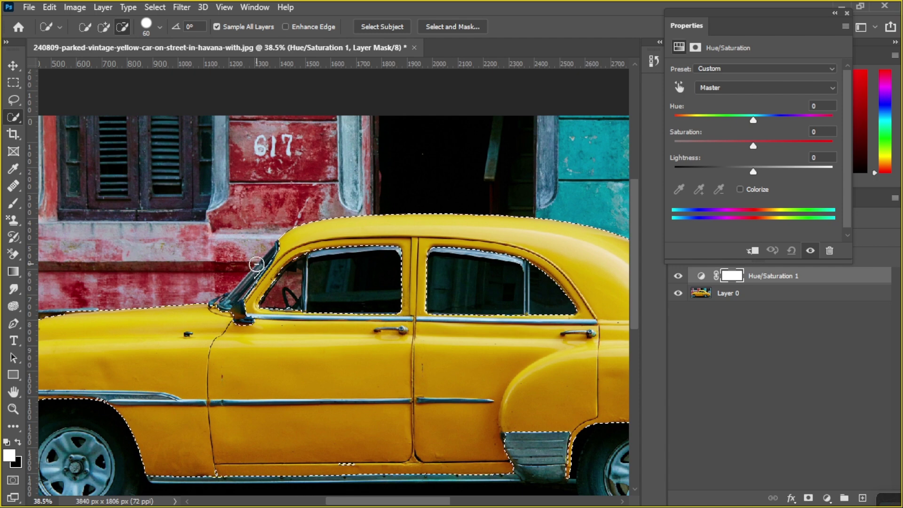
{"action": "scroll", "coordinate": [248, 307], "scroll_direction": "down", "scroll_amount": 3}
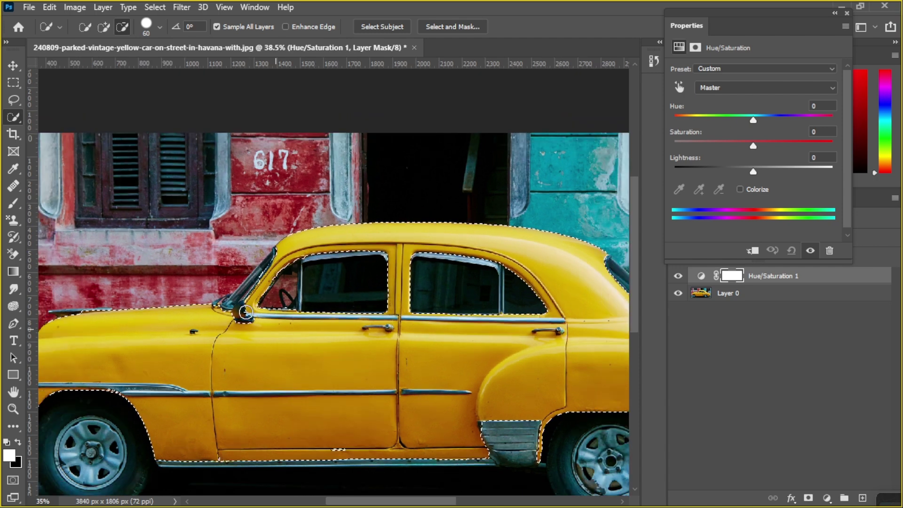
{"action": "scroll", "coordinate": [250, 307], "scroll_direction": "down", "scroll_amount": 4}
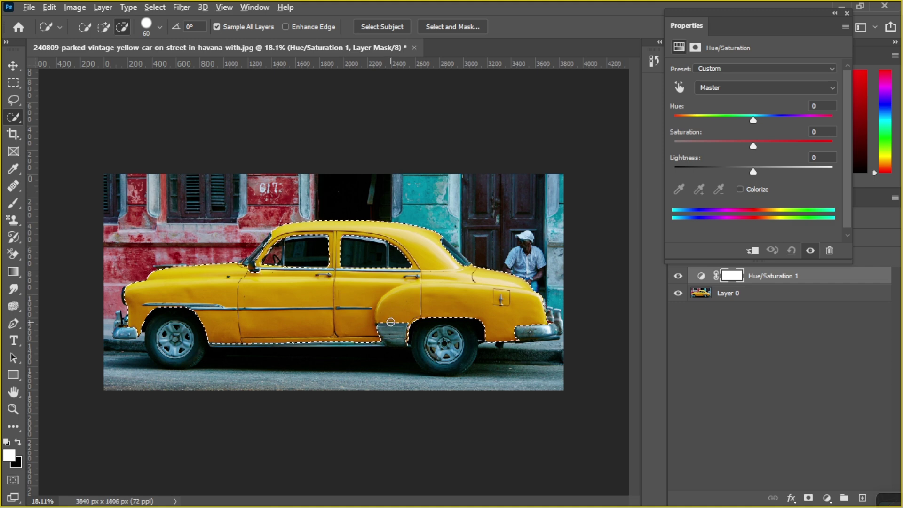
Step: Try shifting the hue of the whole image to -26 with the Hue/Saturation adjustment, and undo the hue changes
{"action": "scroll", "coordinate": [386, 324], "scroll_direction": "up", "scroll_amount": 1}
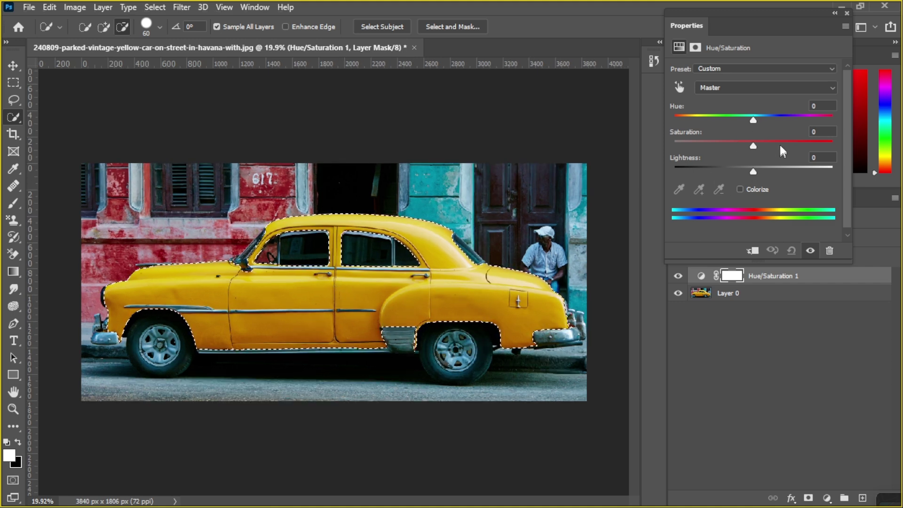
{"action": "left_click_drag", "start_coordinate": [754, 120], "coordinate": [733, 119]}
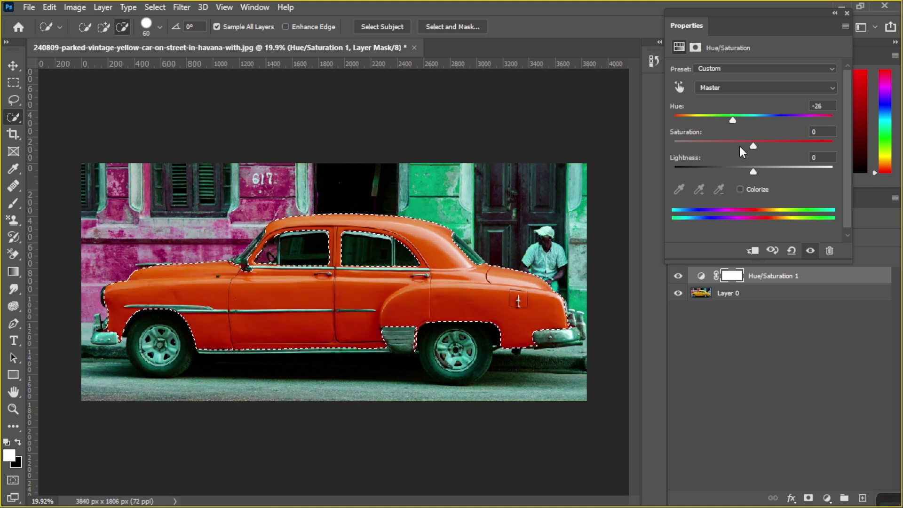
{"action": "key", "text": "ctrl+z"}
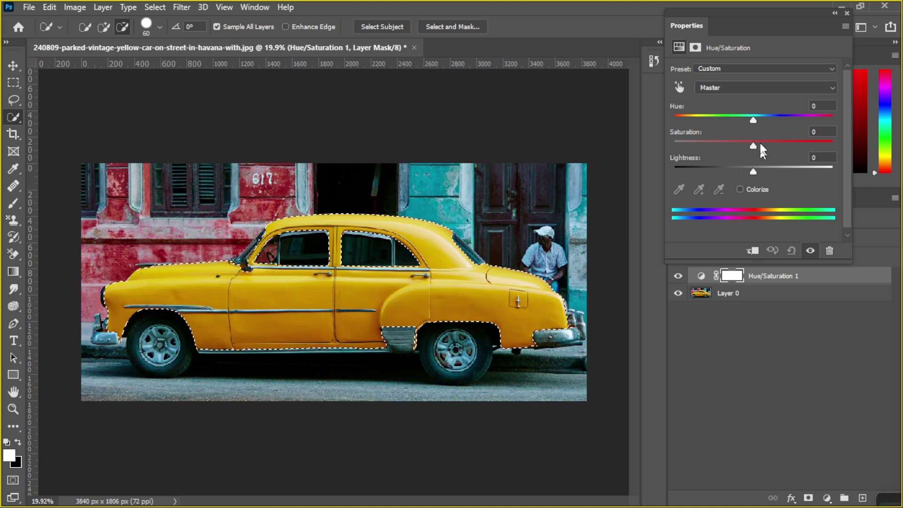
{"action": "mouse_move", "coordinate": [752, 120]}
{"action": "left_mouse_down"}
{"action": "mouse_move", "coordinate": [763, 117]}
{"action": "mouse_move", "coordinate": [741, 119]}
{"action": "left_mouse_up"}
{"action": "key", "text": "ctrl+z"}
Step: Clear the car body selection and delete the Hue/Saturation 1 adjustment layer
{"action": "left_click", "coordinate": [771, 294]}
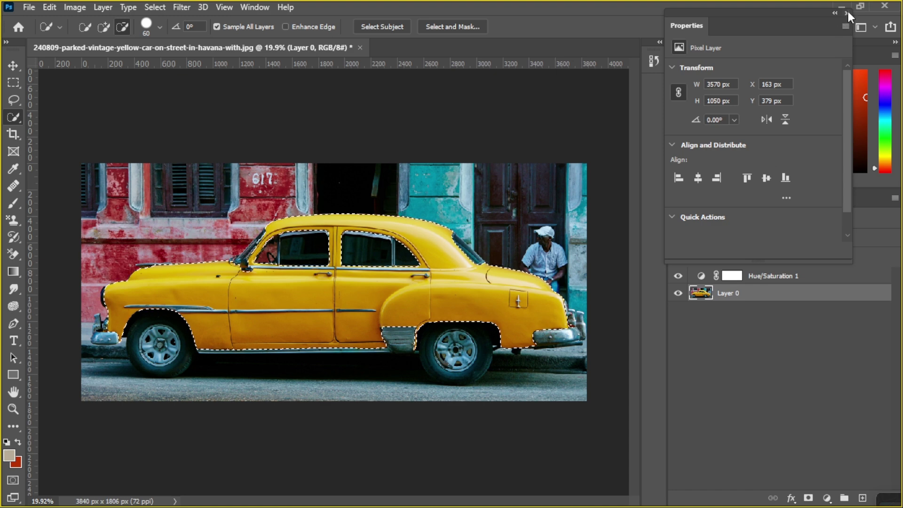
{"action": "left_click", "coordinate": [872, 281]}
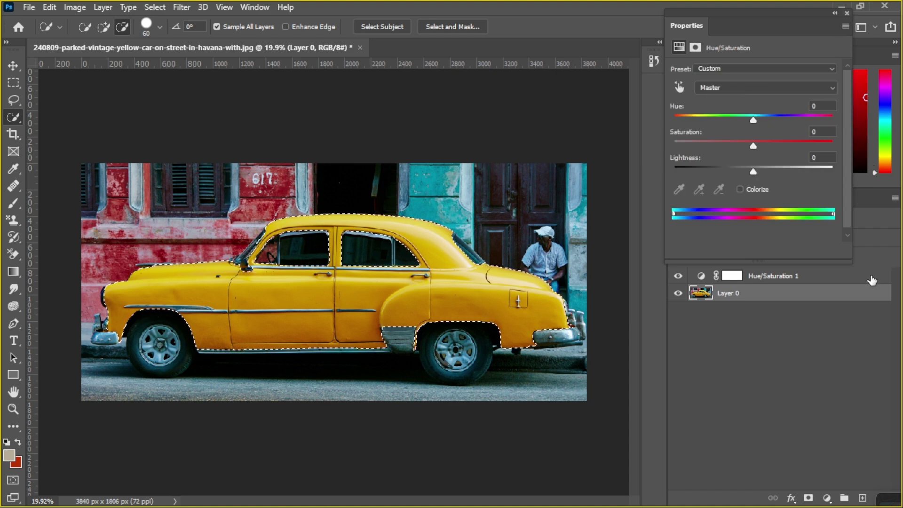
{"action": "left_click", "coordinate": [847, 13]}
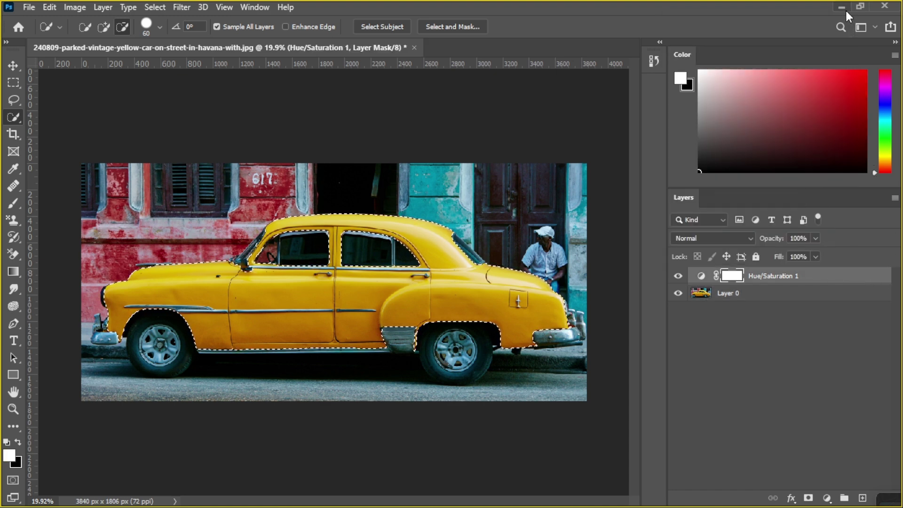
{"action": "key", "text": "Delete"}
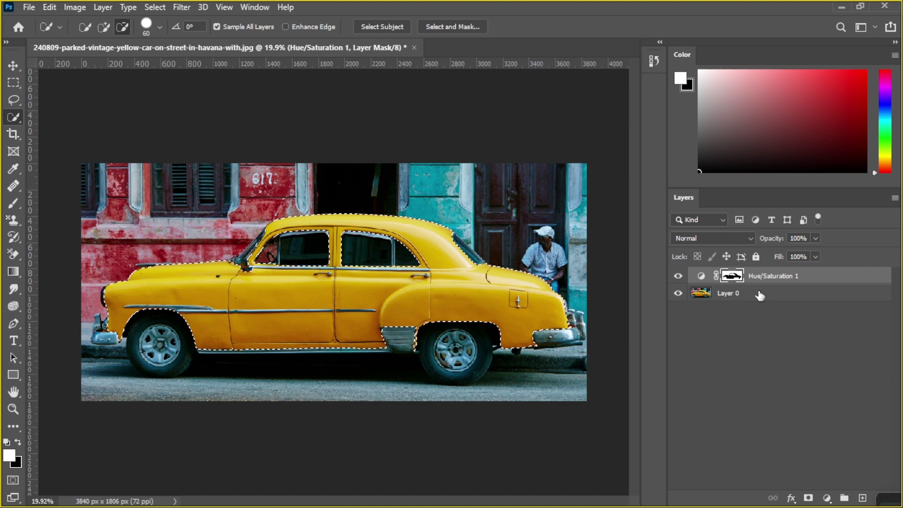
{"action": "left_click", "coordinate": [779, 277]}
{"action": "key", "text": "Delete"}
{"action": "left_click", "coordinate": [427, 199]}
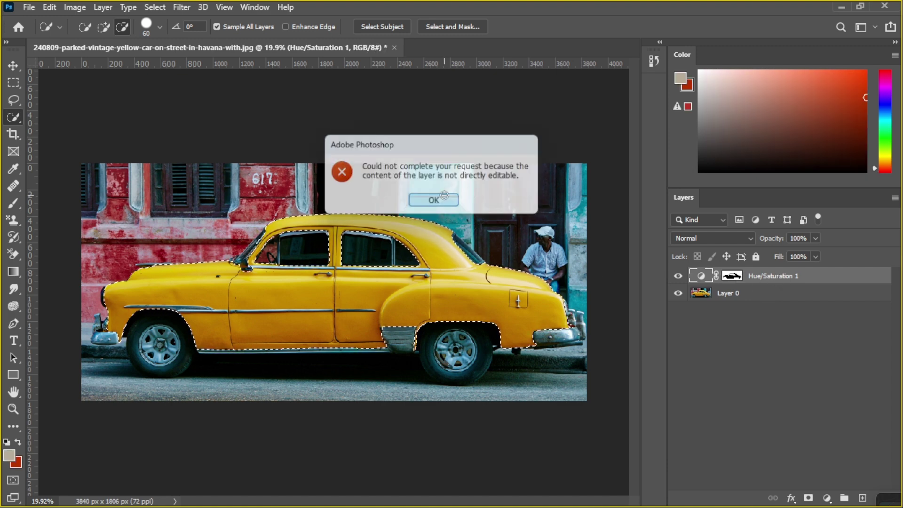
{"action": "key", "text": "ctrl+d"}
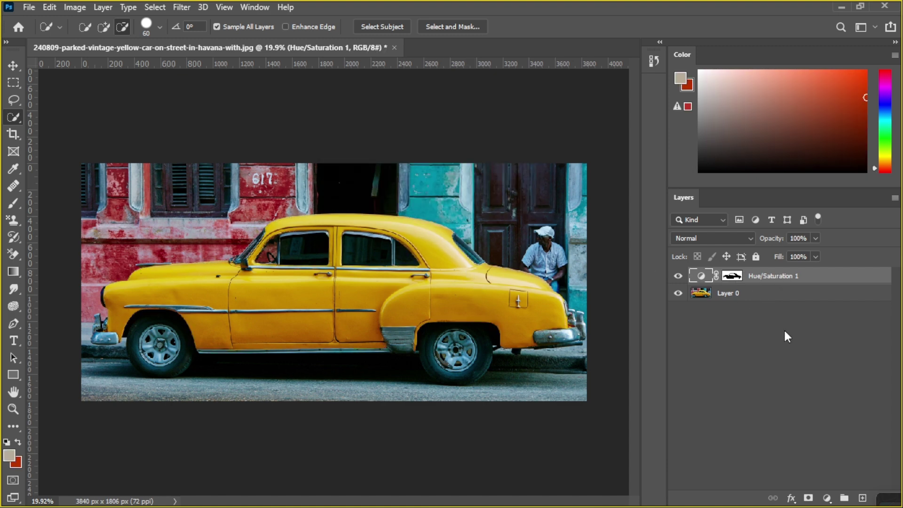
{"action": "key", "text": "Delete"}
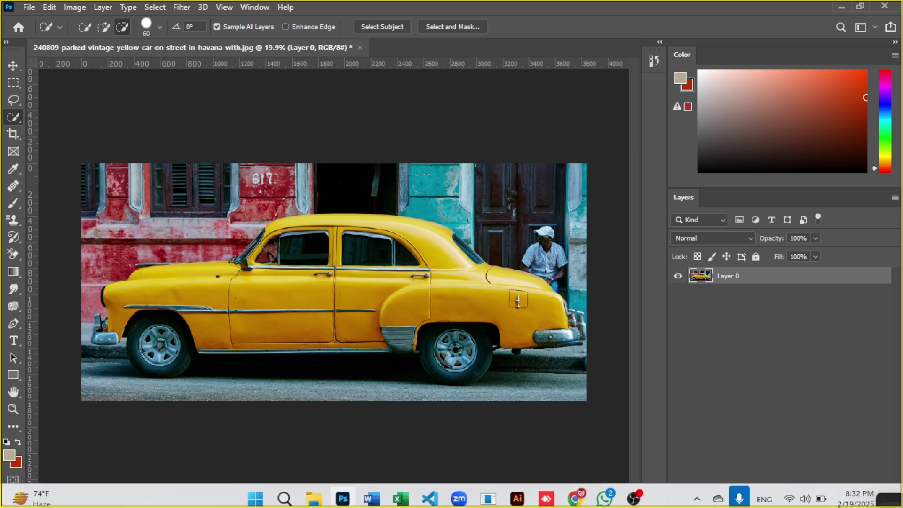
Step: Select the yellow car body on Layer 0, including fenders, doors, roof and hood, with a Quick Selection brush of 60
{"action": "left_click_drag", "start_coordinate": [413, 301], "coordinate": [482, 296]}
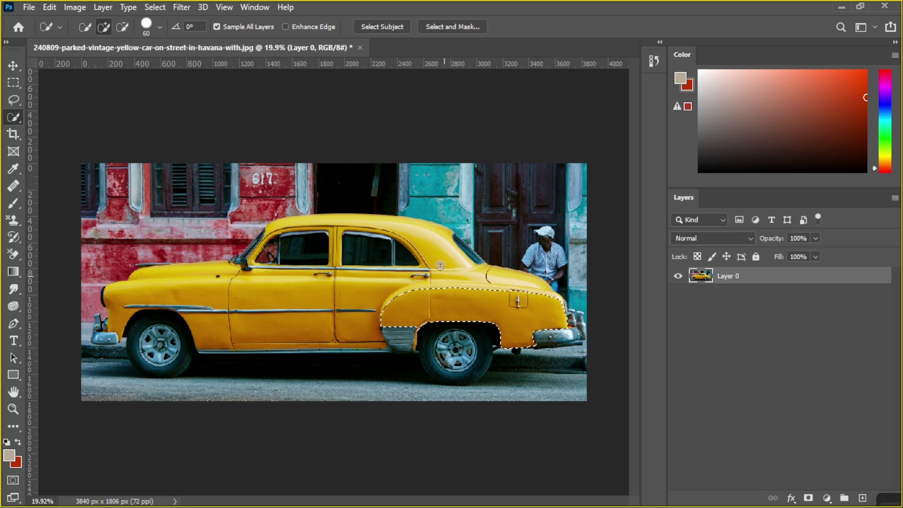
{"action": "mouse_move", "coordinate": [442, 280]}
{"action": "left_mouse_down"}
{"action": "mouse_move", "coordinate": [416, 237]}
{"action": "mouse_move", "coordinate": [292, 242]}
{"action": "left_mouse_up"}
{"action": "mouse_move", "coordinate": [236, 309]}
{"action": "left_mouse_down"}
{"action": "mouse_move", "coordinate": [215, 310]}
{"action": "mouse_move", "coordinate": [174, 283]}
{"action": "mouse_move", "coordinate": [215, 329]}
{"action": "left_mouse_up"}
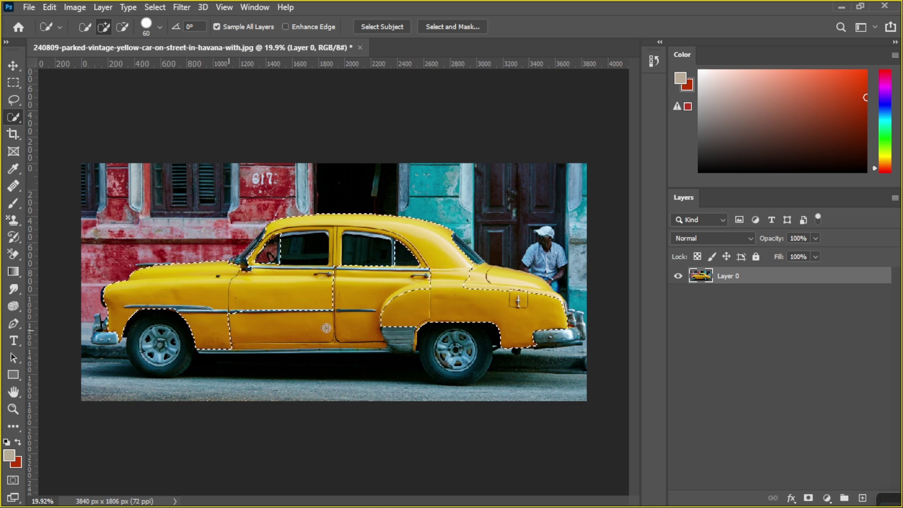
{"action": "left_click_drag", "start_coordinate": [327, 328], "coordinate": [341, 325]}
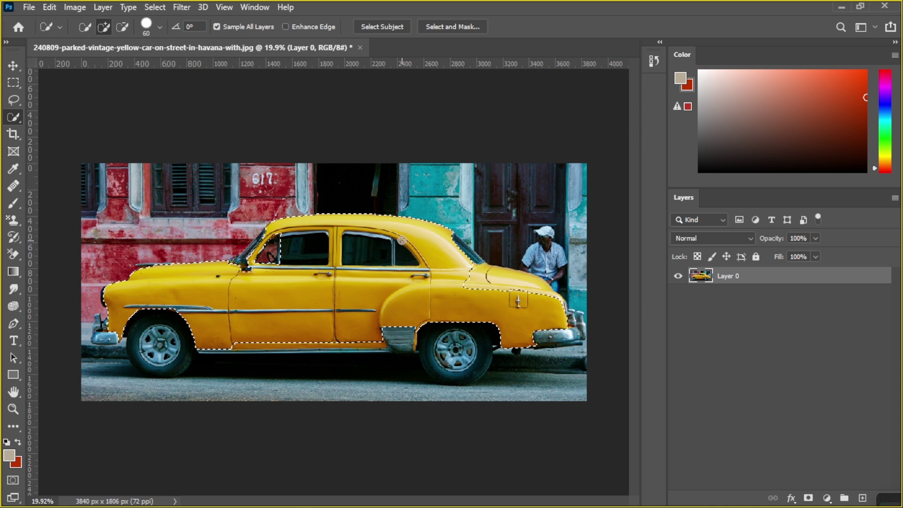
{"action": "left_click_drag", "start_coordinate": [516, 279], "coordinate": [531, 283]}
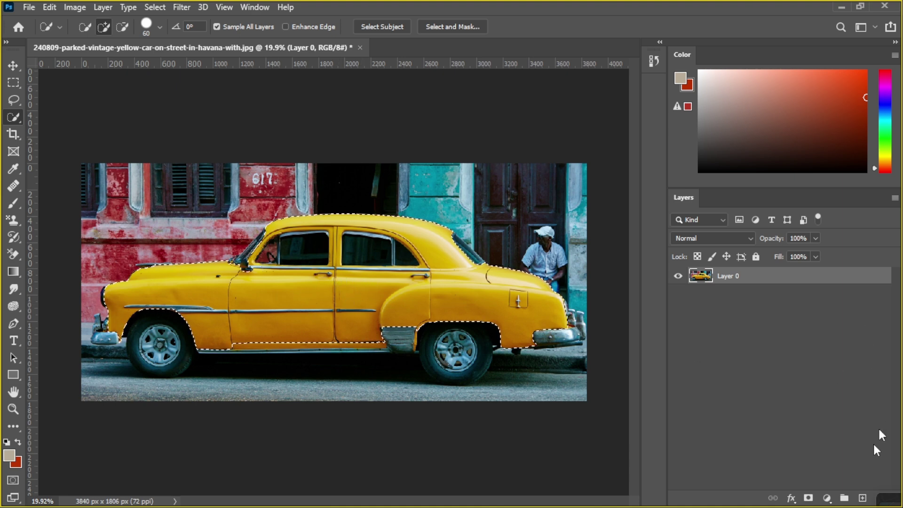
Step: Recolour the selected car body orange with a Hue/Saturation adjustment layer at hue -14, and delete that layer
{"action": "left_click", "coordinate": [826, 497]}
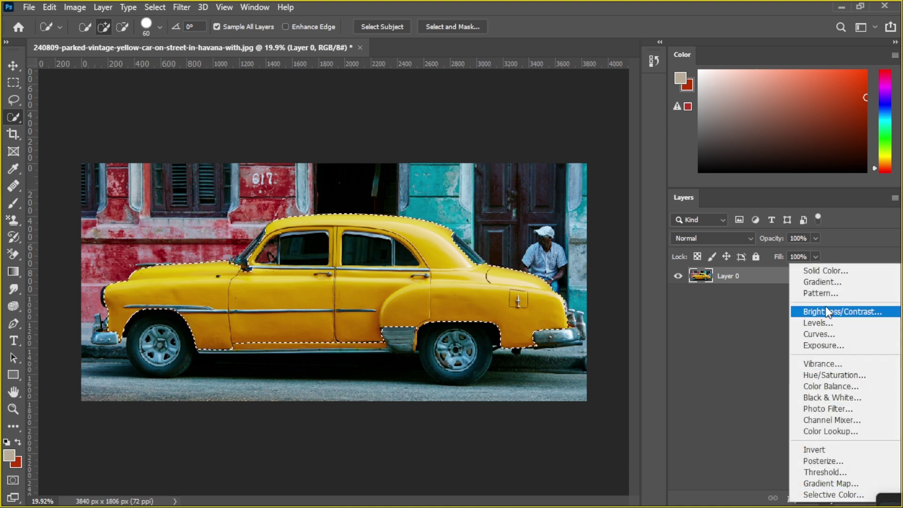
{"action": "left_click", "coordinate": [836, 375]}
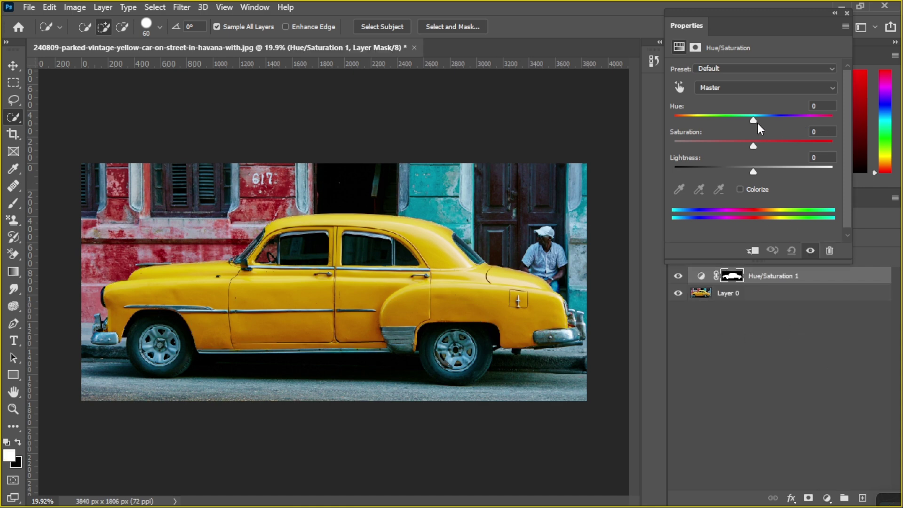
{"action": "mouse_move", "coordinate": [757, 123]}
{"action": "left_mouse_down"}
{"action": "mouse_move", "coordinate": [772, 121]}
{"action": "mouse_move", "coordinate": [742, 121]}
{"action": "mouse_move", "coordinate": [786, 119]}
{"action": "mouse_move", "coordinate": [742, 125]}
{"action": "left_mouse_up"}
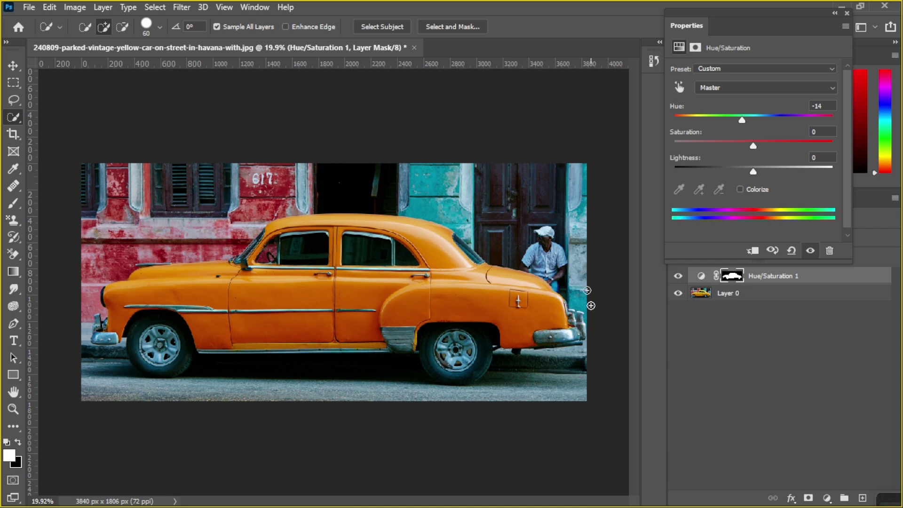
{"action": "left_click", "coordinate": [847, 13]}
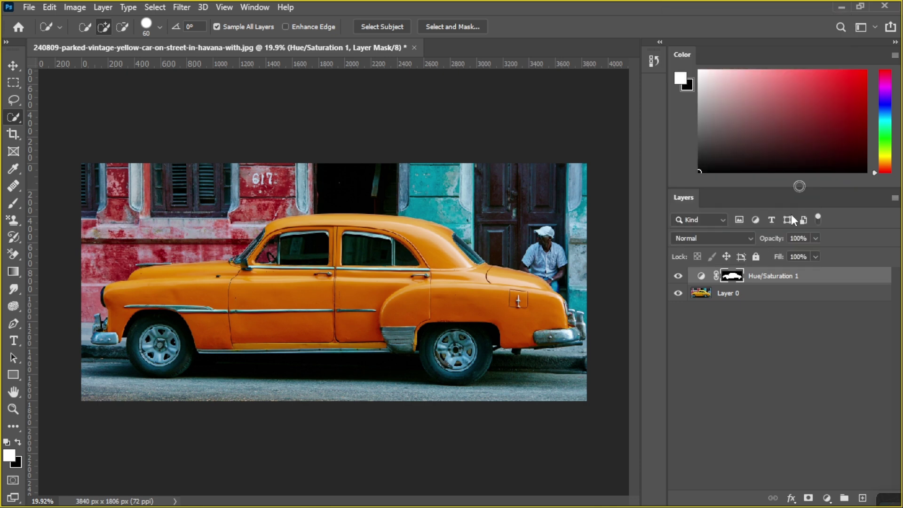
{"action": "key", "text": "ctrl+e"}
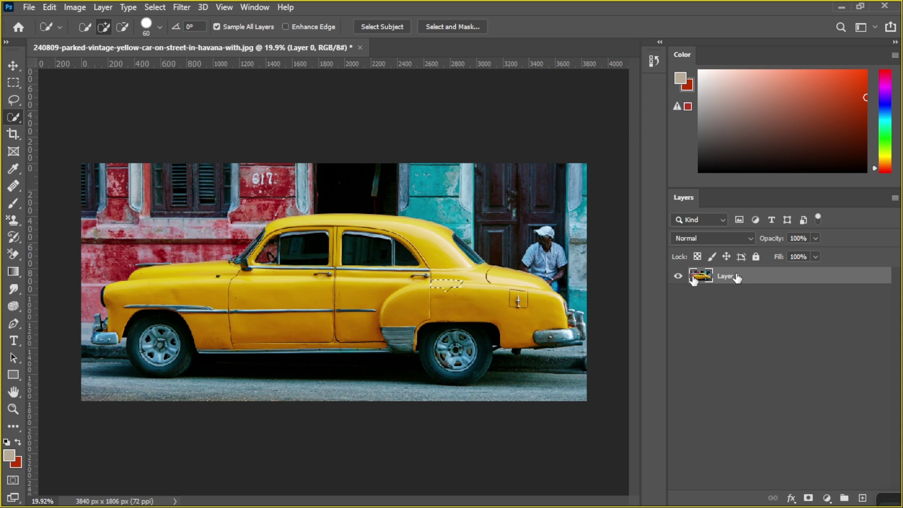
Step: Enlarge the Quick Selection brush to 125 and select the yellow car body on Layer 0
{"action": "key", "text": "bracketright"}
{"action": "key", "text": "bracketright"}
{"action": "key", "text": "bracketright"}
{"action": "key", "text": "bracketright"}
{"action": "left_click_drag", "start_coordinate": [433, 298], "coordinate": [435, 253]}
{"action": "mouse_move", "coordinate": [437, 295]}
{"action": "left_mouse_down"}
{"action": "mouse_move", "coordinate": [414, 283]}
{"action": "mouse_move", "coordinate": [292, 309]}
{"action": "mouse_move", "coordinate": [200, 309]}
{"action": "mouse_move", "coordinate": [161, 299]}
{"action": "mouse_move", "coordinate": [194, 297]}
{"action": "mouse_move", "coordinate": [242, 333]}
{"action": "mouse_move", "coordinate": [230, 340]}
{"action": "mouse_move", "coordinate": [364, 336]}
{"action": "left_mouse_up"}
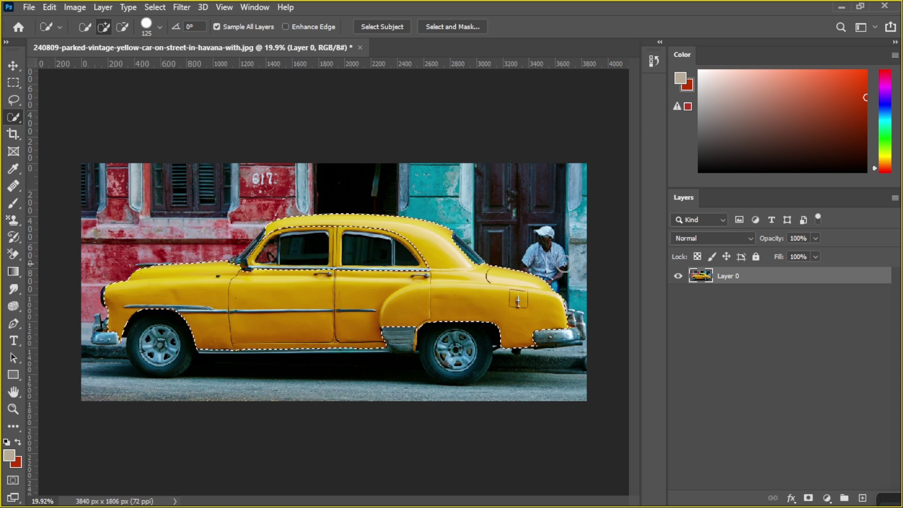
Step: Add a Hue/Saturation adjustment layer for the selected car body and set its hue to -65
{"action": "left_click", "coordinate": [826, 498]}
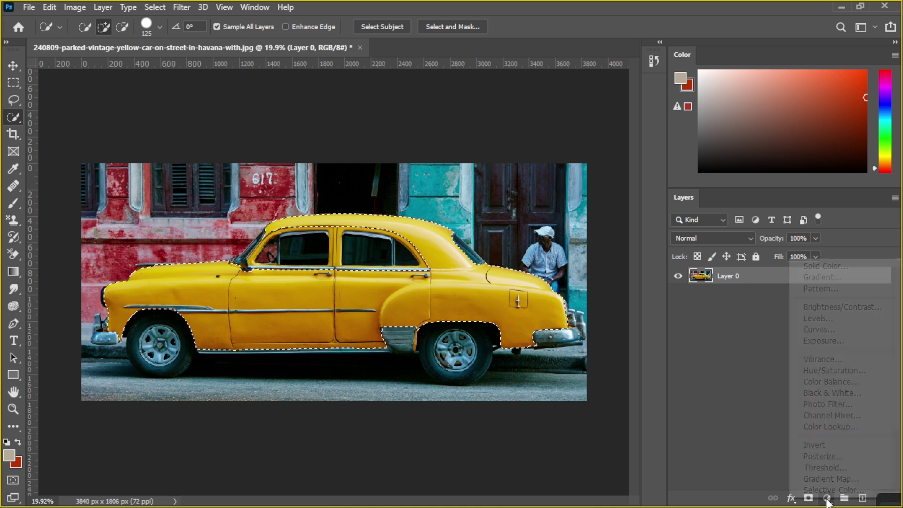
{"action": "left_click", "coordinate": [820, 370]}
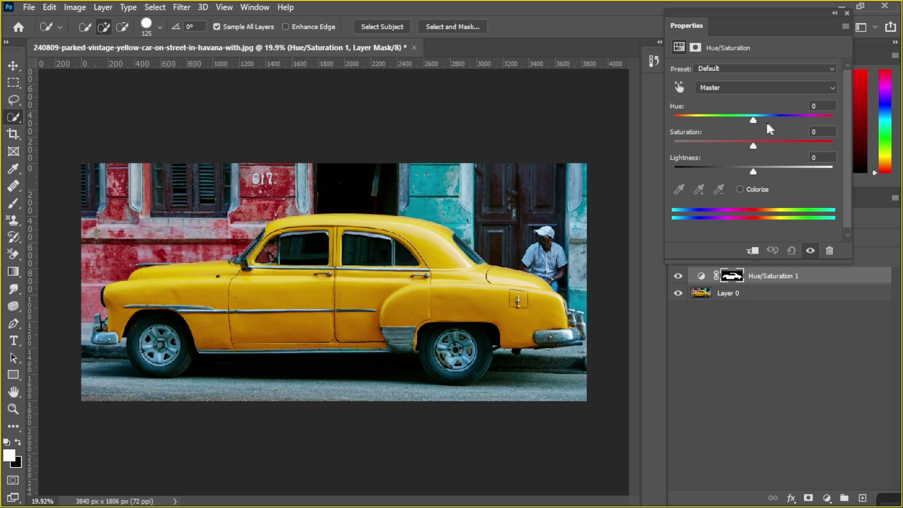
{"action": "left_click_drag", "start_coordinate": [754, 120], "coordinate": [711, 120]}
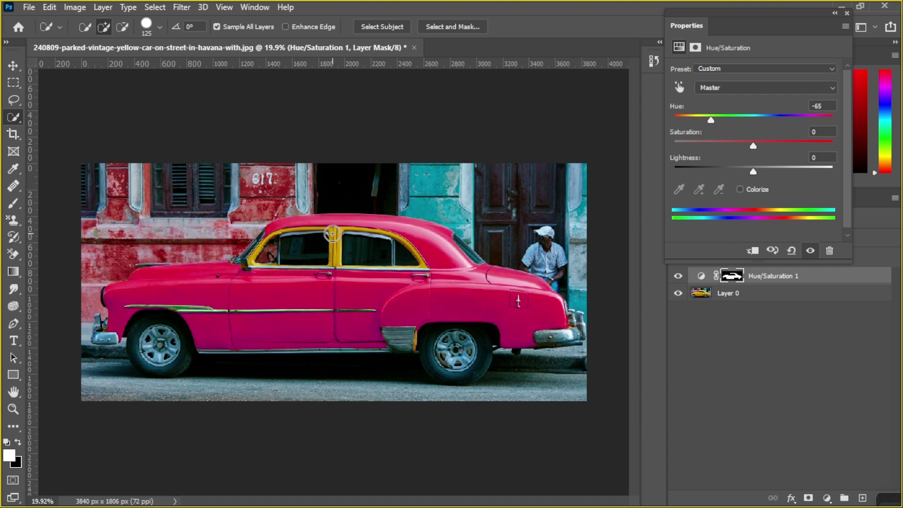
Step: Try to select the still-yellow window frames and door pillar with the Quick Selection tool, and set the hue to -33
{"action": "left_click_drag", "start_coordinate": [332, 233], "coordinate": [337, 250]}
{"action": "mouse_move", "coordinate": [712, 120]}
{"action": "left_mouse_down"}
{"action": "mouse_move", "coordinate": [727, 120]}
{"action": "mouse_move", "coordinate": [706, 121]}
{"action": "left_mouse_up"}
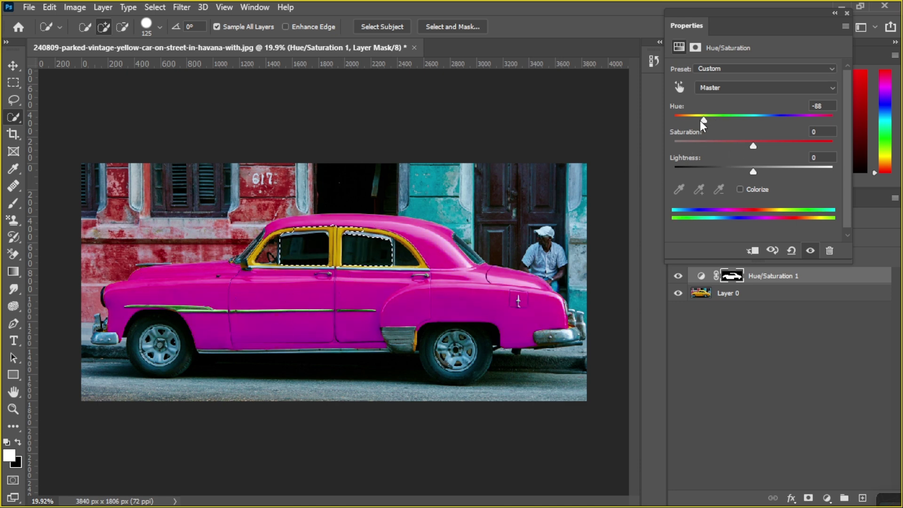
{"action": "left_click_drag", "start_coordinate": [700, 121], "coordinate": [727, 118]}
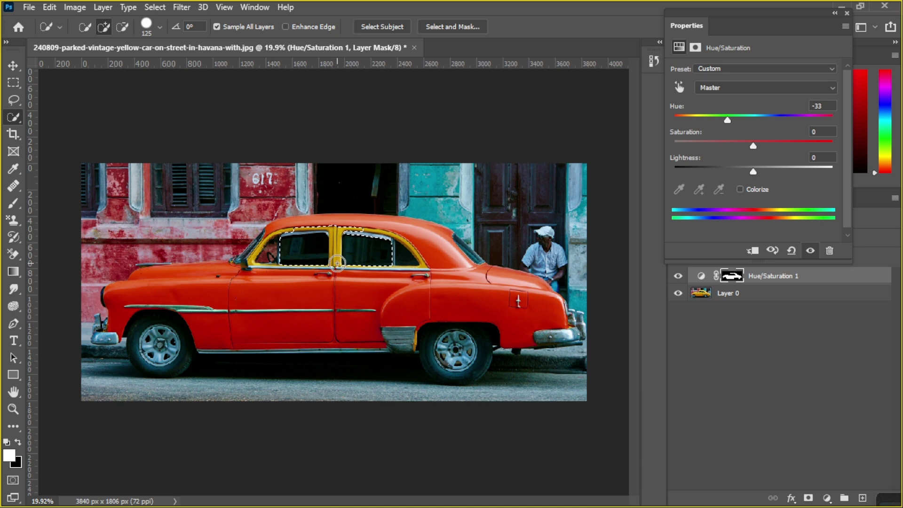
{"action": "key", "text": "alt"}
{"action": "scroll", "coordinate": [329, 292], "scroll_direction": "up", "scroll_amount": 2}
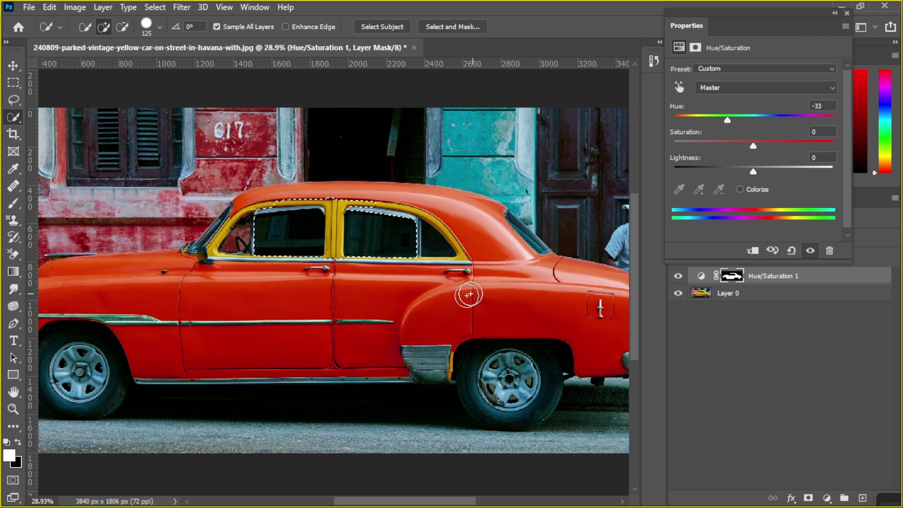
Step: Clear the selection around the side windows and delete the car body's Hue/Saturation adjustment layer
{"action": "left_click", "coordinate": [846, 14]}
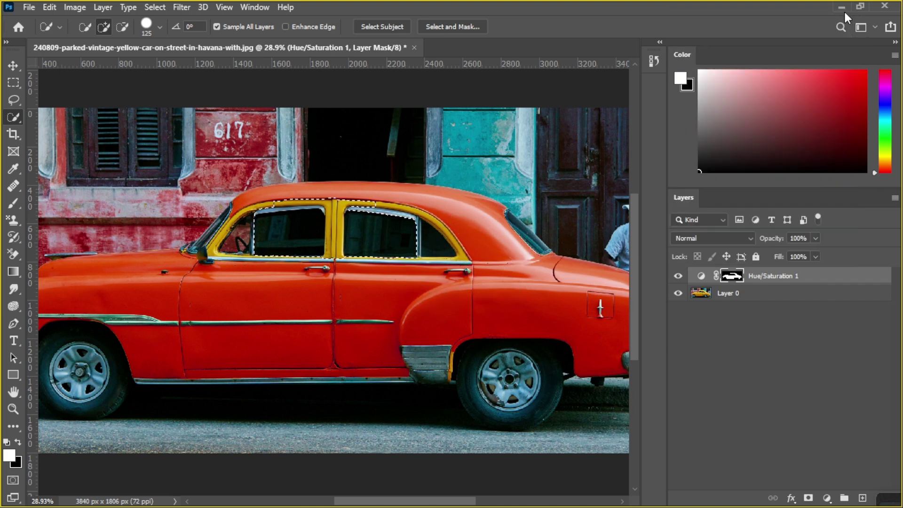
{"action": "left_click", "coordinate": [798, 276]}
{"action": "key", "text": "alt+BackSpace"}
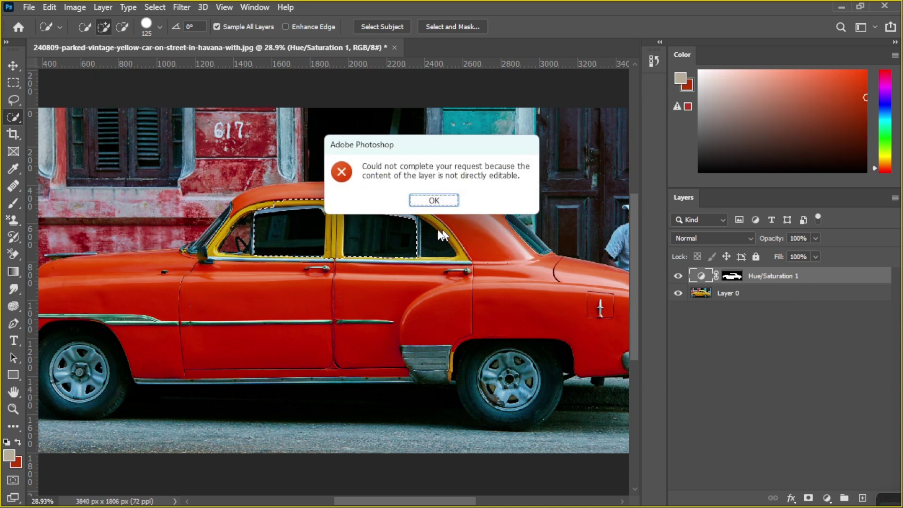
{"action": "left_click", "coordinate": [425, 207]}
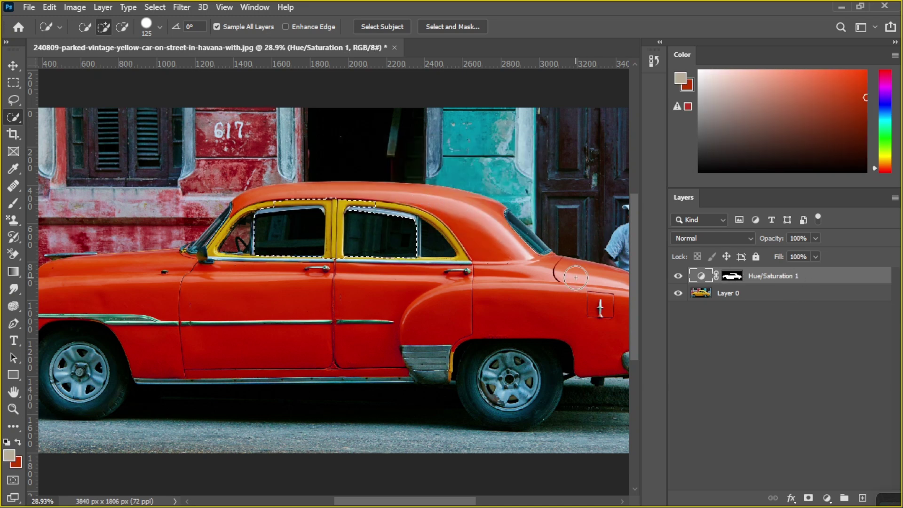
{"action": "key", "text": "ctrl+d"}
{"action": "key", "text": "Delete"}
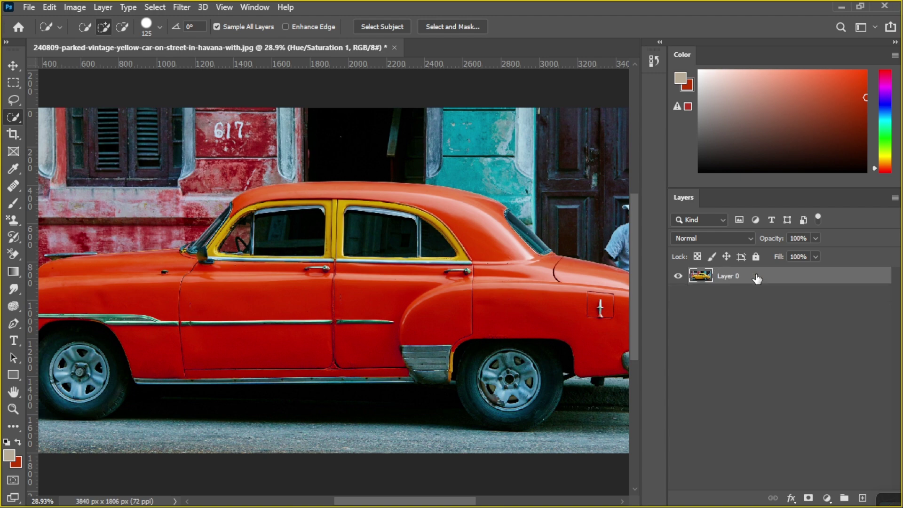
Step: Add a Hue/Saturation adjustment layer above Layer 0 without any active selection, and leave its settings at the Default preset
{"action": "scroll", "coordinate": [633, 299], "scroll_direction": "down", "scroll_amount": 3}
{"action": "scroll", "coordinate": [527, 313], "scroll_direction": "down", "scroll_amount": 5}
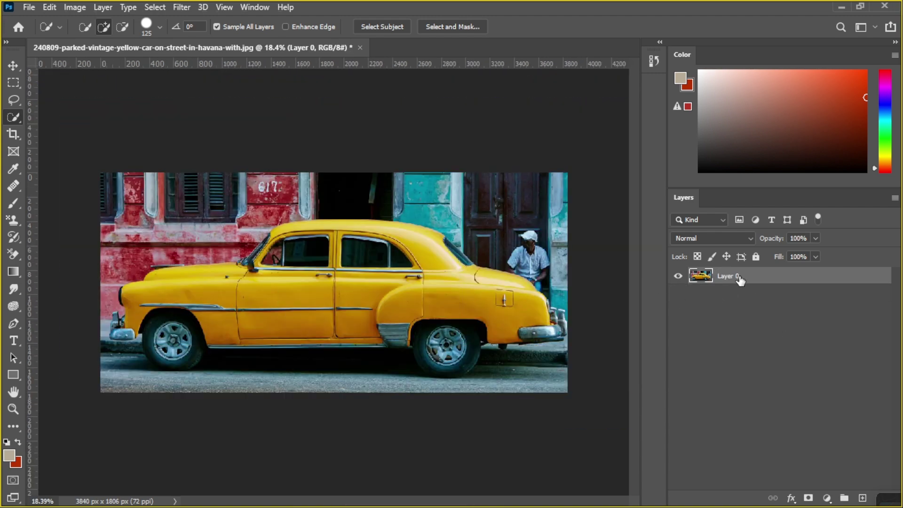
{"action": "left_click", "coordinate": [826, 498]}
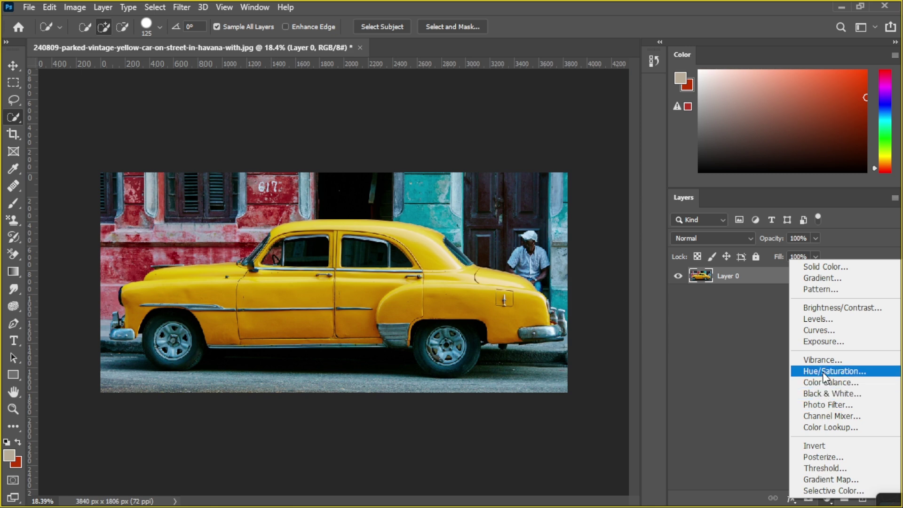
{"action": "left_click", "coordinate": [822, 371]}
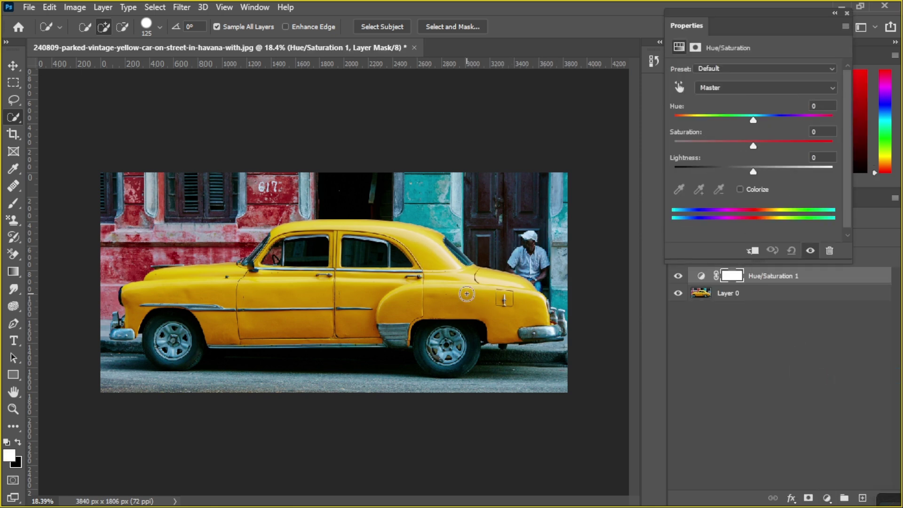
{"action": "left_click", "coordinate": [846, 13]}
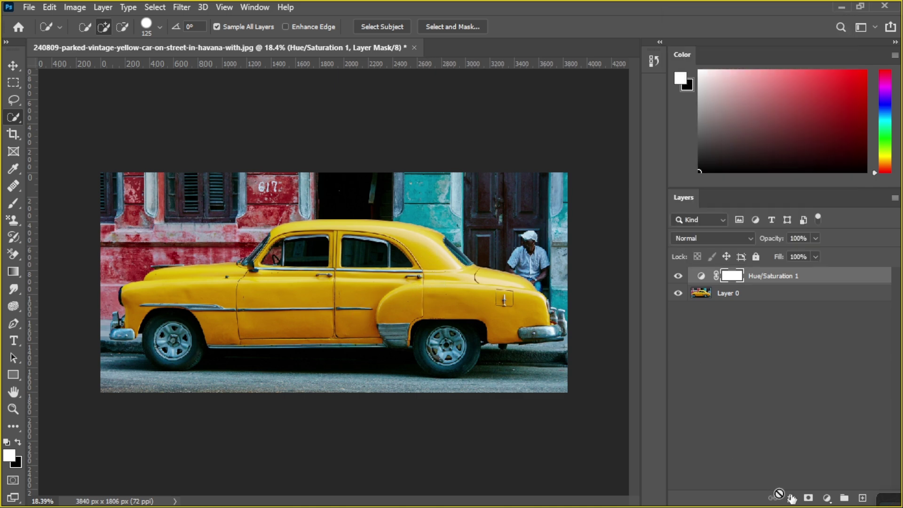
{"action": "left_click", "coordinate": [827, 498]}
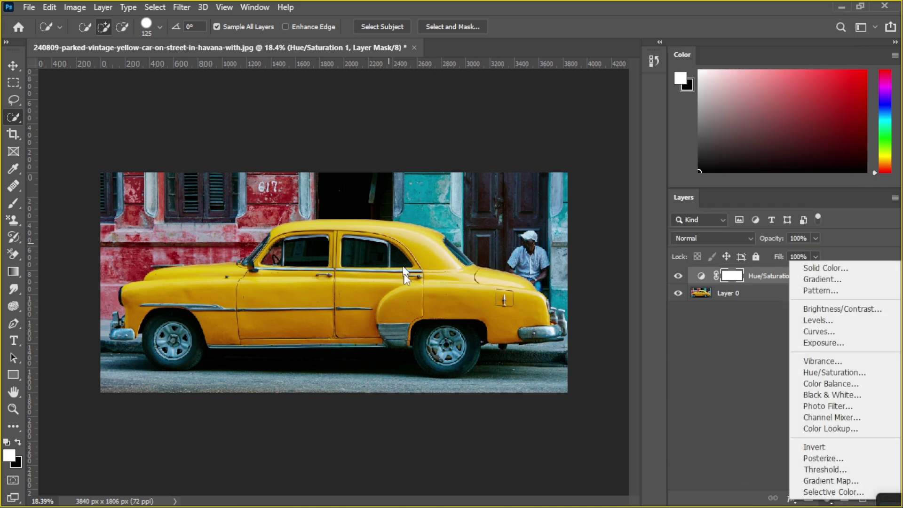
{"action": "left_click", "coordinate": [816, 372]}
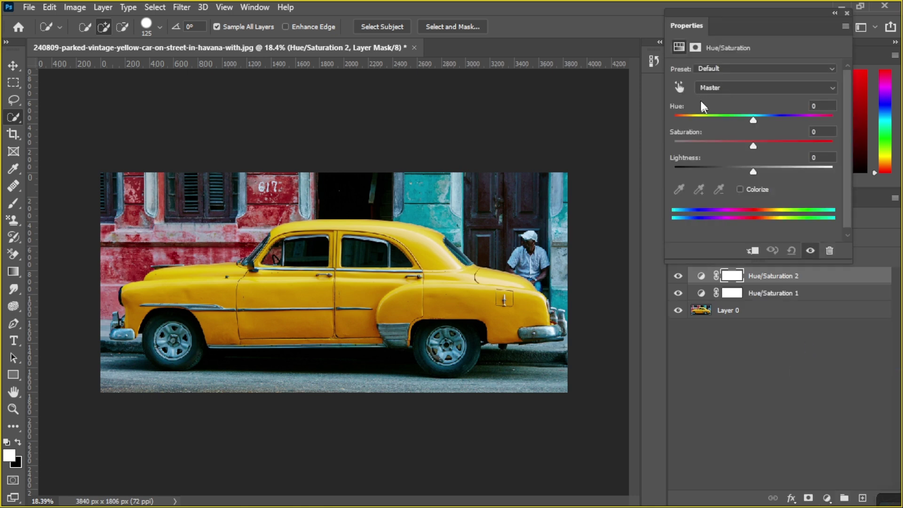
{"action": "left_click", "coordinate": [723, 88]}
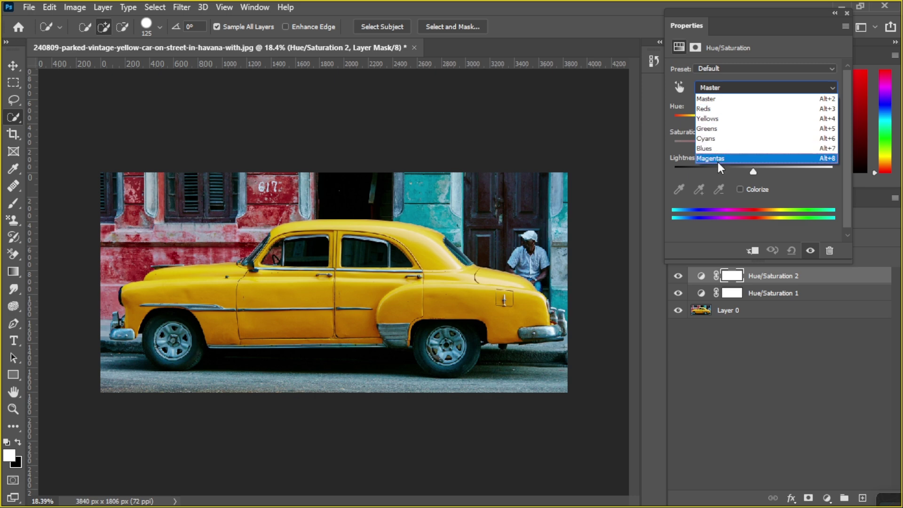
{"action": "left_click", "coordinate": [714, 121]}
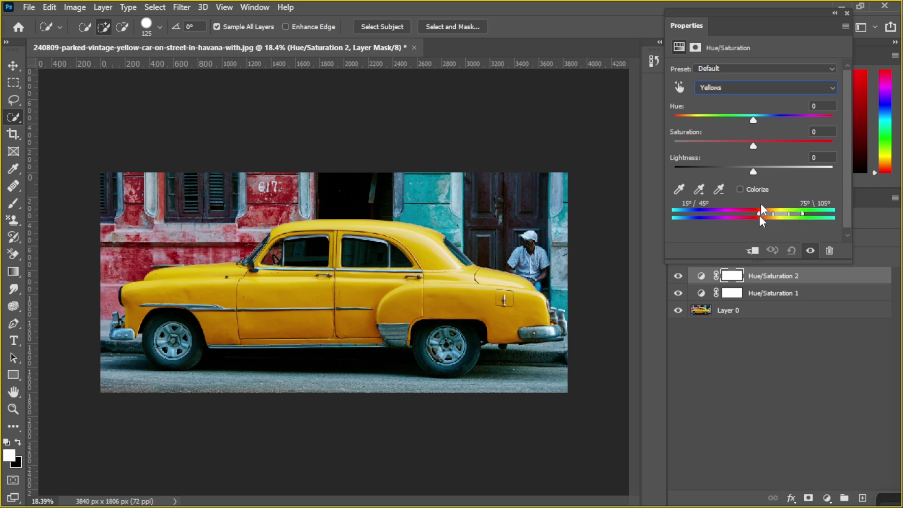
{"action": "left_click", "coordinate": [729, 89]}
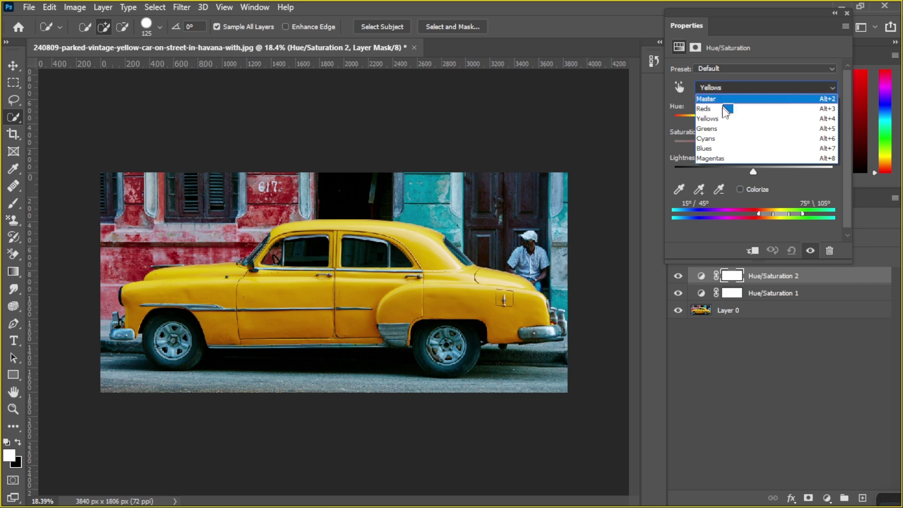
{"action": "left_click", "coordinate": [715, 111]}
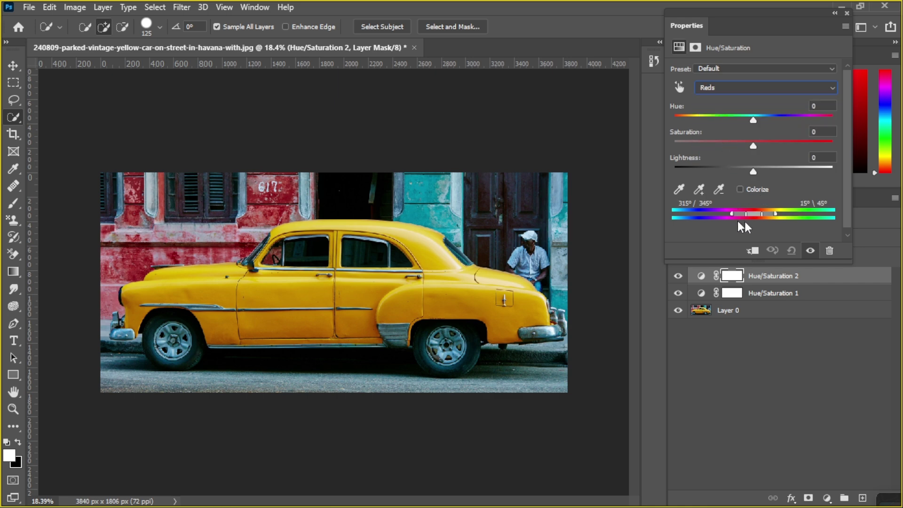
{"action": "left_click", "coordinate": [715, 88]}
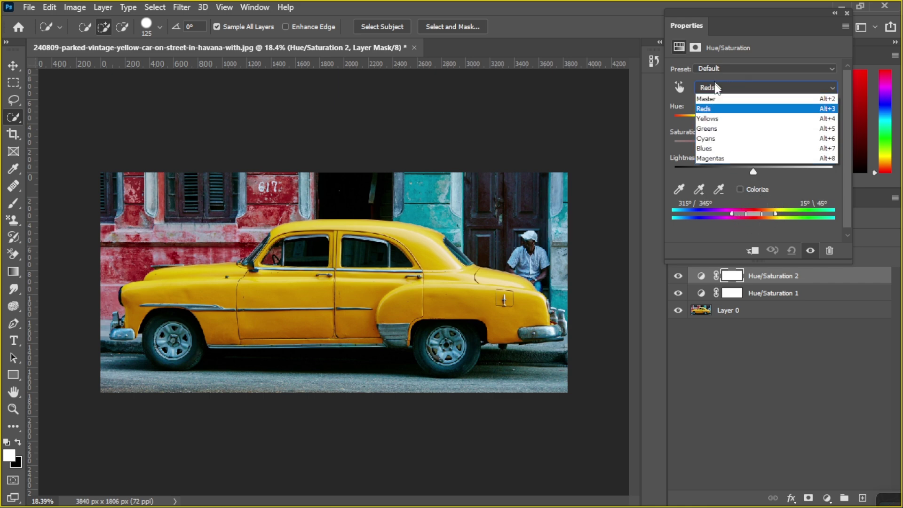
{"action": "left_click", "coordinate": [715, 144]}
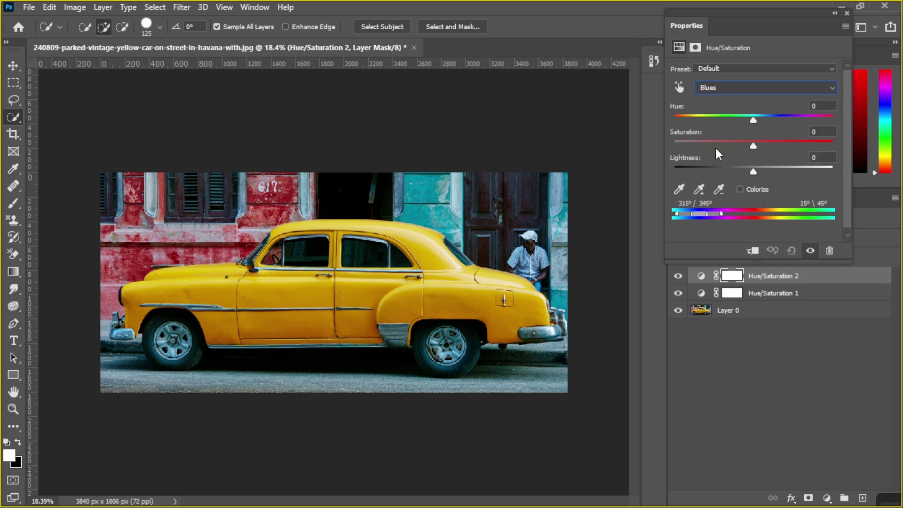
{"action": "left_click", "coordinate": [722, 89]}
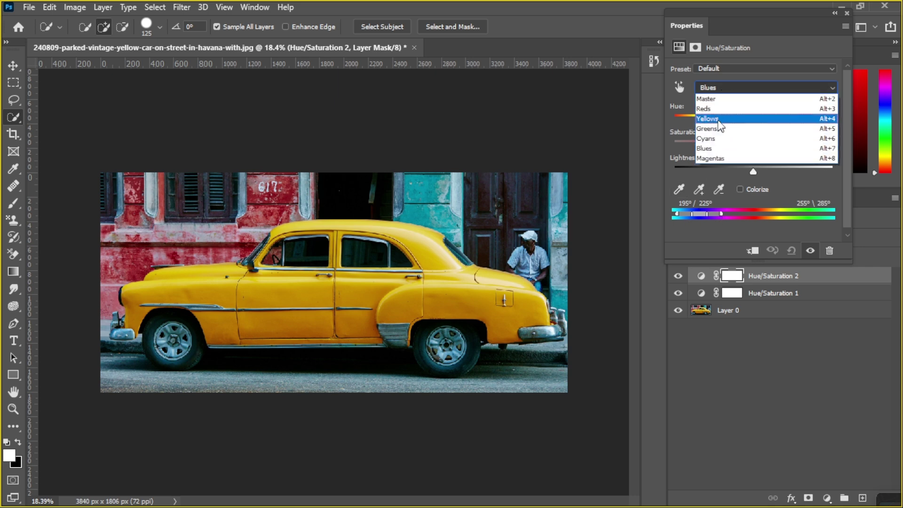
{"action": "left_click", "coordinate": [717, 118]}
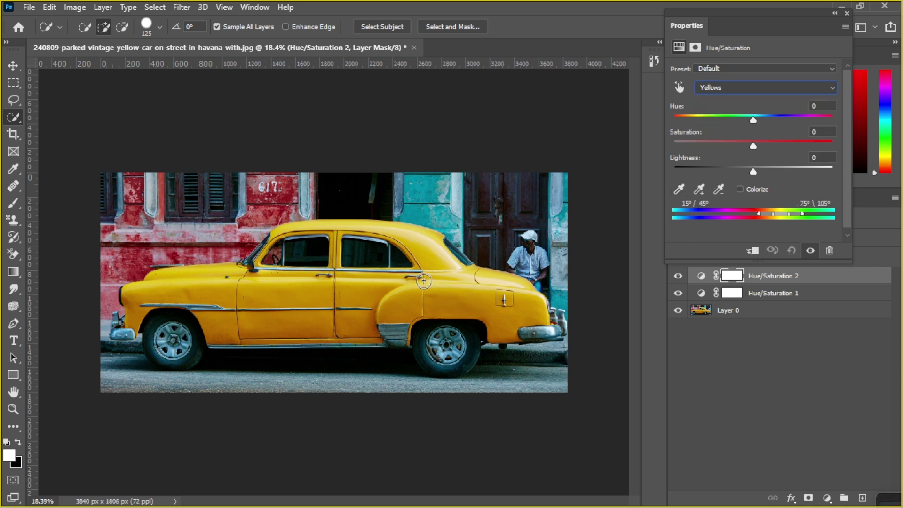
{"action": "left_click", "coordinate": [771, 280]}
{"action": "key", "text": "Delete"}
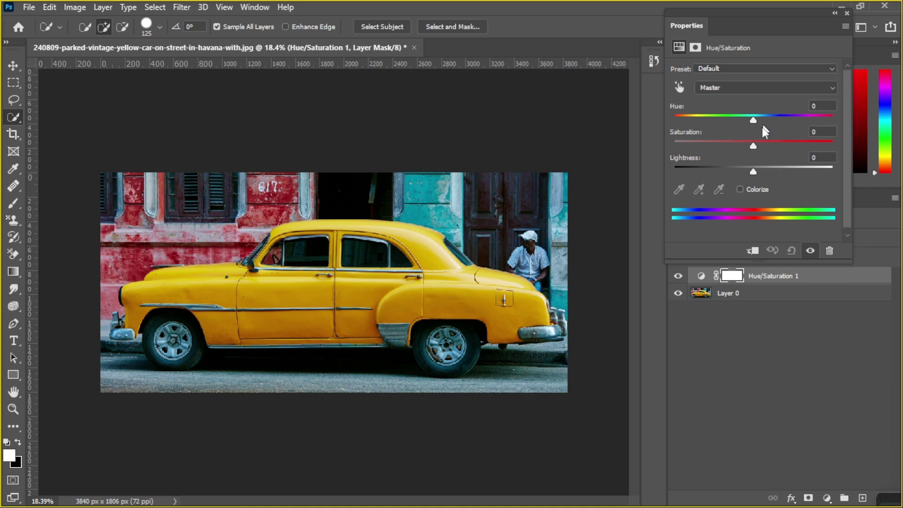
Step: Limit the Hue/Saturation 1 adjustment to the Yellows range and set its hue to -33
{"action": "left_click", "coordinate": [750, 88]}
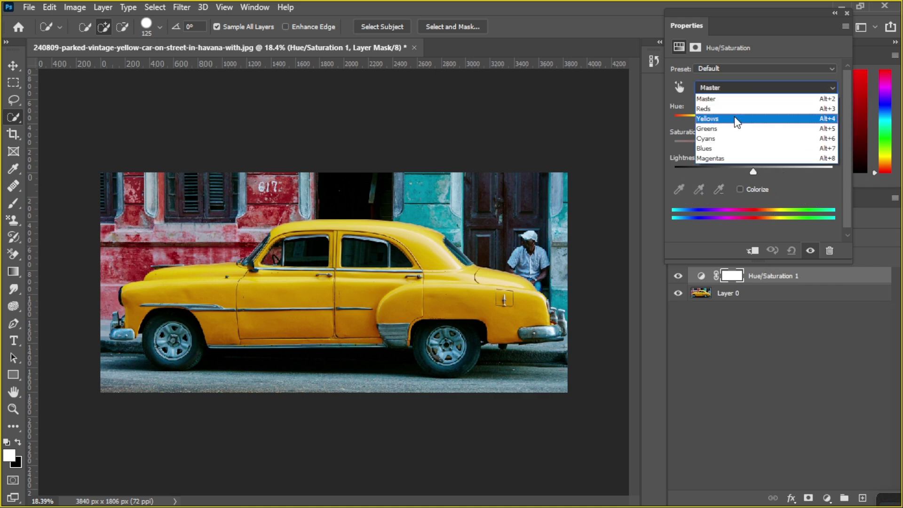
{"action": "left_click", "coordinate": [735, 118]}
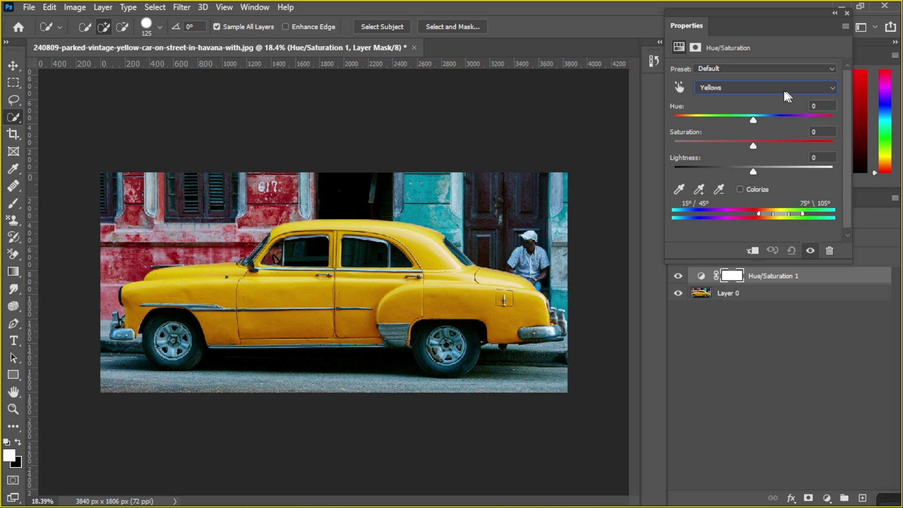
{"action": "left_click_drag", "start_coordinate": [752, 119], "coordinate": [727, 126]}
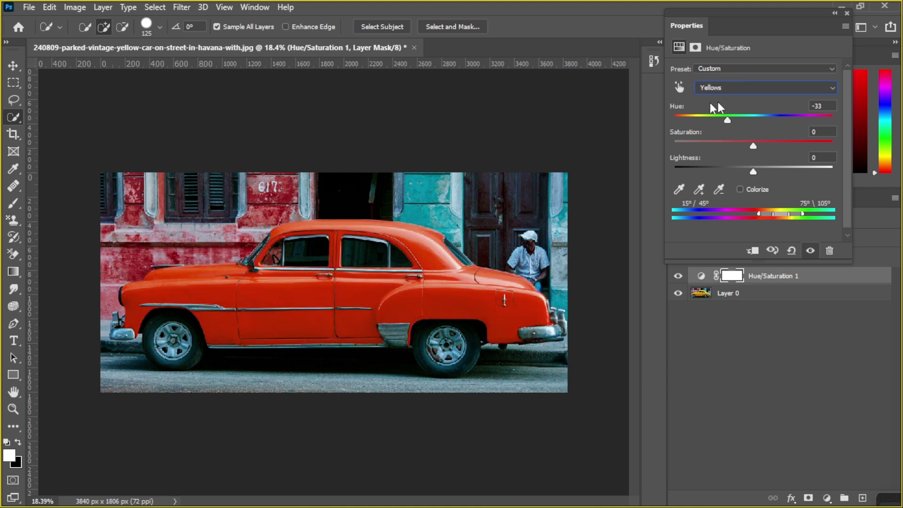
Step: Keep the Yellows range chosen for the adjustment and set its hue to -28
{"action": "left_click", "coordinate": [728, 88]}
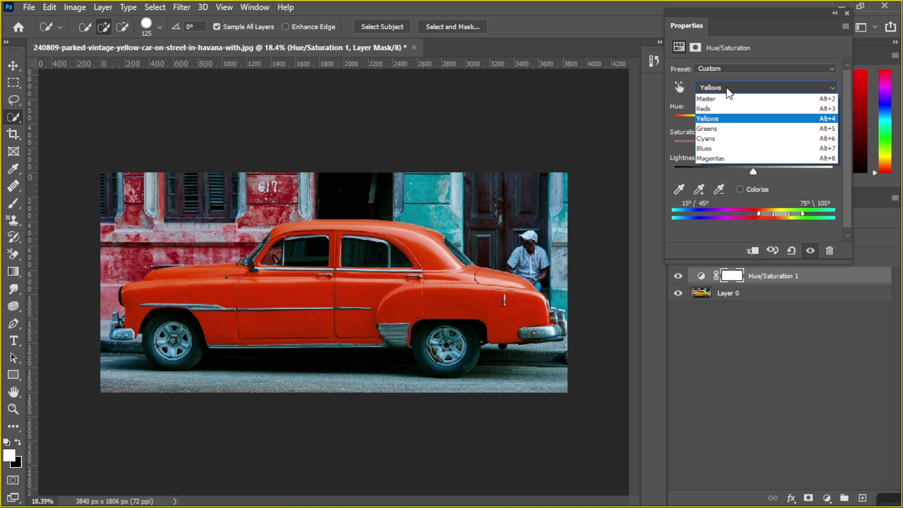
{"action": "left_click", "coordinate": [715, 118]}
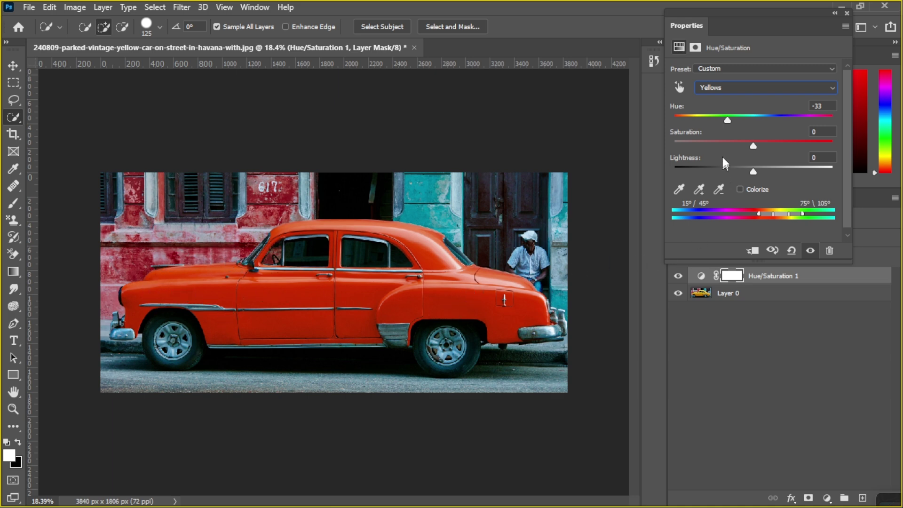
{"action": "left_click", "coordinate": [736, 89]}
{"action": "left_click", "coordinate": [733, 118]}
{"action": "mouse_move", "coordinate": [729, 117]}
{"action": "left_mouse_down"}
{"action": "mouse_move", "coordinate": [682, 128]}
{"action": "mouse_move", "coordinate": [745, 116]}
{"action": "mouse_move", "coordinate": [731, 123]}
{"action": "left_mouse_up"}
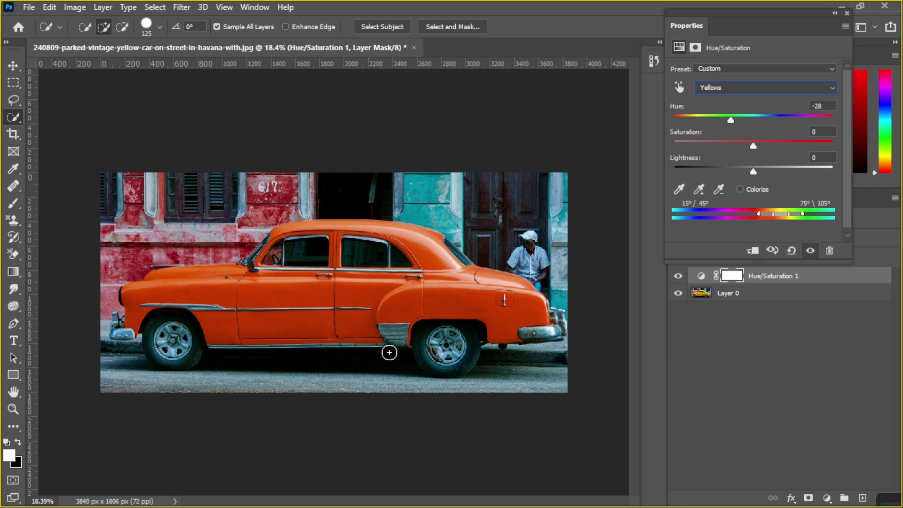
Step: Tune the Yellows range to a red car body with hue -40, saturation +10 and lightness -15
{"action": "left_click_drag", "start_coordinate": [734, 122], "coordinate": [711, 129]}
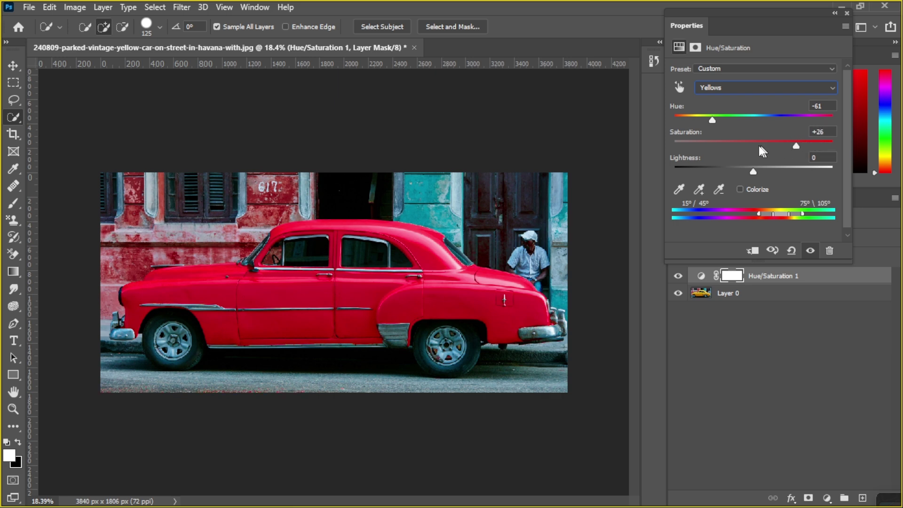
{"action": "mouse_move", "coordinate": [759, 146]}
{"action": "left_mouse_down"}
{"action": "mouse_move", "coordinate": [676, 156]}
{"action": "mouse_move", "coordinate": [770, 144]}
{"action": "mouse_move", "coordinate": [749, 145]}
{"action": "left_mouse_up"}
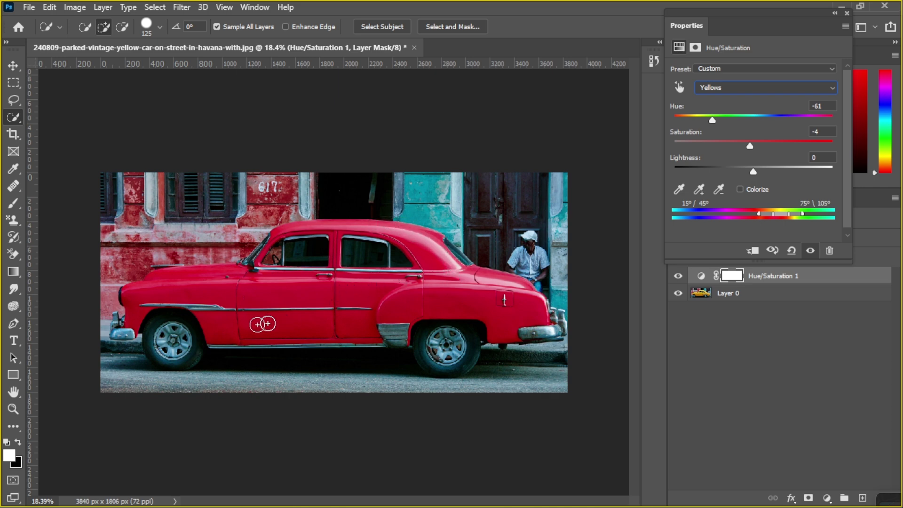
{"action": "mouse_move", "coordinate": [750, 145]}
{"action": "left_mouse_down"}
{"action": "mouse_move", "coordinate": [773, 177]}
{"action": "mouse_move", "coordinate": [796, 169]}
{"action": "mouse_move", "coordinate": [728, 173]}
{"action": "mouse_move", "coordinate": [745, 175]}
{"action": "mouse_move", "coordinate": [747, 147]}
{"action": "mouse_move", "coordinate": [758, 145]}
{"action": "left_mouse_up"}
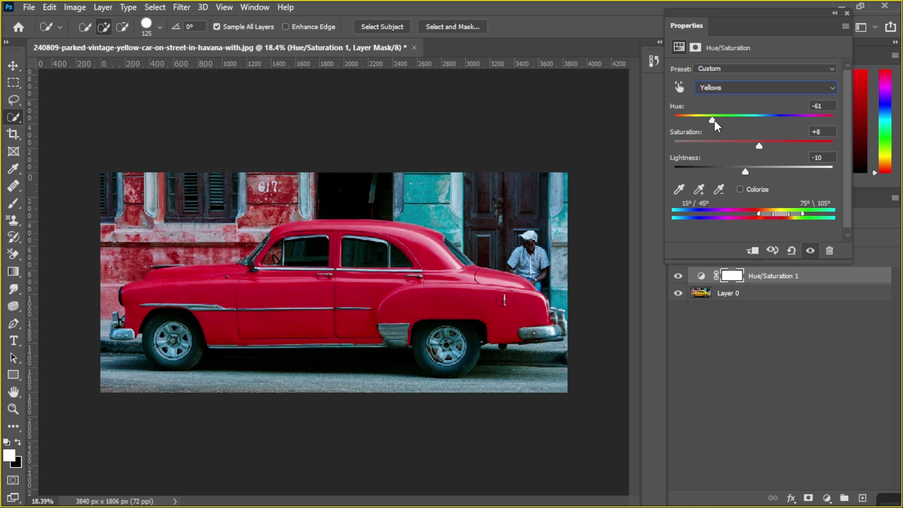
{"action": "left_click_drag", "start_coordinate": [715, 121], "coordinate": [722, 119]}
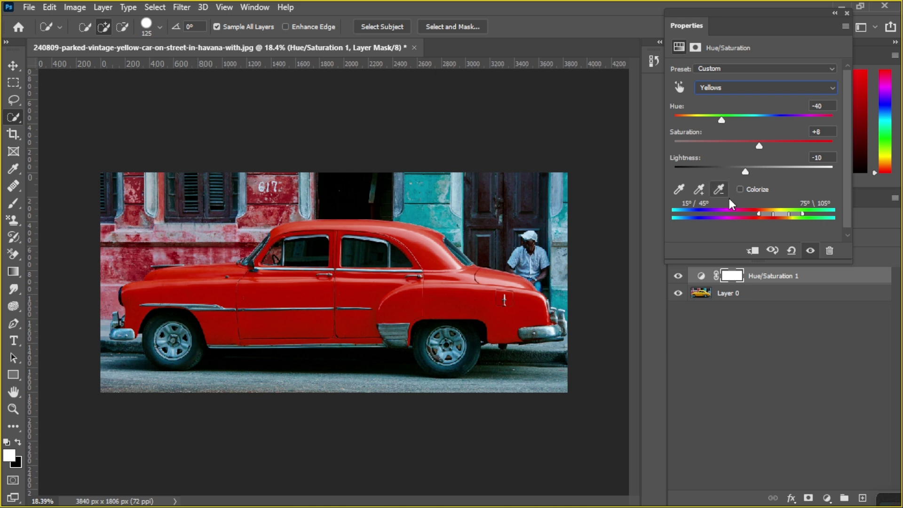
{"action": "left_click_drag", "start_coordinate": [758, 147], "coordinate": [741, 172]}
Step: Add the colour at the front door's lower corner to the Yellows range and set the hue to -47
{"action": "left_click", "coordinate": [699, 191]}
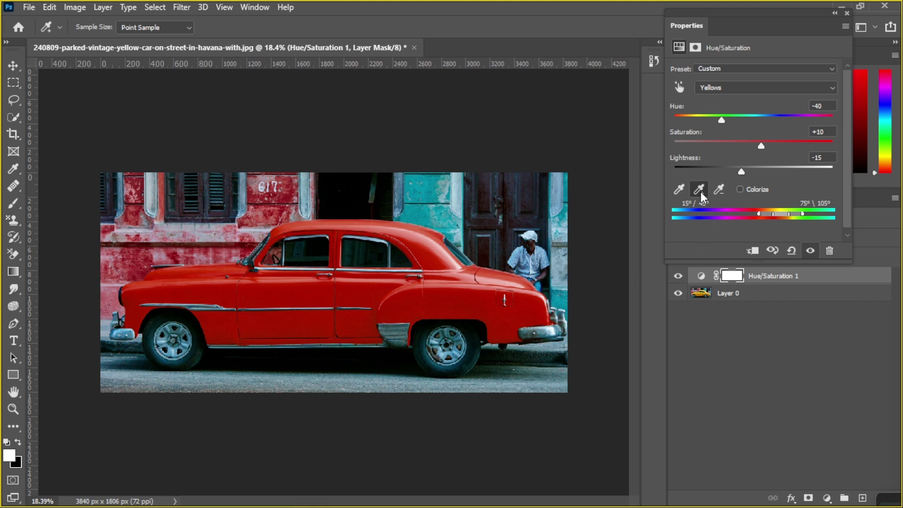
{"action": "left_click", "coordinate": [244, 330]}
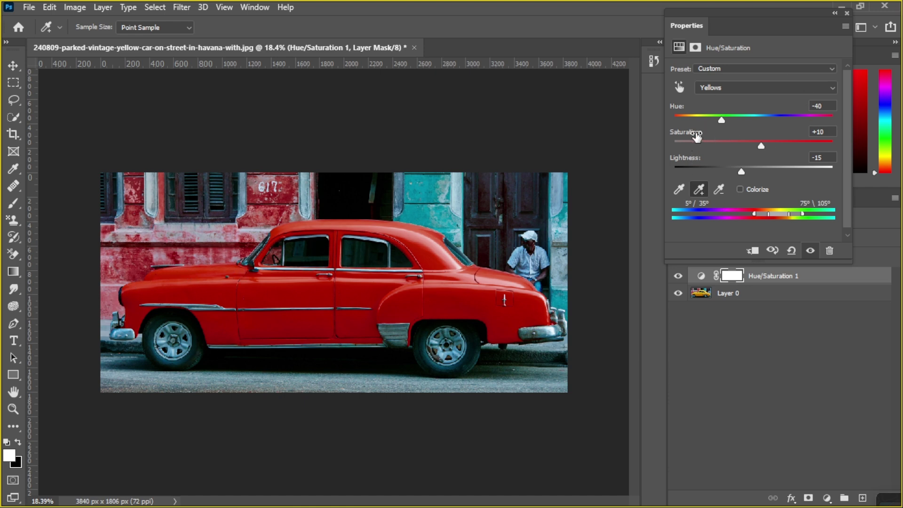
{"action": "mouse_move", "coordinate": [719, 119]}
{"action": "left_mouse_down"}
{"action": "mouse_move", "coordinate": [794, 111]}
{"action": "mouse_move", "coordinate": [725, 115]}
{"action": "left_mouse_up"}
{"action": "left_click_drag", "start_coordinate": [719, 114], "coordinate": [717, 118]}
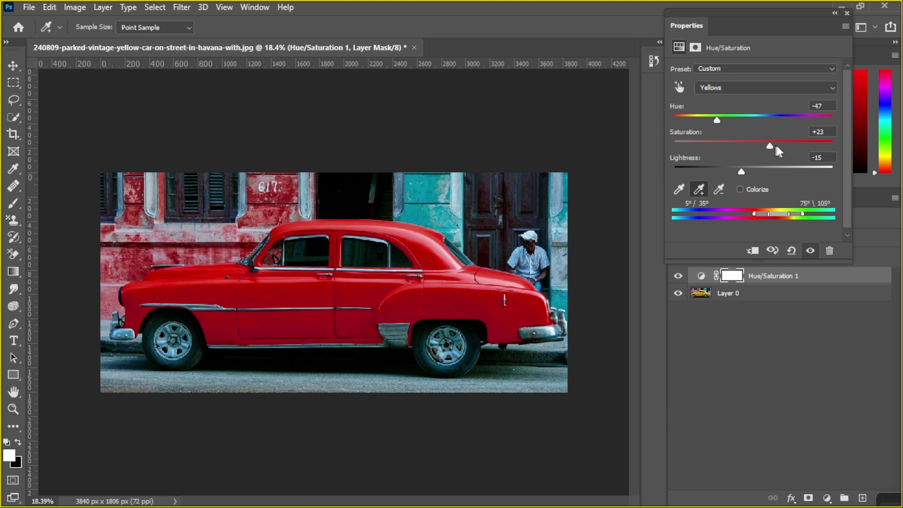
Step: Lower the Yellows range's saturation and lightness slightly and close the adjustment's properties
{"action": "left_click_drag", "start_coordinate": [769, 143], "coordinate": [761, 146]}
{"action": "mouse_move", "coordinate": [741, 175]}
{"action": "left_mouse_down"}
{"action": "mouse_move", "coordinate": [715, 178]}
{"action": "mouse_move", "coordinate": [739, 176]}
{"action": "left_mouse_up"}
{"action": "left_click", "coordinate": [846, 13]}
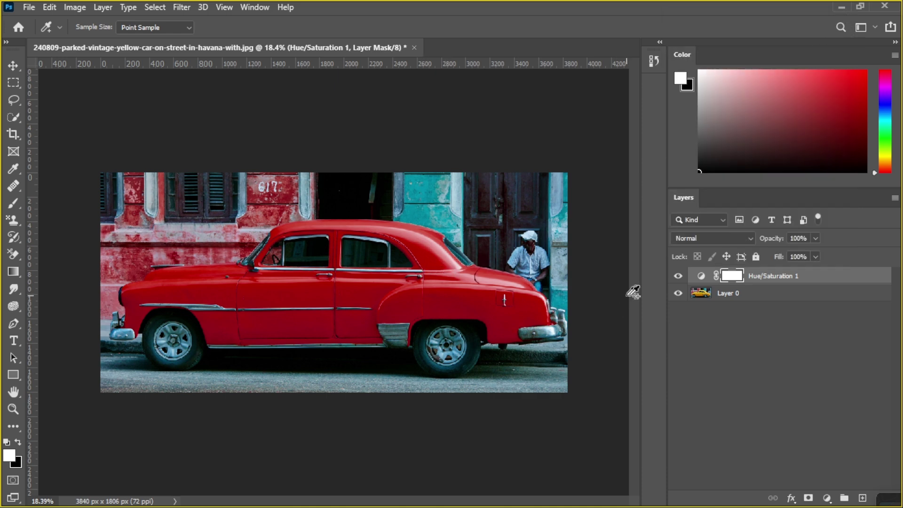
Step: Compare the recoloured car with the original by hiding and showing the Hue/Saturation 1 layer
{"action": "left_click", "coordinate": [679, 277]}
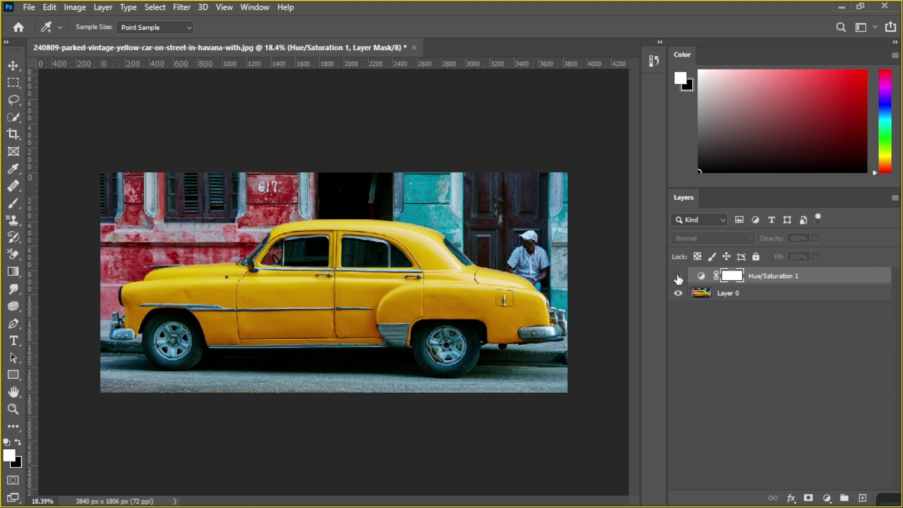
{"action": "left_click", "coordinate": [678, 277]}
{"action": "scroll", "coordinate": [281, 305], "scroll_direction": "up", "scroll_amount": 1}
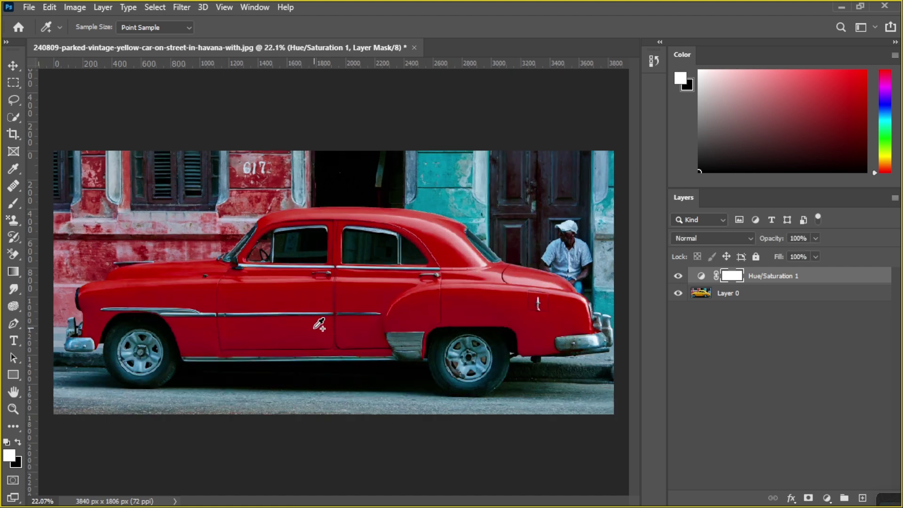
{"action": "scroll", "coordinate": [386, 336], "scroll_direction": "up", "scroll_amount": 1}
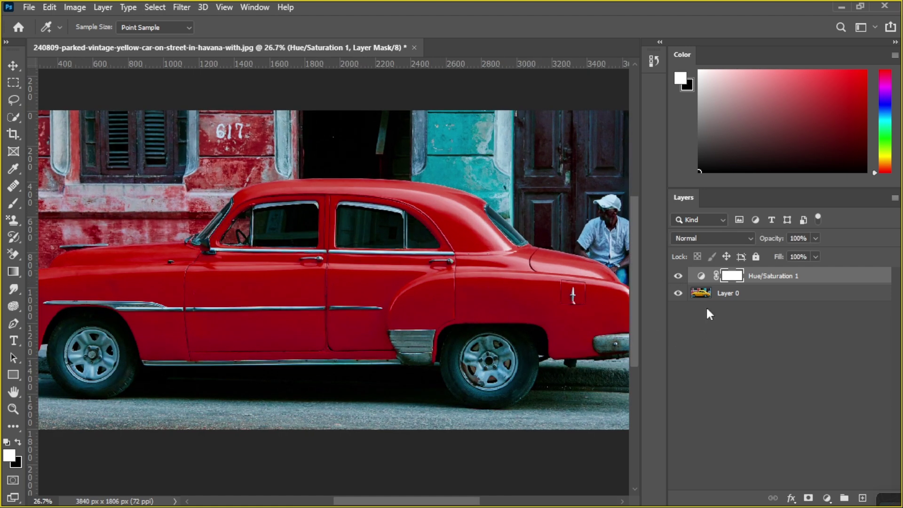
{"action": "left_click", "coordinate": [679, 277]}
{"action": "left_click", "coordinate": [679, 277]}
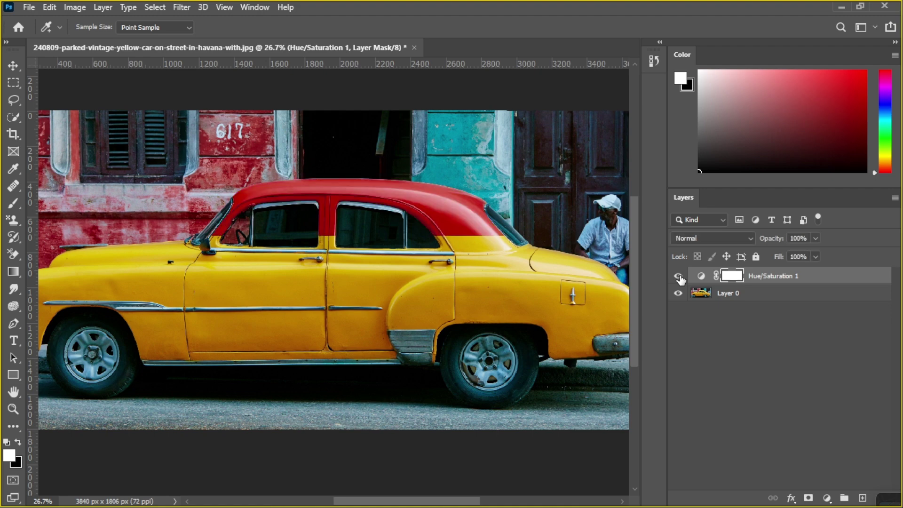
{"action": "left_click", "coordinate": [678, 278]}
{"action": "left_click", "coordinate": [678, 277]}
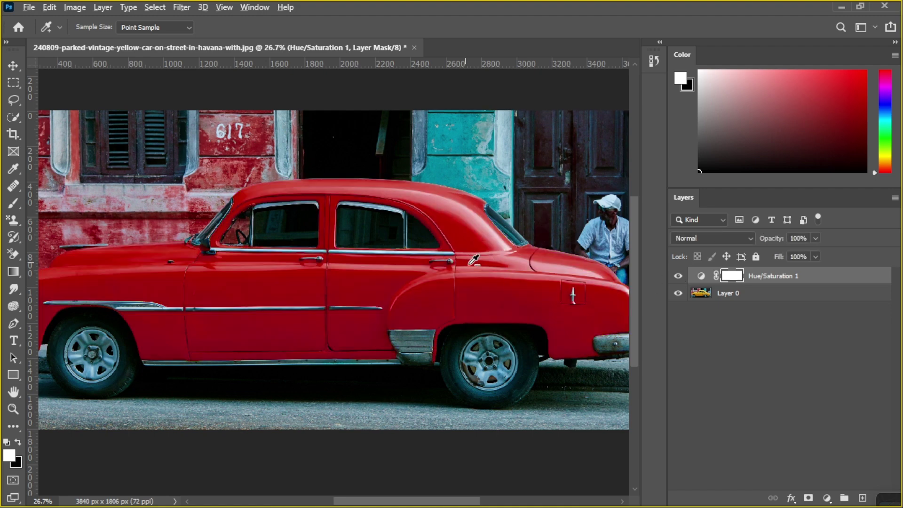
Step: Examine the recolouring around the car's windows and rear fender up close, with the Hue/Saturation 1 layer hidden and shown
{"action": "scroll", "coordinate": [492, 200], "scroll_direction": "up", "scroll_amount": 2}
{"action": "scroll", "coordinate": [494, 203], "scroll_direction": "up", "scroll_amount": 5}
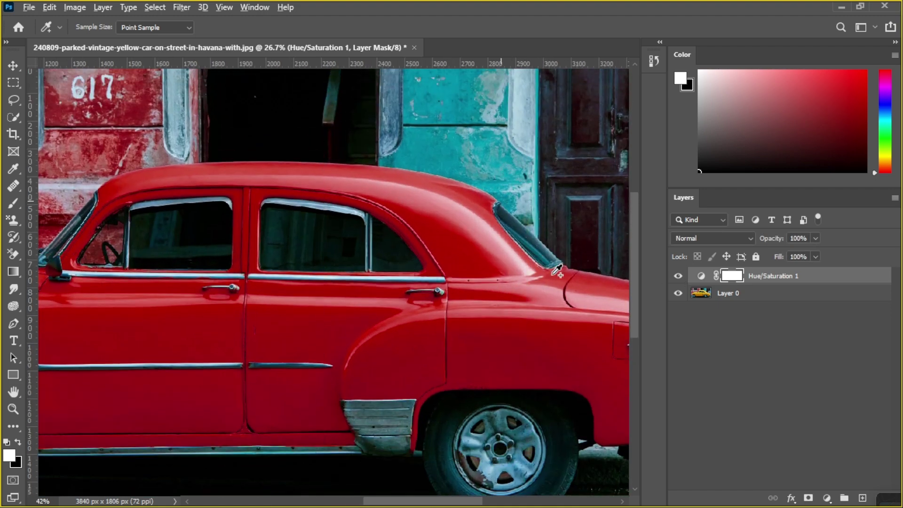
{"action": "left_click", "coordinate": [682, 275]}
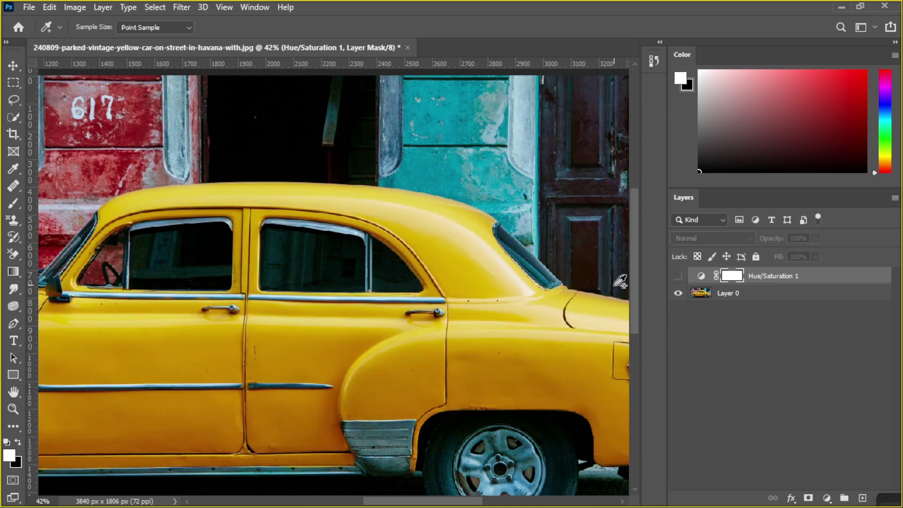
{"action": "left_click", "coordinate": [677, 280]}
{"action": "left_click", "coordinate": [678, 280]}
{"action": "left_click", "coordinate": [678, 281]}
{"action": "left_click", "coordinate": [677, 280]}
{"action": "left_click", "coordinate": [678, 280]}
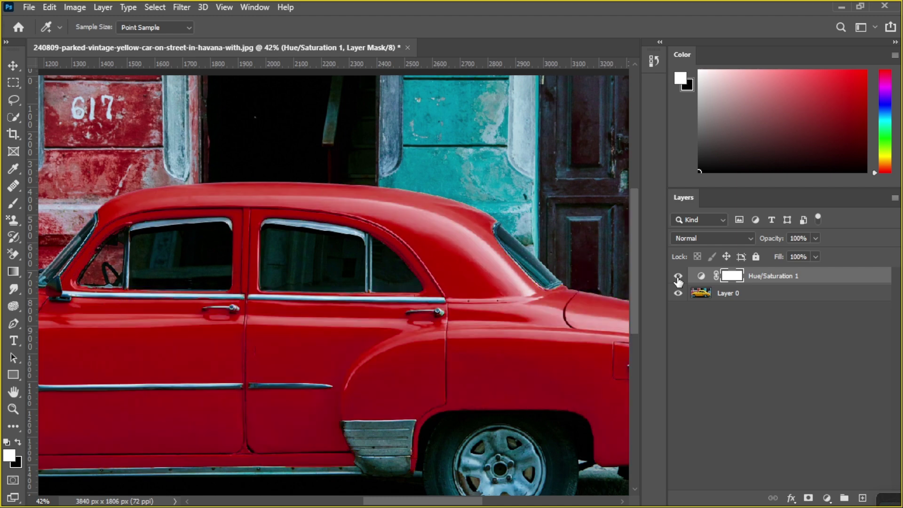
{"action": "scroll", "coordinate": [418, 284], "scroll_direction": "down", "scroll_amount": 1}
{"action": "scroll", "coordinate": [418, 284], "scroll_direction": "down", "scroll_amount": 5}
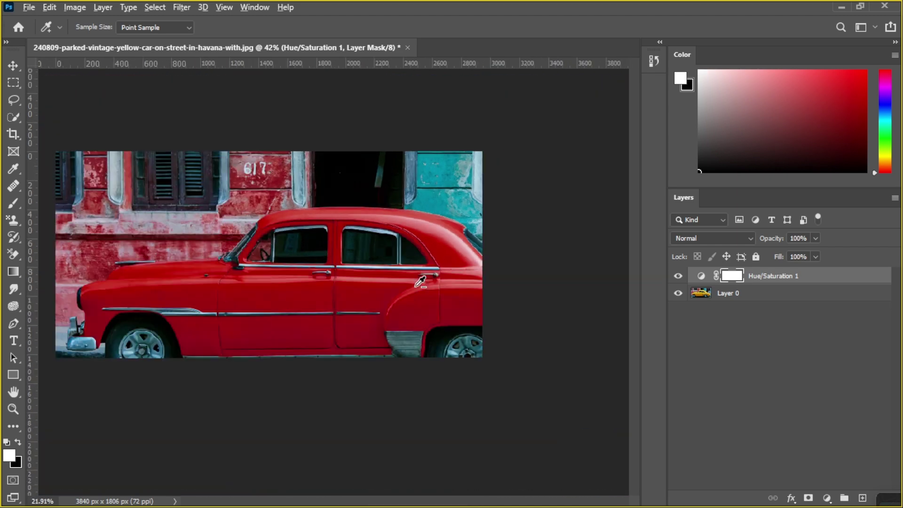
{"action": "scroll", "coordinate": [493, 327], "scroll_direction": "up", "scroll_amount": 1}
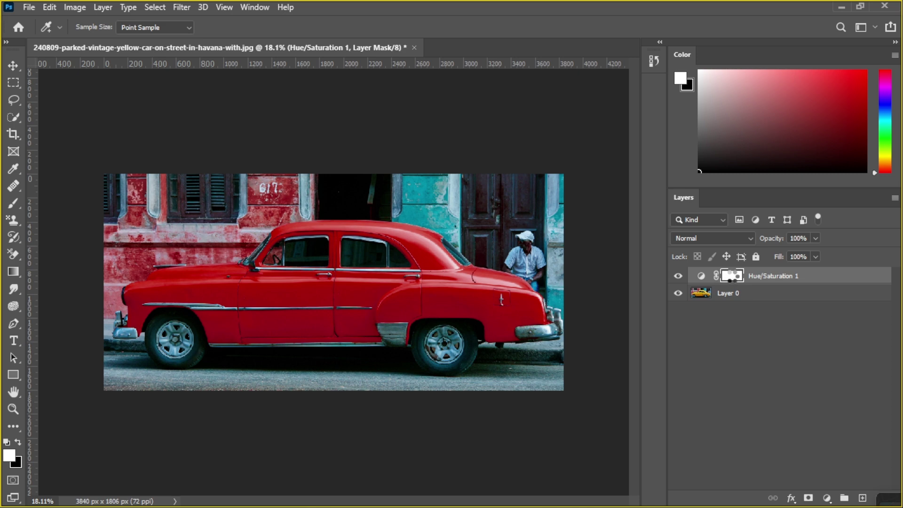
Step: Leave the mask refinement and set the Brush to 600 px with 28% flow for the Hue/Saturation 1 mask
{"action": "double_click", "coordinate": [734, 280]}
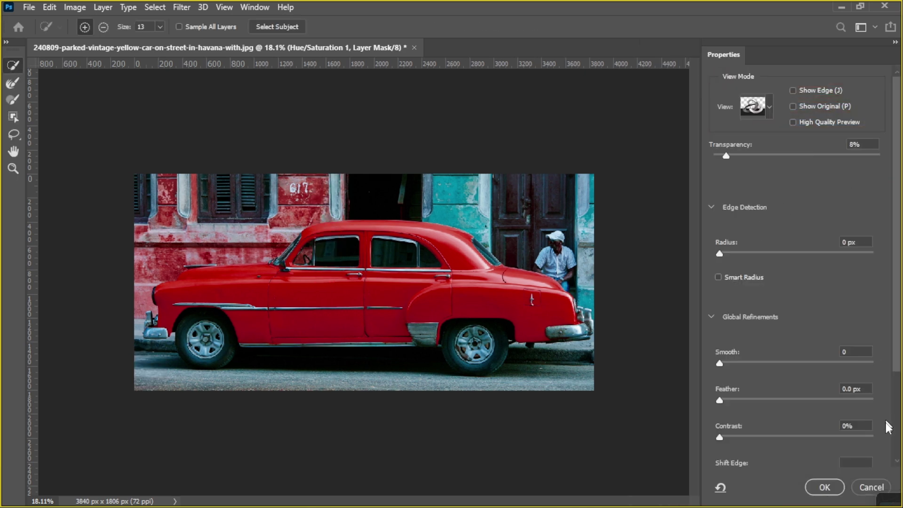
{"action": "left_click", "coordinate": [872, 489]}
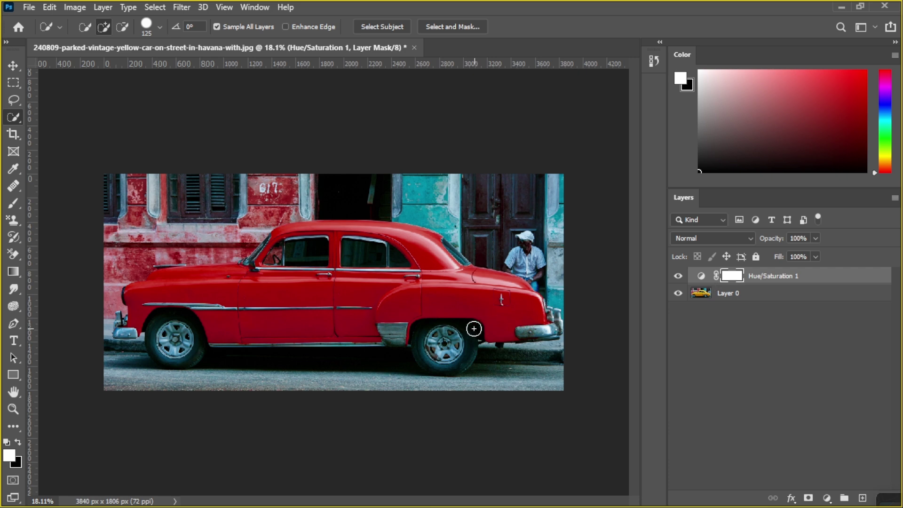
{"action": "key", "text": "b"}
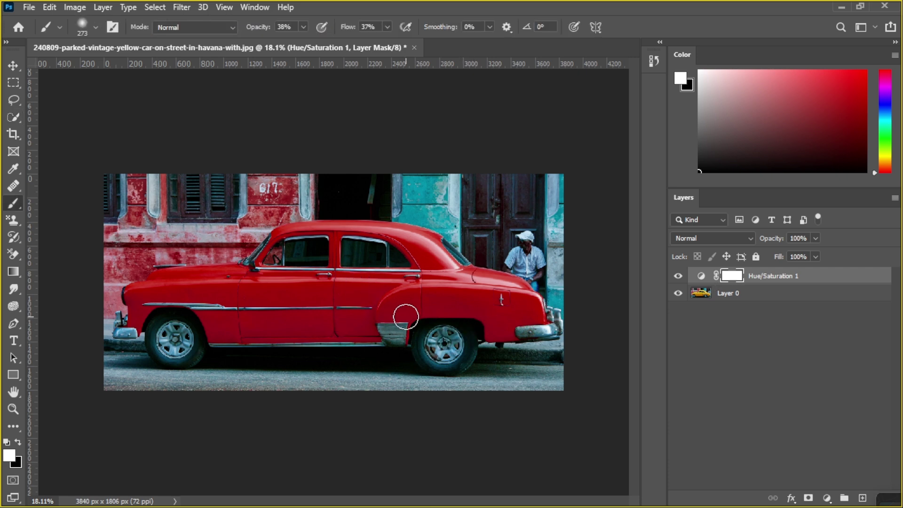
{"action": "key", "text": "bracketright"}
{"action": "key", "text": "bracketright"}
{"action": "key", "text": "bracketright"}
{"action": "key", "text": "bracketright"}
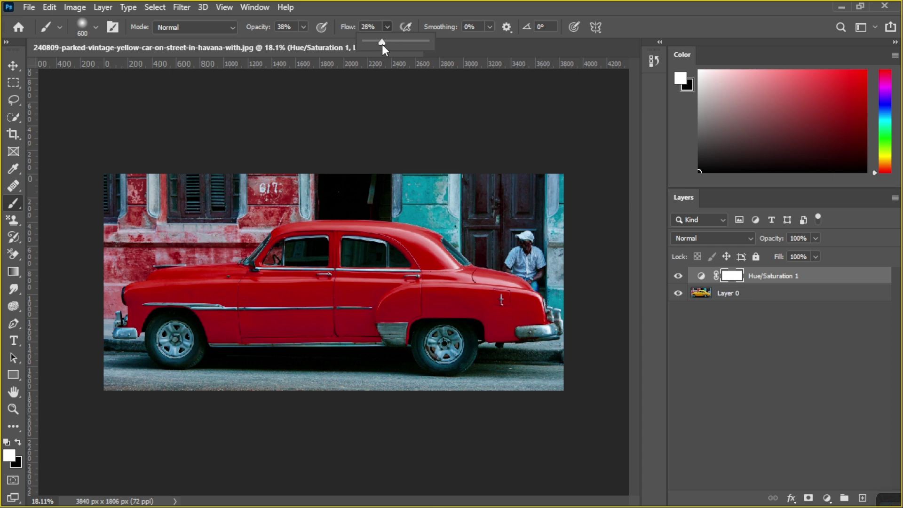
{"action": "left_click", "coordinate": [476, 288]}
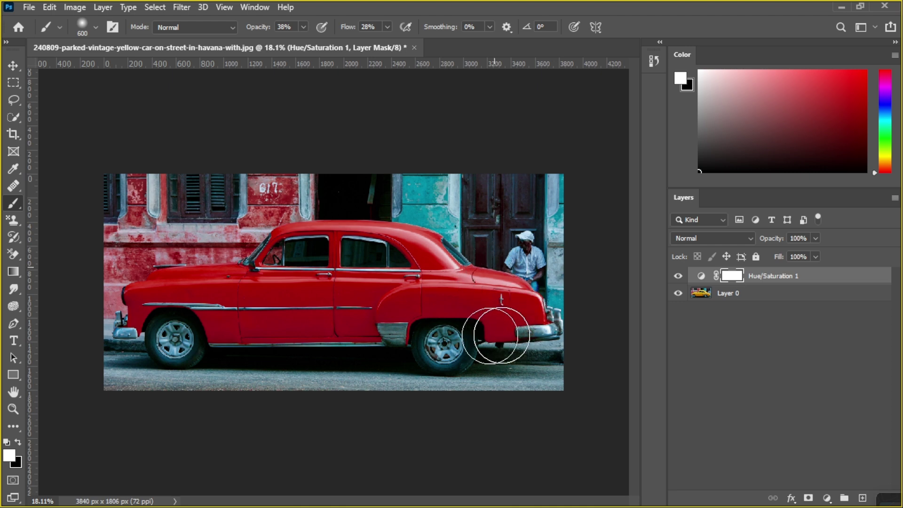
Step: With Layer 0 active, set the background colour to #000000 and swap it into the foreground
{"action": "left_click", "coordinate": [736, 293]}
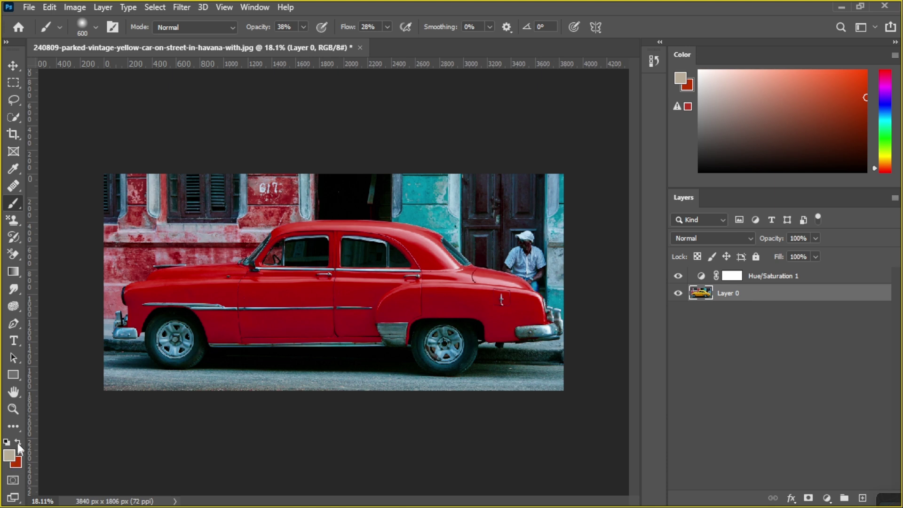
{"action": "left_click", "coordinate": [17, 463]}
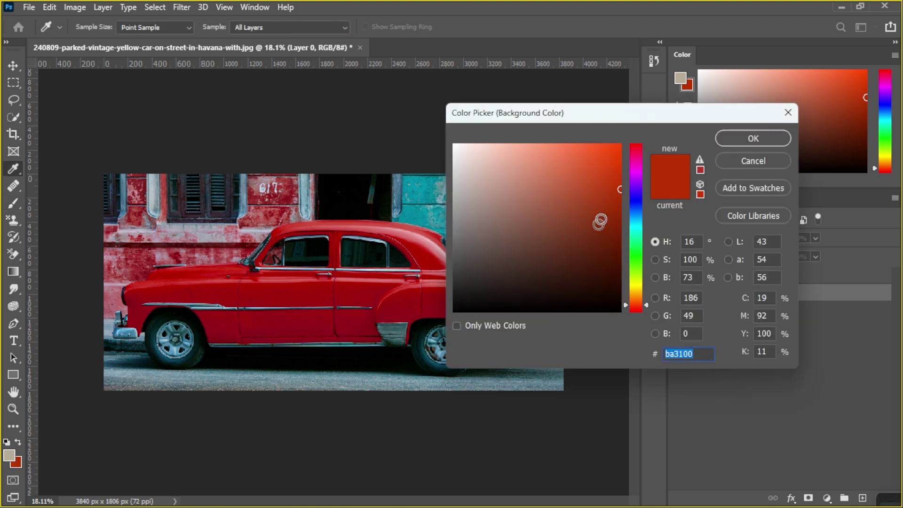
{"action": "type", "text": "000000"}
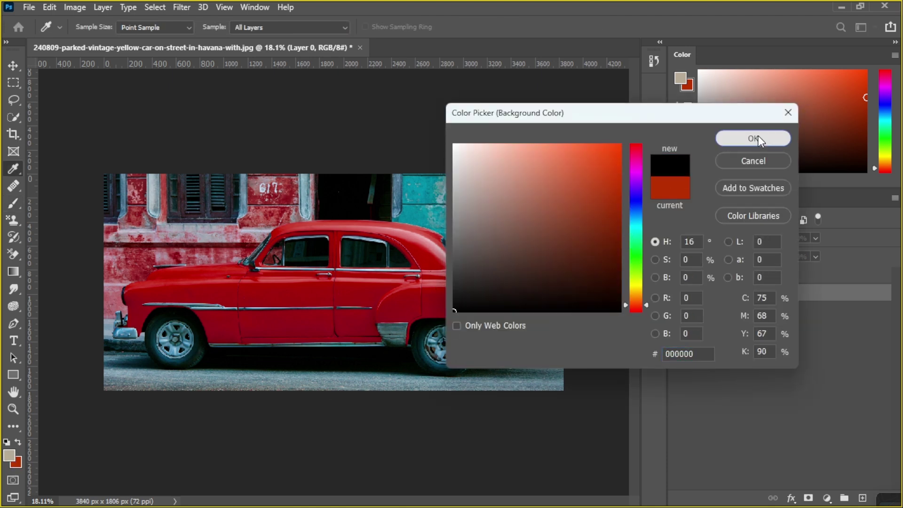
{"action": "left_click", "coordinate": [757, 137]}
{"action": "left_click", "coordinate": [18, 442]}
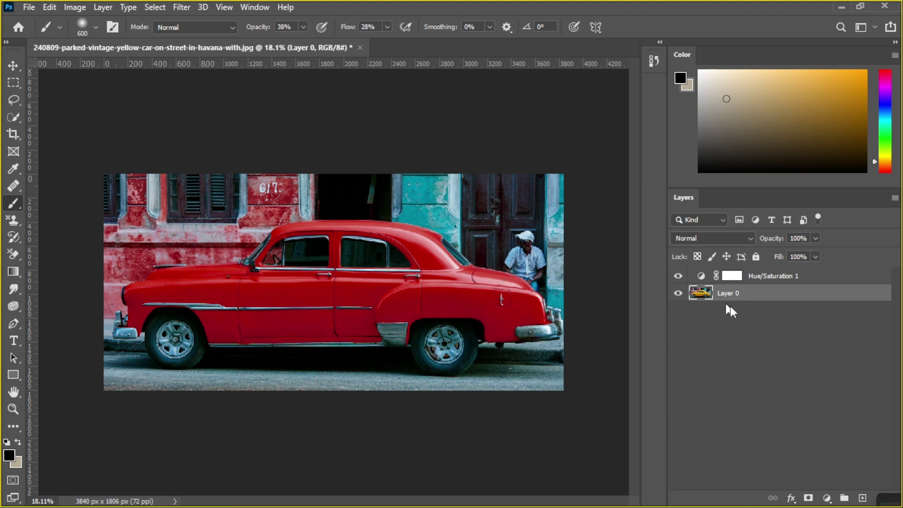
Step: Target the Hue/Saturation 1 mask, set the brush to 700 px with 35% flow, and make black the foreground colour
{"action": "left_click", "coordinate": [763, 277]}
{"action": "key", "text": "d"}
{"action": "key", "text": "x"}
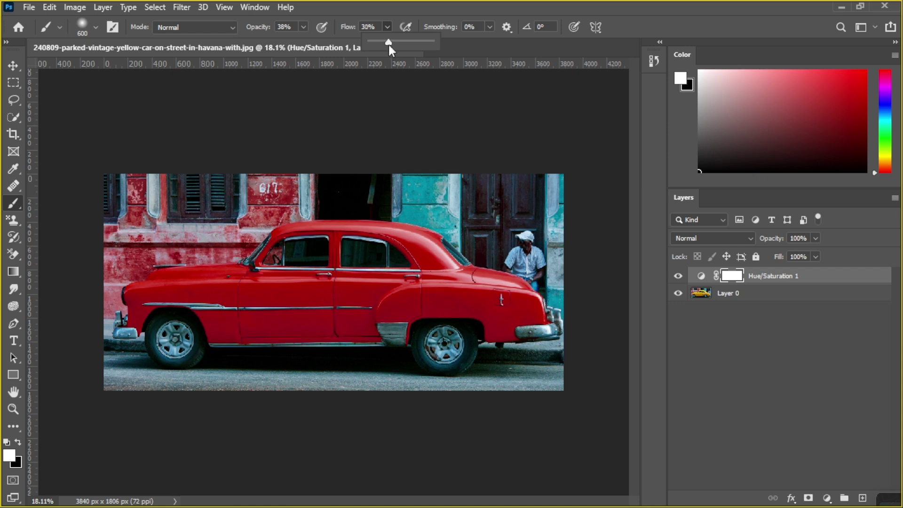
{"action": "left_click_drag", "start_coordinate": [392, 46], "coordinate": [392, 46]}
{"action": "left_click", "coordinate": [484, 335]}
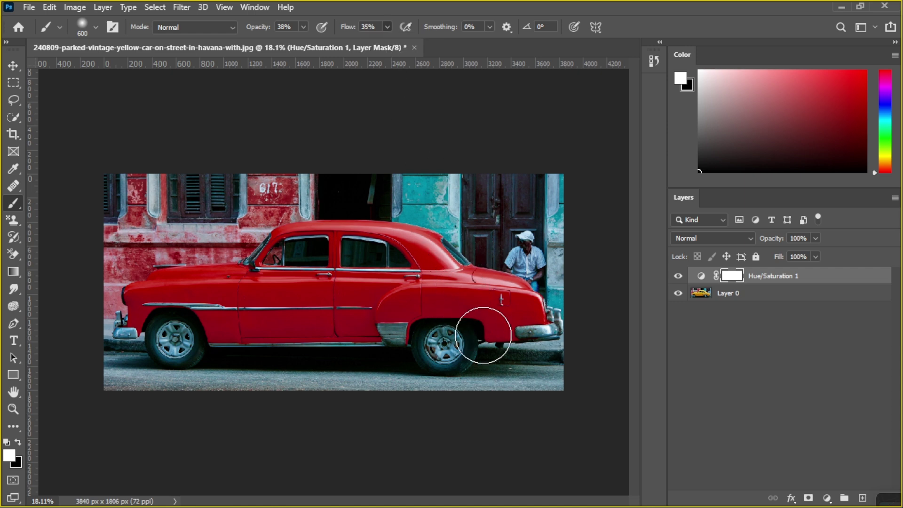
{"action": "key", "text": "bracketright"}
{"action": "left_click", "coordinate": [19, 442]}
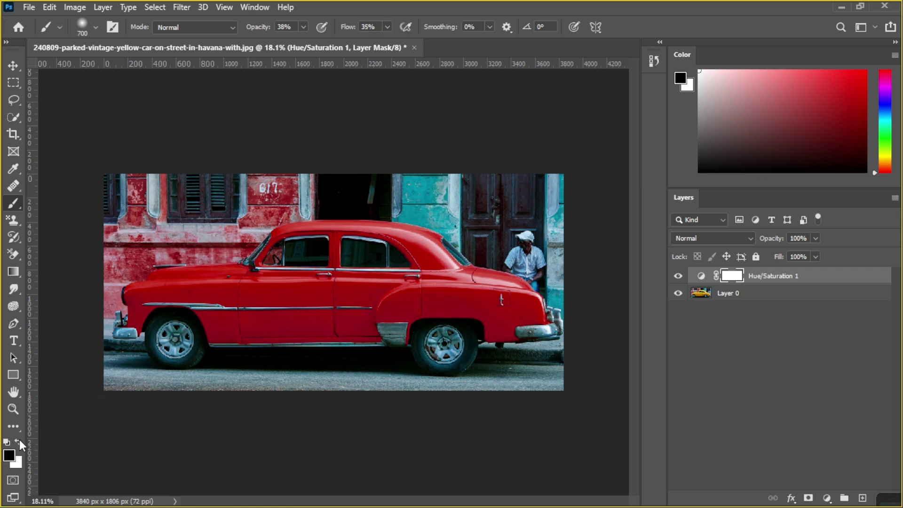
Step: Paint black on the Hue/Saturation 1 mask over the car's rear half, enlarging the brush to 1100 px
{"action": "mouse_move", "coordinate": [397, 356]}
{"action": "left_mouse_down"}
{"action": "mouse_move", "coordinate": [463, 275]}
{"action": "mouse_move", "coordinate": [498, 286]}
{"action": "mouse_move", "coordinate": [528, 323]}
{"action": "mouse_move", "coordinate": [501, 279]}
{"action": "mouse_move", "coordinate": [501, 346]}
{"action": "mouse_move", "coordinate": [522, 332]}
{"action": "mouse_move", "coordinate": [509, 300]}
{"action": "mouse_move", "coordinate": [493, 309]}
{"action": "mouse_move", "coordinate": [438, 262]}
{"action": "mouse_move", "coordinate": [439, 282]}
{"action": "left_mouse_up"}
{"action": "key", "text": "bracketright"}
{"action": "key", "text": "bracketright"}
{"action": "key", "text": "bracketright"}
{"action": "key", "text": "bracketright"}
{"action": "mouse_move", "coordinate": [475, 329]}
{"action": "left_mouse_down"}
{"action": "mouse_move", "coordinate": [452, 285]}
{"action": "mouse_move", "coordinate": [550, 352]}
{"action": "mouse_move", "coordinate": [516, 277]}
{"action": "mouse_move", "coordinate": [545, 357]}
{"action": "mouse_move", "coordinate": [474, 264]}
{"action": "mouse_move", "coordinate": [410, 234]}
{"action": "mouse_move", "coordinate": [442, 316]}
{"action": "left_mouse_up"}
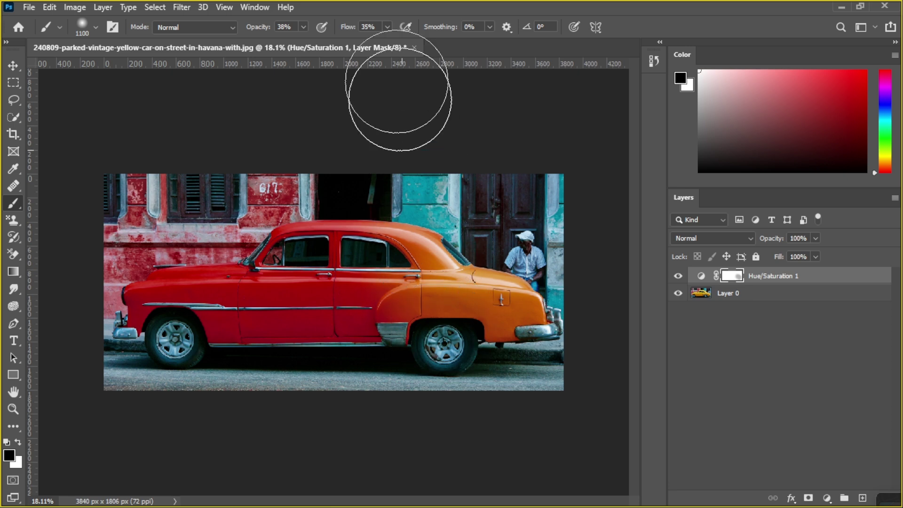
Step: Reduce the brush to 80 px and enlarge it again to 600 px
{"action": "right_click", "coordinate": [461, 309]}
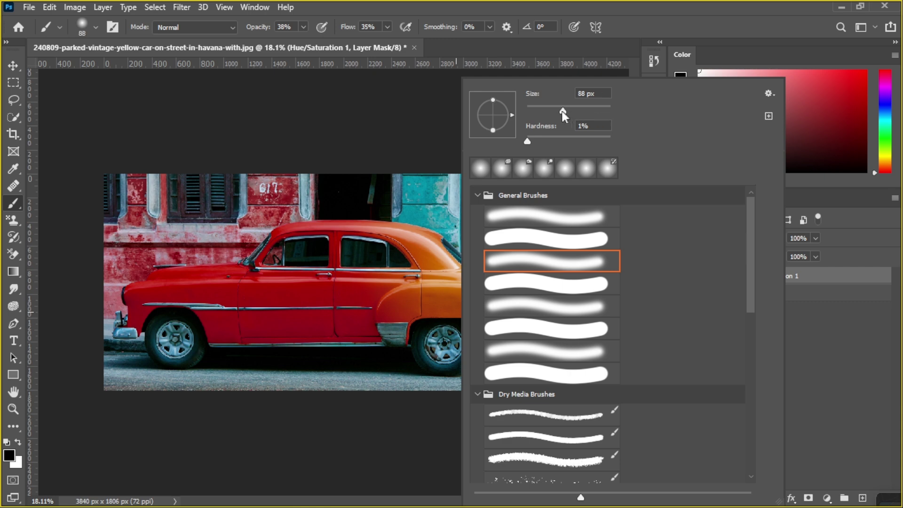
{"action": "left_click_drag", "start_coordinate": [561, 111], "coordinate": [559, 111]}
{"action": "left_click", "coordinate": [437, 166]}
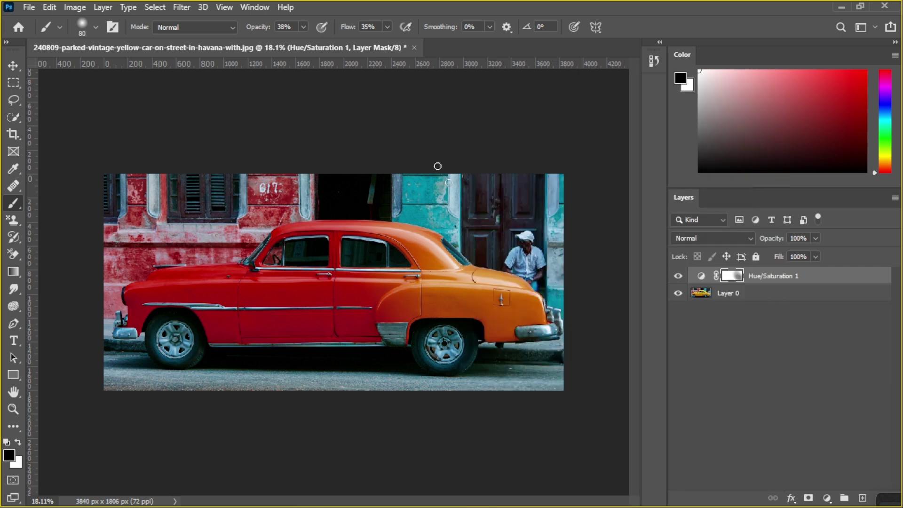
{"action": "key", "text": "bracketright"}
{"action": "key", "text": "bracketright"}
{"action": "key", "text": "bracketright"}
{"action": "key", "text": "bracketright"}
{"action": "key", "text": "bracketright"}
{"action": "key", "text": "bracketright"}
{"action": "key", "text": "bracketright"}
Step: Paint more black on the mask over the car's rear door, rear roof and rear fender
{"action": "scroll", "coordinate": [432, 301], "scroll_direction": "up", "scroll_amount": 4}
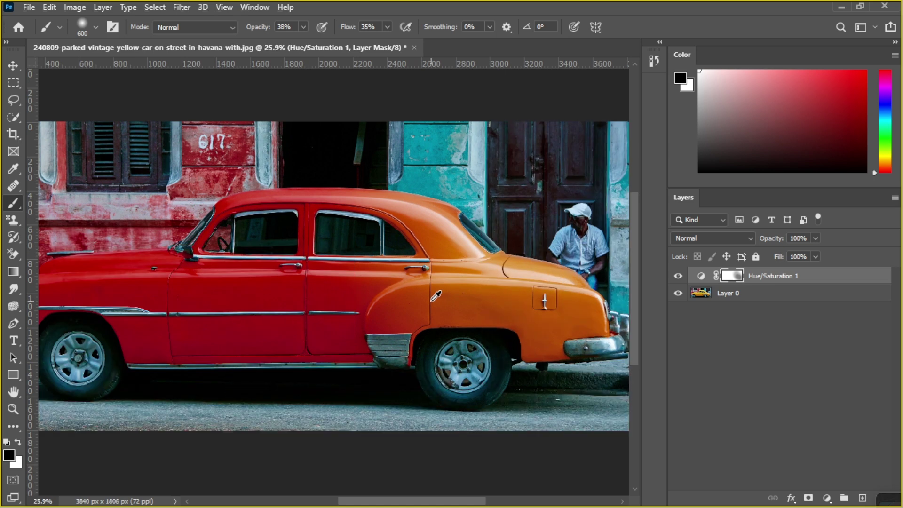
{"action": "scroll", "coordinate": [432, 291], "scroll_direction": "up", "scroll_amount": 4}
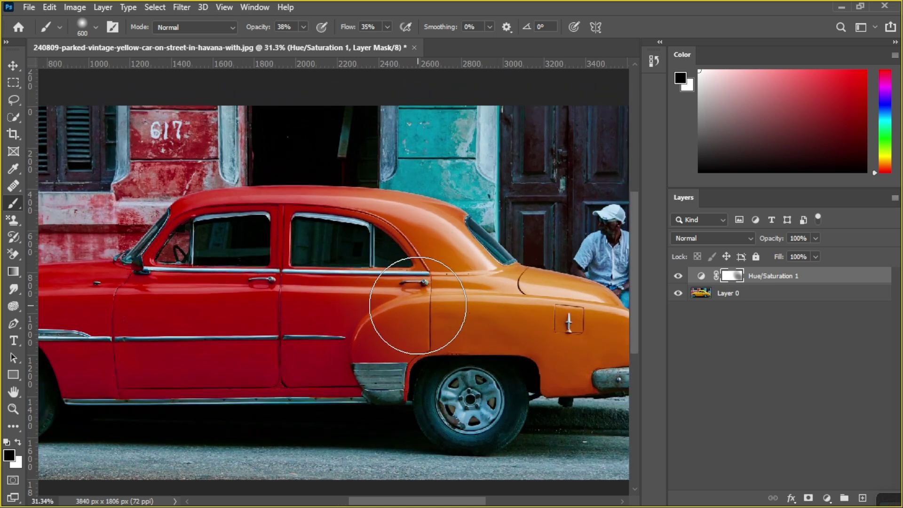
{"action": "left_click_drag", "start_coordinate": [363, 276], "coordinate": [379, 369]}
{"action": "mouse_move", "coordinate": [479, 202]}
{"action": "left_mouse_down"}
{"action": "mouse_move", "coordinate": [538, 282]}
{"action": "mouse_move", "coordinate": [574, 365]}
{"action": "mouse_move", "coordinate": [564, 362]}
{"action": "left_mouse_up"}
{"action": "scroll", "coordinate": [503, 331], "scroll_direction": "down", "scroll_amount": 3}
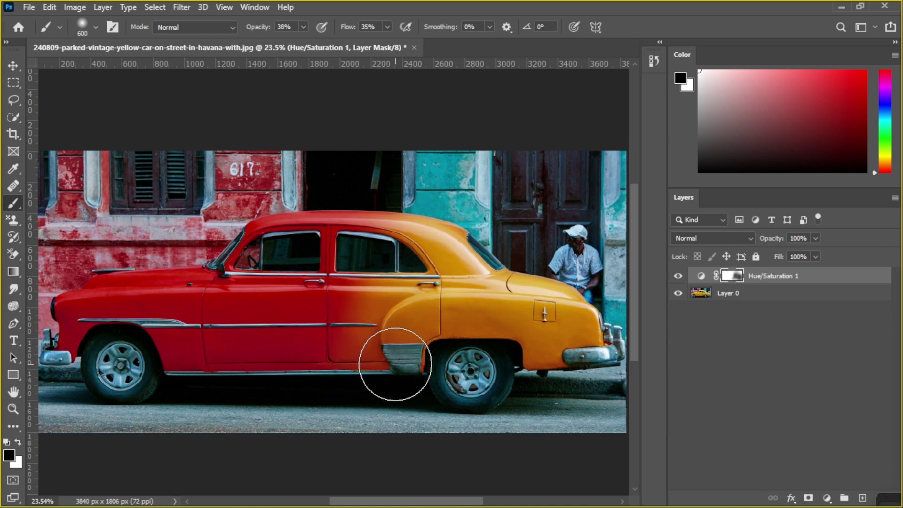
Step: Blend the mask's colour transition around the rear door and roof with a 900 px black brush at 18% flow
{"action": "key", "text": "bracketright"}
{"action": "key", "text": "bracketright"}
{"action": "key", "text": "bracketright"}
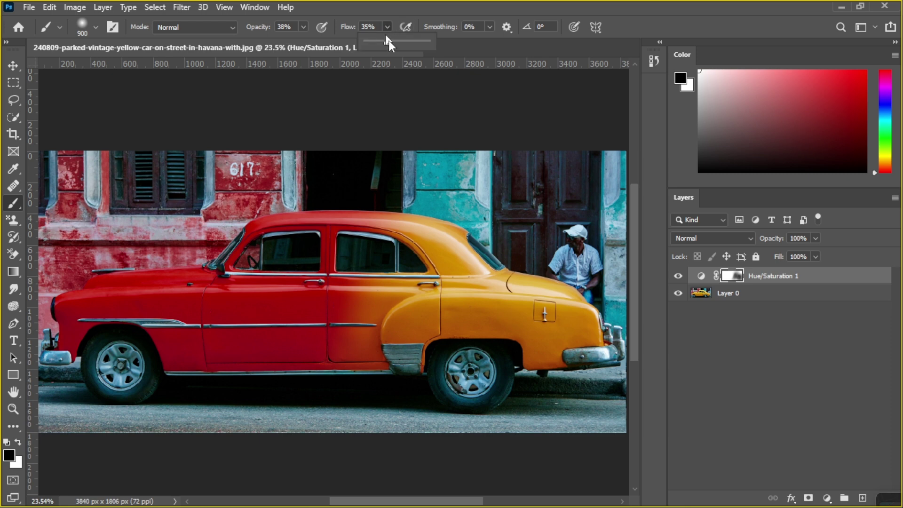
{"action": "left_click_drag", "start_coordinate": [385, 43], "coordinate": [376, 44]}
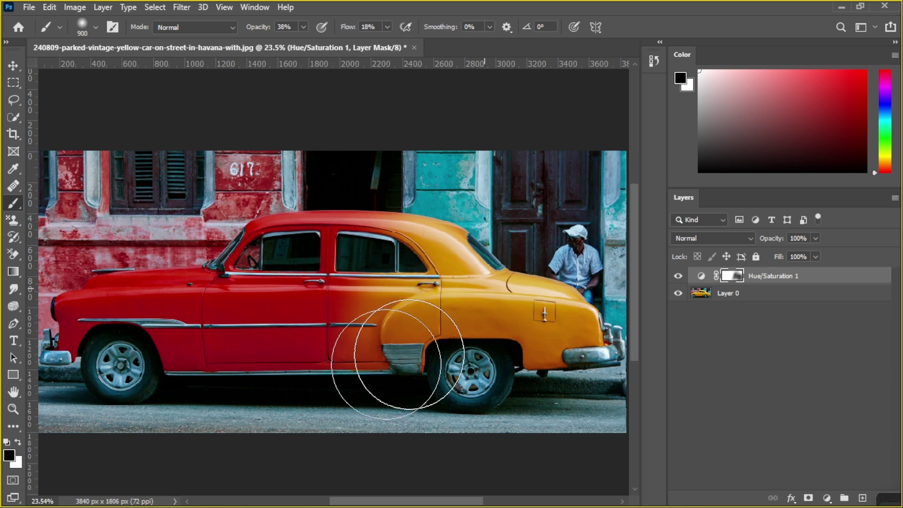
{"action": "mouse_move", "coordinate": [397, 348]}
{"action": "left_mouse_down"}
{"action": "mouse_move", "coordinate": [373, 332]}
{"action": "mouse_move", "coordinate": [342, 338]}
{"action": "mouse_move", "coordinate": [401, 314]}
{"action": "mouse_move", "coordinate": [381, 337]}
{"action": "mouse_move", "coordinate": [329, 340]}
{"action": "mouse_move", "coordinate": [455, 233]}
{"action": "mouse_move", "coordinate": [352, 292]}
{"action": "mouse_move", "coordinate": [400, 201]}
{"action": "mouse_move", "coordinate": [430, 210]}
{"action": "mouse_move", "coordinate": [449, 237]}
{"action": "mouse_move", "coordinate": [413, 258]}
{"action": "mouse_move", "coordinate": [455, 174]}
{"action": "mouse_move", "coordinate": [474, 245]}
{"action": "mouse_move", "coordinate": [439, 281]}
{"action": "mouse_move", "coordinate": [428, 279]}
{"action": "mouse_move", "coordinate": [444, 246]}
{"action": "mouse_move", "coordinate": [508, 340]}
{"action": "mouse_move", "coordinate": [564, 320]}
{"action": "mouse_move", "coordinate": [562, 350]}
{"action": "mouse_move", "coordinate": [589, 285]}
{"action": "mouse_move", "coordinate": [429, 386]}
{"action": "mouse_move", "coordinate": [431, 250]}
{"action": "left_mouse_up"}
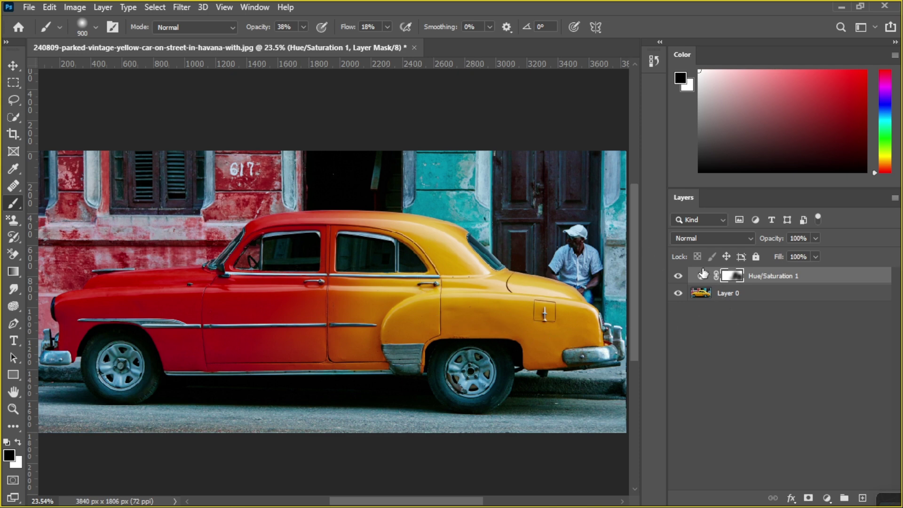
Step: Compare the blended car with the original by hiding and showing the Hue/Saturation 1 layer and Layer 0
{"action": "left_click", "coordinate": [679, 276]}
{"action": "left_click", "coordinate": [678, 277]}
{"action": "left_click", "coordinate": [678, 293]}
{"action": "left_click", "coordinate": [679, 293]}
{"action": "left_click", "coordinate": [681, 277]}
{"action": "left_click", "coordinate": [678, 276]}
{"action": "scroll", "coordinate": [296, 334], "scroll_direction": "down", "scroll_amount": 2}
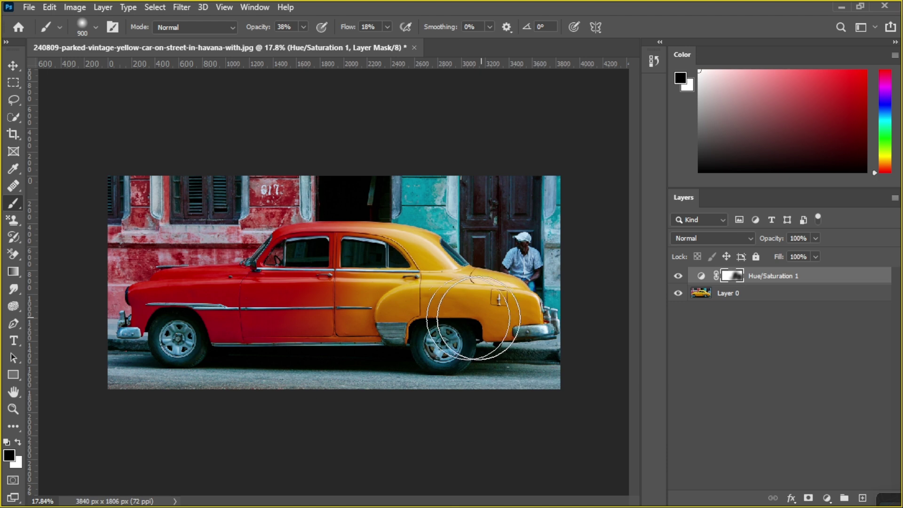
Step: Try moving the Hue/Saturation 1 mask across the car with the Move tool, and deselect the layer
{"action": "key", "text": "v"}
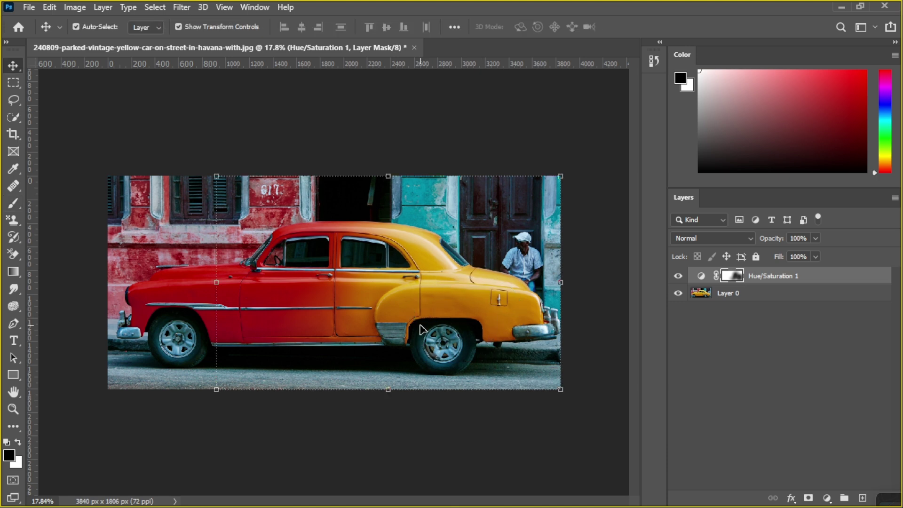
{"action": "left_click_drag", "start_coordinate": [422, 329], "coordinate": [271, 331]}
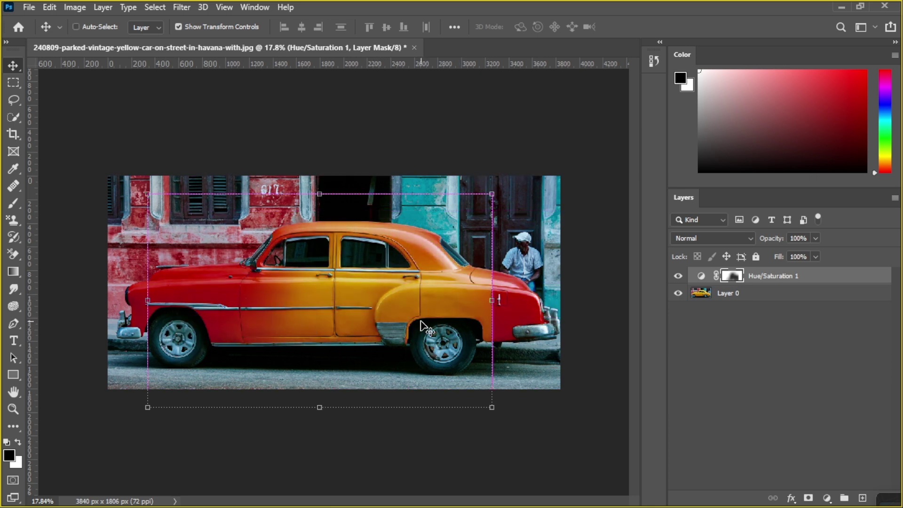
{"action": "left_click_drag", "start_coordinate": [422, 325], "coordinate": [438, 317]}
{"action": "left_click", "coordinate": [625, 235]}
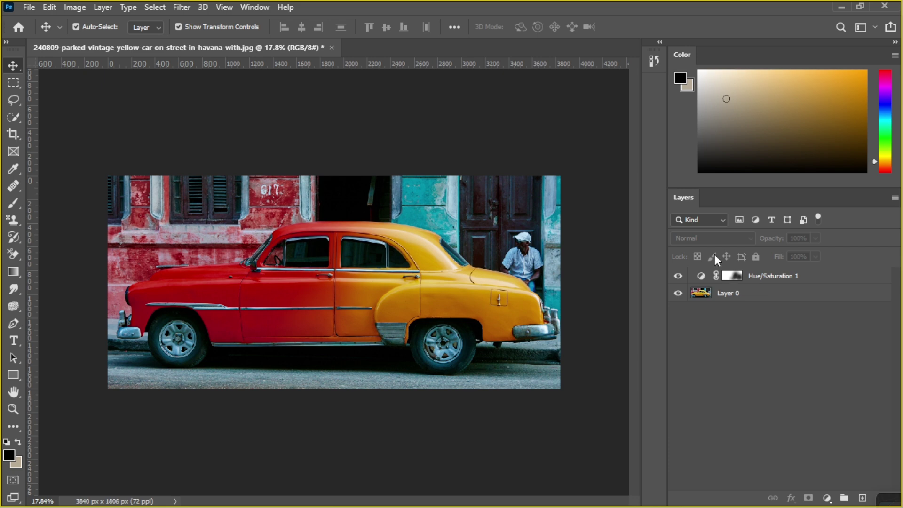
Step: Switch to Chrome and replace the Medium article with a Google search for "tshirts"
{"action": "mouse_move", "coordinate": [430, 503]}
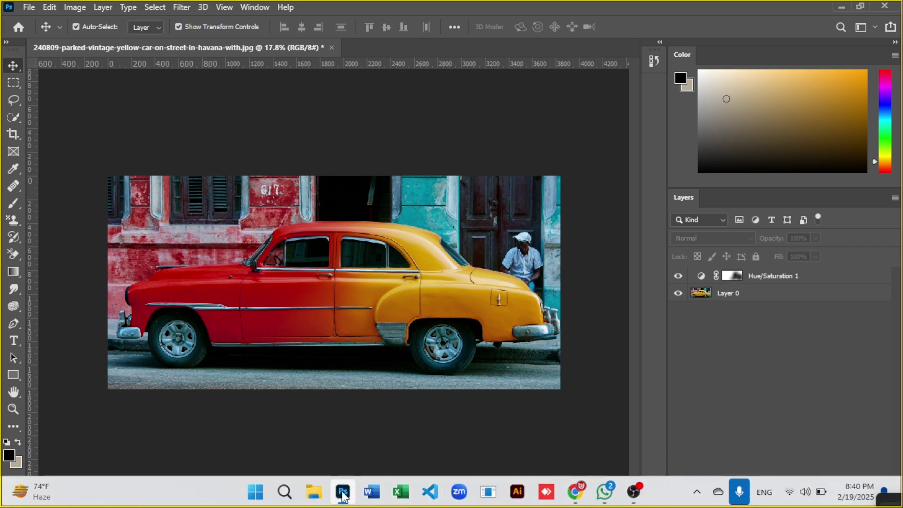
{"action": "left_click", "coordinate": [578, 495]}
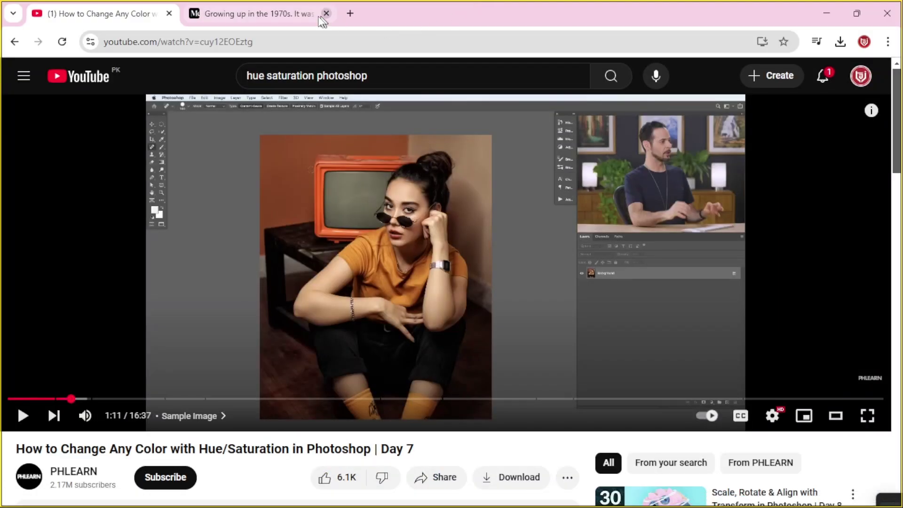
{"action": "left_click", "coordinate": [298, 15]}
{"action": "left_click", "coordinate": [311, 42]}
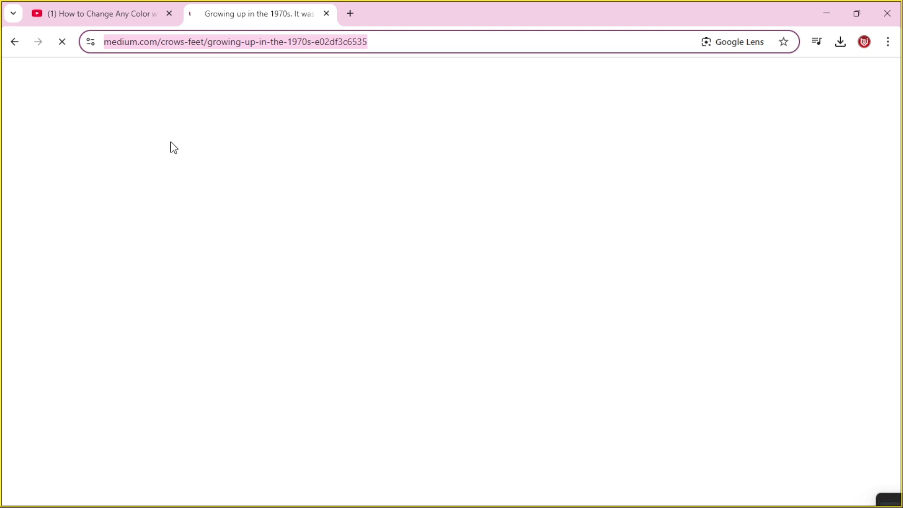
{"action": "type", "text": "tshirwt"}
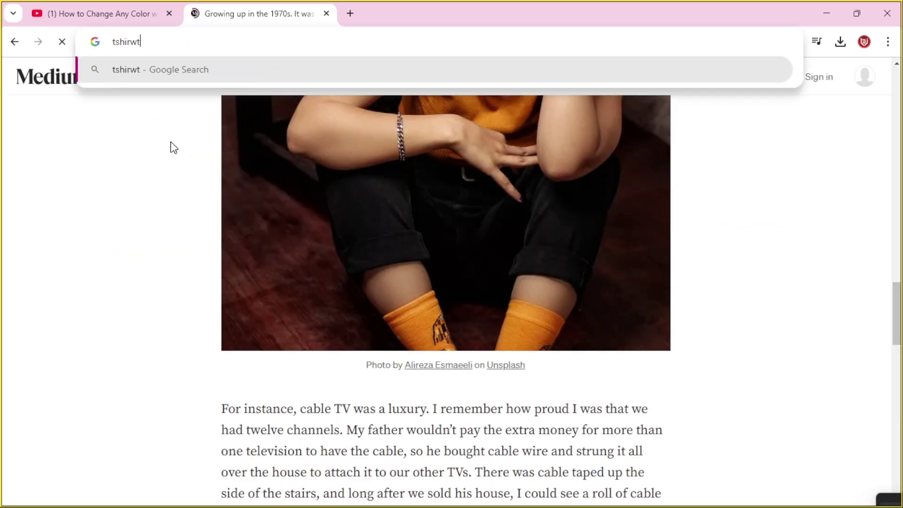
{"action": "key", "text": "BackSpace"}
{"action": "key", "text": "BackSpace"}
{"action": "type", "text": "ts"}
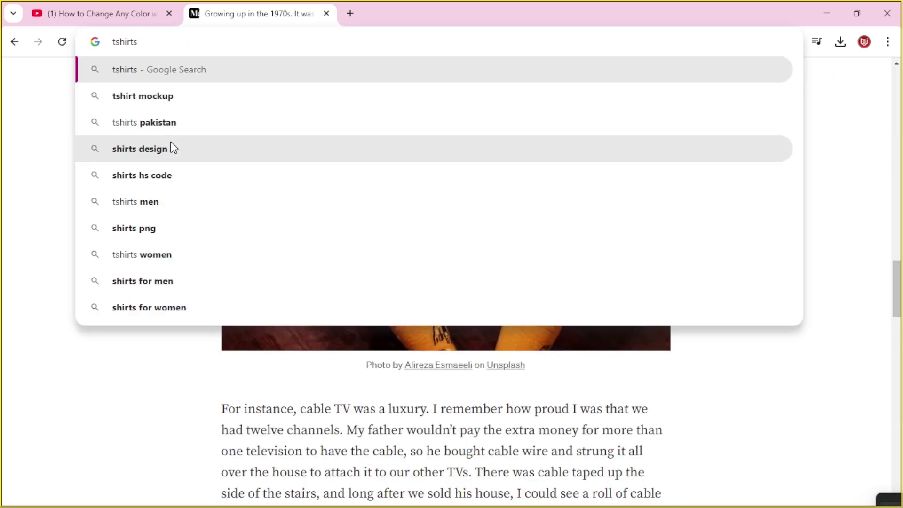
{"action": "key", "text": "Return"}
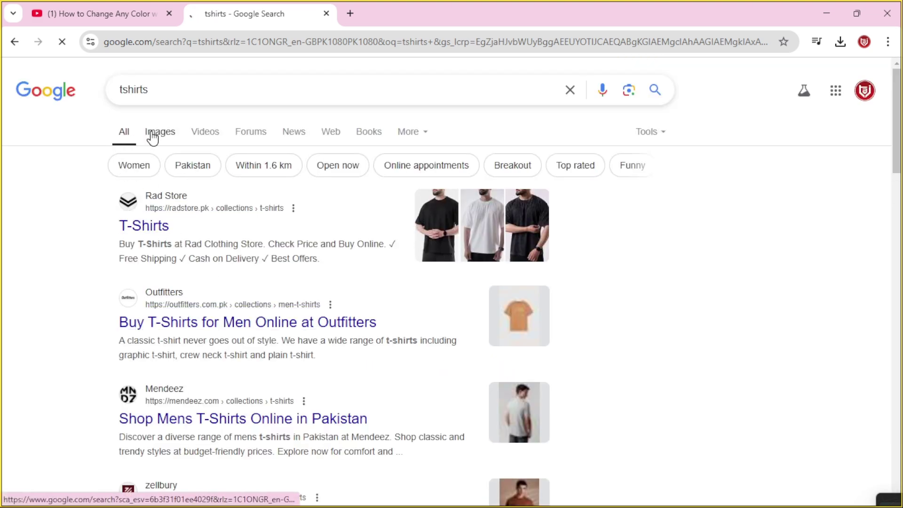
Step: Switch the tshirts search to image results and browse them for a plain T-shirt picture
{"action": "left_click", "coordinate": [151, 134]}
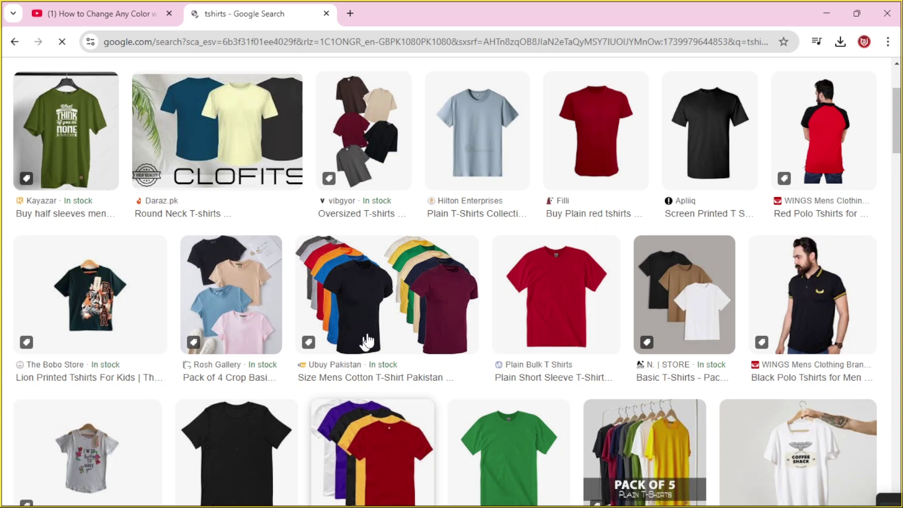
{"action": "scroll", "coordinate": [367, 336], "scroll_direction": "down", "scroll_amount": 4}
{"action": "scroll", "coordinate": [506, 266], "scroll_direction": "down", "scroll_amount": 3}
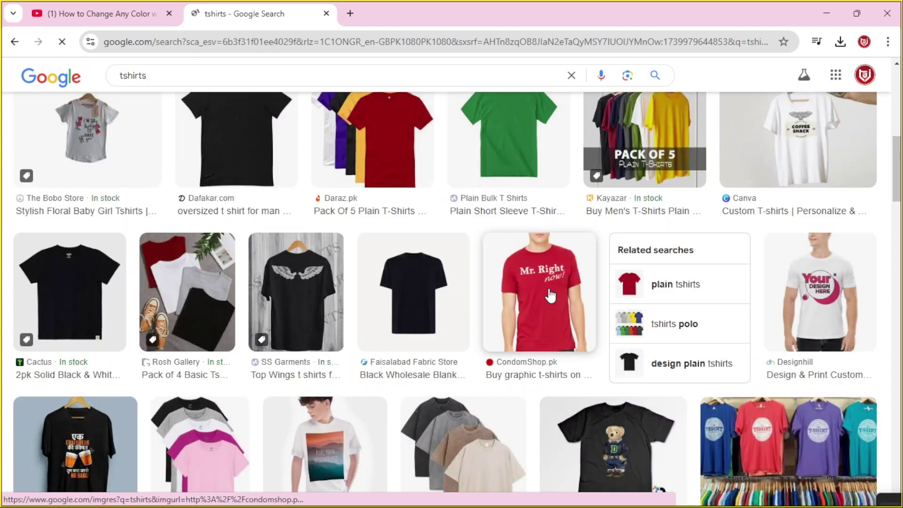
{"action": "left_click", "coordinate": [553, 295]}
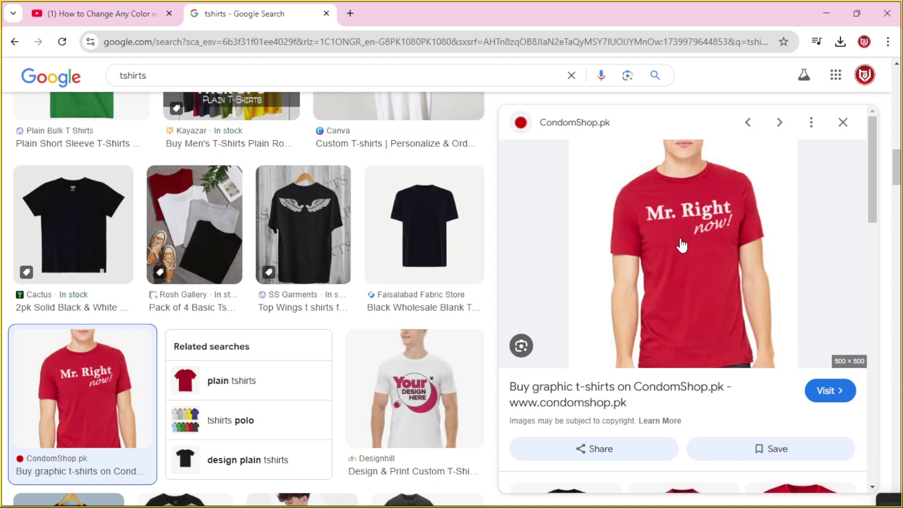
{"action": "right_click", "coordinate": [685, 231]}
{"action": "left_click", "coordinate": [733, 410]}
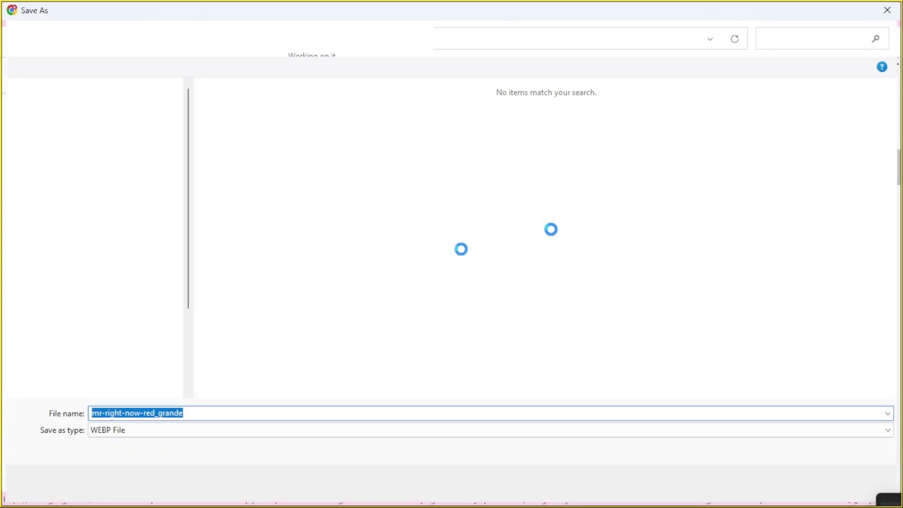
{"action": "left_click", "coordinate": [844, 483]}
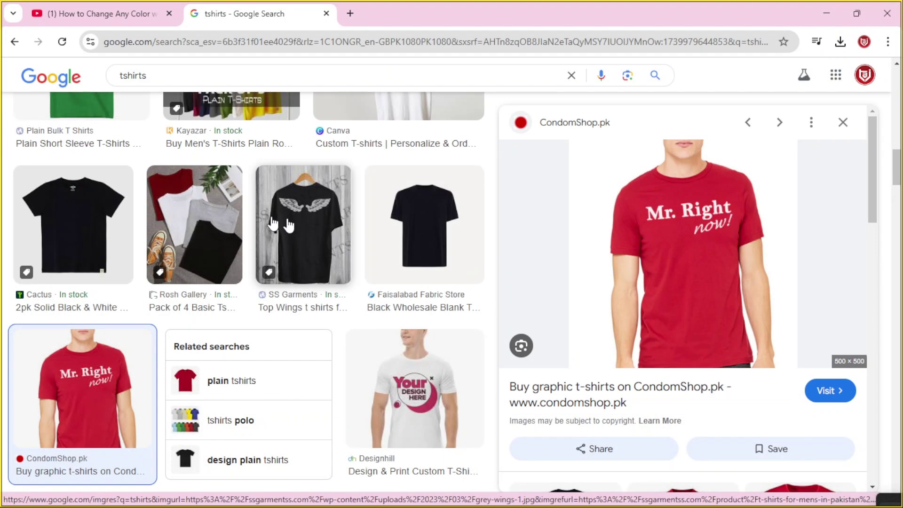
Step: Save the plain red short-sleeve T-shirt picture to the Desktop as the PNG file RedTShirts
{"action": "scroll", "coordinate": [355, 303], "scroll_direction": "up", "scroll_amount": 7}
{"action": "scroll", "coordinate": [348, 294], "scroll_direction": "up", "scroll_amount": 3}
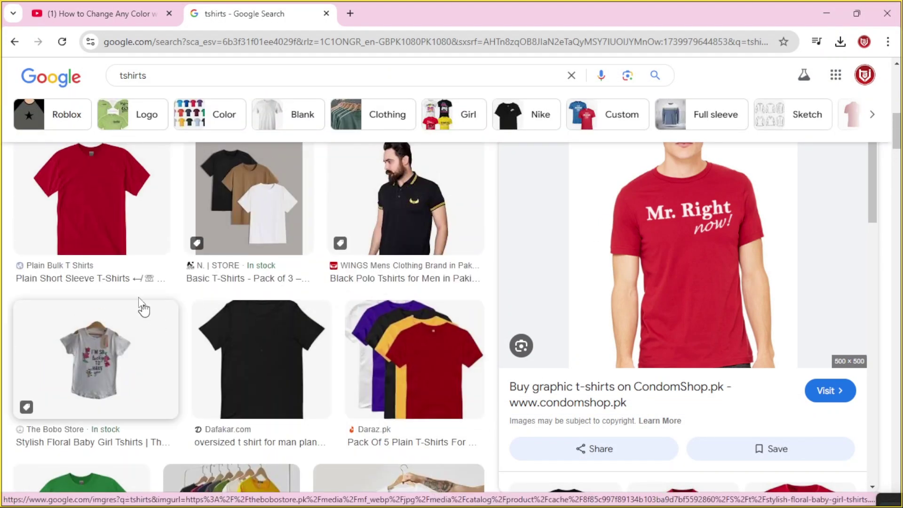
{"action": "left_click", "coordinate": [125, 218]}
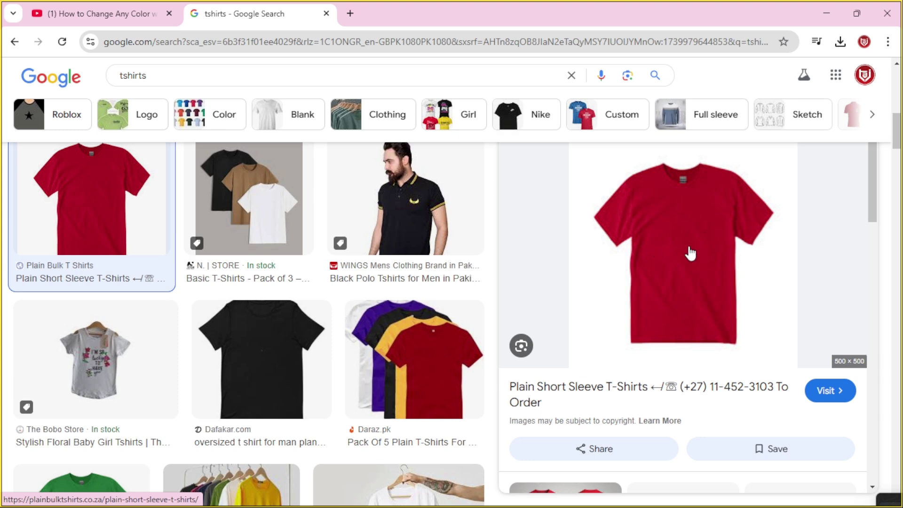
{"action": "right_click", "coordinate": [688, 255]}
{"action": "left_click", "coordinate": [761, 405]}
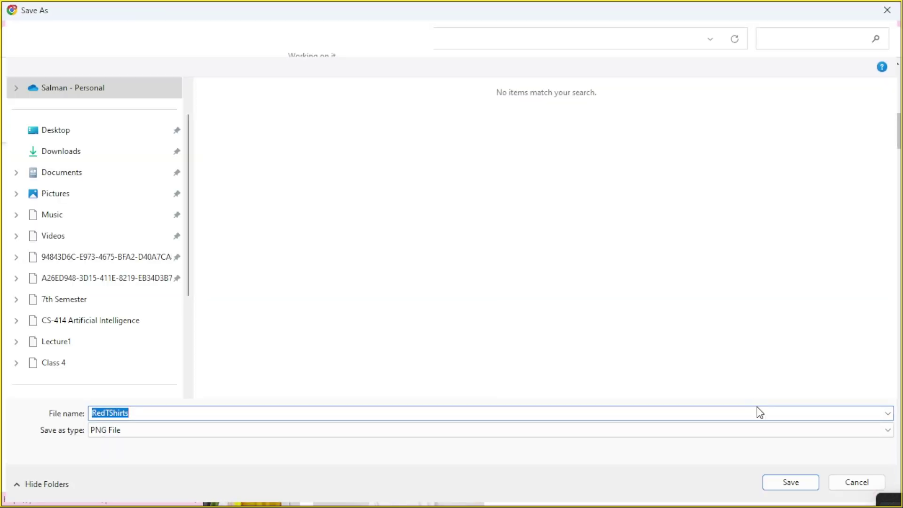
{"action": "left_click", "coordinate": [71, 138]}
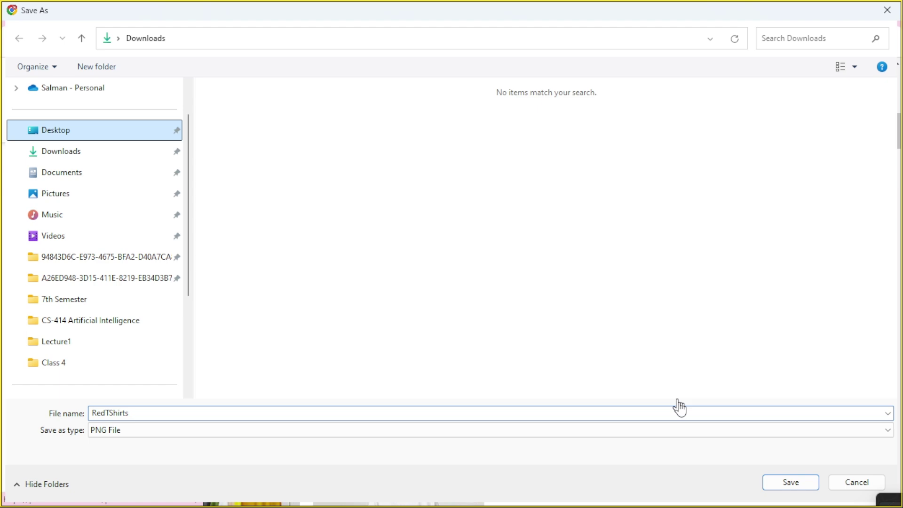
{"action": "left_click", "coordinate": [768, 481]}
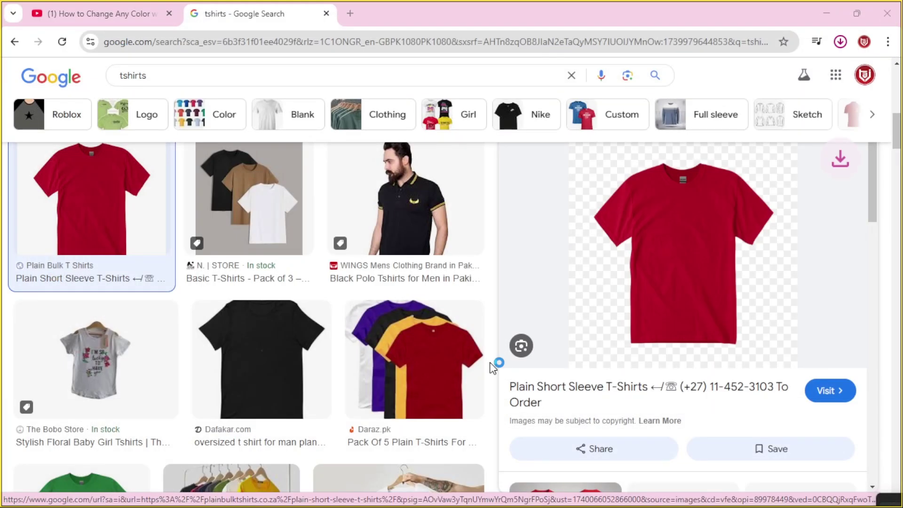
Step: Switch to Photoshop, open RedTShirts.png from the Desktop, and move the shirt slightly upward on the canvas
{"action": "key", "text": "alt+Tab"}
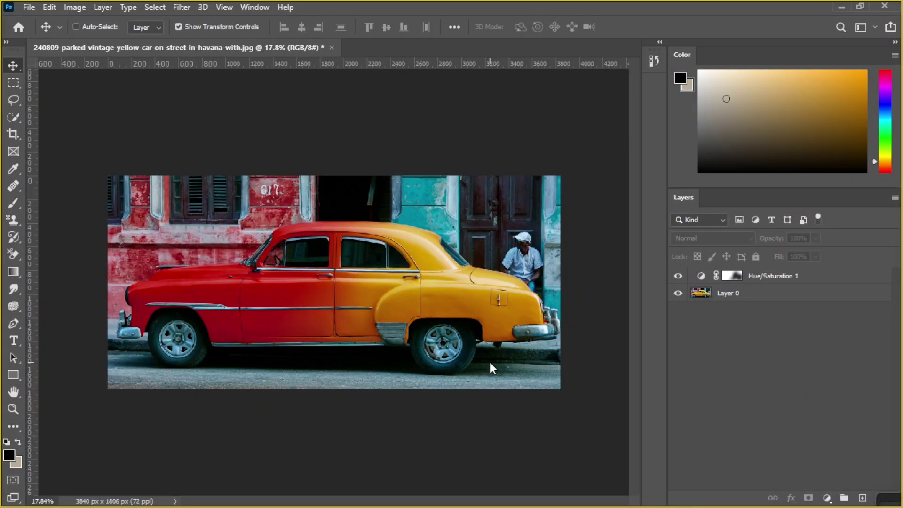
{"action": "key", "text": "ctrl+o"}
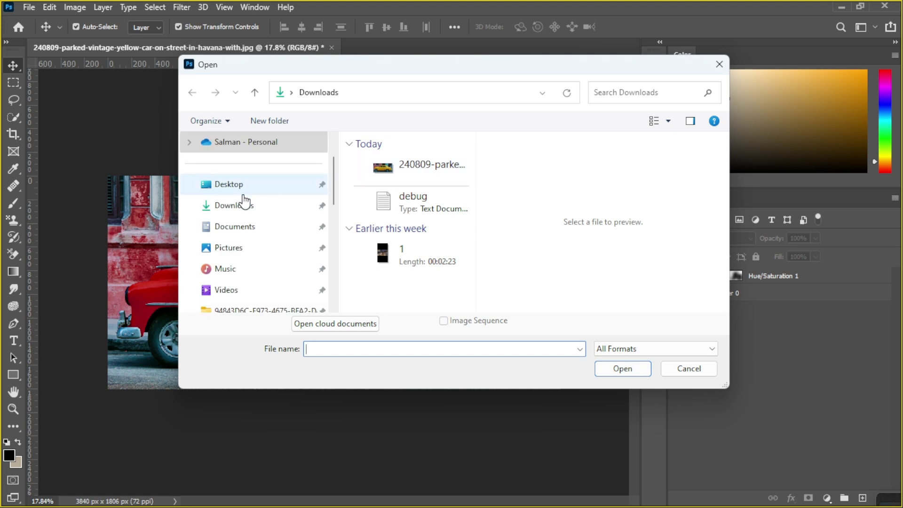
{"action": "left_click", "coordinate": [238, 185]}
{"action": "scroll", "coordinate": [391, 211], "scroll_direction": "down", "scroll_amount": 2}
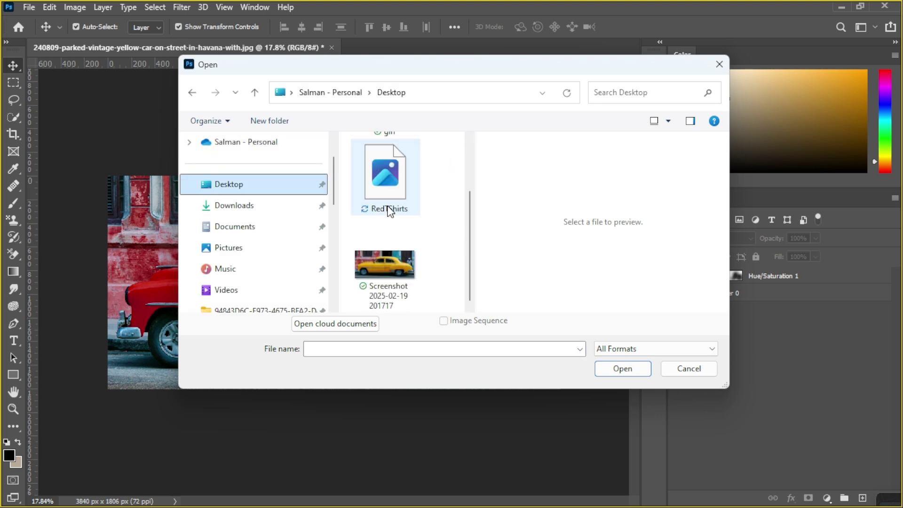
{"action": "left_click", "coordinate": [392, 195]}
{"action": "left_click", "coordinate": [623, 369]}
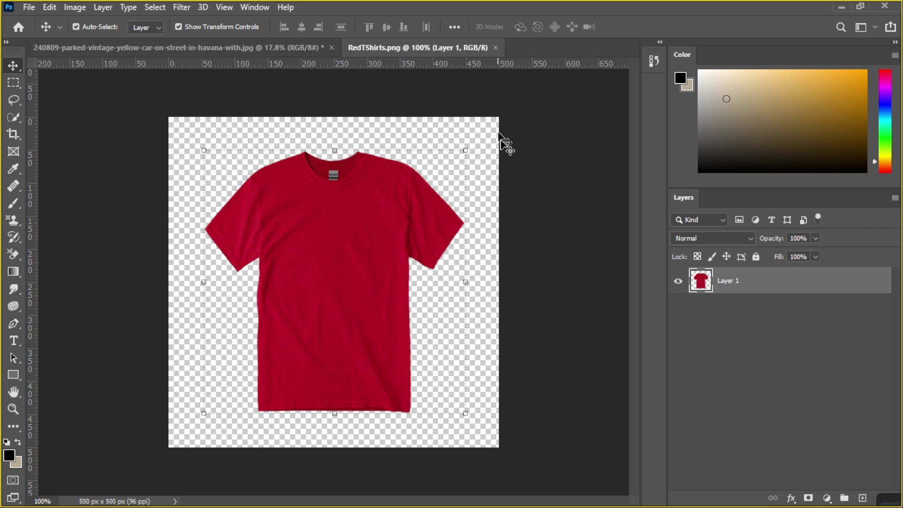
{"action": "left_click_drag", "start_coordinate": [273, 258], "coordinate": [354, 255]}
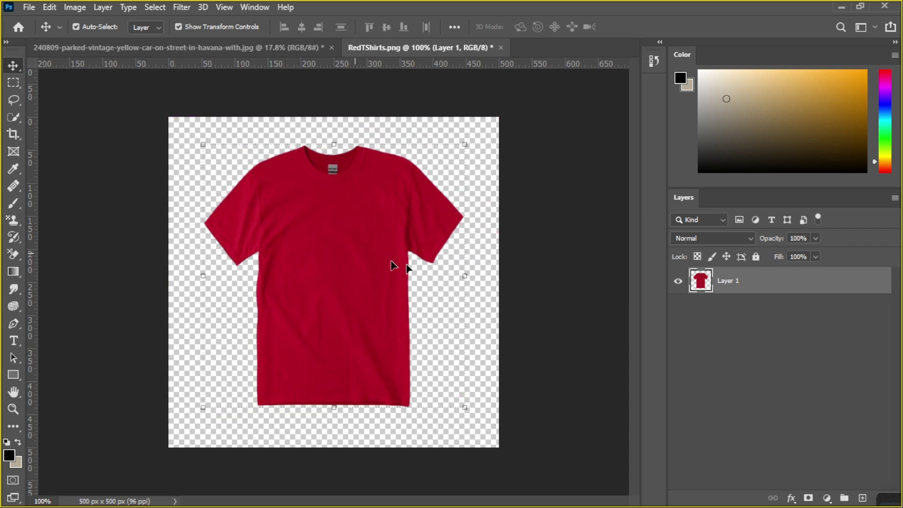
Step: Recolour the shirt purple with a Hue/Saturation adjustment layer, setting Reds to Hue -39, Saturation -14 and Lightness -1
{"action": "left_click", "coordinate": [826, 497]}
{"action": "left_click", "coordinate": [832, 369]}
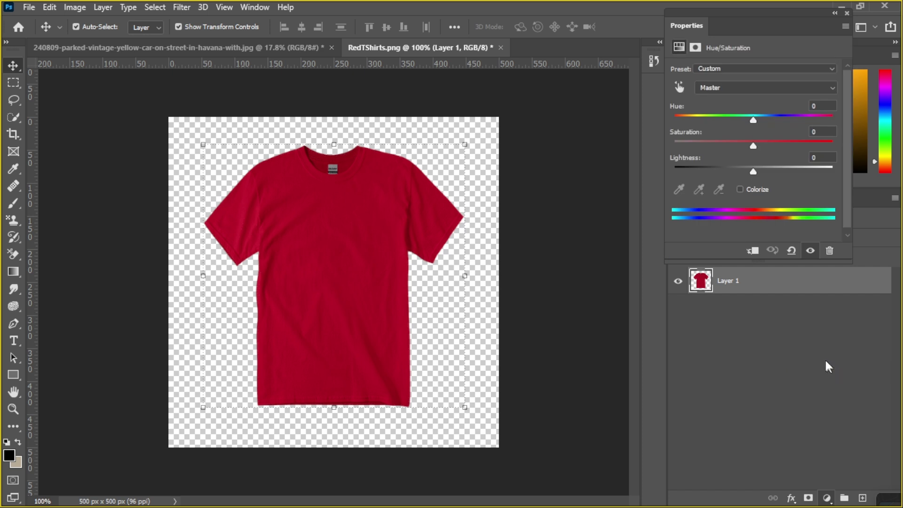
{"action": "left_click", "coordinate": [733, 88]}
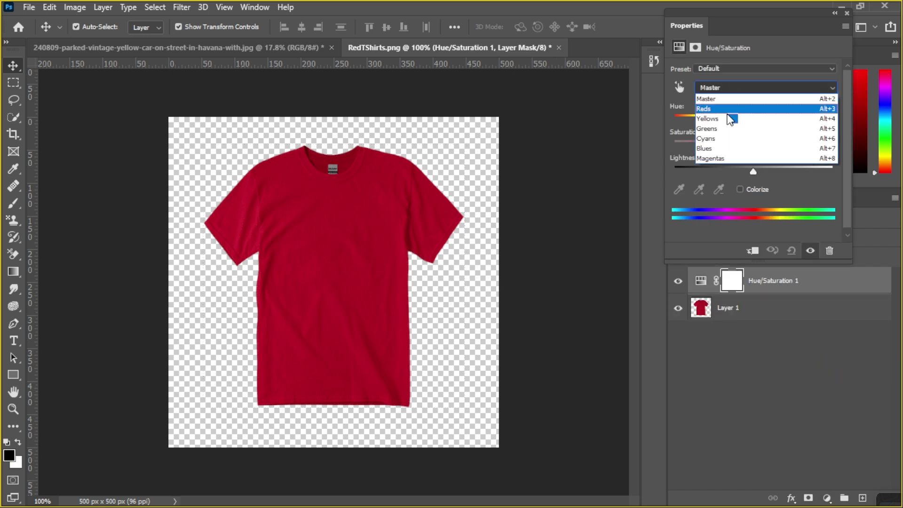
{"action": "left_click", "coordinate": [726, 108]}
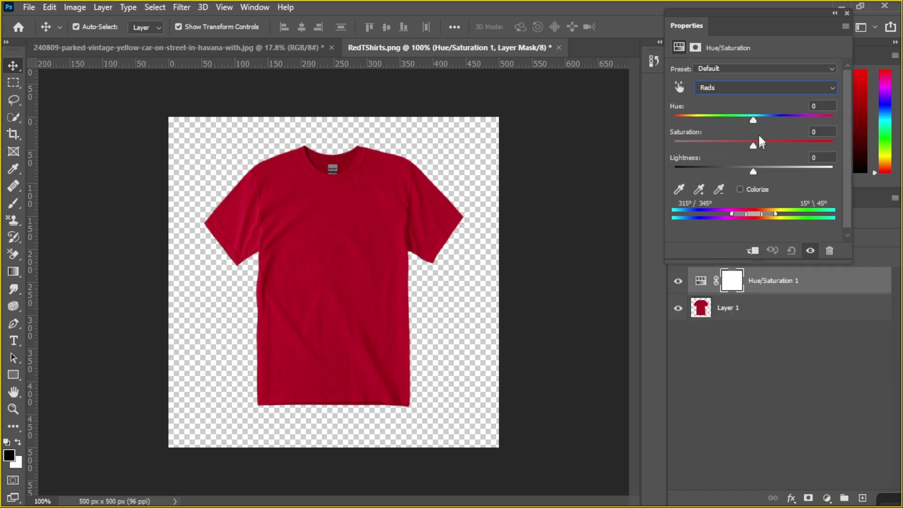
{"action": "left_click_drag", "start_coordinate": [760, 120], "coordinate": [727, 120]}
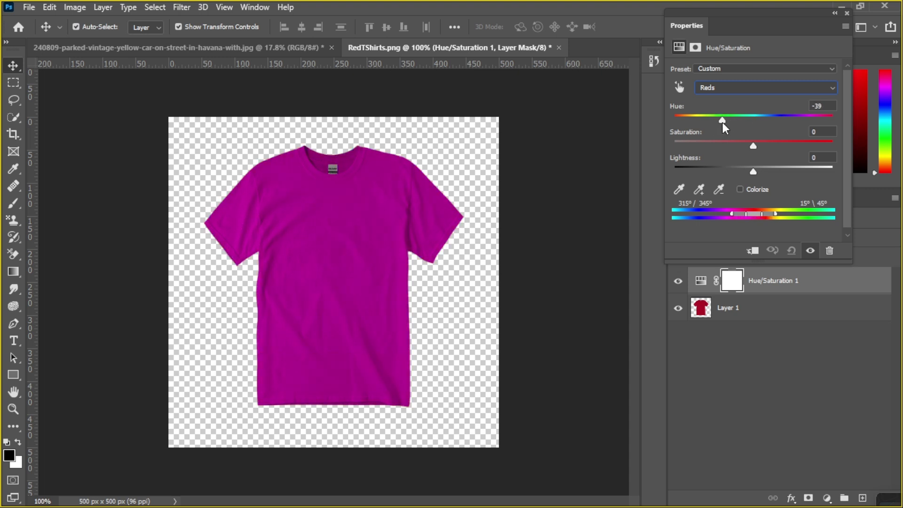
{"action": "left_click_drag", "start_coordinate": [753, 146], "coordinate": [752, 170]}
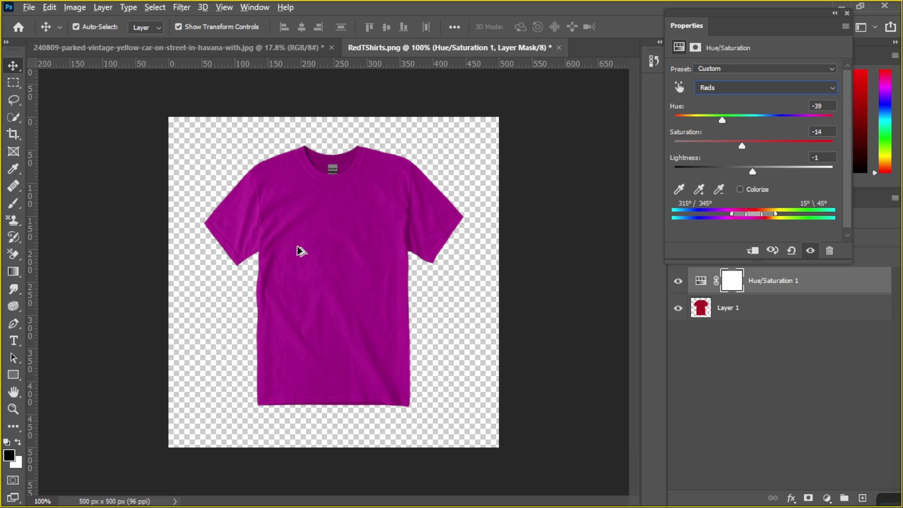
{"action": "left_click", "coordinate": [846, 14]}
Step: Compare the purple shirt with the original by toggling the Hue/Saturation 1 layer's visibility, and inspect the recoloured fabric up close
{"action": "left_click", "coordinate": [678, 281]}
{"action": "left_click", "coordinate": [678, 281]}
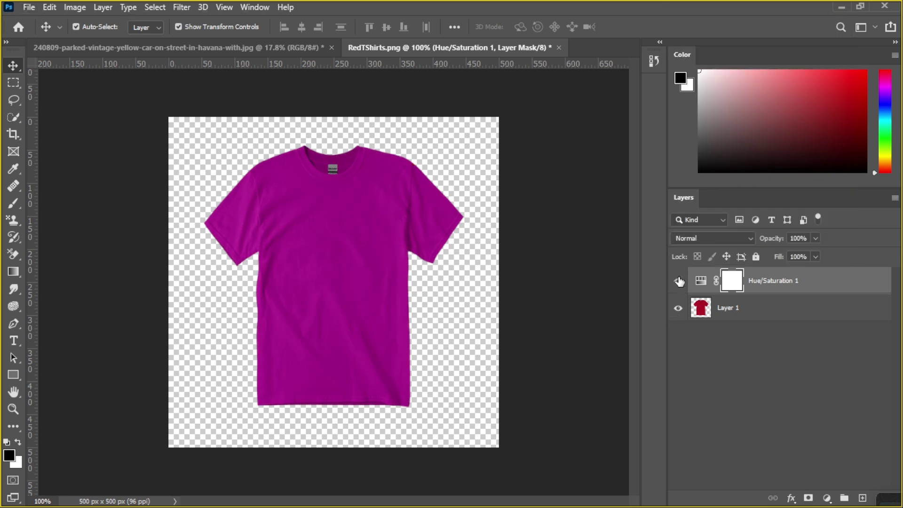
{"action": "left_click", "coordinate": [678, 281]}
{"action": "left_click", "coordinate": [678, 281]}
{"action": "scroll", "coordinate": [298, 240], "scroll_direction": "up", "scroll_amount": 4}
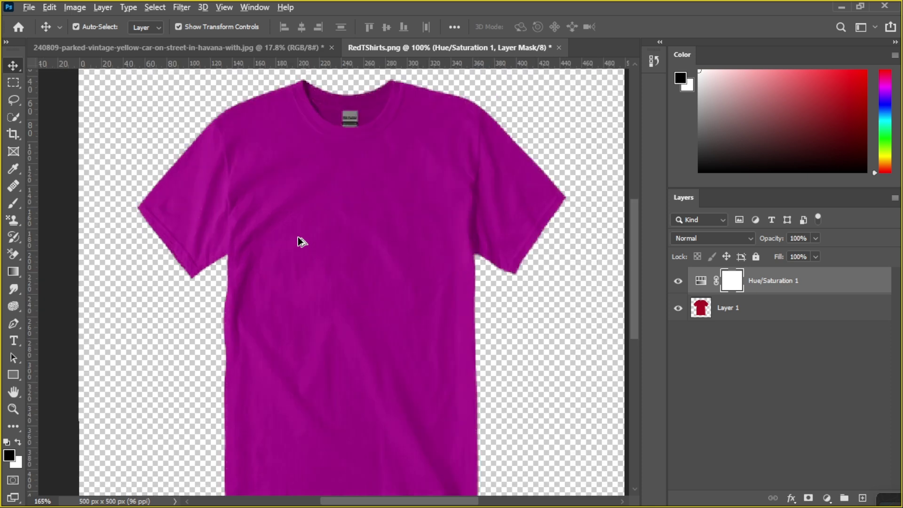
{"action": "scroll", "coordinate": [398, 174], "scroll_direction": "up", "scroll_amount": 2}
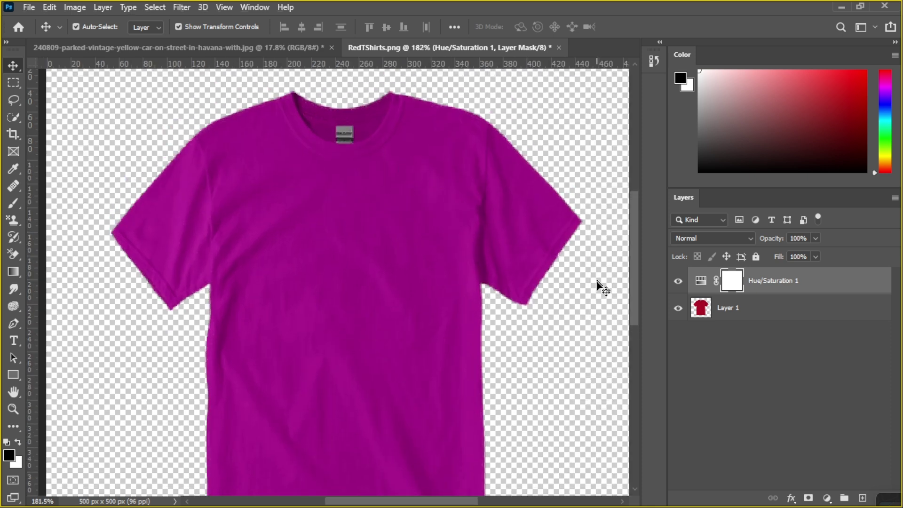
{"action": "scroll", "coordinate": [525, 223], "scroll_direction": "down", "scroll_amount": 1}
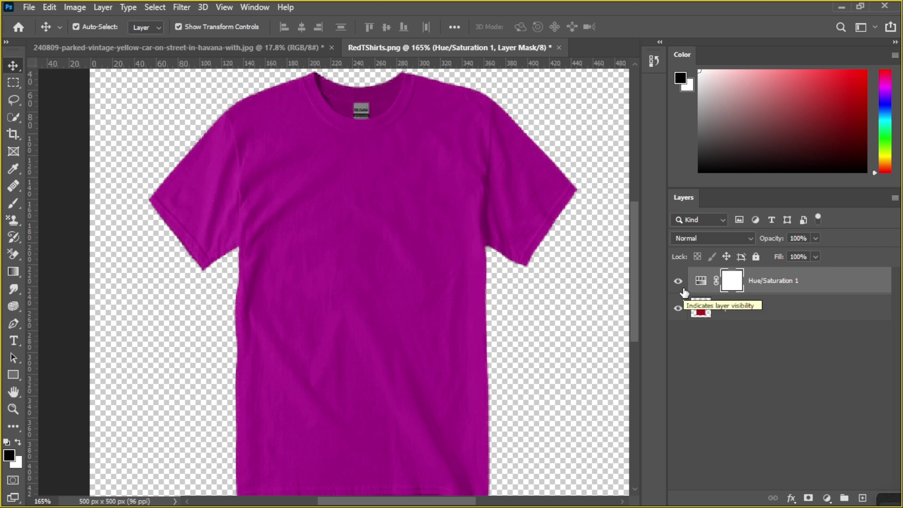
Step: Open the WhatsApp group call to check its participant list, then return to Photoshop and tuck the floating call window away
{"action": "left_click_drag", "start_coordinate": [892, 498], "coordinate": [705, 344]}
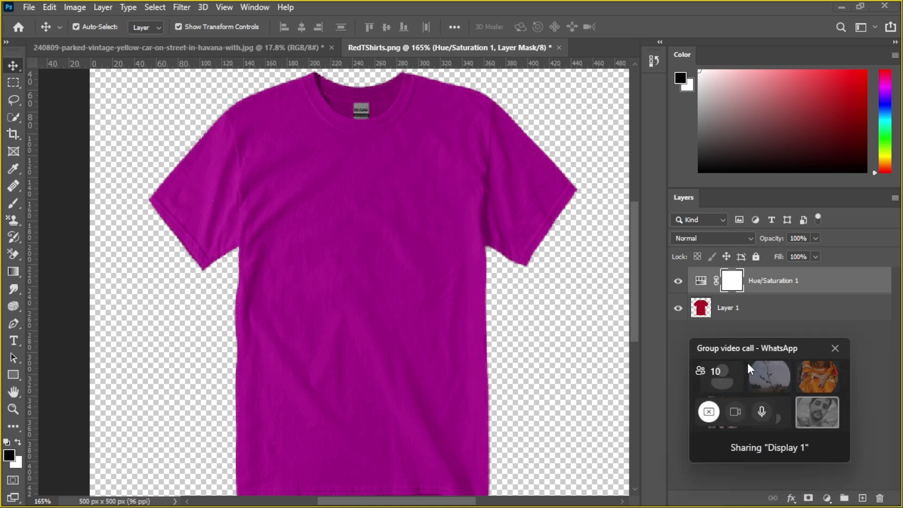
{"action": "left_click", "coordinate": [747, 364]}
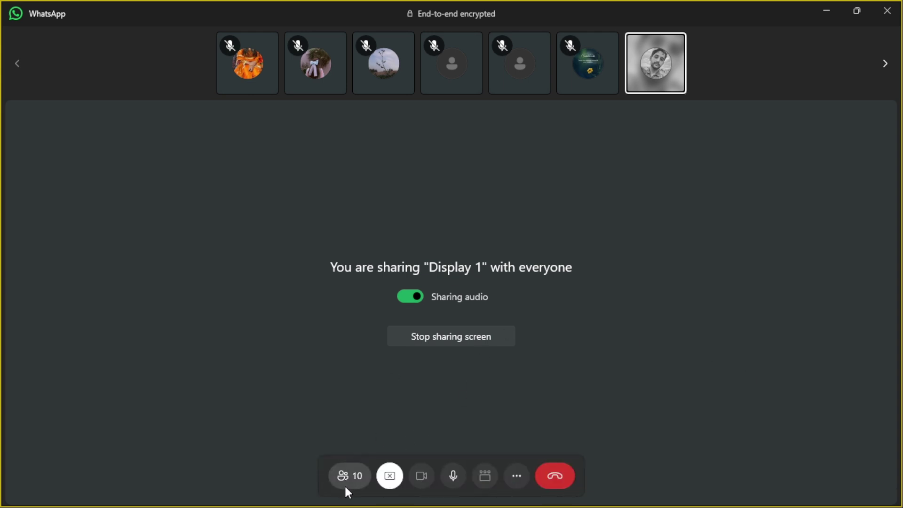
{"action": "left_click", "coordinate": [343, 484]}
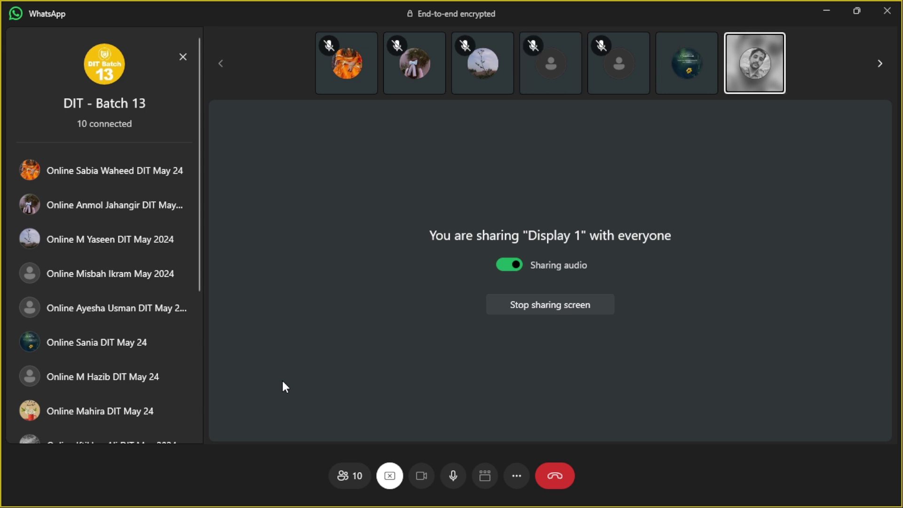
{"action": "left_click", "coordinate": [819, 11]}
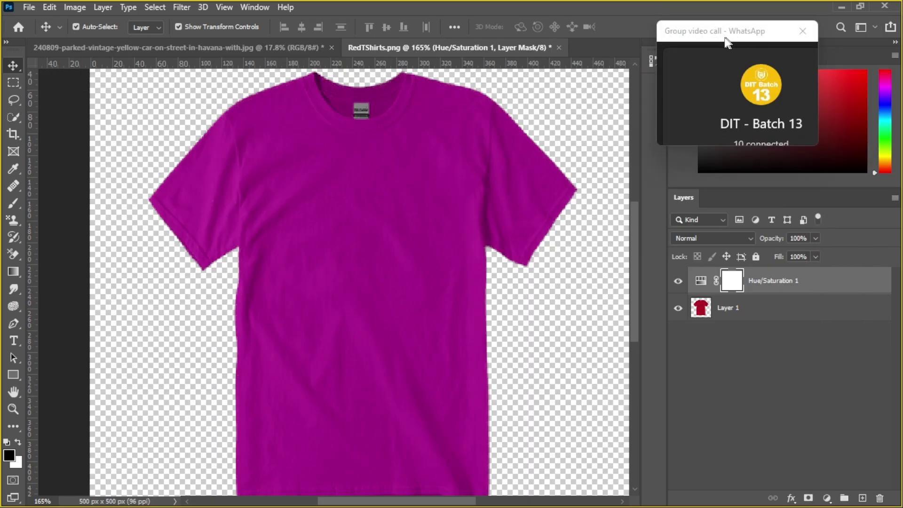
{"action": "left_click_drag", "start_coordinate": [721, 35], "coordinate": [873, 484]}
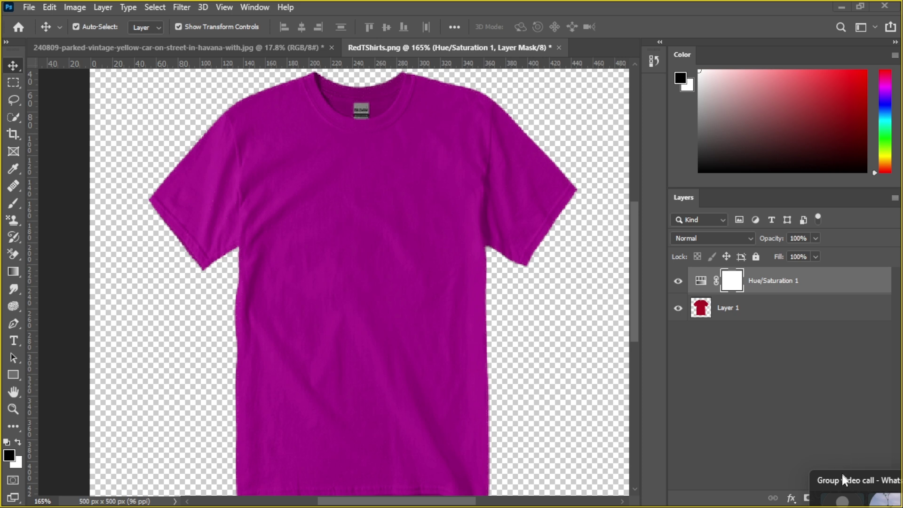
{"action": "left_click_drag", "start_coordinate": [843, 479], "coordinate": [876, 505]}
Step: Switch to the YouTube page in Chrome and search for "color balance photoshop"
{"action": "scroll", "coordinate": [399, 210], "scroll_direction": "down", "scroll_amount": 5}
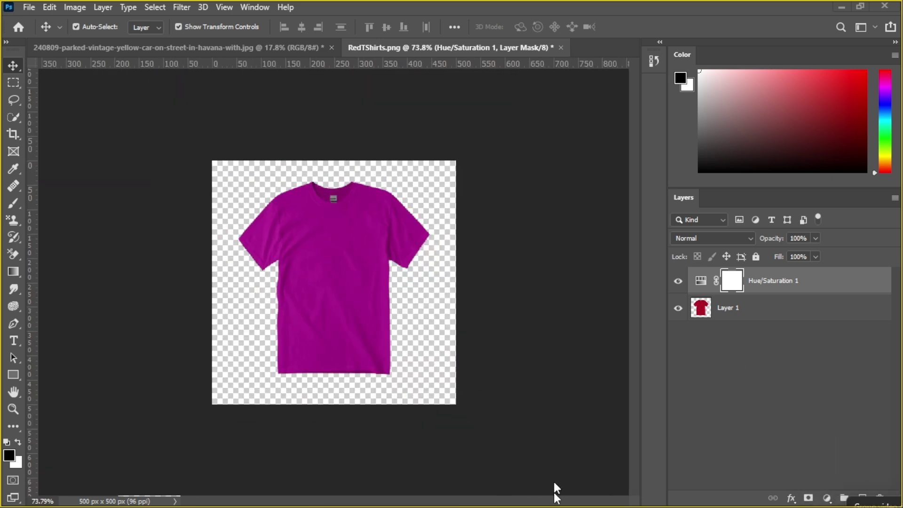
{"action": "mouse_move", "coordinate": [556, 507]}
{"action": "mouse_move", "coordinate": [571, 483]}
{"action": "left_click", "coordinate": [571, 399]}
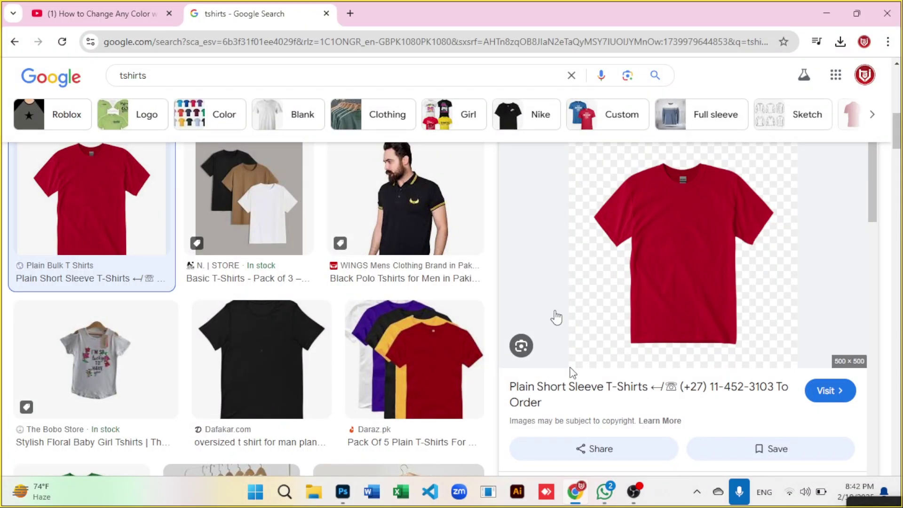
{"action": "left_click", "coordinate": [102, 17]}
{"action": "left_click", "coordinate": [363, 76]}
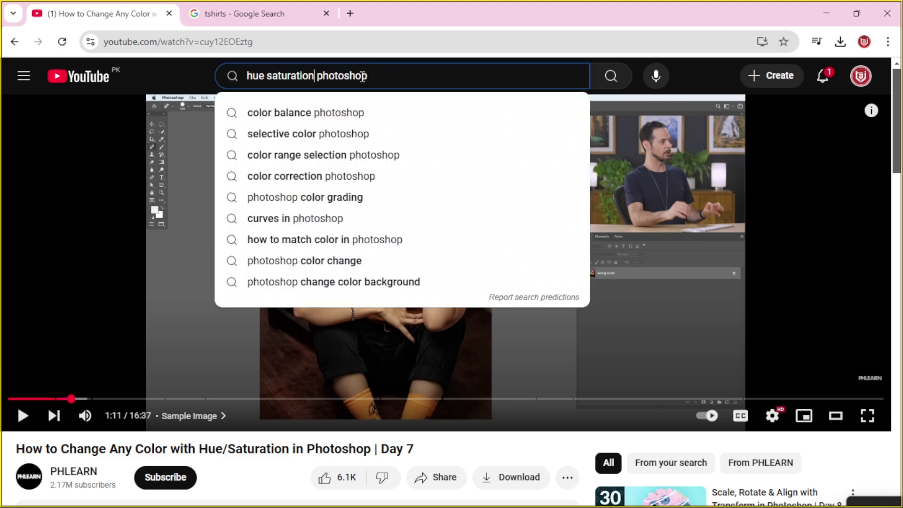
{"action": "key", "text": "shift+Home"}
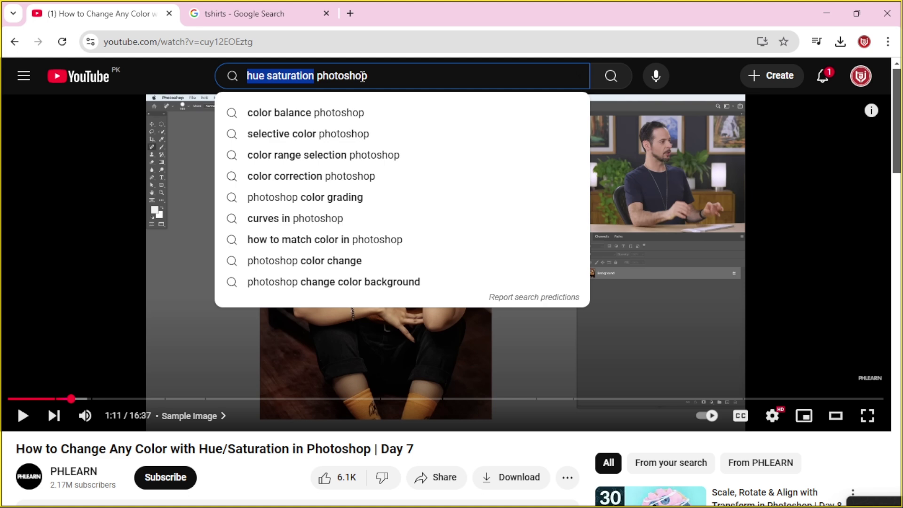
{"action": "type", "text": "color balanc"}
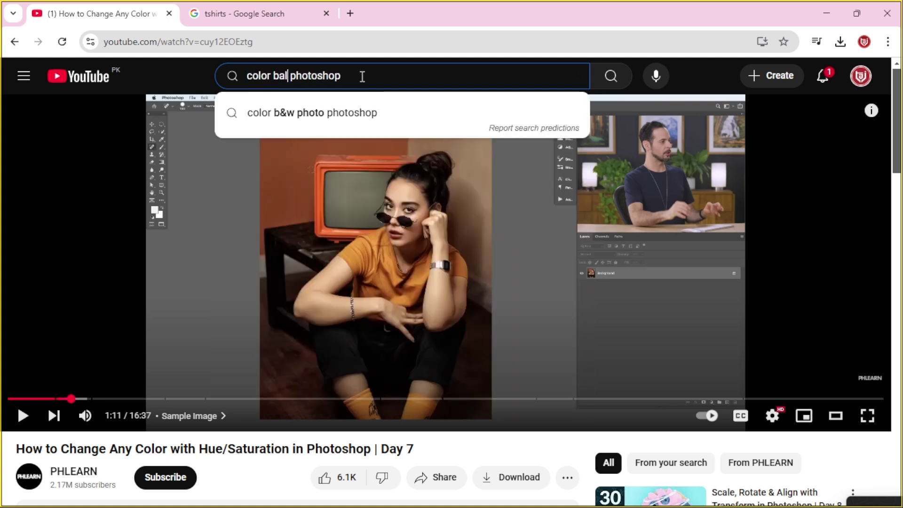
{"action": "type", "text": "e"}
{"action": "key", "text": "Return"}
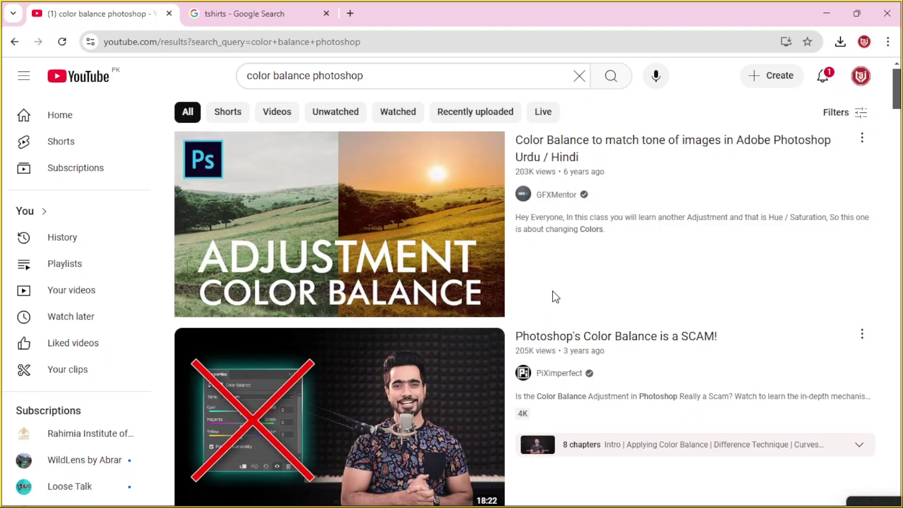
Step: Browse the YouTube results and open the video "Saturation Mask? A Great Way to Enhance Colors!"
{"action": "scroll", "coordinate": [554, 296], "scroll_direction": "down", "scroll_amount": 4}
{"action": "scroll", "coordinate": [553, 296], "scroll_direction": "down", "scroll_amount": 16}
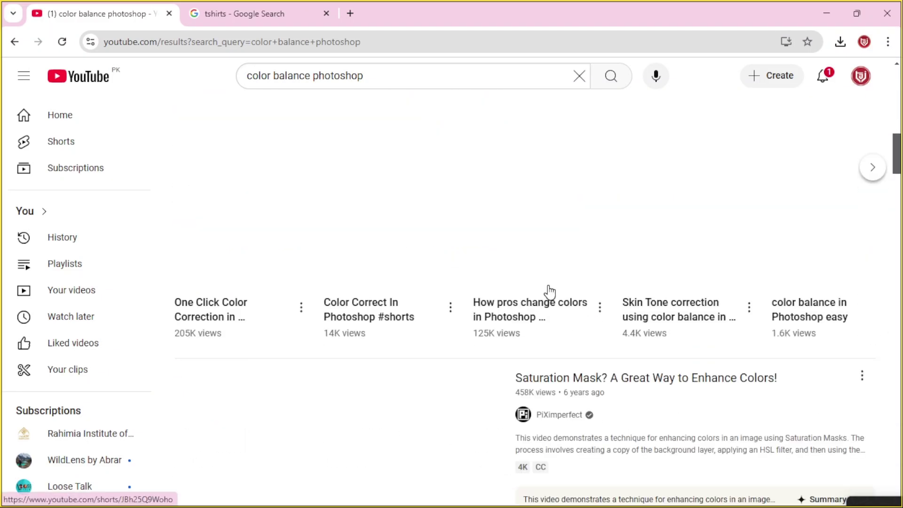
{"action": "scroll", "coordinate": [551, 291], "scroll_direction": "up", "scroll_amount": 5}
{"action": "scroll", "coordinate": [548, 292], "scroll_direction": "down", "scroll_amount": 5}
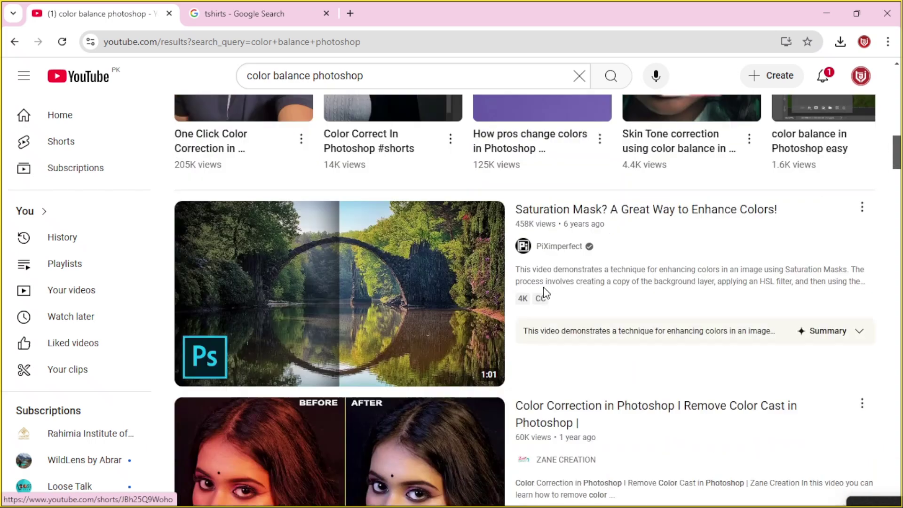
{"action": "mouse_move", "coordinate": [288, 203]}
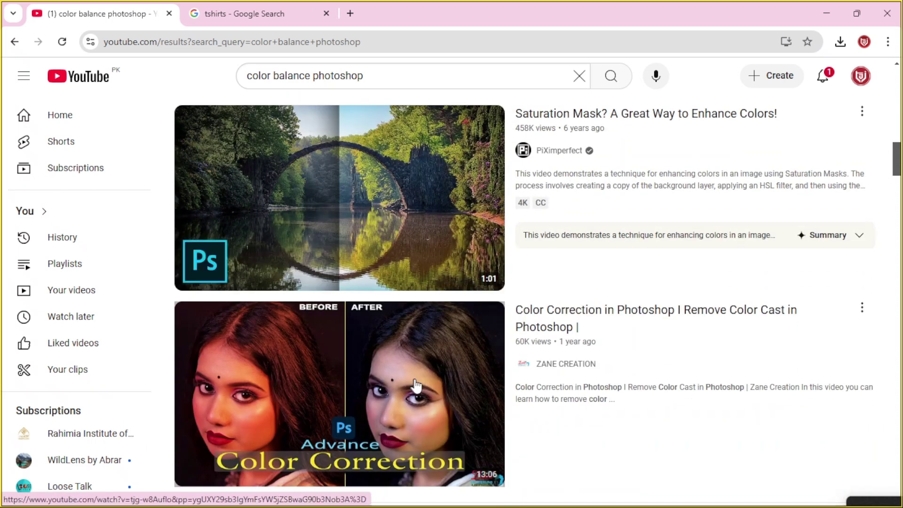
{"action": "left_click", "coordinate": [380, 221]}
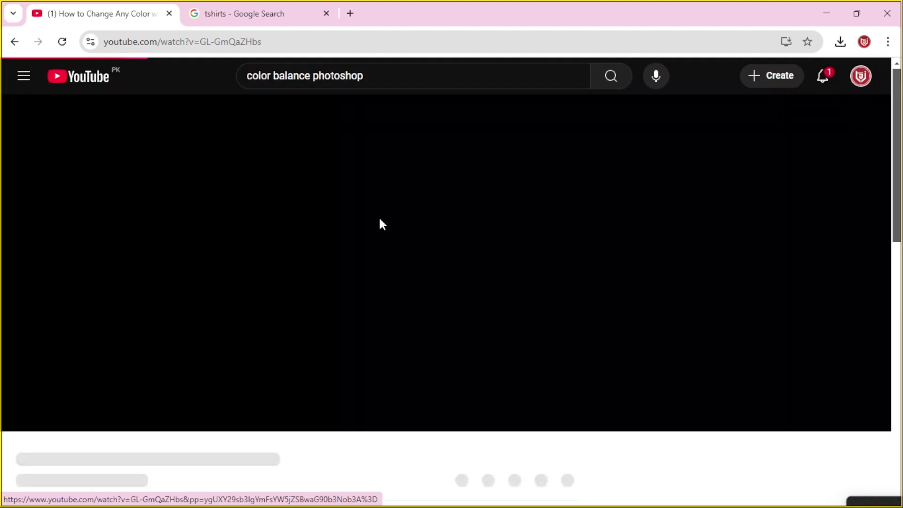
Step: Search Google Images for "meadows" in the tshirts search tab and open the Yosemite Conservancy meadow photo's preview
{"action": "left_click", "coordinate": [292, 19]}
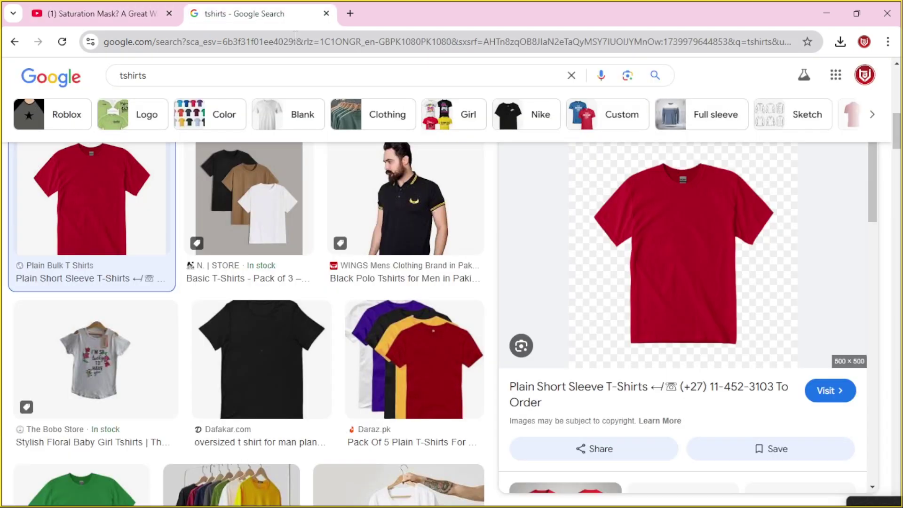
{"action": "left_click", "coordinate": [296, 42]}
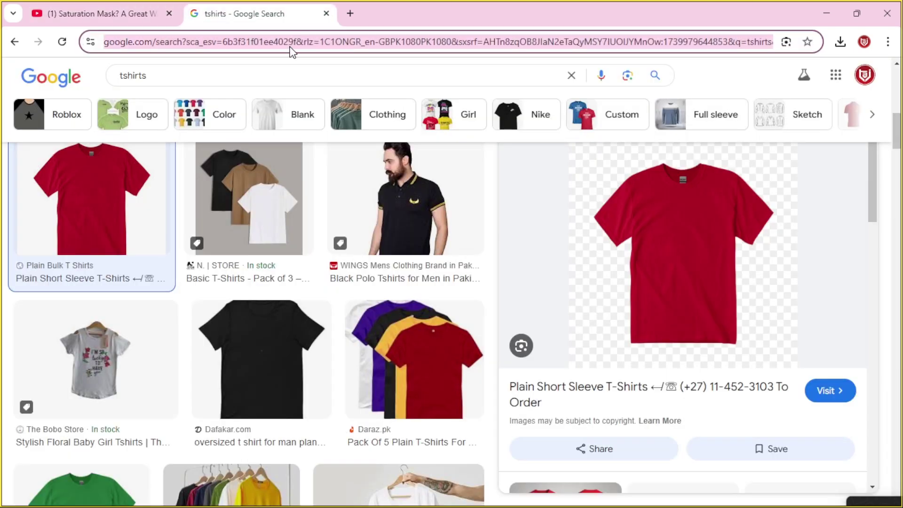
{"action": "type", "text": "meadows"}
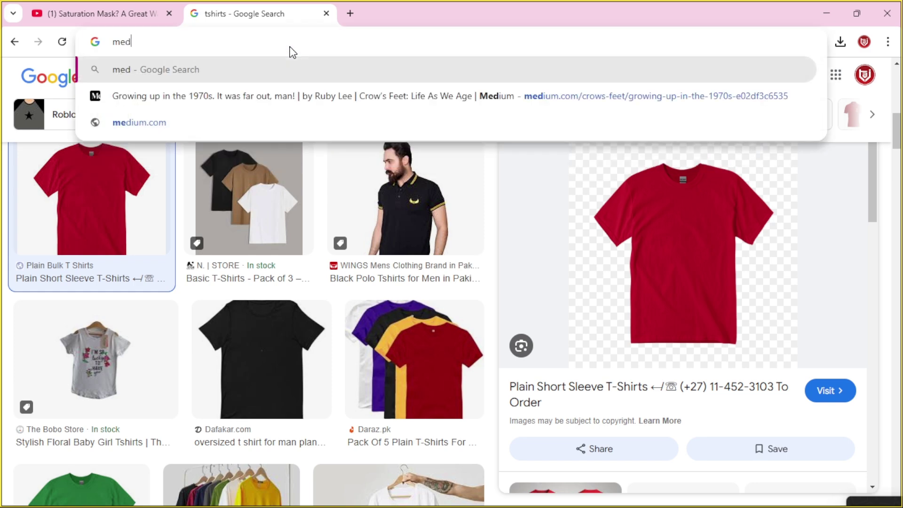
{"action": "key", "text": "Return"}
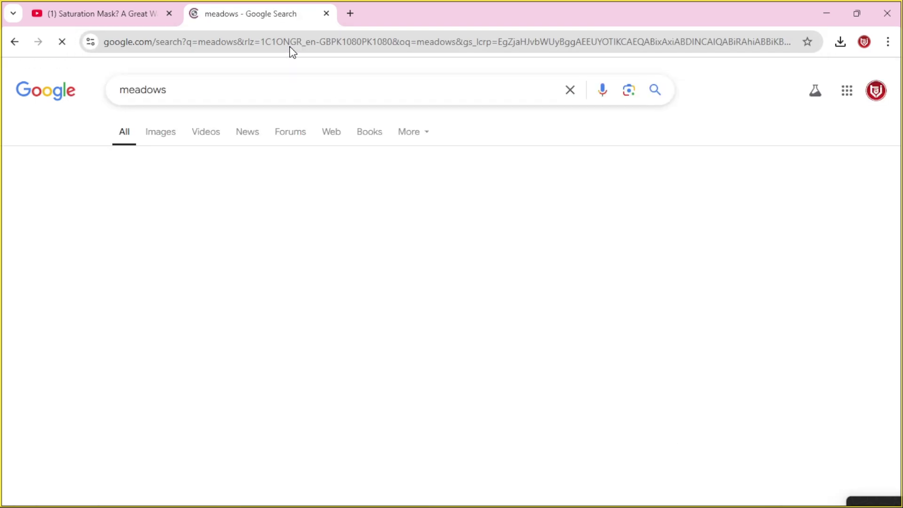
{"action": "left_click", "coordinate": [163, 135]}
{"action": "scroll", "coordinate": [652, 404], "scroll_direction": "down", "scroll_amount": 9}
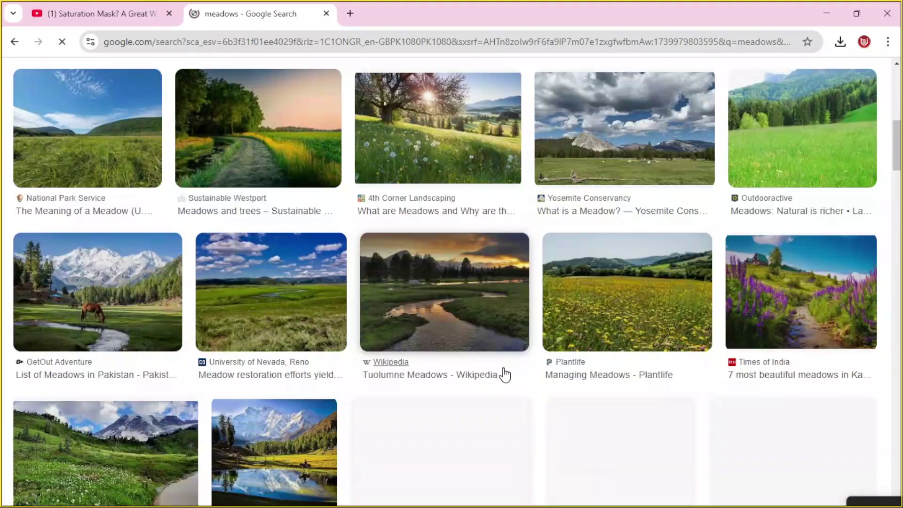
{"action": "scroll", "coordinate": [540, 312], "scroll_direction": "up", "scroll_amount": 1}
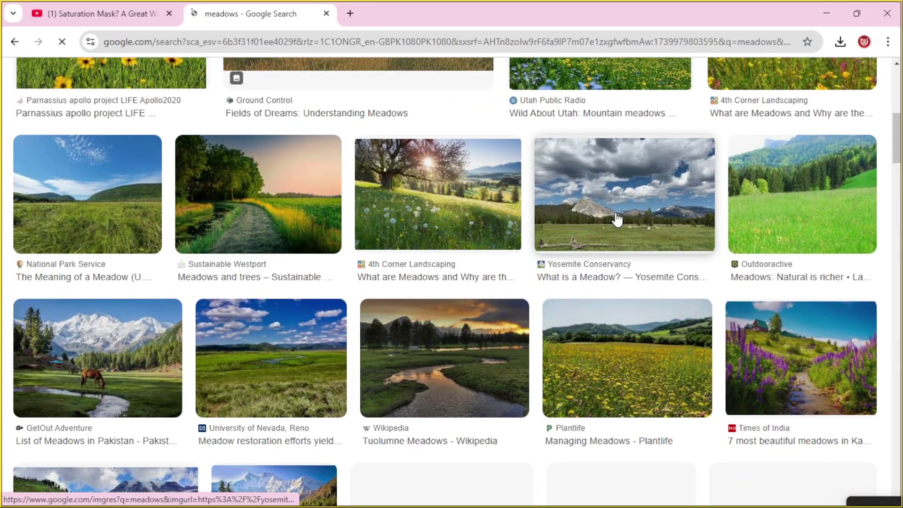
{"action": "left_click", "coordinate": [617, 217]}
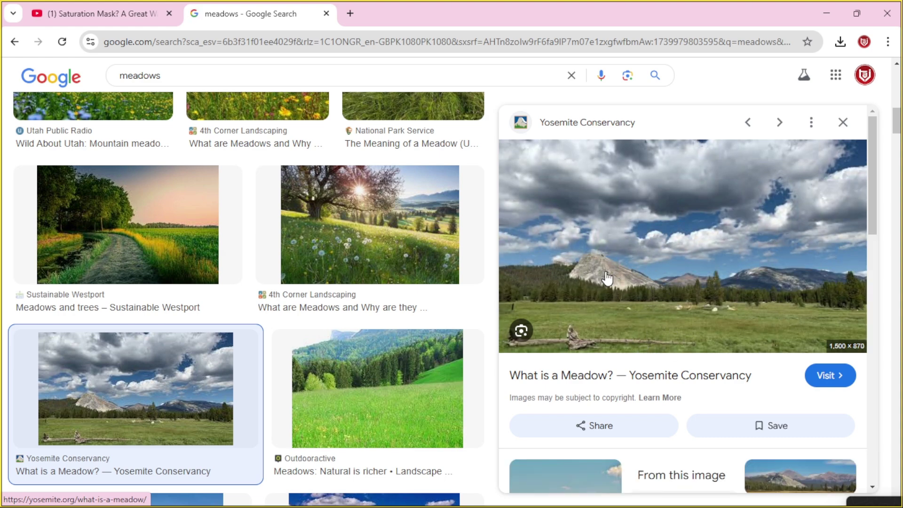
Step: Save the Yosemite meadow photo to the Desktop as a JPEG under its suggested file name
{"action": "right_click", "coordinate": [650, 298]}
{"action": "left_click", "coordinate": [736, 405]}
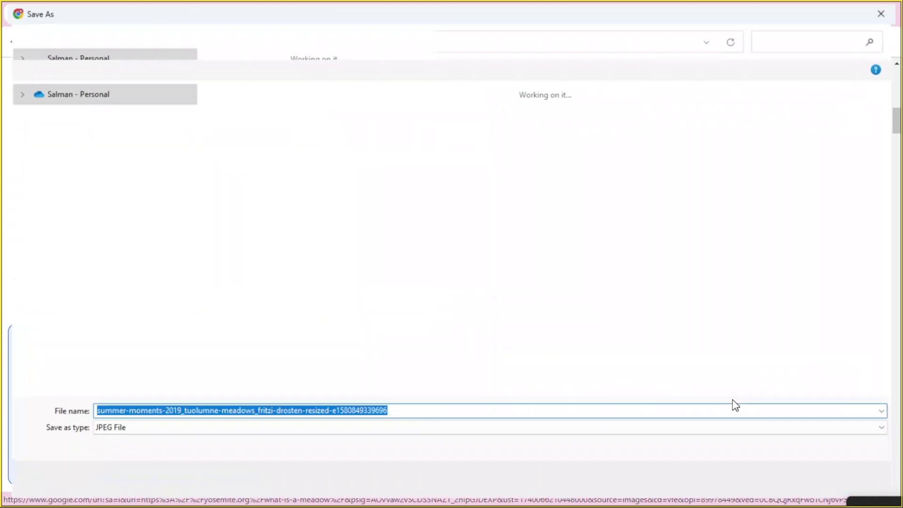
{"action": "left_click", "coordinate": [56, 132]}
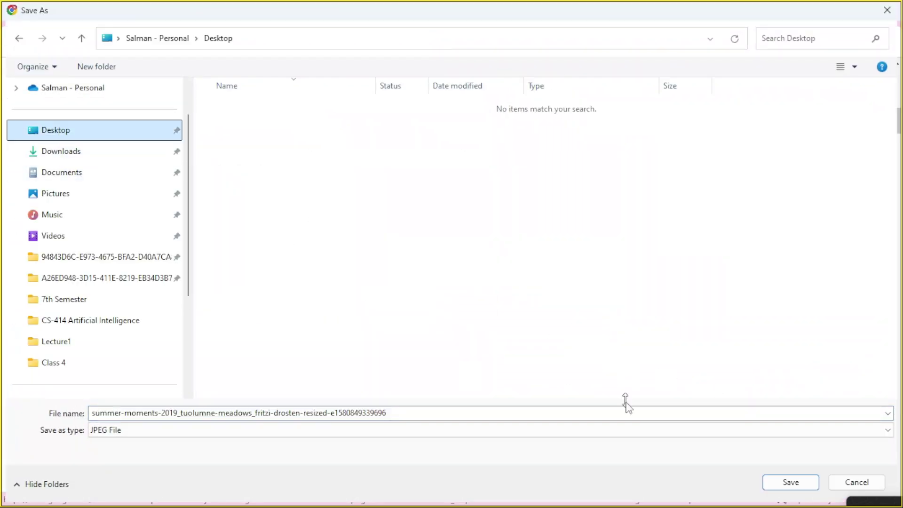
{"action": "key", "text": "Return"}
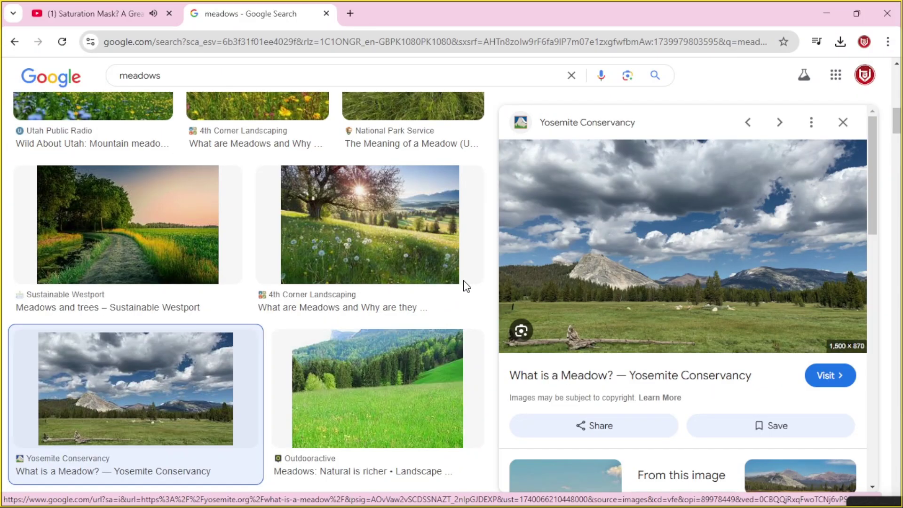
Step: Switch briefly to Photoshop, then return to Chrome and pause the Saturation Mask video on YouTube
{"action": "key", "text": "alt+Tab"}
{"action": "left_click", "coordinate": [465, 282]}
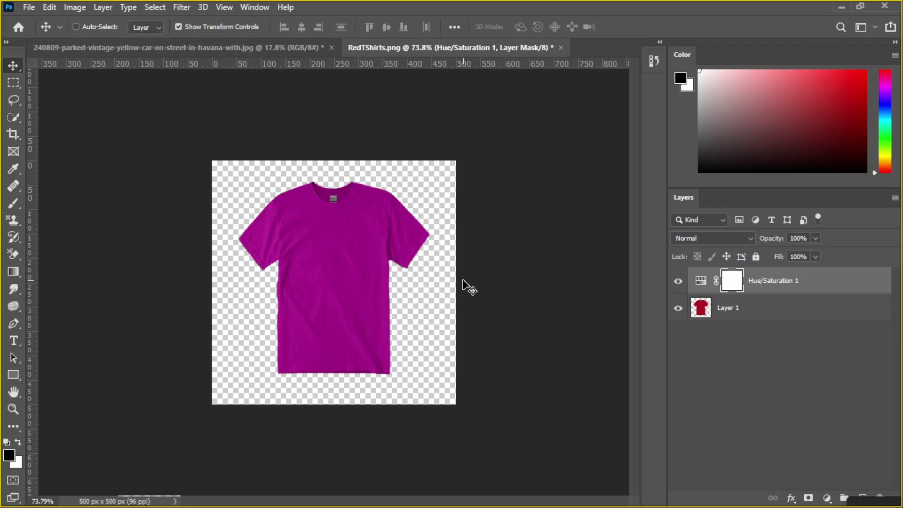
{"action": "key", "text": "alt+Tab"}
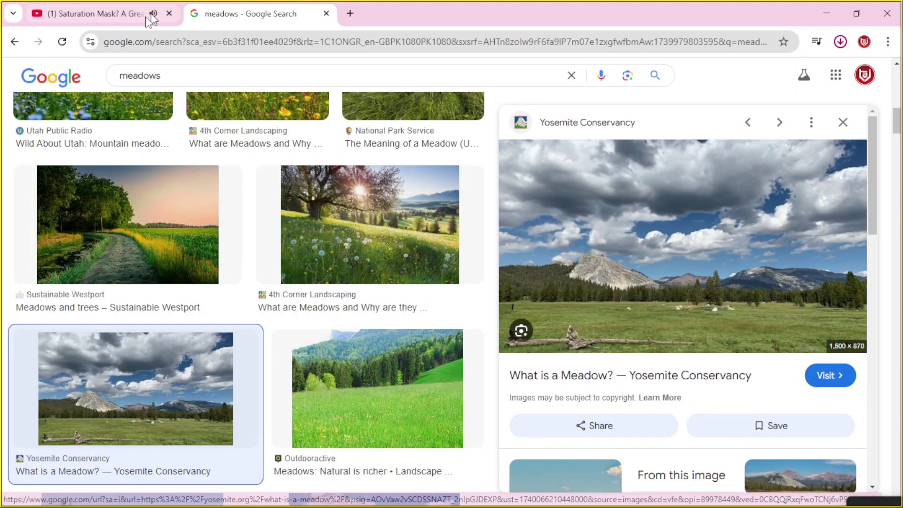
{"action": "left_click", "coordinate": [138, 20]}
{"action": "left_click", "coordinate": [288, 206]}
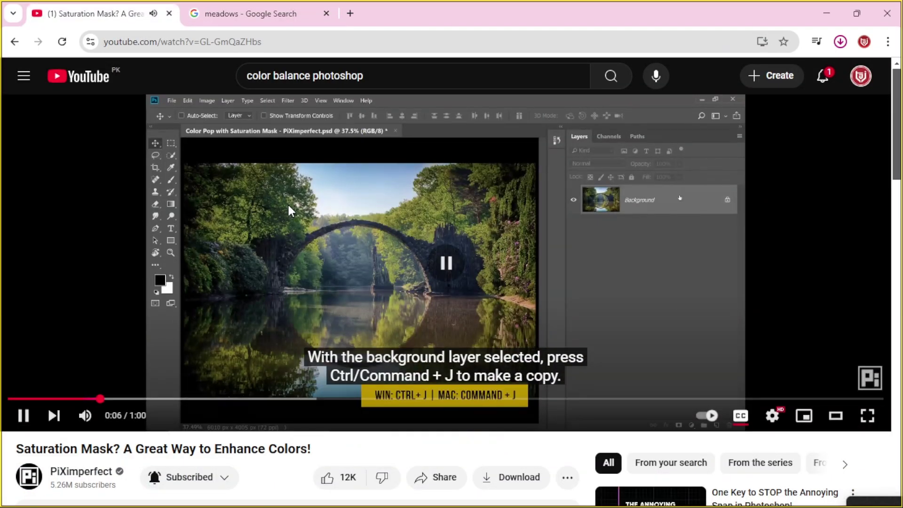
Step: Switch to Photoshop, open the summer-moments-2019 Tuolumne meadows JPEG from the Desktop, and unlock its background layer
{"action": "key", "text": "alt+Tab"}
{"action": "key", "text": "alt+Tab"}
{"action": "key", "text": "alt+Tab"}
{"action": "key", "text": "alt+Tab"}
{"action": "key", "text": "alt+Tab"}
{"action": "key", "text": "alt+Tab"}
{"action": "left_click", "coordinate": [291, 209]}
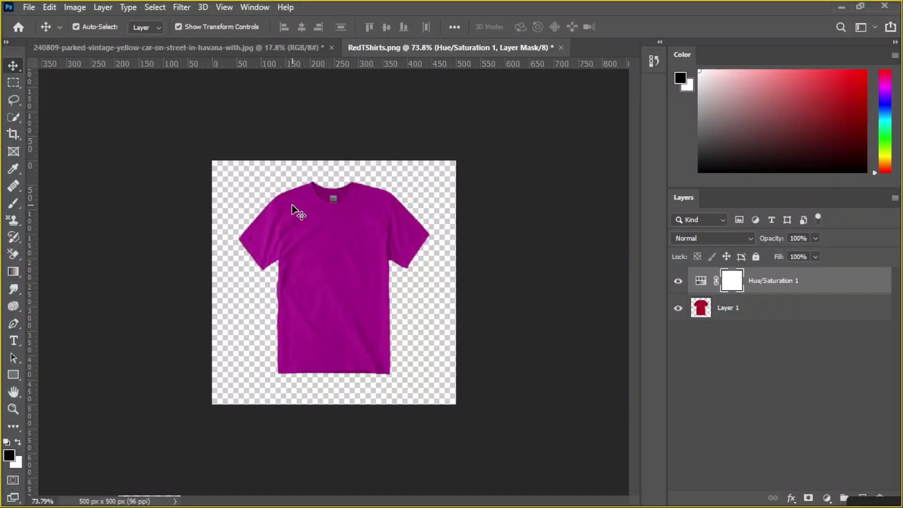
{"action": "key", "text": "ctrl+o"}
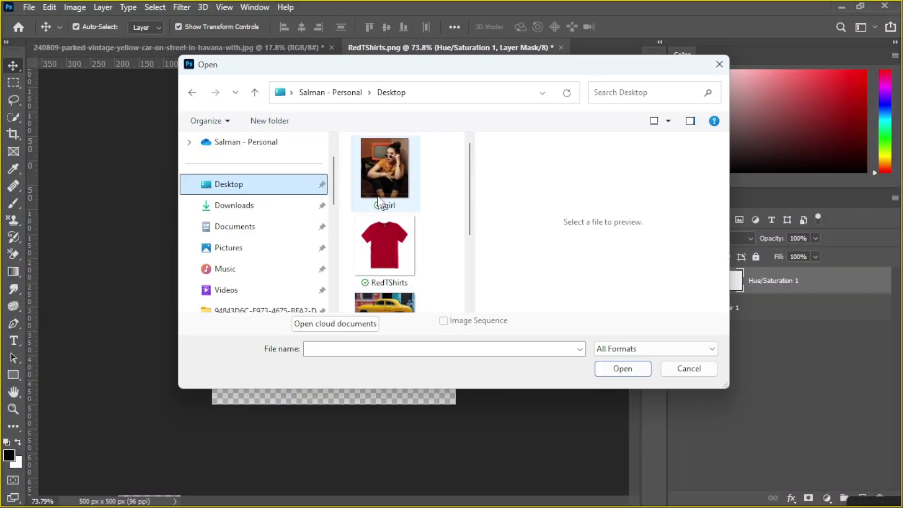
{"action": "scroll", "coordinate": [389, 269], "scroll_direction": "down", "scroll_amount": 3}
{"action": "left_click", "coordinate": [392, 257]}
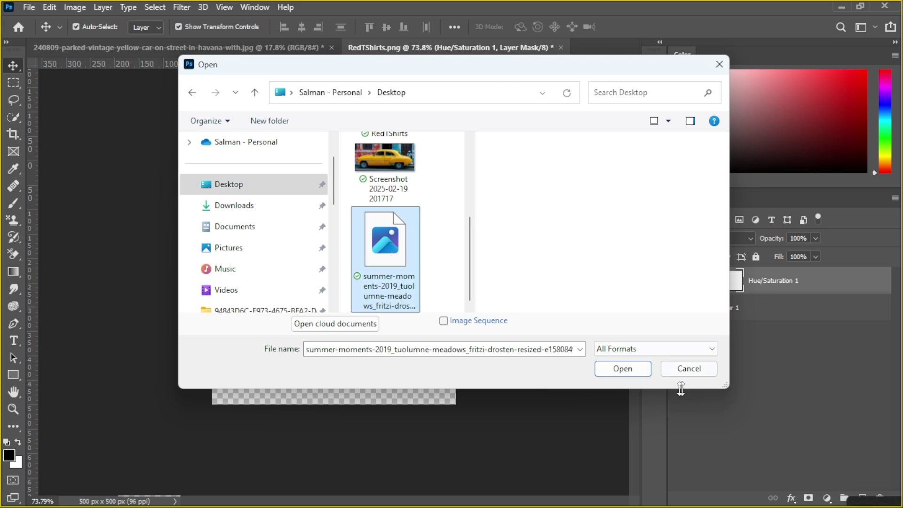
{"action": "left_click", "coordinate": [628, 370]}
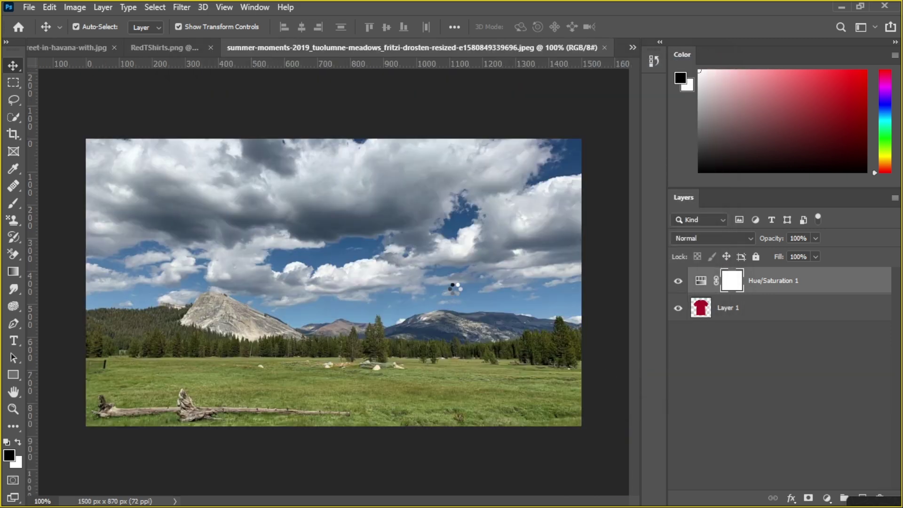
{"action": "left_click", "coordinate": [877, 278]}
{"action": "scroll", "coordinate": [353, 292], "scroll_direction": "up", "scroll_amount": 2}
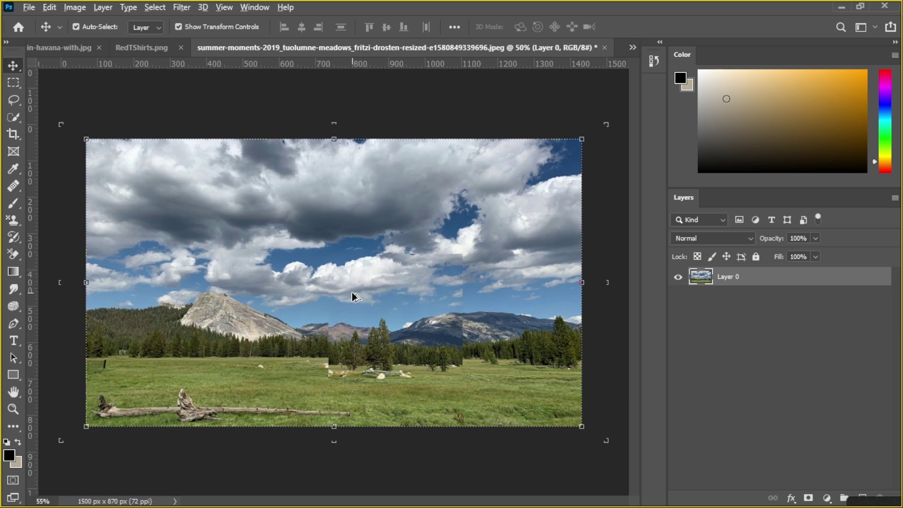
{"action": "scroll", "coordinate": [353, 293], "scroll_direction": "down", "scroll_amount": 1}
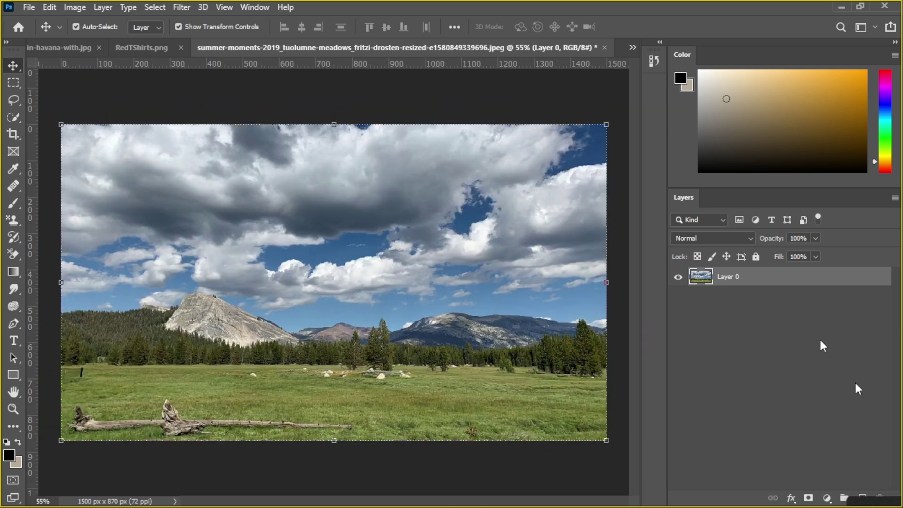
Step: Add a Color Balance adjustment layer above the meadow photo and dock its properties above the Color panel
{"action": "left_click", "coordinate": [827, 498]}
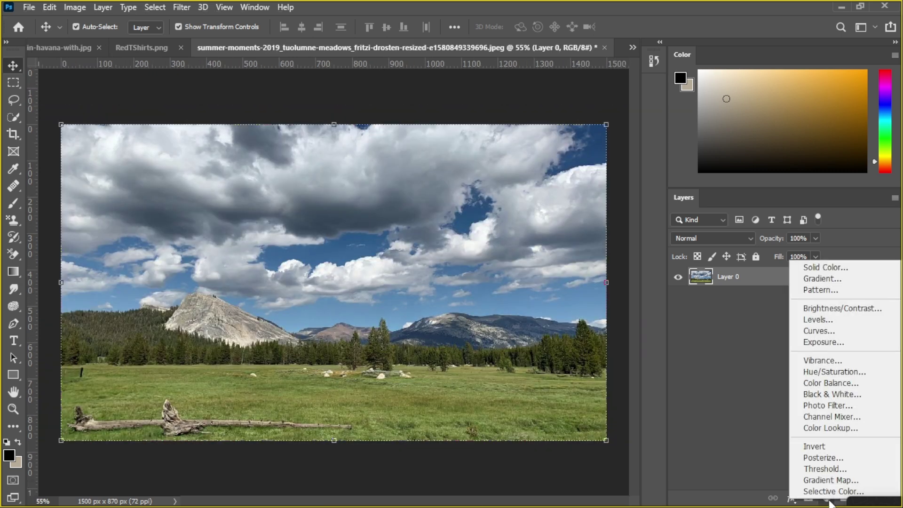
{"action": "left_click", "coordinate": [826, 383]}
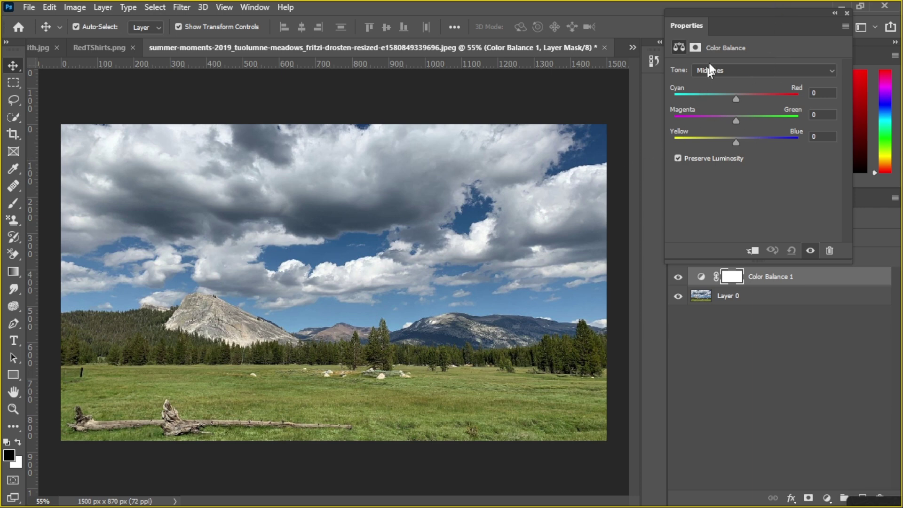
{"action": "left_click_drag", "start_coordinate": [719, 21], "coordinate": [717, 24]}
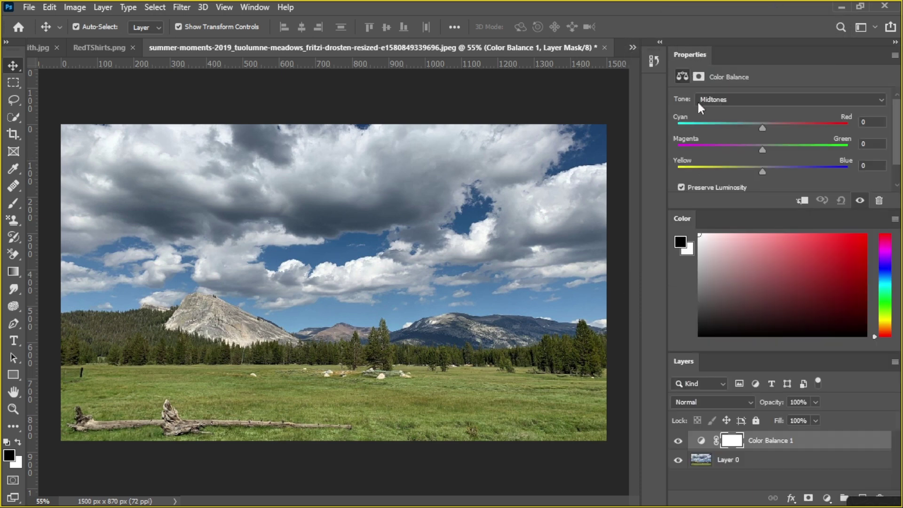
Step: Review the Color Balance tone ranges and inspect the dark trees and grass in the meadow photo up close
{"action": "left_click", "coordinate": [753, 101]}
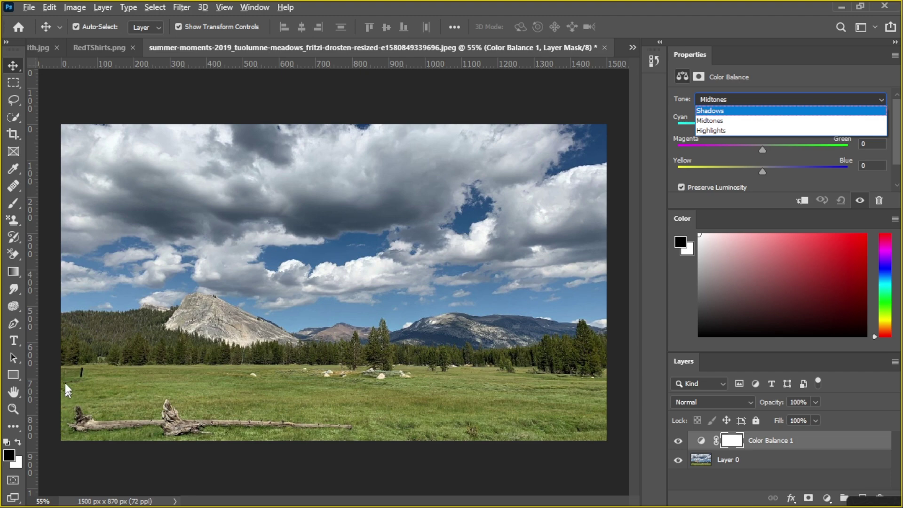
{"action": "left_click", "coordinate": [70, 361]}
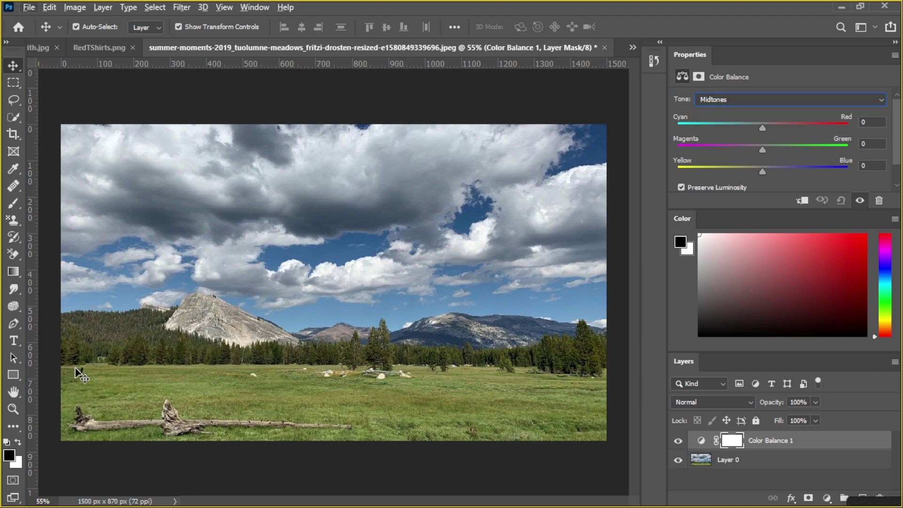
{"action": "left_click", "coordinate": [126, 380]}
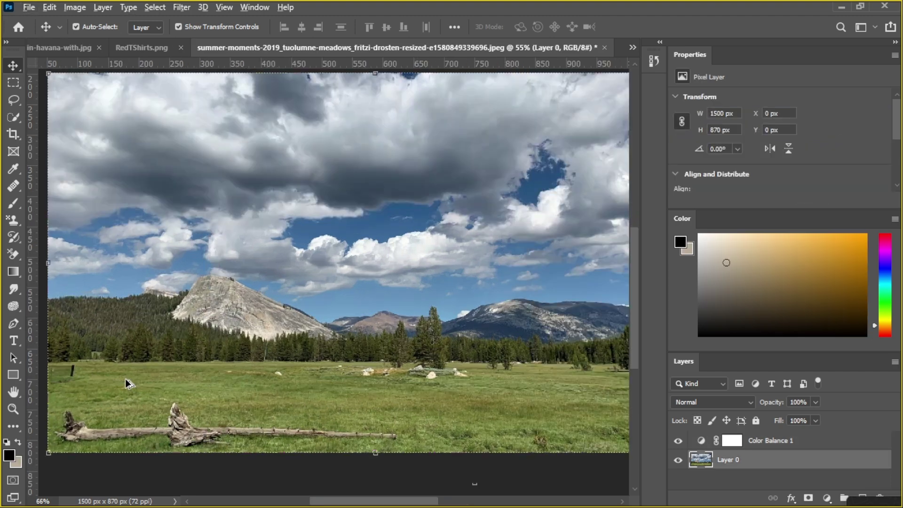
{"action": "scroll", "coordinate": [126, 381], "scroll_direction": "up", "scroll_amount": 2}
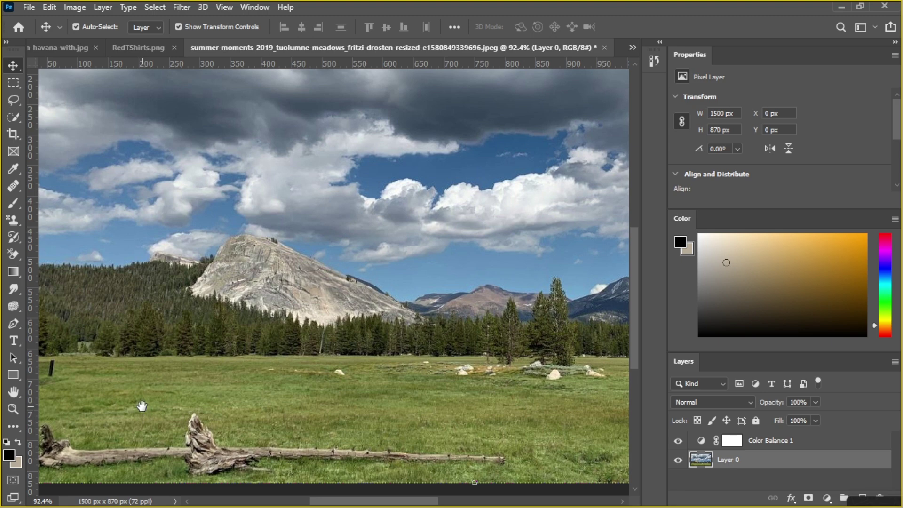
{"action": "scroll", "coordinate": [182, 337], "scroll_direction": "left", "scroll_amount": 3}
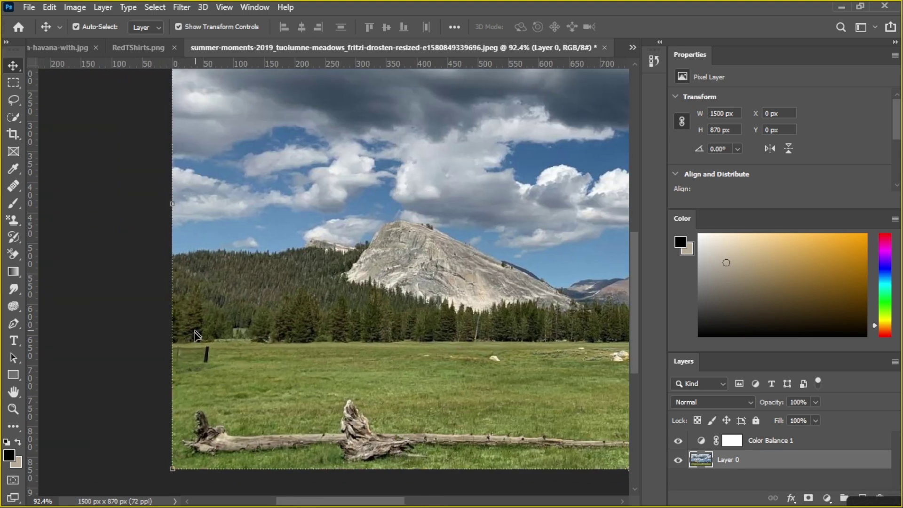
{"action": "scroll", "coordinate": [195, 341], "scroll_direction": "down", "scroll_amount": 1}
{"action": "scroll", "coordinate": [196, 341], "scroll_direction": "down", "scroll_amount": 1}
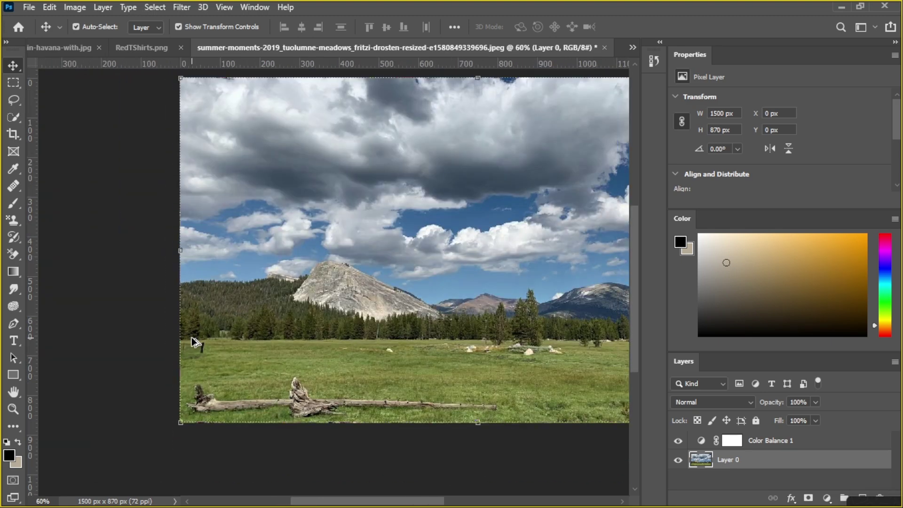
{"action": "scroll", "coordinate": [193, 343], "scroll_direction": "down", "scroll_amount": 2}
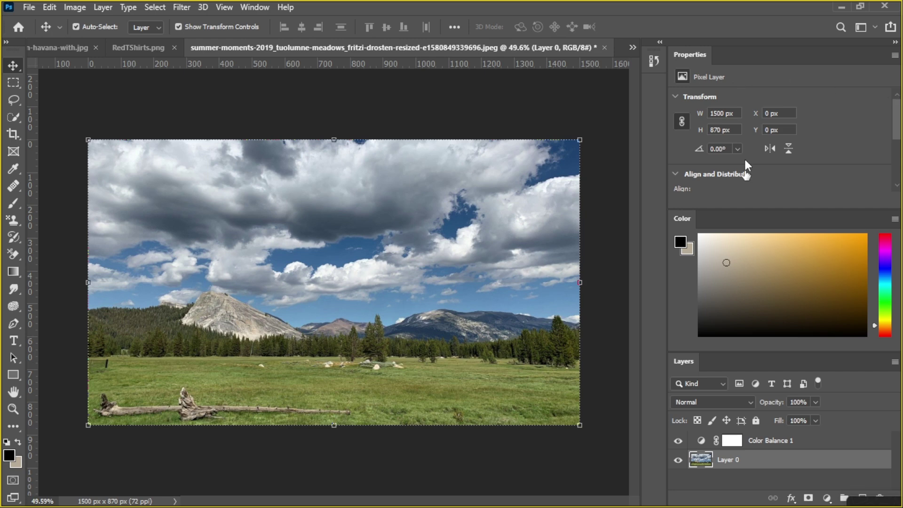
Step: Reselect the Color Balance 1 layer and set its tone range to Highlights
{"action": "left_click", "coordinate": [794, 440]}
{"action": "left_click", "coordinate": [711, 99]}
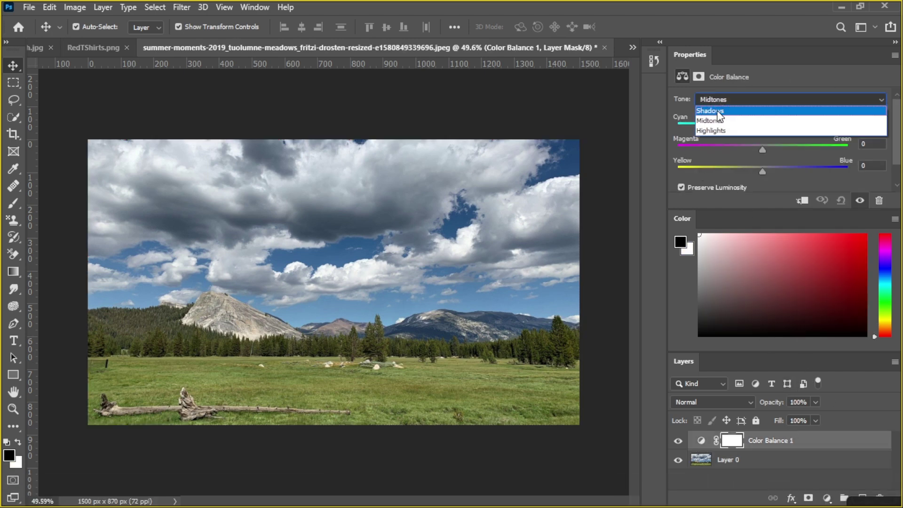
{"action": "left_click", "coordinate": [717, 130]}
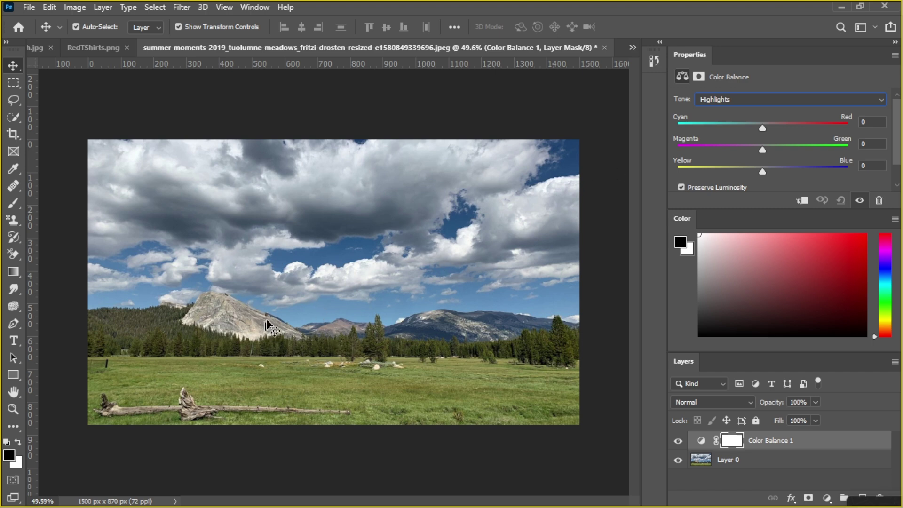
Step: Set the Color Balance layer's Highlights to Red +42, Green +69 and Blue +56
{"action": "left_click", "coordinate": [732, 99]}
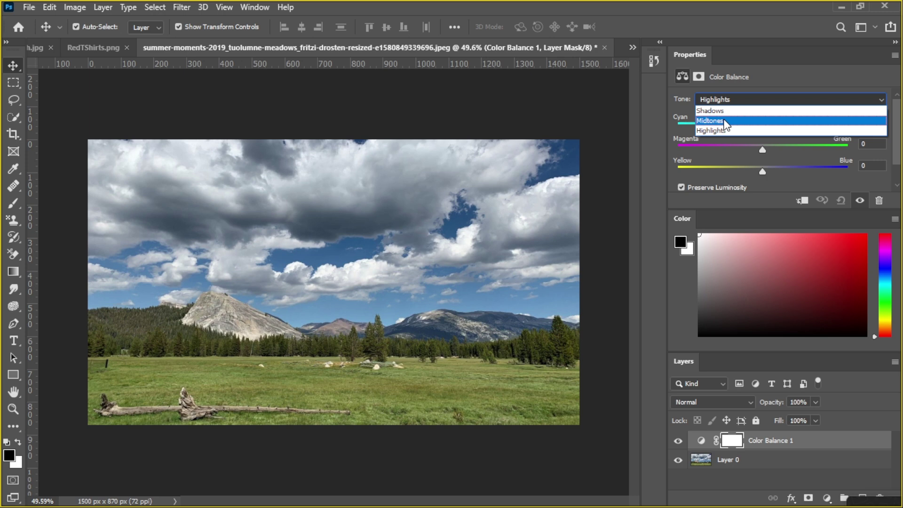
{"action": "left_click", "coordinate": [718, 100]}
{"action": "left_click", "coordinate": [717, 99]}
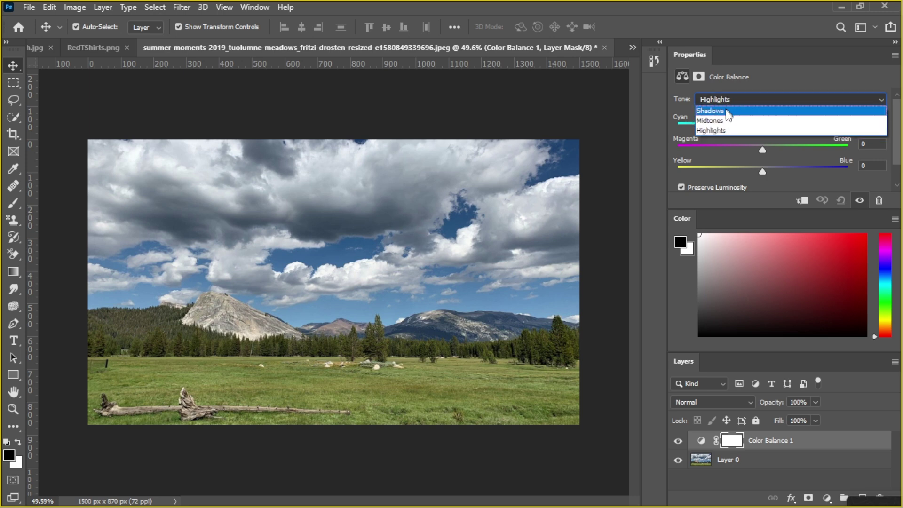
{"action": "left_click", "coordinate": [726, 132]}
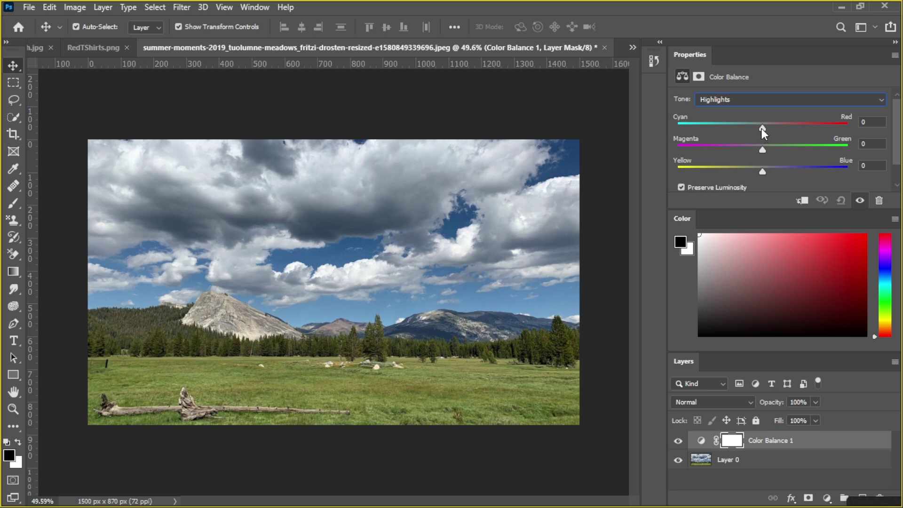
{"action": "left_click_drag", "start_coordinate": [761, 128], "coordinate": [808, 124]}
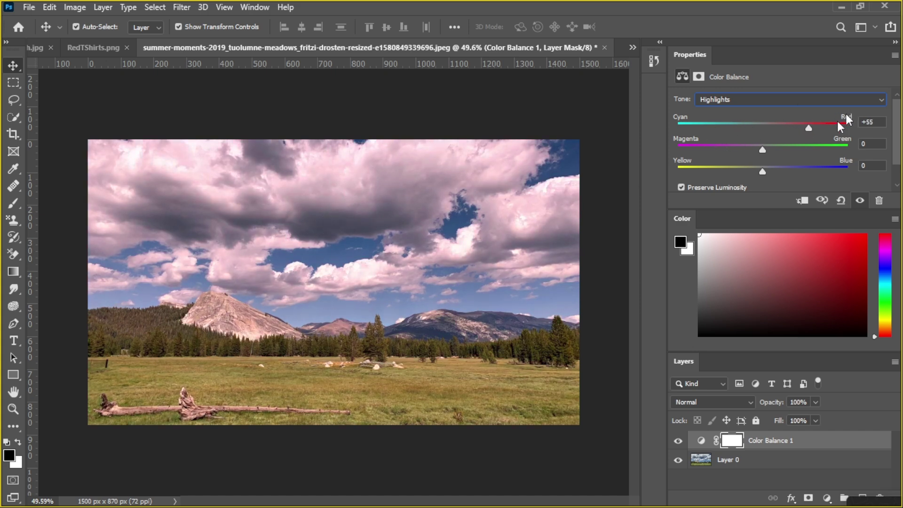
{"action": "left_click_drag", "start_coordinate": [807, 126], "coordinate": [831, 127]}
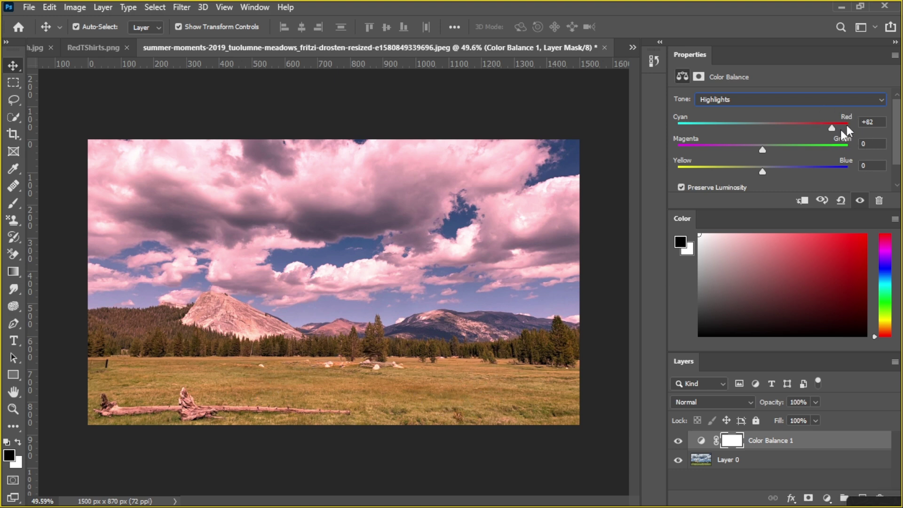
{"action": "left_click_drag", "start_coordinate": [832, 127], "coordinate": [810, 134]}
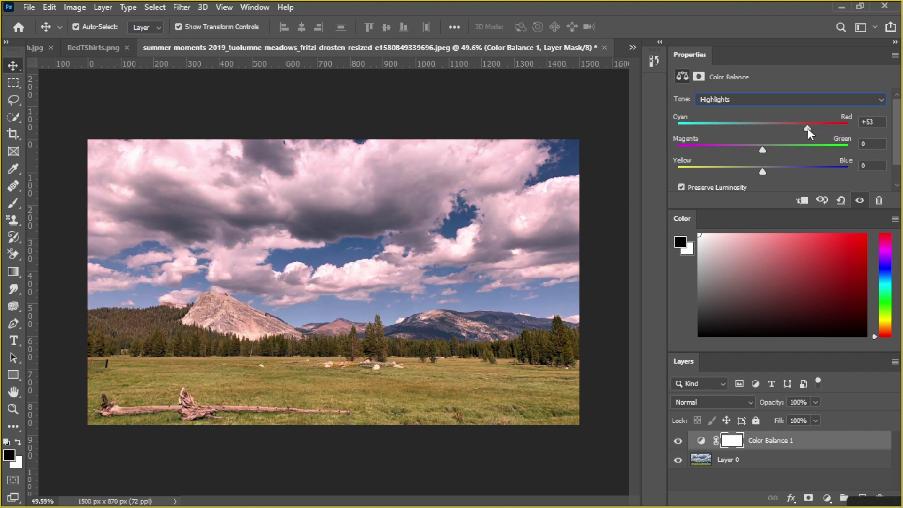
{"action": "left_click_drag", "start_coordinate": [763, 151], "coordinate": [807, 151]}
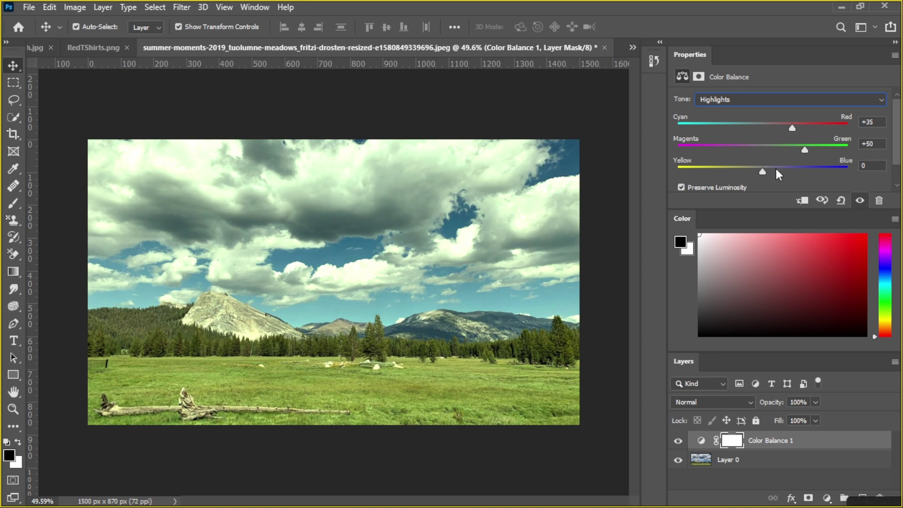
{"action": "left_click_drag", "start_coordinate": [762, 172], "coordinate": [815, 151]}
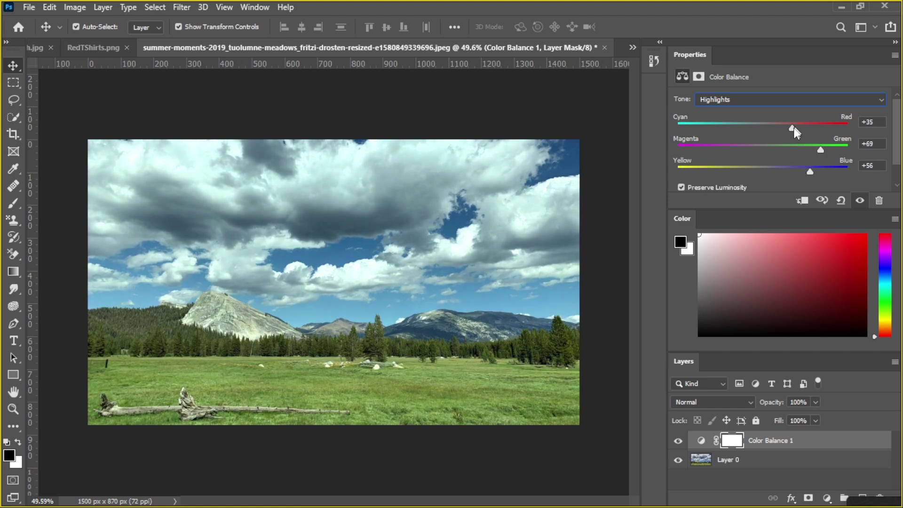
{"action": "left_click_drag", "start_coordinate": [792, 134], "coordinate": [792, 132]}
Step: Toggle the Color Balance 1 layer's visibility repeatedly to compare the photo with and without the highlights adjustment
{"action": "left_click", "coordinate": [677, 441]}
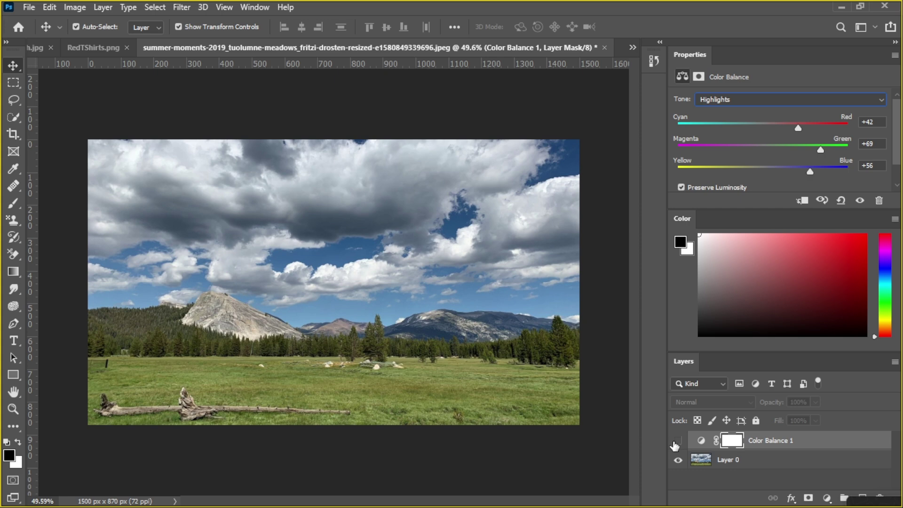
{"action": "left_click", "coordinate": [678, 442]}
{"action": "left_click", "coordinate": [678, 442]}
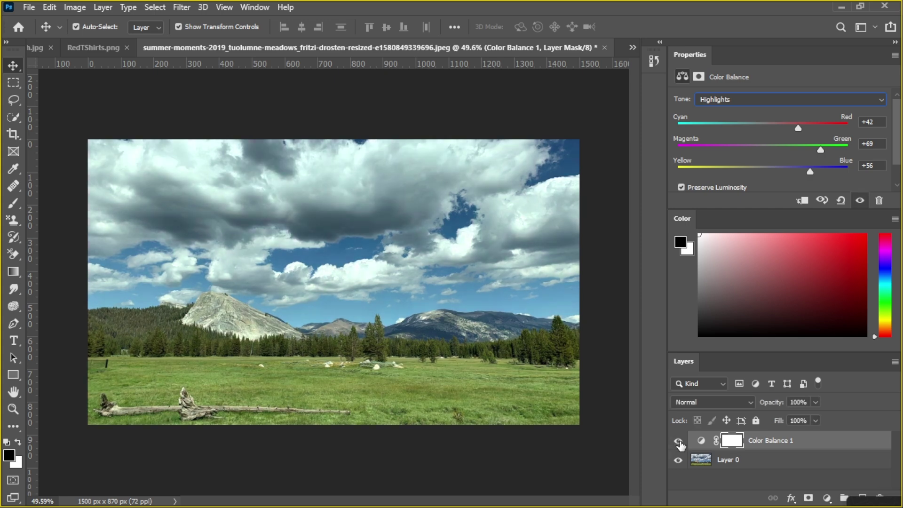
{"action": "left_click", "coordinate": [678, 442]}
{"action": "left_click", "coordinate": [679, 442]}
{"action": "left_click", "coordinate": [679, 442]}
{"action": "left_click", "coordinate": [679, 442]}
Step: Switch the Color Balance tone range to Shadows and set Red to +66, Green to +61 and Blue to +34
{"action": "left_click", "coordinate": [745, 99]}
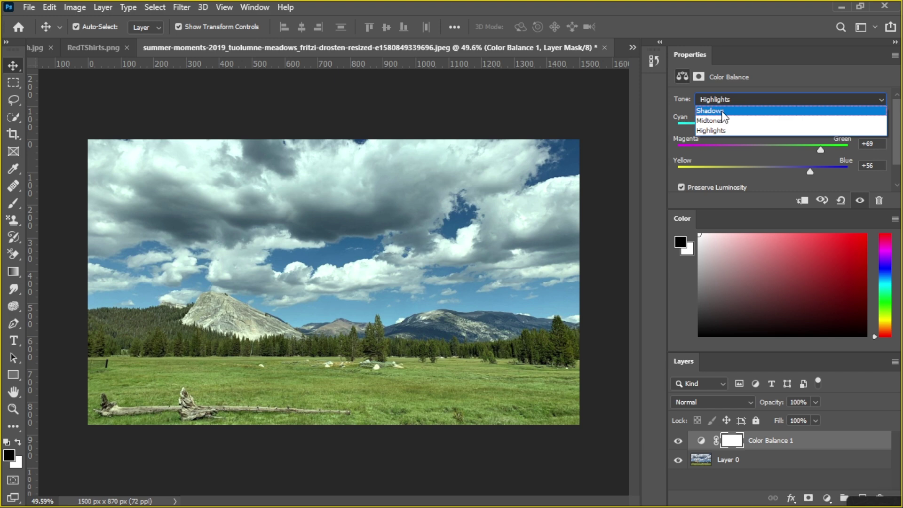
{"action": "left_click", "coordinate": [721, 111]}
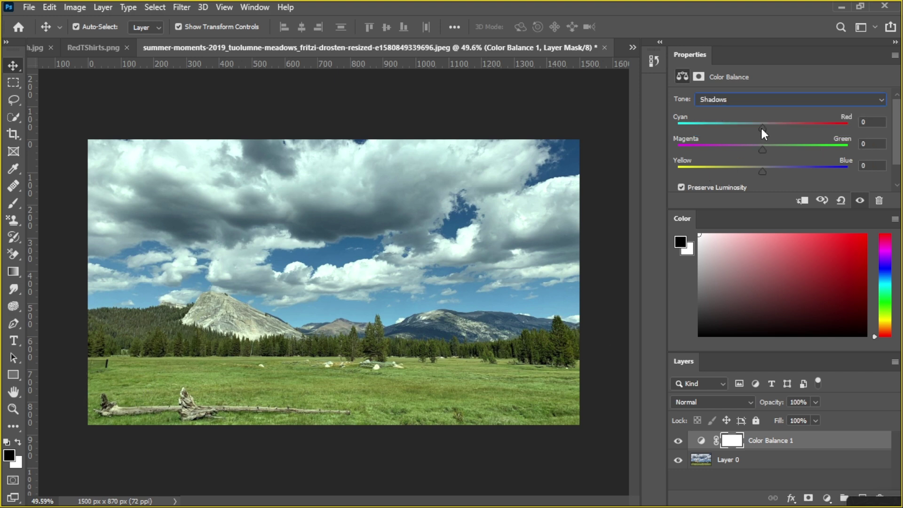
{"action": "left_click_drag", "start_coordinate": [763, 153], "coordinate": [780, 147]}
{"action": "mouse_move", "coordinate": [781, 151]}
{"action": "left_mouse_down"}
{"action": "mouse_move", "coordinate": [809, 149]}
{"action": "mouse_move", "coordinate": [792, 149]}
{"action": "left_mouse_up"}
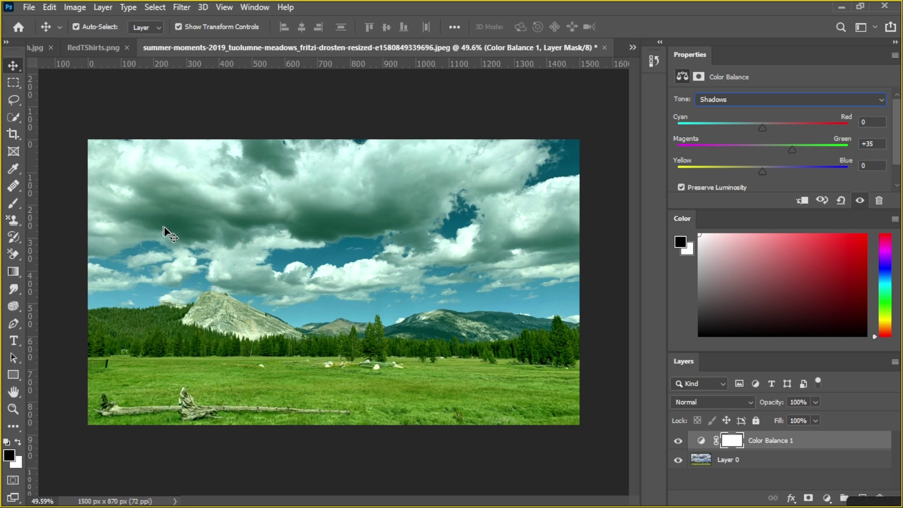
{"action": "left_click_drag", "start_coordinate": [795, 147], "coordinate": [755, 154]}
{"action": "left_click_drag", "start_coordinate": [781, 152], "coordinate": [789, 171]}
{"action": "left_click_drag", "start_coordinate": [768, 134], "coordinate": [811, 123]}
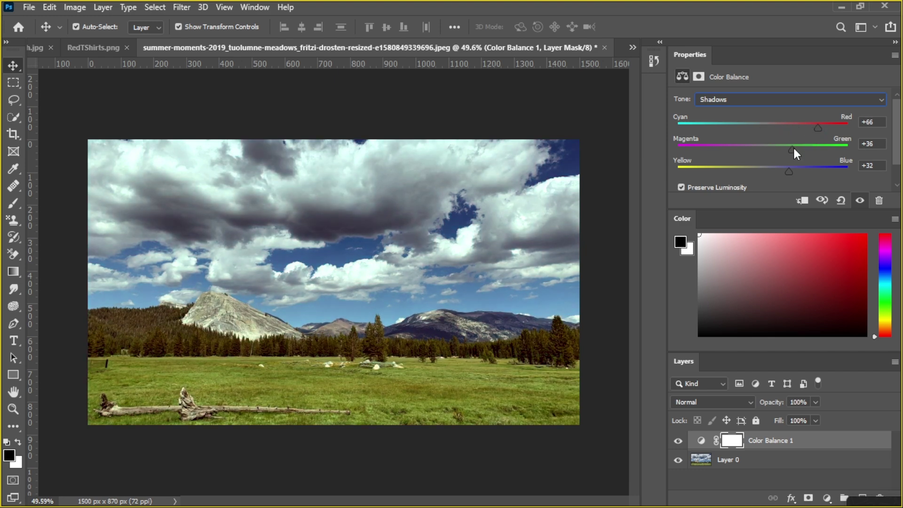
{"action": "left_click_drag", "start_coordinate": [794, 149], "coordinate": [791, 171]}
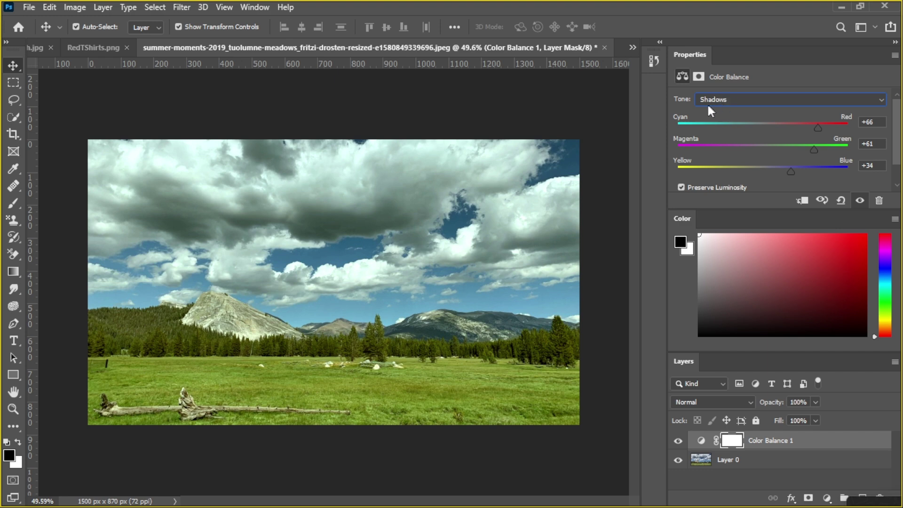
Step: Toggle the Color Balance 1 layer off and on to compare the original photo with the combined highlights and shadows adjustment
{"action": "left_click", "coordinate": [678, 441]}
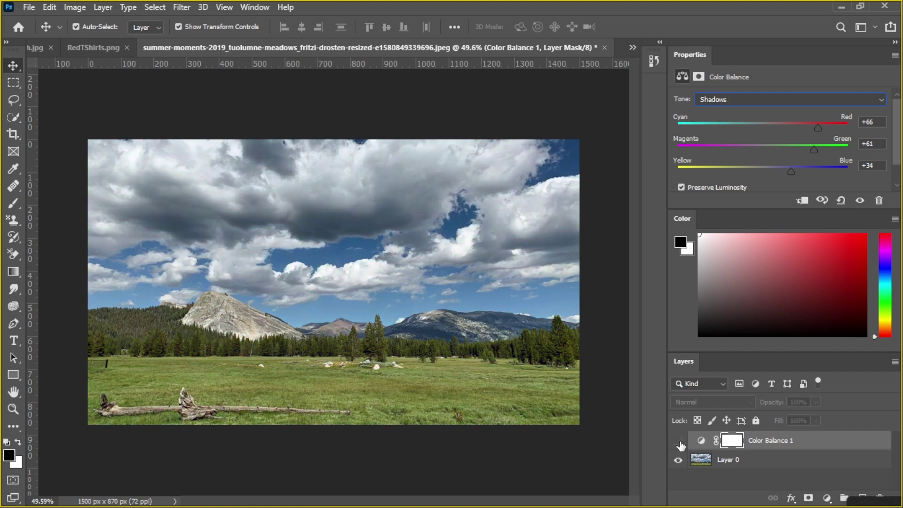
{"action": "left_click", "coordinate": [678, 441]}
{"action": "left_click", "coordinate": [678, 441]}
{"action": "left_click", "coordinate": [678, 441]}
{"action": "left_click", "coordinate": [678, 441]}
{"action": "left_click", "coordinate": [678, 441]}
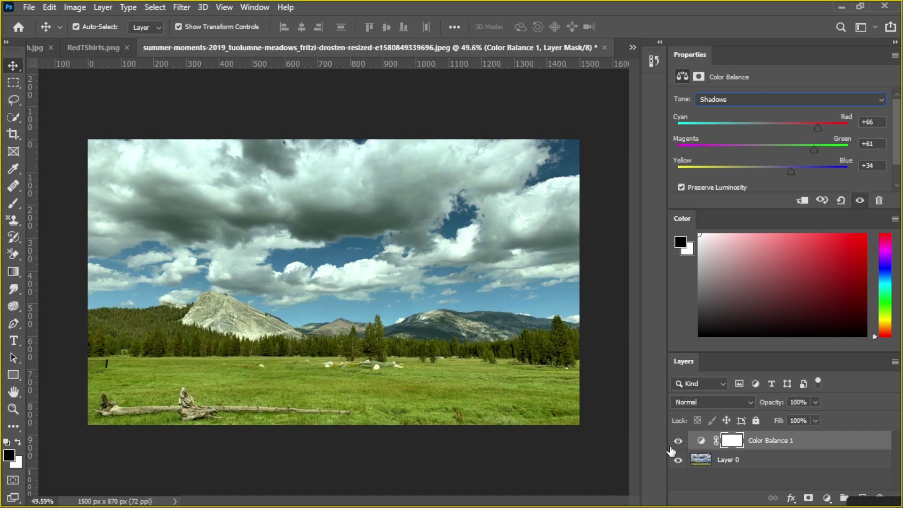
Step: Set the Color Balance Midtones to Red +2 and Green +3, and delete the Color Balance 1 layer
{"action": "left_click", "coordinate": [724, 100]}
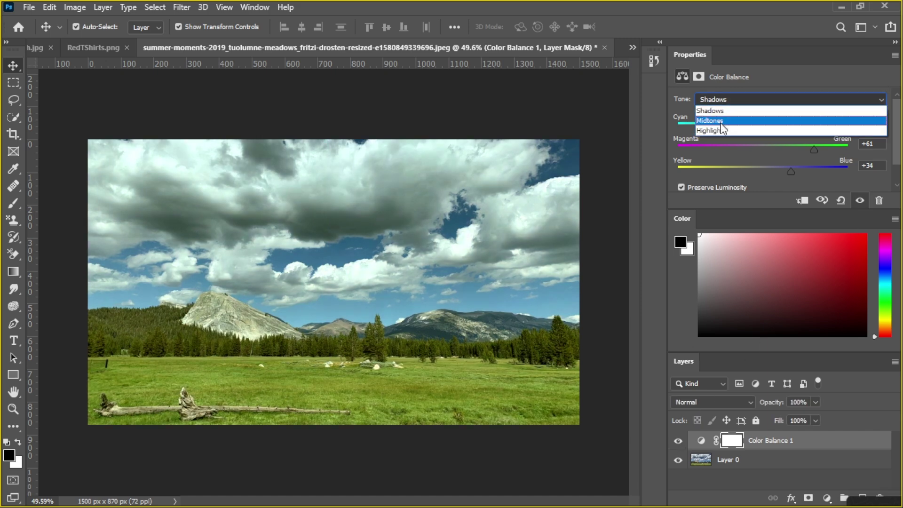
{"action": "left_click", "coordinate": [714, 121]}
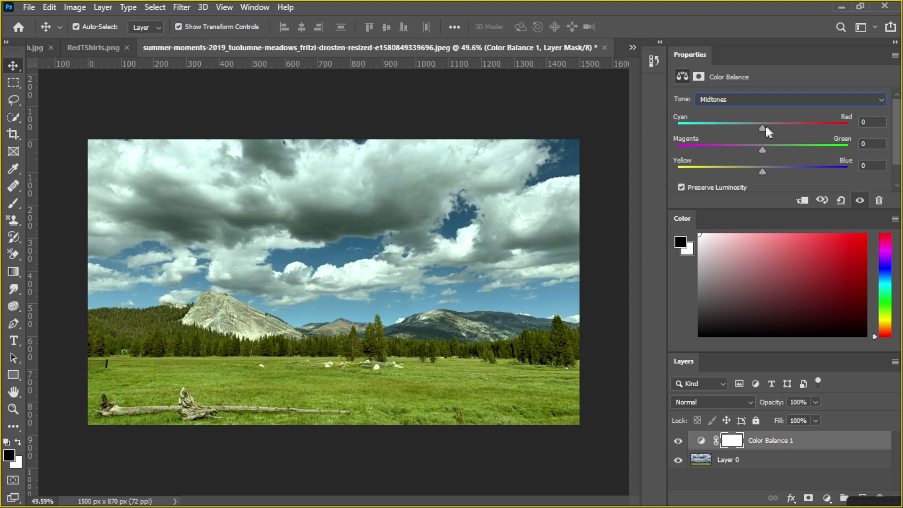
{"action": "left_click_drag", "start_coordinate": [765, 127], "coordinate": [765, 148]}
{"action": "left_click", "coordinate": [819, 446]}
{"action": "key", "text": "Delete"}
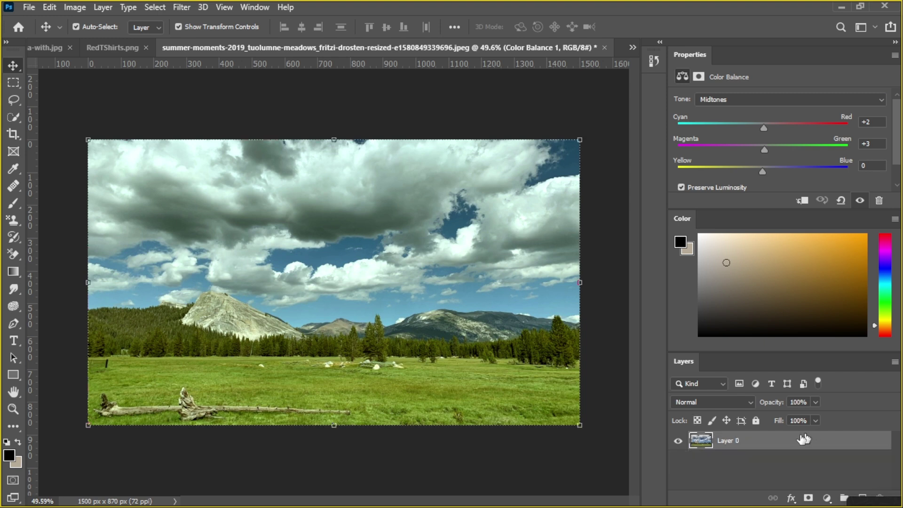
Step: Try a Vibrance adjustment layer on the meadow photo with Vibrance +100 and Saturation -2, and delete the layer
{"action": "left_click", "coordinate": [827, 498]}
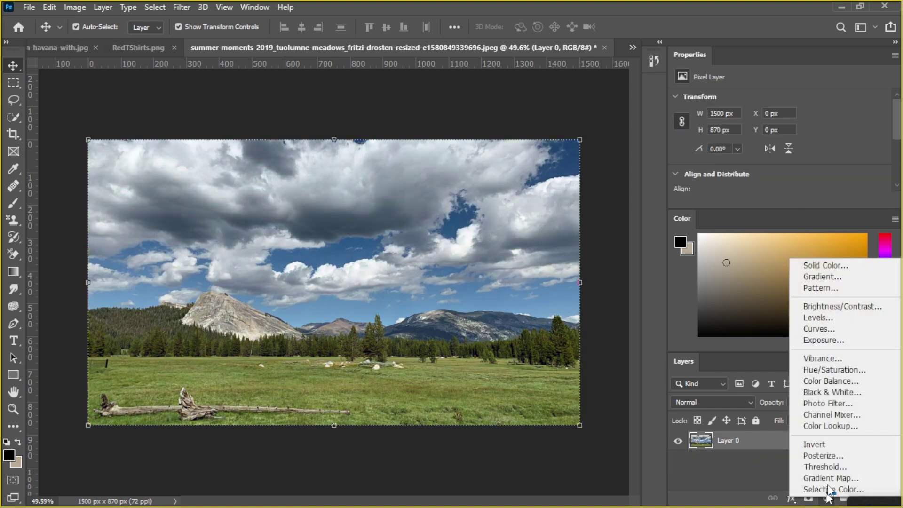
{"action": "left_click", "coordinate": [834, 360]}
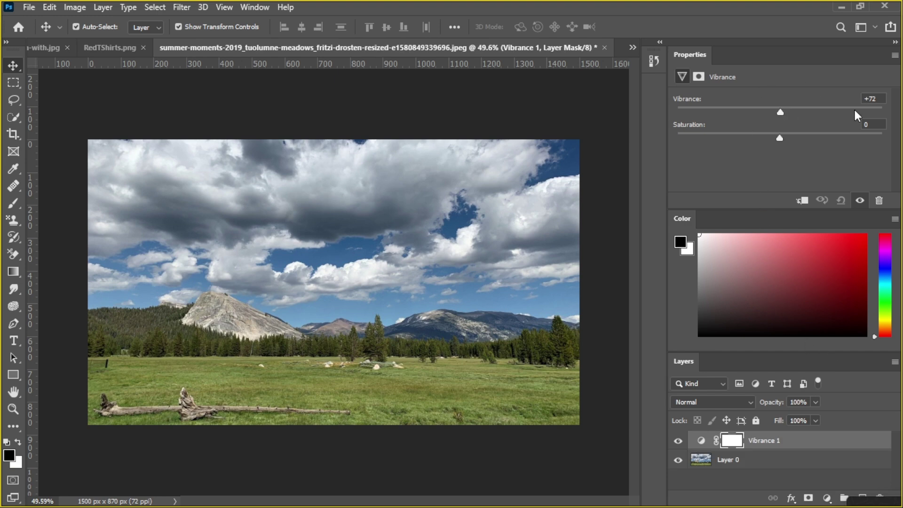
{"action": "left_click_drag", "start_coordinate": [855, 115], "coordinate": [895, 102]}
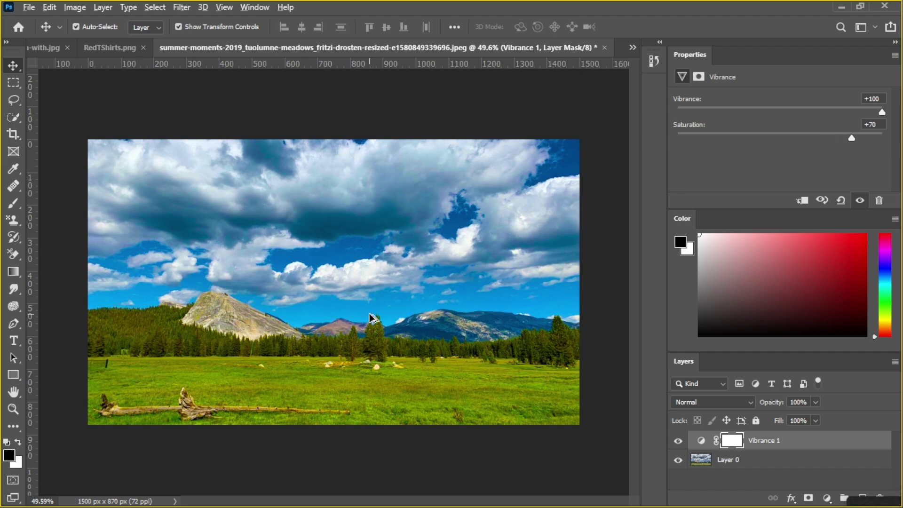
{"action": "scroll", "coordinate": [369, 314], "scroll_direction": "up", "scroll_amount": 1}
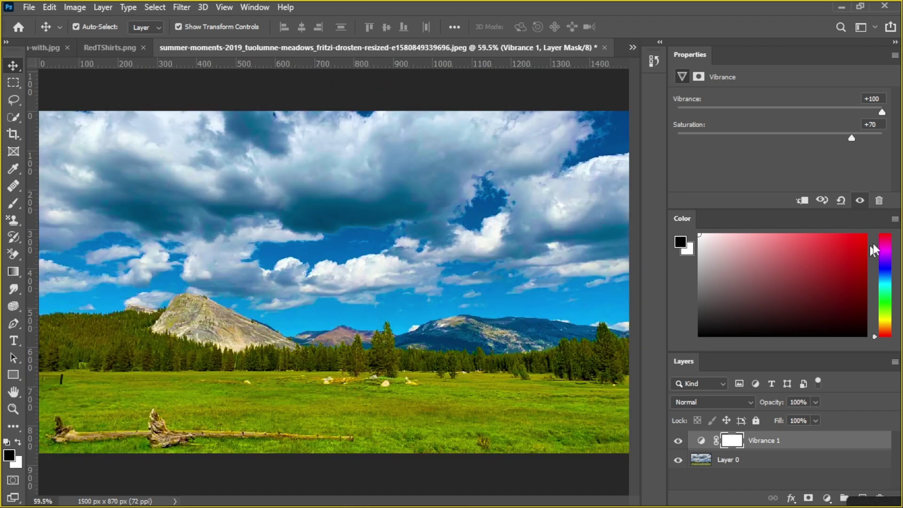
{"action": "scroll", "coordinate": [504, 228], "scroll_direction": "down", "scroll_amount": 1}
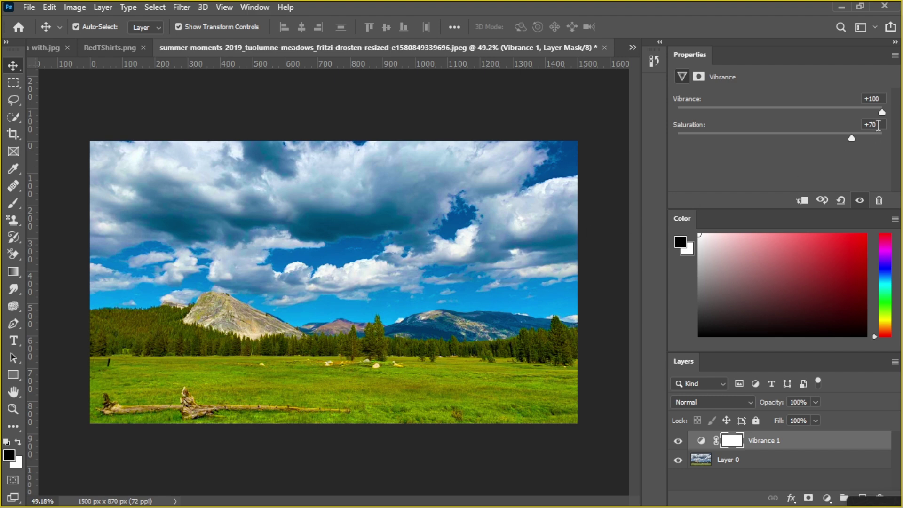
{"action": "left_click_drag", "start_coordinate": [805, 140], "coordinate": [778, 140]}
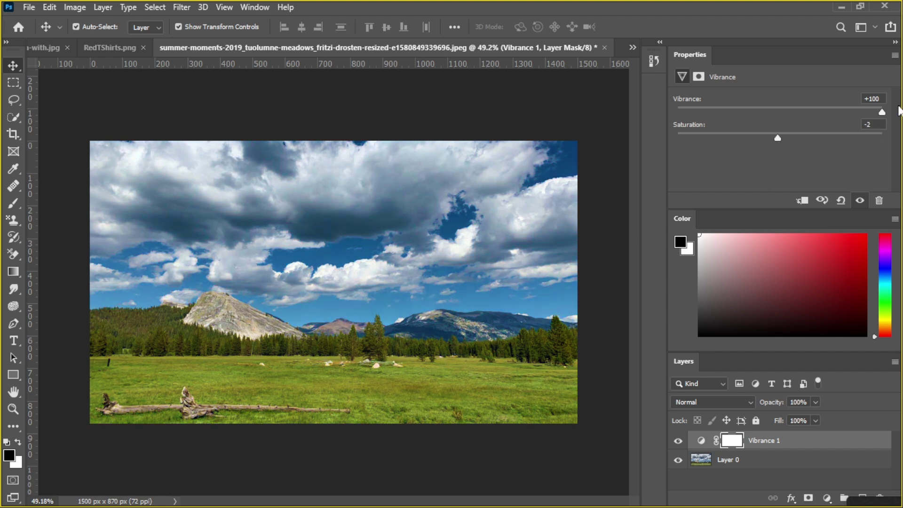
{"action": "key", "text": "Delete"}
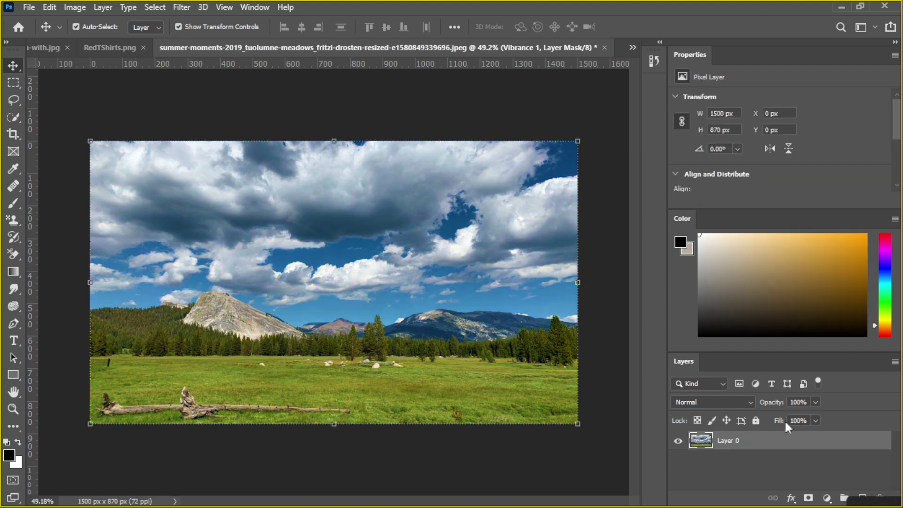
Step: Try an Invert adjustment layer above the meadow photo and undo it
{"action": "left_click", "coordinate": [827, 499]}
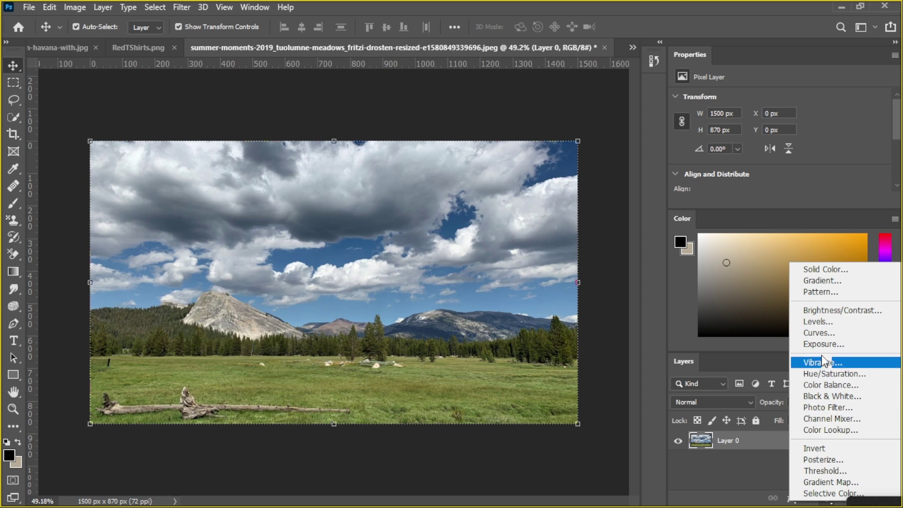
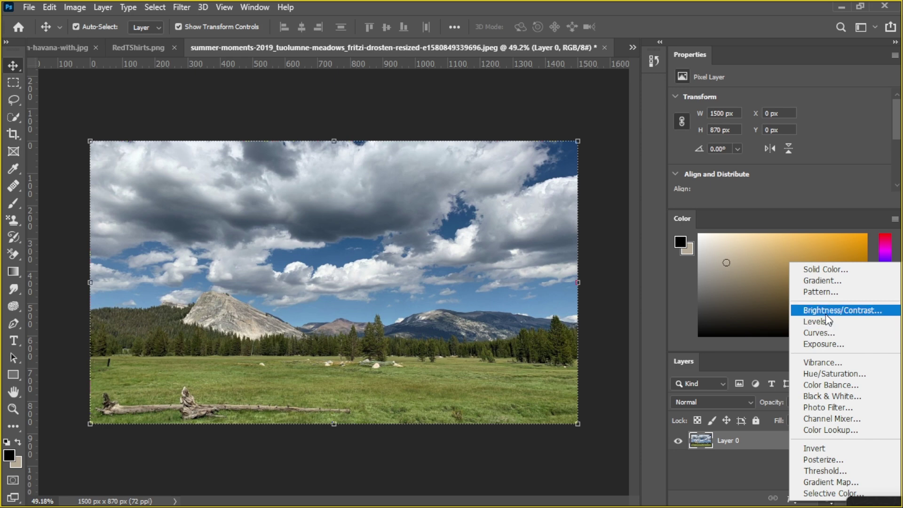
{"action": "left_click", "coordinate": [828, 446]}
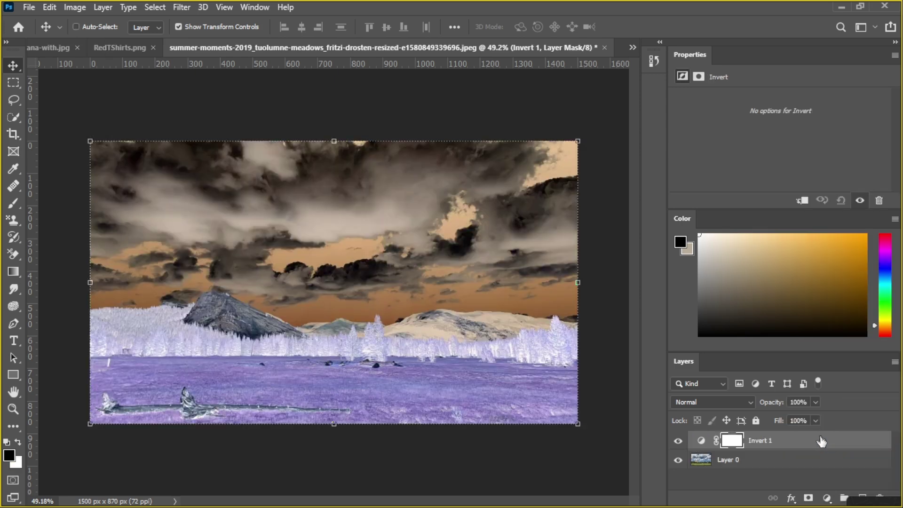
{"action": "key", "text": "ctrl+z"}
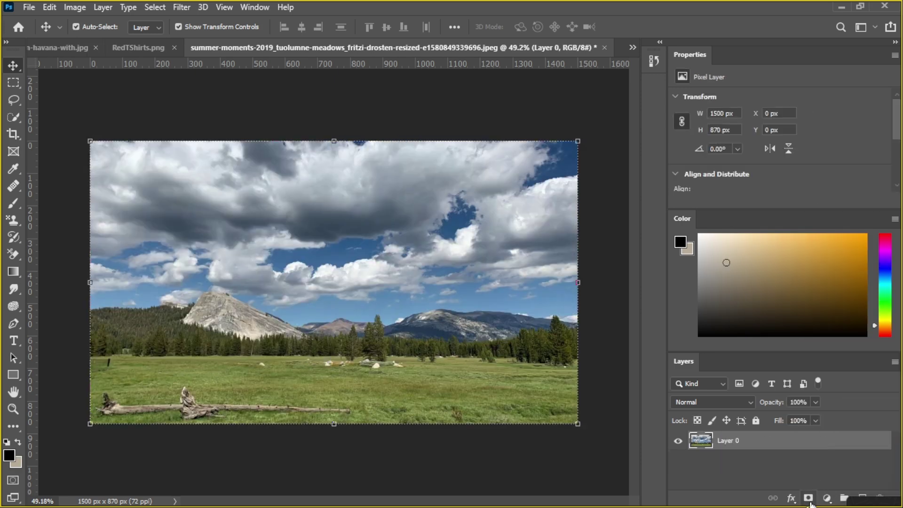
Step: Preview a Posterize adjustment with 4 levels on Layer 0 and cancel it
{"action": "left_click", "coordinate": [75, 7]}
{"action": "mouse_move", "coordinate": [94, 41]}
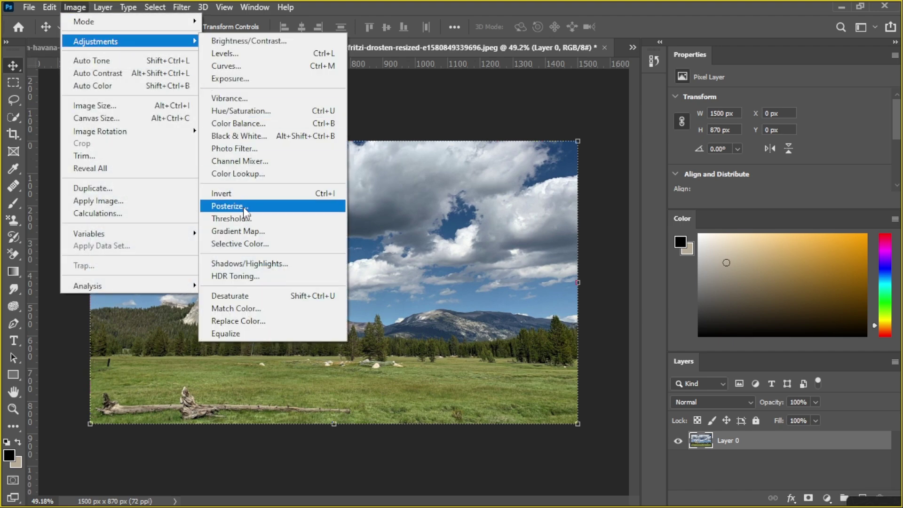
{"action": "left_click", "coordinate": [227, 206]}
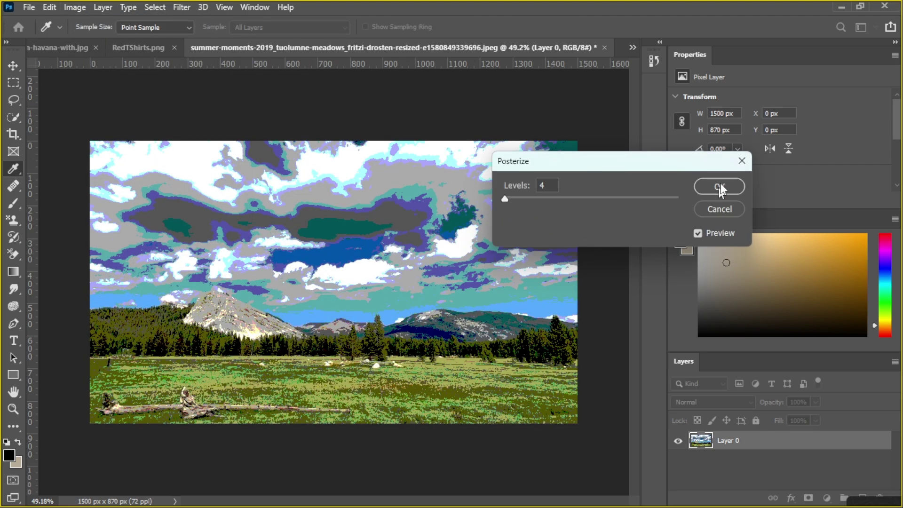
{"action": "left_click", "coordinate": [741, 162]}
Step: Preview a Threshold adjustment at level 128 on Layer 0 and cancel it
{"action": "left_click", "coordinate": [75, 7]}
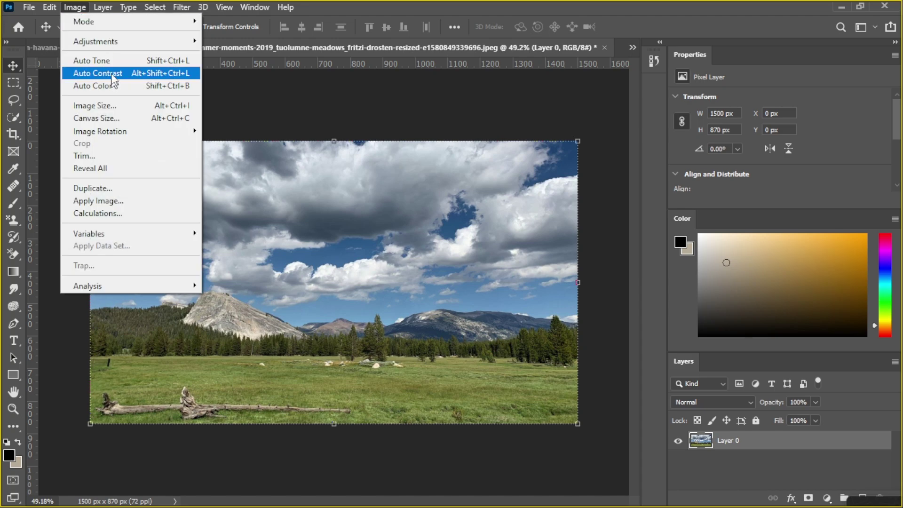
{"action": "mouse_move", "coordinate": [113, 42]}
{"action": "left_click", "coordinate": [231, 219]}
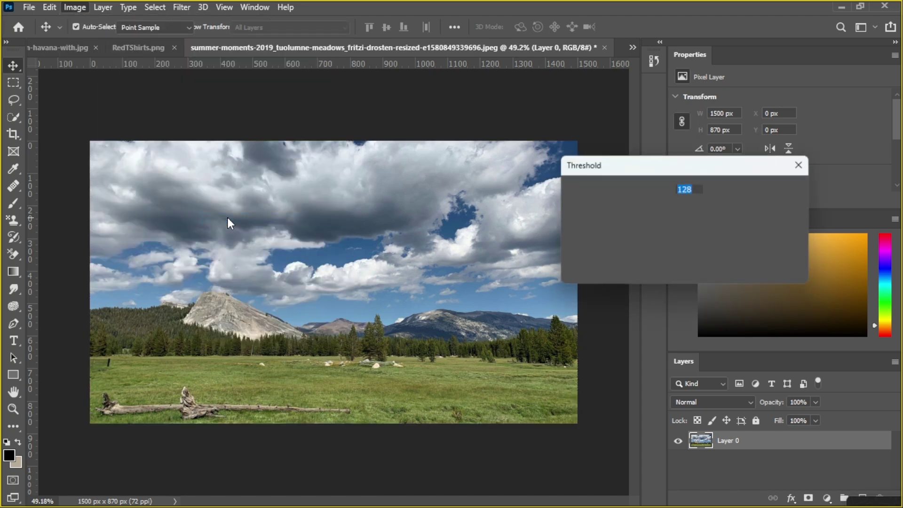
{"action": "left_click", "coordinate": [800, 164]}
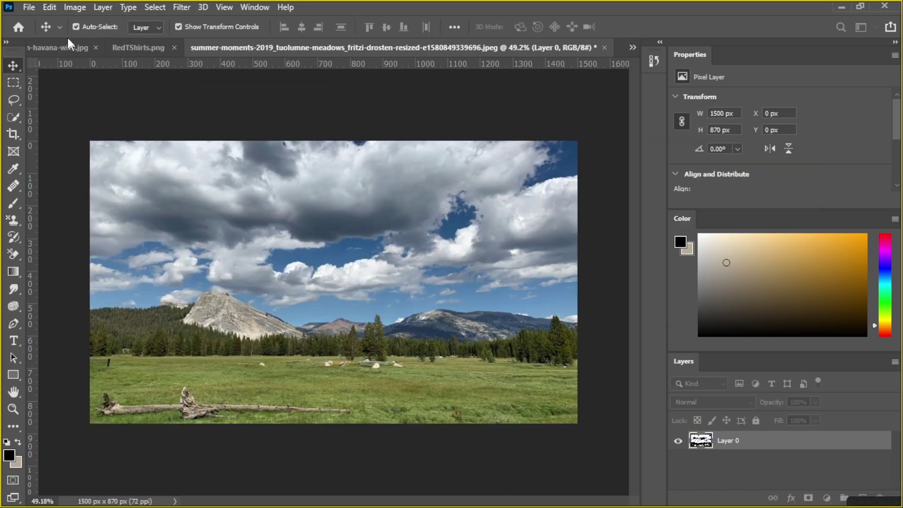
Step: Try Desaturate on the meadow photo and undo it
{"action": "left_click", "coordinate": [78, 8]}
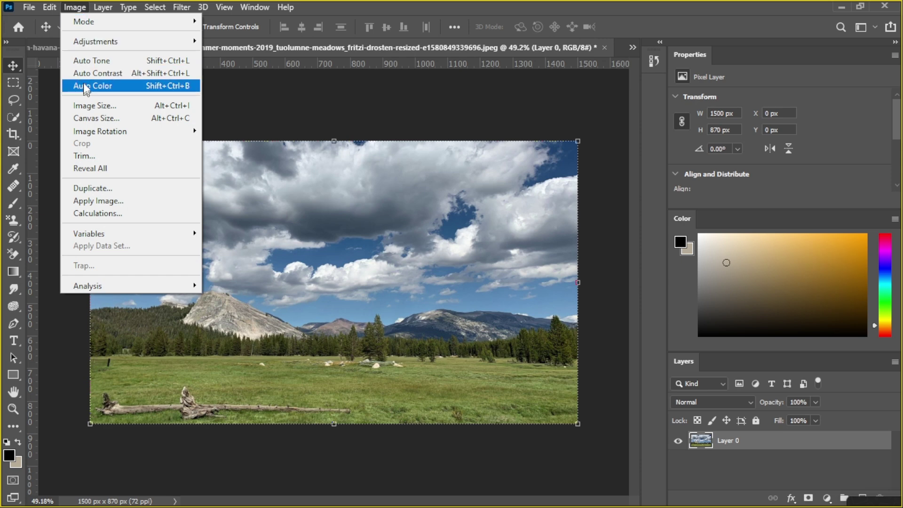
{"action": "mouse_move", "coordinate": [96, 44]}
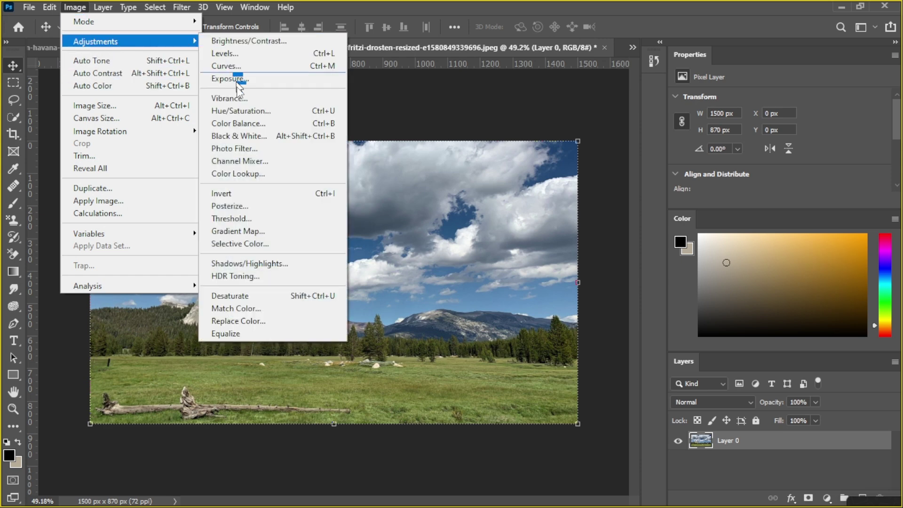
{"action": "left_click", "coordinate": [235, 296]}
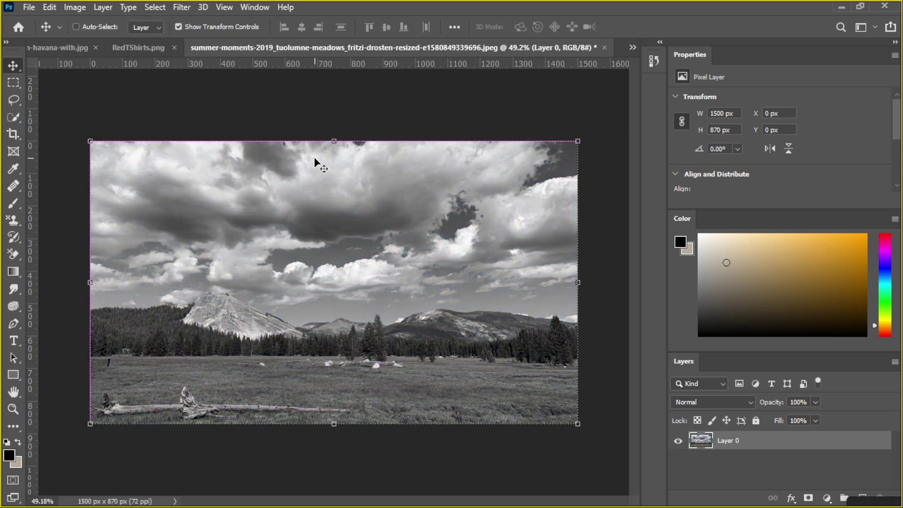
{"action": "key", "text": "ctrl+z"}
Step: Preview a Photo Filter on Layer 0 with Warming Filter (85) at 25% density and cancel it
{"action": "left_click", "coordinate": [75, 7]}
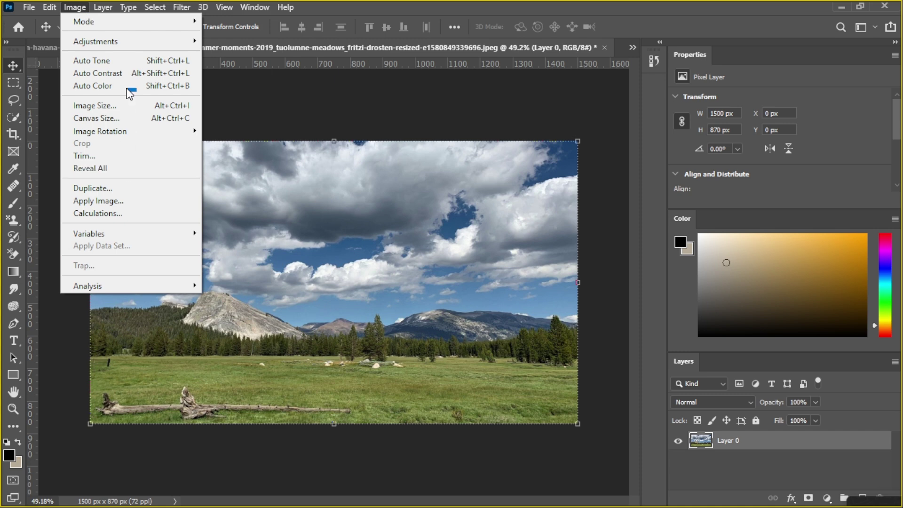
{"action": "mouse_move", "coordinate": [126, 51]}
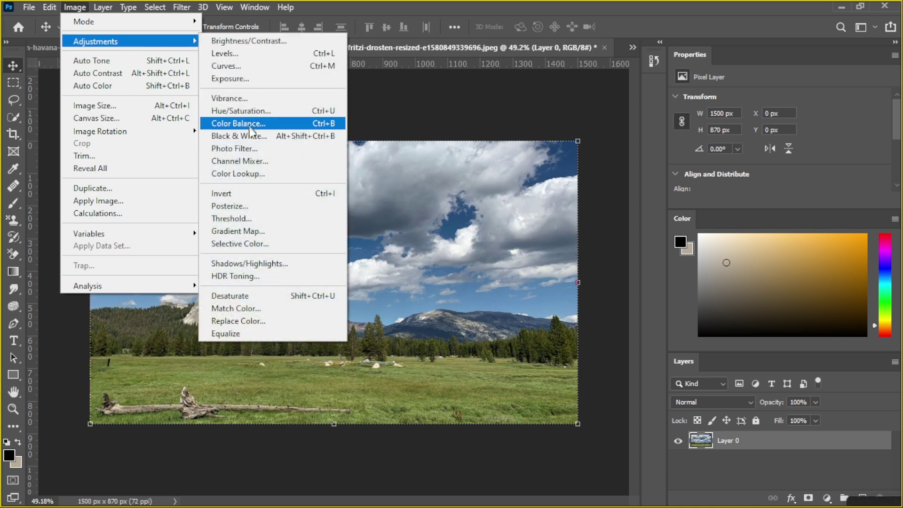
{"action": "left_click", "coordinate": [234, 149]}
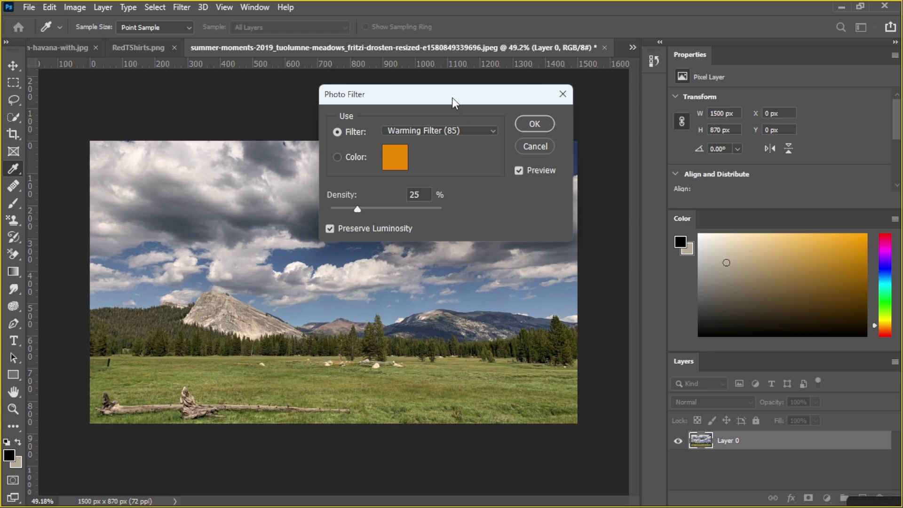
{"action": "left_click_drag", "start_coordinate": [453, 98], "coordinate": [659, 90]}
{"action": "left_click", "coordinate": [770, 86]}
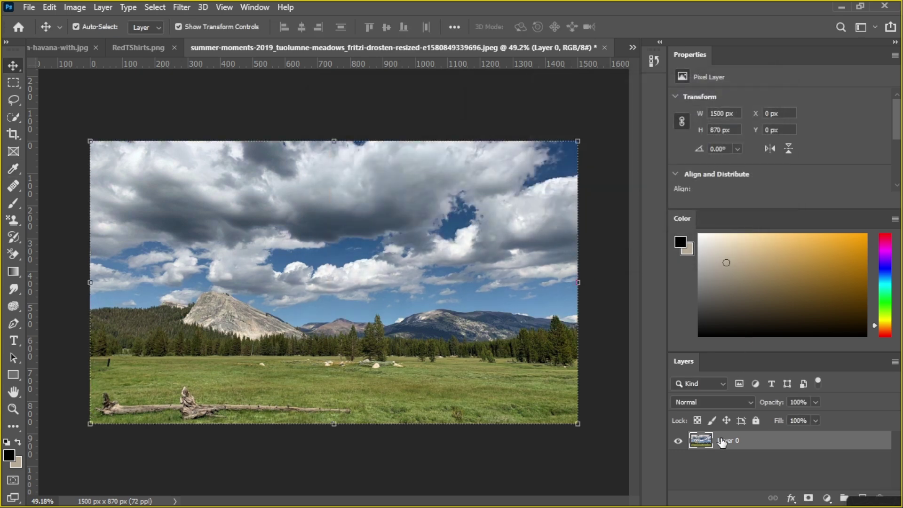
Step: Duplicate Layer 0 and look over the direct adjustments and adjustment layers available for the copy
{"action": "key", "text": "ctrl+j"}
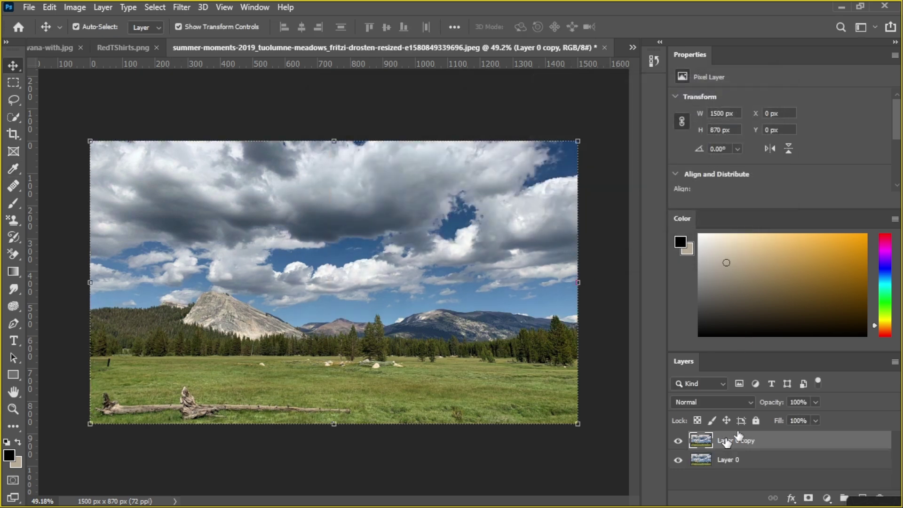
{"action": "left_click", "coordinate": [73, 10]}
{"action": "mouse_move", "coordinate": [104, 43]}
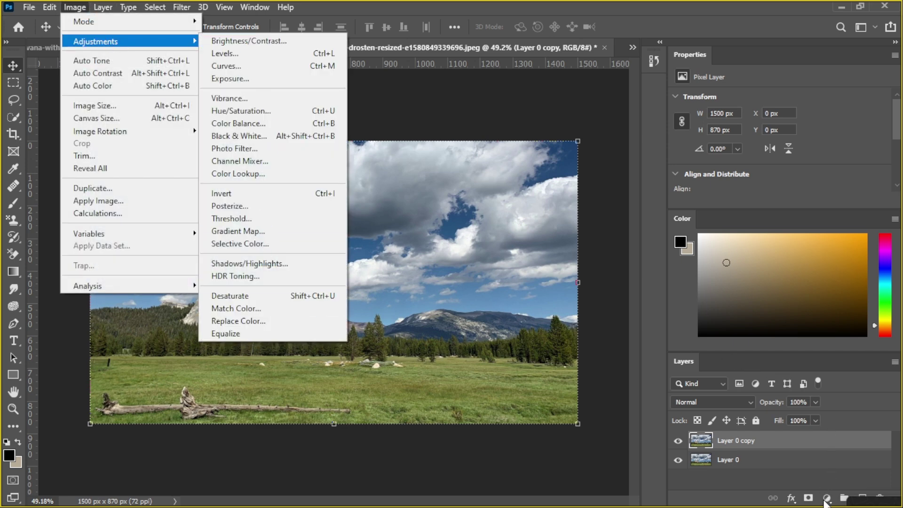
{"action": "left_click", "coordinate": [825, 500]}
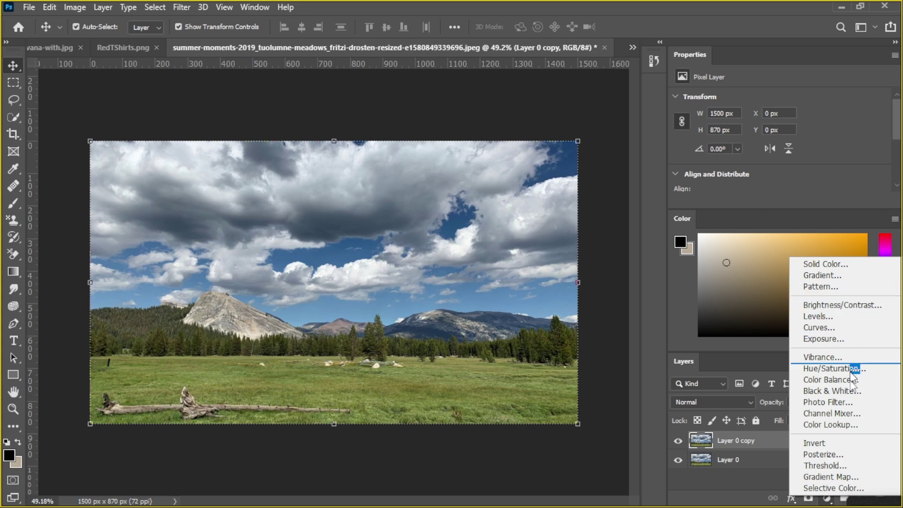
{"action": "left_click", "coordinate": [827, 500]}
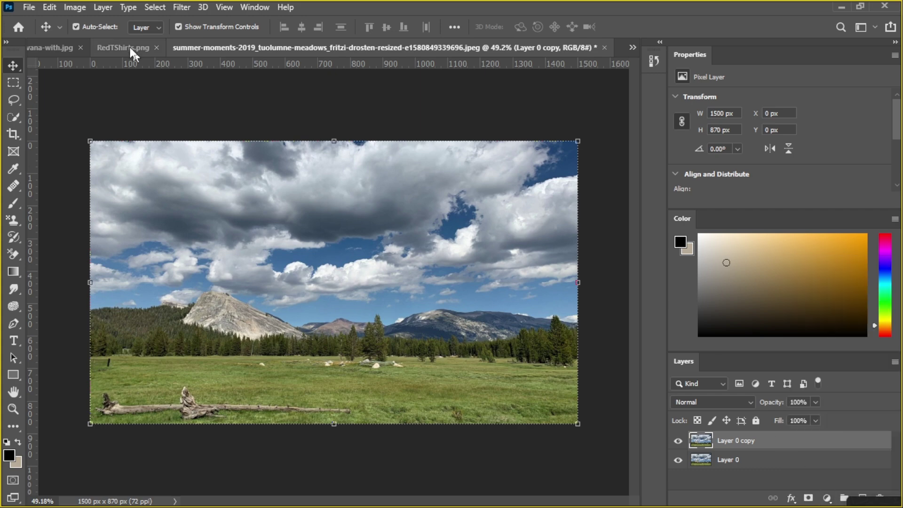
{"action": "left_click", "coordinate": [75, 8]}
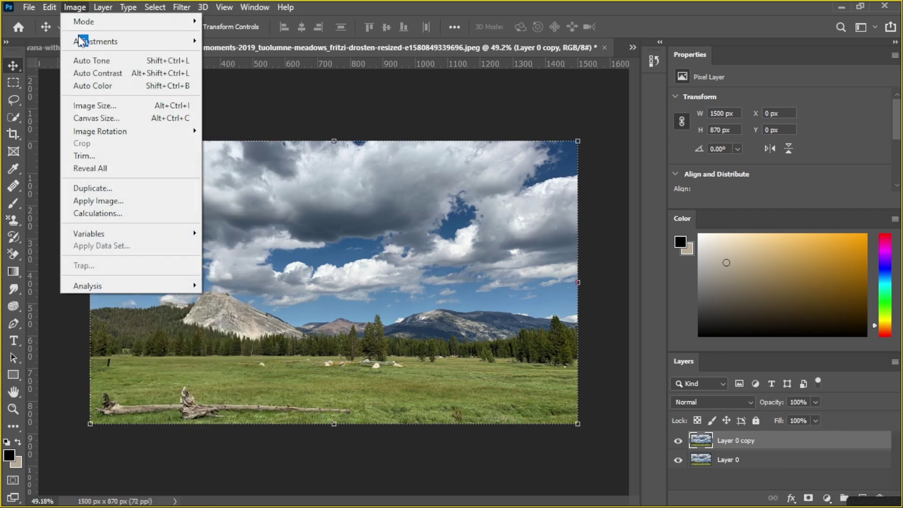
{"action": "mouse_move", "coordinate": [81, 41]}
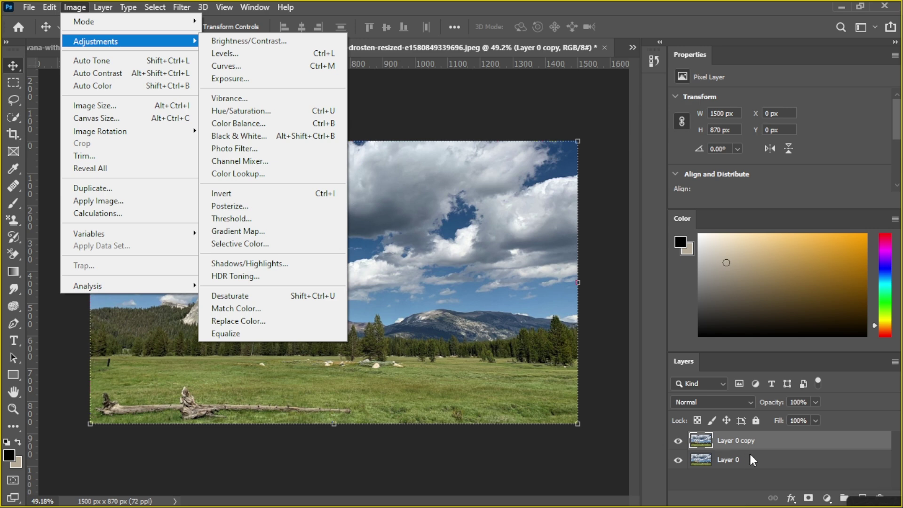
{"action": "left_click", "coordinate": [741, 442]}
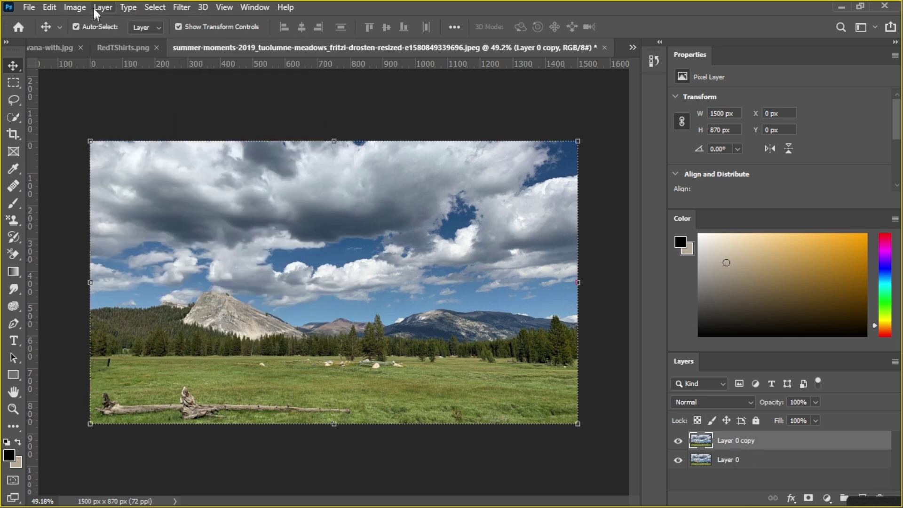
Step: Open a Photo Filter adjustment on Layer 0 copy and examine its list of warming, cooling and colour filter presets
{"action": "left_click", "coordinate": [75, 8]}
{"action": "mouse_move", "coordinate": [94, 42]}
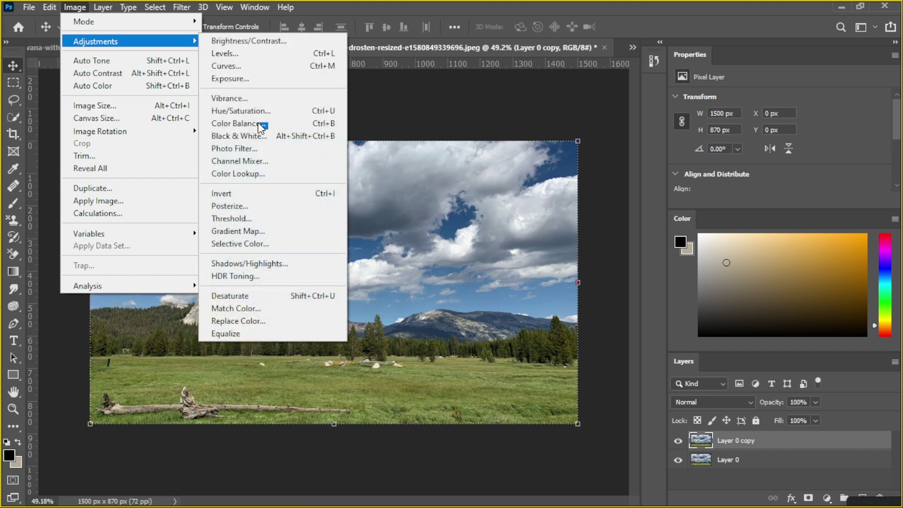
{"action": "left_click", "coordinate": [255, 150]}
{"action": "left_click_drag", "start_coordinate": [612, 95], "coordinate": [665, 62]}
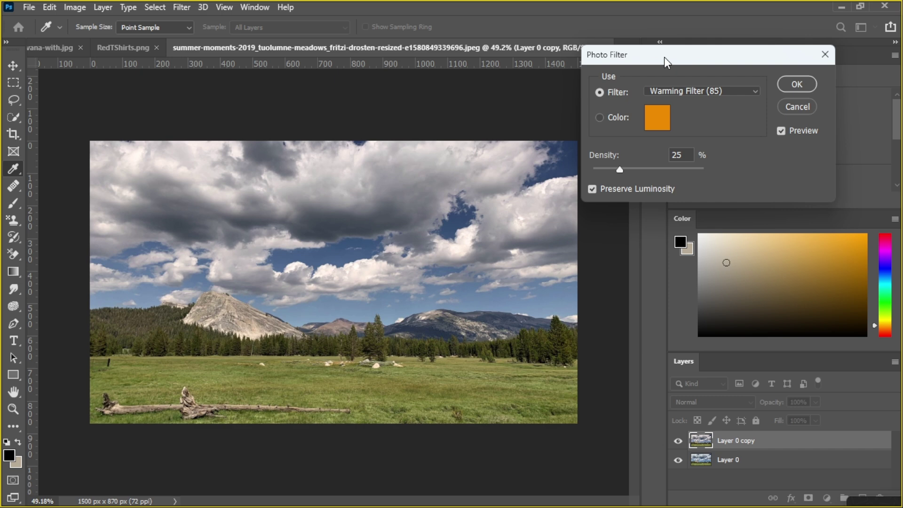
{"action": "left_click", "coordinate": [699, 93]}
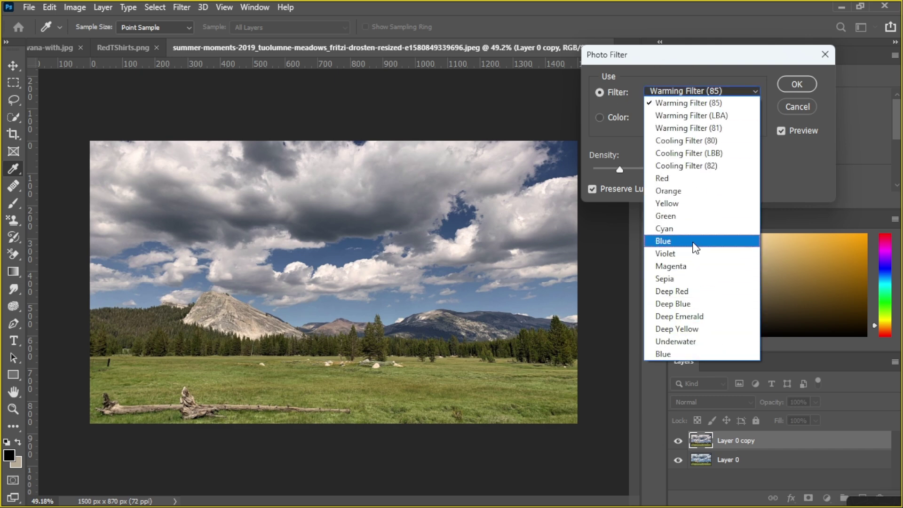
{"action": "left_click", "coordinate": [825, 66]}
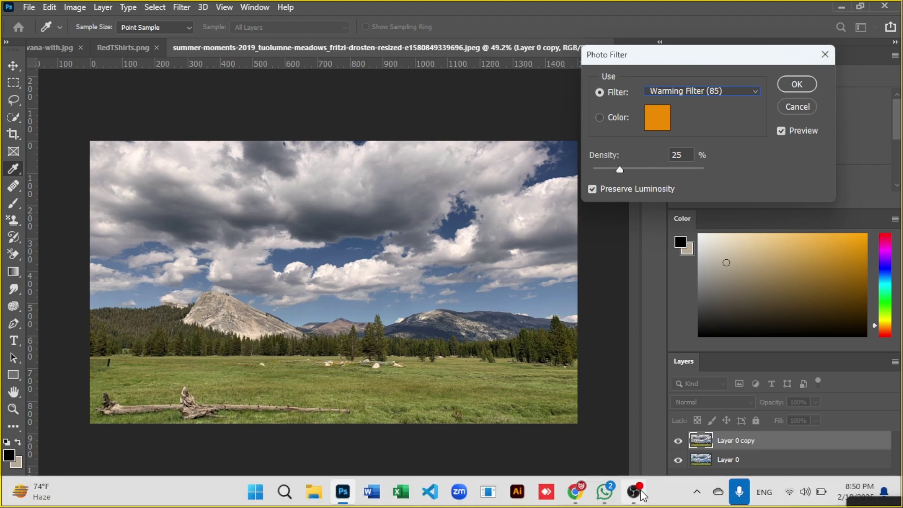
Step: Switch to Chrome and replace the meadows search with a Google search for "buildings"
{"action": "left_click", "coordinate": [575, 491]}
{"action": "left_click", "coordinate": [295, 15]}
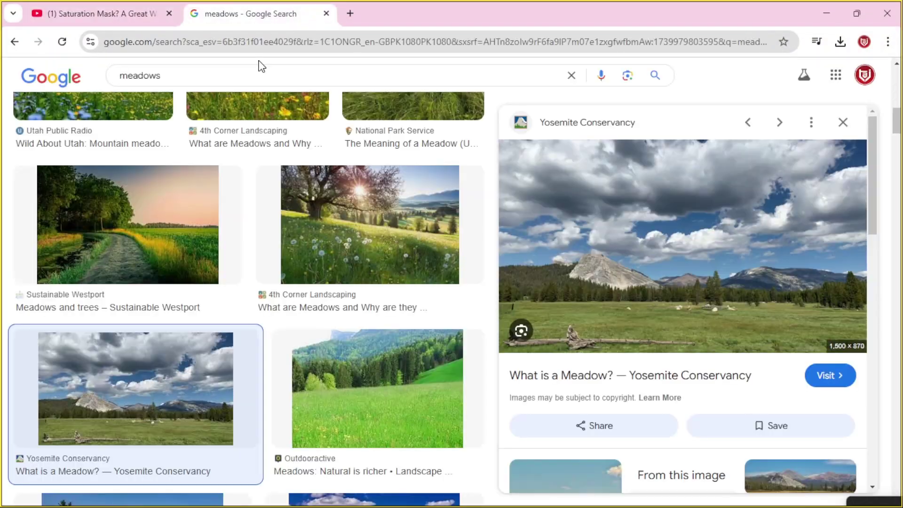
{"action": "left_click", "coordinate": [264, 38]}
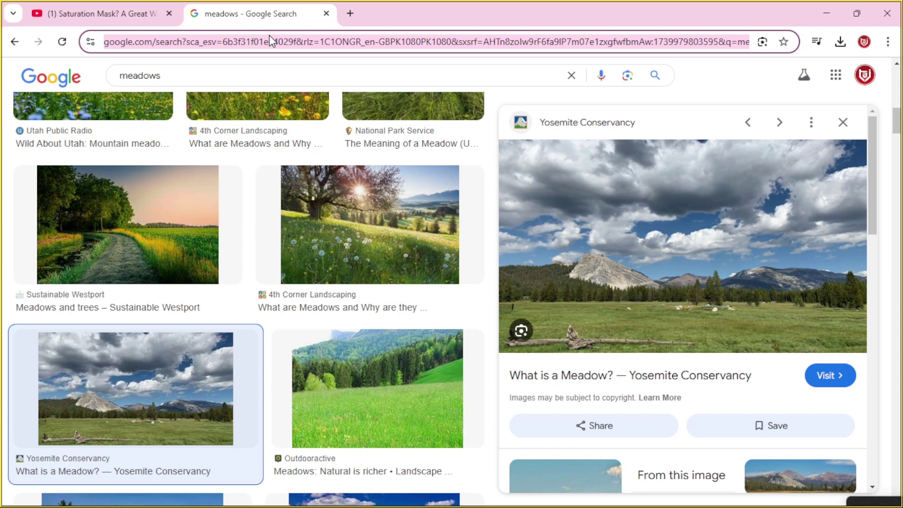
{"action": "type", "text": "buili"}
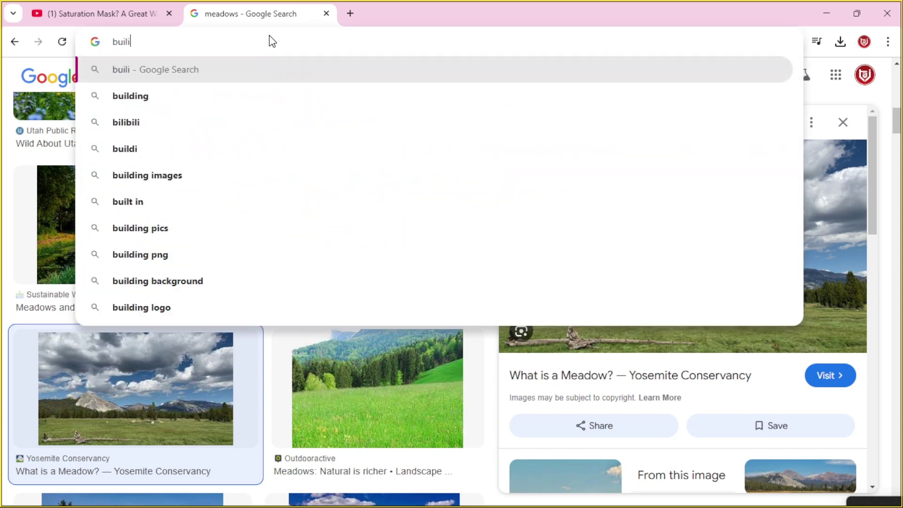
{"action": "key", "text": "BackSpace"}
{"action": "type", "text": "dings"}
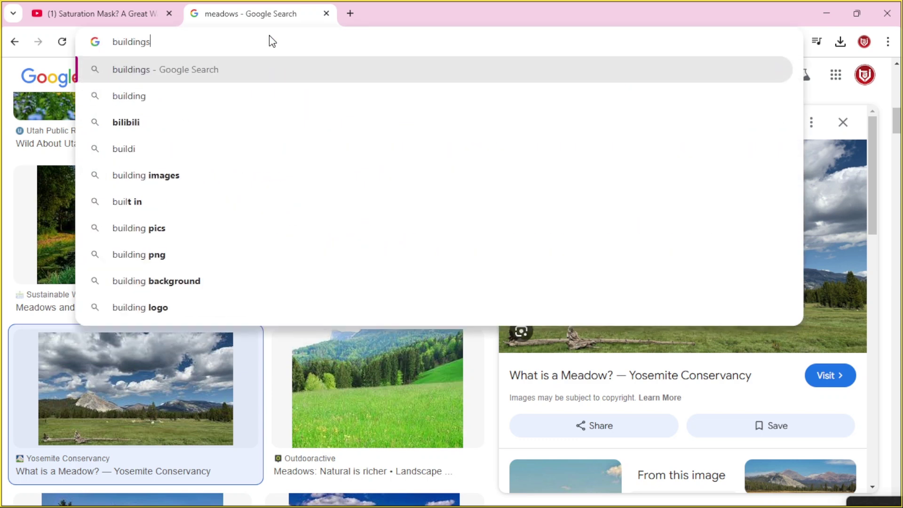
{"action": "key", "text": "Return"}
Step: Open the Pexels "Free Buildings Photos" page from the search results
{"action": "scroll", "coordinate": [238, 265], "scroll_direction": "down", "scroll_amount": 10}
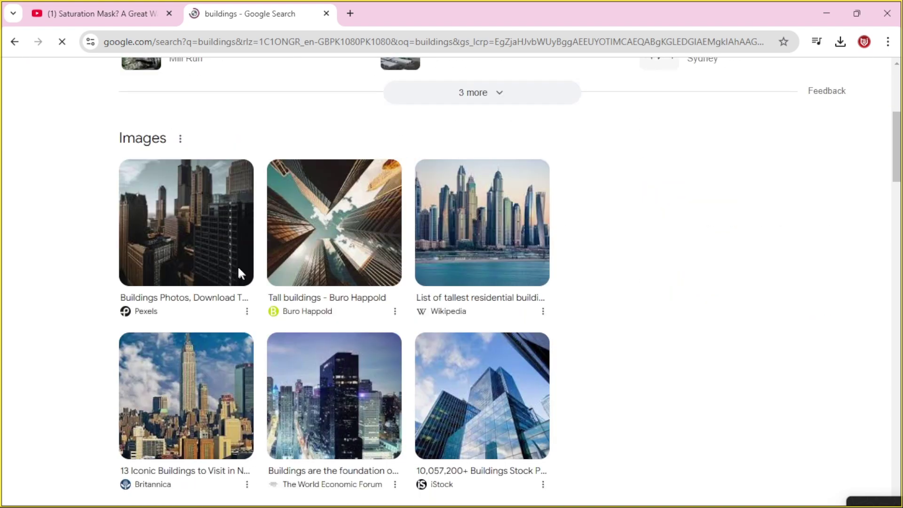
{"action": "scroll", "coordinate": [203, 323], "scroll_direction": "down", "scroll_amount": 8}
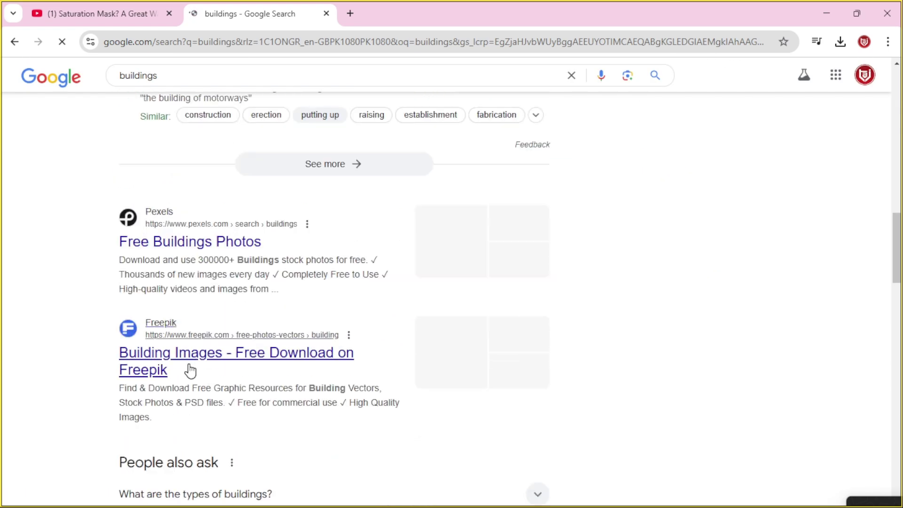
{"action": "left_click", "coordinate": [177, 248]}
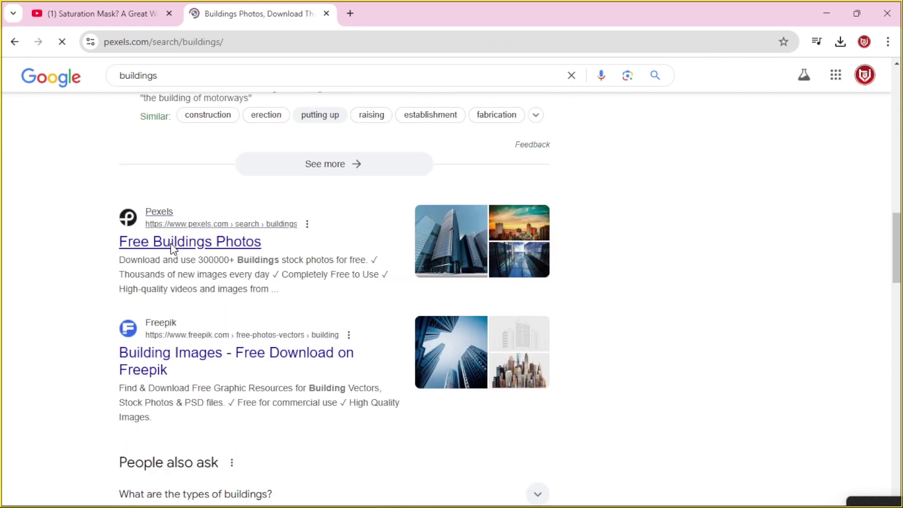
Step: Find the gray, red and orange concrete apartment building photo in the Pexels results and download it
{"action": "scroll", "coordinate": [294, 343], "scroll_direction": "down", "scroll_amount": 12}
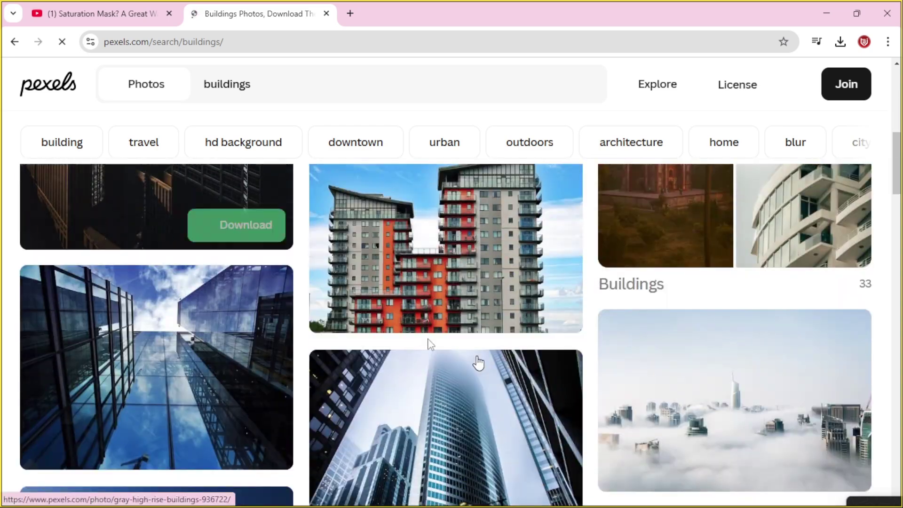
{"action": "scroll", "coordinate": [549, 342], "scroll_direction": "up", "scroll_amount": 3}
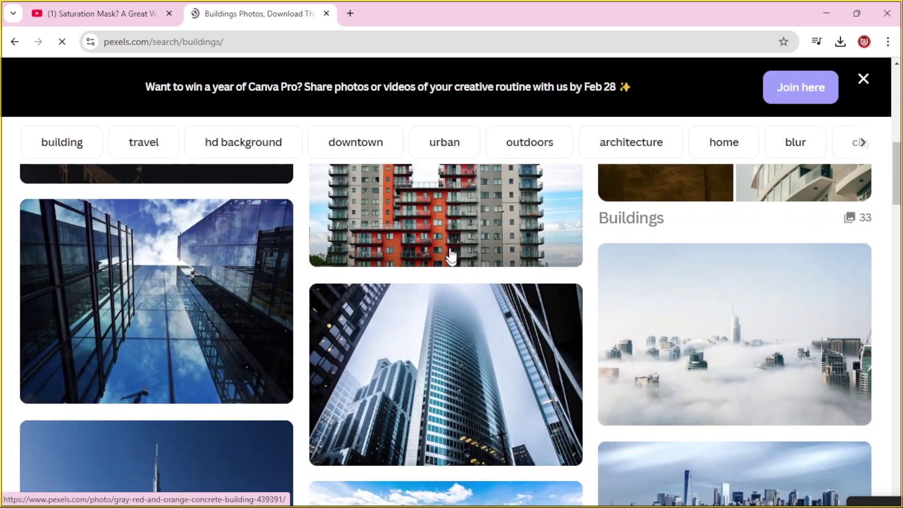
{"action": "left_click", "coordinate": [450, 250]}
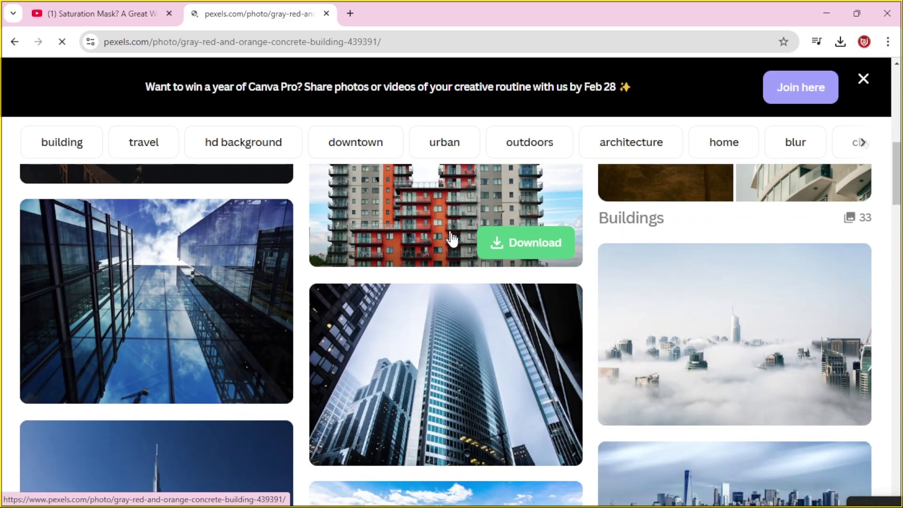
{"action": "scroll", "coordinate": [516, 344], "scroll_direction": "down", "scroll_amount": 5}
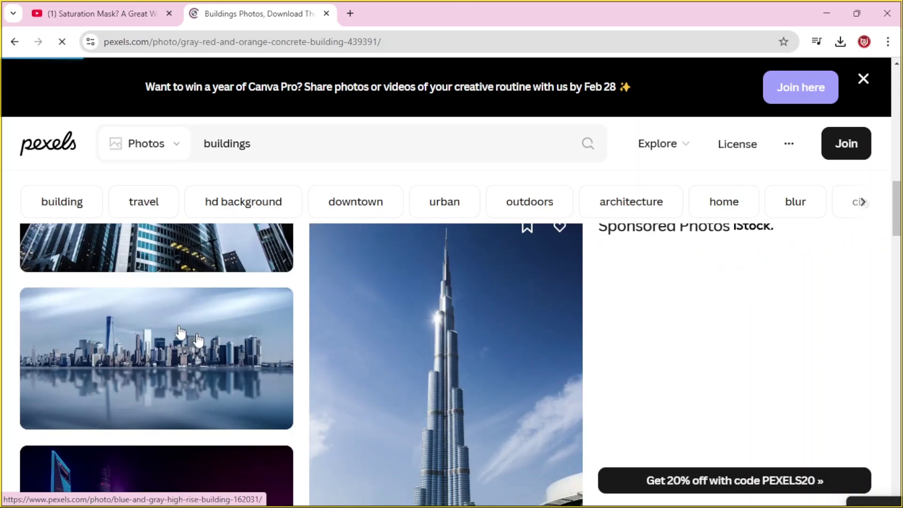
{"action": "scroll", "coordinate": [197, 341], "scroll_direction": "up", "scroll_amount": 4}
{"action": "mouse_move", "coordinate": [252, 301]}
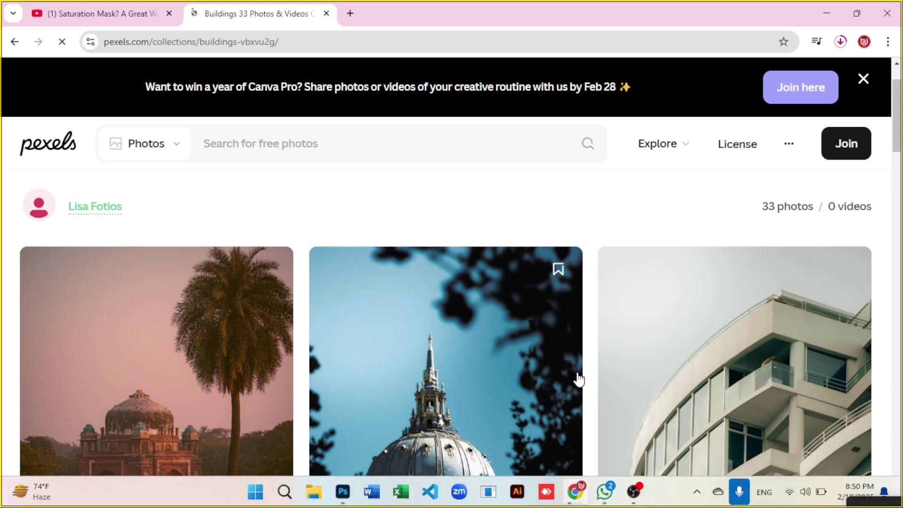
{"action": "scroll", "coordinate": [577, 377], "scroll_direction": "down", "scroll_amount": 4}
{"action": "scroll", "coordinate": [618, 320], "scroll_direction": "down", "scroll_amount": 4}
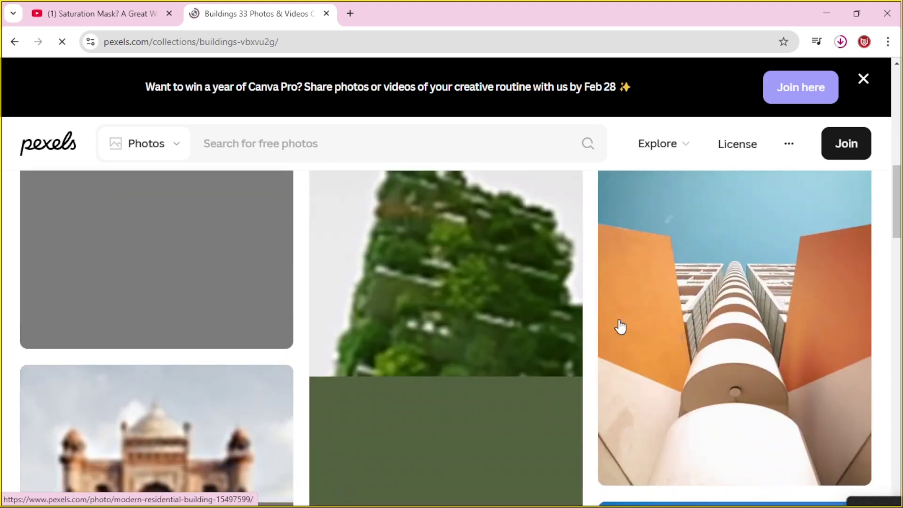
{"action": "scroll", "coordinate": [619, 325], "scroll_direction": "down", "scroll_amount": 5}
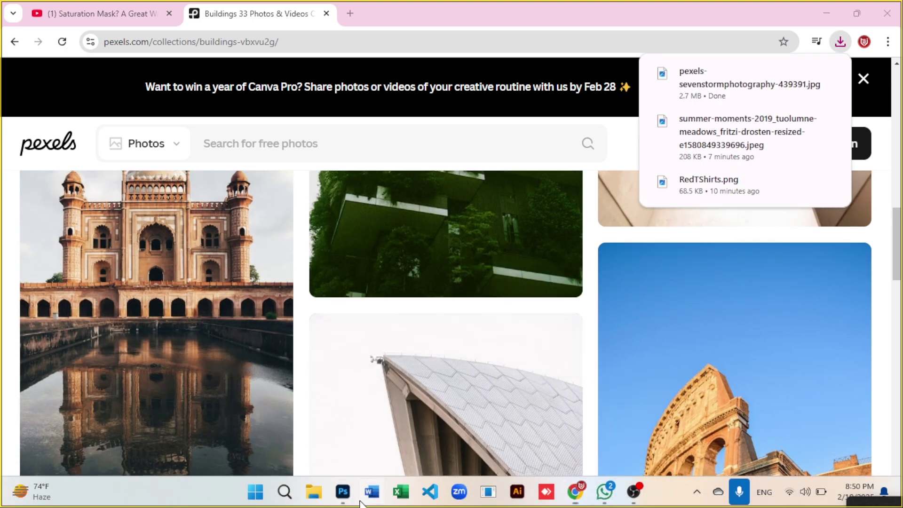
Step: Switch to Photoshop, cancel the pending Photo Filter on the meadow photo and open pexels-sevenstormphotography-439391 from the Downloads folder
{"action": "left_click", "coordinate": [343, 492]}
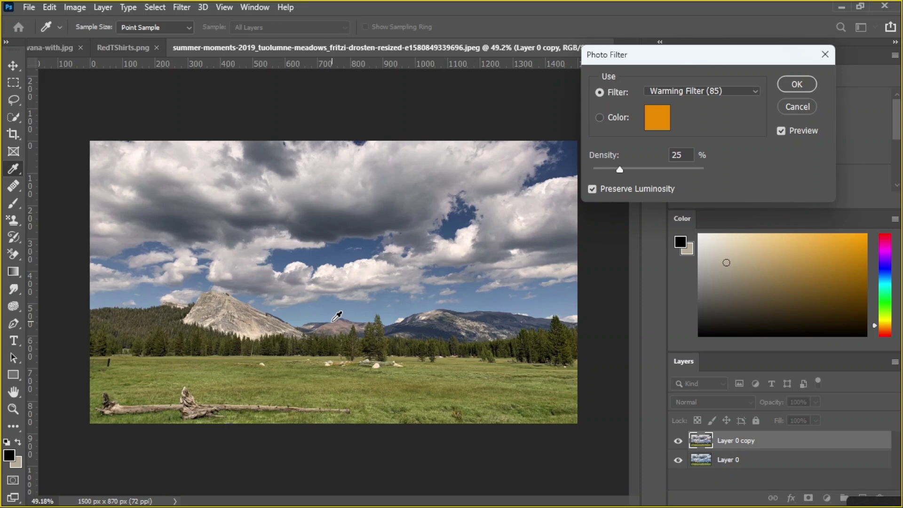
{"action": "left_click", "coordinate": [824, 54]}
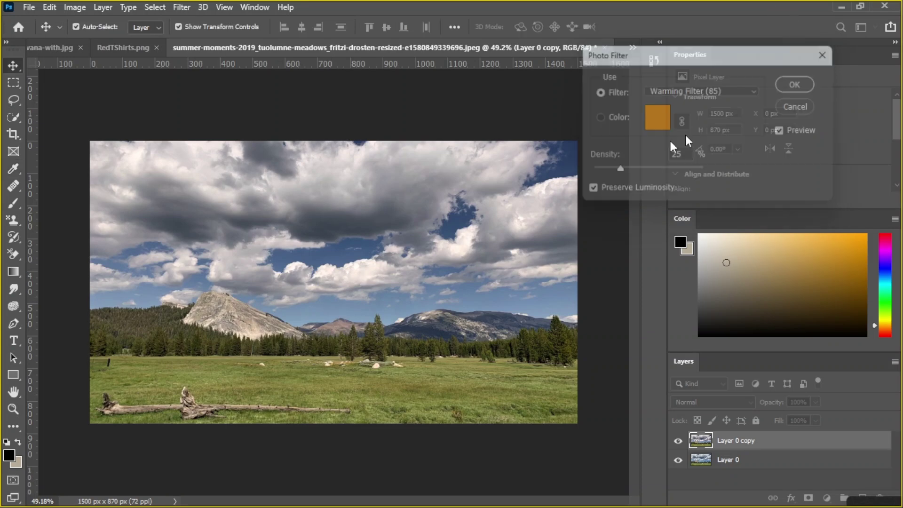
{"action": "key", "text": "ctrl+o"}
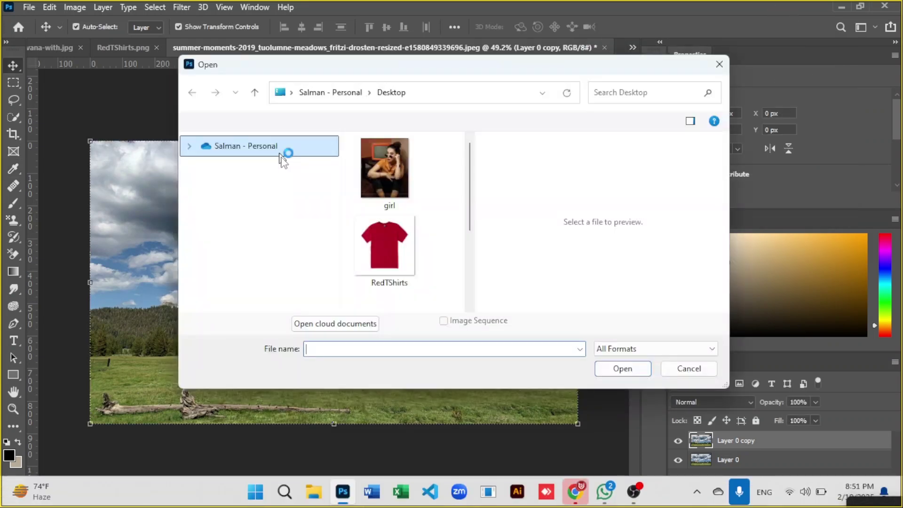
{"action": "left_click", "coordinate": [270, 211]}
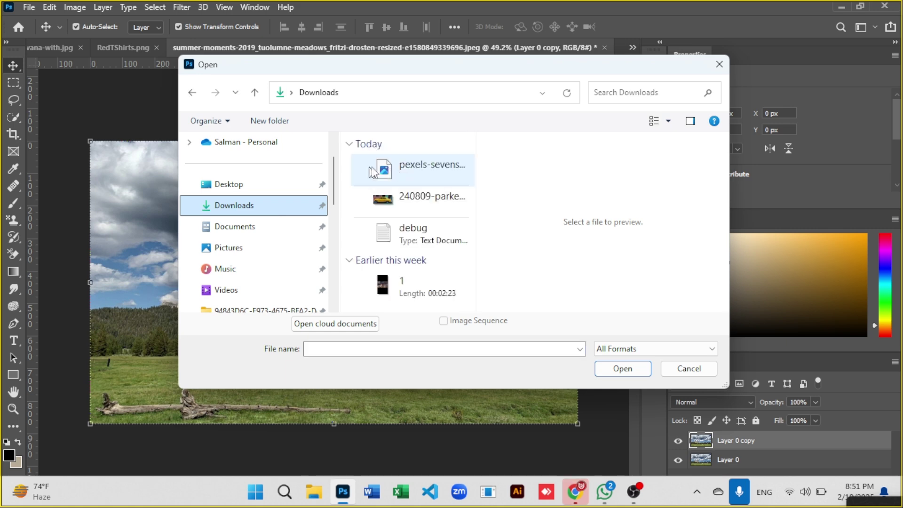
{"action": "left_click", "coordinate": [394, 169]}
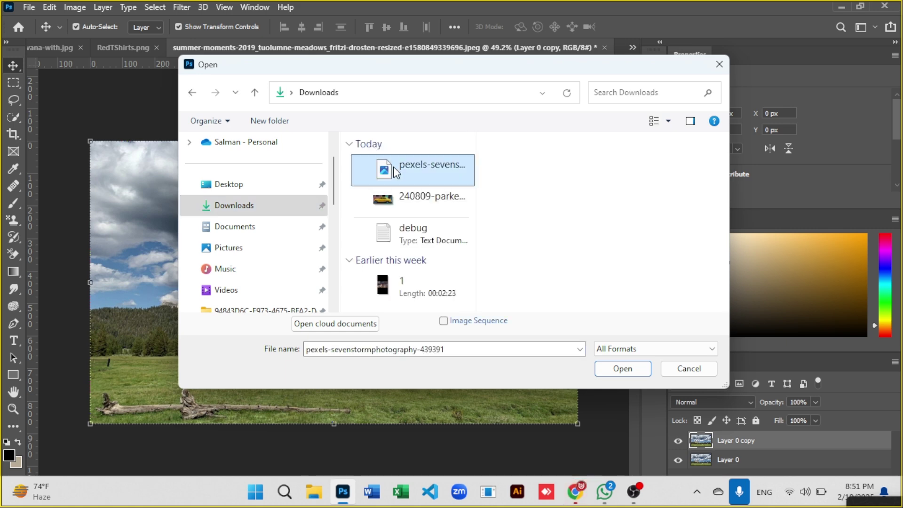
{"action": "left_click", "coordinate": [622, 369]}
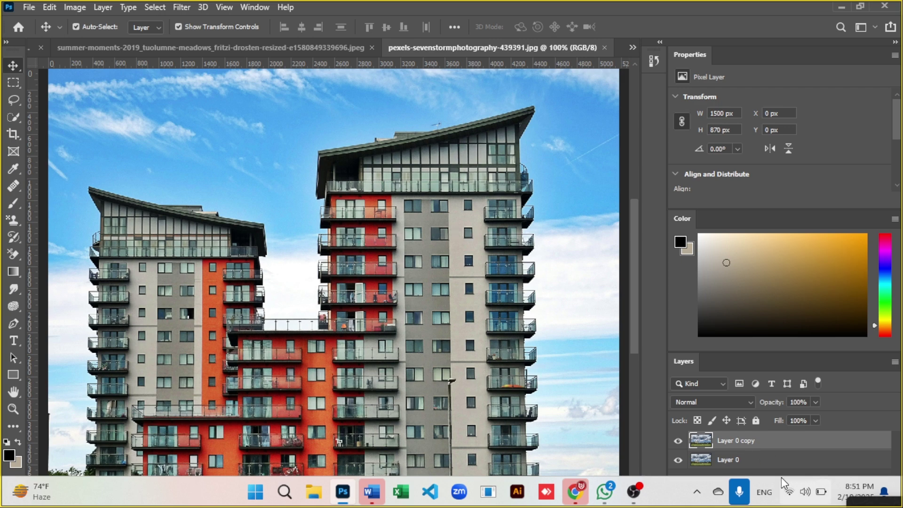
Step: Unlock the building photo's Background layer and duplicate it
{"action": "key", "text": "ctrl+0"}
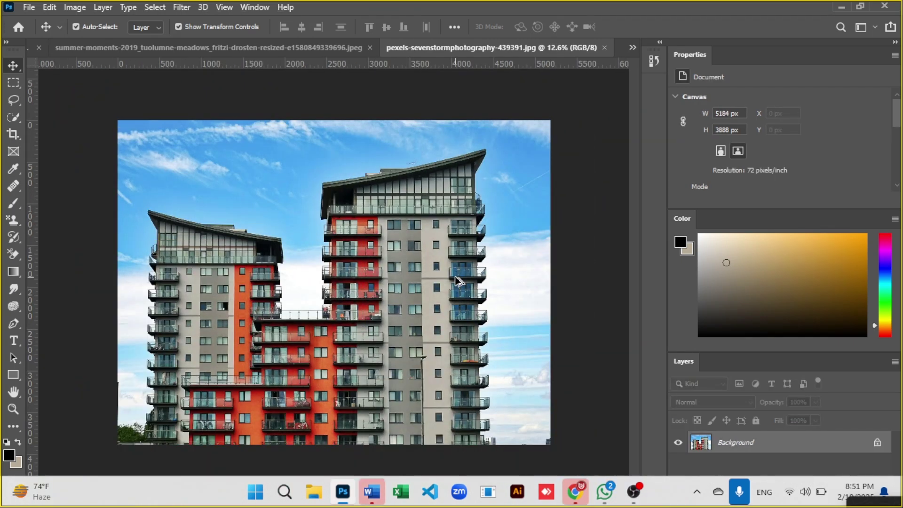
{"action": "left_click", "coordinate": [877, 442]}
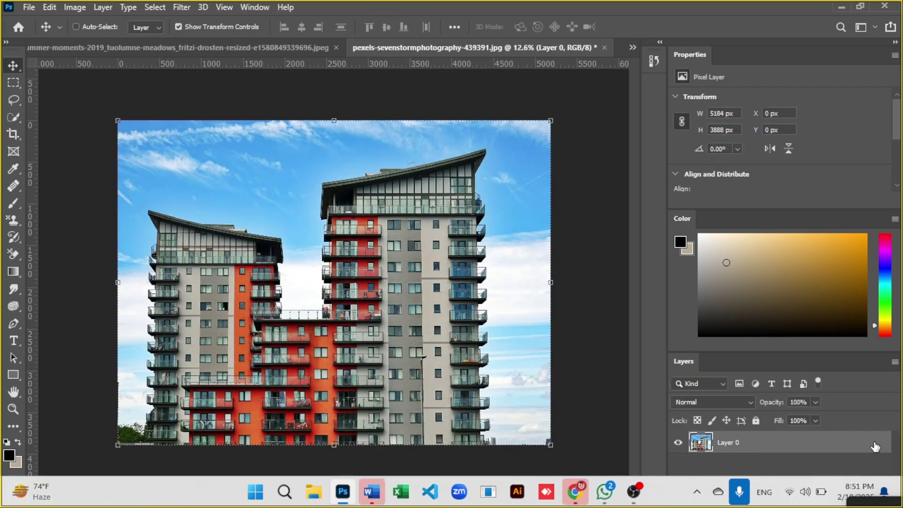
{"action": "key", "text": "ctrl+j"}
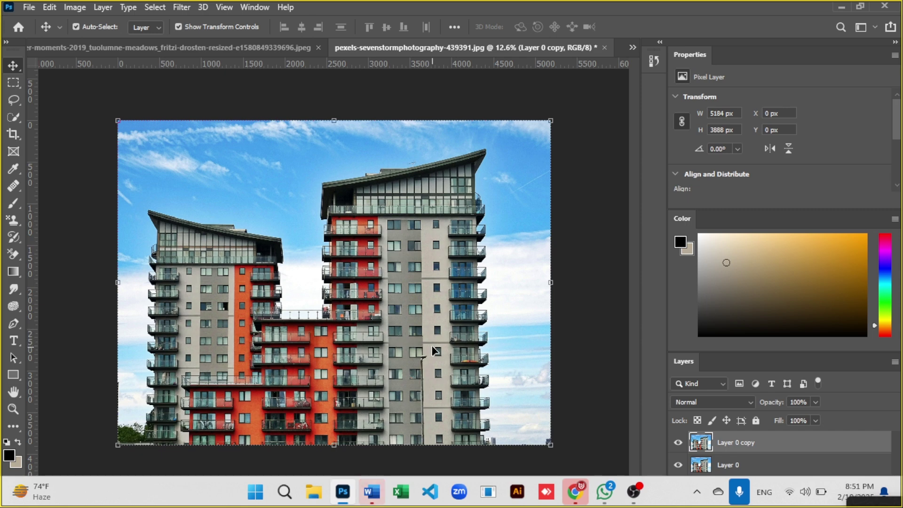
Step: Open a Photo Filter adjustment on Layer 0 copy of the building photo and preview the Red preset at different densities
{"action": "left_click", "coordinate": [75, 8]}
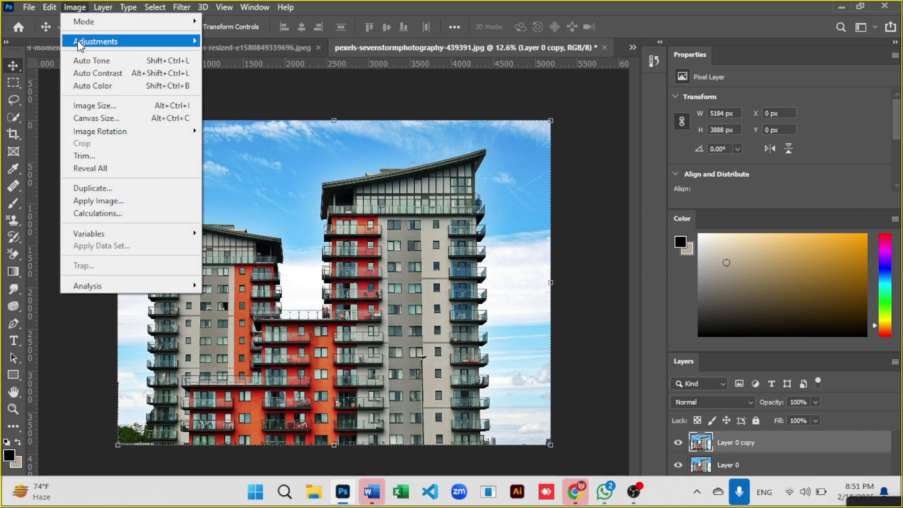
{"action": "mouse_move", "coordinate": [79, 43]}
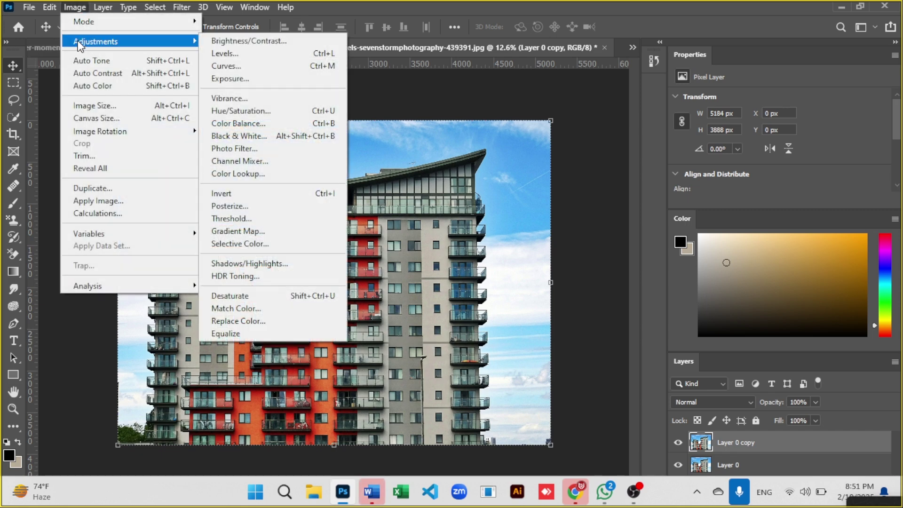
{"action": "left_click", "coordinate": [248, 149]}
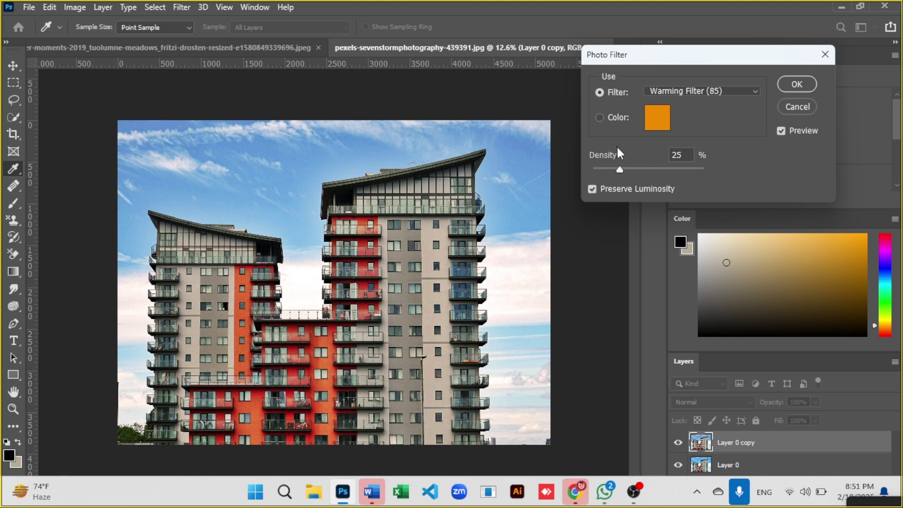
{"action": "left_click", "coordinate": [712, 91]}
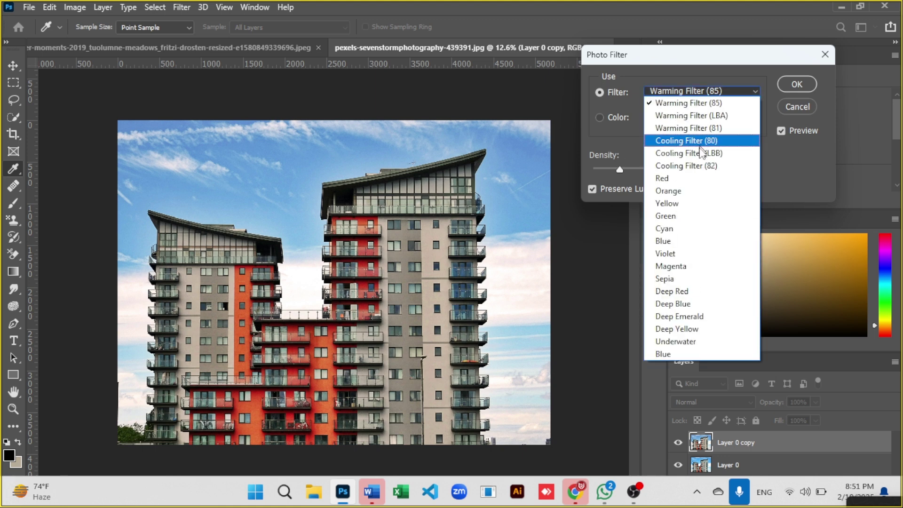
{"action": "left_click", "coordinate": [689, 179]}
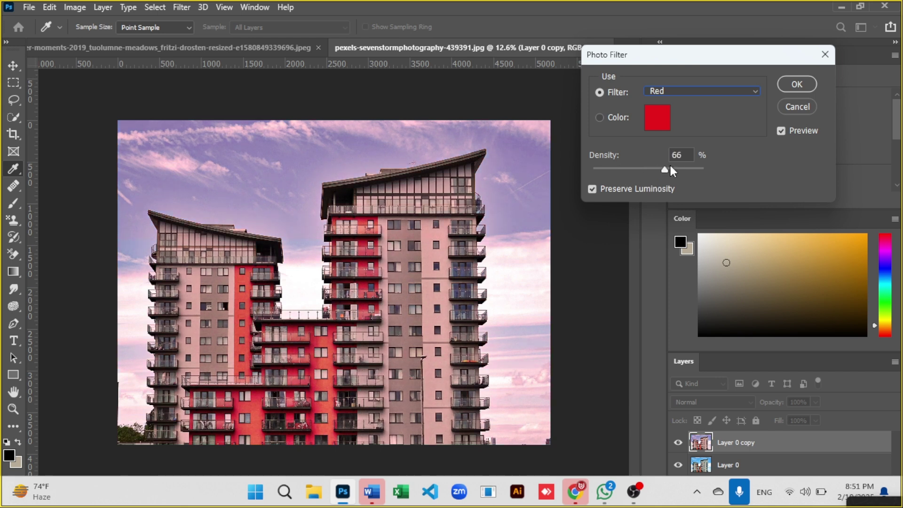
{"action": "left_click_drag", "start_coordinate": [698, 165], "coordinate": [638, 183]}
Step: Change the Photo Filter preset to Blue and set its density to 39%
{"action": "left_click", "coordinate": [685, 93]}
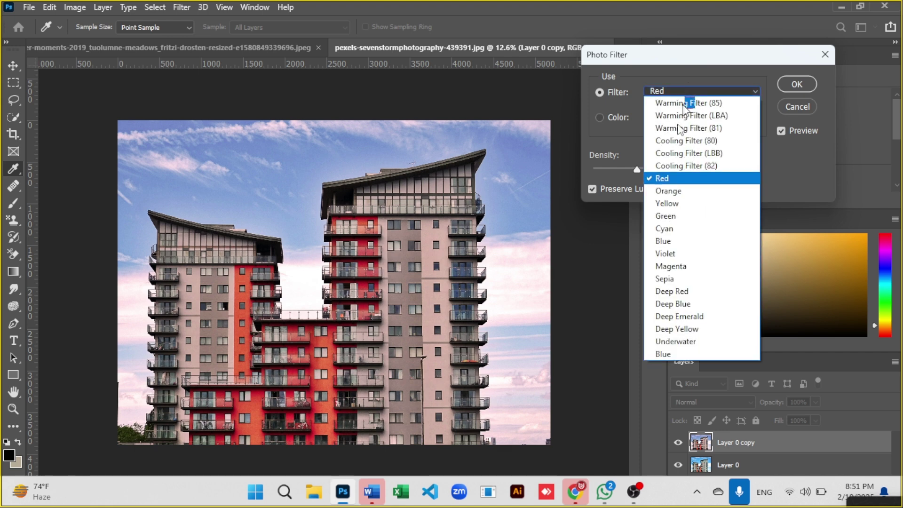
{"action": "left_click", "coordinate": [676, 237]}
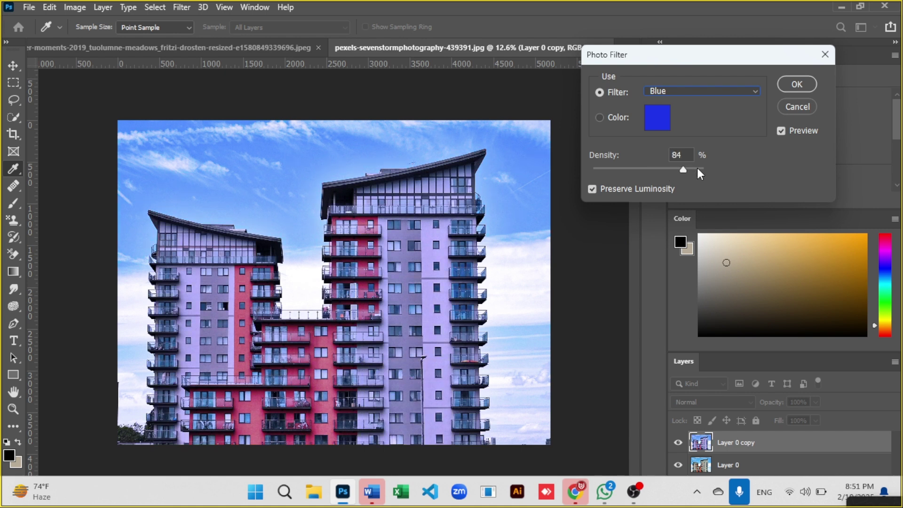
{"action": "left_click_drag", "start_coordinate": [698, 168], "coordinate": [634, 169]}
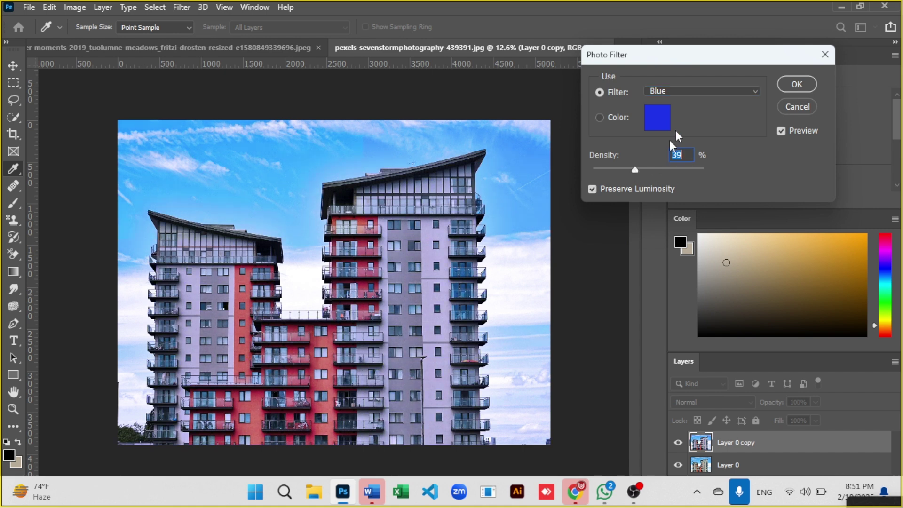
Step: Apply the Photo Filter with the Deep Yellow preset, and compare the result with the original by hiding and showing Layer 0 copy
{"action": "left_click", "coordinate": [676, 91]}
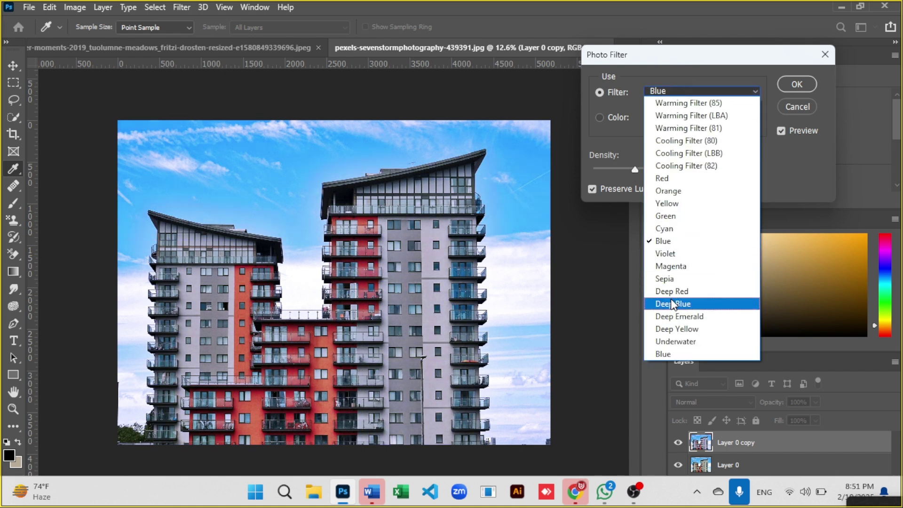
{"action": "left_click", "coordinate": [682, 332]}
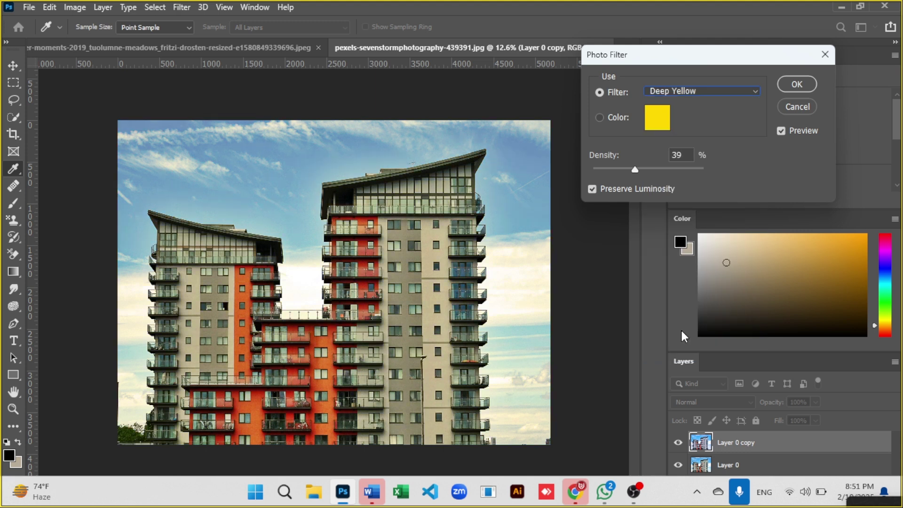
{"action": "left_click", "coordinate": [790, 89]}
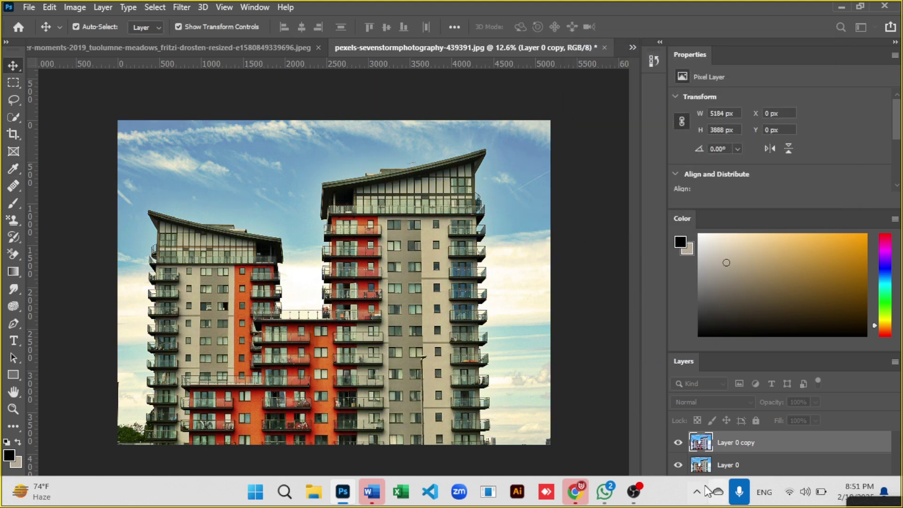
{"action": "left_click", "coordinate": [678, 443]}
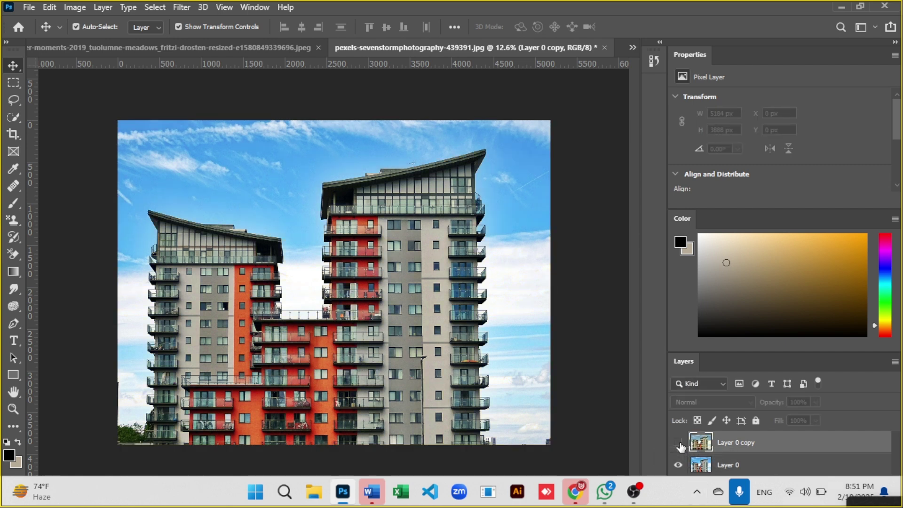
{"action": "left_click", "coordinate": [679, 443]}
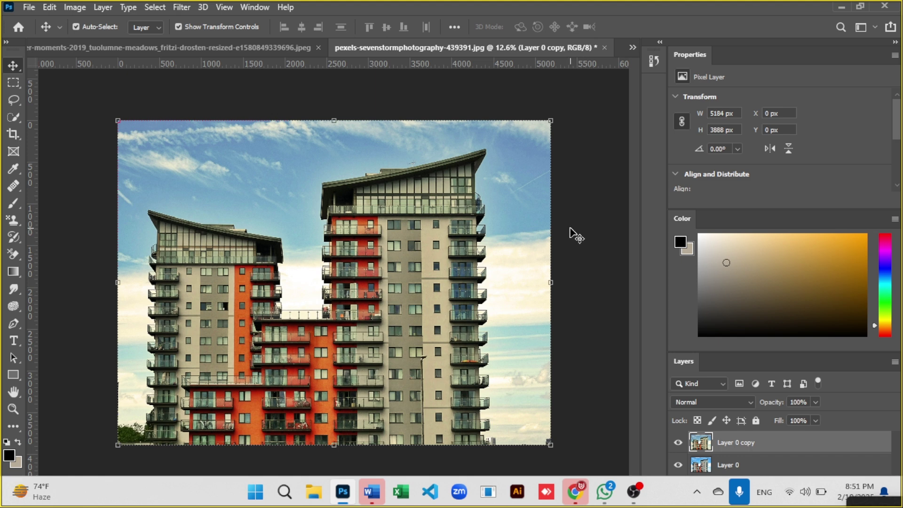
{"action": "left_click", "coordinate": [73, 8]}
{"action": "mouse_move", "coordinate": [159, 42]}
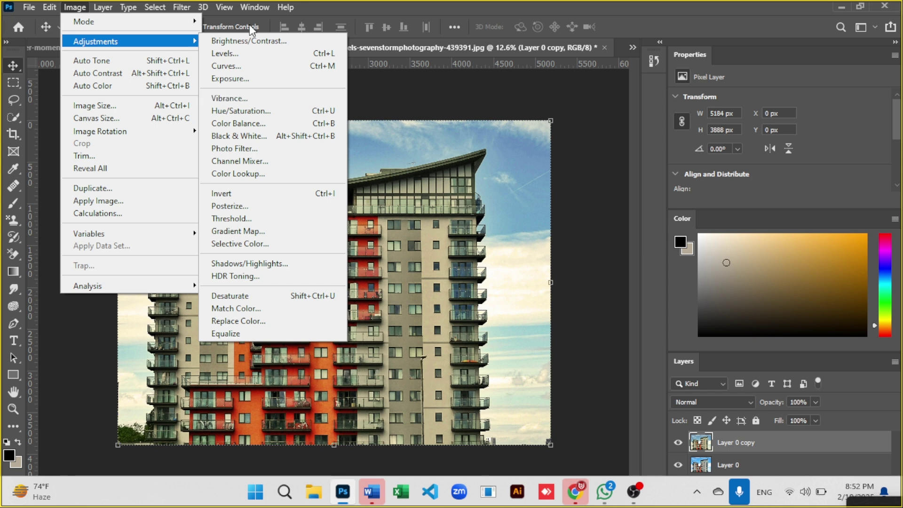
{"action": "left_click", "coordinate": [461, 83]}
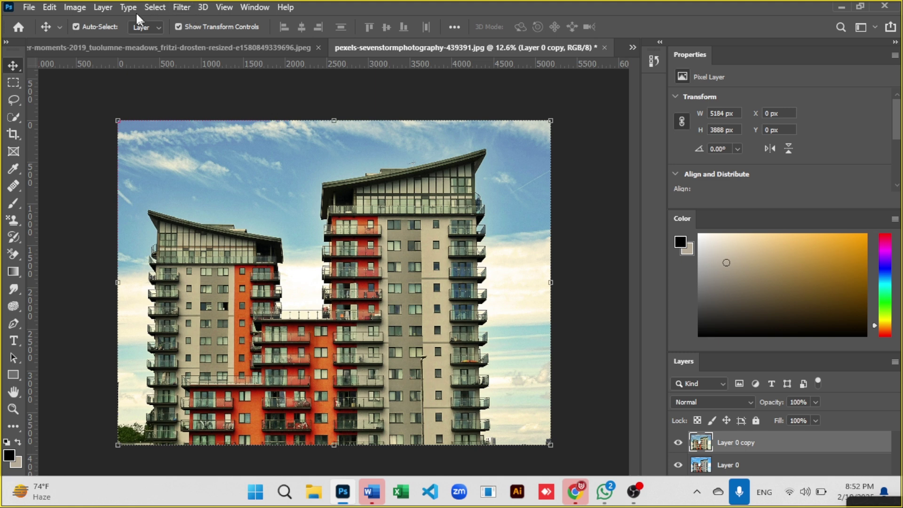
{"action": "left_click", "coordinate": [73, 8]}
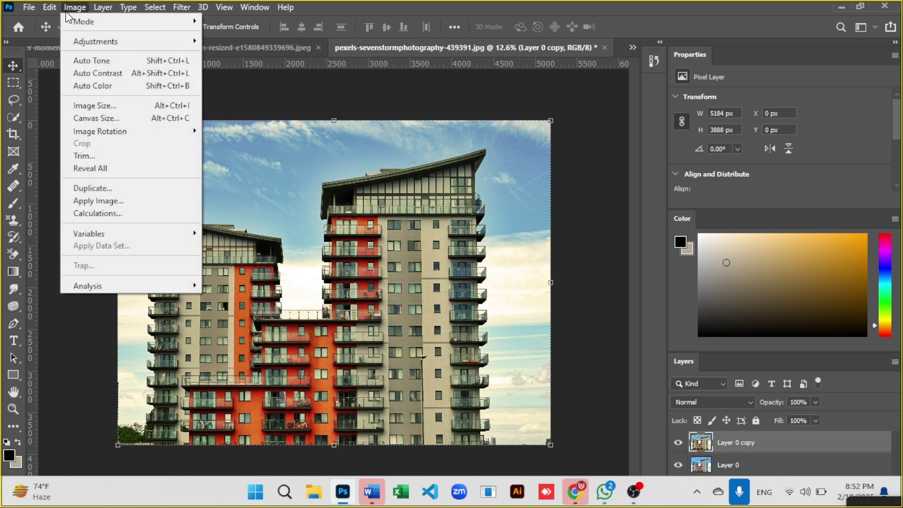
{"action": "mouse_move", "coordinate": [99, 43]}
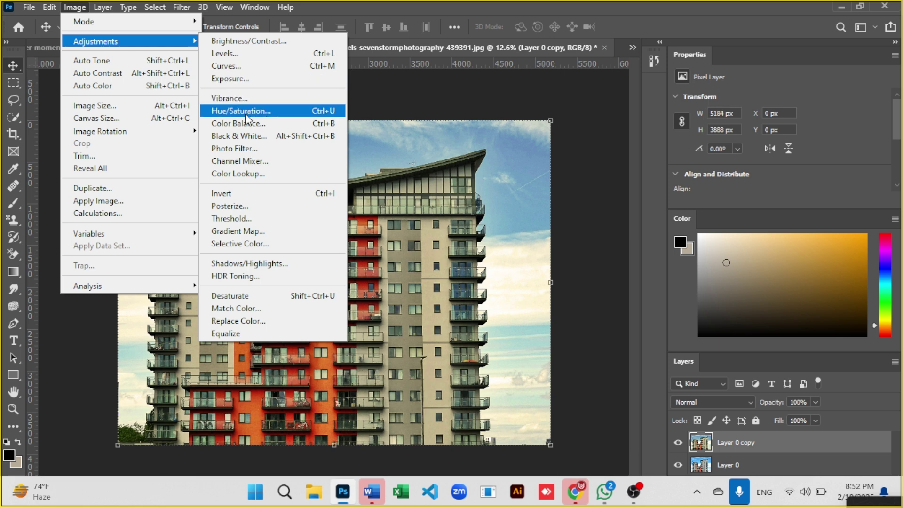
{"action": "left_click", "coordinate": [578, 146]}
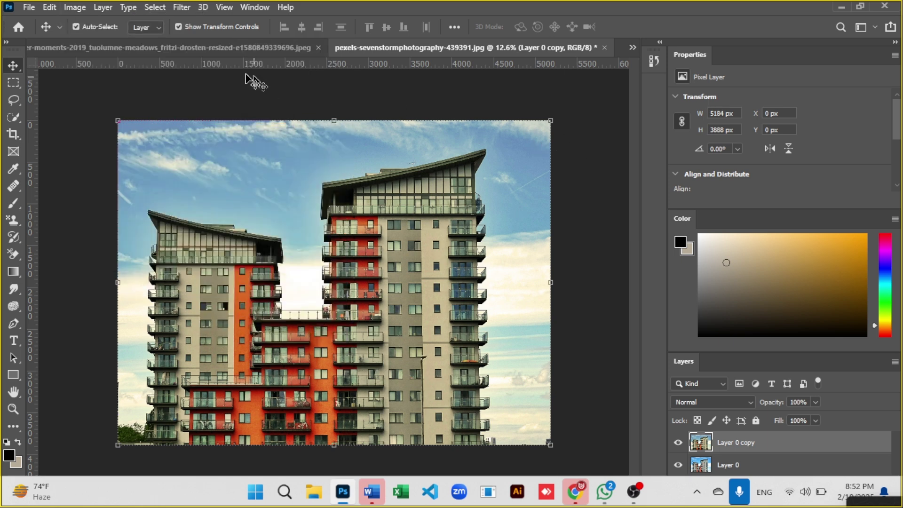
Step: Go to the parked vintage car document and compare the car's colours with the Hue/Saturation 1 layer hidden and shown
{"action": "left_click", "coordinate": [210, 51]}
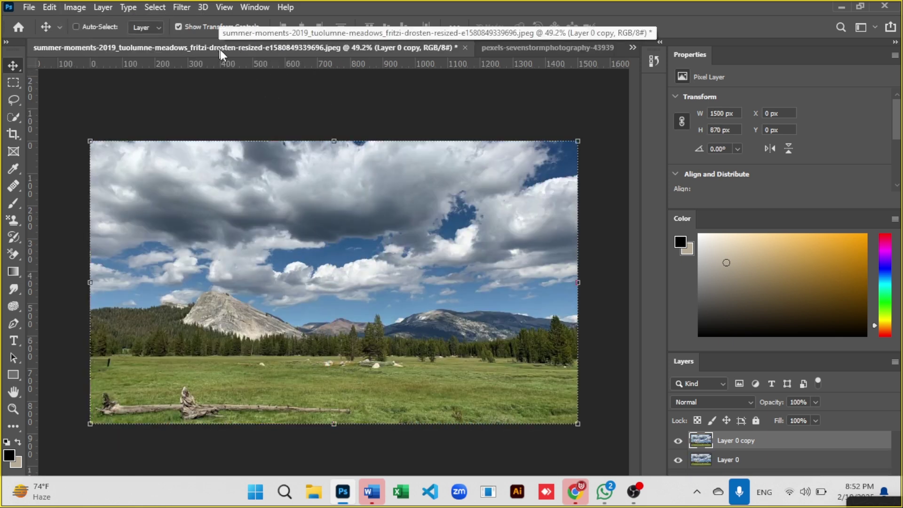
{"action": "key", "text": "ctrl+Tab"}
{"action": "key", "text": "ctrl+Tab"}
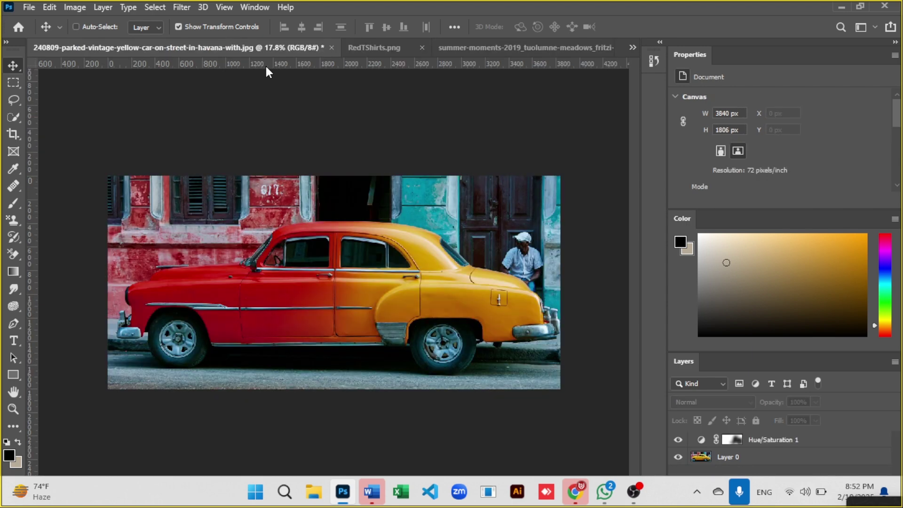
{"action": "key", "text": "ctrl+Tab"}
{"action": "key", "text": "ctrl+Tab"}
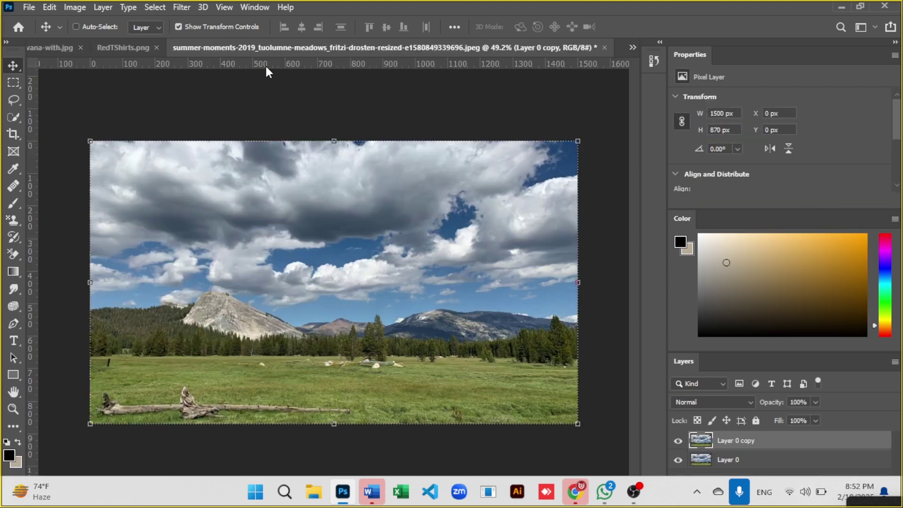
{"action": "key", "text": "ctrl+Tab"}
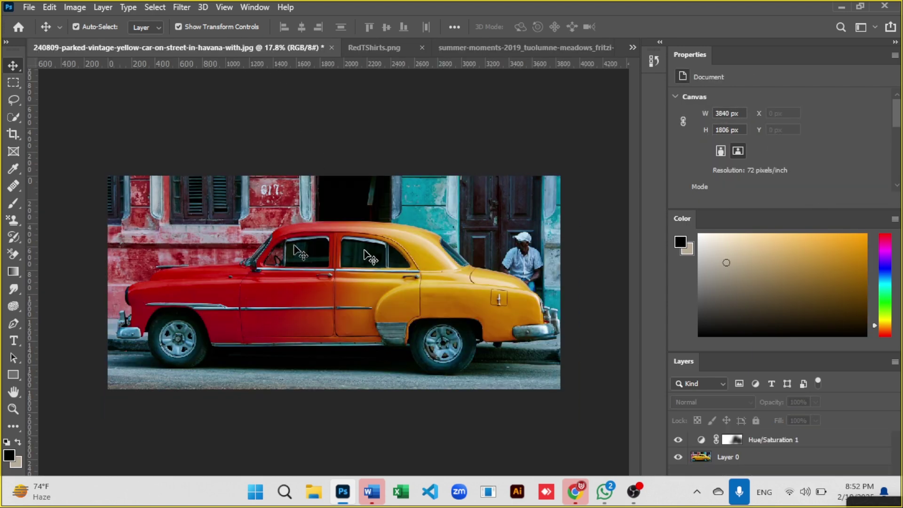
{"action": "left_click", "coordinate": [679, 440]}
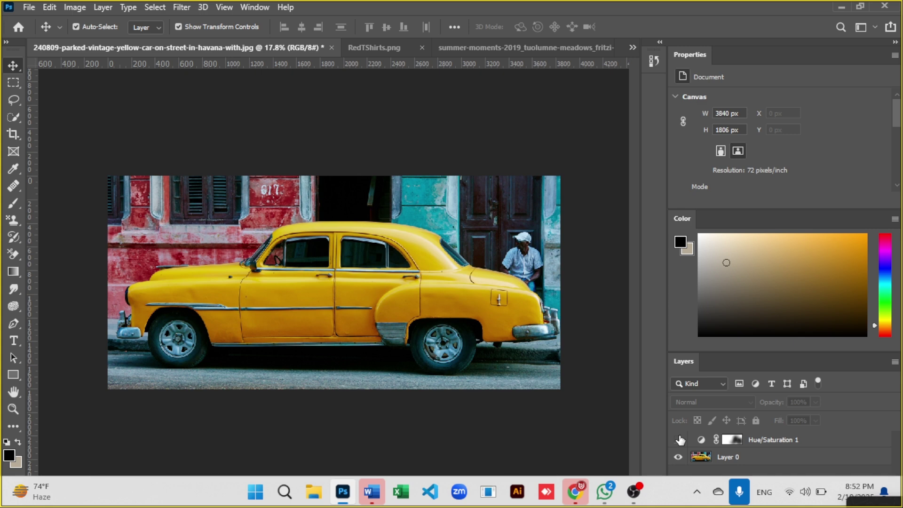
{"action": "left_click", "coordinate": [679, 439]}
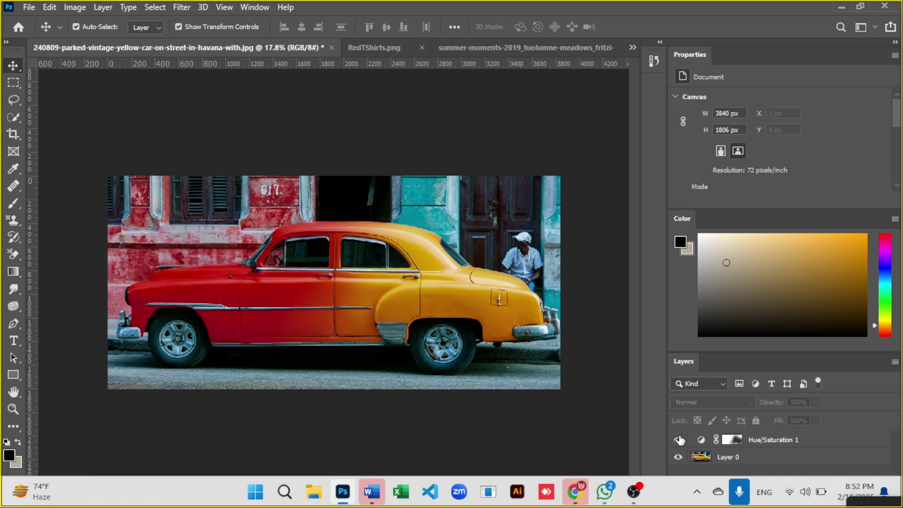